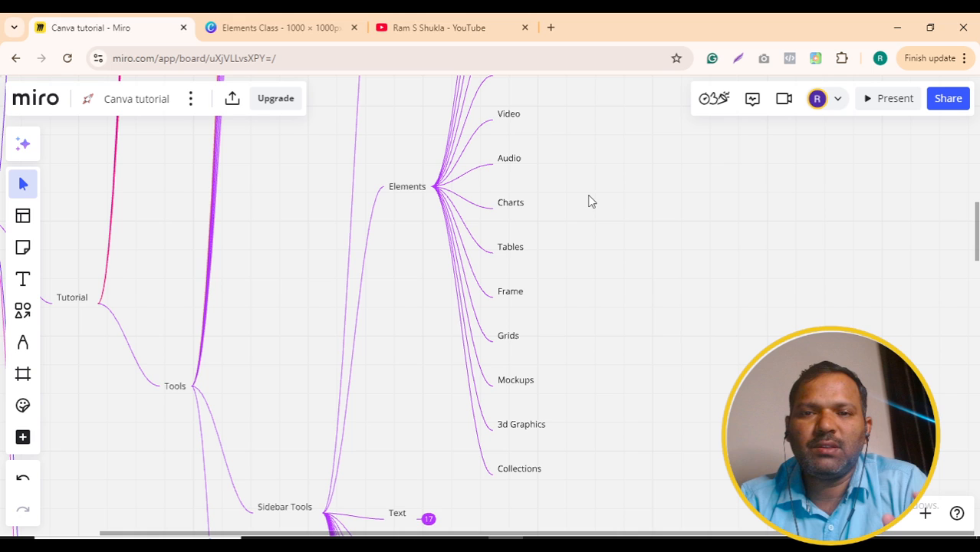
Step: Review the Elements branch of the Canva tutorial mind map, from Shapes through Collections
{"action": "scroll", "coordinate": [591, 201], "scroll_direction": "up", "scroll_amount": 6}
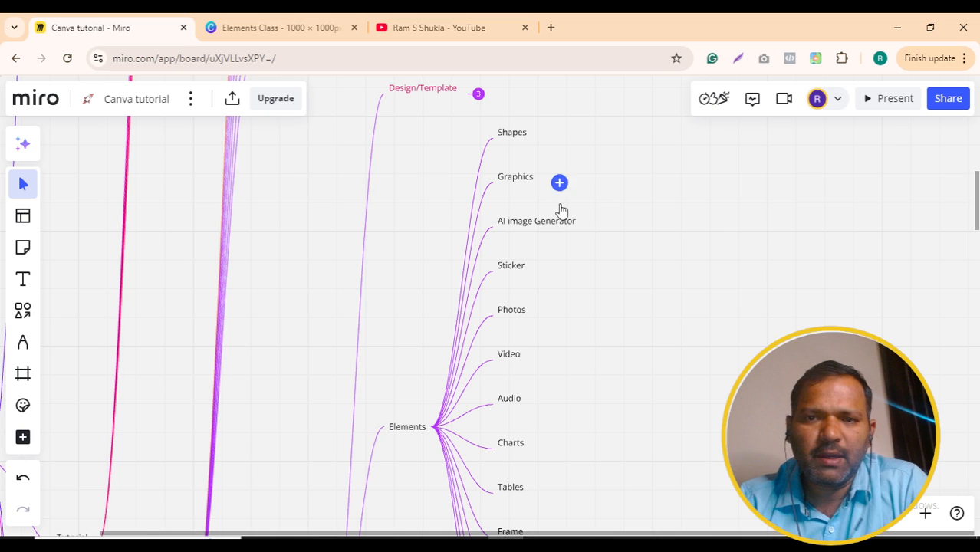
{"action": "scroll", "coordinate": [599, 305], "scroll_direction": "down", "scroll_amount": 2}
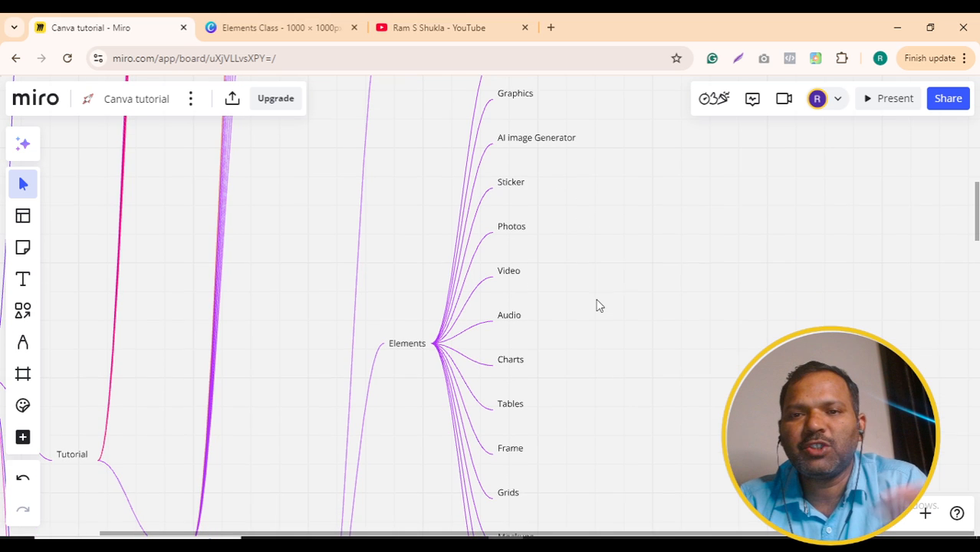
{"action": "scroll", "coordinate": [599, 305], "scroll_direction": "down", "scroll_amount": 4}
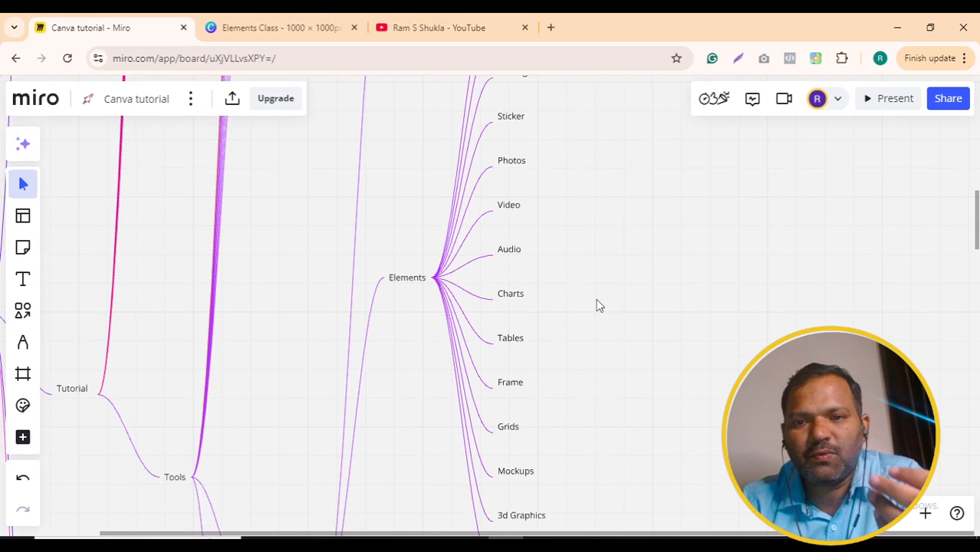
{"action": "scroll", "coordinate": [599, 305], "scroll_direction": "down", "scroll_amount": 1}
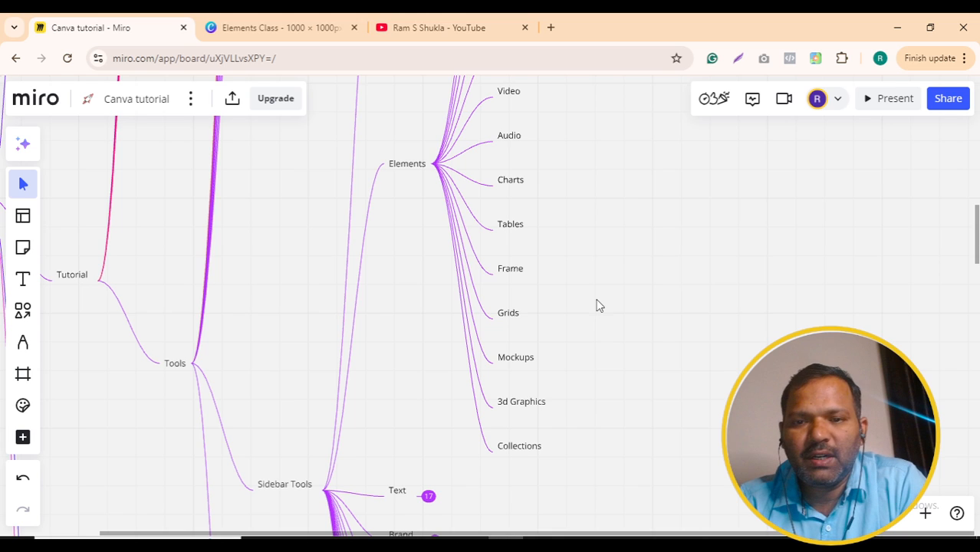
{"action": "scroll", "coordinate": [599, 305], "scroll_direction": "up", "scroll_amount": 6}
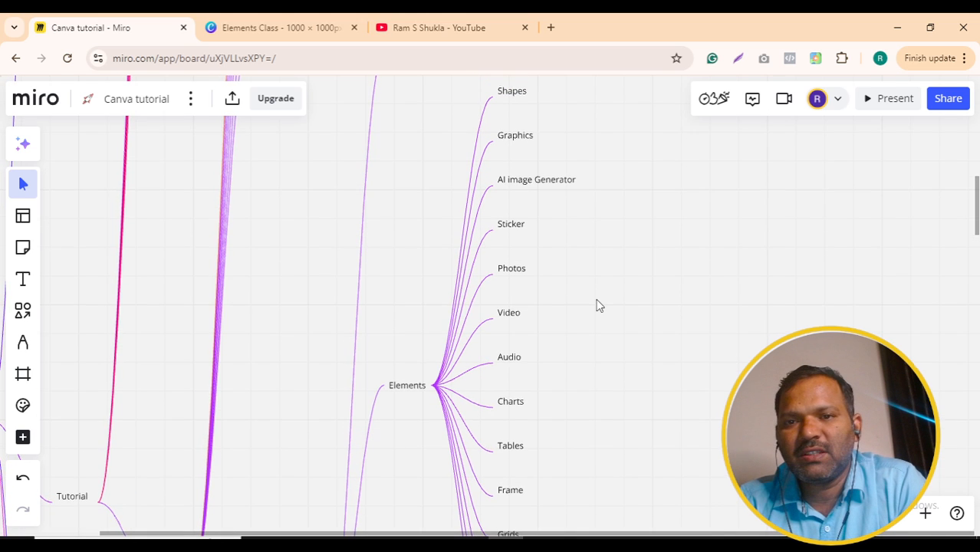
{"action": "scroll", "coordinate": [596, 299], "scroll_direction": "up", "scroll_amount": 1}
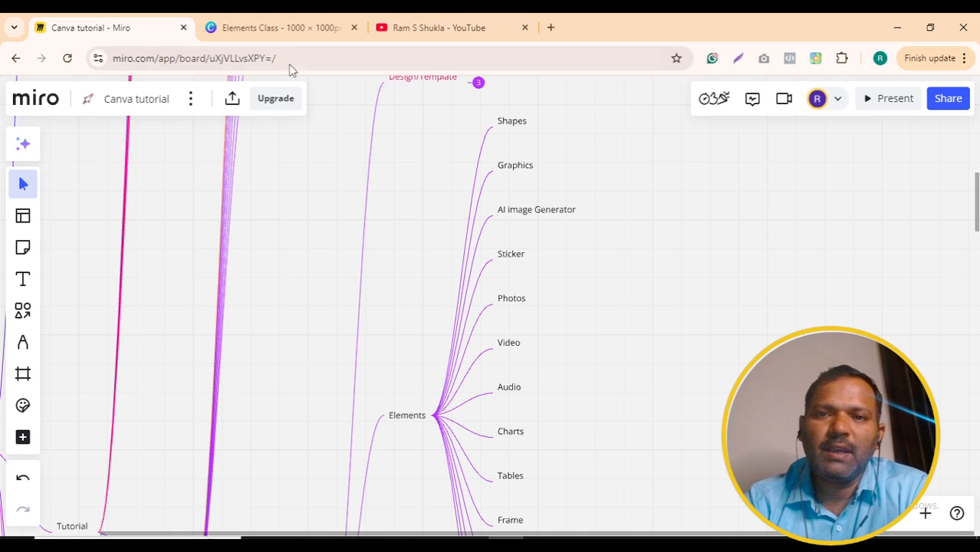
Step: Switch to the Elements Class design in Canva and close the open element library to show only the blank page
{"action": "left_click", "coordinate": [281, 28]}
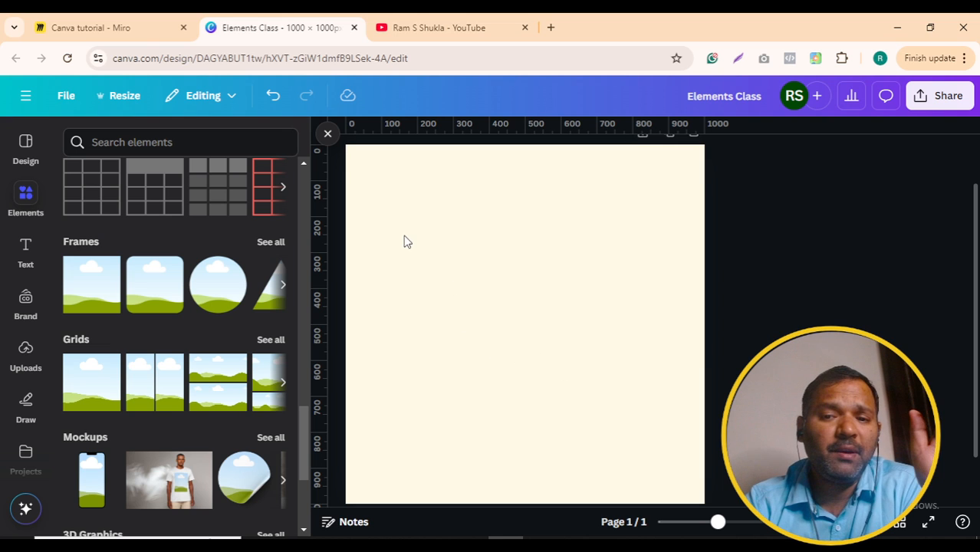
{"action": "left_click", "coordinate": [328, 133]}
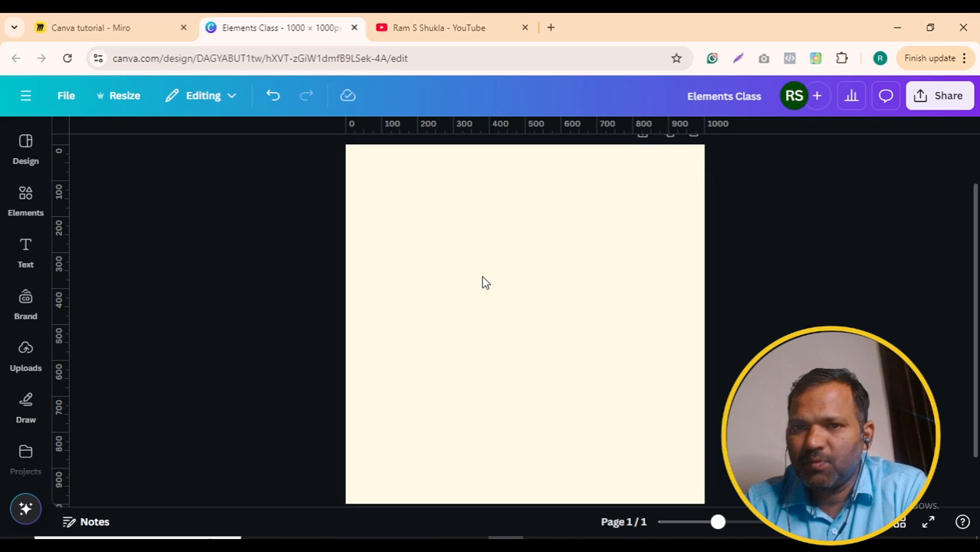
{"action": "scroll", "coordinate": [482, 276], "scroll_direction": "up", "scroll_amount": 1}
{"action": "scroll", "coordinate": [483, 282], "scroll_direction": "down", "scroll_amount": 2}
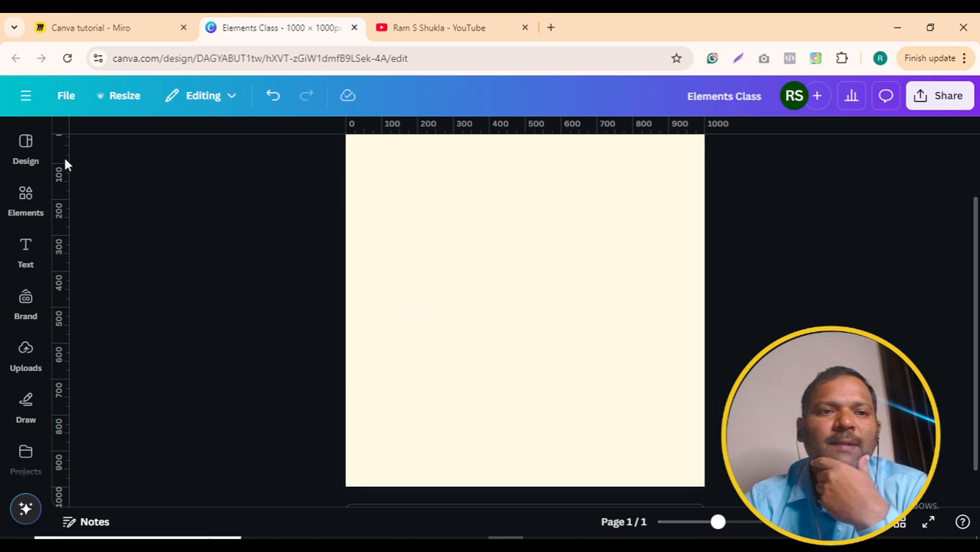
{"action": "scroll", "coordinate": [65, 158], "scroll_direction": "up", "scroll_amount": 1}
Step: Open the Elements library beside the page and return to its first categories
{"action": "left_click", "coordinate": [28, 153]}
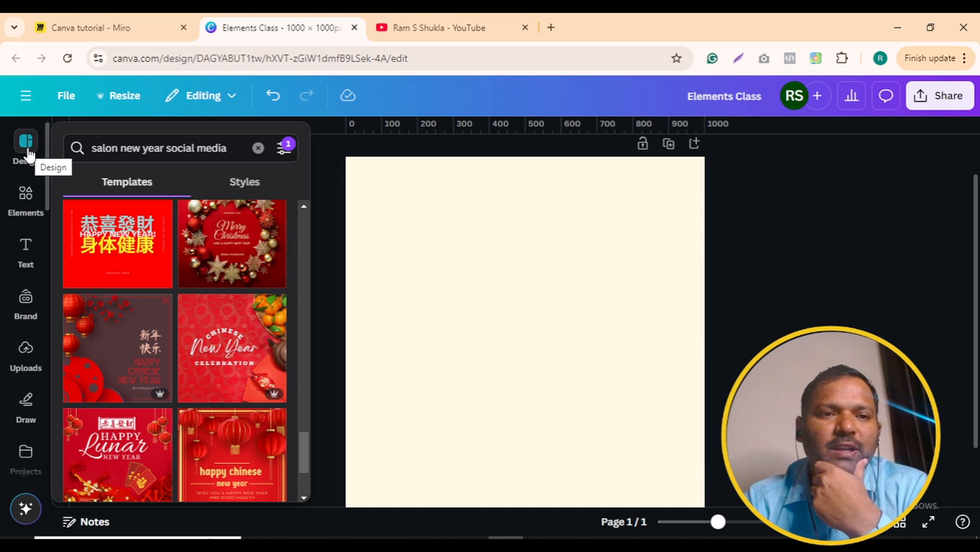
{"action": "left_click", "coordinate": [27, 201]}
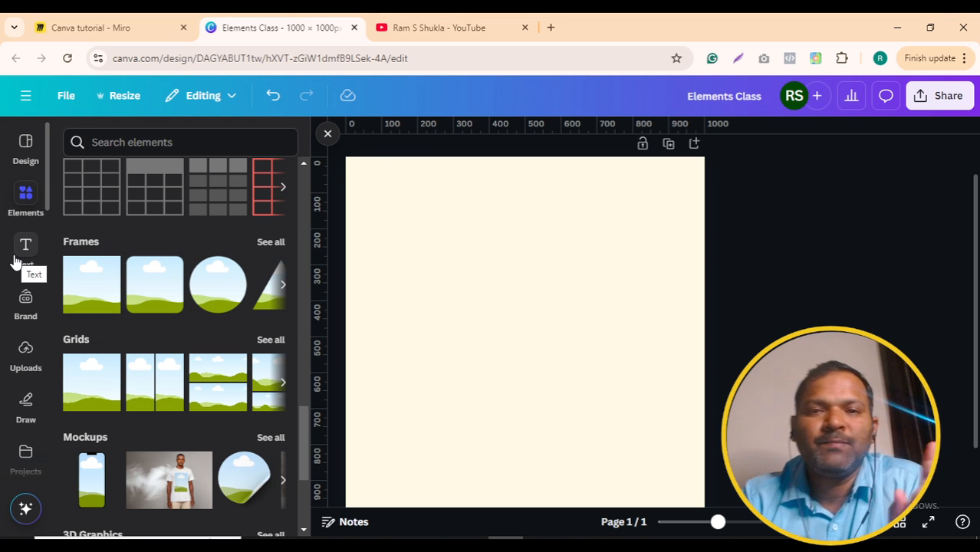
{"action": "left_click", "coordinate": [25, 201]}
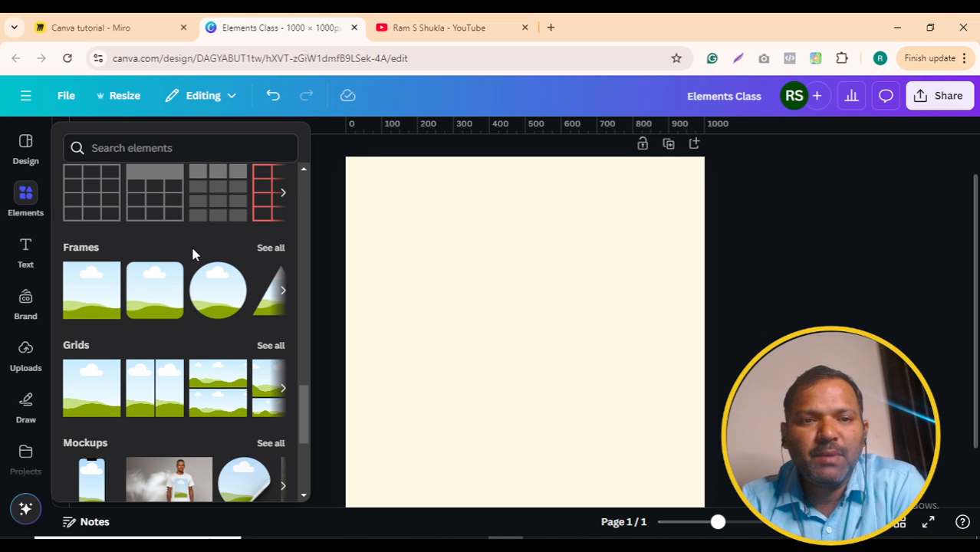
{"action": "scroll", "coordinate": [194, 254], "scroll_direction": "up", "scroll_amount": 10}
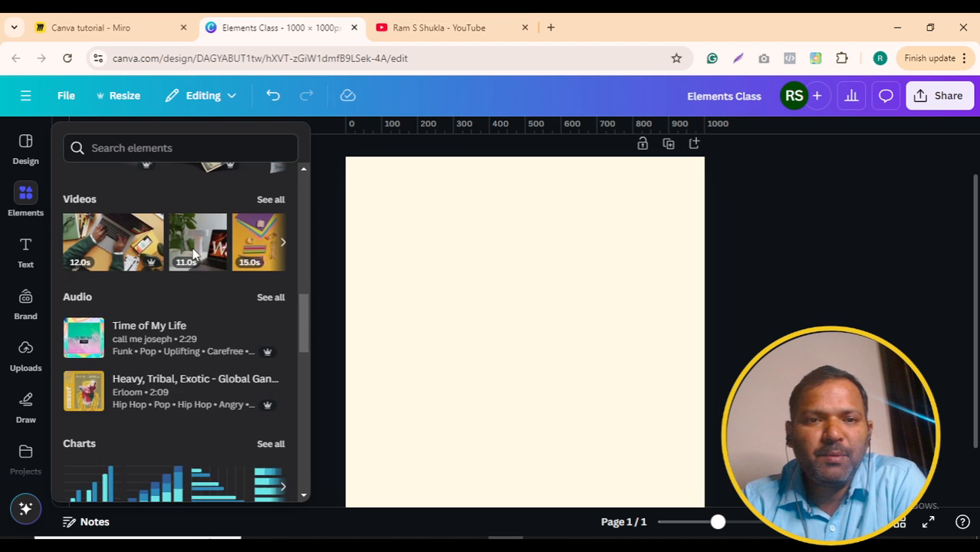
{"action": "scroll", "coordinate": [193, 254], "scroll_direction": "up", "scroll_amount": 10}
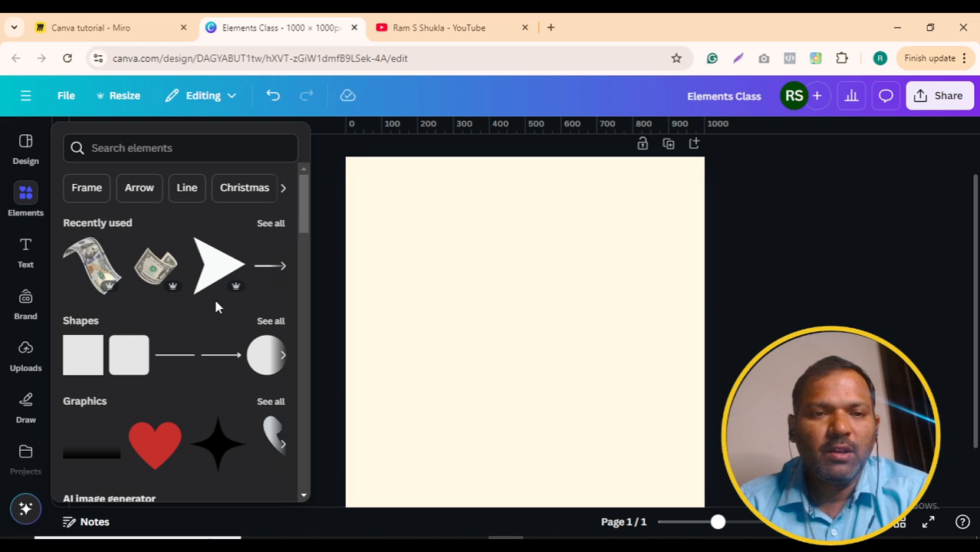
Step: Browse the Shapes row and the full Graphics collection, and return to the Elements overview
{"action": "scroll", "coordinate": [215, 306], "scroll_direction": "down", "scroll_amount": 2}
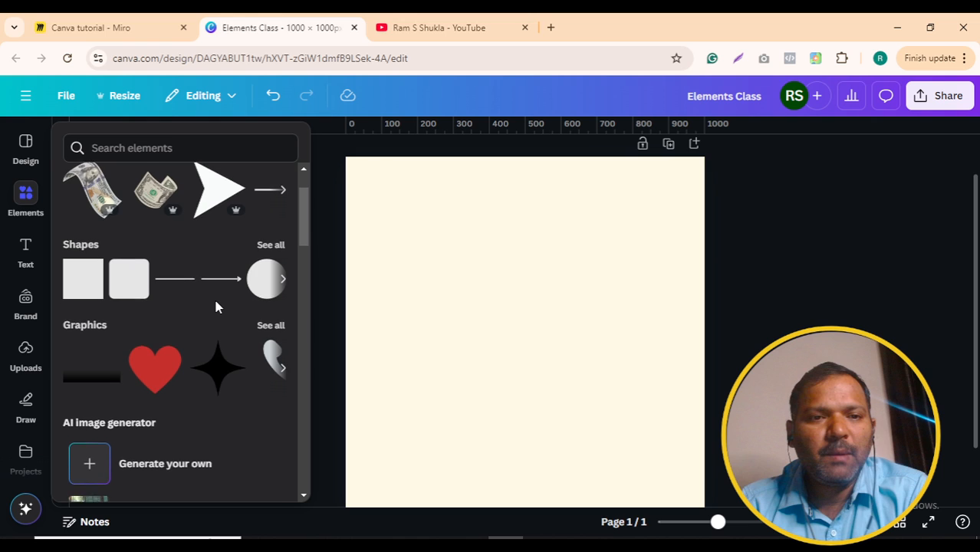
{"action": "left_click", "coordinate": [284, 274]}
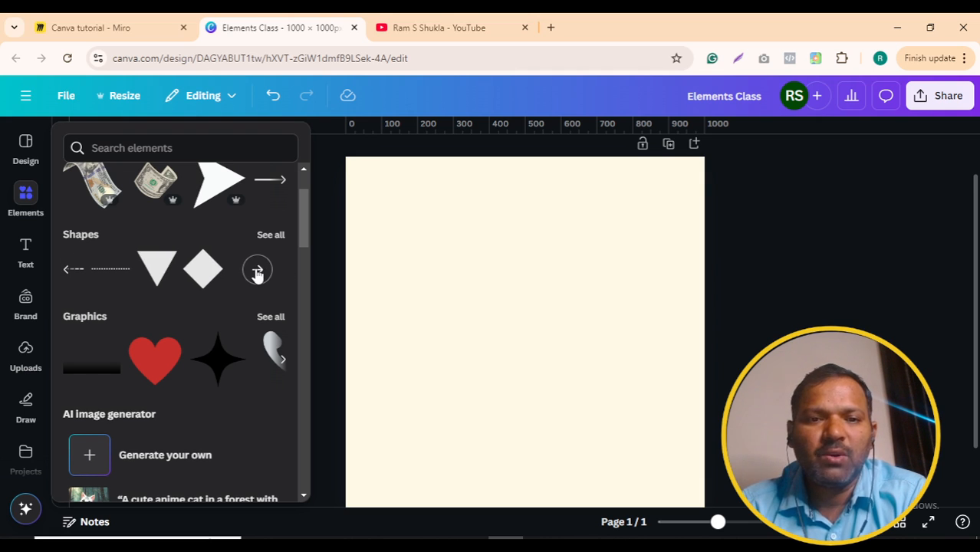
{"action": "scroll", "coordinate": [170, 320], "scroll_direction": "down", "scroll_amount": 1}
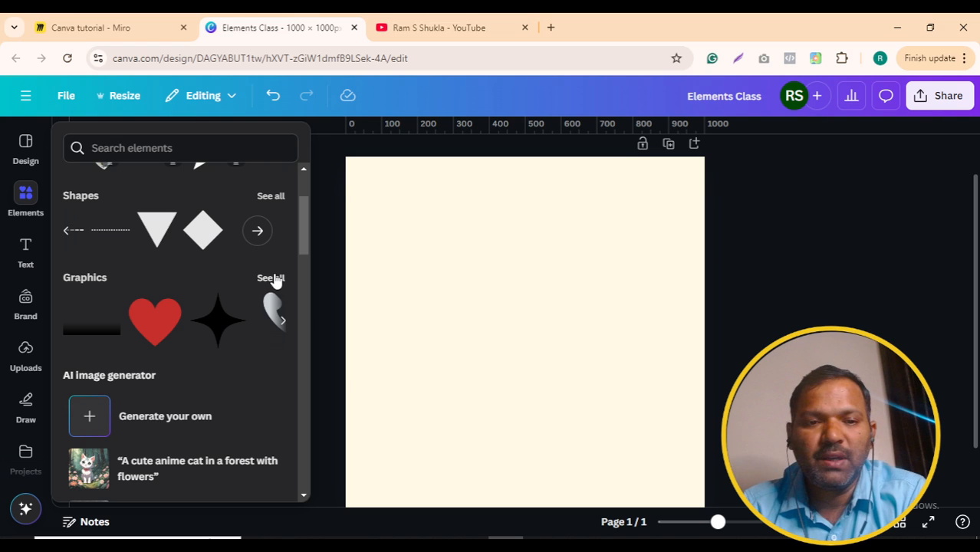
{"action": "left_click", "coordinate": [270, 278]}
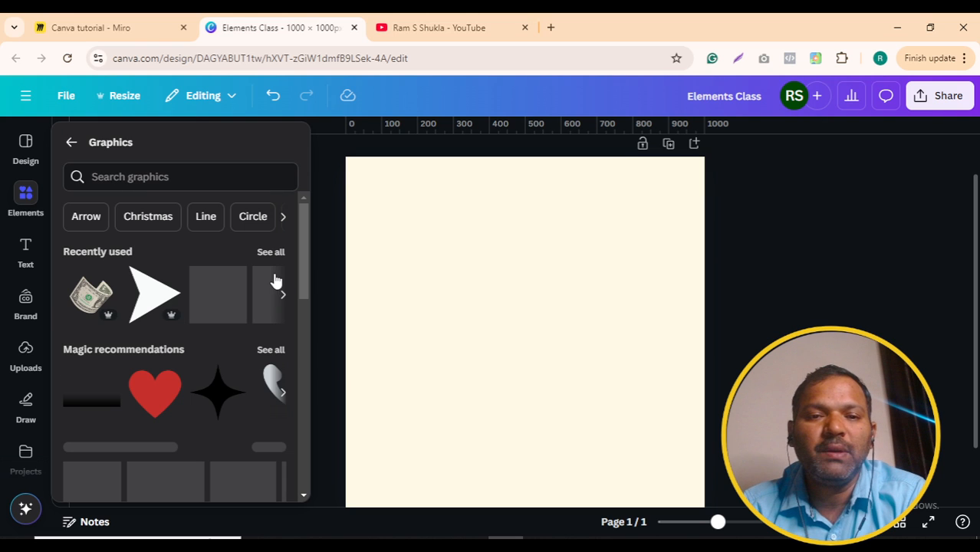
{"action": "scroll", "coordinate": [136, 313], "scroll_direction": "down", "scroll_amount": 1}
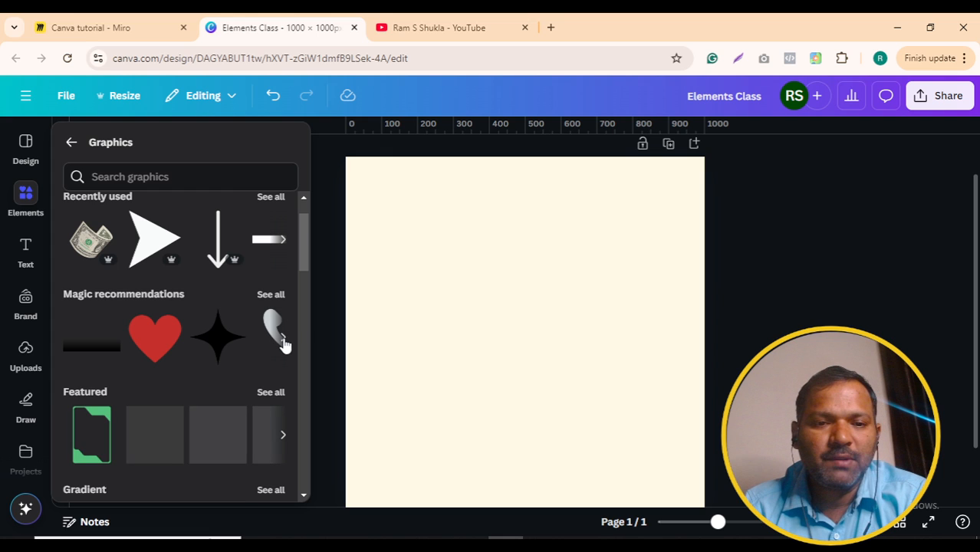
{"action": "scroll", "coordinate": [234, 360], "scroll_direction": "down", "scroll_amount": 1}
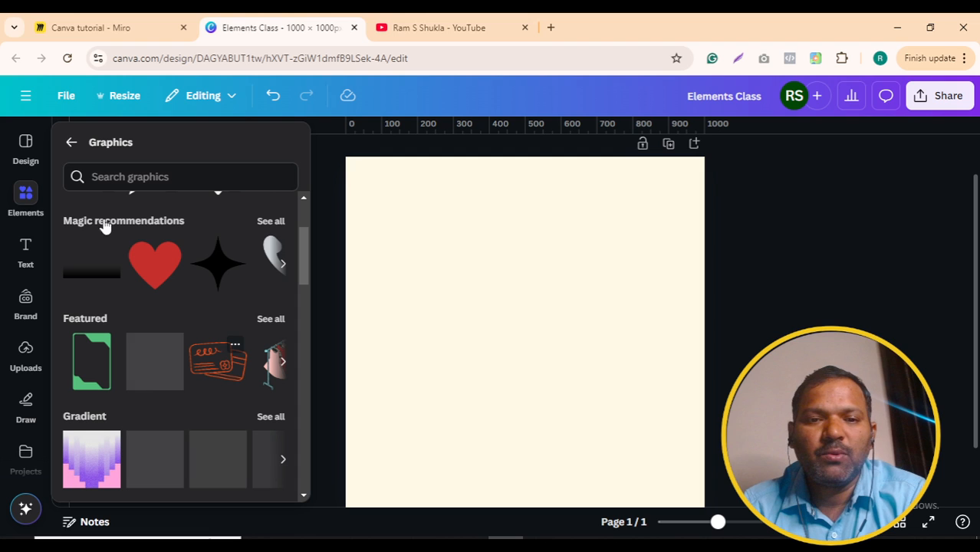
{"action": "left_click", "coordinate": [71, 142]}
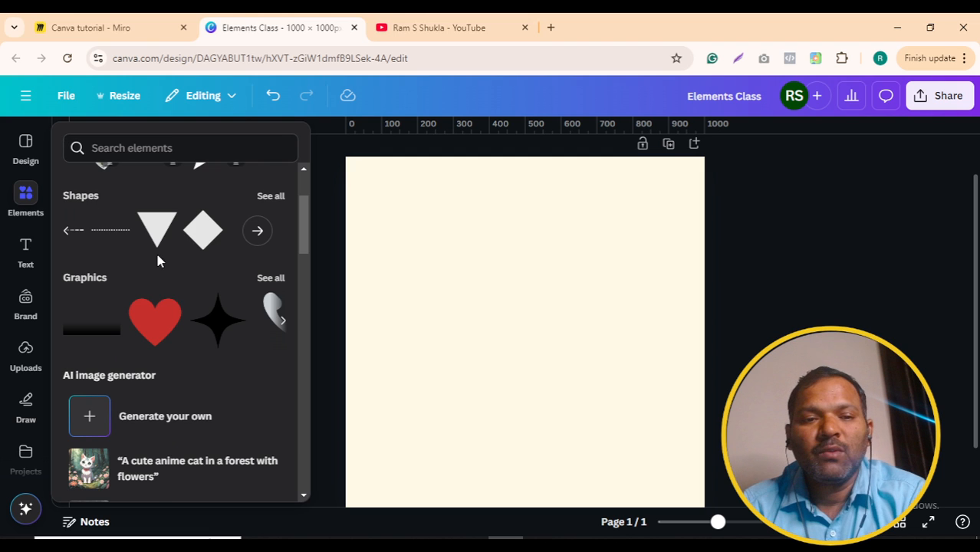
Step: Examine the AI image generator, Stickers, Photos, Videos and Audio categories of the Elements library
{"action": "scroll", "coordinate": [227, 373], "scroll_direction": "down", "scroll_amount": 1}
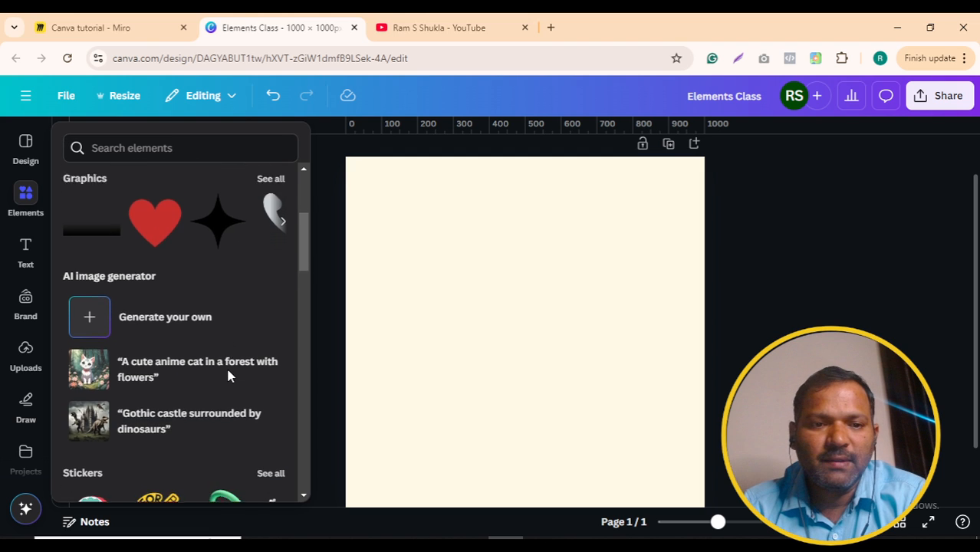
{"action": "scroll", "coordinate": [227, 375], "scroll_direction": "down", "scroll_amount": 1}
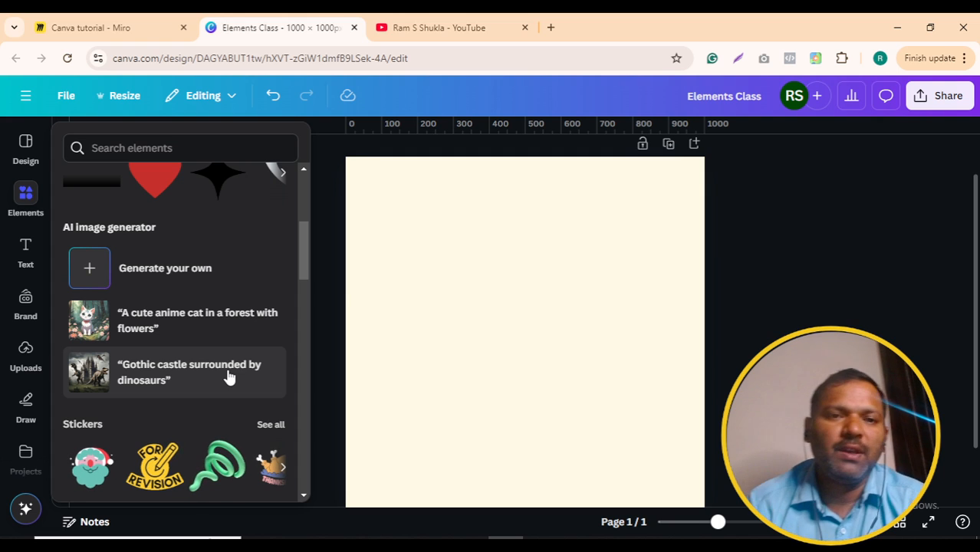
{"action": "scroll", "coordinate": [229, 375], "scroll_direction": "down", "scroll_amount": 3}
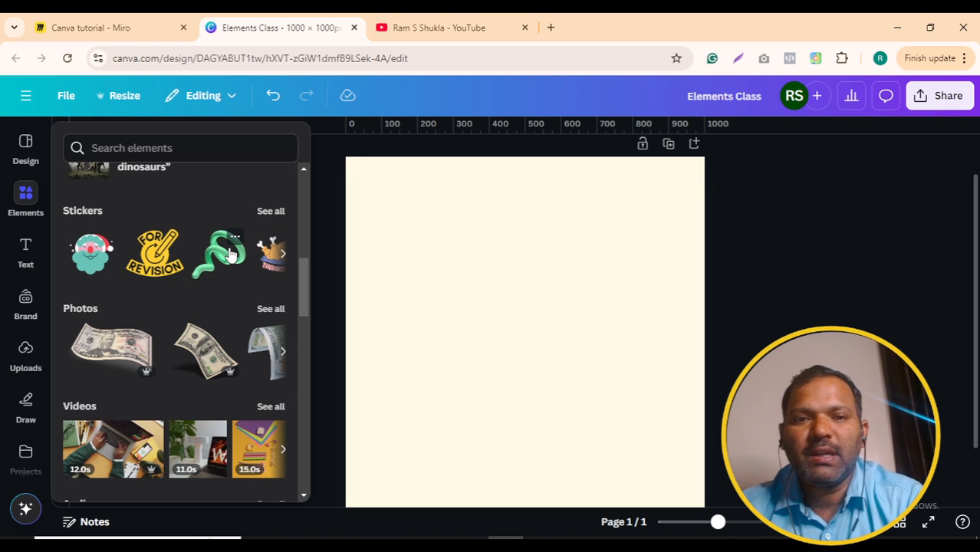
{"action": "scroll", "coordinate": [230, 255], "scroll_direction": "down", "scroll_amount": 1}
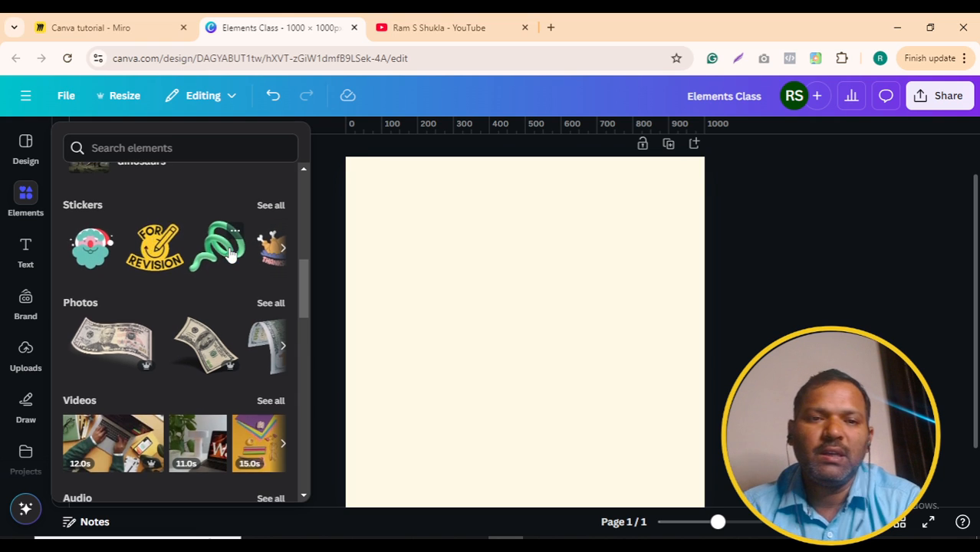
{"action": "scroll", "coordinate": [230, 255], "scroll_direction": "down", "scroll_amount": 1}
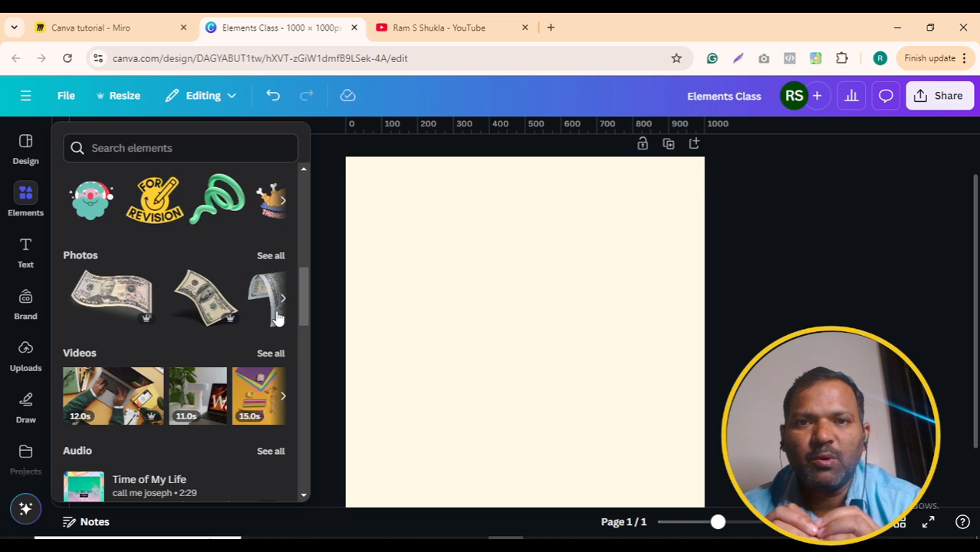
{"action": "scroll", "coordinate": [277, 318], "scroll_direction": "down", "scroll_amount": 1}
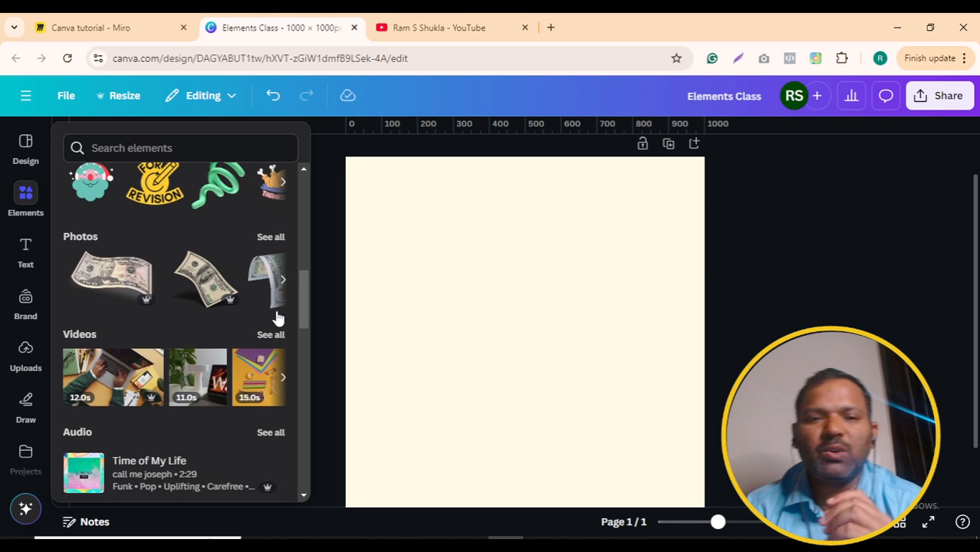
{"action": "scroll", "coordinate": [278, 318], "scroll_direction": "down", "scroll_amount": 2}
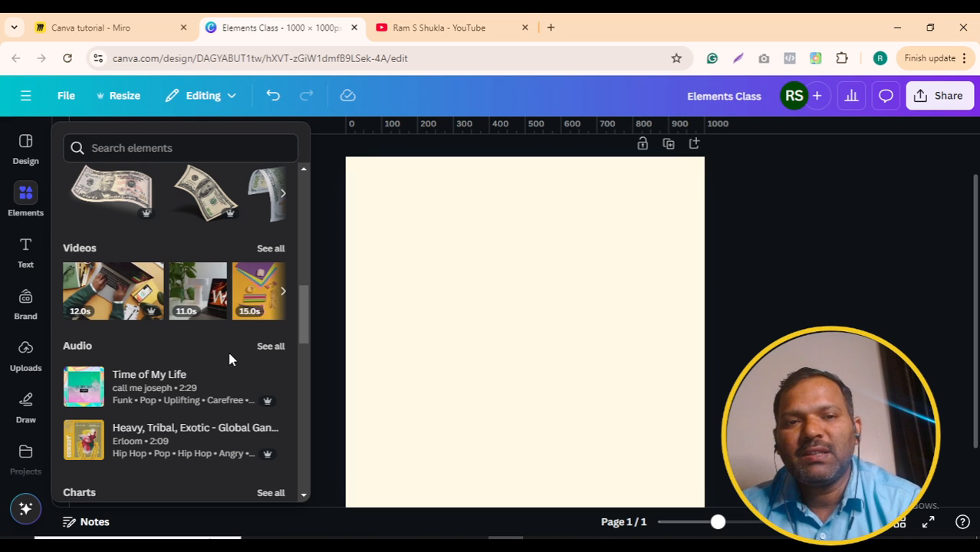
{"action": "scroll", "coordinate": [228, 355], "scroll_direction": "down", "scroll_amount": 3}
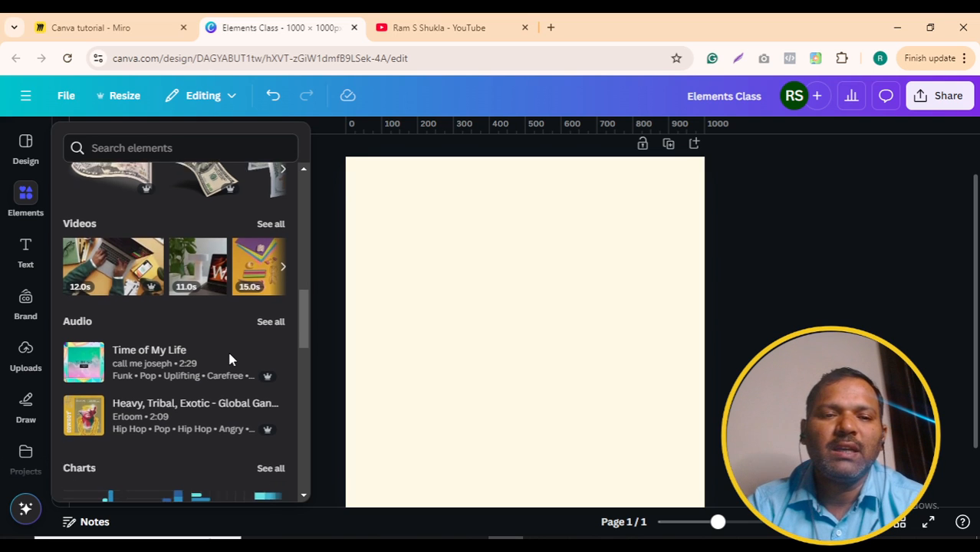
{"action": "scroll", "coordinate": [228, 358], "scroll_direction": "down", "scroll_amount": 2}
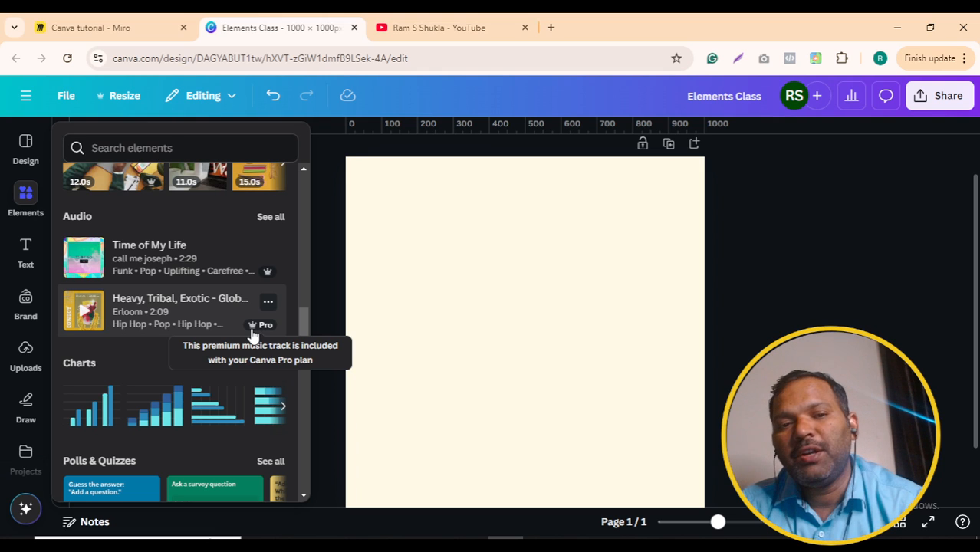
Step: Look over the Charts category and browse through the Polls & Quizzes templates
{"action": "scroll", "coordinate": [253, 335], "scroll_direction": "down", "scroll_amount": 3}
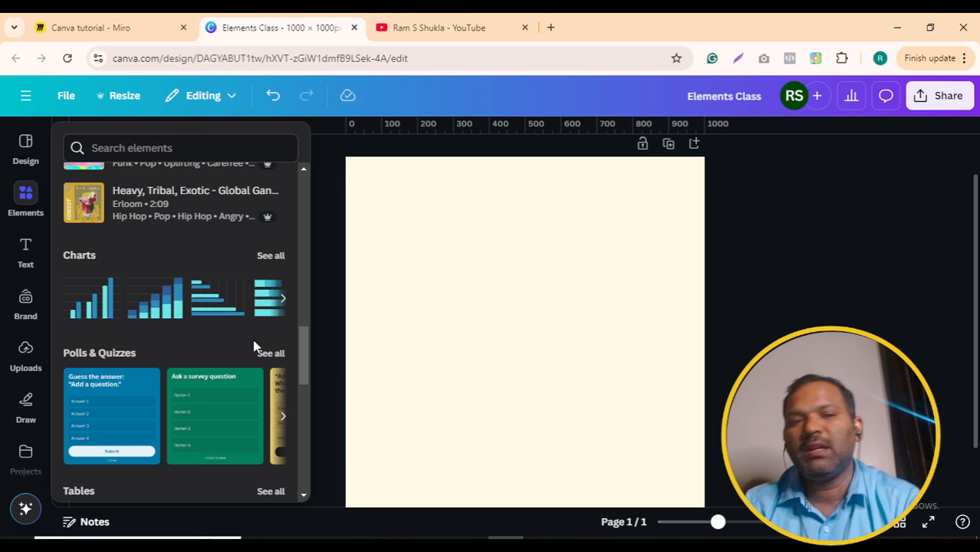
{"action": "scroll", "coordinate": [228, 346], "scroll_direction": "down", "scroll_amount": 3}
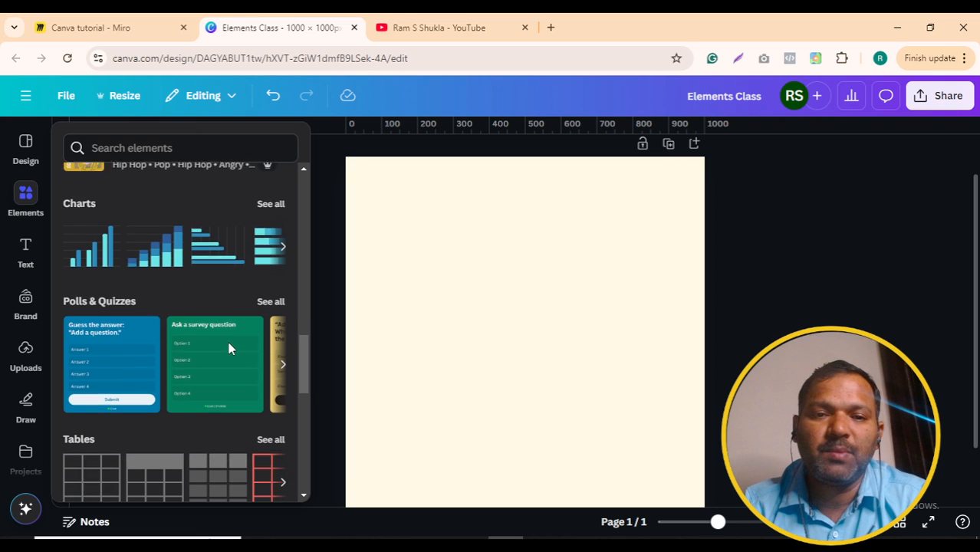
{"action": "scroll", "coordinate": [228, 349], "scroll_direction": "down", "scroll_amount": 3}
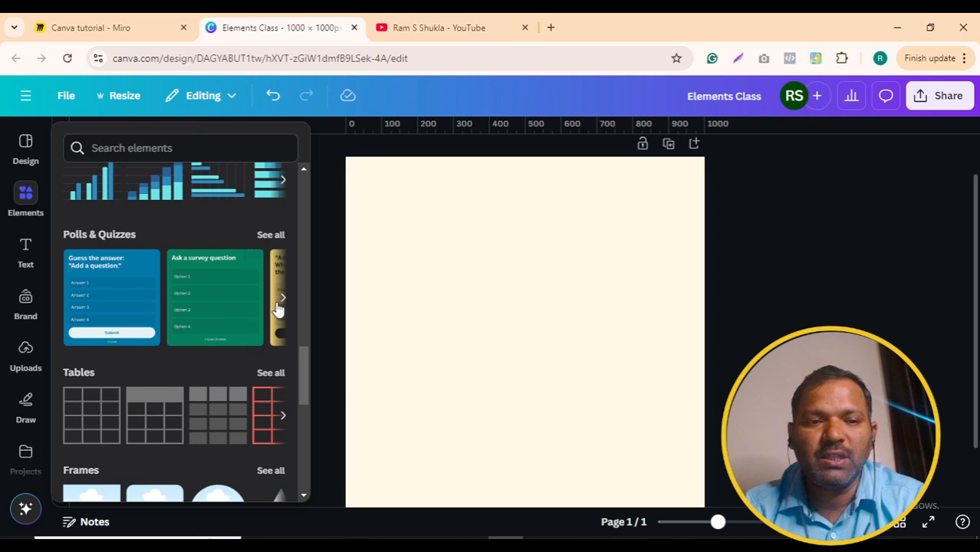
{"action": "left_click", "coordinate": [283, 299]}
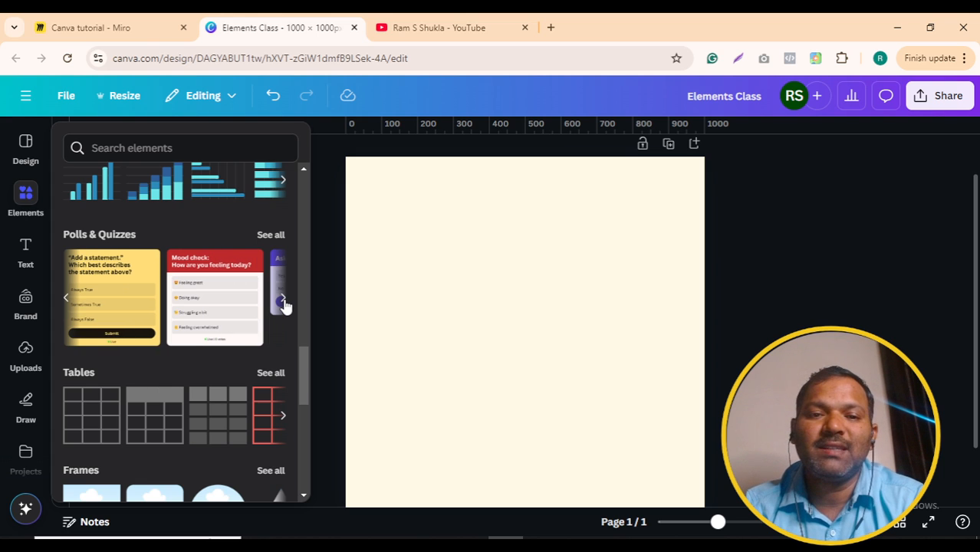
{"action": "left_click", "coordinate": [283, 299]}
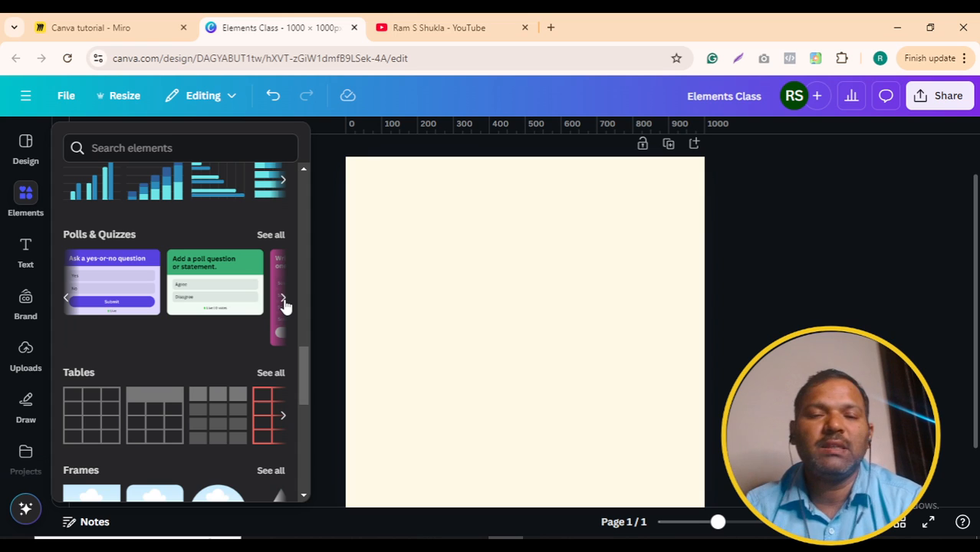
Step: Browse the remaining Polls & Quizzes templates and the coloured designs in the Tables row
{"action": "left_click", "coordinate": [283, 299]}
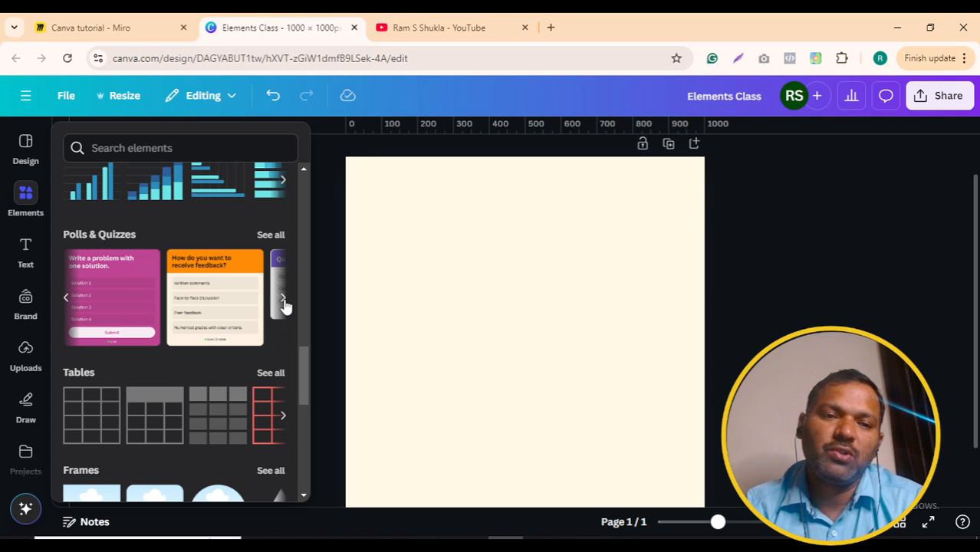
{"action": "scroll", "coordinate": [284, 305], "scroll_direction": "down", "scroll_amount": 2}
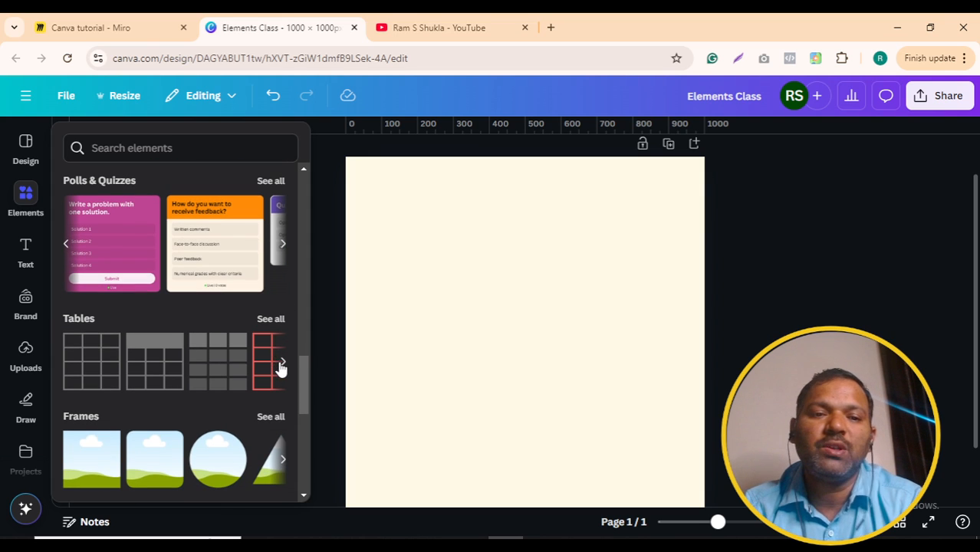
{"action": "left_click", "coordinate": [282, 362]}
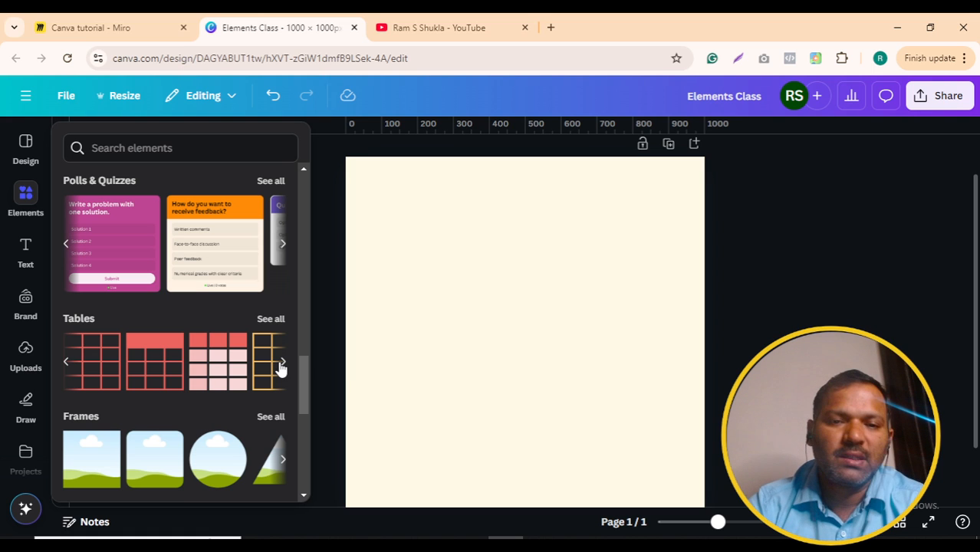
{"action": "left_click", "coordinate": [281, 365]}
{"action": "scroll", "coordinate": [280, 369], "scroll_direction": "down", "scroll_amount": 1}
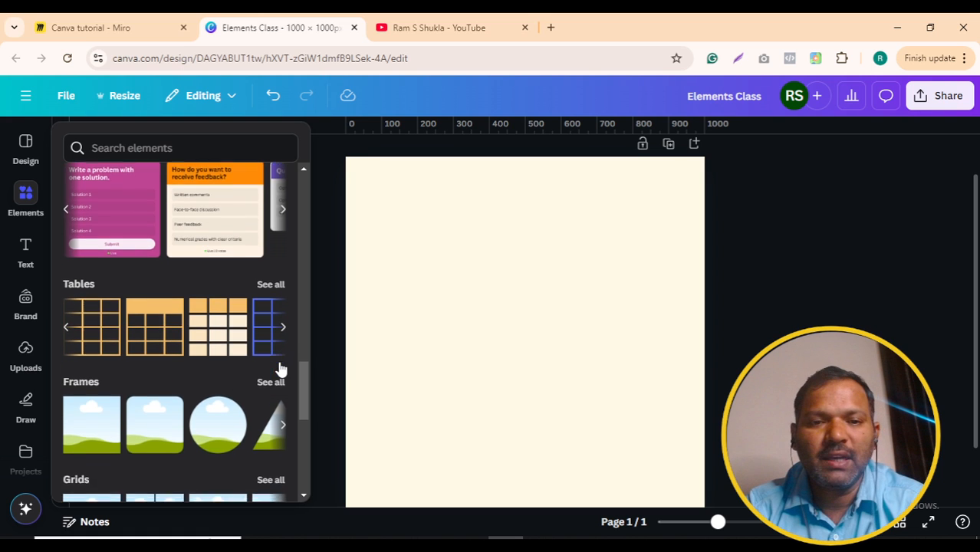
Step: Browse through the frame shapes in the Frames row of the Elements library
{"action": "scroll", "coordinate": [281, 369], "scroll_direction": "down", "scroll_amount": 2}
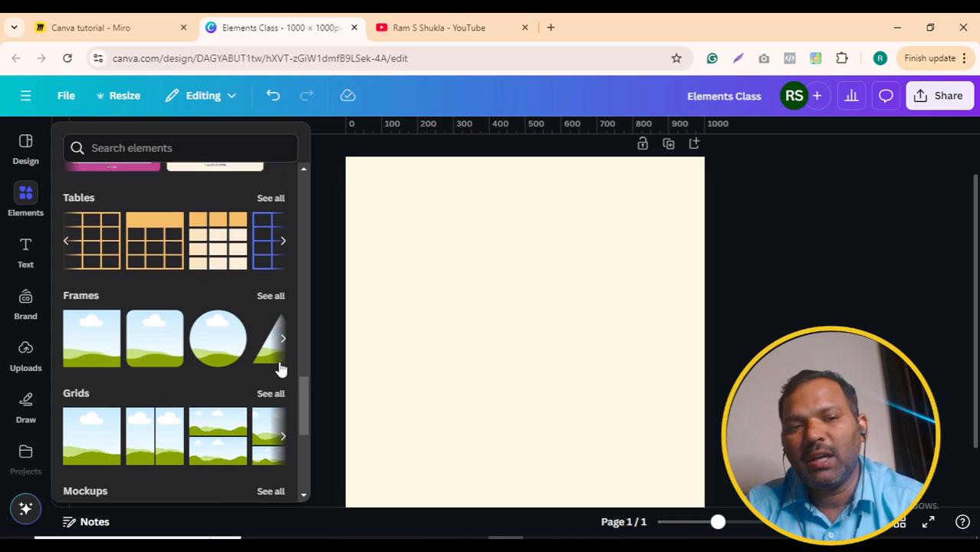
{"action": "scroll", "coordinate": [232, 265], "scroll_direction": "down", "scroll_amount": 1}
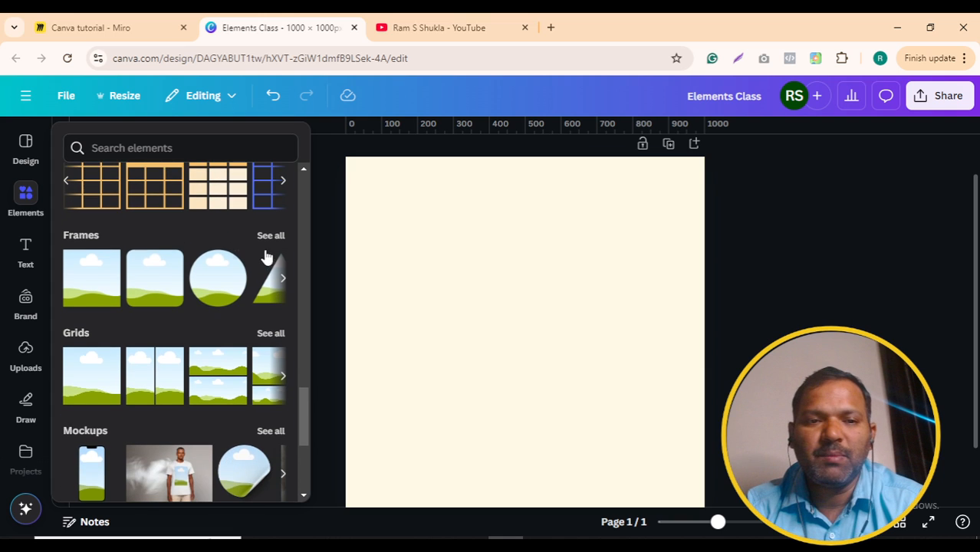
{"action": "left_click", "coordinate": [284, 281]}
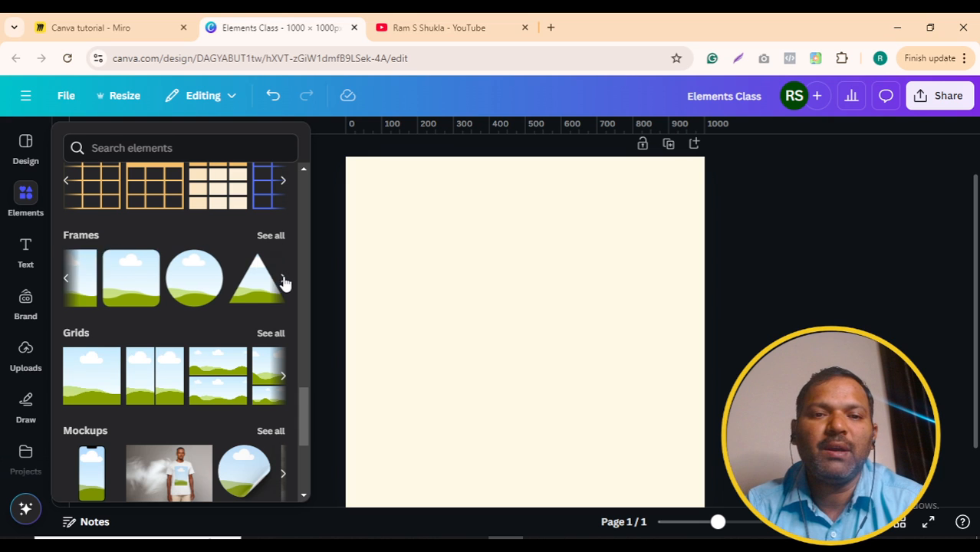
{"action": "left_click", "coordinate": [284, 282]}
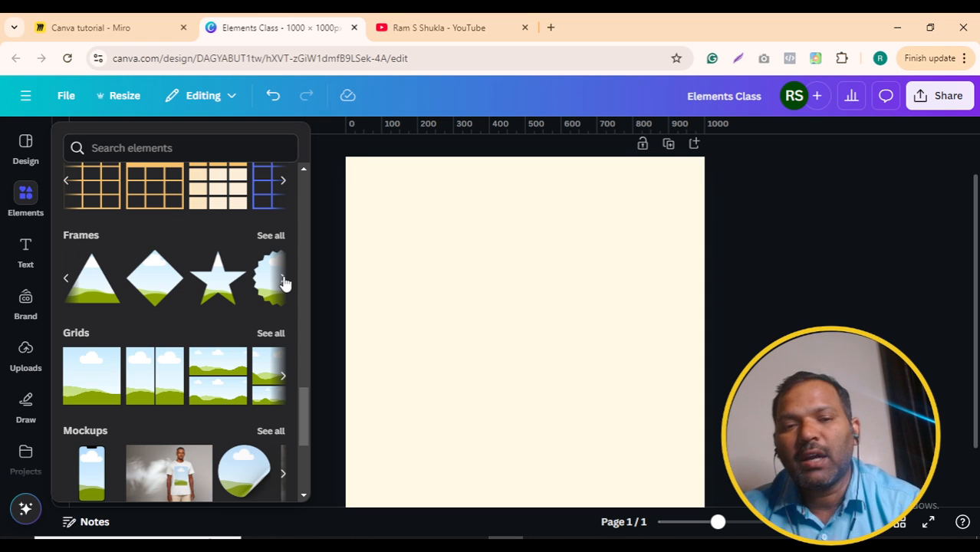
Step: Open the full Grids collection, look over its layouts, and return to the Elements overview
{"action": "scroll", "coordinate": [284, 283], "scroll_direction": "down", "scroll_amount": 2}
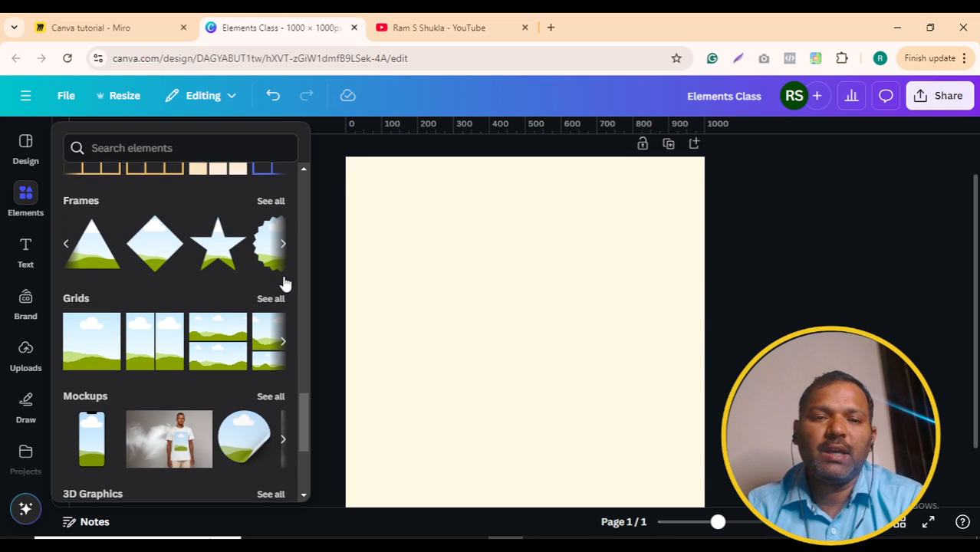
{"action": "scroll", "coordinate": [284, 284], "scroll_direction": "down", "scroll_amount": 2}
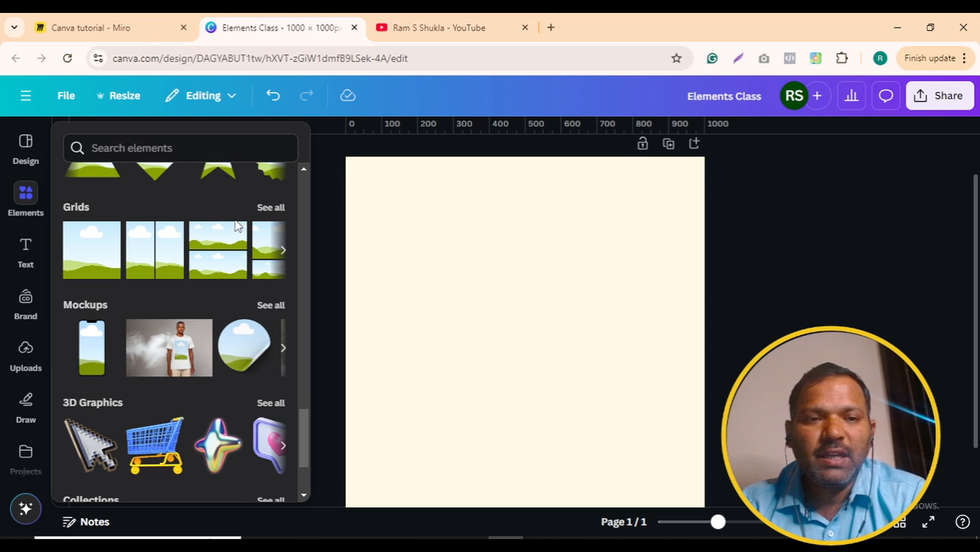
{"action": "left_click", "coordinate": [272, 208]}
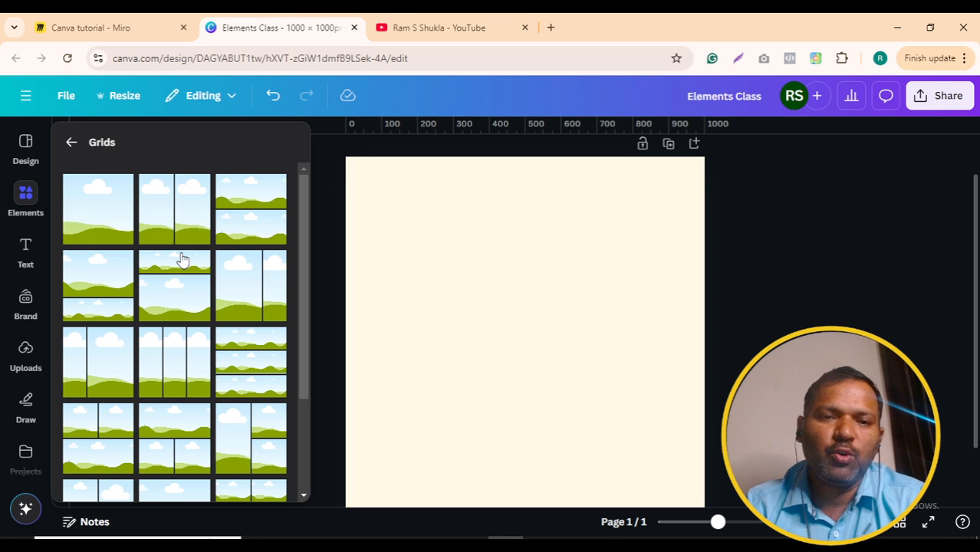
{"action": "scroll", "coordinate": [182, 259], "scroll_direction": "down", "scroll_amount": 5}
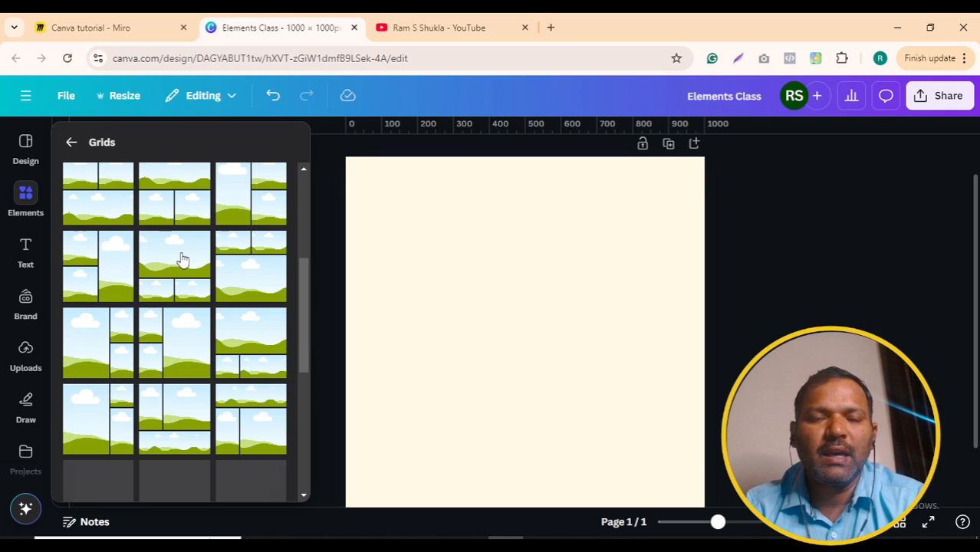
{"action": "scroll", "coordinate": [182, 259], "scroll_direction": "down", "scroll_amount": 1}
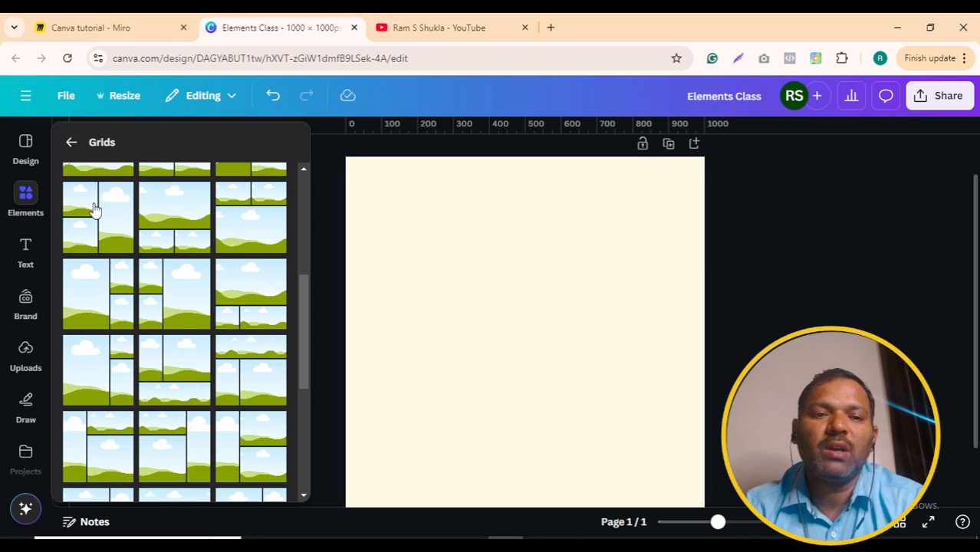
{"action": "left_click", "coordinate": [70, 145]}
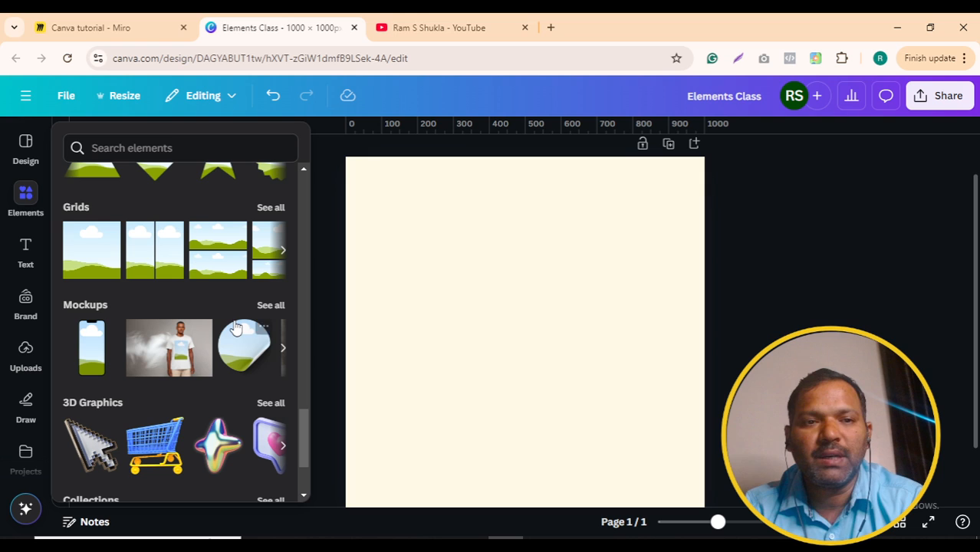
Step: Look over the Mockups, 3D Graphics and Collections categories, and return to the first categories of the Elements library
{"action": "scroll", "coordinate": [236, 328], "scroll_direction": "down", "scroll_amount": 1}
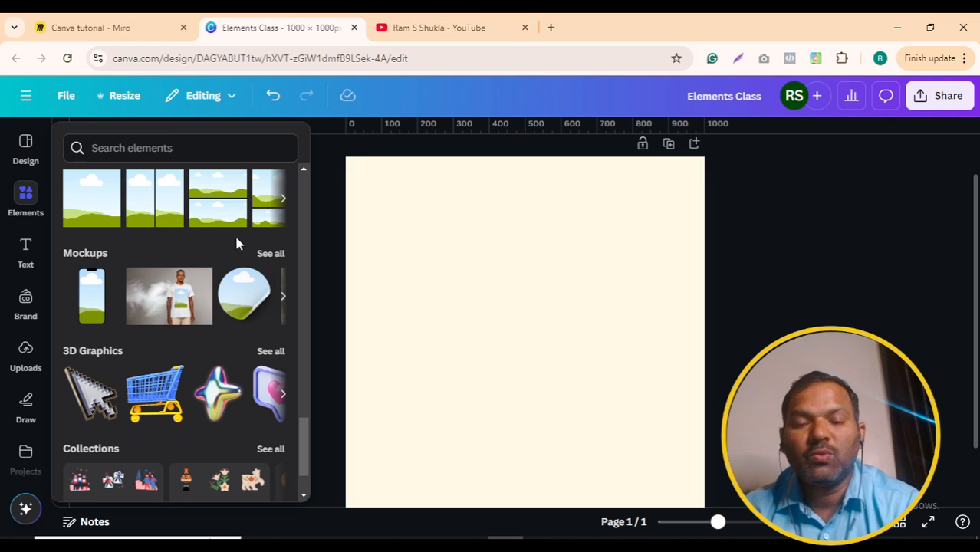
{"action": "scroll", "coordinate": [245, 245], "scroll_direction": "down", "scroll_amount": 2}
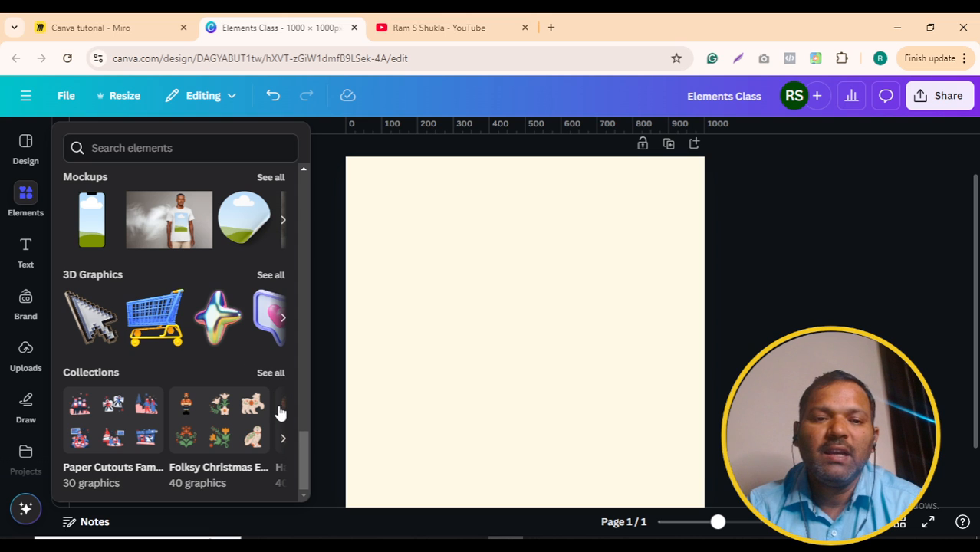
{"action": "left_click", "coordinate": [283, 440]}
{"action": "left_click", "coordinate": [283, 441]}
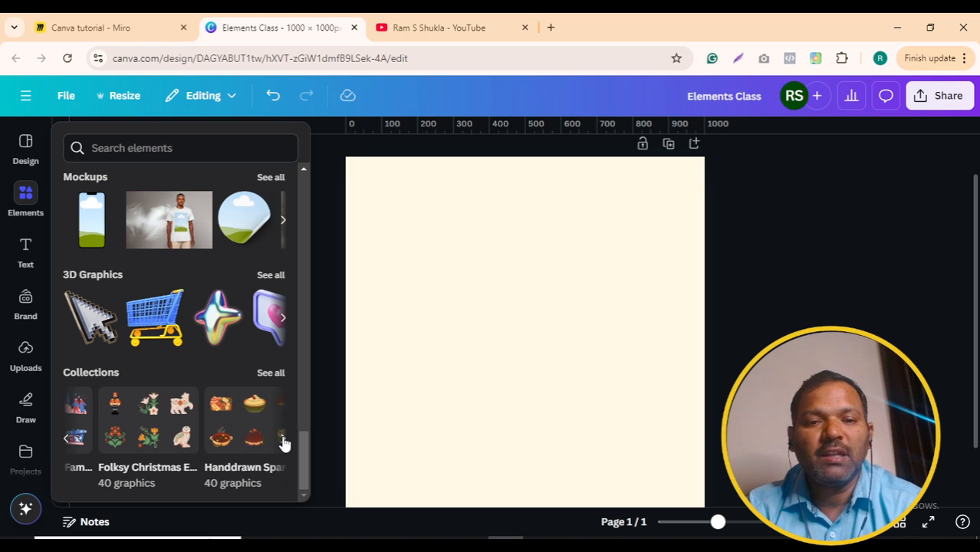
{"action": "left_click", "coordinate": [283, 440]}
{"action": "left_click", "coordinate": [283, 441]}
{"action": "left_click", "coordinate": [283, 441]}
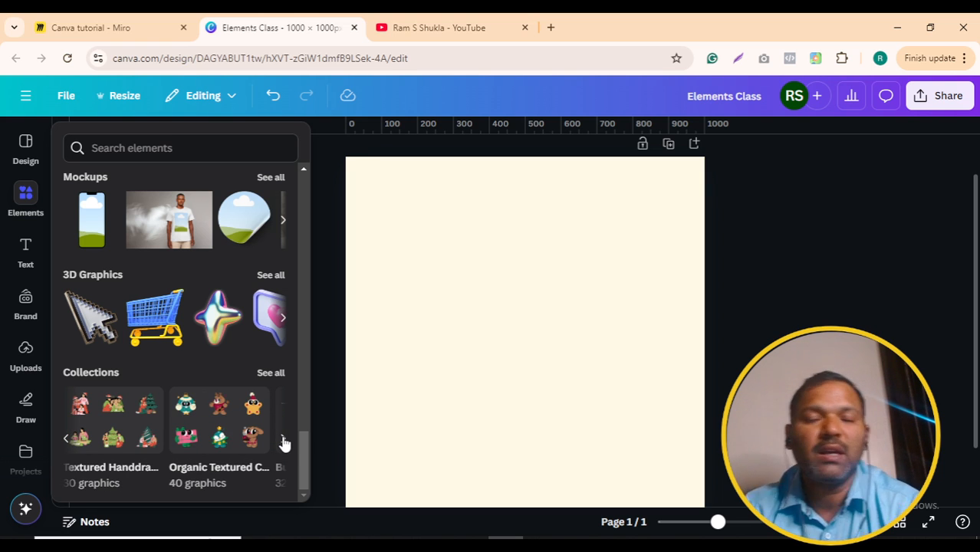
{"action": "scroll", "coordinate": [228, 320], "scroll_direction": "up", "scroll_amount": 8}
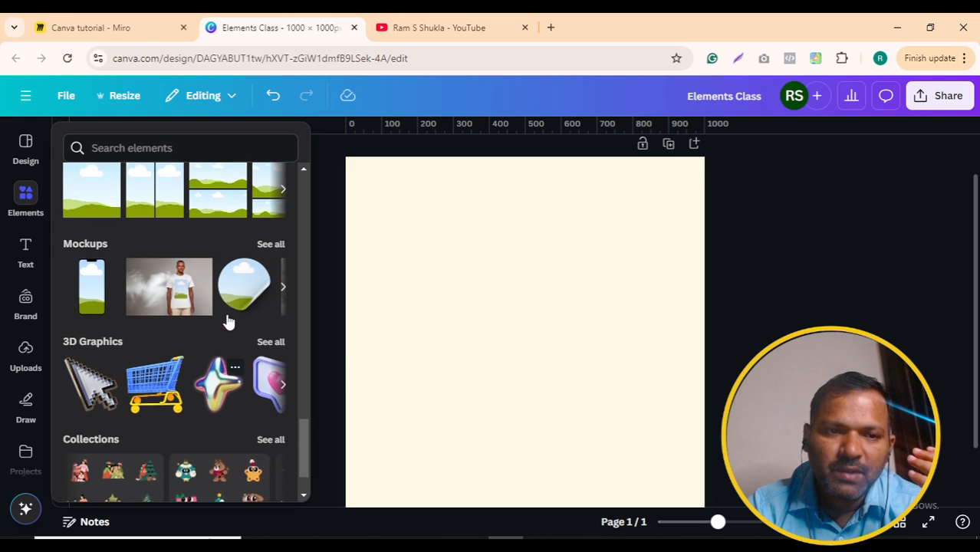
{"action": "scroll", "coordinate": [228, 321], "scroll_direction": "up", "scroll_amount": 10}
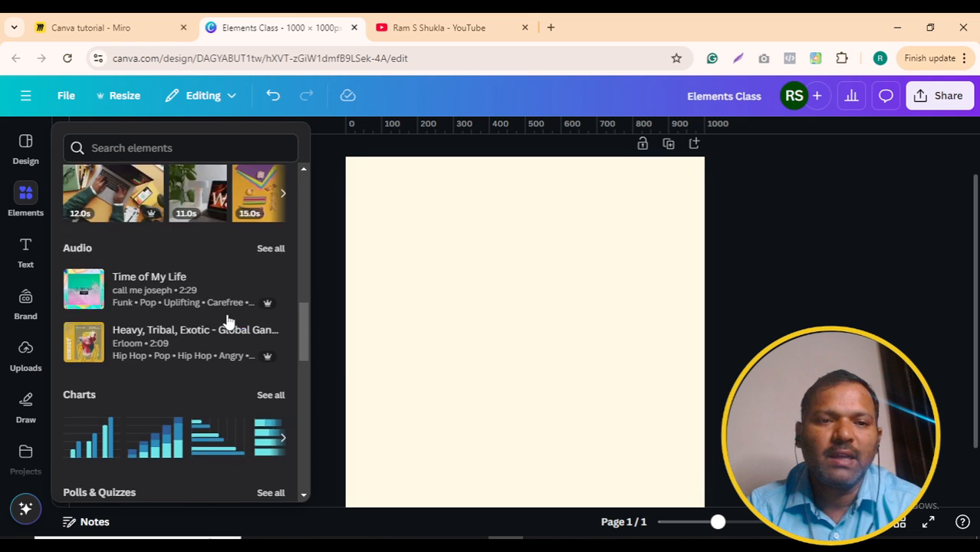
{"action": "scroll", "coordinate": [228, 321], "scroll_direction": "up", "scroll_amount": 8}
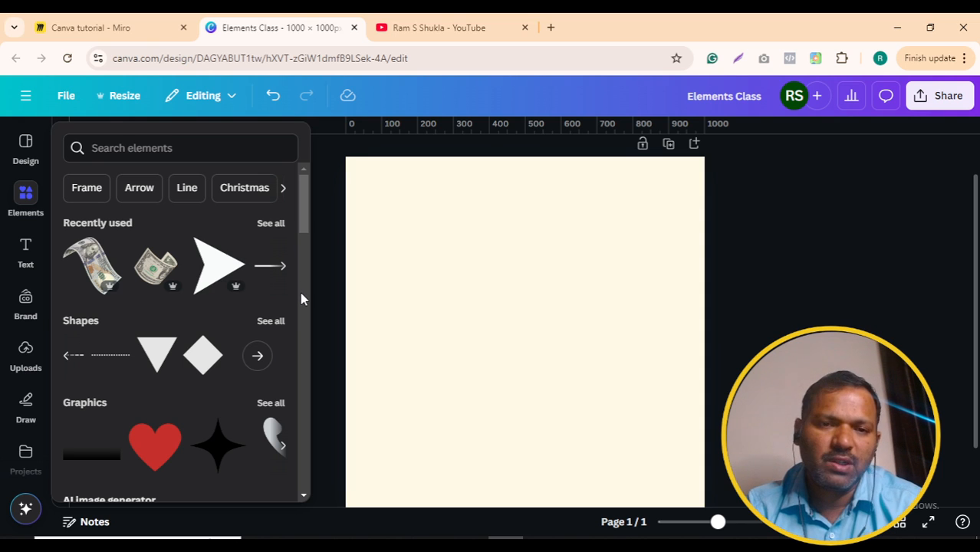
Step: Consult the Elements branch of the mind map in Miro and switch back to the Canva design
{"action": "left_click", "coordinate": [128, 29]}
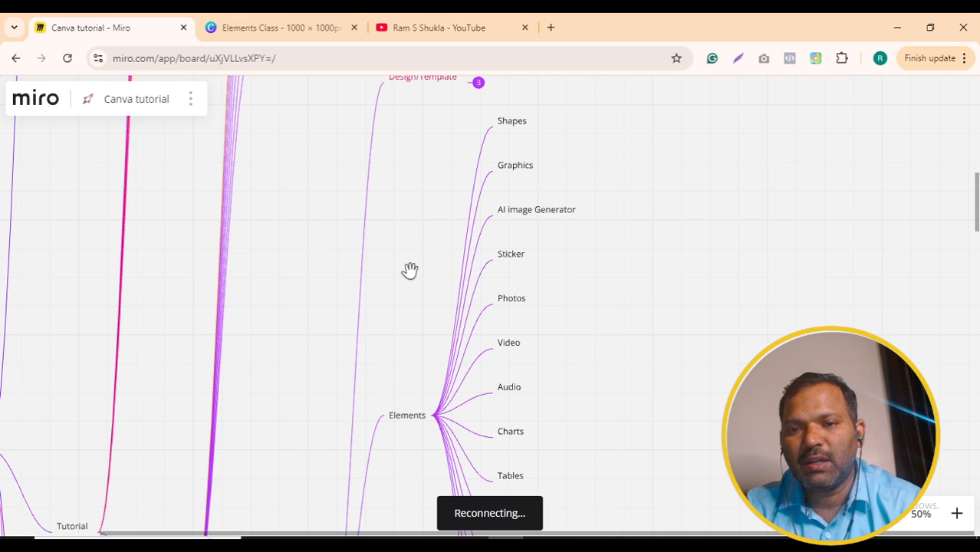
{"action": "left_click", "coordinate": [273, 28]}
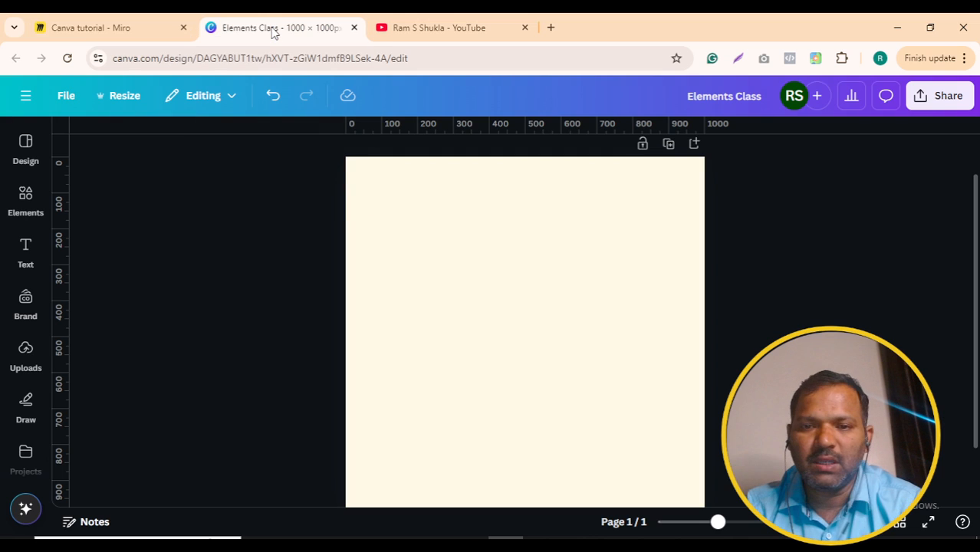
{"action": "left_click", "coordinate": [134, 29]}
{"action": "left_click", "coordinate": [247, 28]}
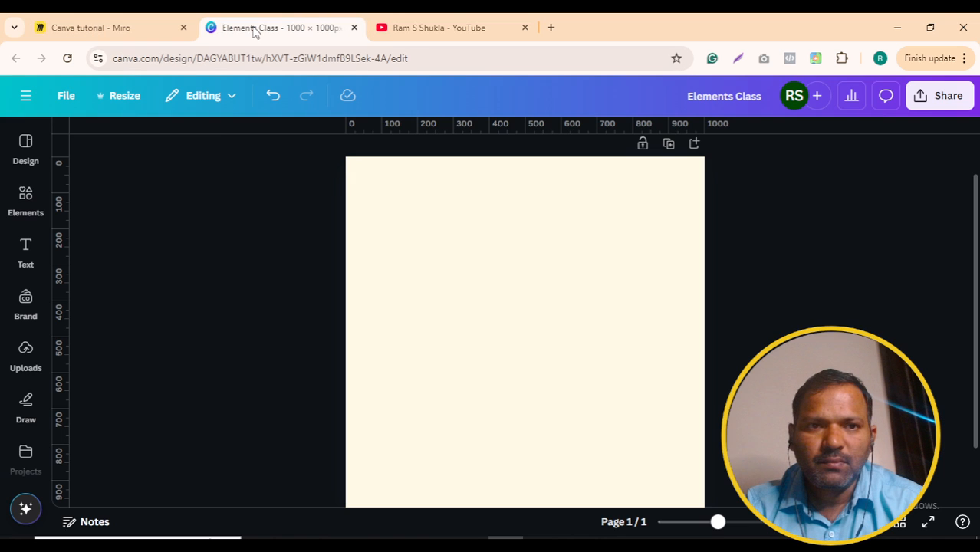
Step: Open the full Shapes collection in the Elements library, search it for "facebook", and clear the search
{"action": "left_click", "coordinate": [25, 196]}
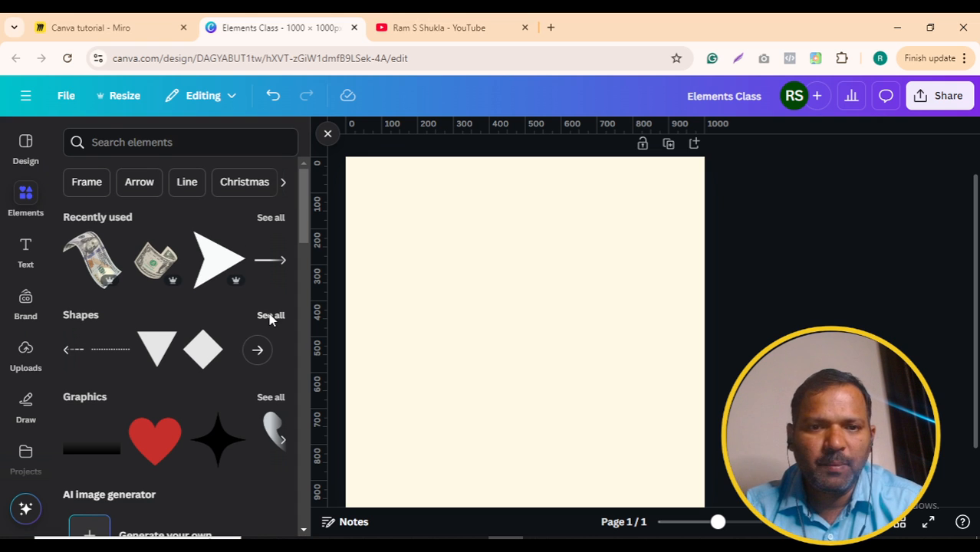
{"action": "left_click", "coordinate": [270, 317]}
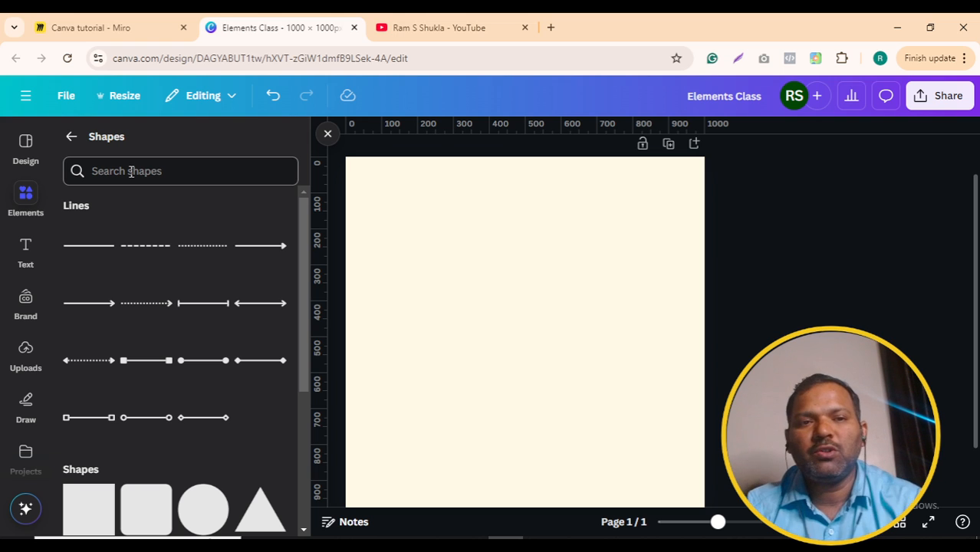
{"action": "left_click", "coordinate": [87, 171]}
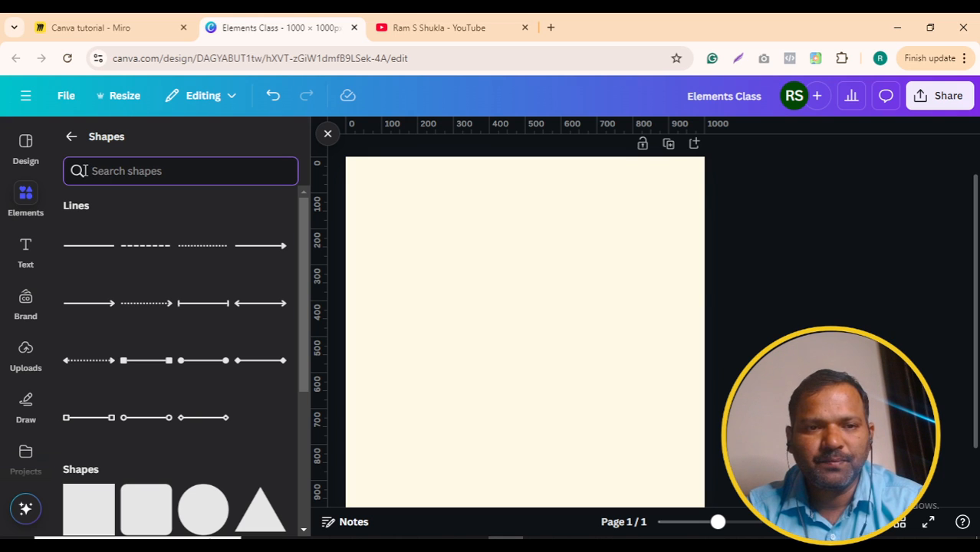
{"action": "type", "text": "soc"}
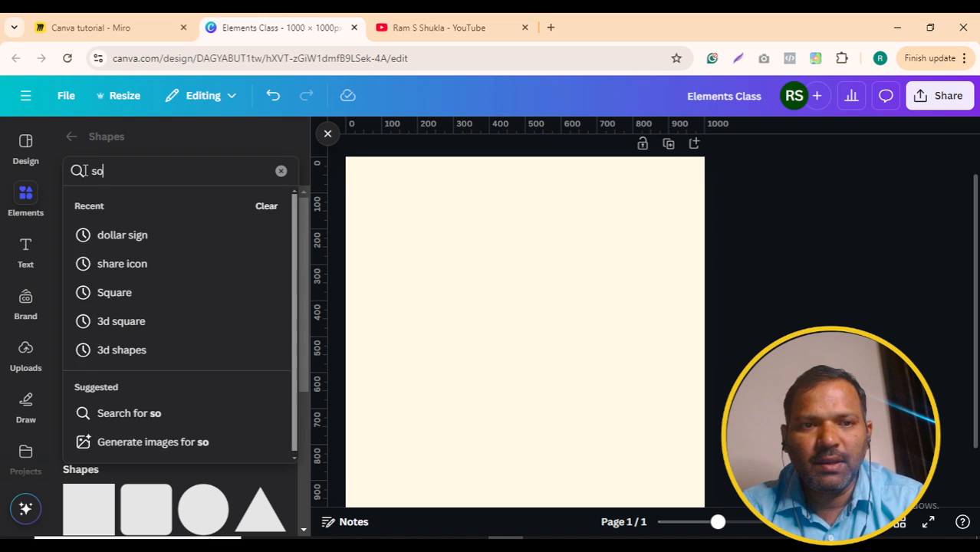
{"action": "key", "text": "BackSpace"}
{"action": "key", "text": "BackSpace"}
{"action": "key", "text": "BackSpace"}
{"action": "type", "text": "facebook"}
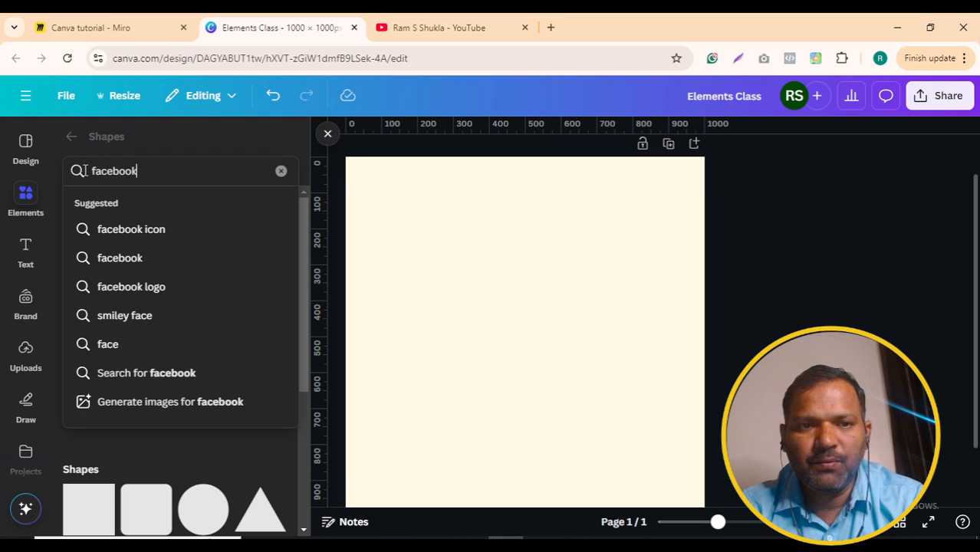
{"action": "key", "text": "Return"}
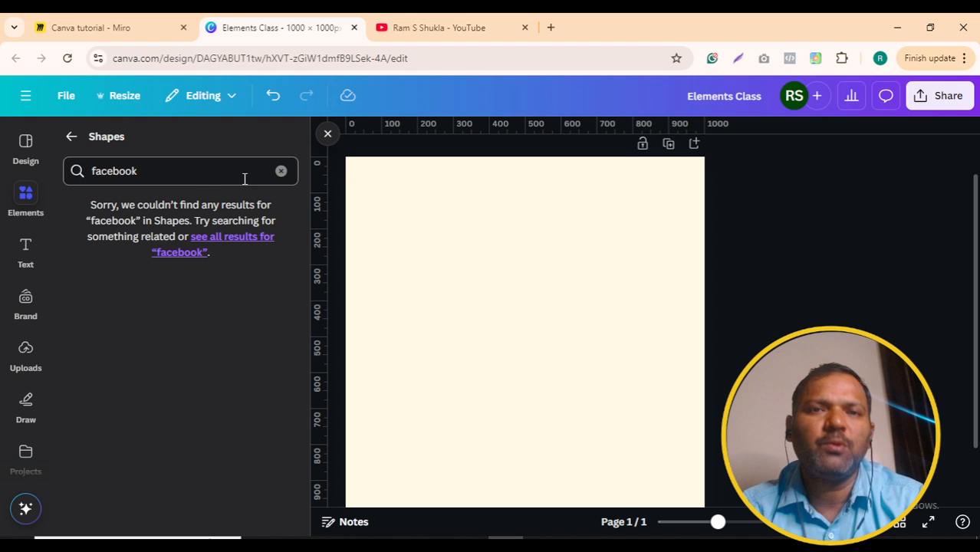
{"action": "left_click", "coordinate": [280, 171]}
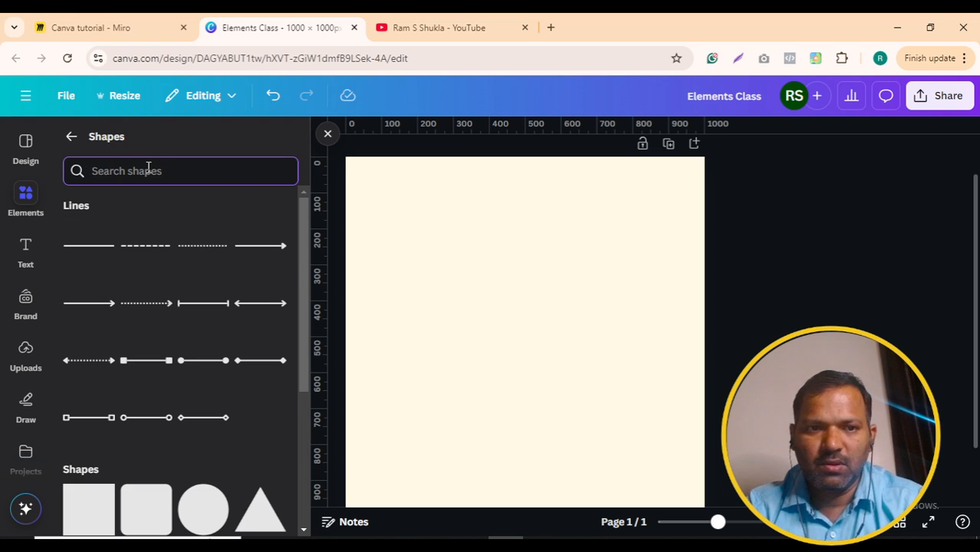
Step: Search the Shapes collection for "box", clear the search, and look over the Lines and Shapes sections
{"action": "type", "text": "box"}
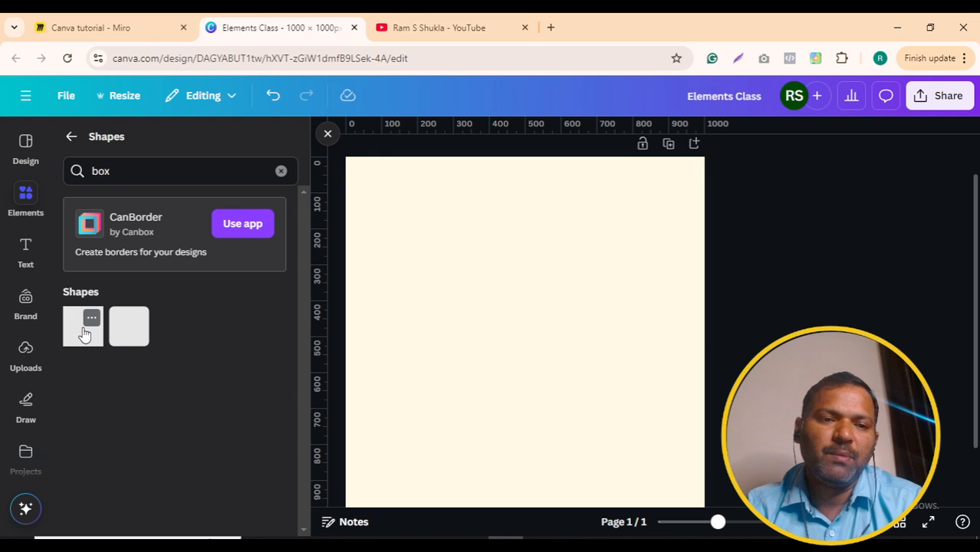
{"action": "left_click", "coordinate": [281, 170]}
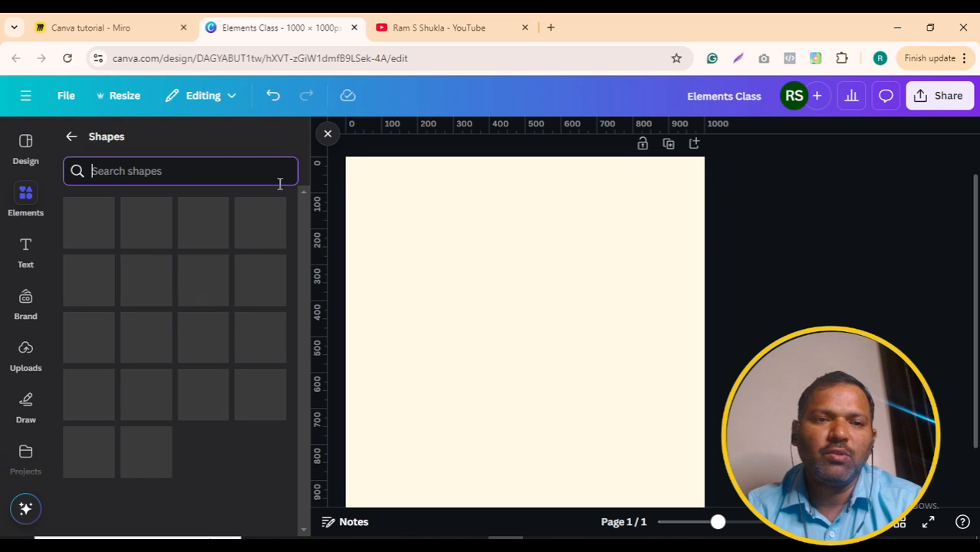
{"action": "scroll", "coordinate": [251, 342], "scroll_direction": "down", "scroll_amount": 1}
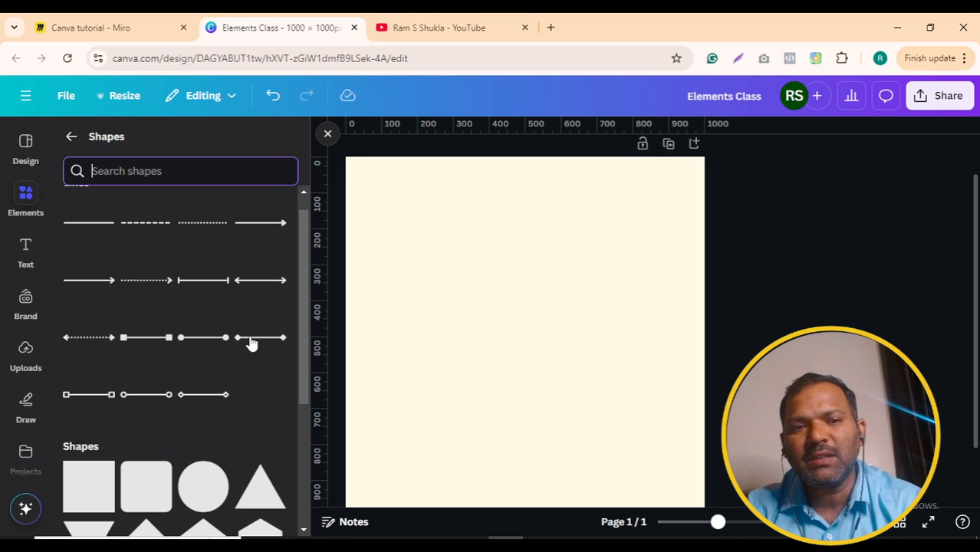
{"action": "scroll", "coordinate": [251, 343], "scroll_direction": "down", "scroll_amount": 3}
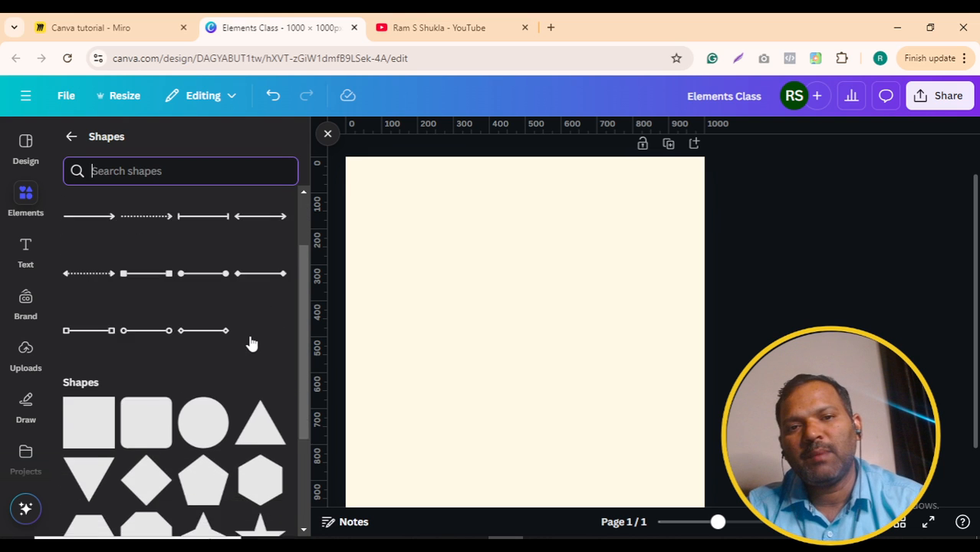
Step: Add the plain solid line from the Lines section to the page and lengthen it by extending its left end
{"action": "scroll", "coordinate": [252, 344], "scroll_direction": "down", "scroll_amount": 10}
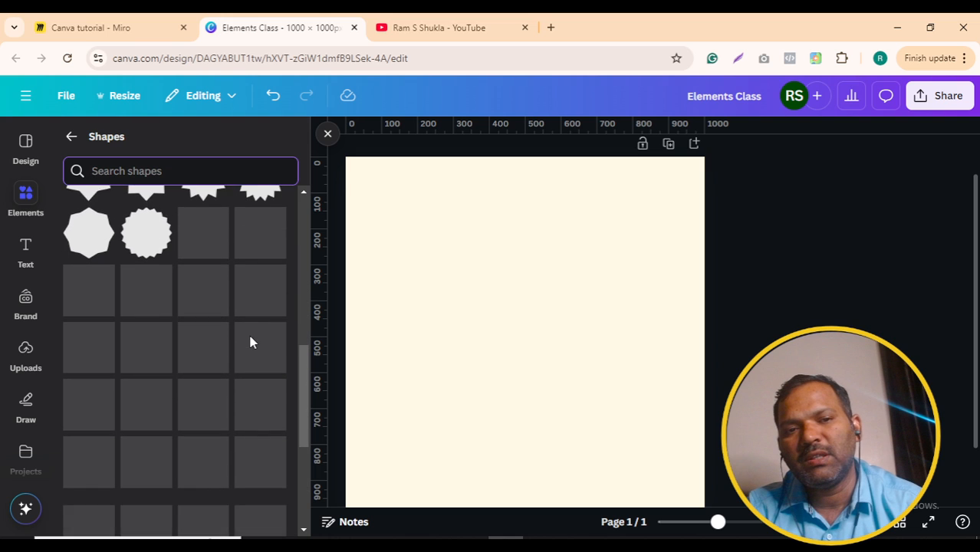
{"action": "scroll", "coordinate": [251, 343], "scroll_direction": "up", "scroll_amount": 5}
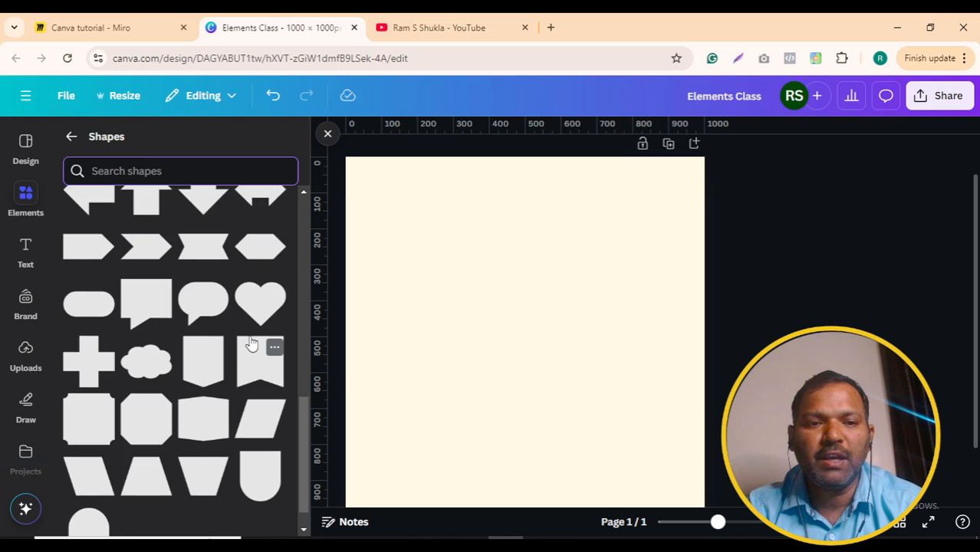
{"action": "scroll", "coordinate": [251, 342], "scroll_direction": "up", "scroll_amount": 6}
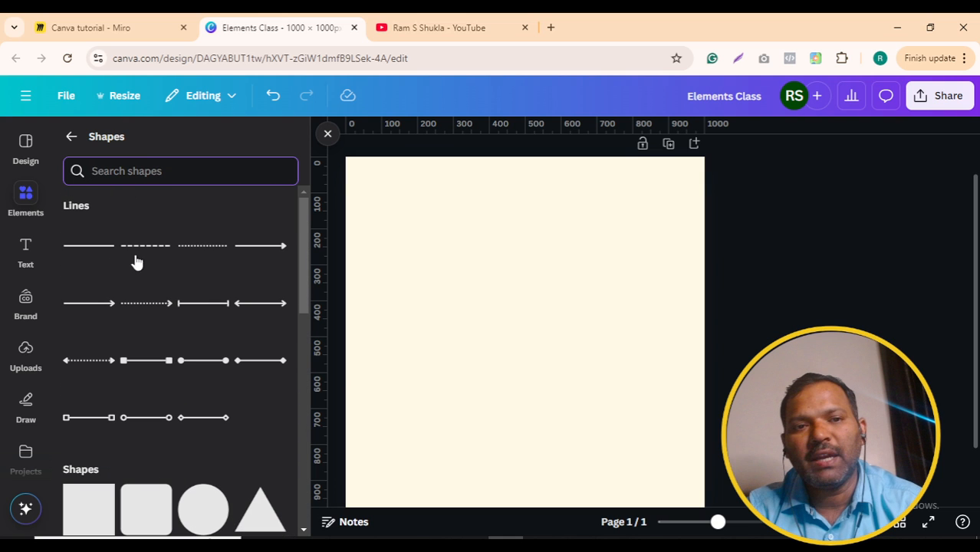
{"action": "left_click", "coordinate": [107, 255]}
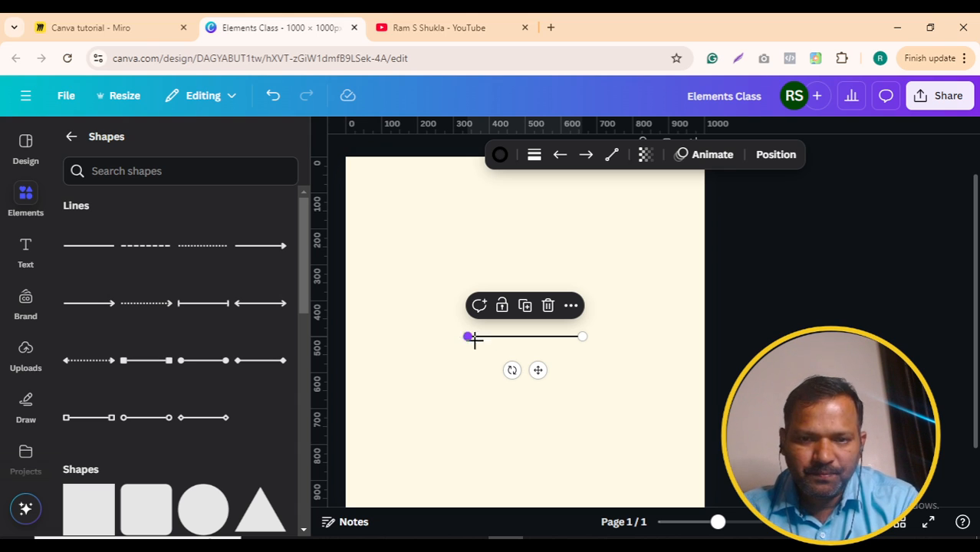
{"action": "left_click_drag", "start_coordinate": [719, 523], "coordinate": [733, 523]}
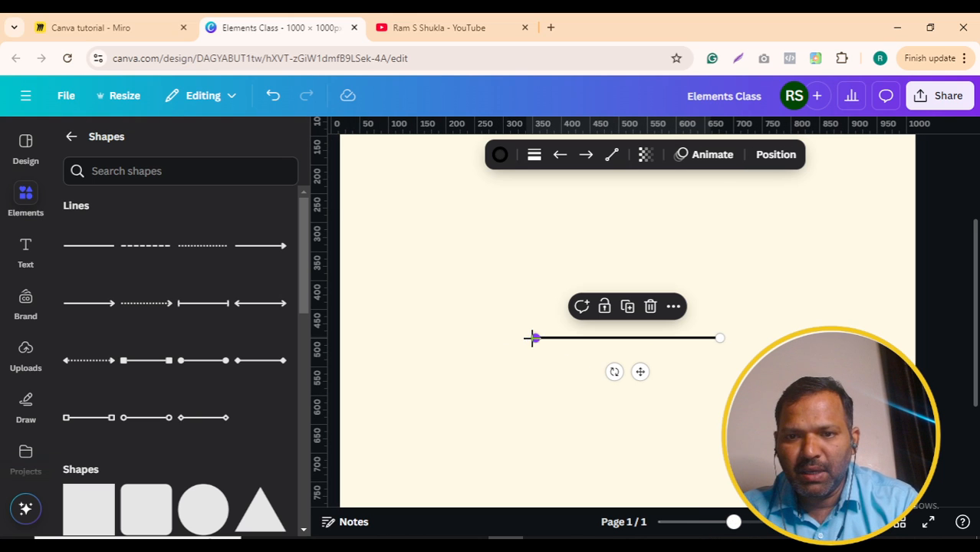
{"action": "left_click_drag", "start_coordinate": [532, 339], "coordinate": [454, 338]}
Step: Rotate the line to a diagonal, duplicate it, and move and rotate the copy so the two lines cross
{"action": "mouse_move", "coordinate": [574, 372]}
{"action": "left_mouse_down"}
{"action": "mouse_move", "coordinate": [597, 386]}
{"action": "mouse_move", "coordinate": [612, 379]}
{"action": "mouse_move", "coordinate": [619, 345]}
{"action": "mouse_move", "coordinate": [590, 341]}
{"action": "mouse_move", "coordinate": [568, 355]}
{"action": "left_mouse_up"}
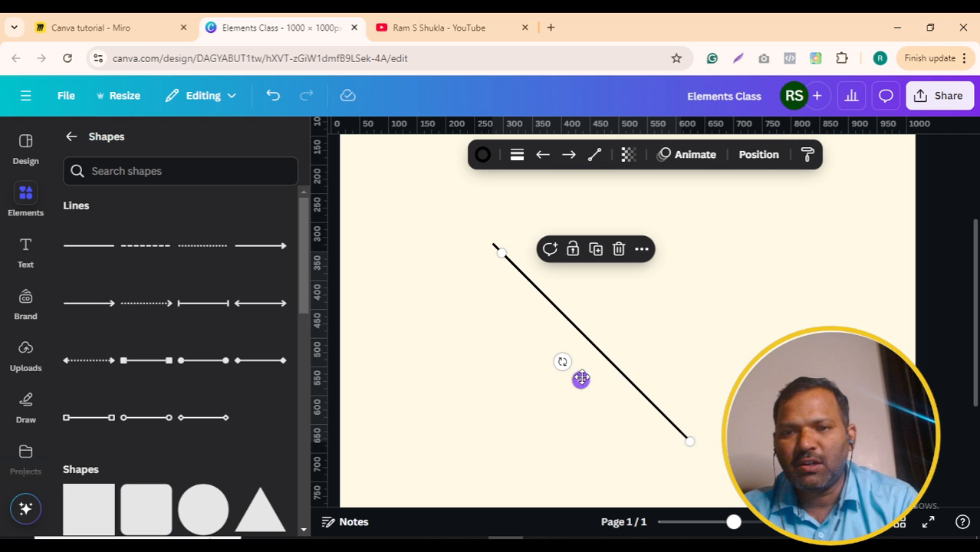
{"action": "left_click_drag", "start_coordinate": [579, 382], "coordinate": [615, 355]}
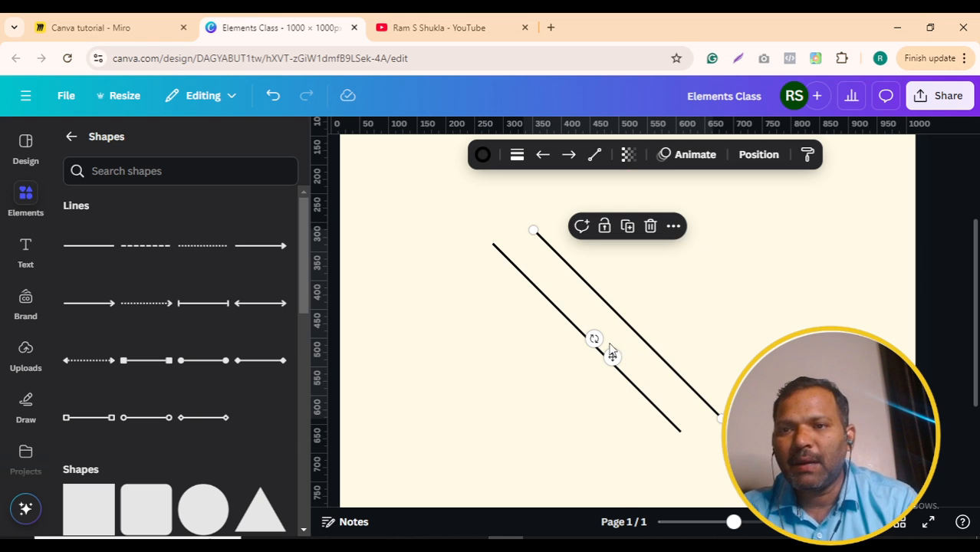
{"action": "left_click_drag", "start_coordinate": [595, 338], "coordinate": [622, 345]}
Step: Select both crossed lines, rotate them together slightly clockwise, and group them
{"action": "left_click", "coordinate": [511, 322]}
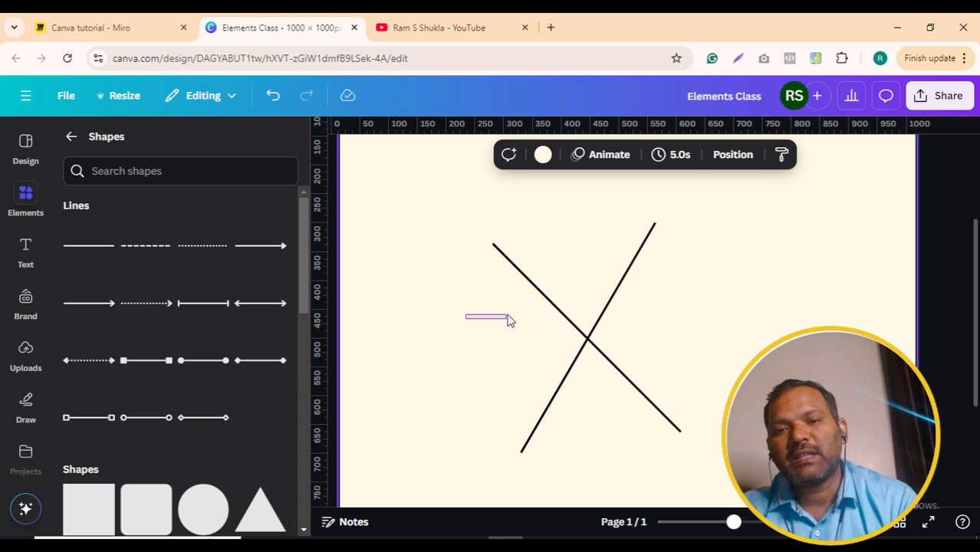
{"action": "left_click_drag", "start_coordinate": [510, 320], "coordinate": [647, 311]}
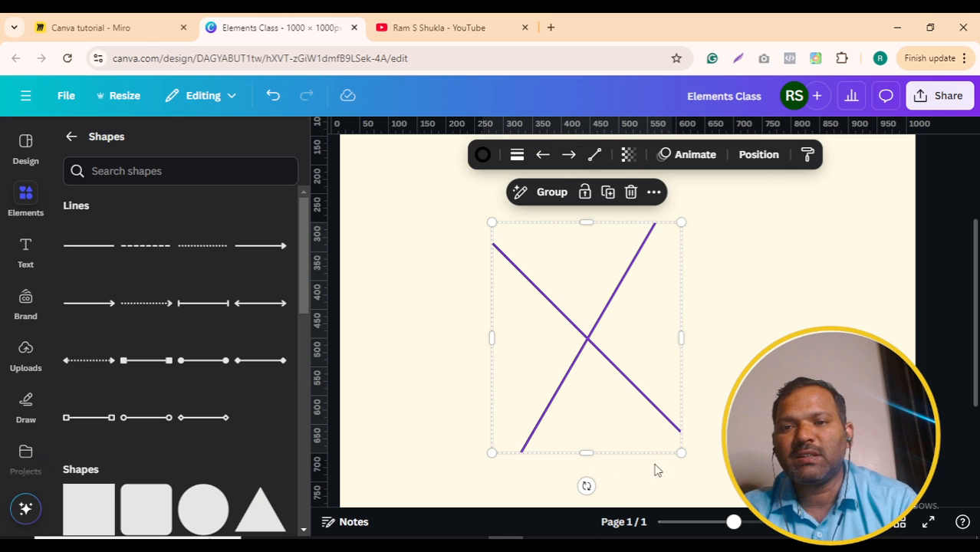
{"action": "mouse_move", "coordinate": [585, 341]}
{"action": "left_mouse_down"}
{"action": "mouse_move", "coordinate": [651, 335]}
{"action": "mouse_move", "coordinate": [587, 328]}
{"action": "left_mouse_up"}
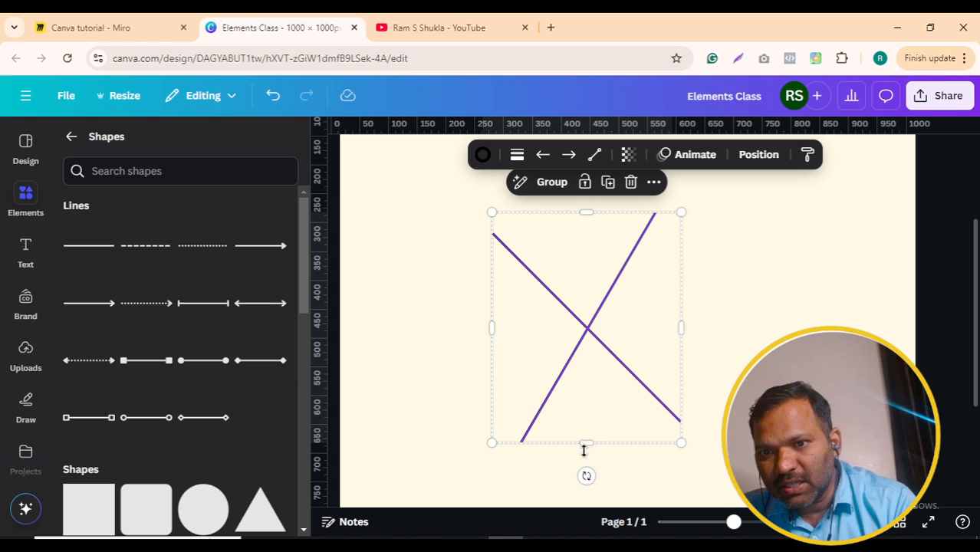
{"action": "left_click_drag", "start_coordinate": [586, 476], "coordinate": [577, 479]}
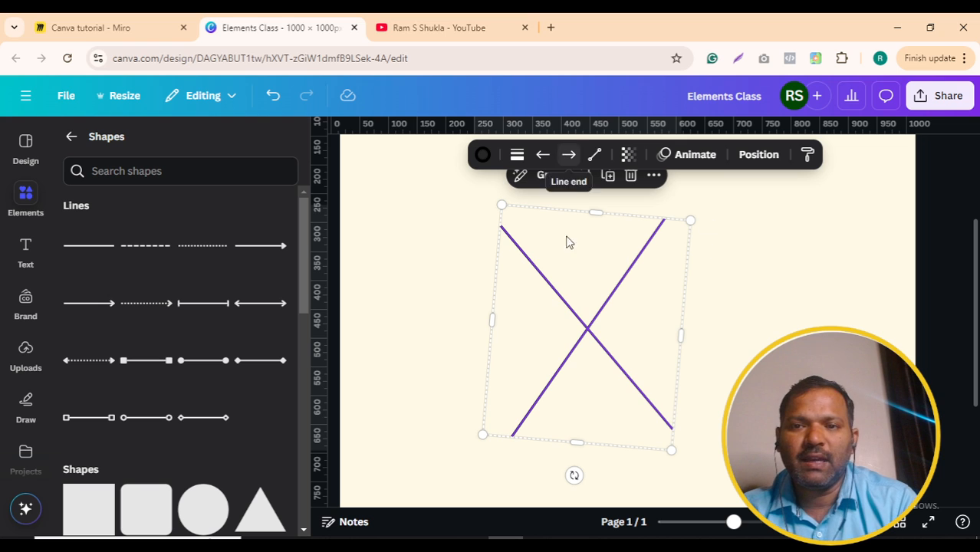
{"action": "left_click_drag", "start_coordinate": [572, 275], "coordinate": [571, 290]}
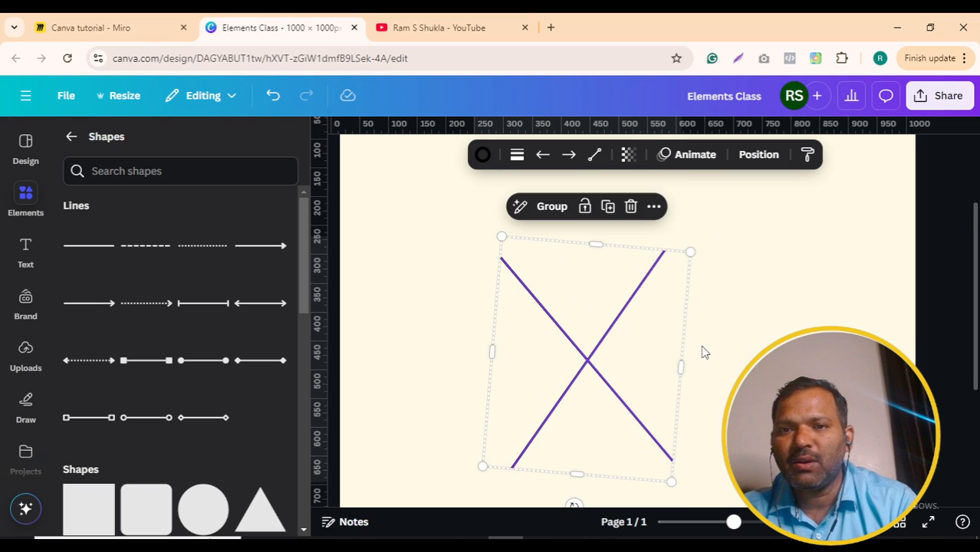
{"action": "left_click", "coordinate": [551, 207]}
{"action": "key", "text": "Escape"}
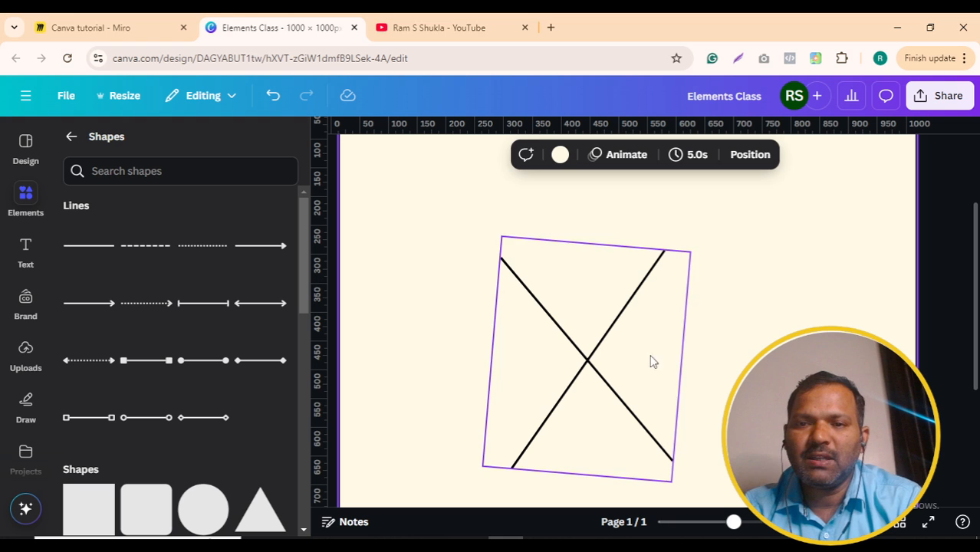
Step: Scale the grouped crossed lines down proportionally and reposition the group near the middle of the page
{"action": "left_click_drag", "start_coordinate": [602, 372], "coordinate": [623, 351]}
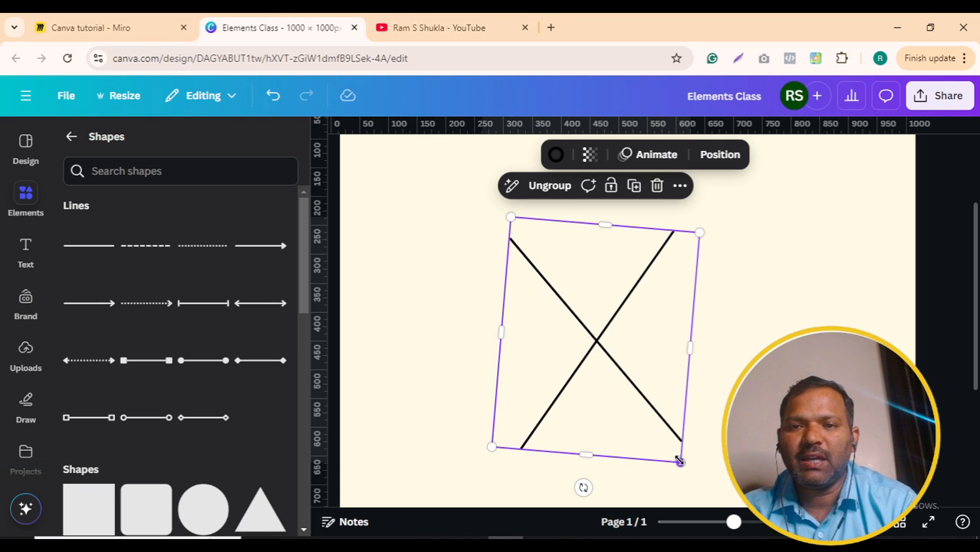
{"action": "left_click_drag", "start_coordinate": [679, 461], "coordinate": [594, 392]}
{"action": "left_click_drag", "start_coordinate": [577, 318], "coordinate": [611, 370]}
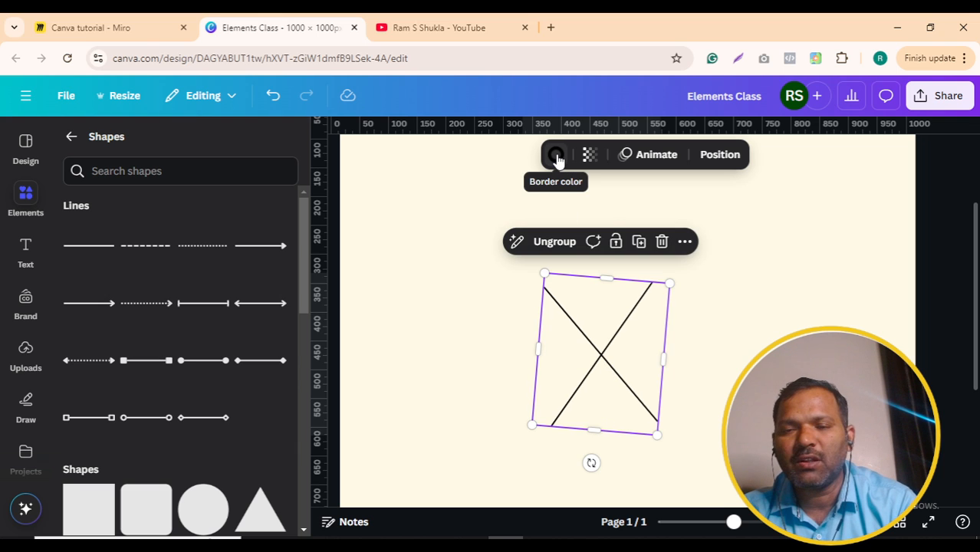
Step: Try dark navy and purple on the grouped lines, set their border color to default light green, and leave transparency at 100
{"action": "left_click", "coordinate": [557, 157]}
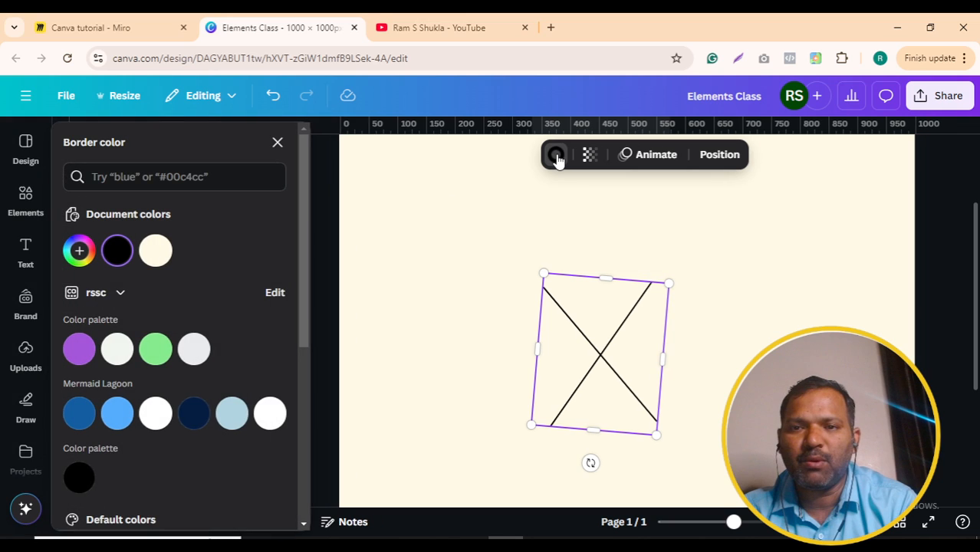
{"action": "left_click", "coordinate": [194, 416]}
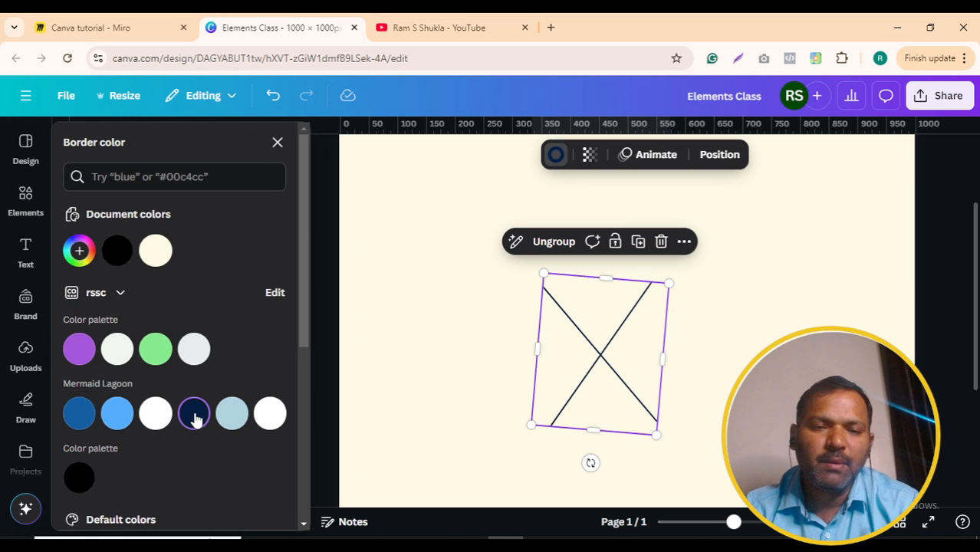
{"action": "left_click", "coordinate": [80, 349]}
{"action": "scroll", "coordinate": [219, 290], "scroll_direction": "down", "scroll_amount": 2}
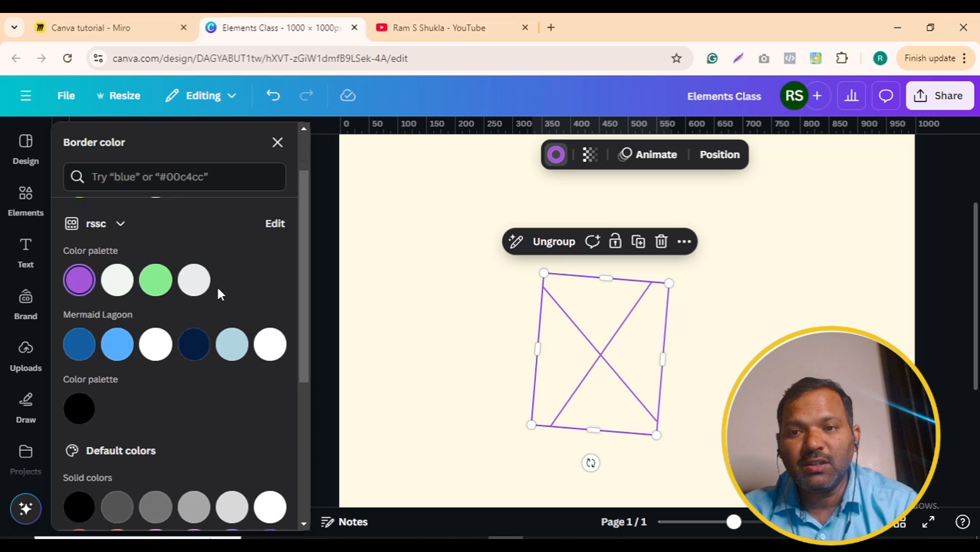
{"action": "scroll", "coordinate": [219, 291], "scroll_direction": "down", "scroll_amount": 2}
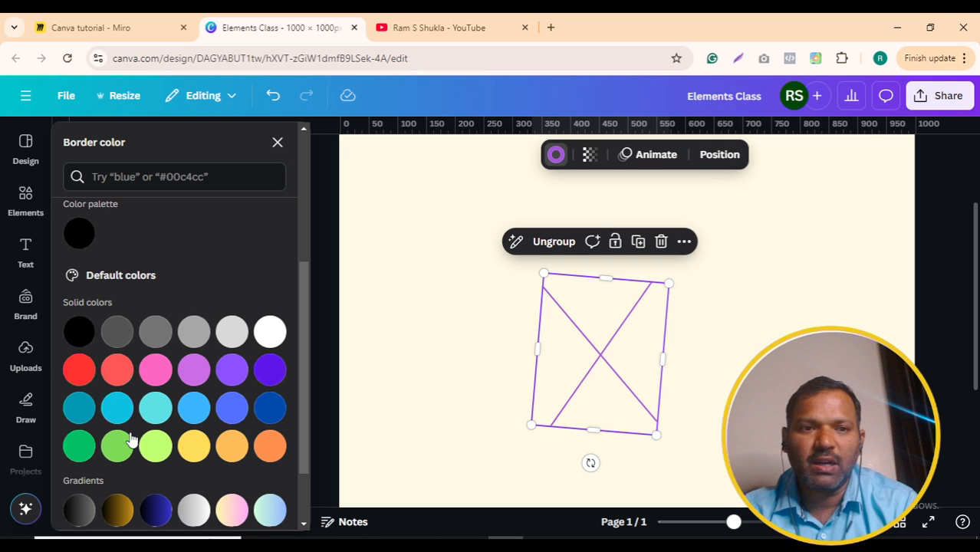
{"action": "left_click", "coordinate": [118, 446]}
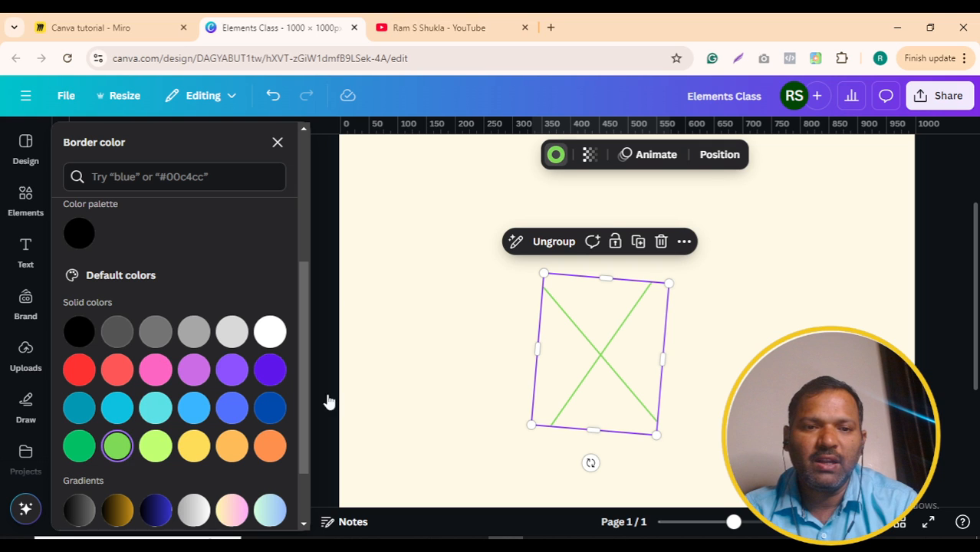
{"action": "left_click", "coordinate": [588, 156]}
{"action": "left_click_drag", "start_coordinate": [624, 219], "coordinate": [683, 224]}
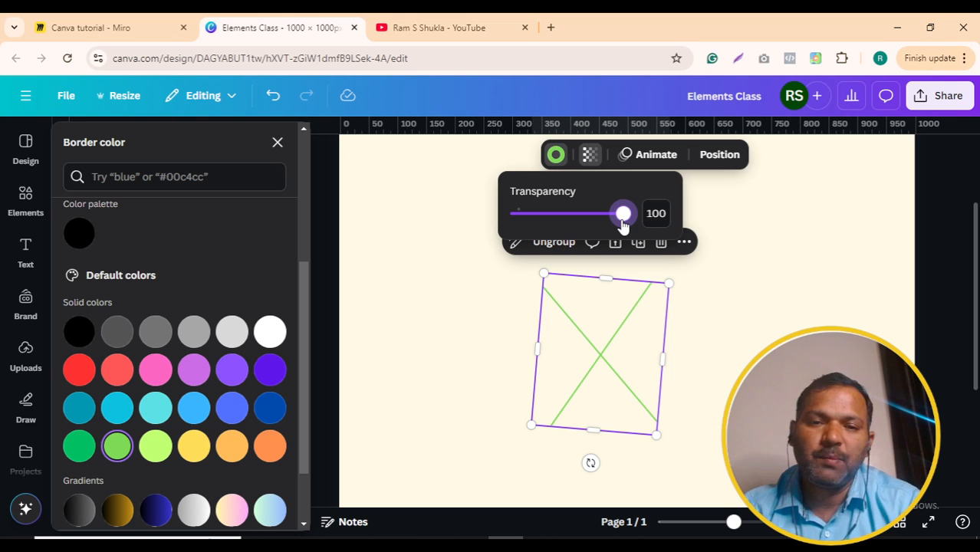
Step: Open the element animation options for the group and select only the line rising to the right within it
{"action": "left_click", "coordinate": [649, 156]}
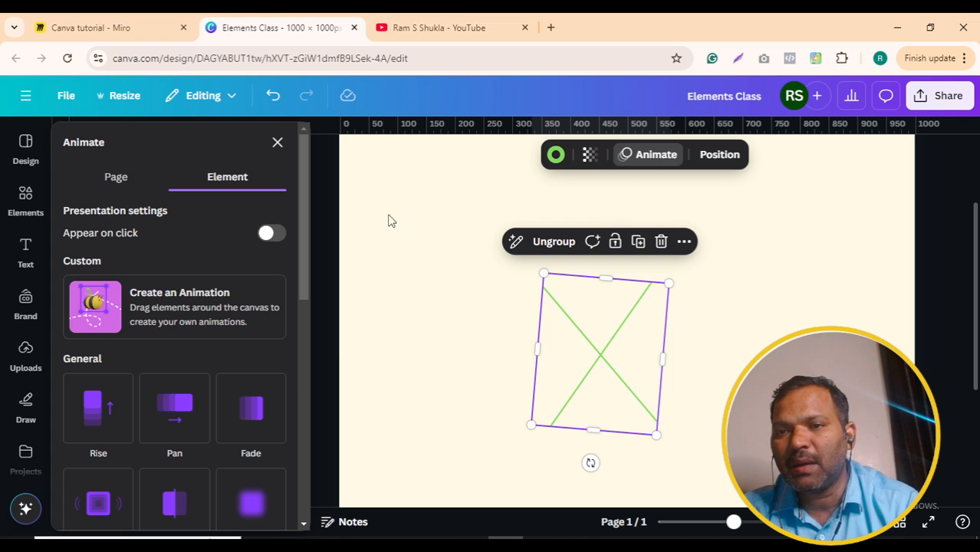
{"action": "scroll", "coordinate": [197, 357], "scroll_direction": "down", "scroll_amount": 1}
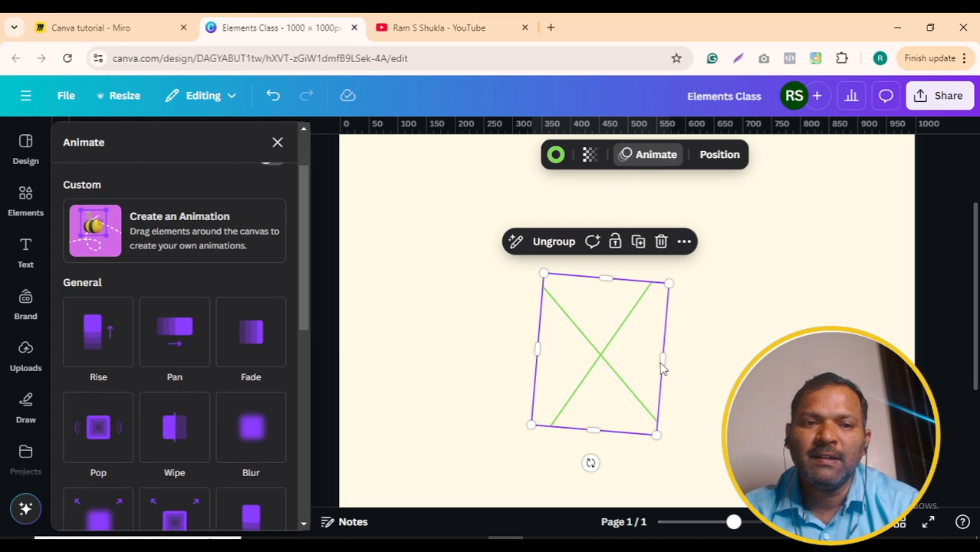
{"action": "left_click", "coordinate": [704, 381]}
{"action": "left_click", "coordinate": [612, 333]}
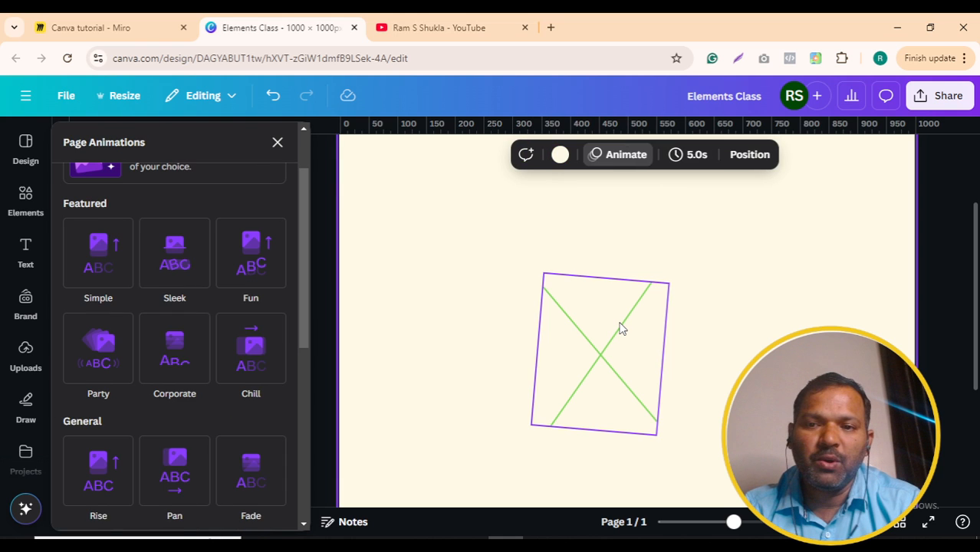
{"action": "left_click", "coordinate": [622, 328]}
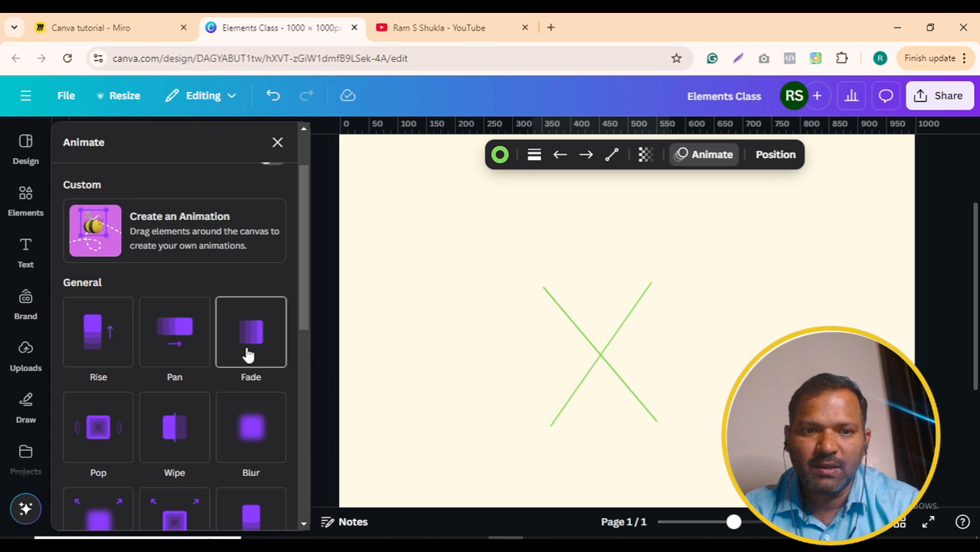
Step: Preview the General animations and the Add-on effects on the selected line, including Neon, Baseline, Flicker and Pulse
{"action": "scroll", "coordinate": [246, 353], "scroll_direction": "down", "scroll_amount": 1}
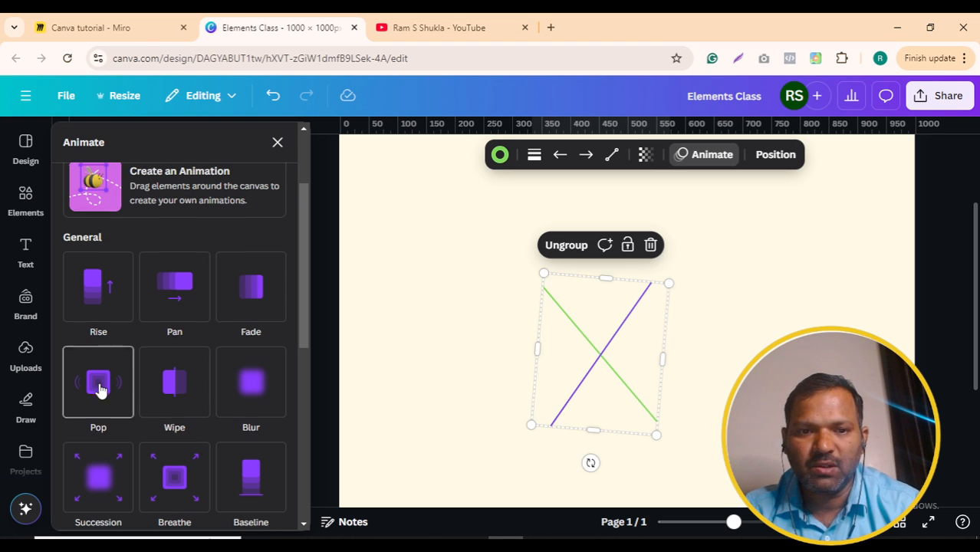
{"action": "scroll", "coordinate": [100, 395], "scroll_direction": "down", "scroll_amount": 1}
{"action": "scroll", "coordinate": [109, 468], "scroll_direction": "down", "scroll_amount": 3}
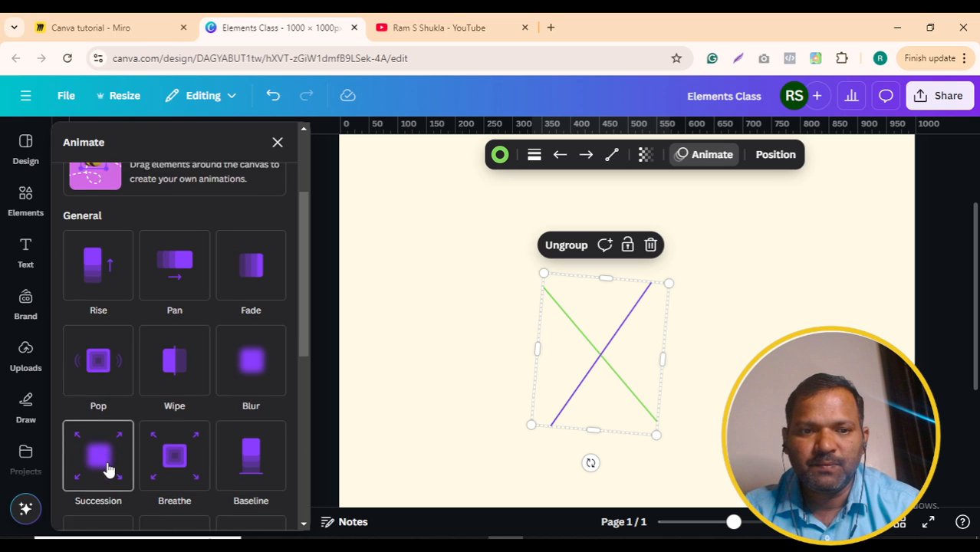
{"action": "scroll", "coordinate": [110, 468], "scroll_direction": "down", "scroll_amount": 3}
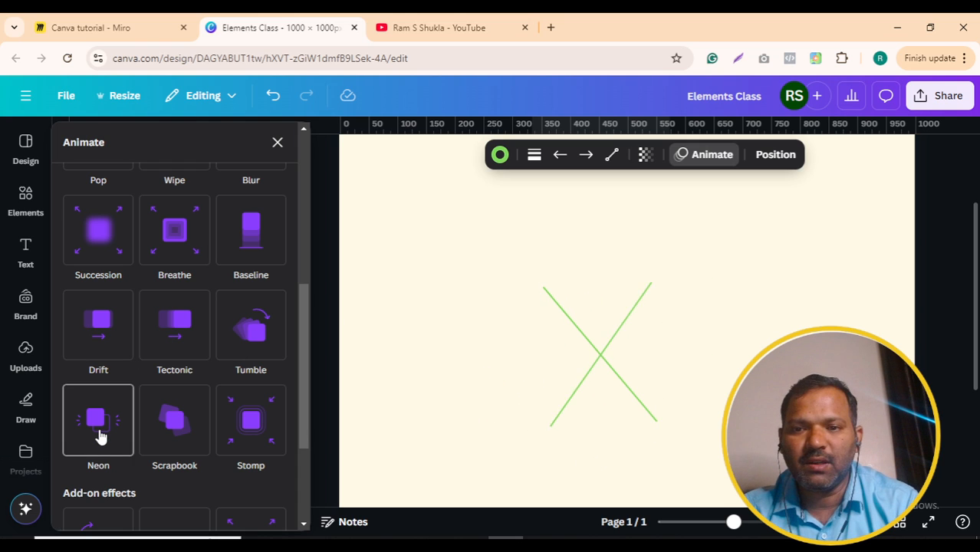
{"action": "scroll", "coordinate": [98, 434], "scroll_direction": "down", "scroll_amount": 1}
{"action": "scroll", "coordinate": [99, 435], "scroll_direction": "down", "scroll_amount": 2}
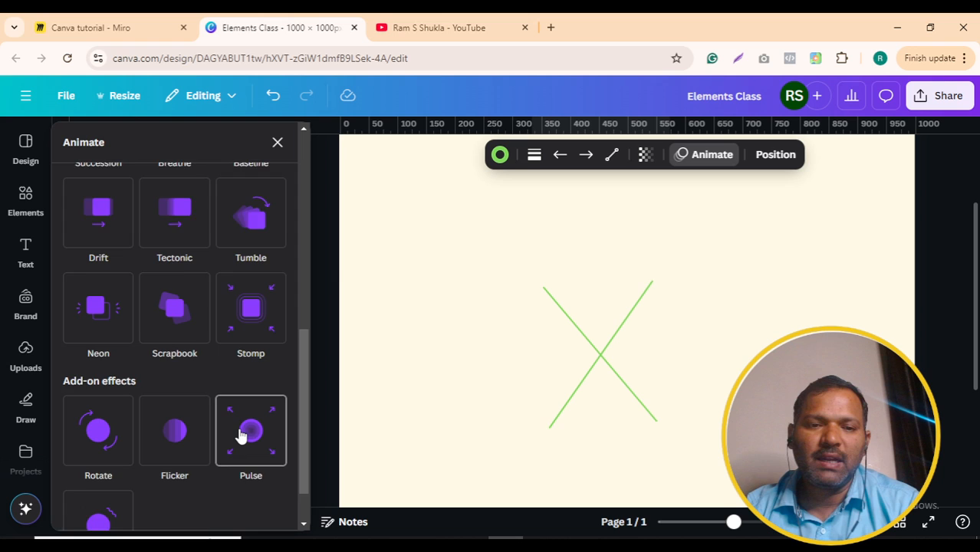
{"action": "scroll", "coordinate": [240, 434], "scroll_direction": "down", "scroll_amount": 1}
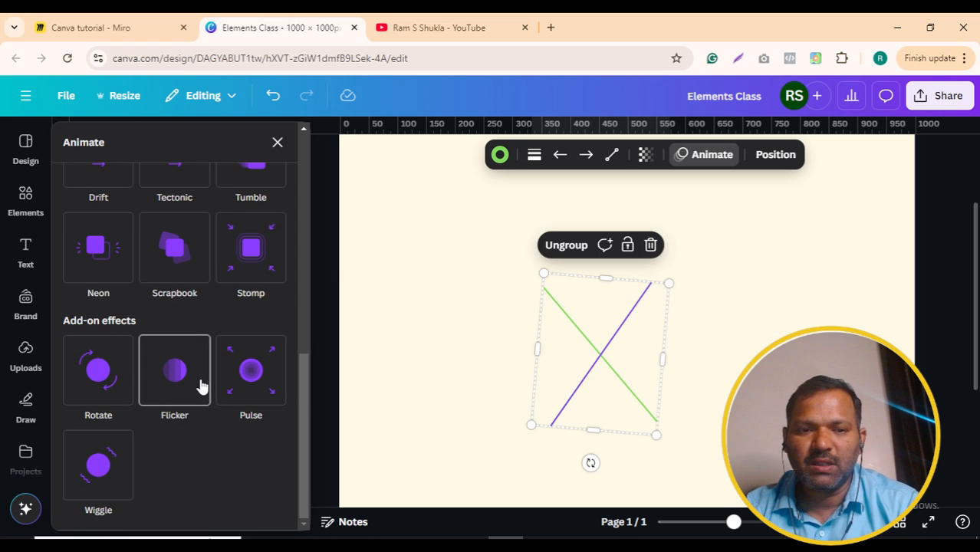
{"action": "scroll", "coordinate": [201, 386], "scroll_direction": "up", "scroll_amount": 5}
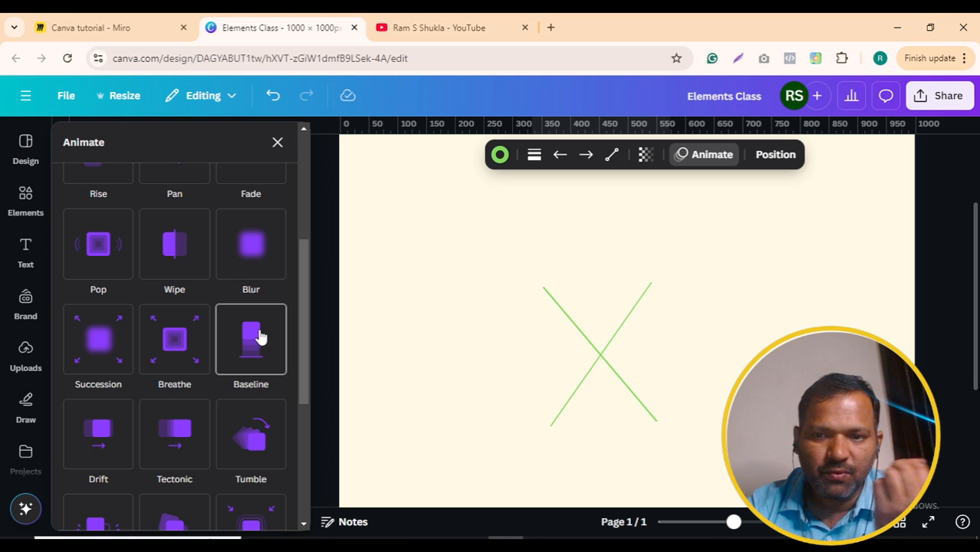
{"action": "scroll", "coordinate": [252, 241], "scroll_direction": "up", "scroll_amount": 1}
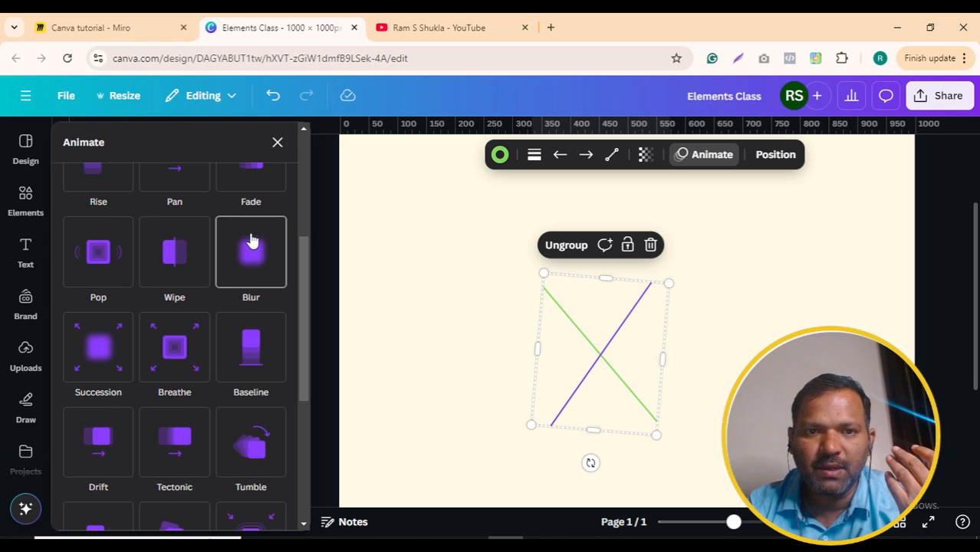
{"action": "scroll", "coordinate": [252, 241], "scroll_direction": "up", "scroll_amount": 3}
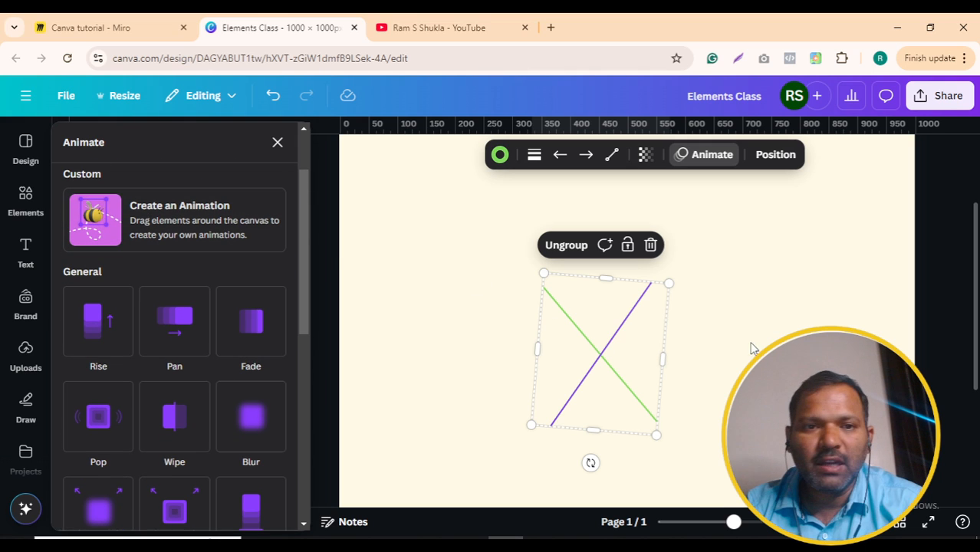
Step: Close the animation options and view the Arrange settings for positioning the selected line within the group
{"action": "left_click", "coordinate": [700, 157]}
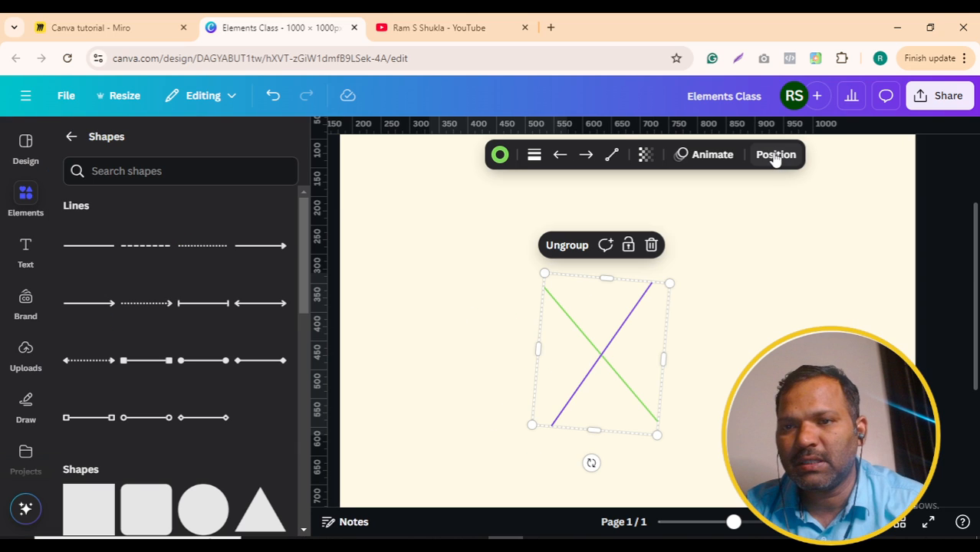
{"action": "left_click", "coordinate": [776, 156]}
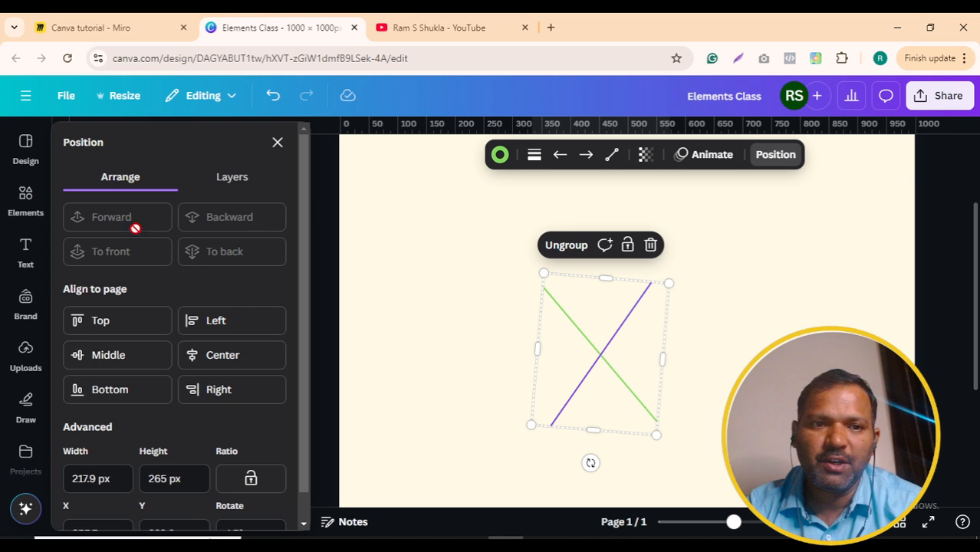
{"action": "left_click", "coordinate": [700, 362]}
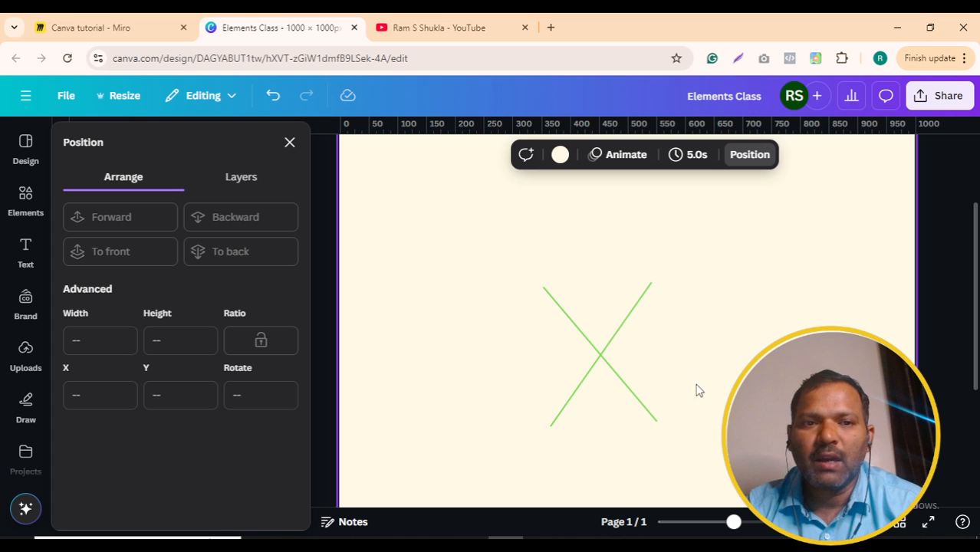
Step: Ungroup the two crossed lines so that each can be handled separately
{"action": "left_click", "coordinate": [634, 351]}
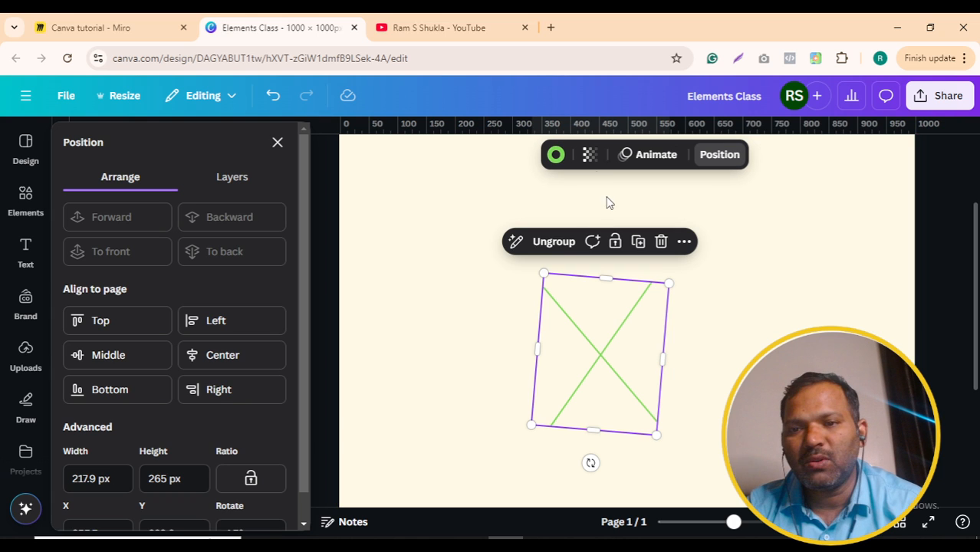
{"action": "left_click", "coordinate": [557, 242]}
{"action": "left_click", "coordinate": [690, 349]}
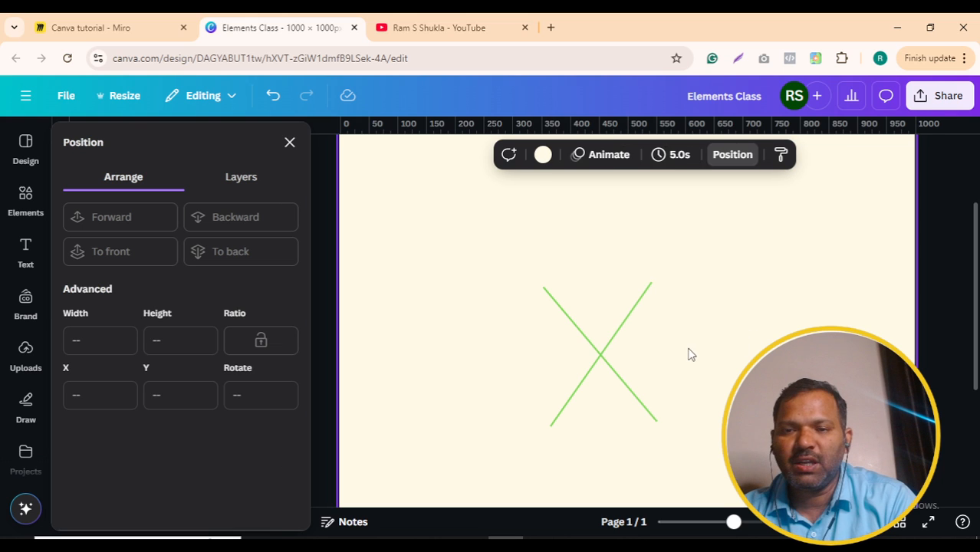
Step: Select both crossed lines together and lock them in place on the page
{"action": "left_click_drag", "start_coordinate": [719, 351], "coordinate": [521, 346]}
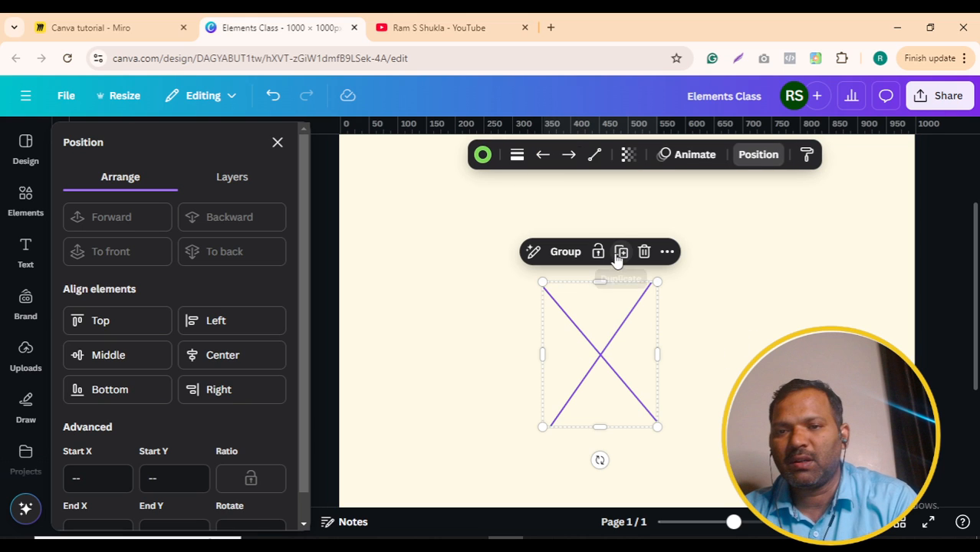
{"action": "left_click", "coordinate": [598, 253]}
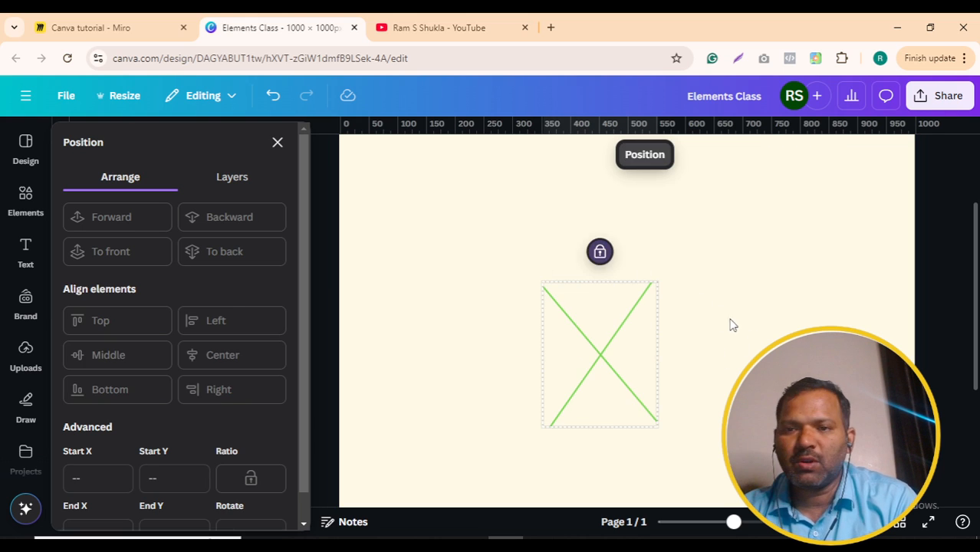
{"action": "left_click", "coordinate": [567, 350]}
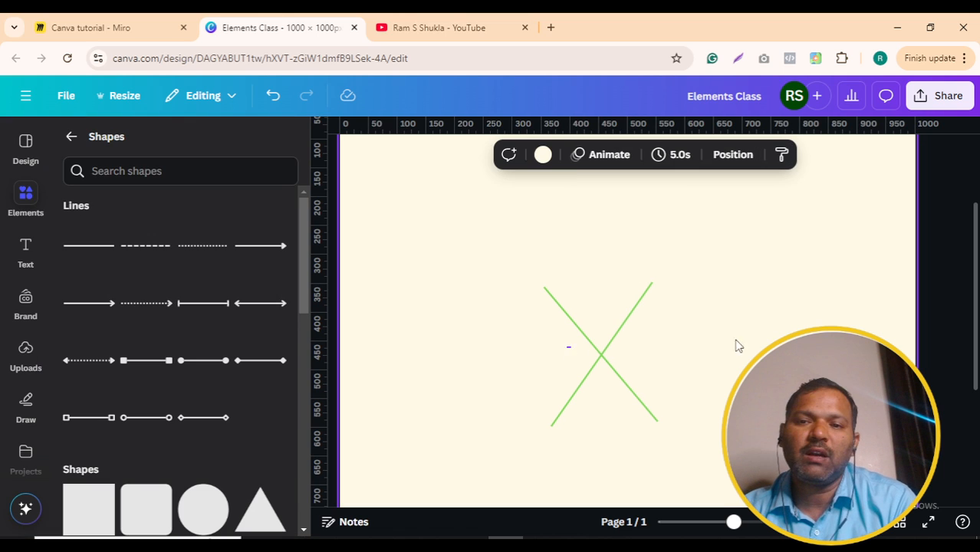
{"action": "key", "text": "Escape"}
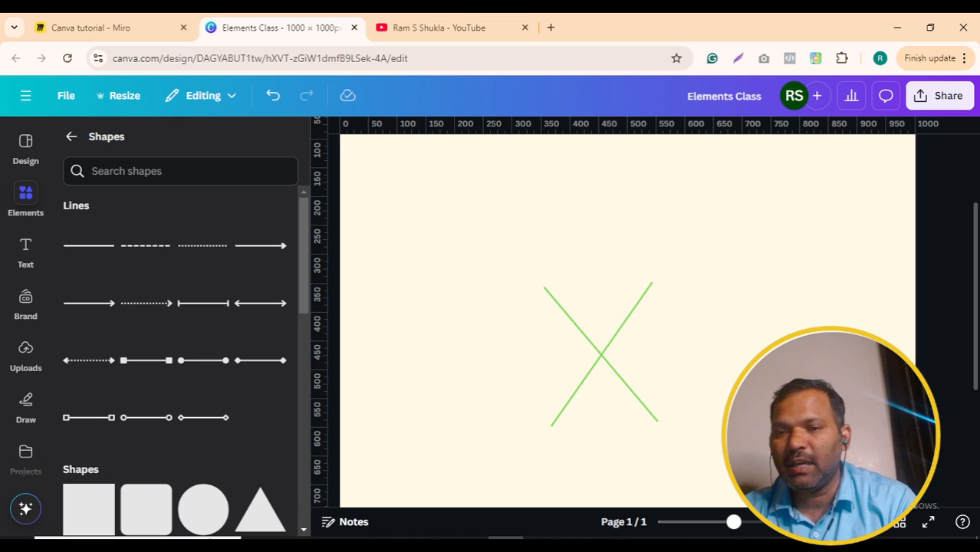
Step: Unlock only the line rising to the right, leaving the other crossed line locked
{"action": "left_click", "coordinate": [633, 358]}
{"action": "left_click", "coordinate": [593, 359]}
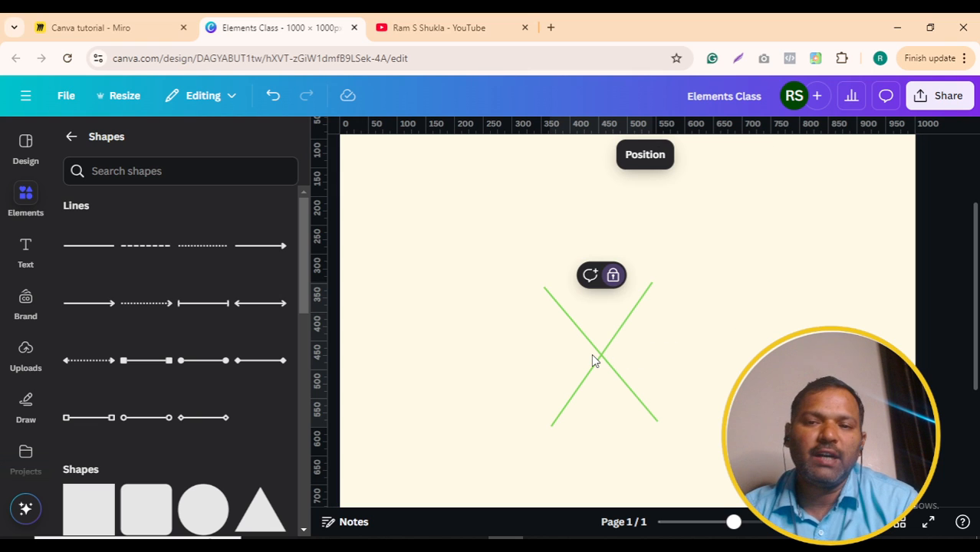
{"action": "left_click", "coordinate": [614, 274]}
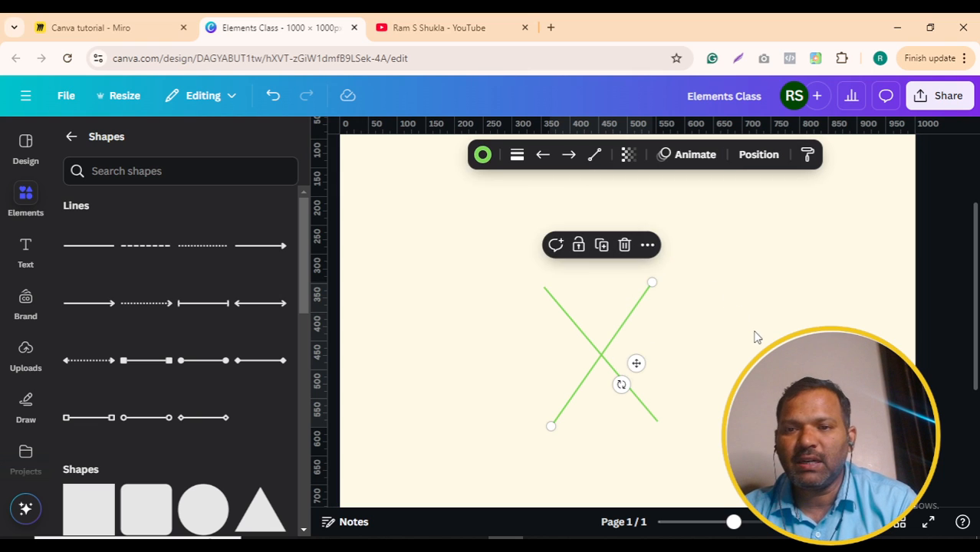
Step: Examine the additional options for the unlocked line, such as Duplicate, Layer, Align to page, Comment and Link
{"action": "left_click", "coordinate": [678, 365]}
{"action": "left_click", "coordinate": [604, 351]}
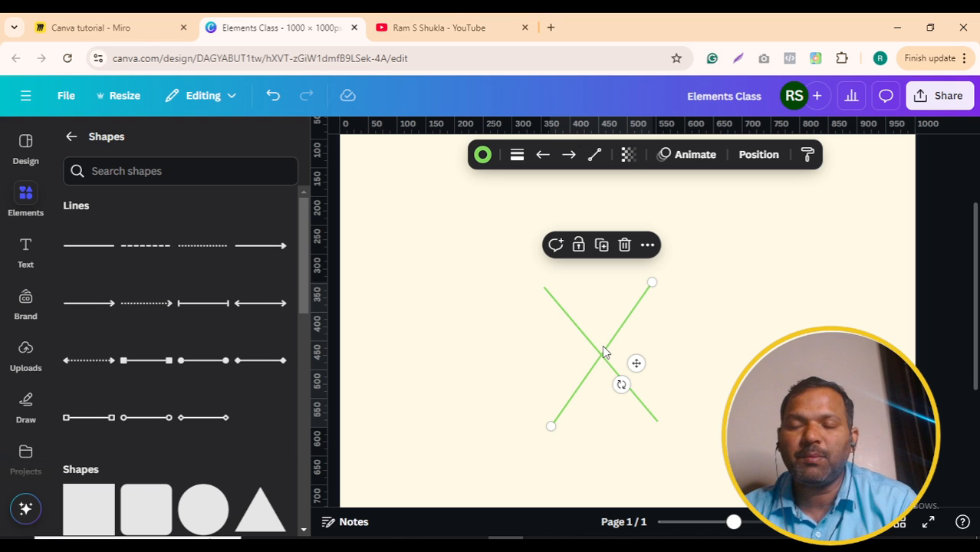
{"action": "left_click", "coordinate": [647, 245]}
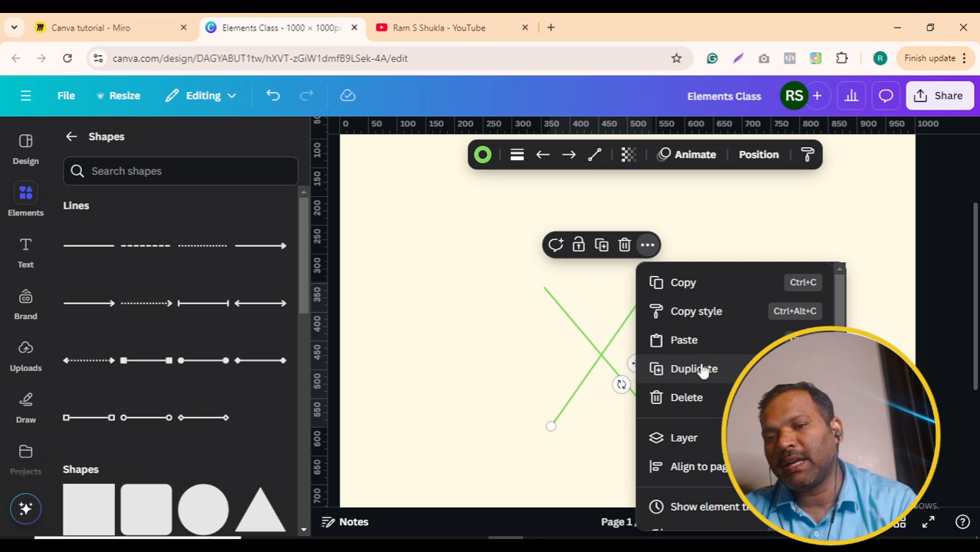
{"action": "scroll", "coordinate": [702, 371], "scroll_direction": "down", "scroll_amount": 1}
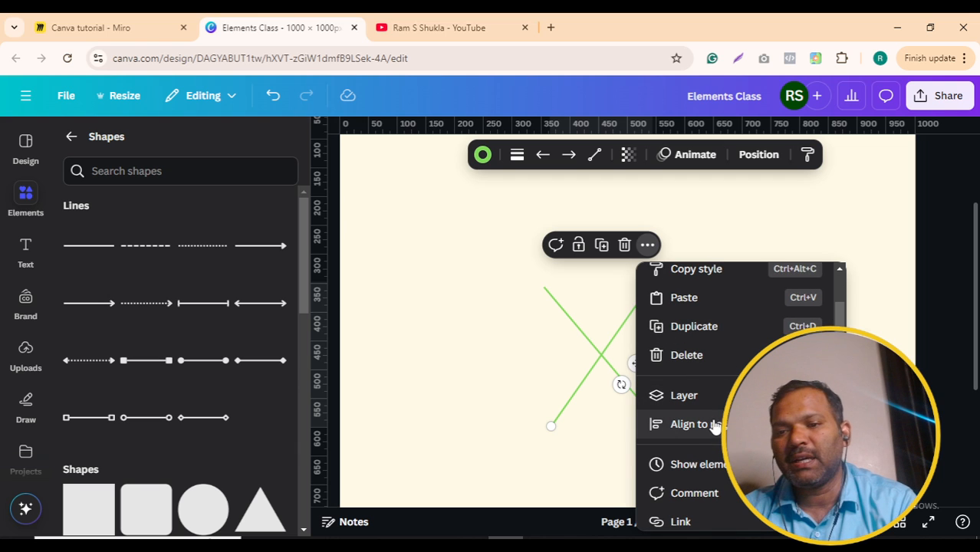
{"action": "mouse_move", "coordinate": [715, 426]}
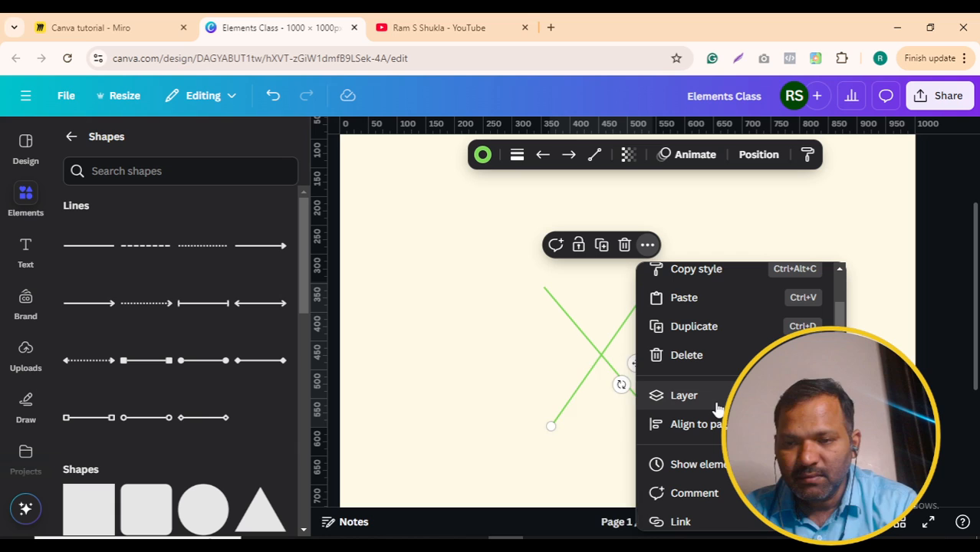
{"action": "mouse_move", "coordinate": [717, 409]}
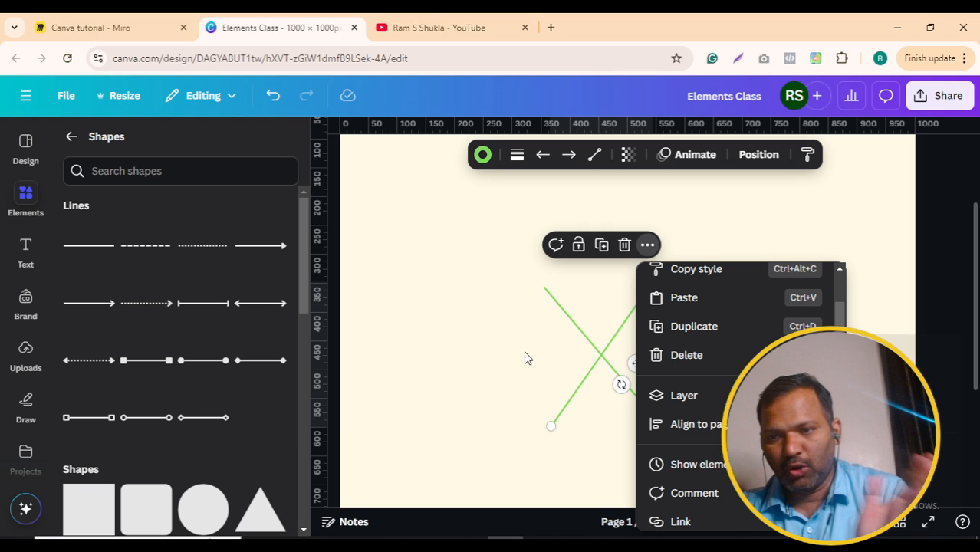
{"action": "left_click", "coordinate": [466, 374]}
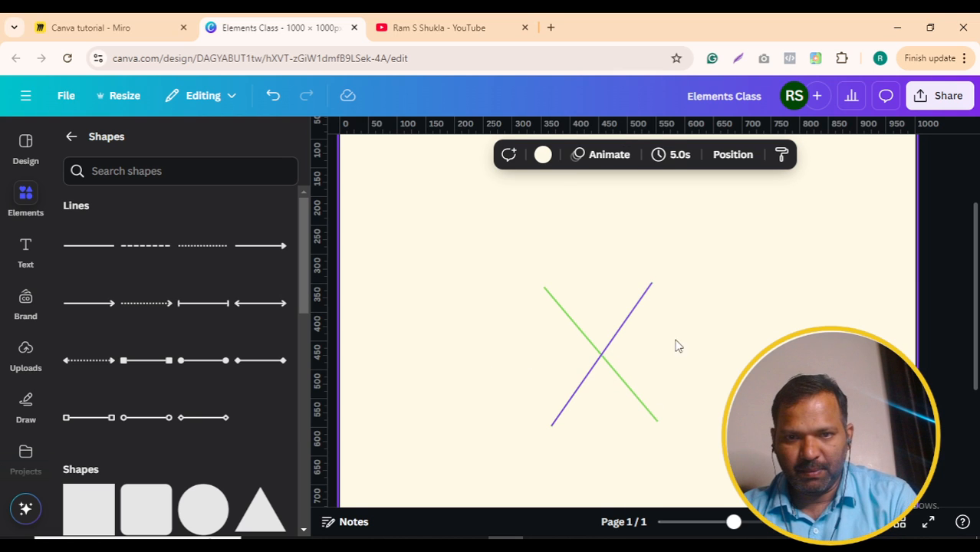
Step: Move the unlocked line sideways until its lower end meets the locked line's lower end in a V, and duplicate it
{"action": "left_click_drag", "start_coordinate": [614, 342], "coordinate": [728, 342]}
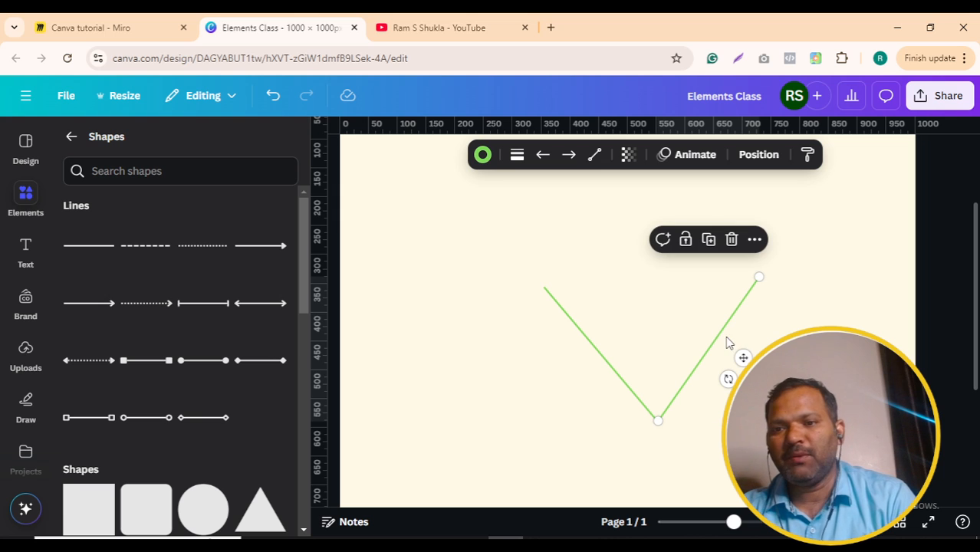
{"action": "key", "text": "Escape"}
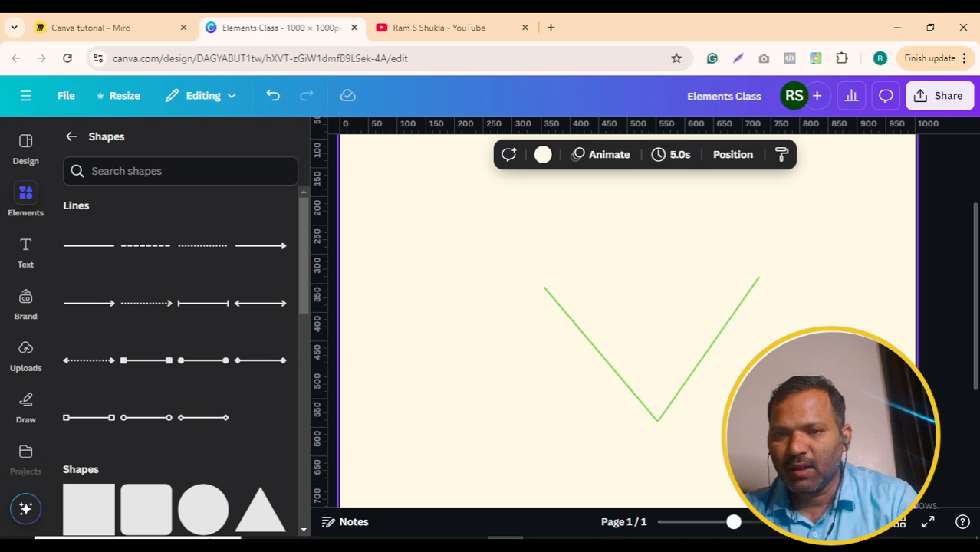
{"action": "left_click", "coordinate": [728, 326]}
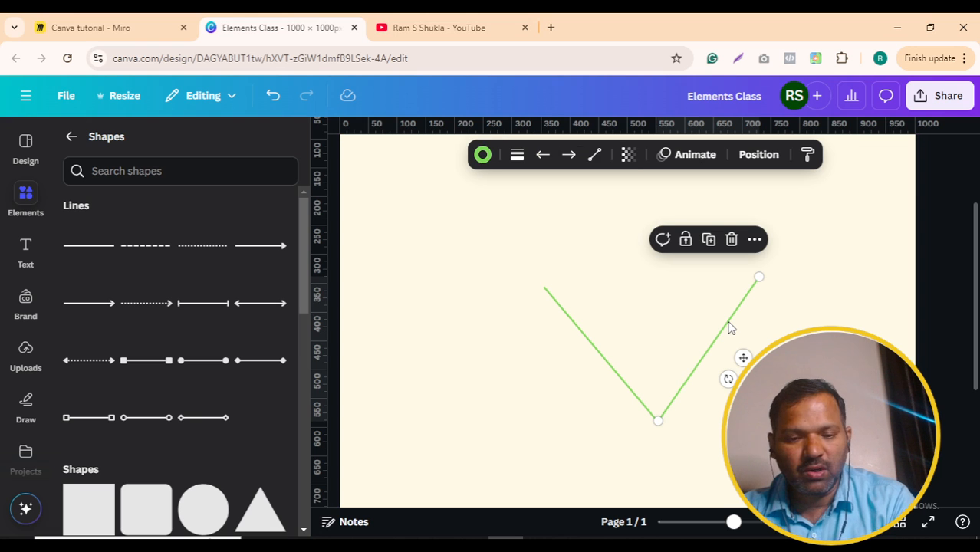
{"action": "left_click", "coordinate": [754, 239]}
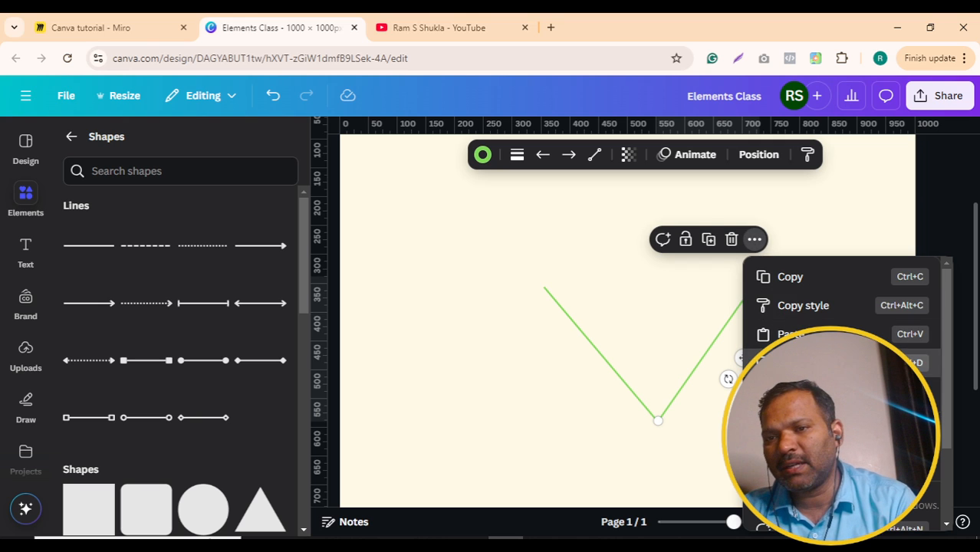
{"action": "left_click", "coordinate": [805, 362]}
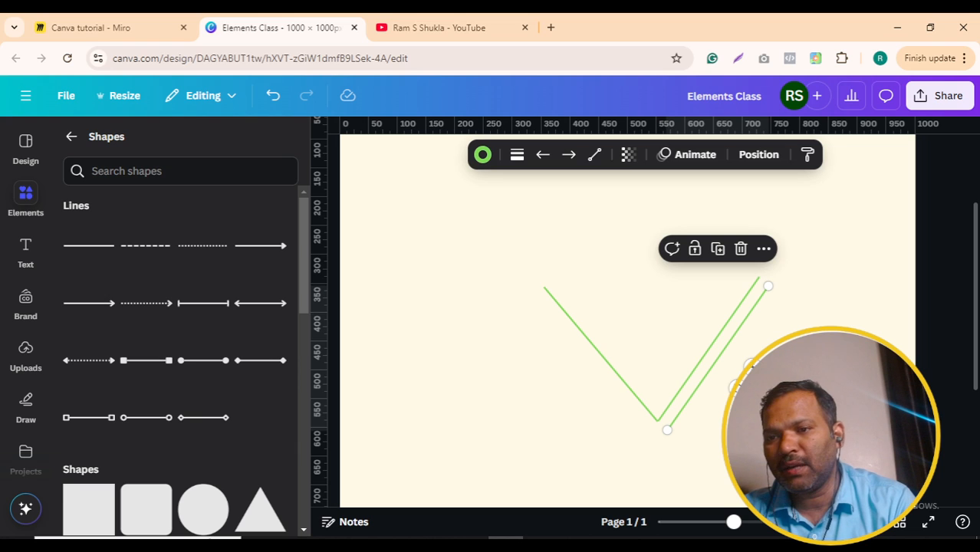
Step: Rotate the duplicated line to horizontal and fit it across the open top of the V to close a triangle
{"action": "left_click_drag", "start_coordinate": [734, 387], "coordinate": [717, 392]}
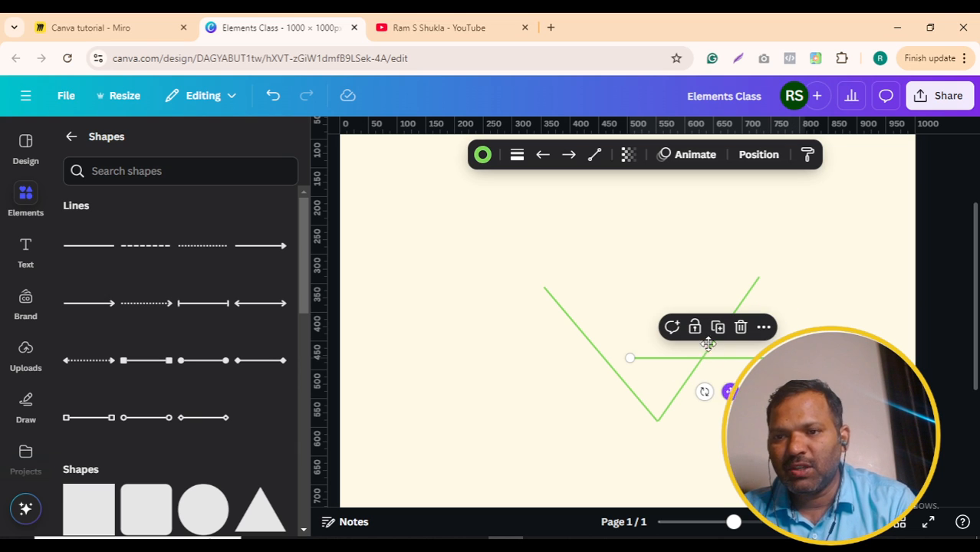
{"action": "left_click_drag", "start_coordinate": [707, 343], "coordinate": [651, 324]}
{"action": "left_click_drag", "start_coordinate": [717, 287], "coordinate": [748, 288]}
{"action": "left_click", "coordinate": [739, 324]}
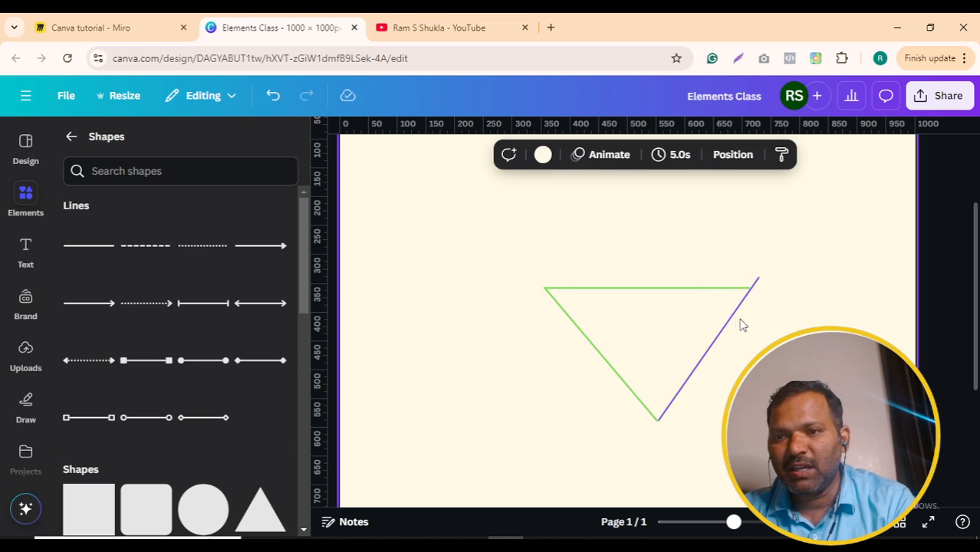
Step: Shorten the triangle's right side so its upper end meets the end of the horizontal line
{"action": "left_click", "coordinate": [736, 319]}
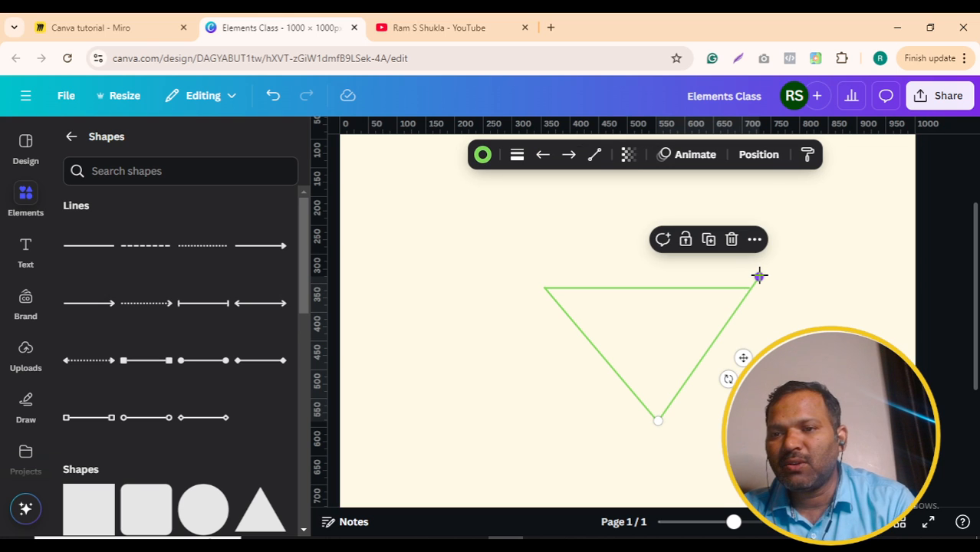
{"action": "left_click_drag", "start_coordinate": [758, 282], "coordinate": [756, 299]}
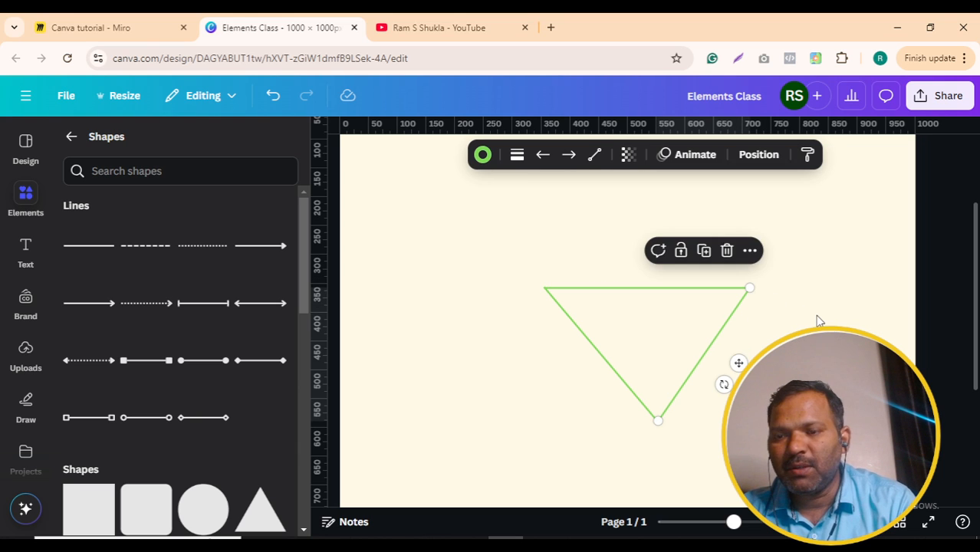
{"action": "left_click", "coordinate": [816, 319]}
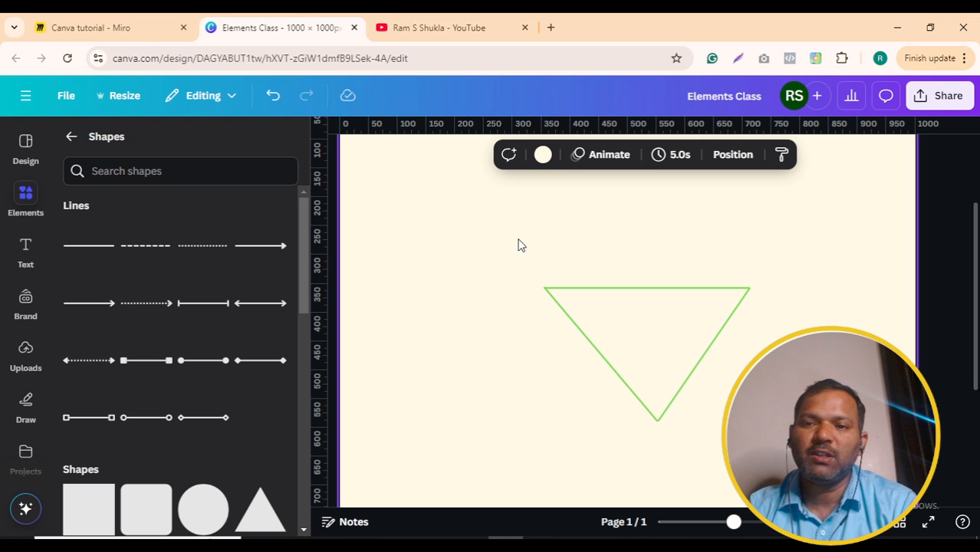
Step: Group the triangle's top and right sides, try moving the group up and to the left, and undo the move
{"action": "left_click_drag", "start_coordinate": [517, 242], "coordinate": [765, 439]}
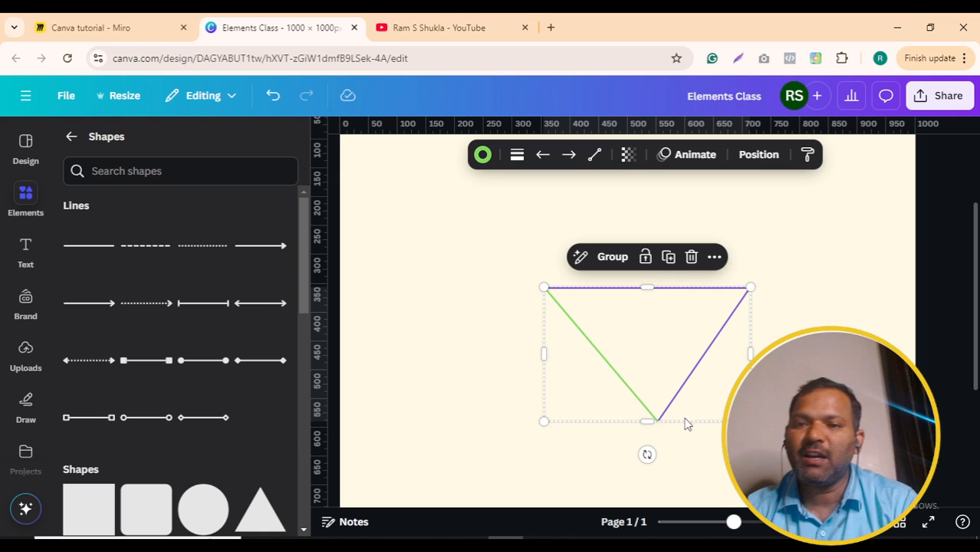
{"action": "left_click", "coordinate": [614, 258]}
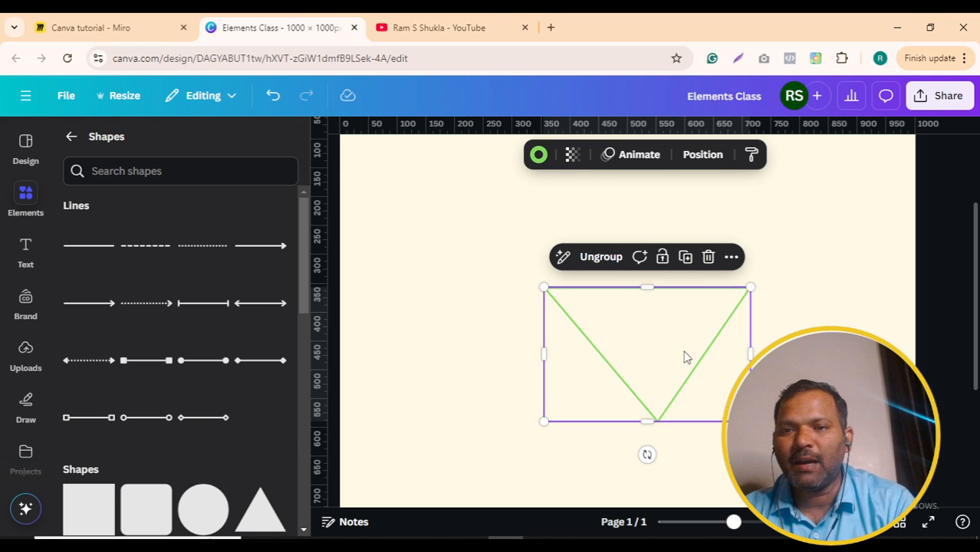
{"action": "left_click_drag", "start_coordinate": [698, 366], "coordinate": [645, 304]}
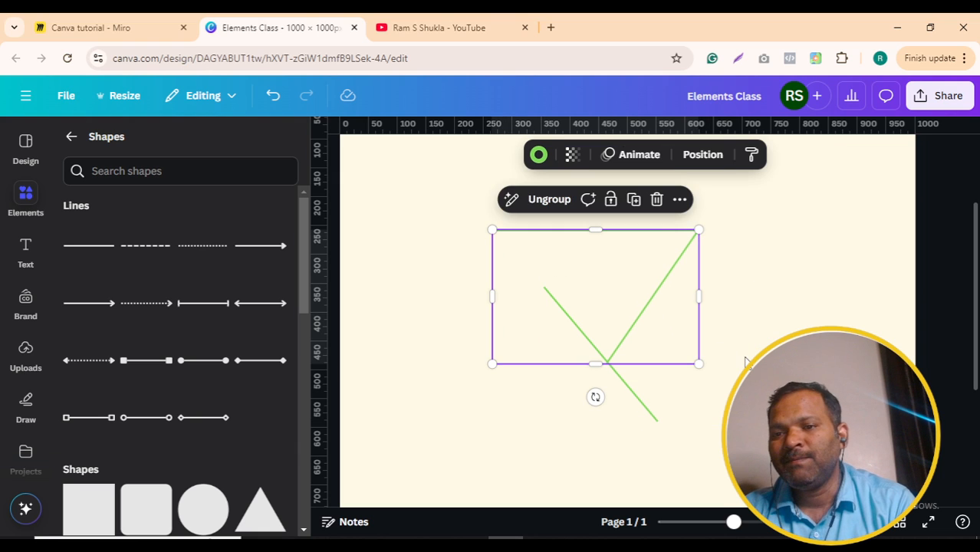
{"action": "key", "text": "ctrl+z"}
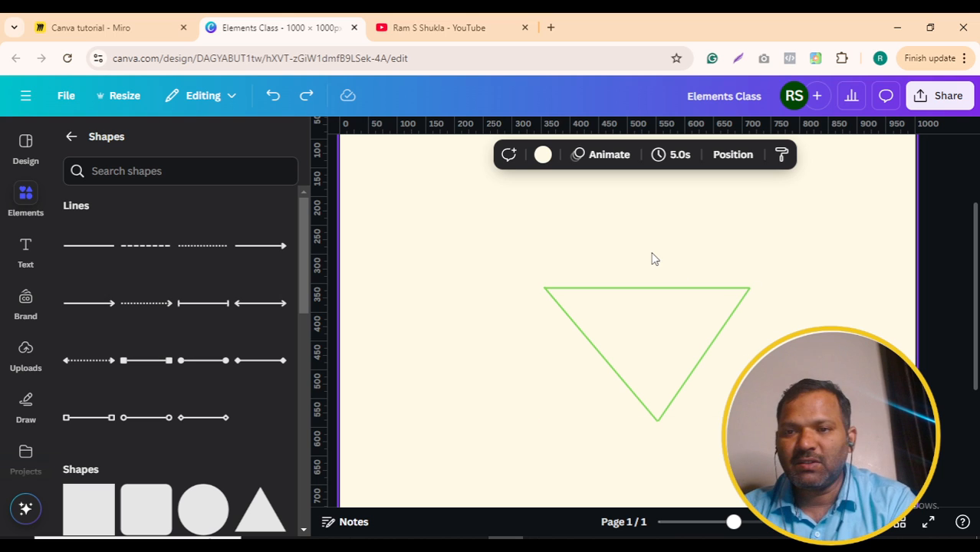
Step: Reselect the grouped top and right sides of the triangle, ungroup them, and group them again
{"action": "left_click_drag", "start_coordinate": [491, 251], "coordinate": [808, 426]}
{"action": "left_click", "coordinate": [516, 227]}
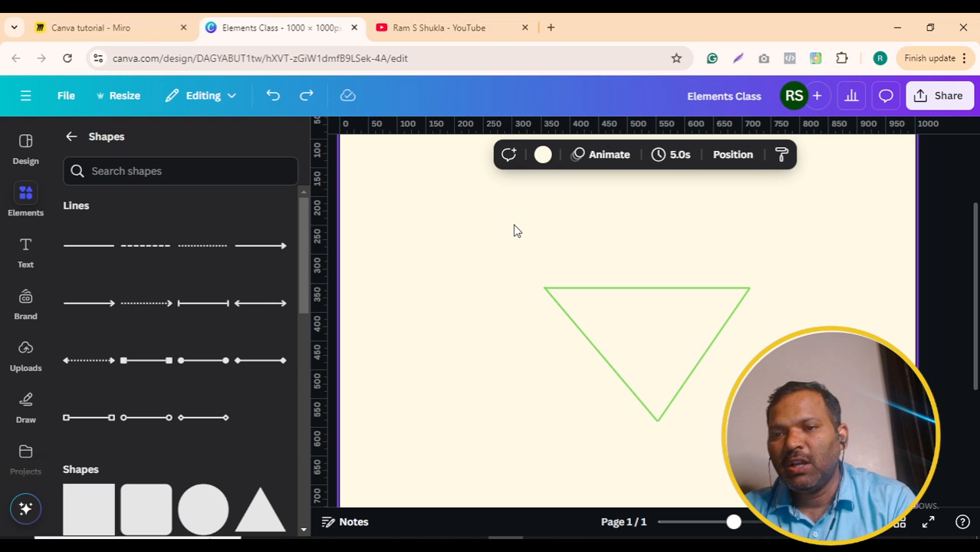
{"action": "left_click_drag", "start_coordinate": [474, 227], "coordinate": [807, 452]}
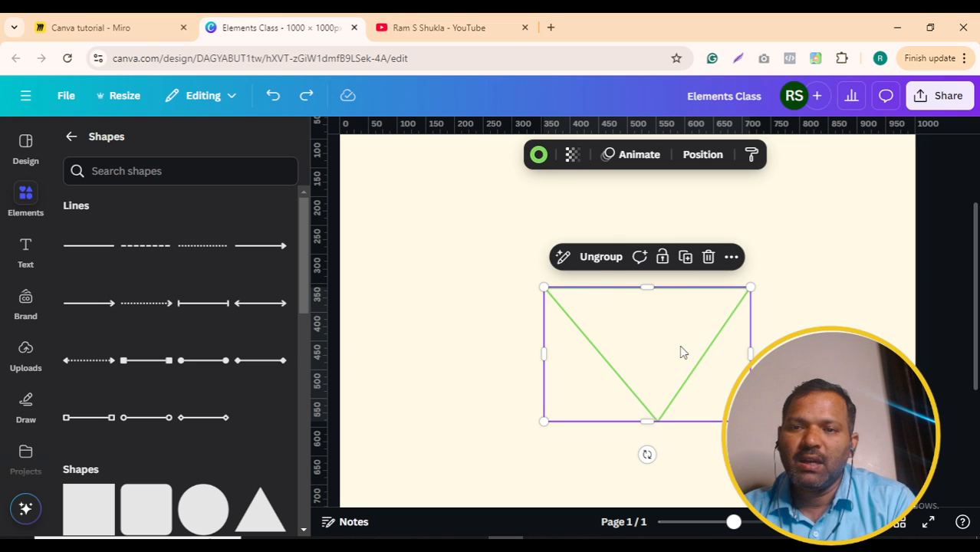
{"action": "left_click", "coordinate": [605, 261]}
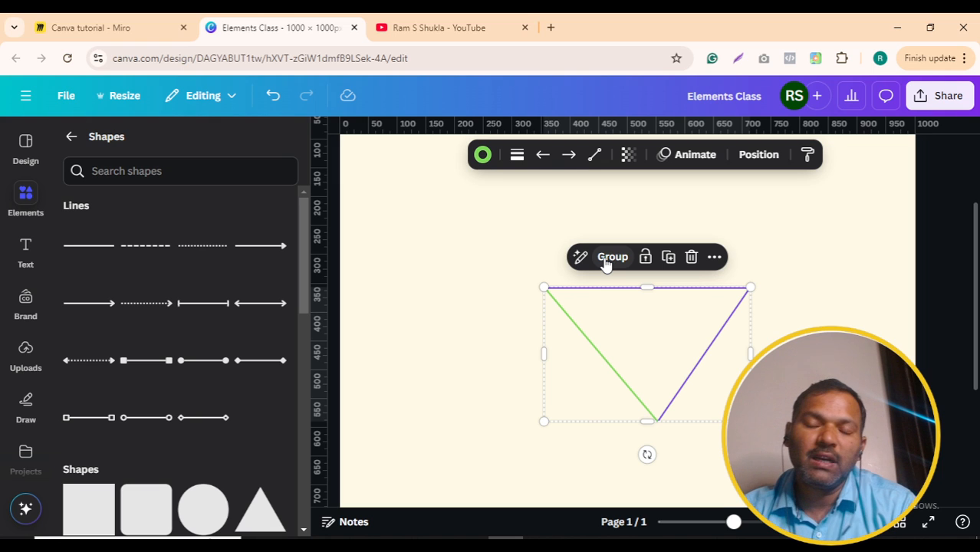
{"action": "left_click", "coordinate": [604, 261]}
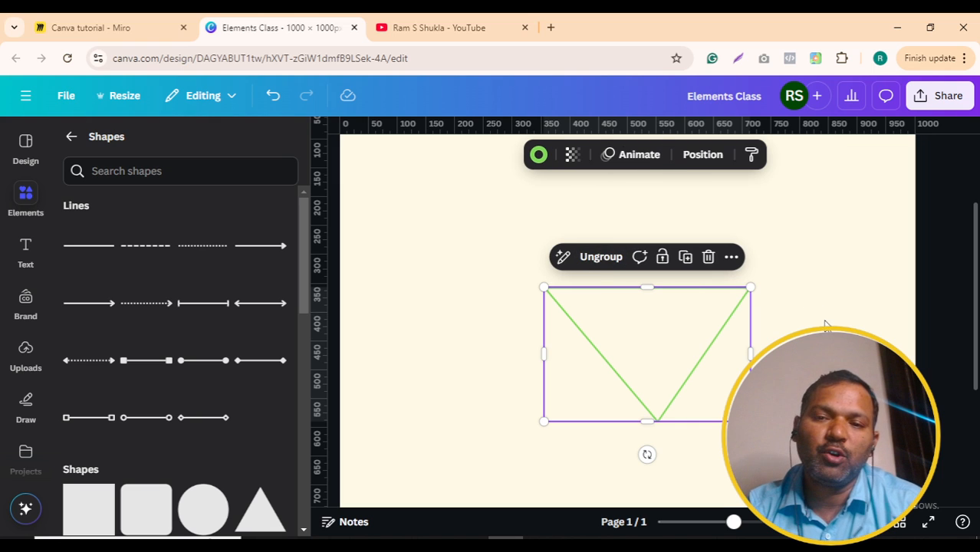
Step: Try moving the grouped top and right sides of the triangle up and to the left, and undo the move
{"action": "left_click", "coordinate": [722, 361]}
{"action": "left_click_drag", "start_coordinate": [673, 338], "coordinate": [656, 307]}
{"action": "key", "text": "ctrl+z"}
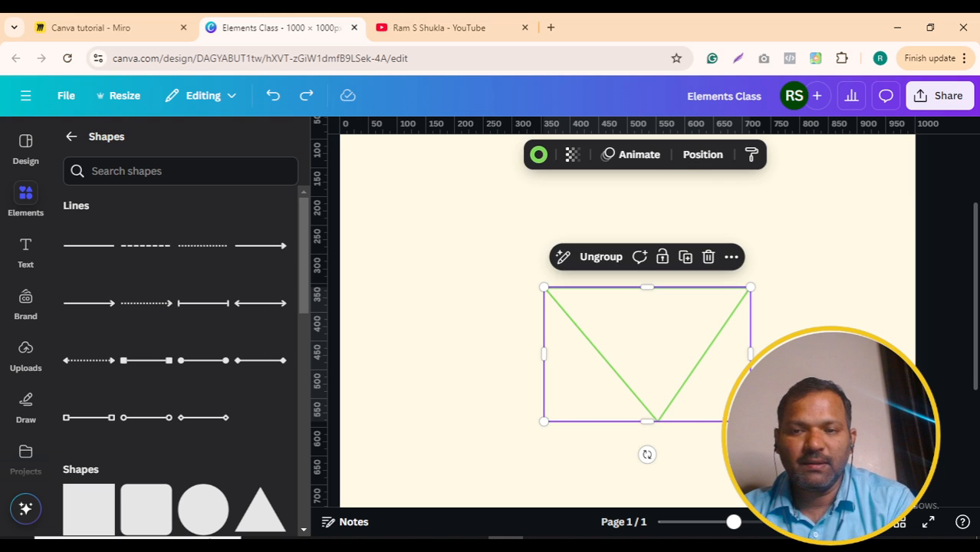
{"action": "key", "text": "Escape"}
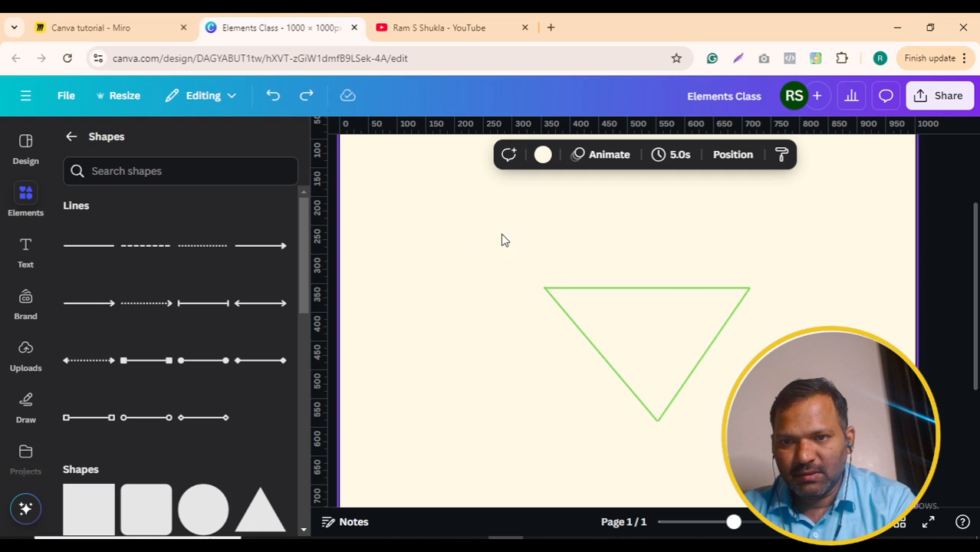
Step: Group the triangle's top and right sides again, try moving the right side up and to the right, and undo the move
{"action": "left_click_drag", "start_coordinate": [424, 222], "coordinate": [879, 479]}
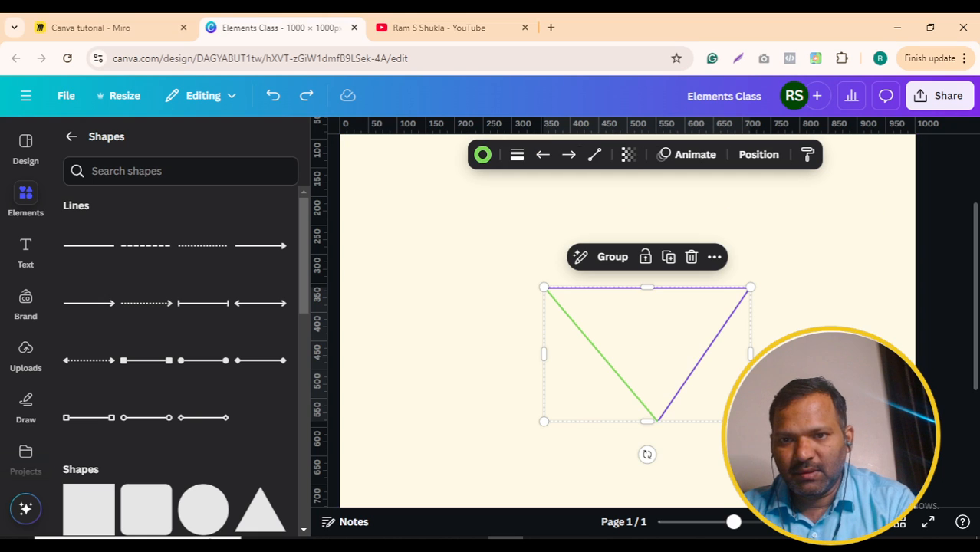
{"action": "left_click", "coordinate": [613, 257]}
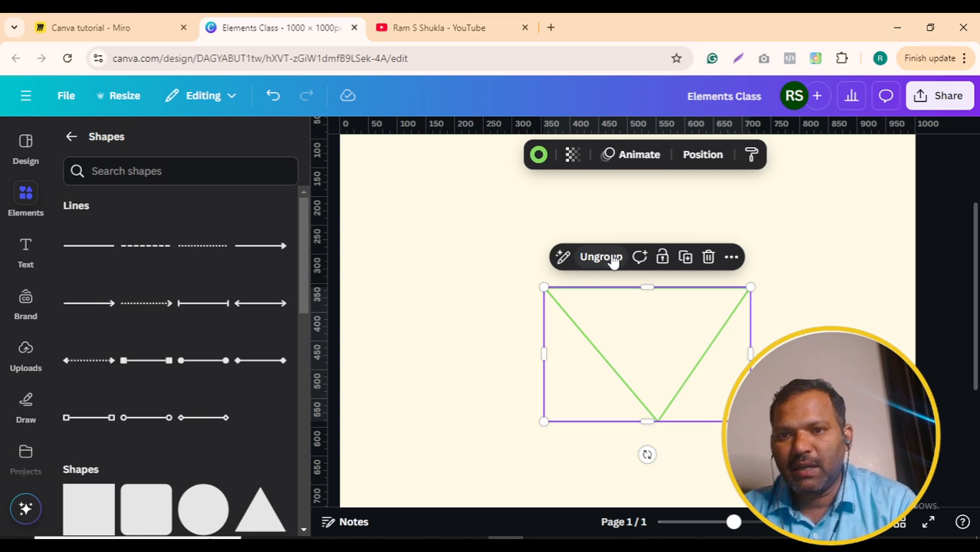
{"action": "key", "text": "Escape"}
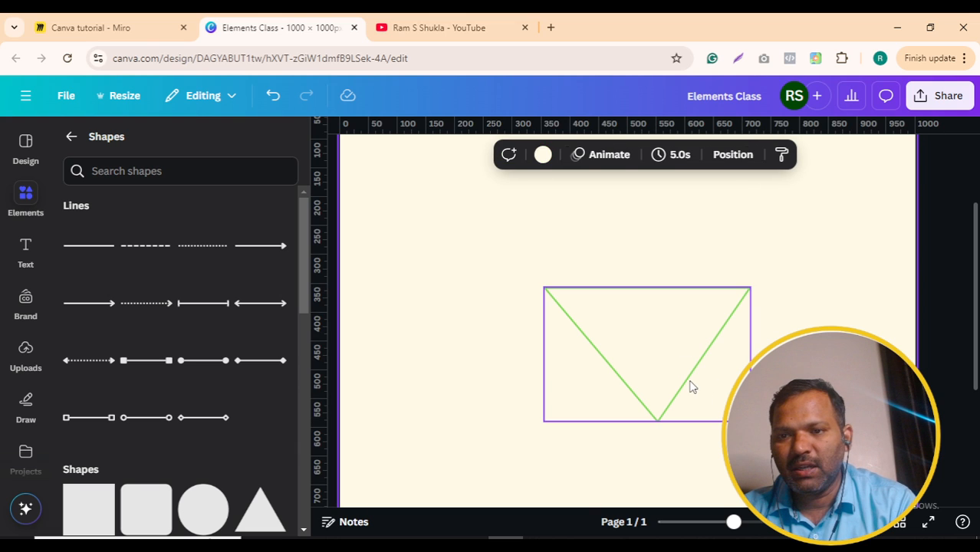
{"action": "left_click_drag", "start_coordinate": [690, 387], "coordinate": [770, 324]}
{"action": "key", "text": "ctrl+z"}
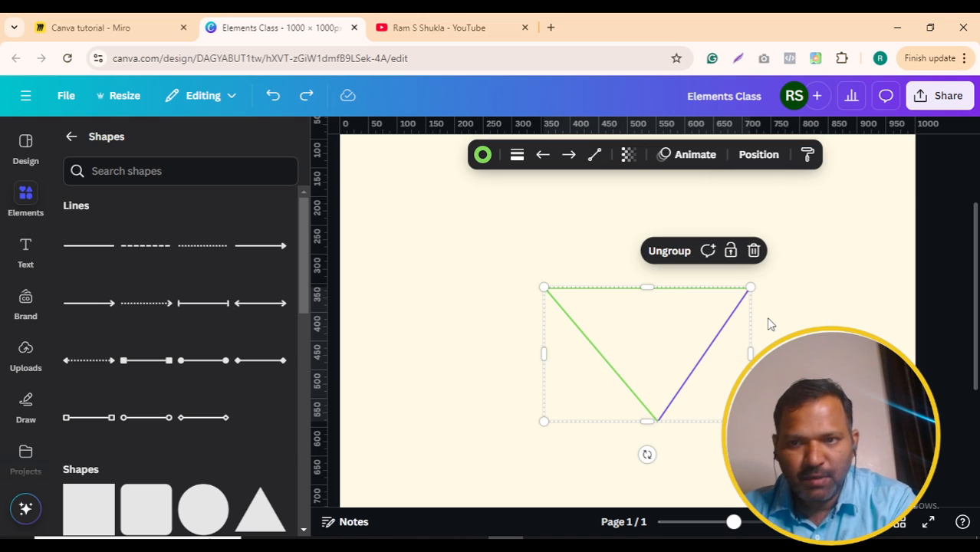
Step: Ungroup the triangle's top and right sides and unlock its locked left side
{"action": "left_click", "coordinate": [672, 253]}
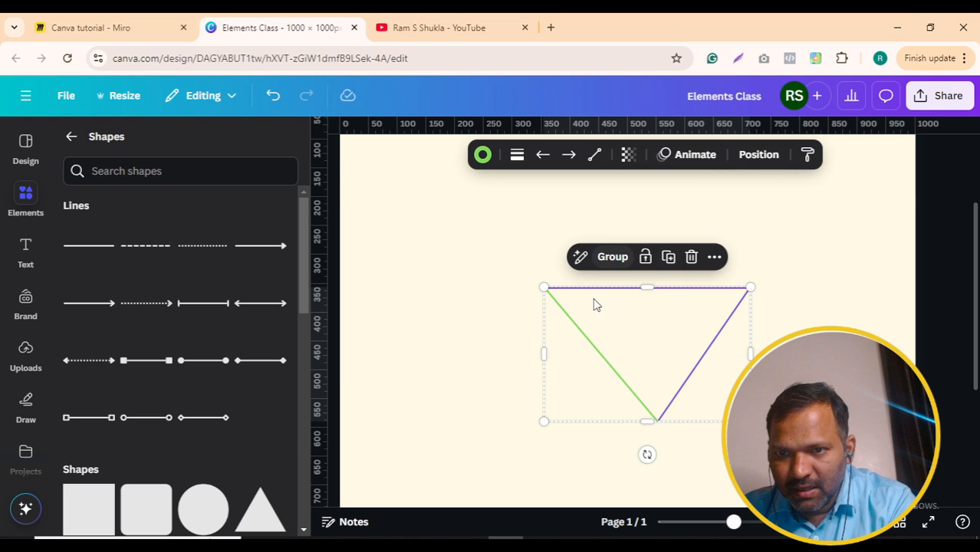
{"action": "left_click", "coordinate": [522, 355]}
{"action": "left_click", "coordinate": [591, 349]}
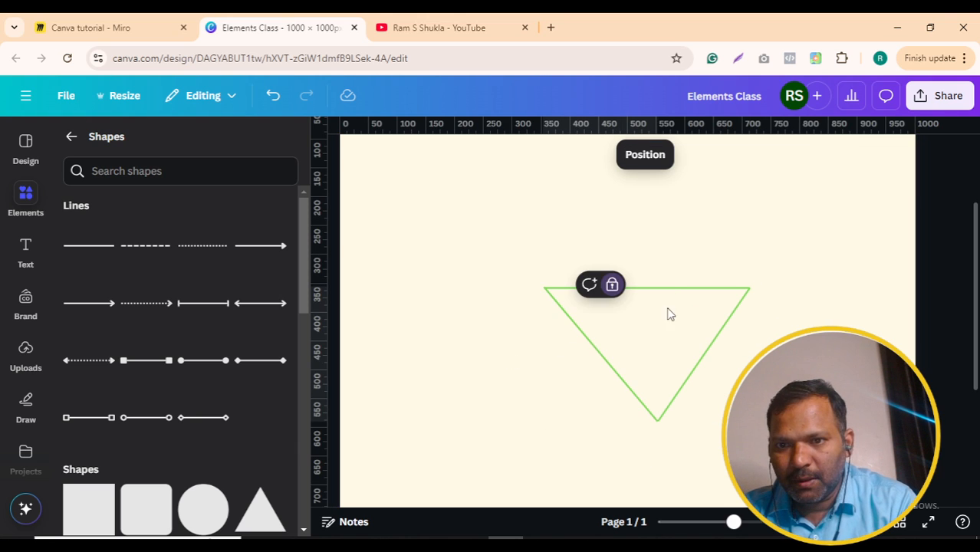
Step: Group all three sides of the triangle and move the whole group up and to the left
{"action": "left_click_drag", "start_coordinate": [466, 245], "coordinate": [786, 449]}
{"action": "left_click", "coordinate": [613, 257]}
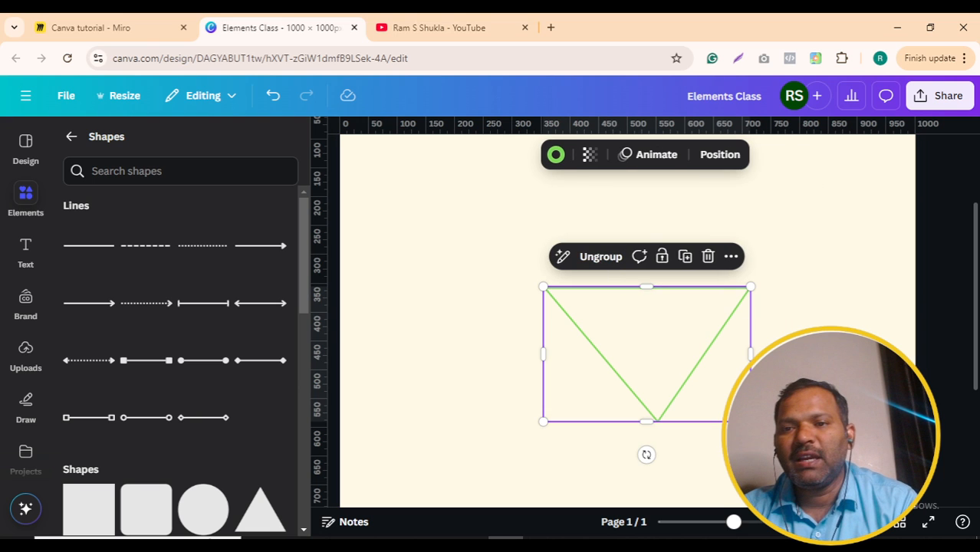
{"action": "left_click", "coordinate": [773, 375]}
{"action": "left_click_drag", "start_coordinate": [704, 363], "coordinate": [674, 331]}
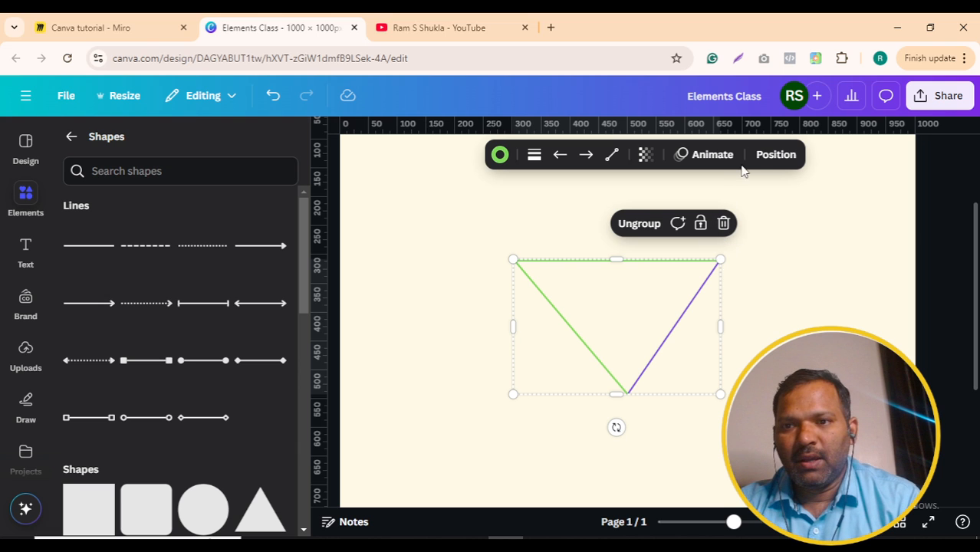
Step: Examine the position, line style and border color options for the right side within the grouped triangle
{"action": "left_click", "coordinate": [769, 161]}
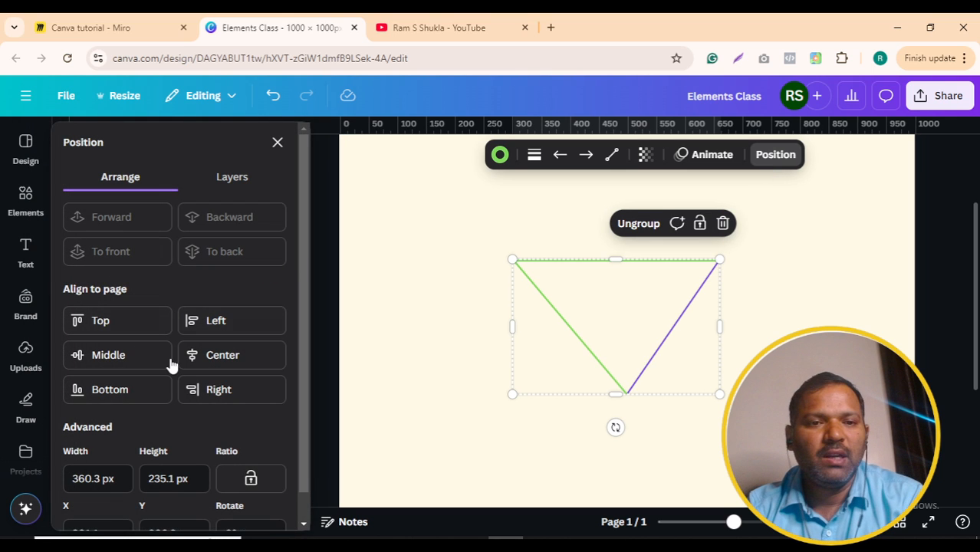
{"action": "scroll", "coordinate": [171, 363], "scroll_direction": "down", "scroll_amount": 1}
{"action": "scroll", "coordinate": [168, 368], "scroll_direction": "up", "scroll_amount": 1}
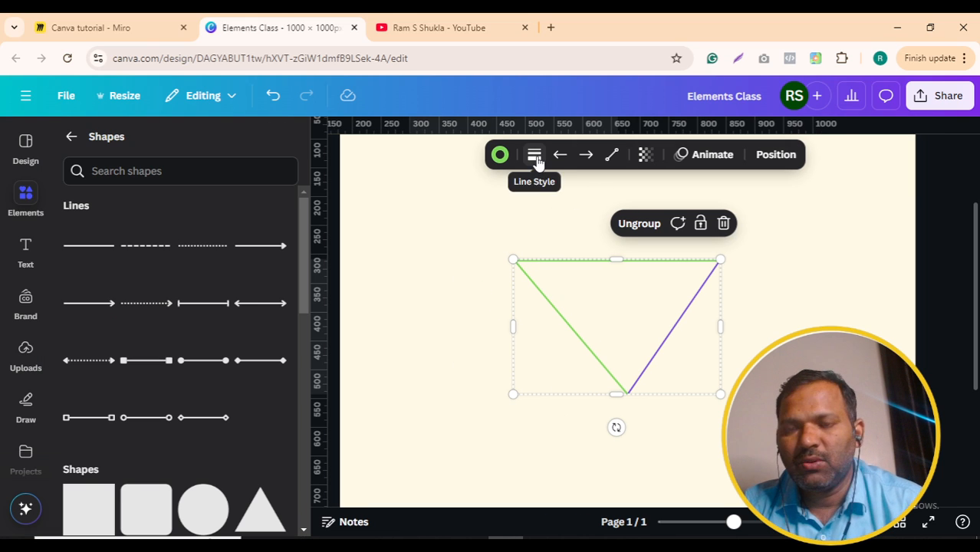
{"action": "left_click", "coordinate": [536, 158]}
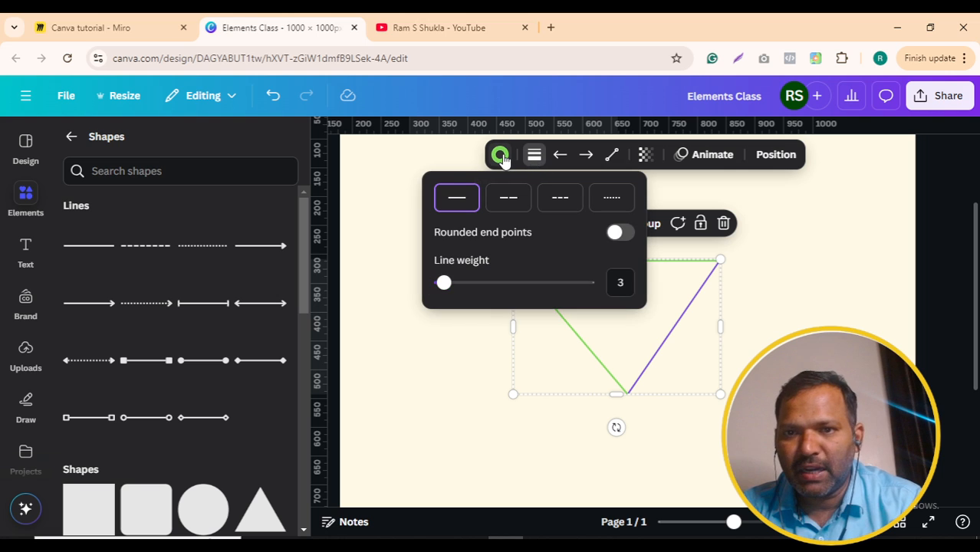
{"action": "left_click", "coordinate": [500, 157]}
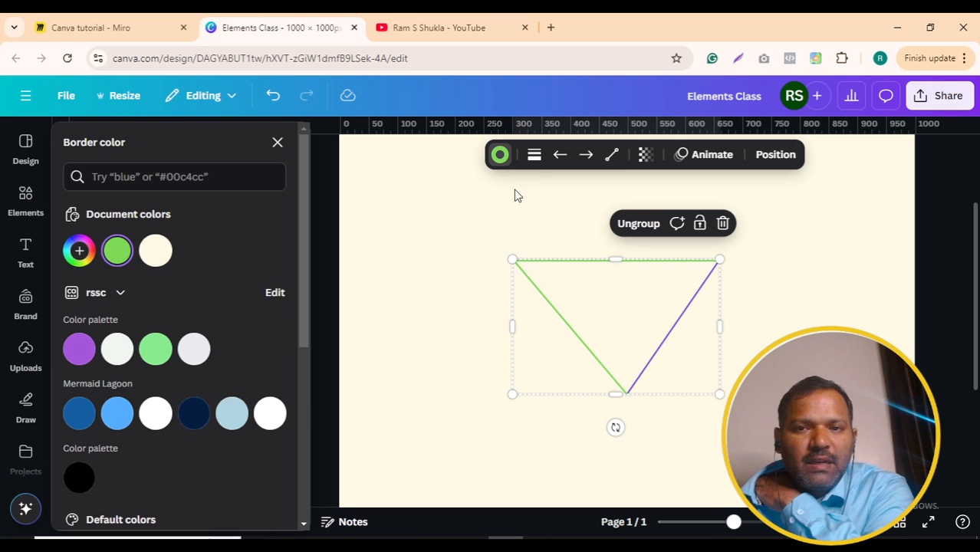
Step: Increase the line weight of only the right side within the grouped triangle
{"action": "left_click", "coordinate": [534, 156]}
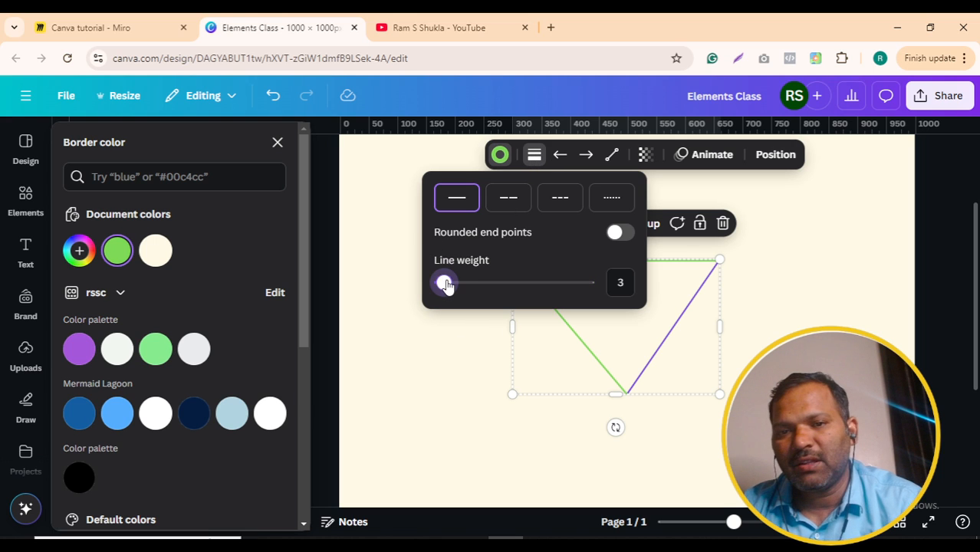
{"action": "mouse_move", "coordinate": [444, 282]}
{"action": "left_mouse_down"}
{"action": "mouse_move", "coordinate": [472, 285]}
{"action": "mouse_move", "coordinate": [455, 290]}
{"action": "left_mouse_up"}
{"action": "left_click", "coordinate": [794, 337]}
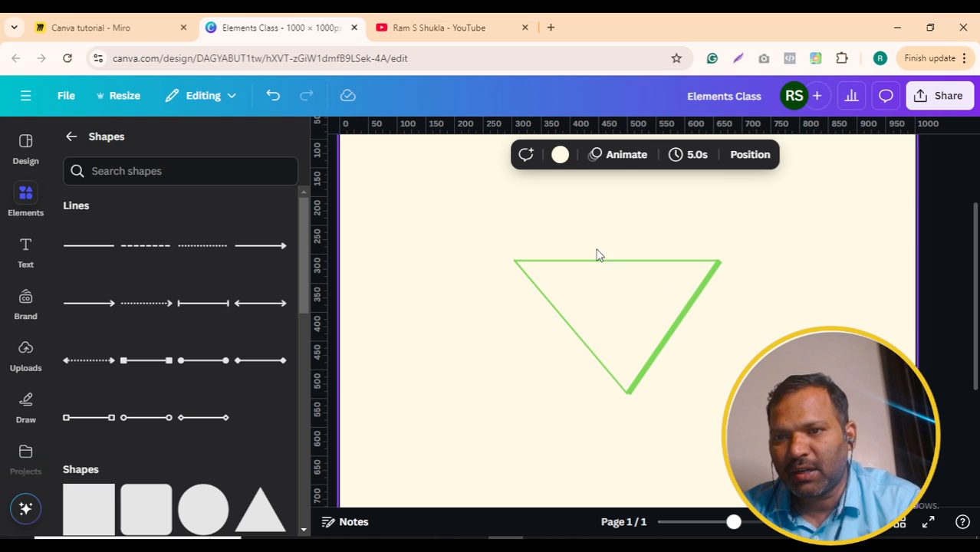
Step: Ungroup the triangle and set the line weight of all three sides to 5
{"action": "left_click_drag", "start_coordinate": [551, 236], "coordinate": [526, 259]}
{"action": "left_click", "coordinate": [575, 228]}
{"action": "left_click", "coordinate": [517, 154]}
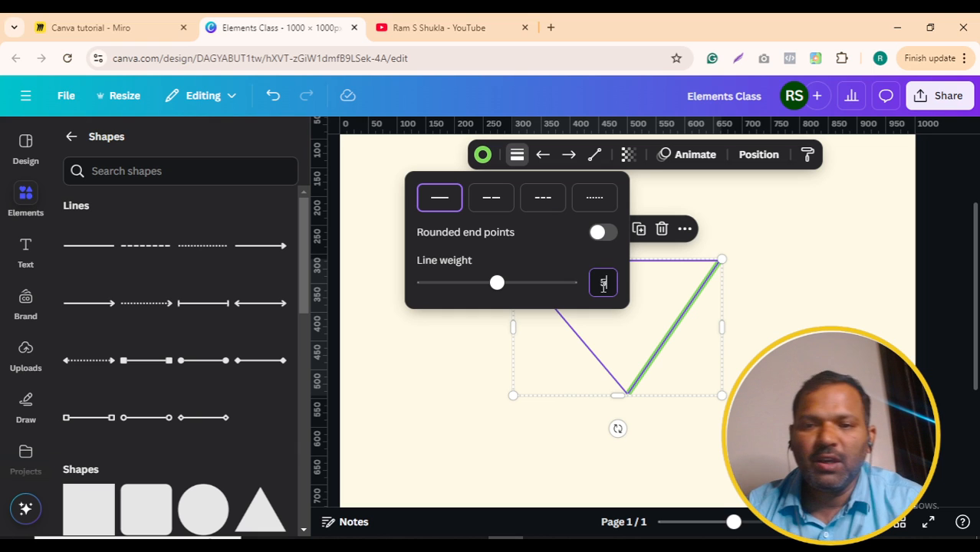
{"action": "key", "text": "Return"}
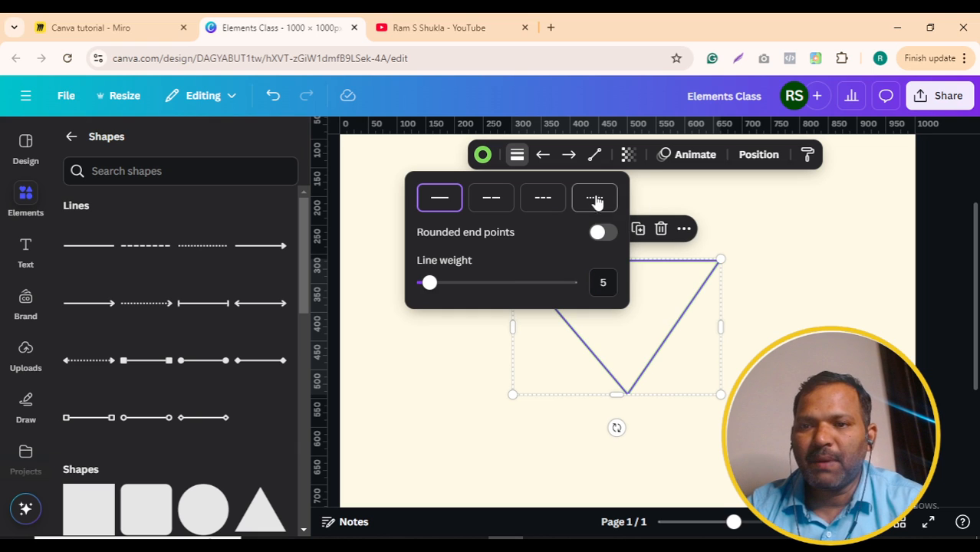
Step: Increase the line weight of all three triangle sides to 43 and deselect them
{"action": "left_click_drag", "start_coordinate": [429, 282], "coordinate": [489, 288]}
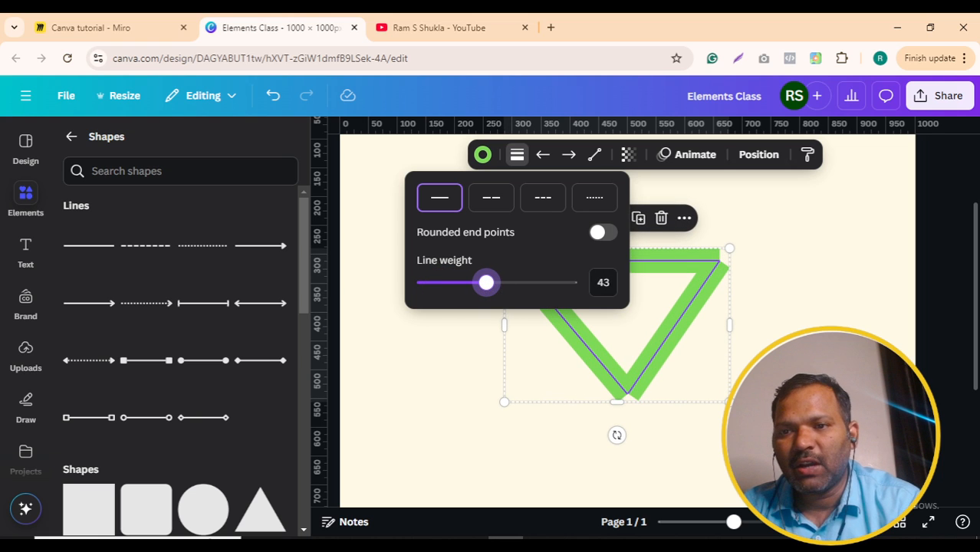
{"action": "left_click", "coordinate": [437, 353]}
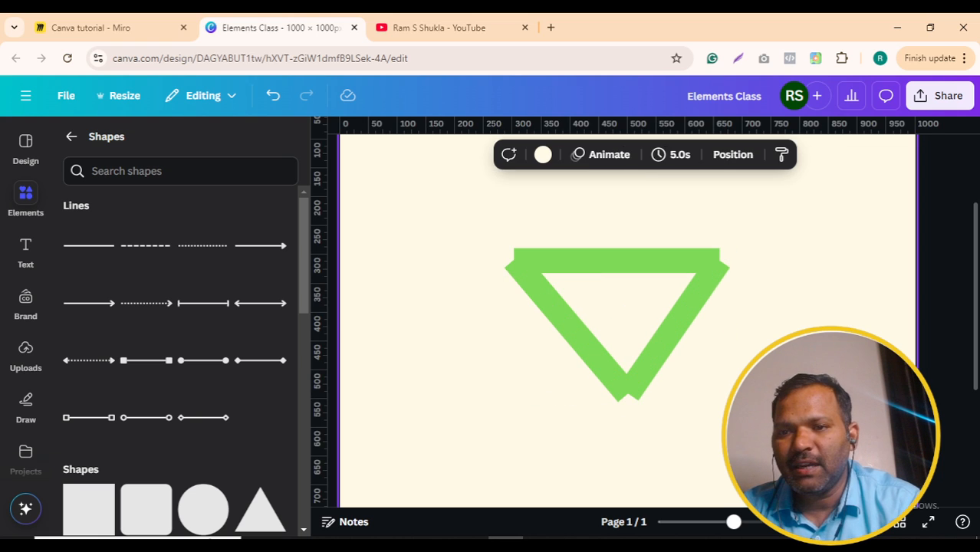
{"action": "key", "text": "Escape"}
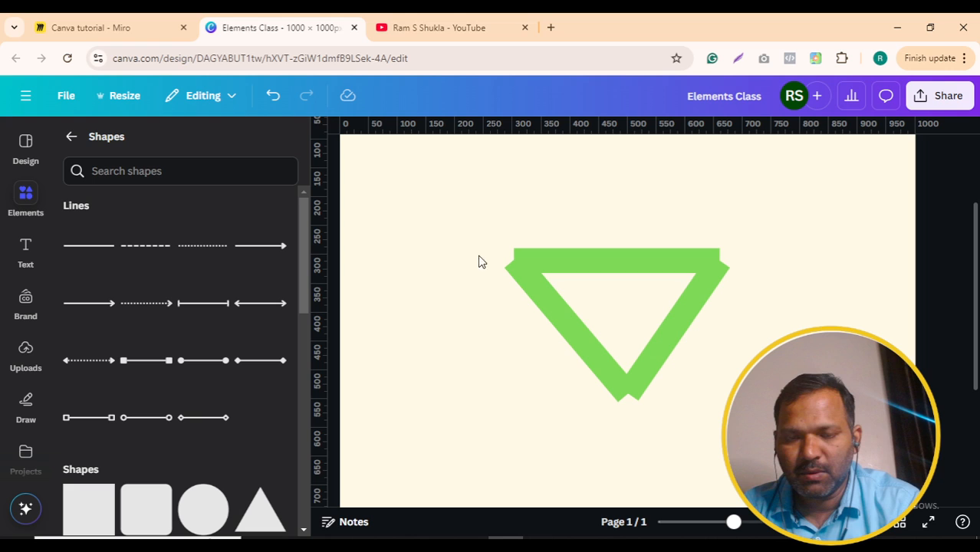
Step: Set the line weight of all three triangle sides to 38 and give them rounded end points
{"action": "left_click_drag", "start_coordinate": [464, 238], "coordinate": [701, 395]}
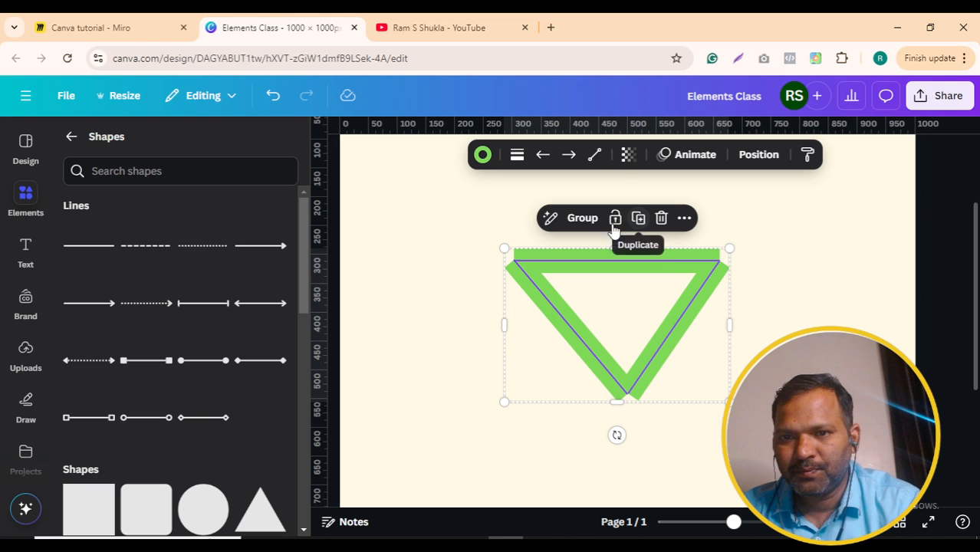
{"action": "left_click", "coordinate": [517, 154]}
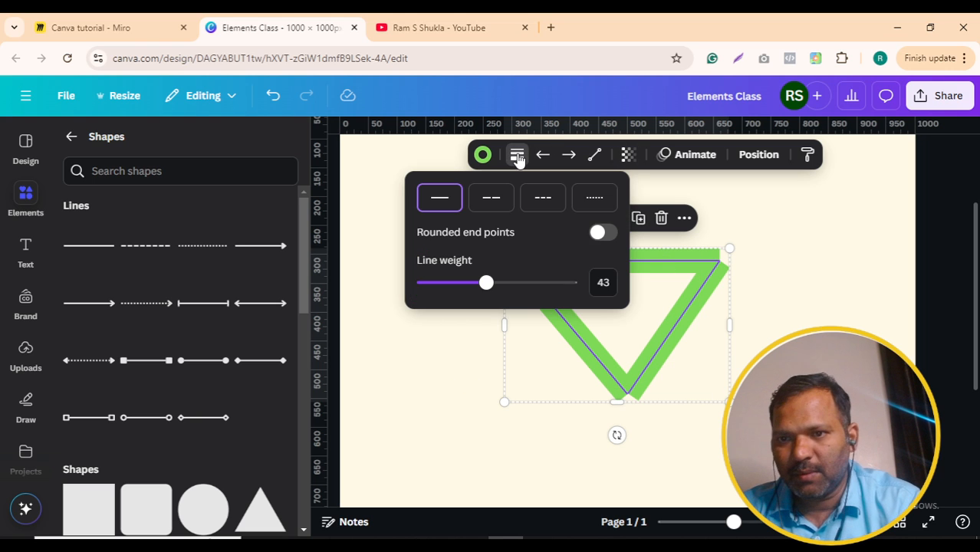
{"action": "mouse_move", "coordinate": [486, 282]}
{"action": "left_mouse_down"}
{"action": "mouse_move", "coordinate": [464, 285]}
{"action": "mouse_move", "coordinate": [481, 288]}
{"action": "left_mouse_up"}
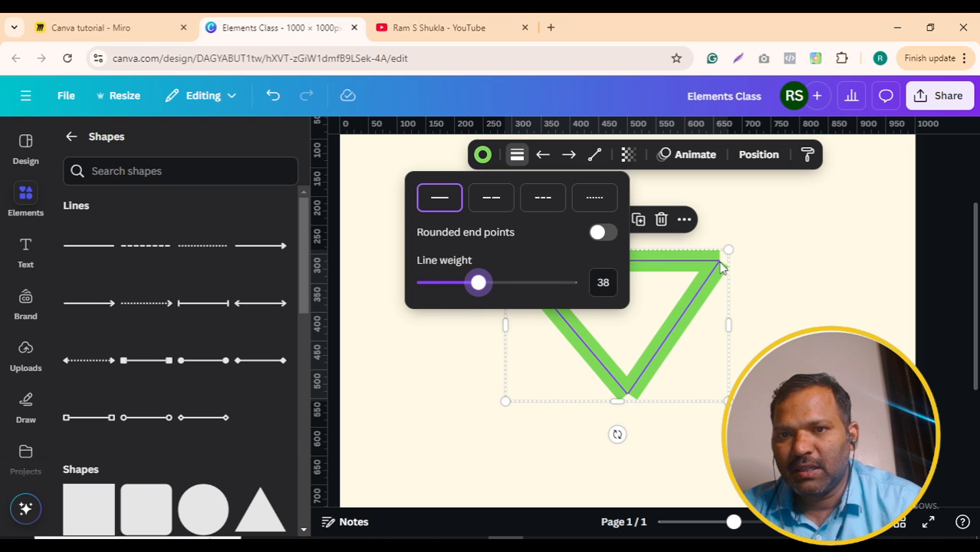
{"action": "left_click", "coordinate": [606, 232]}
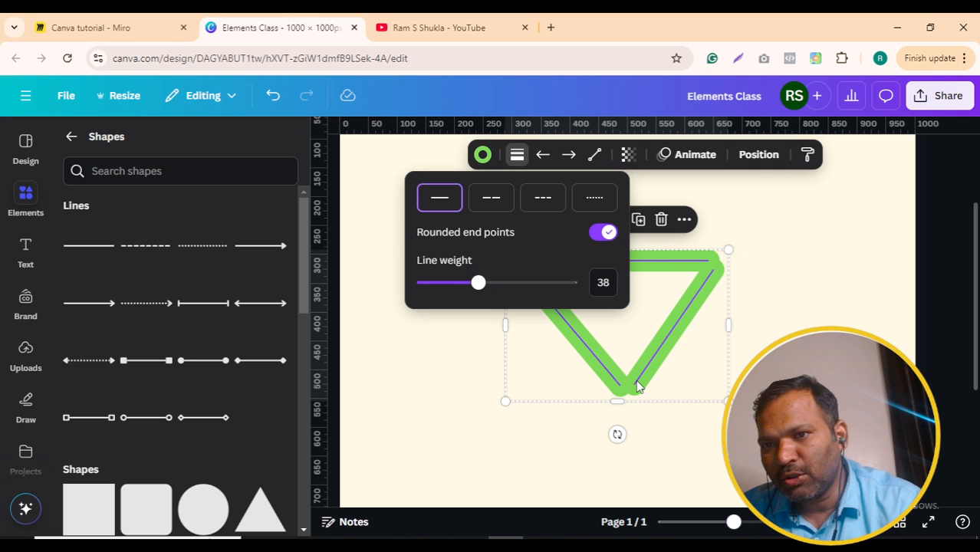
Step: Try the long-dash line style on the three sides with line weight 10, followed by the short-dash style
{"action": "left_click", "coordinate": [492, 199]}
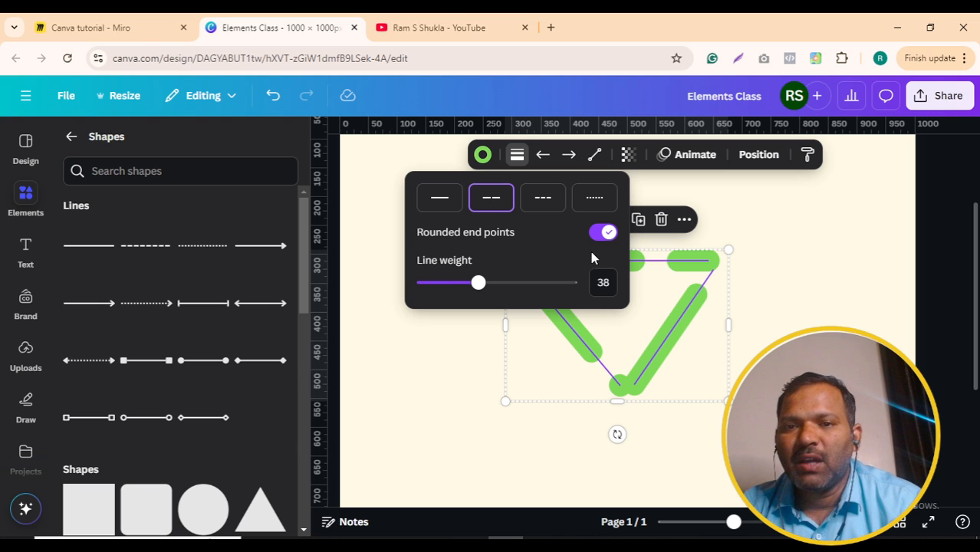
{"action": "left_click_drag", "start_coordinate": [482, 282], "coordinate": [437, 290]}
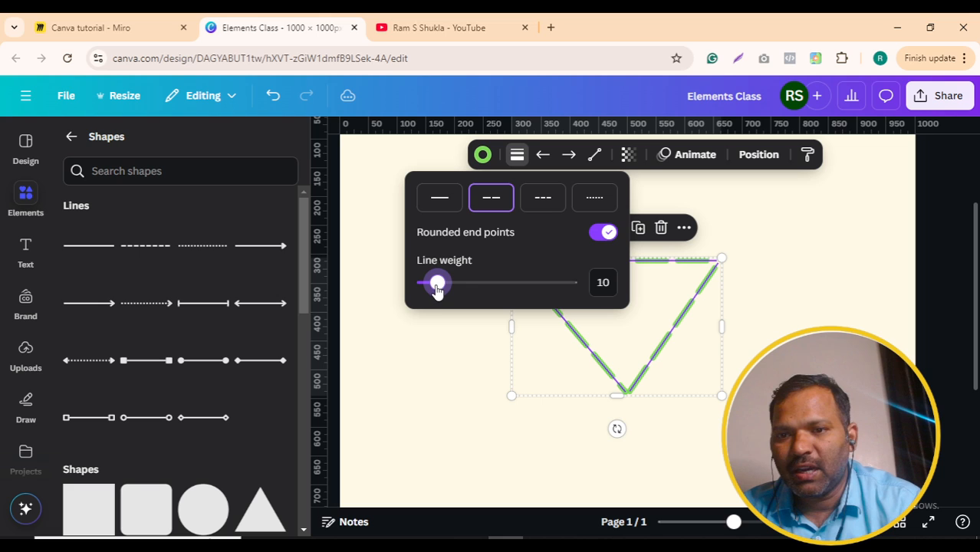
{"action": "left_click", "coordinate": [540, 201]}
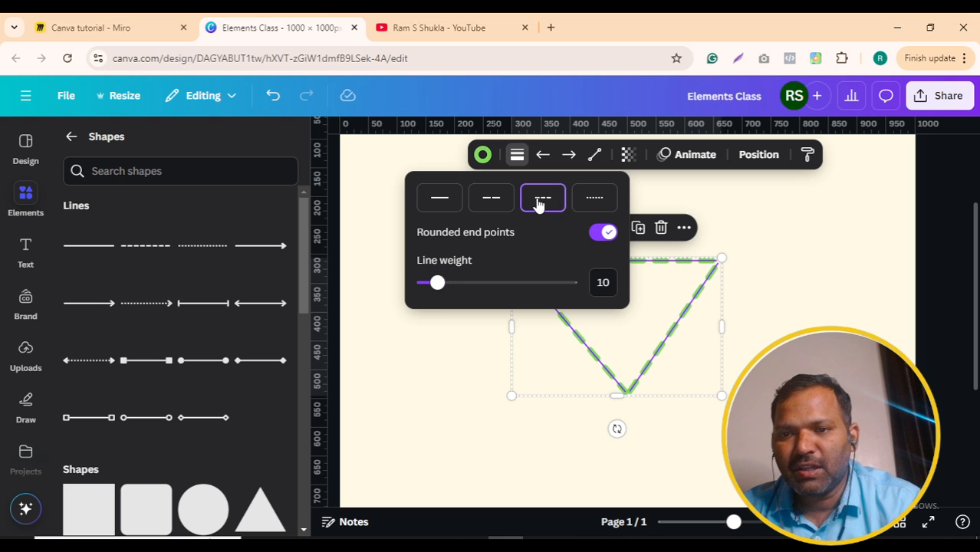
Step: Turn off rounded end points and give the three sides a dotted style with line weight 7
{"action": "left_click", "coordinate": [597, 235]}
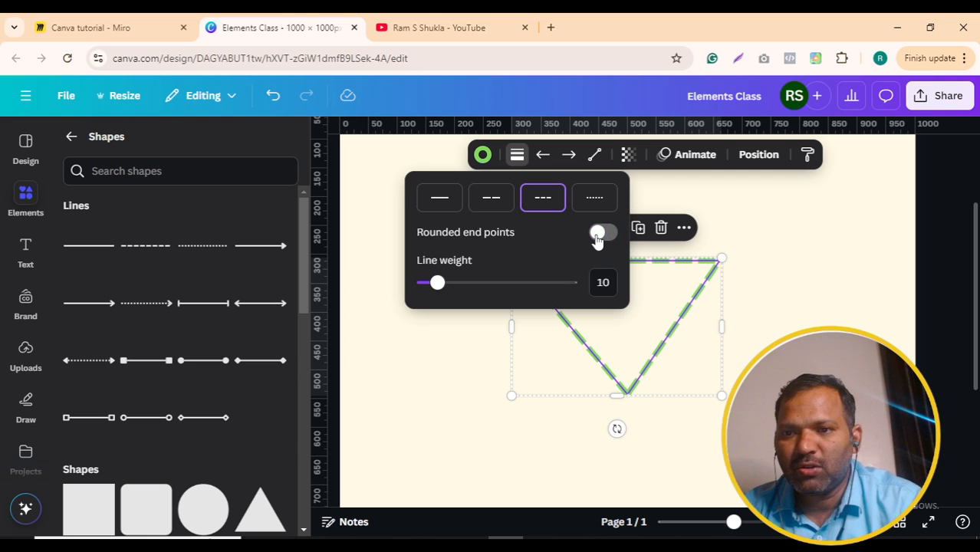
{"action": "left_click", "coordinate": [595, 201]}
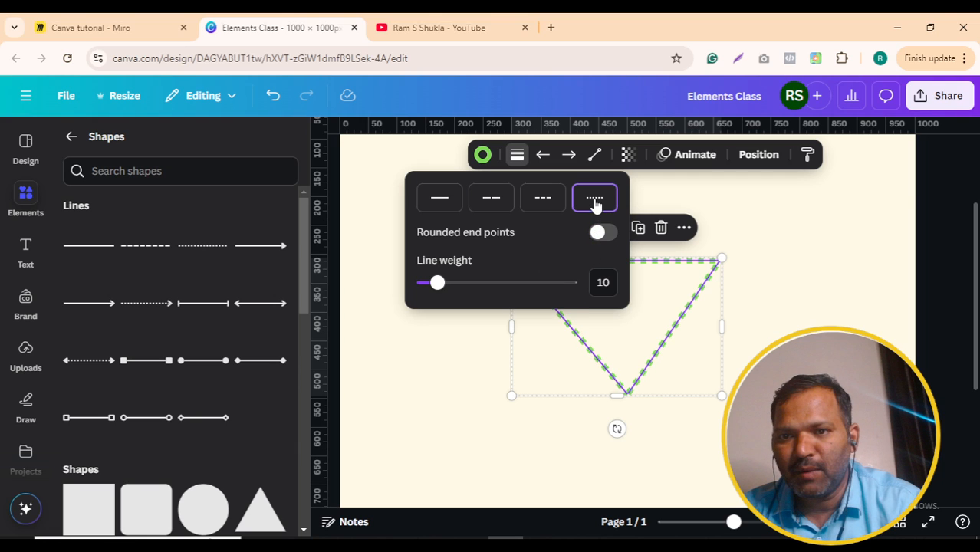
{"action": "mouse_move", "coordinate": [437, 282]}
{"action": "left_mouse_down"}
{"action": "mouse_move", "coordinate": [454, 282]}
{"action": "mouse_move", "coordinate": [427, 282]}
{"action": "mouse_move", "coordinate": [433, 286]}
{"action": "left_mouse_up"}
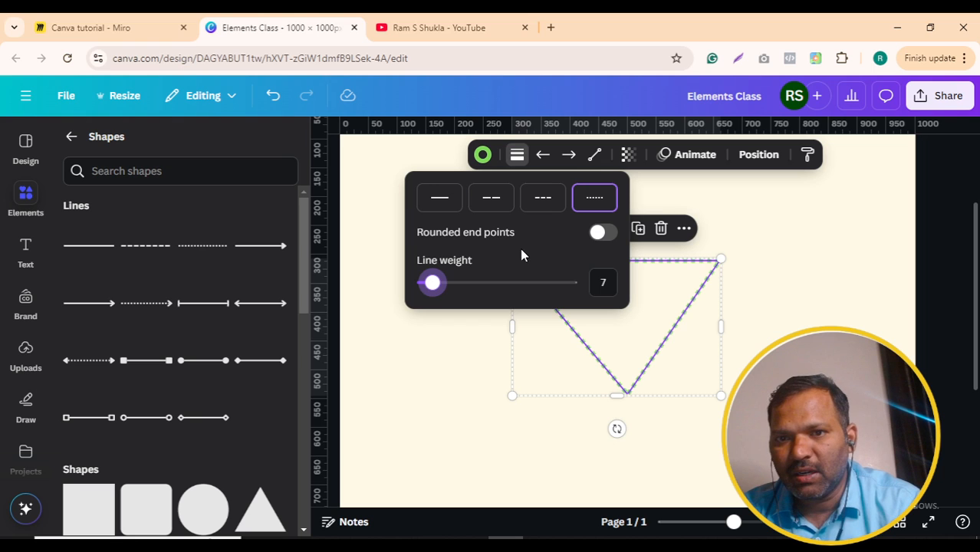
Step: Change the three triangle sides back to the solid line style
{"action": "left_click", "coordinate": [541, 156]}
{"action": "left_click", "coordinate": [517, 154]}
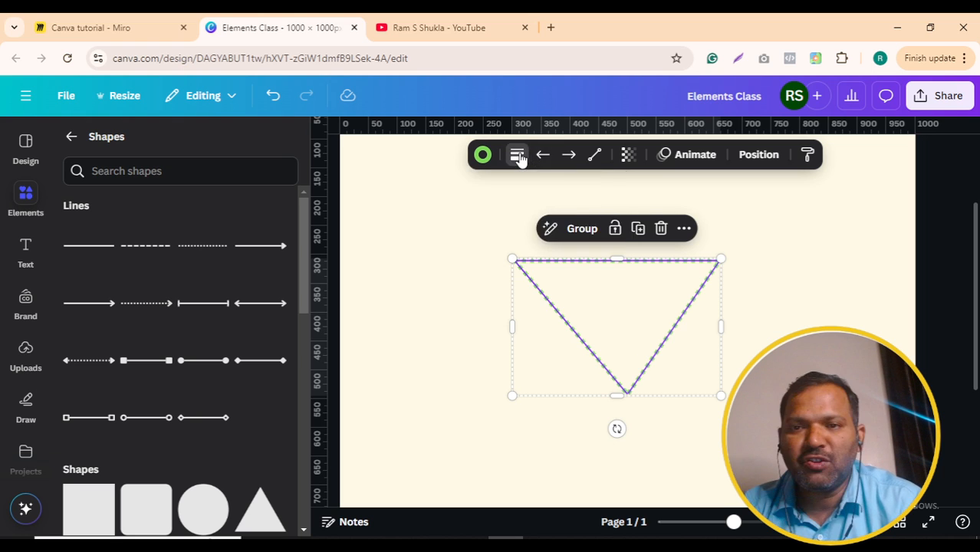
{"action": "left_click", "coordinate": [441, 197]}
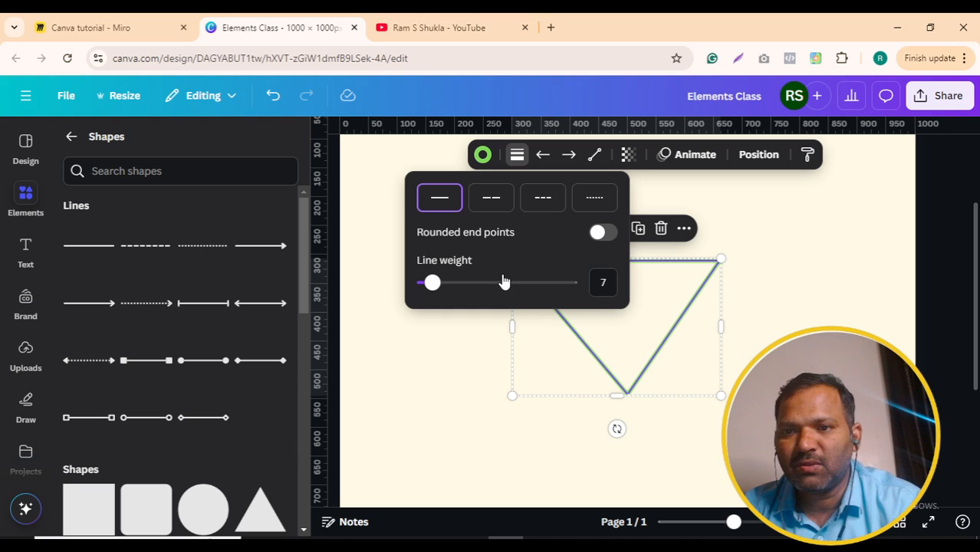
Step: Add an open arrowhead to the line start of all three triangle sides and deselect them
{"action": "left_click", "coordinate": [543, 155]}
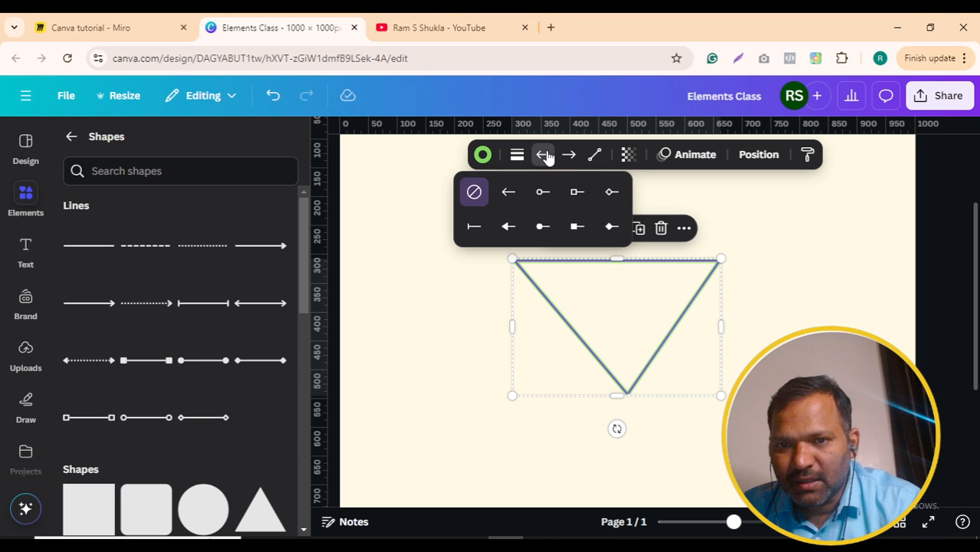
{"action": "left_click", "coordinate": [506, 198]}
{"action": "left_click", "coordinate": [820, 323]}
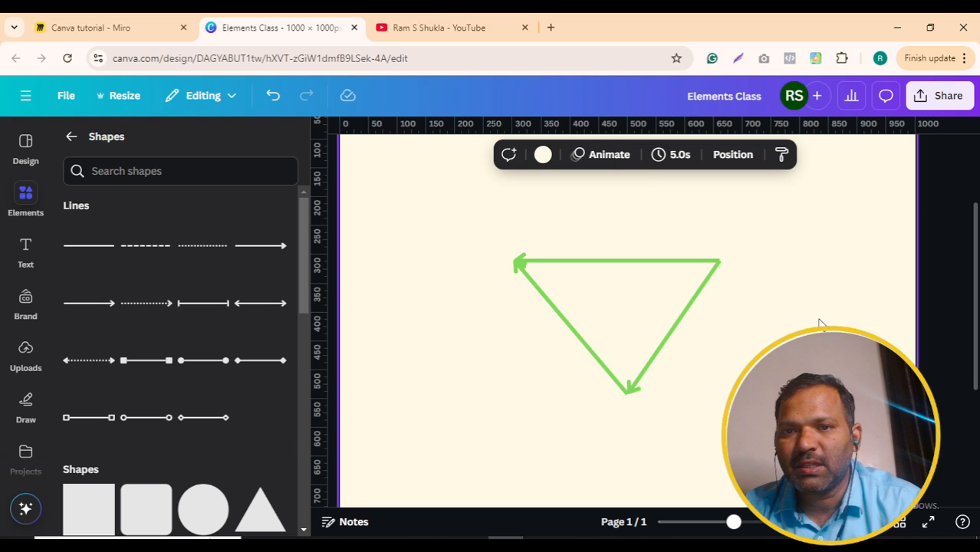
Step: Pull the two slanted sides outward and slightly down, away from the horizontal side, so the three lines stand apart
{"action": "left_click_drag", "start_coordinate": [685, 321], "coordinate": [778, 344]}
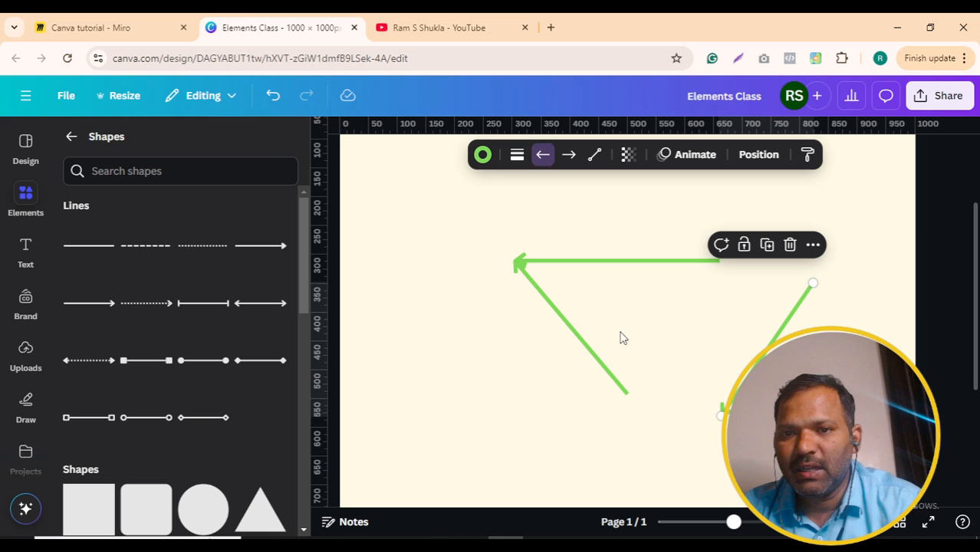
{"action": "left_click", "coordinate": [590, 351]}
{"action": "left_click_drag", "start_coordinate": [587, 350], "coordinate": [538, 379]}
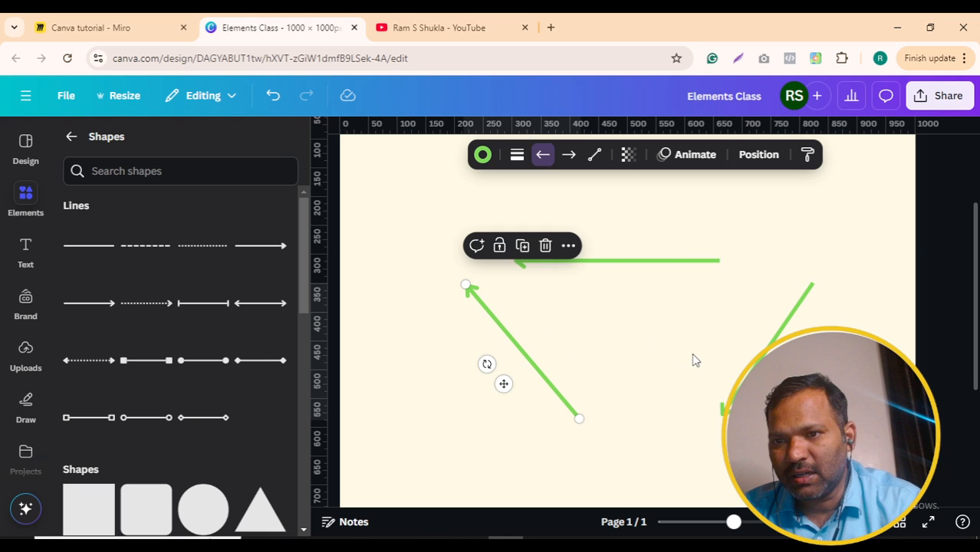
Step: Select all three lines and try the outlined circle, square and diamond line starts in turn
{"action": "left_click_drag", "start_coordinate": [440, 219], "coordinate": [755, 419]}
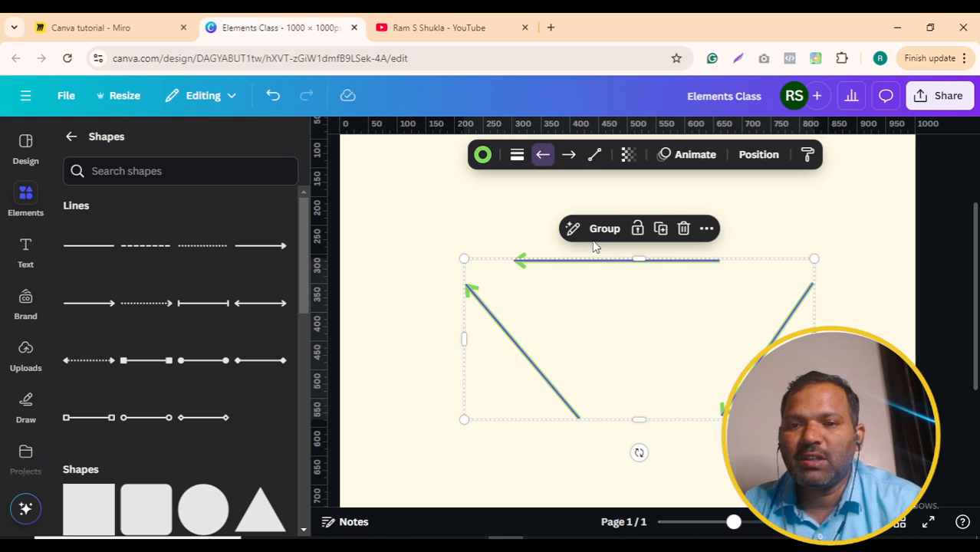
{"action": "left_click", "coordinate": [543, 156]}
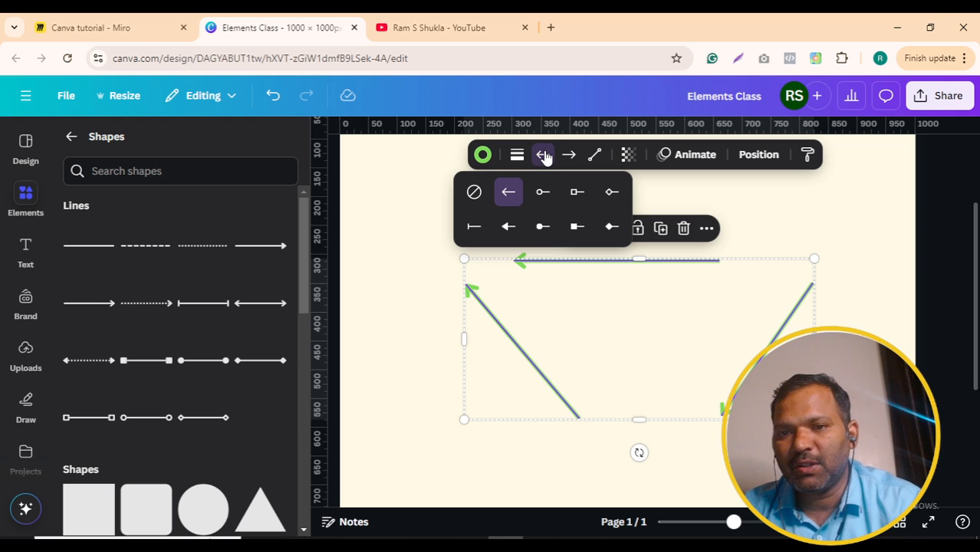
{"action": "left_click", "coordinate": [543, 192]}
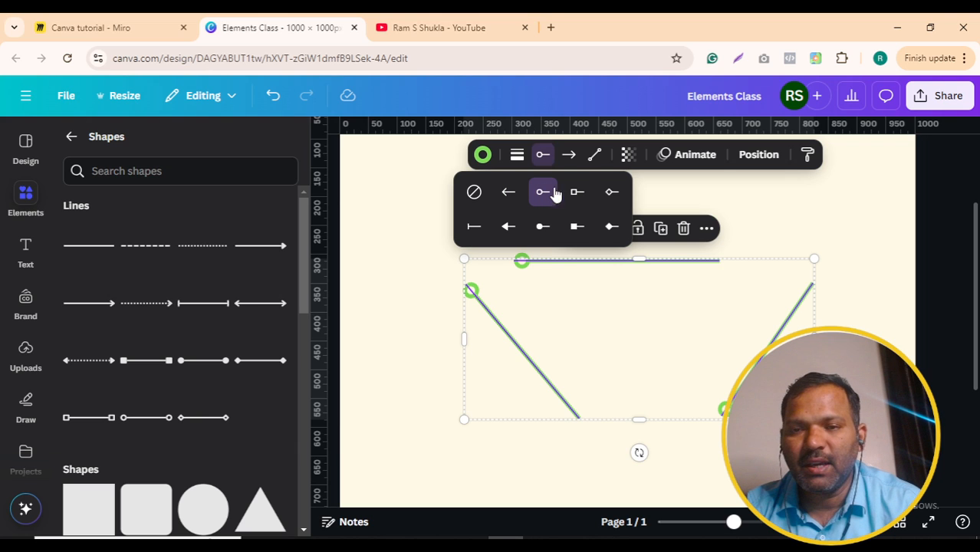
{"action": "left_click", "coordinate": [573, 197]}
{"action": "left_click", "coordinate": [609, 198]}
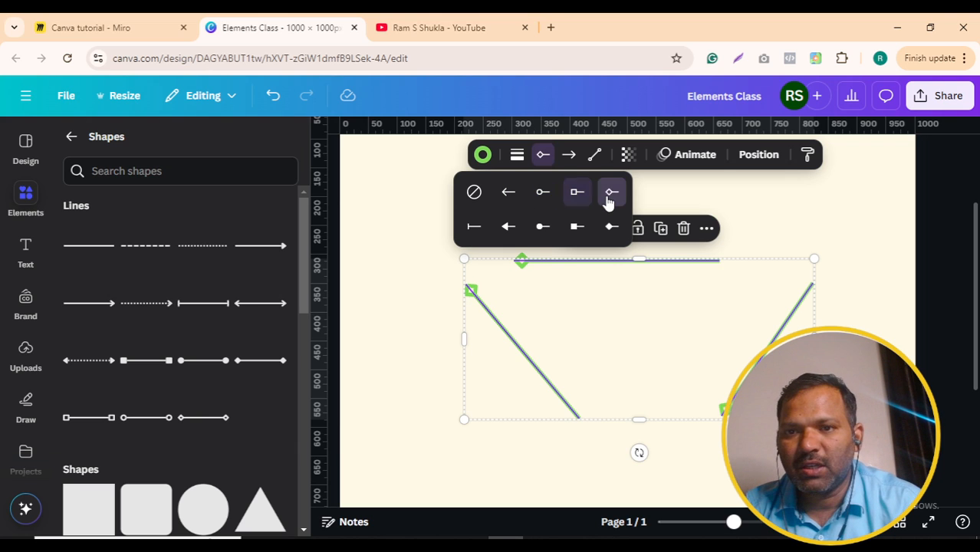
Step: Try the bar, filled arrow, filled circle and filled square line starts, ending with the filled diamond
{"action": "left_click", "coordinate": [474, 227]}
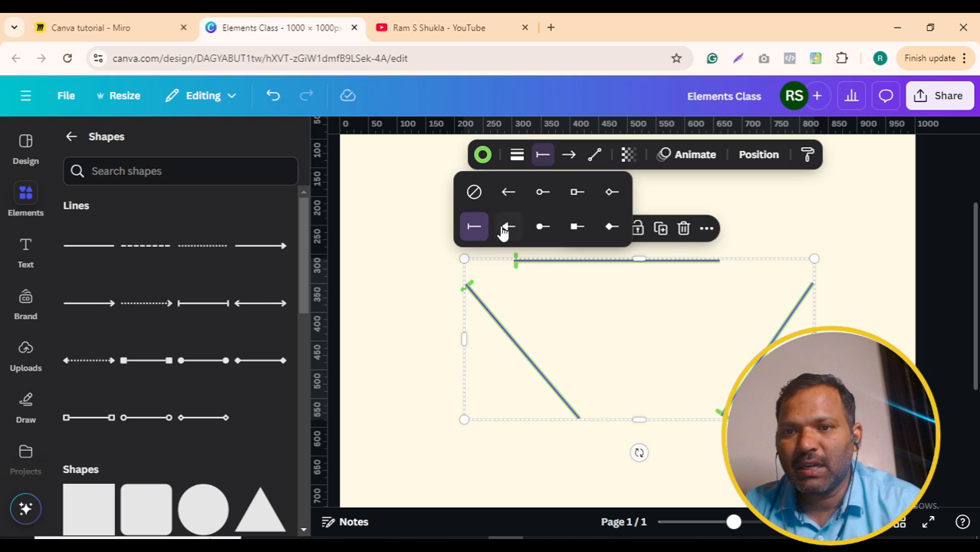
{"action": "left_click", "coordinate": [508, 227]}
{"action": "left_click", "coordinate": [544, 228]}
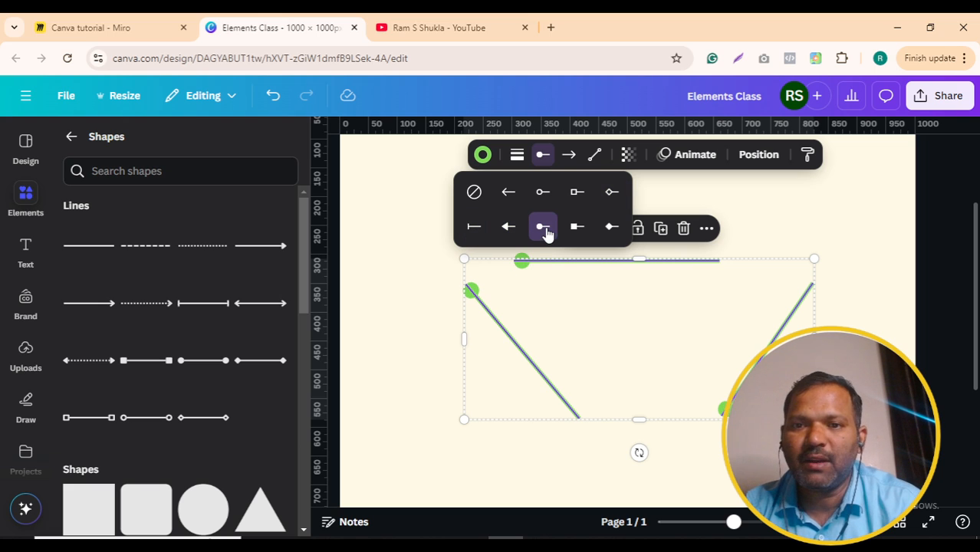
{"action": "left_click", "coordinate": [578, 228]}
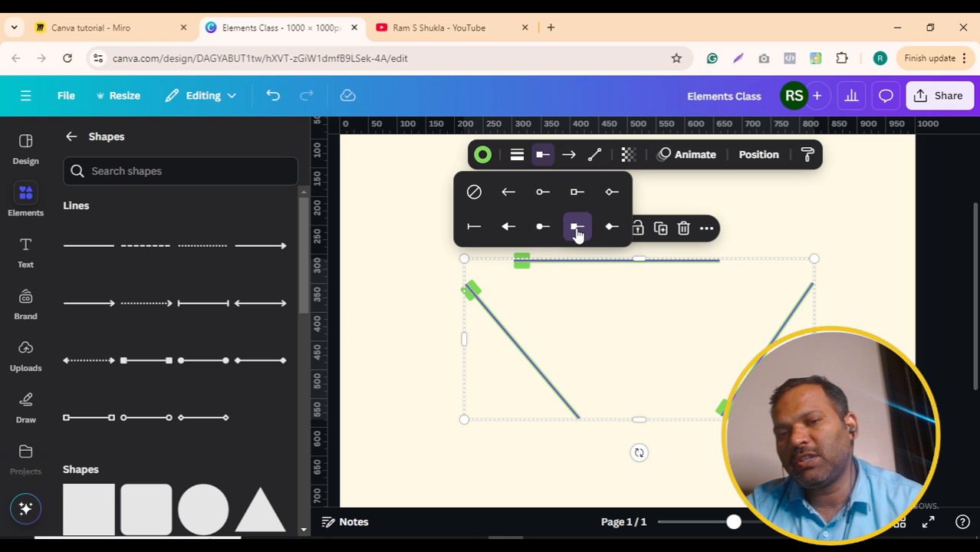
{"action": "left_click", "coordinate": [611, 226]}
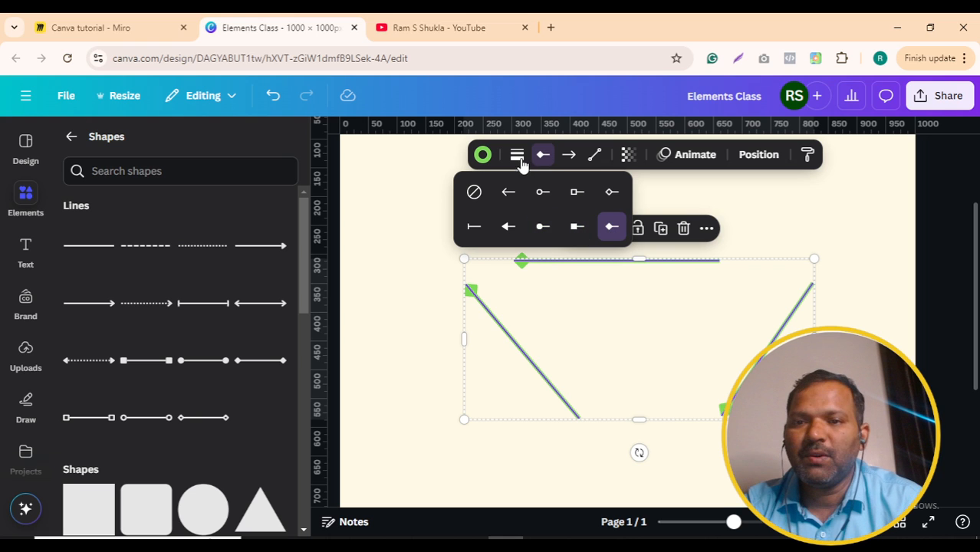
Step: Change the line type of the three lines to Curved and move them together slightly to the left
{"action": "left_click", "coordinate": [568, 162]}
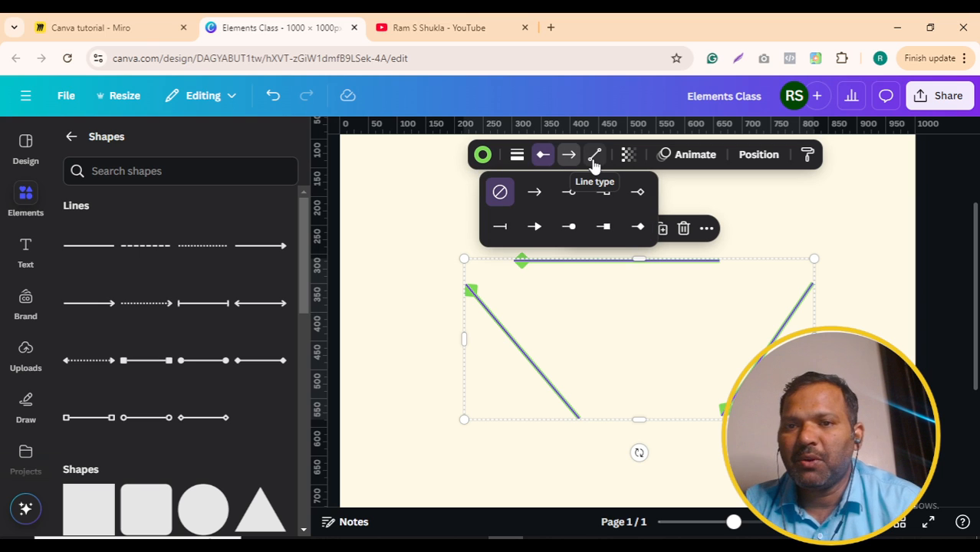
{"action": "left_click", "coordinate": [594, 157]}
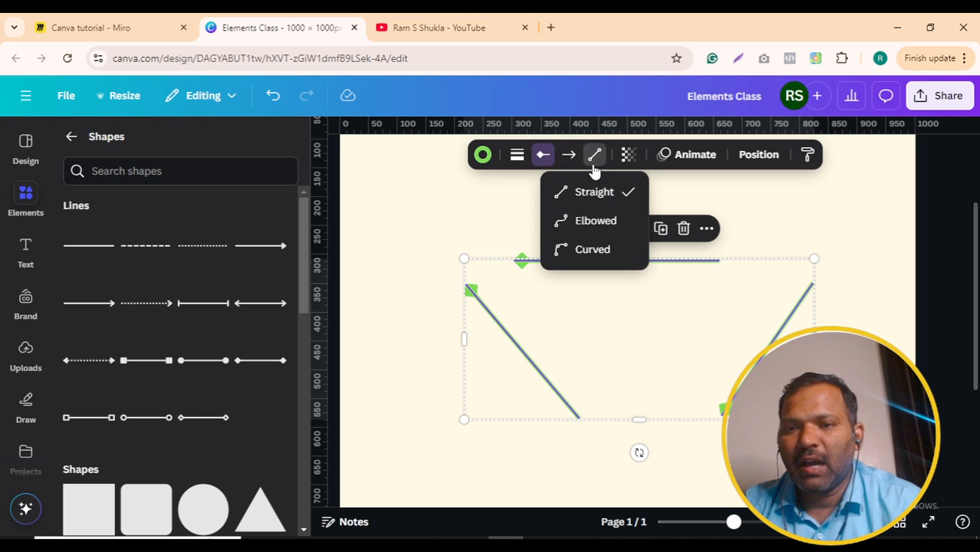
{"action": "left_click", "coordinate": [602, 250]}
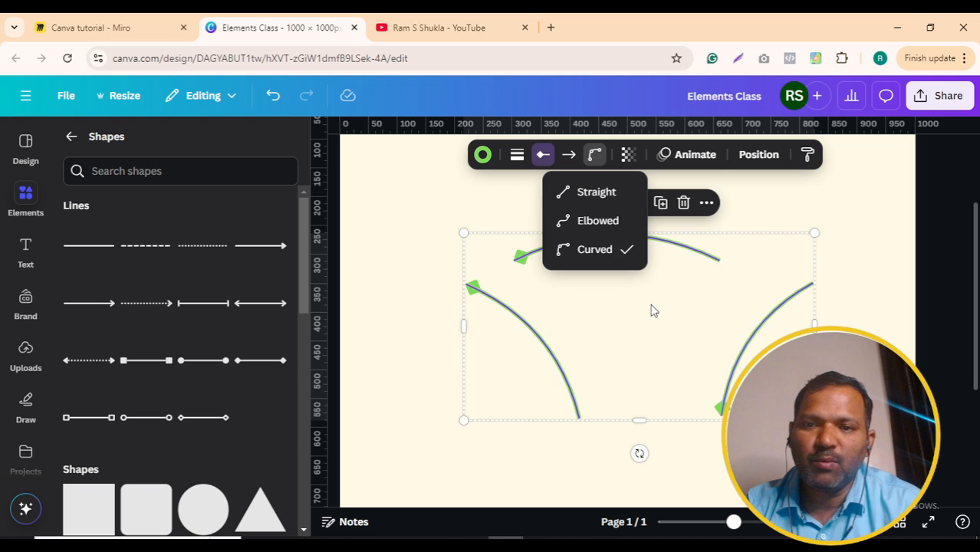
{"action": "left_click", "coordinate": [762, 339]}
{"action": "left_click_drag", "start_coordinate": [761, 339], "coordinate": [728, 343]}
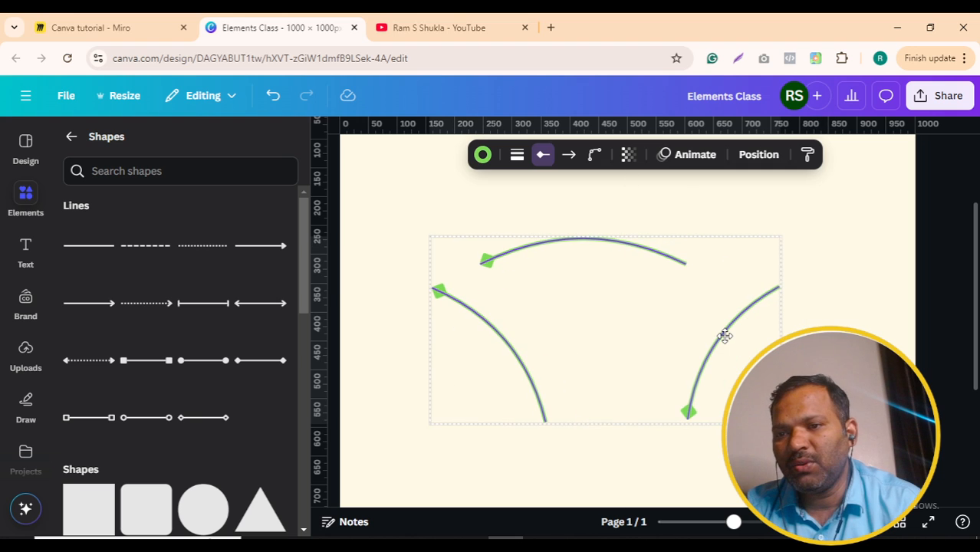
Step: Change the line type of the three lines to Elbowed and deselect them
{"action": "left_click", "coordinate": [592, 155]}
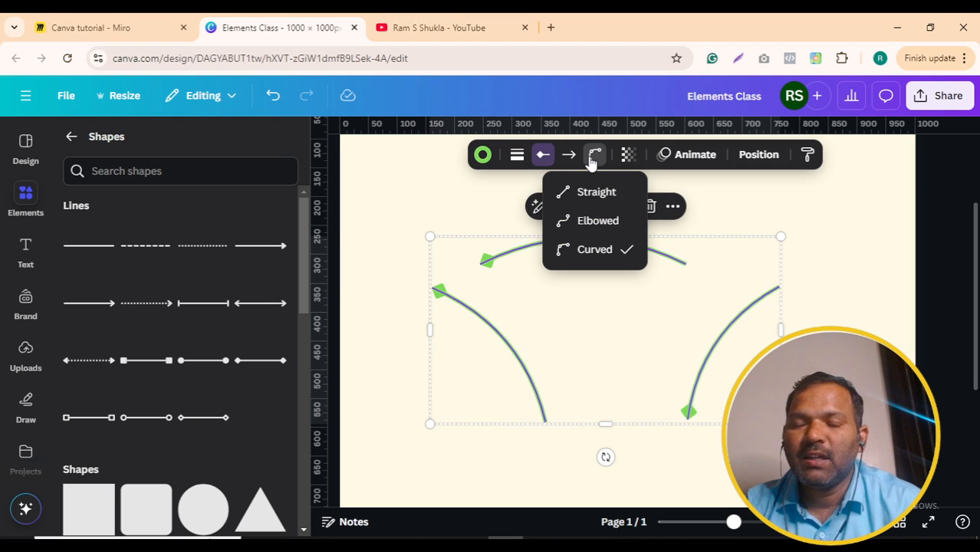
{"action": "left_click", "coordinate": [602, 222]}
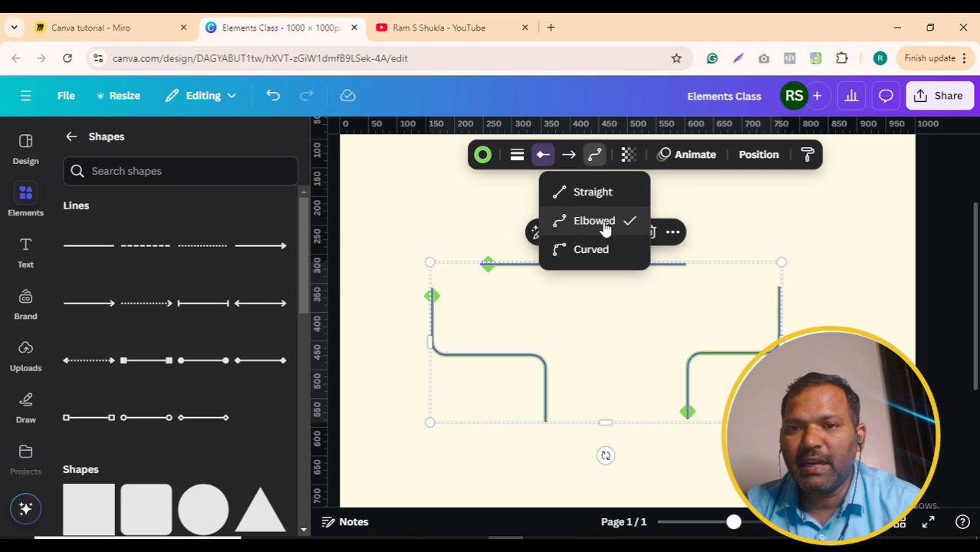
{"action": "left_click", "coordinate": [543, 345]}
{"action": "left_click", "coordinate": [641, 328]}
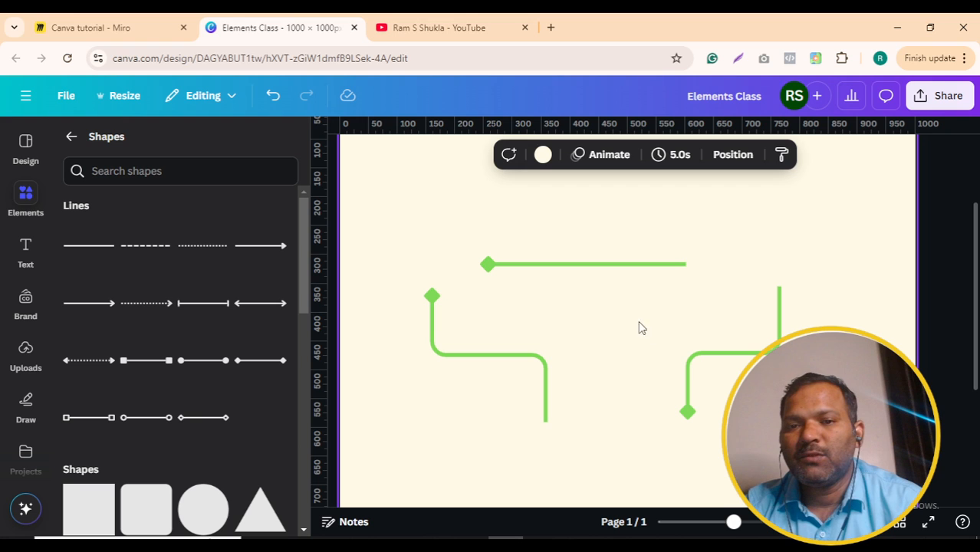
Step: Select all three green lines and delete them from the page
{"action": "left_click_drag", "start_coordinate": [418, 235], "coordinate": [779, 411]}
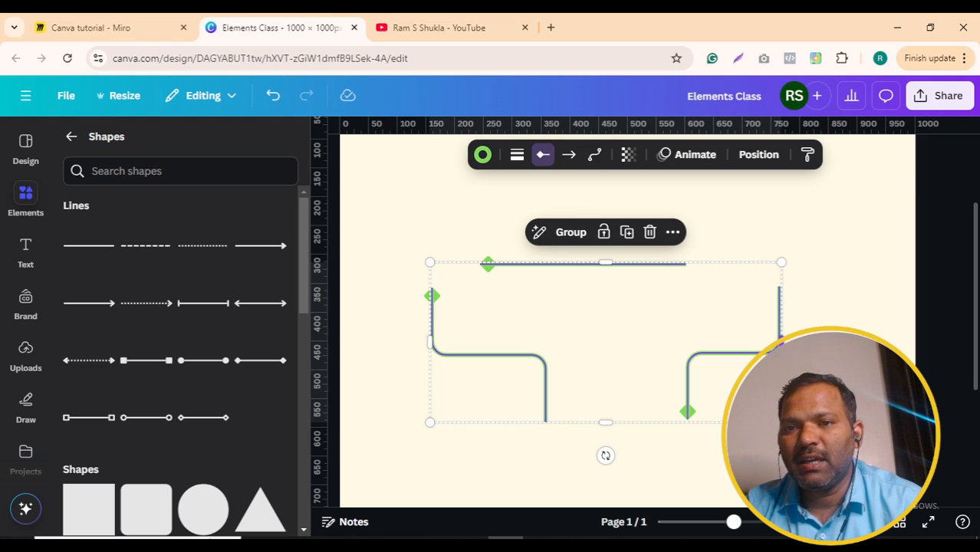
{"action": "key", "text": "Delete"}
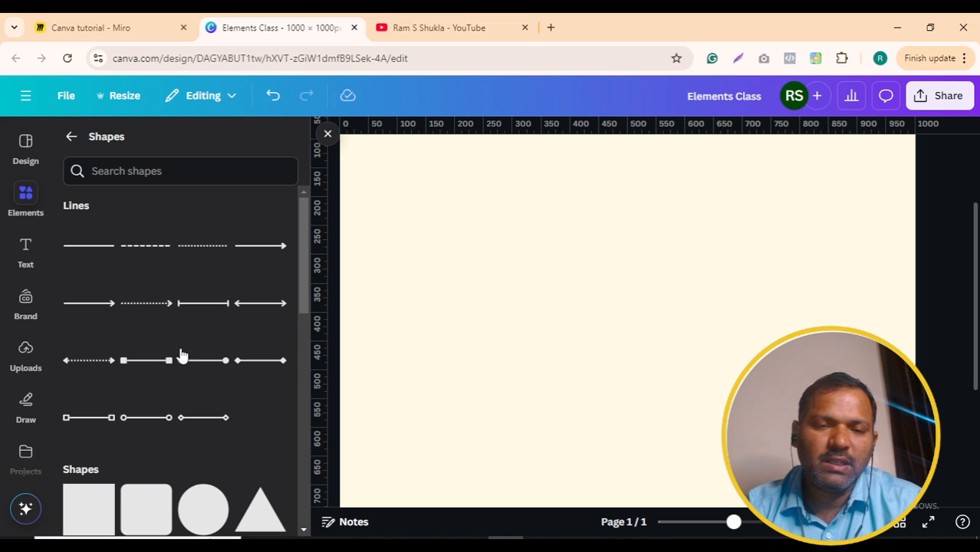
Step: Add a square from the shapes library to the page, select it and browse the rest of the available shapes
{"action": "scroll", "coordinate": [180, 356], "scroll_direction": "down", "scroll_amount": 2}
{"action": "scroll", "coordinate": [180, 355], "scroll_direction": "down", "scroll_amount": 2}
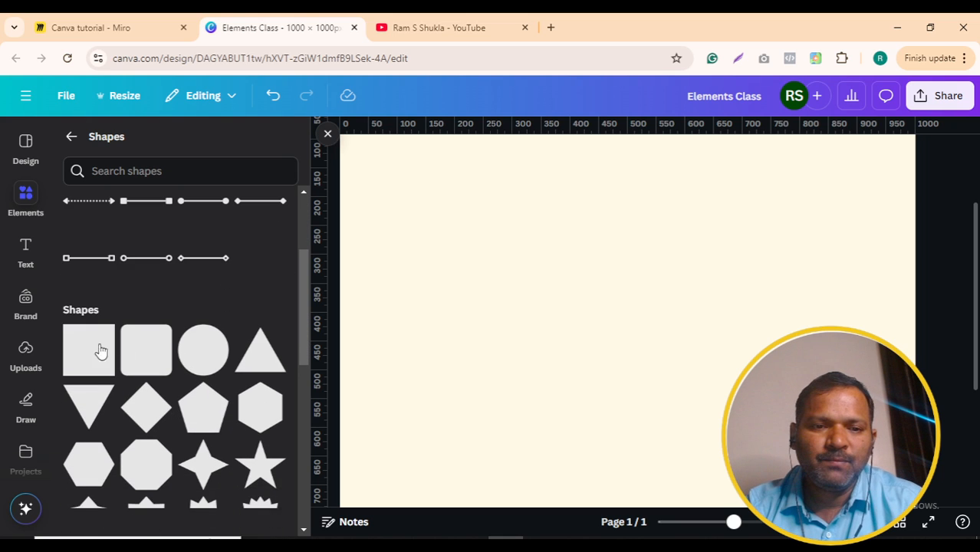
{"action": "scroll", "coordinate": [181, 293], "scroll_direction": "up", "scroll_amount": 1}
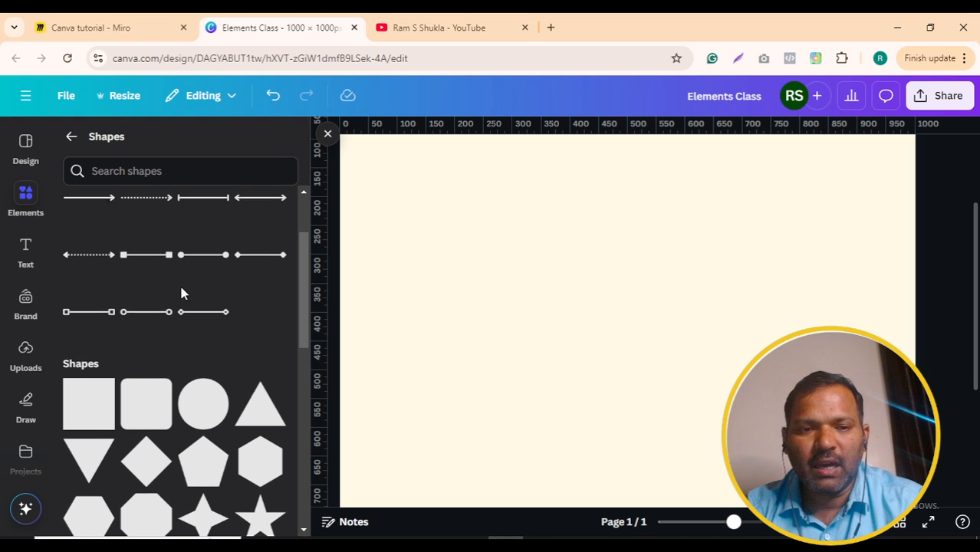
{"action": "left_click", "coordinate": [76, 414]}
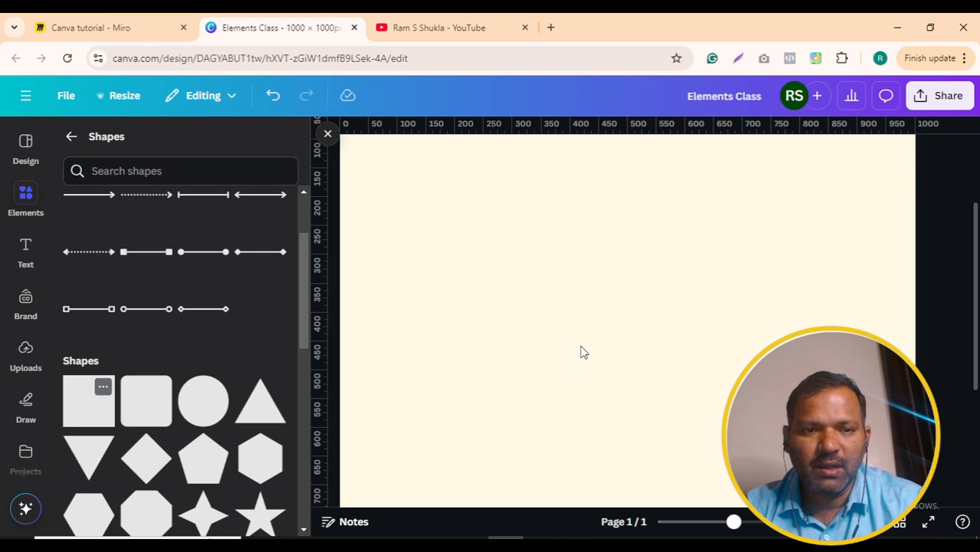
{"action": "left_click", "coordinate": [445, 308]}
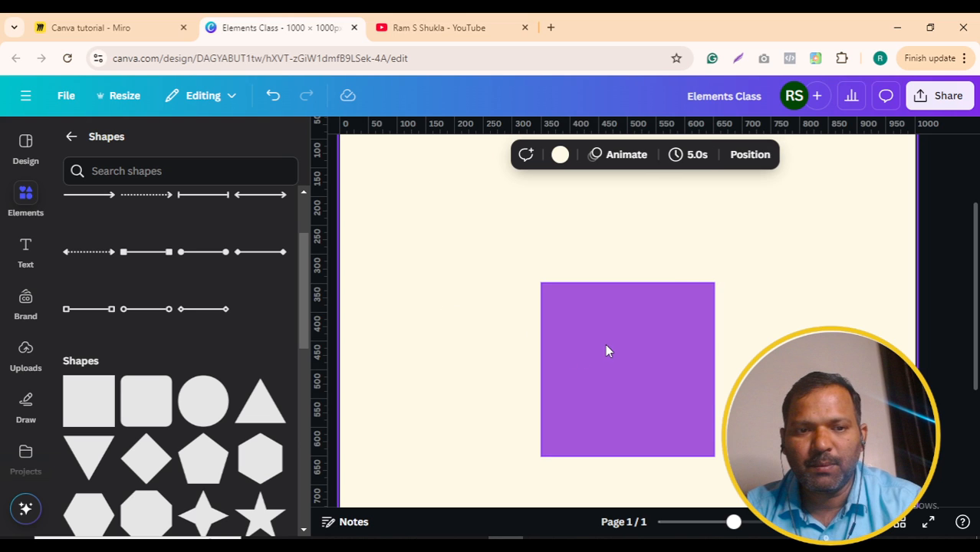
{"action": "left_click", "coordinate": [606, 347]}
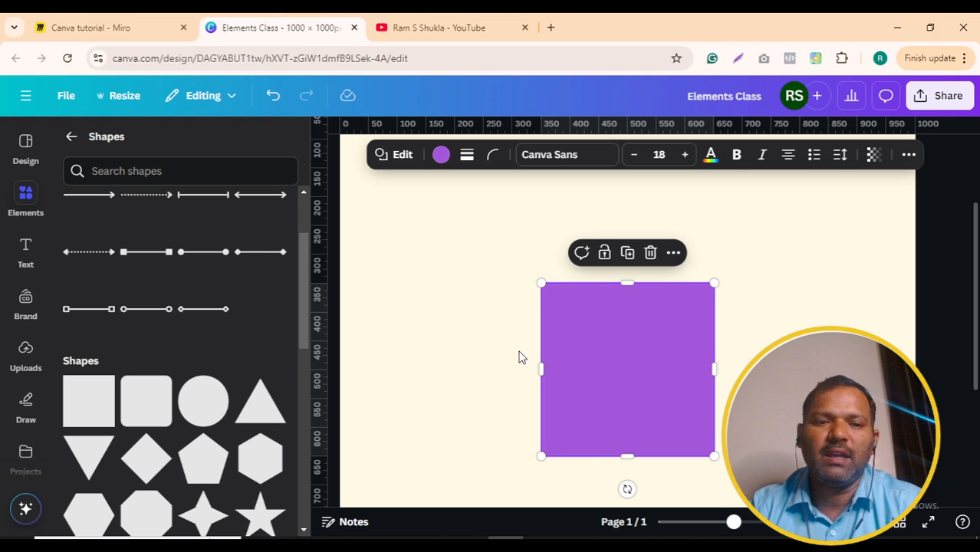
{"action": "scroll", "coordinate": [127, 368], "scroll_direction": "down", "scroll_amount": 5}
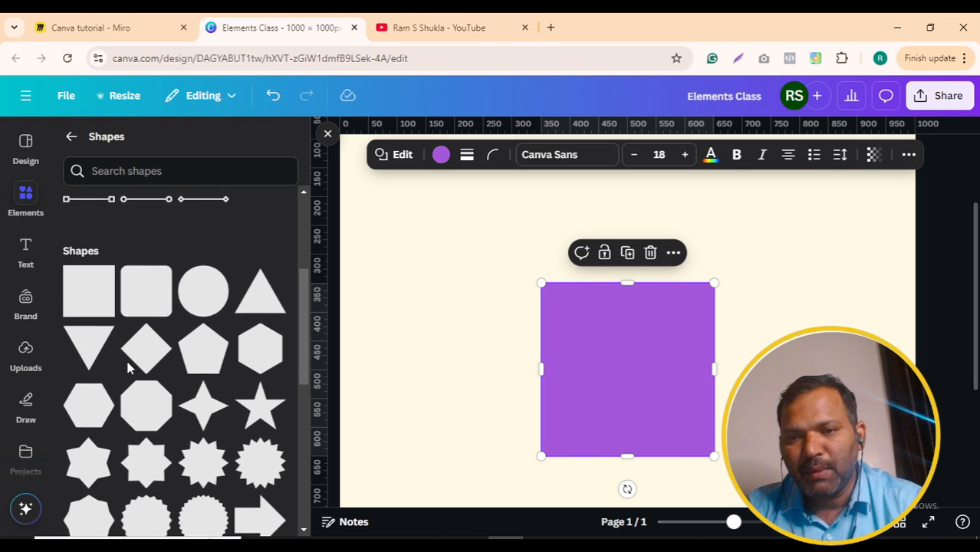
{"action": "scroll", "coordinate": [127, 368], "scroll_direction": "down", "scroll_amount": 8}
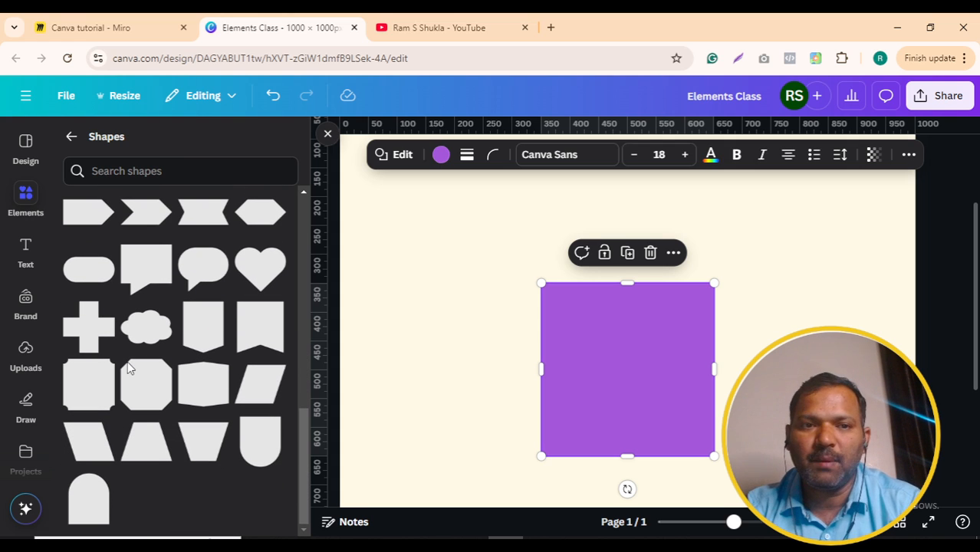
{"action": "scroll", "coordinate": [128, 368], "scroll_direction": "up", "scroll_amount": 5}
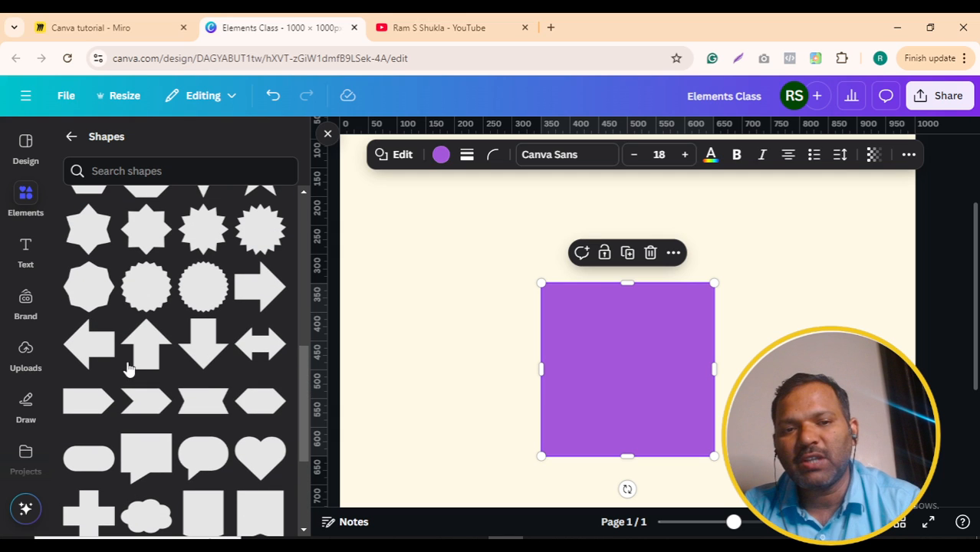
{"action": "scroll", "coordinate": [270, 456], "scroll_direction": "up", "scroll_amount": 3}
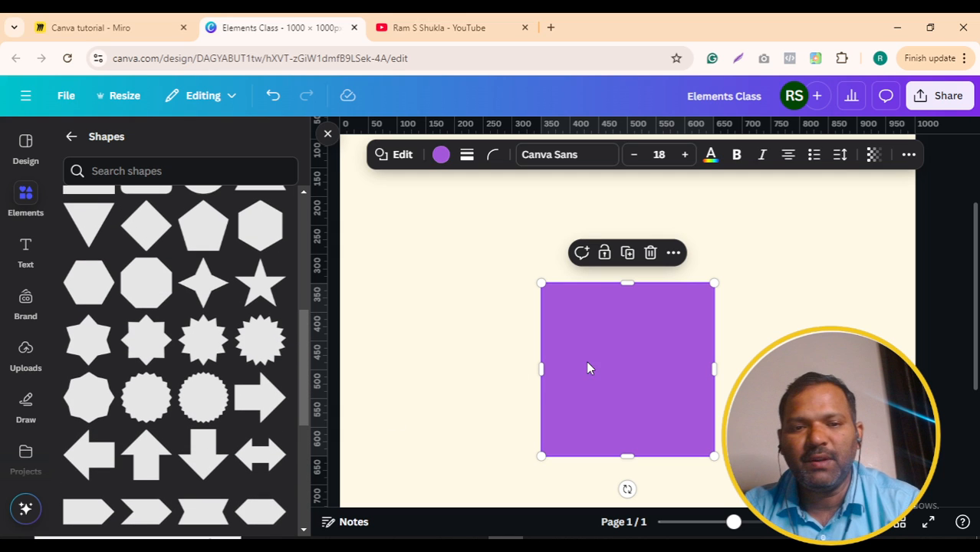
Step: Swap the purple square for several starbursts and a cut-corner square, ending with the hexagon that has a point at its top
{"action": "left_click", "coordinate": [379, 155]}
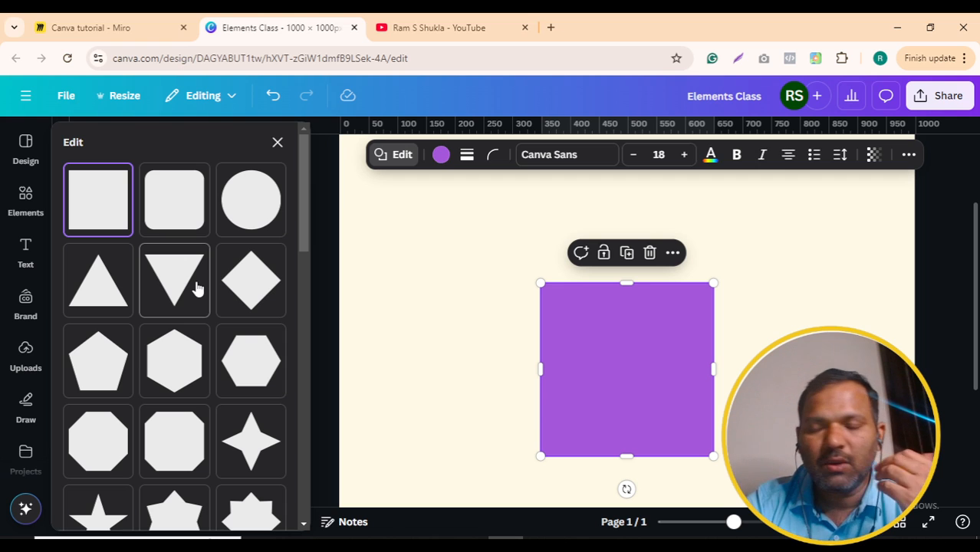
{"action": "scroll", "coordinate": [205, 332], "scroll_direction": "down", "scroll_amount": 3}
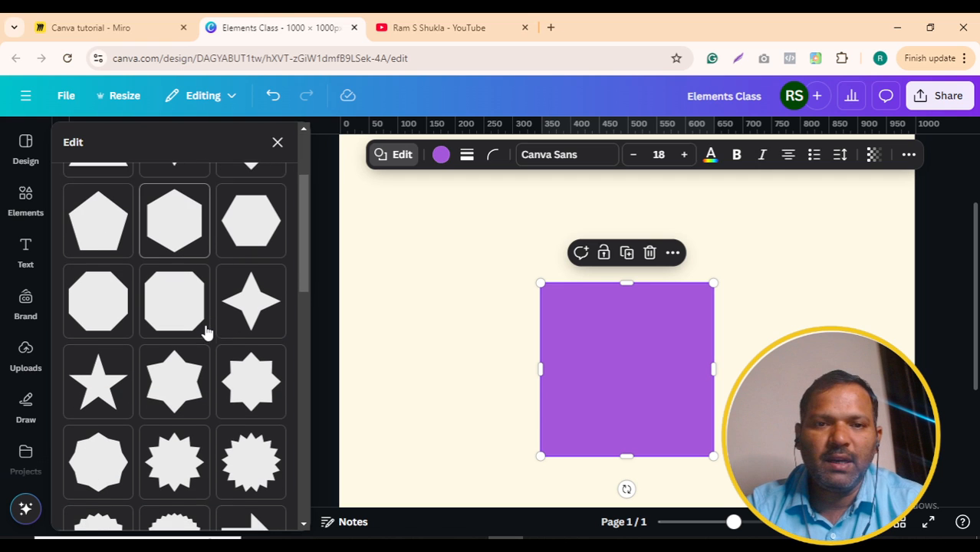
{"action": "left_click", "coordinate": [253, 370]}
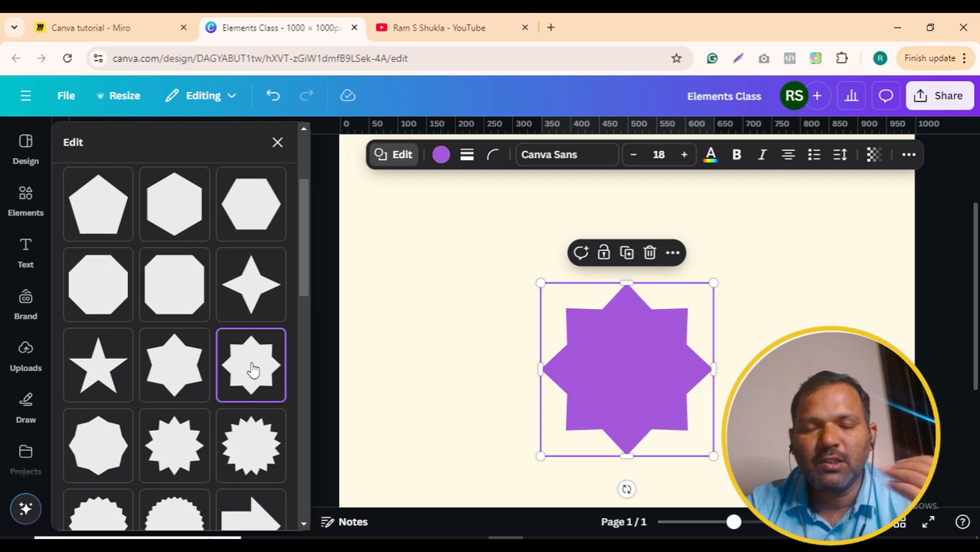
{"action": "left_click", "coordinate": [256, 445]}
{"action": "left_click", "coordinate": [152, 447]}
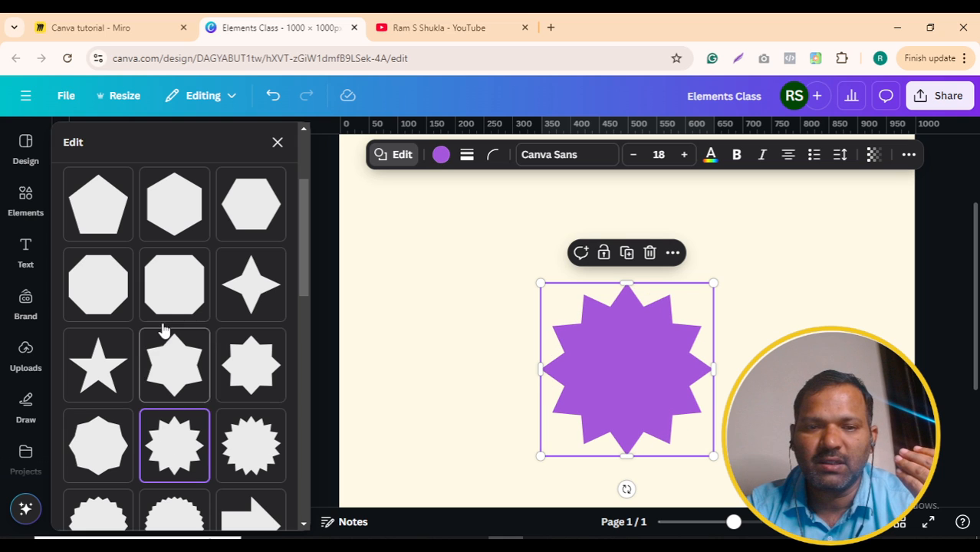
{"action": "left_click", "coordinate": [161, 289]}
{"action": "scroll", "coordinate": [161, 289], "scroll_direction": "up", "scroll_amount": 1}
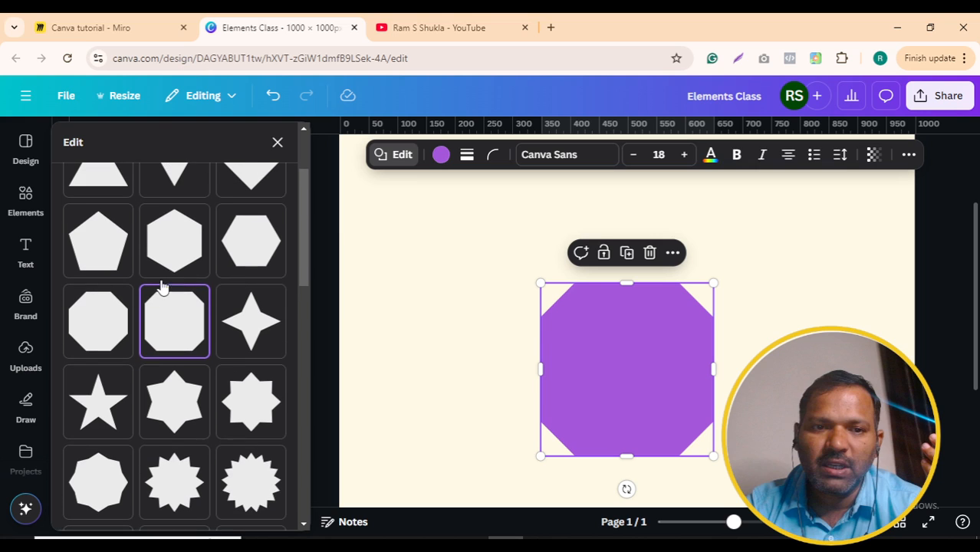
{"action": "left_click", "coordinate": [178, 260]}
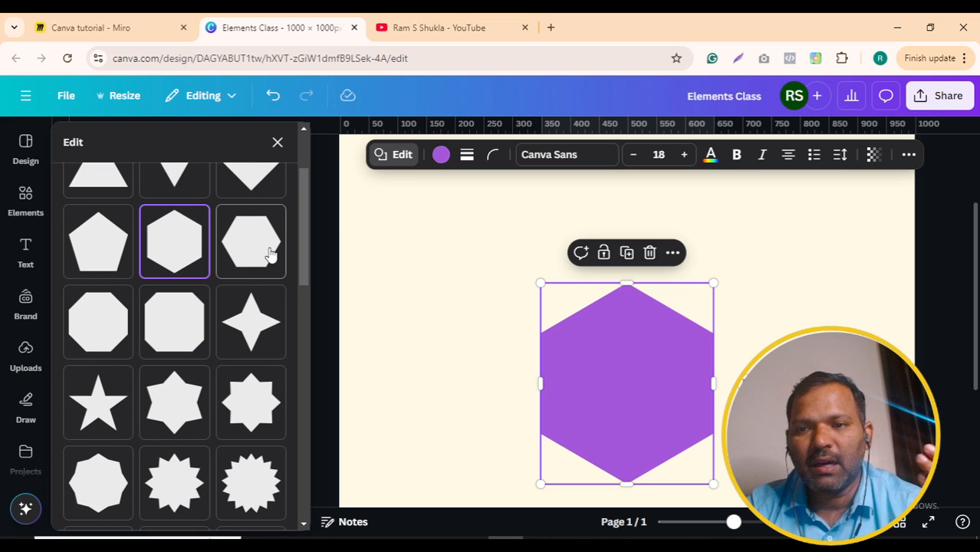
Step: Remove the hexagon's purple fill and give it a solid black border with a weight of 8
{"action": "left_click", "coordinate": [441, 155]}
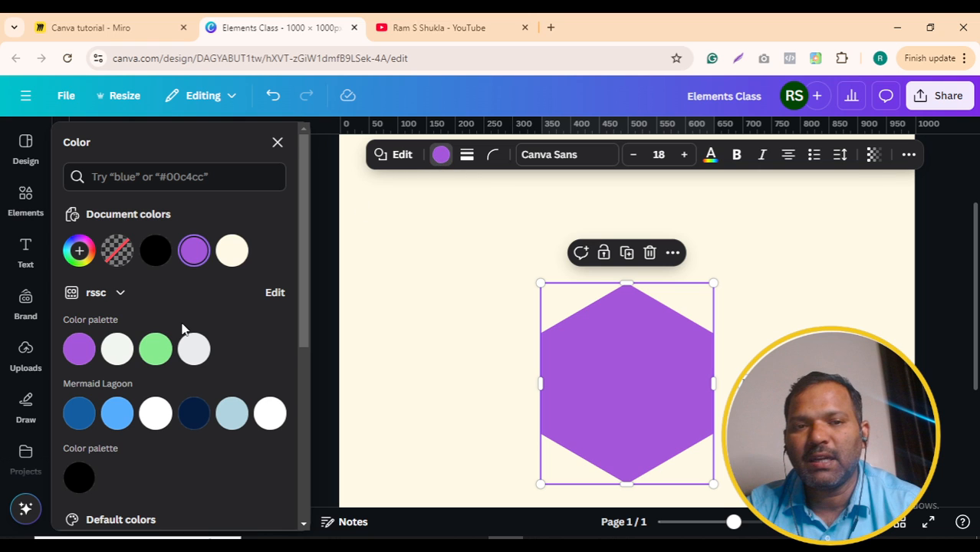
{"action": "scroll", "coordinate": [183, 330], "scroll_direction": "down", "scroll_amount": 1}
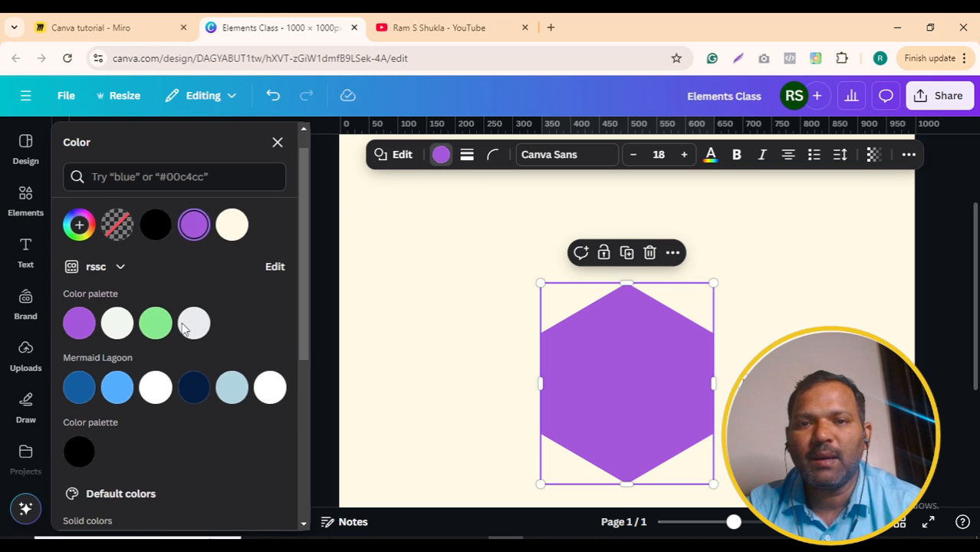
{"action": "left_click", "coordinate": [117, 227]}
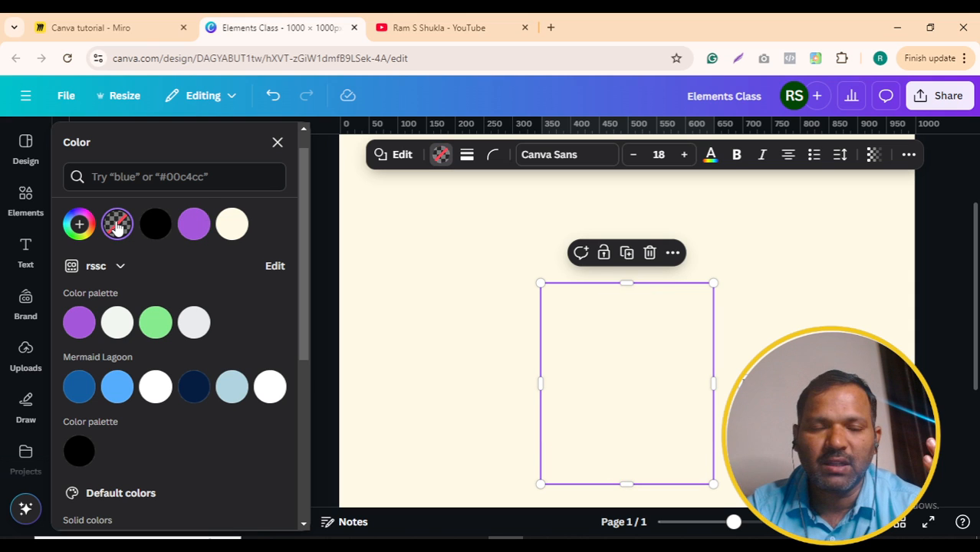
{"action": "left_click", "coordinate": [467, 155]}
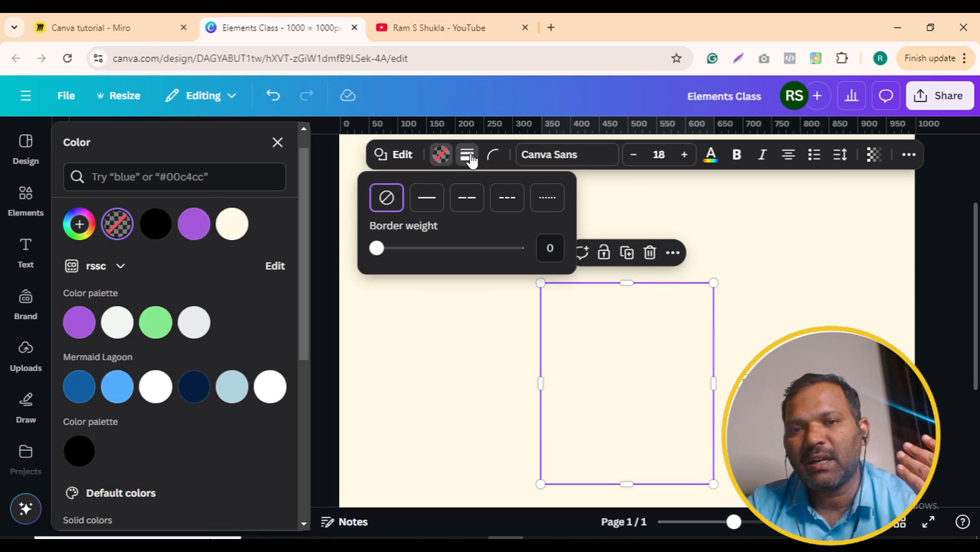
{"action": "left_click", "coordinate": [377, 250]}
{"action": "left_click_drag", "start_coordinate": [380, 254], "coordinate": [388, 254]}
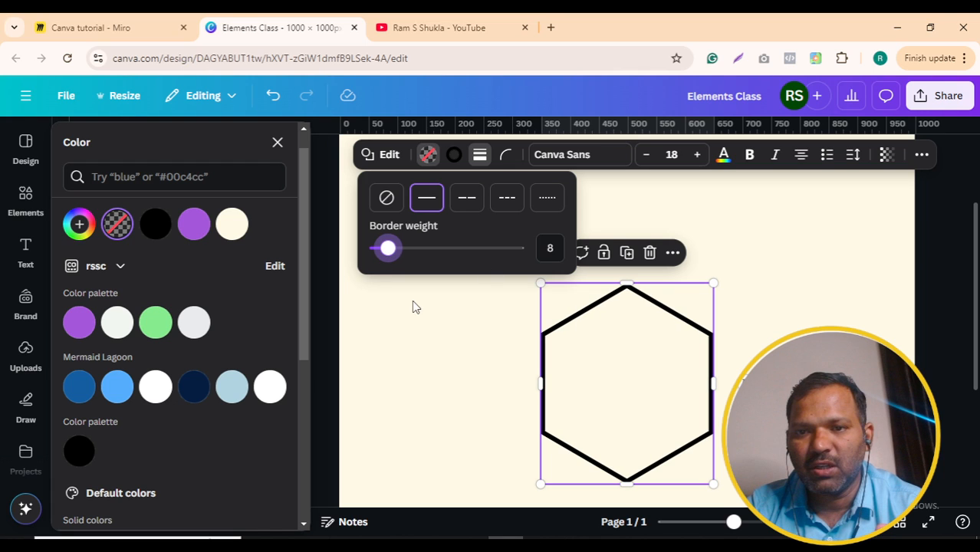
Step: Fill the outlined hexagon with purple, and replace that fill with the turquoise-to-dark-blue gradient from the default colors
{"action": "left_click", "coordinate": [192, 224]}
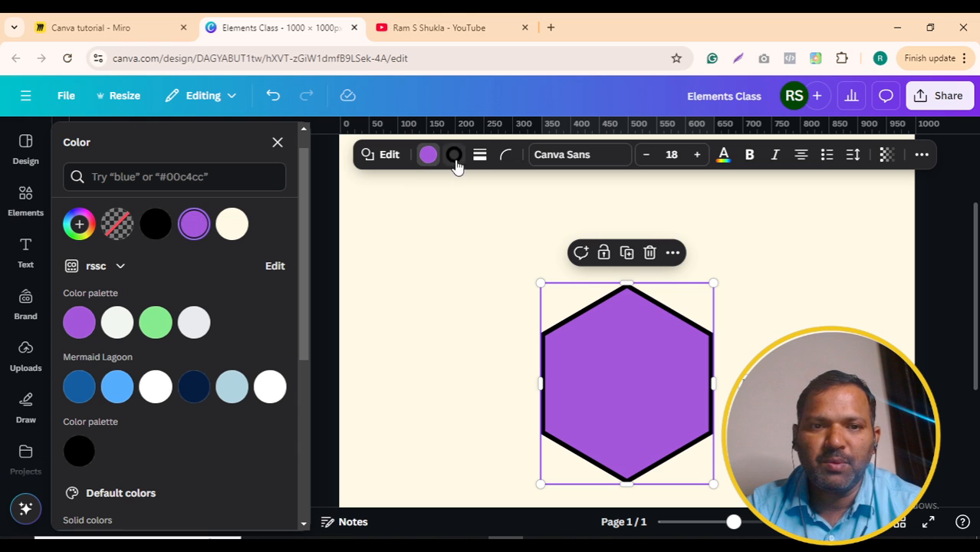
{"action": "scroll", "coordinate": [194, 313], "scroll_direction": "down", "scroll_amount": 5}
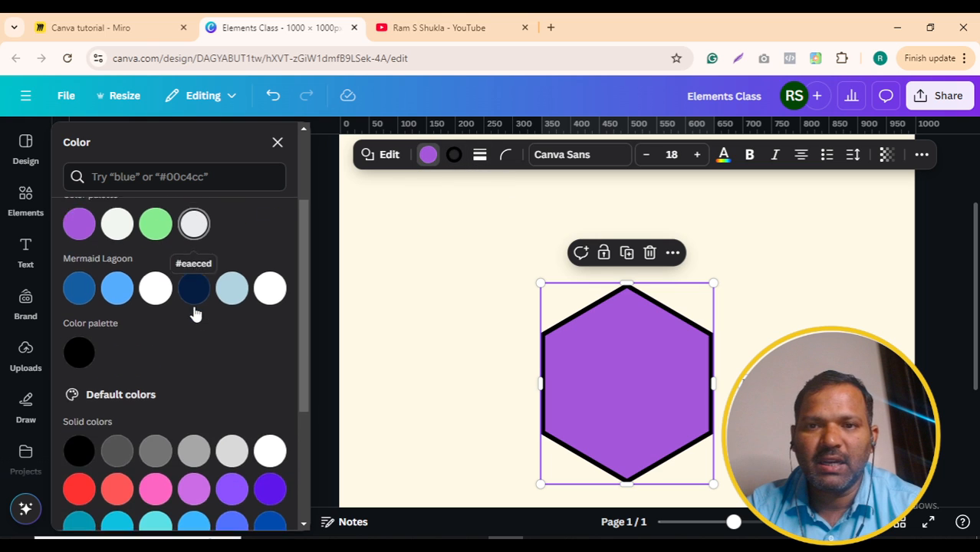
{"action": "scroll", "coordinate": [195, 312], "scroll_direction": "down", "scroll_amount": 1}
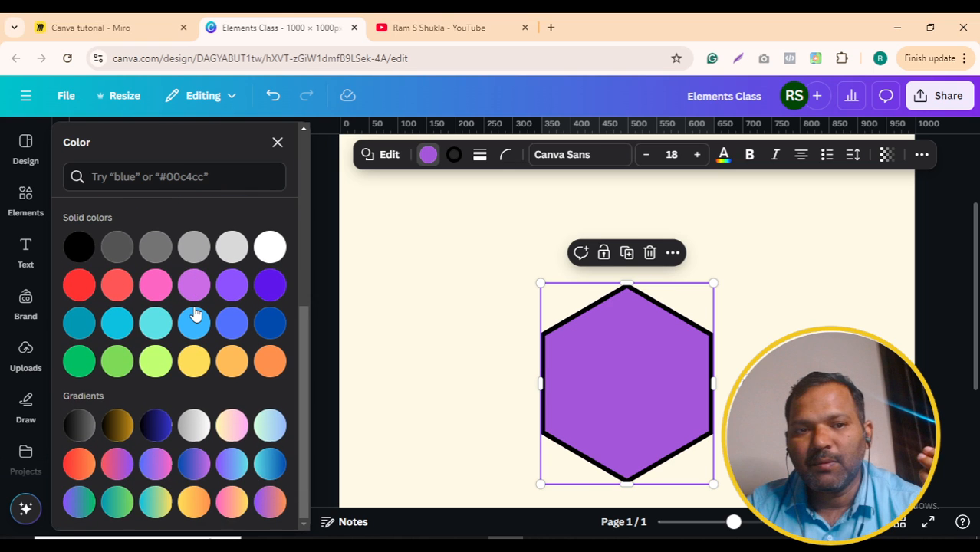
{"action": "left_click", "coordinate": [270, 464]}
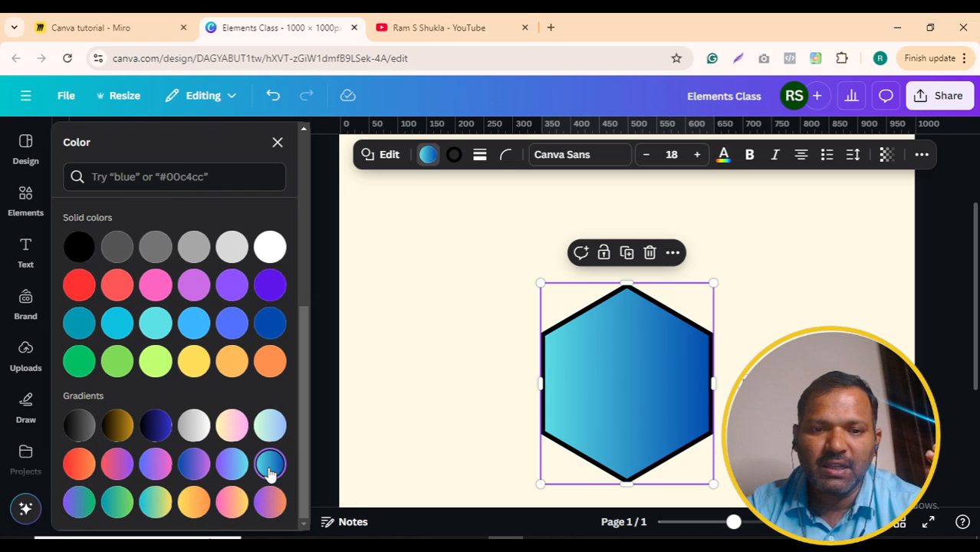
Step: Try several default gradients as the hexagon's border color, ending with the cyan-to-yellow gradient
{"action": "left_click", "coordinate": [455, 158]}
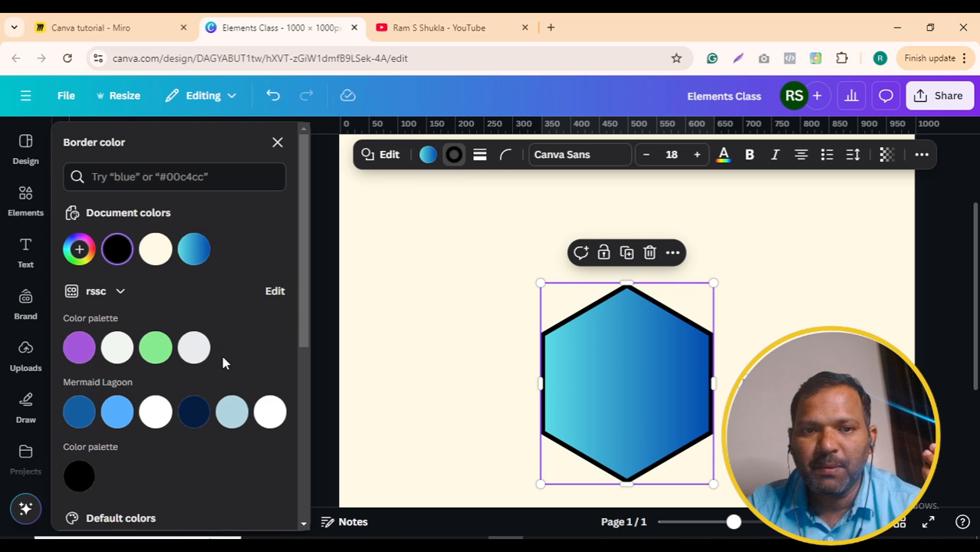
{"action": "scroll", "coordinate": [223, 361], "scroll_direction": "down", "scroll_amount": 1}
{"action": "scroll", "coordinate": [223, 360], "scroll_direction": "down", "scroll_amount": 4}
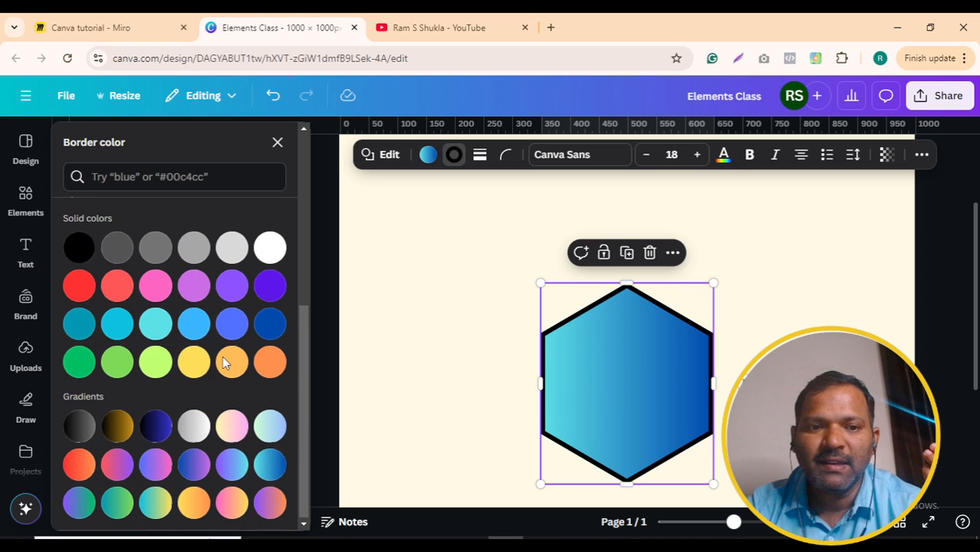
{"action": "left_click", "coordinate": [231, 462]}
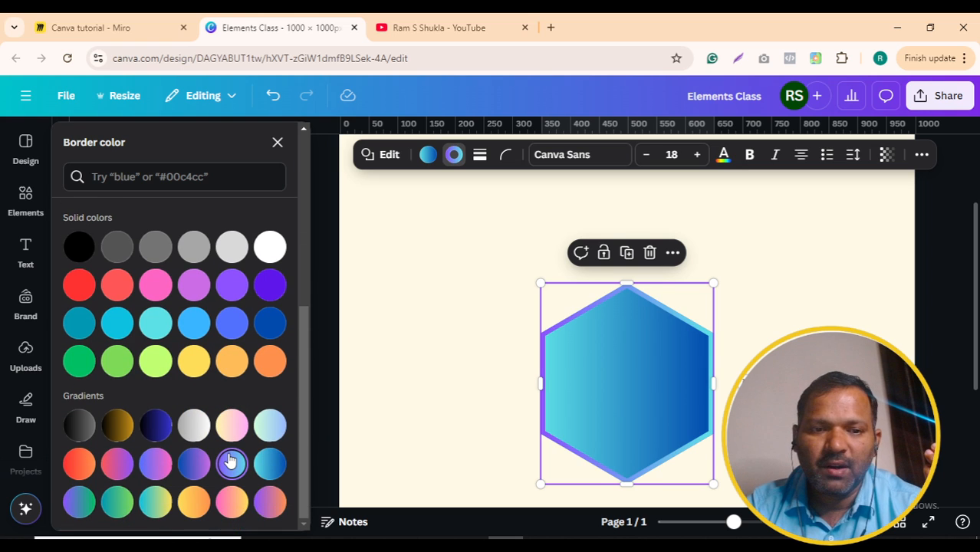
{"action": "left_click", "coordinate": [271, 469]}
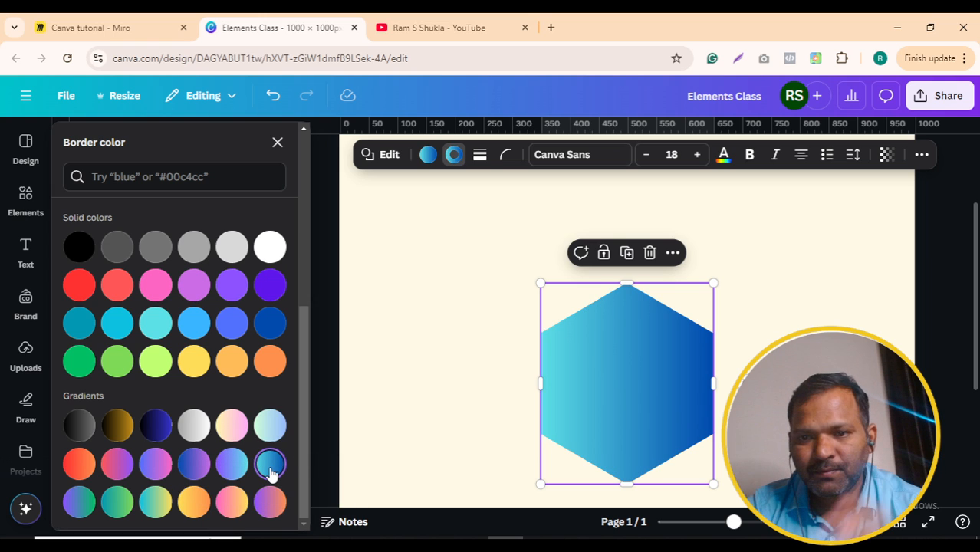
{"action": "left_click", "coordinate": [227, 437]}
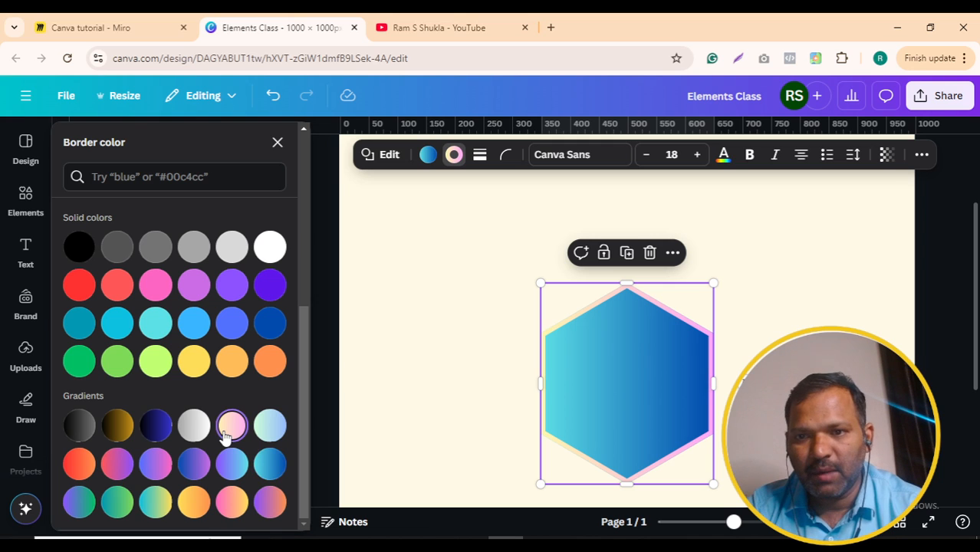
{"action": "left_click", "coordinate": [155, 427]}
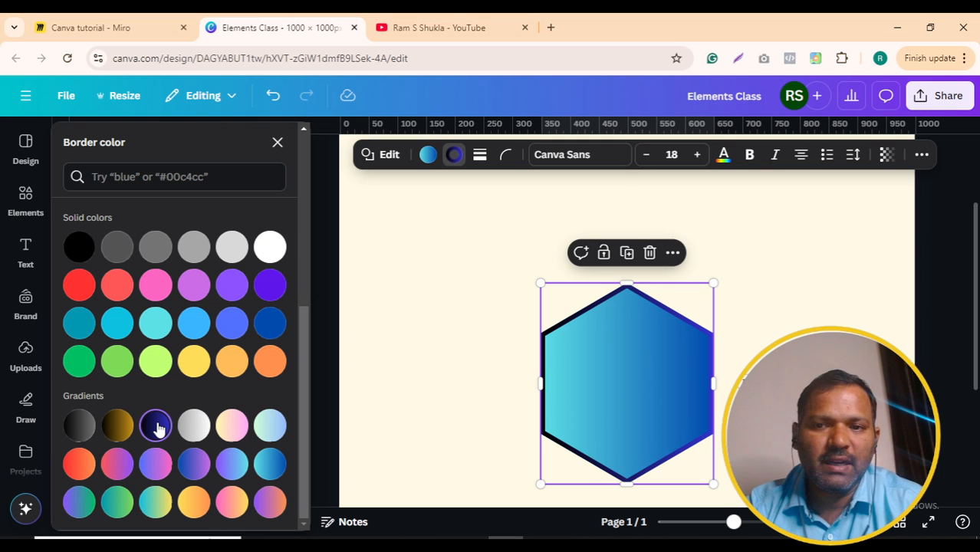
{"action": "left_click", "coordinate": [156, 503]}
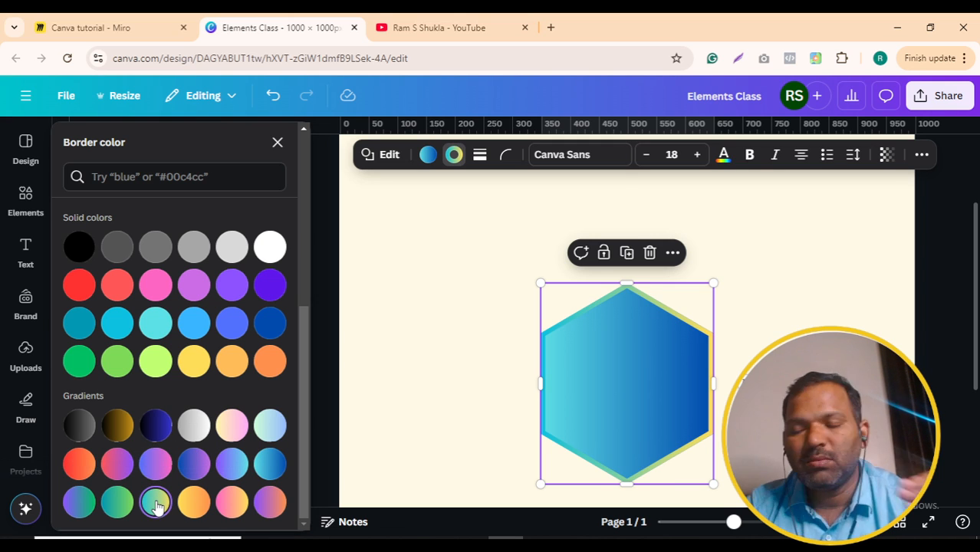
Step: Try white, blue, cream #fff9e5, green and off-white #f2f6f0 as the hexagon's border color, ending with black
{"action": "scroll", "coordinate": [156, 323], "scroll_direction": "up", "scroll_amount": 3}
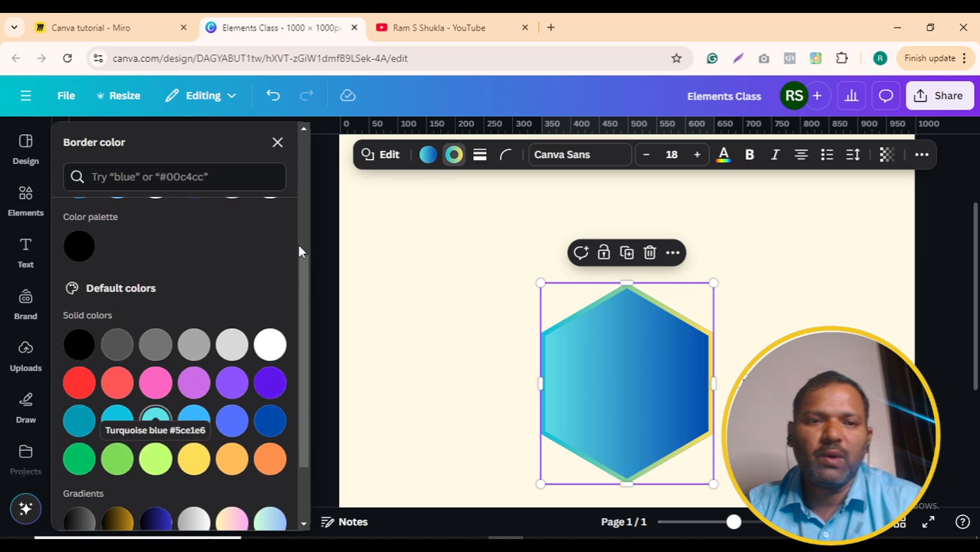
{"action": "scroll", "coordinate": [219, 318], "scroll_direction": "up", "scroll_amount": 4}
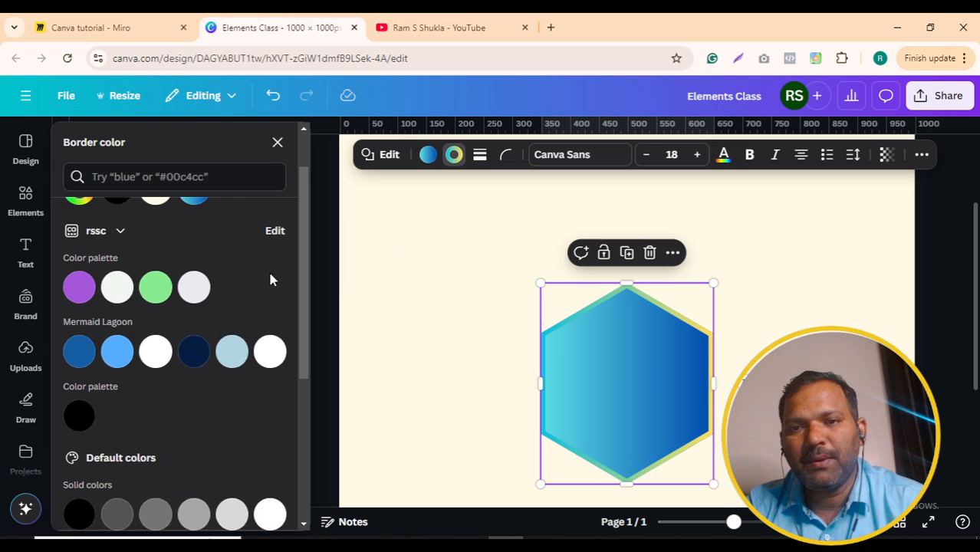
{"action": "left_click", "coordinate": [156, 351]}
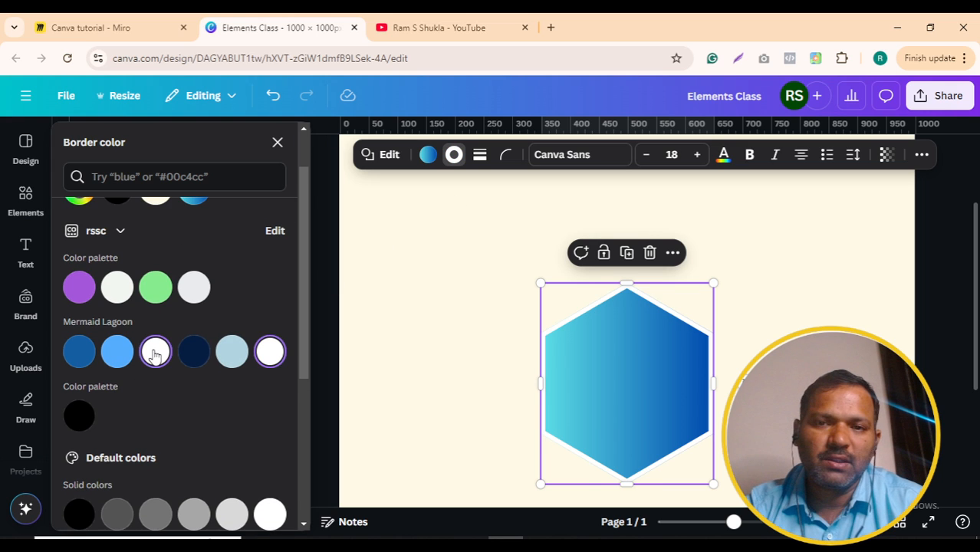
{"action": "left_click", "coordinate": [117, 353]}
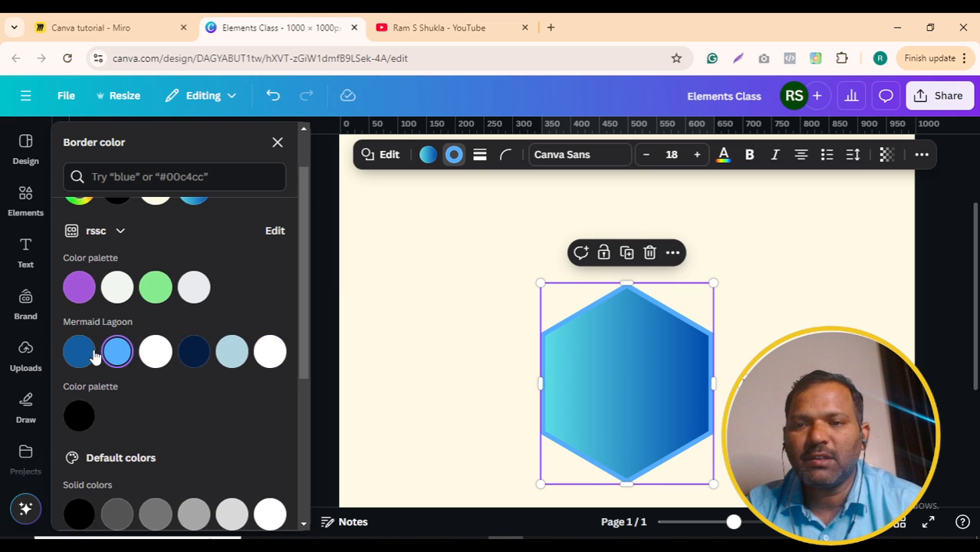
{"action": "left_click", "coordinate": [80, 352]}
{"action": "scroll", "coordinate": [179, 314], "scroll_direction": "up", "scroll_amount": 1}
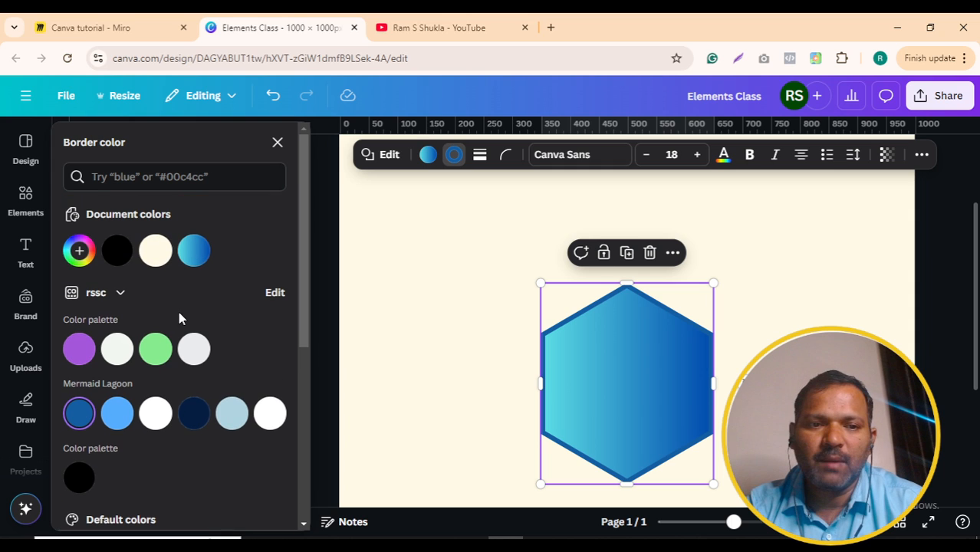
{"action": "left_click", "coordinate": [155, 252]}
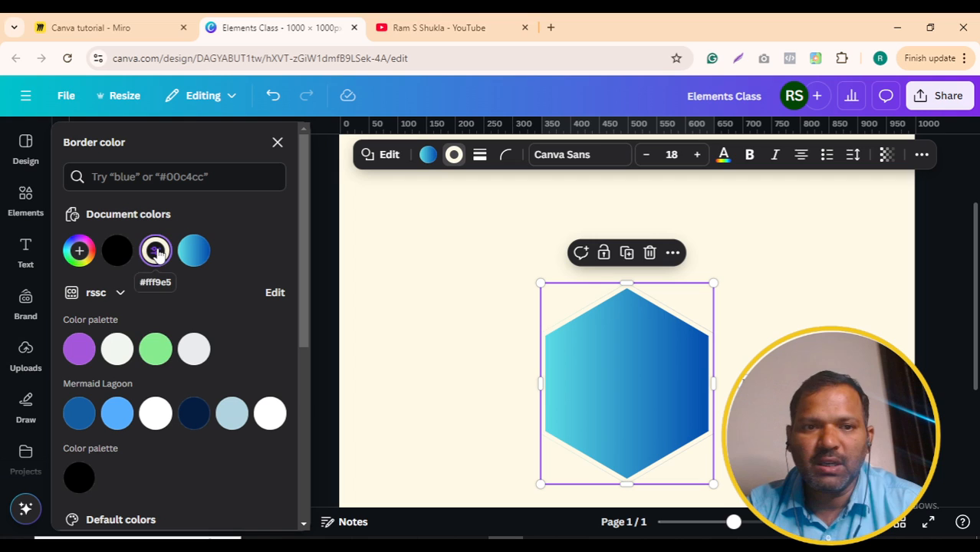
{"action": "left_click", "coordinate": [156, 349]}
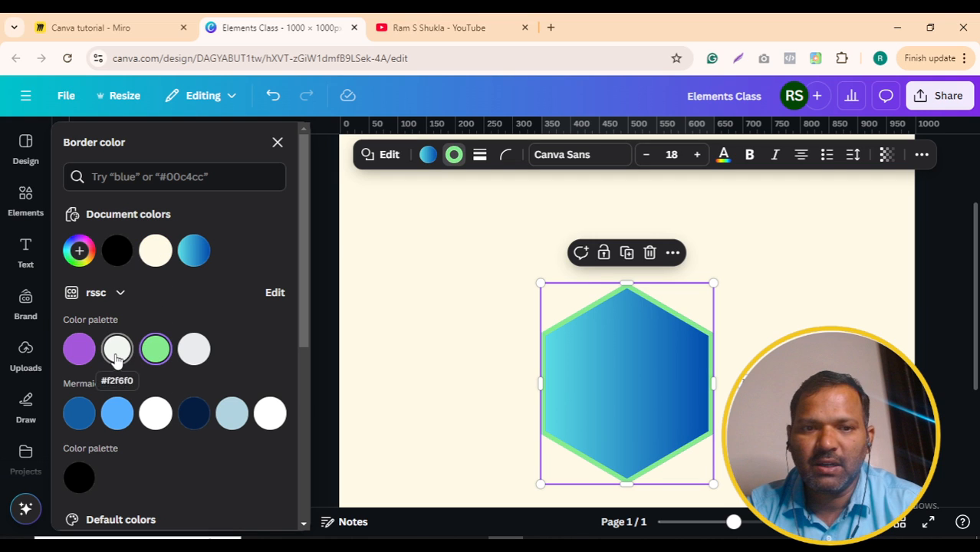
{"action": "left_click", "coordinate": [116, 354]}
{"action": "left_click", "coordinate": [269, 414]}
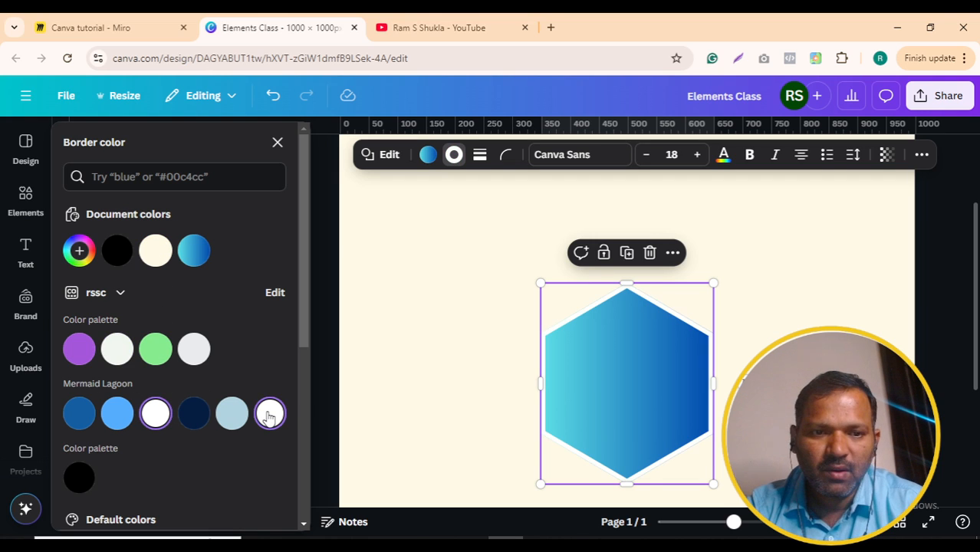
{"action": "left_click", "coordinate": [480, 154]}
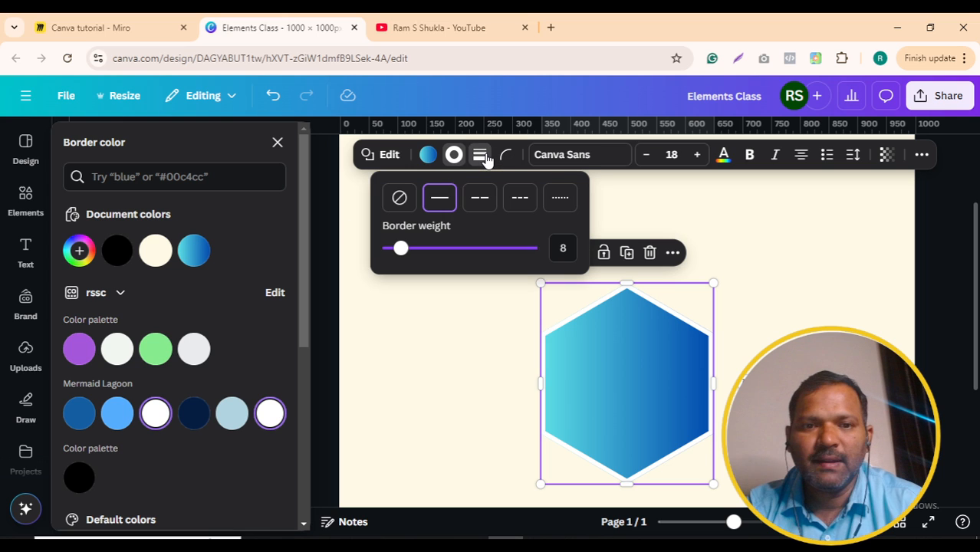
{"action": "left_click", "coordinate": [117, 250]}
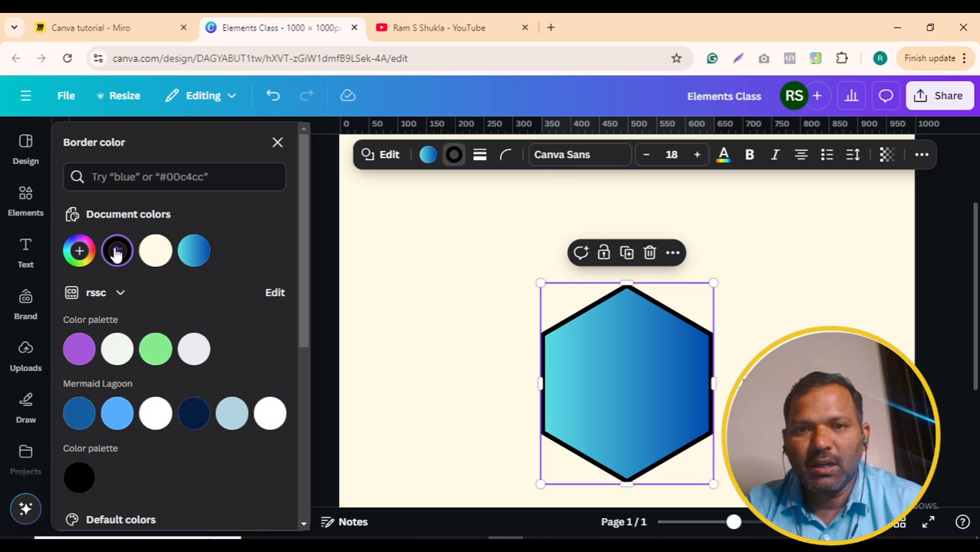
Step: Switch the hexagon's border through the dashed styles to the dotted one and set its border weight to 5
{"action": "left_click", "coordinate": [481, 156]}
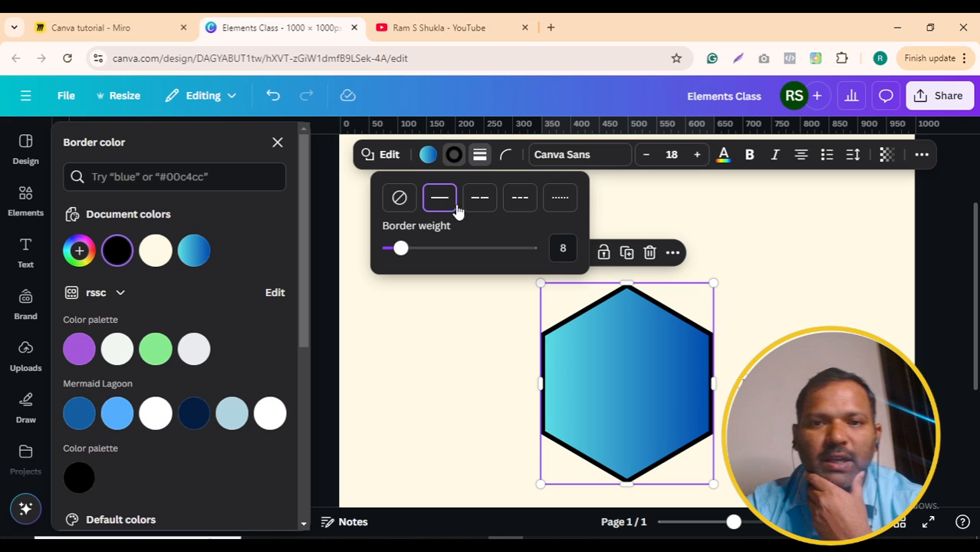
{"action": "left_click", "coordinate": [480, 205]}
{"action": "left_click", "coordinate": [524, 200]}
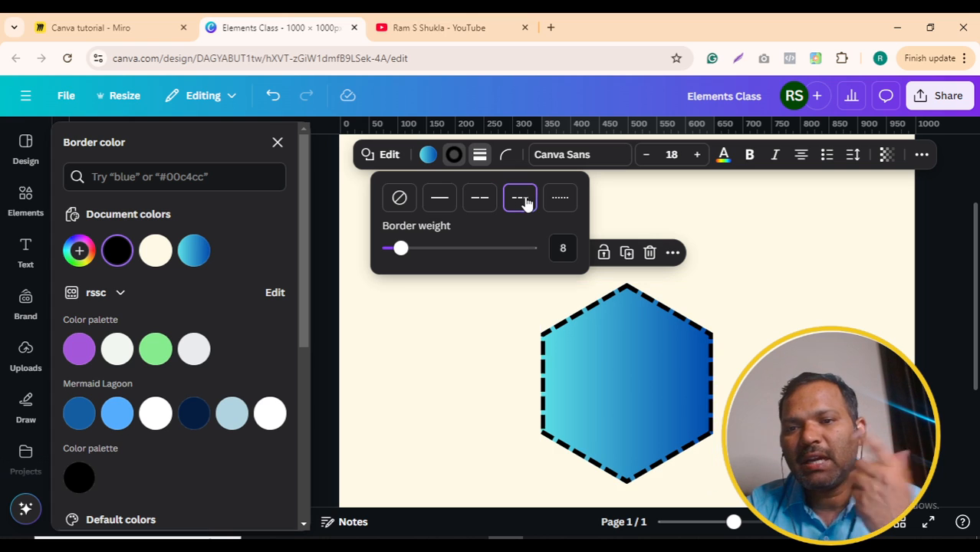
{"action": "left_click", "coordinate": [567, 201]}
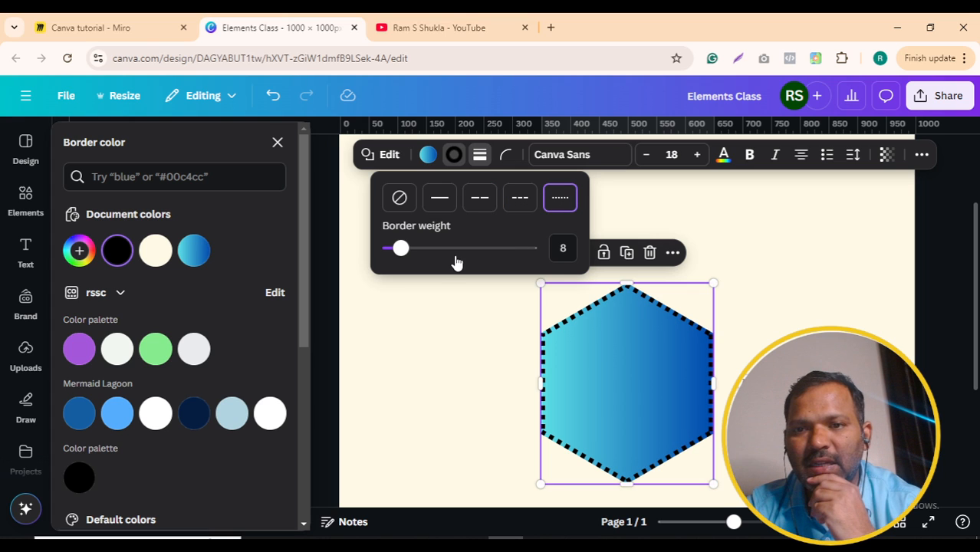
{"action": "mouse_move", "coordinate": [401, 249]}
{"action": "left_mouse_down"}
{"action": "mouse_move", "coordinate": [428, 258]}
{"action": "mouse_move", "coordinate": [395, 258]}
{"action": "left_mouse_up"}
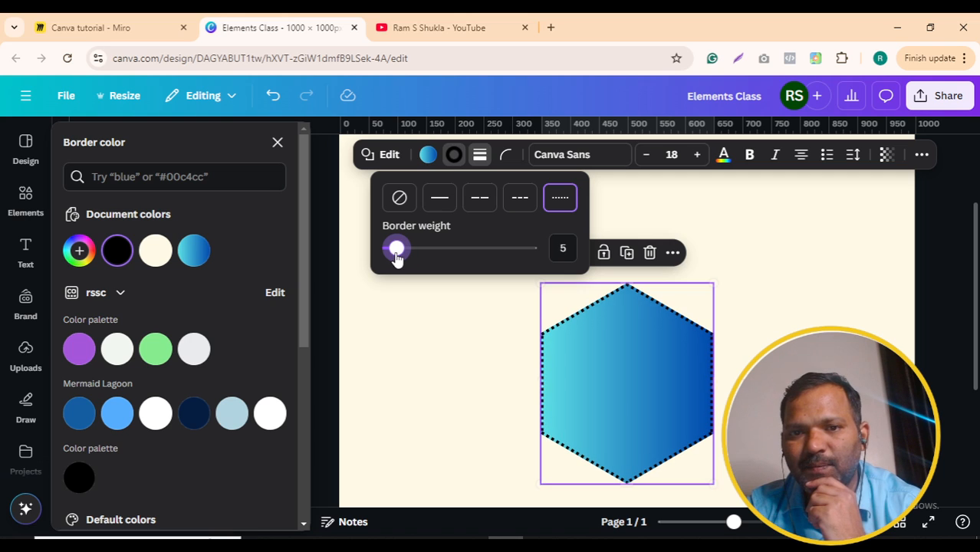
Step: Check the hexagon's corner rounding setting and swap the hexagon for the plain square shape
{"action": "left_click", "coordinate": [509, 161]}
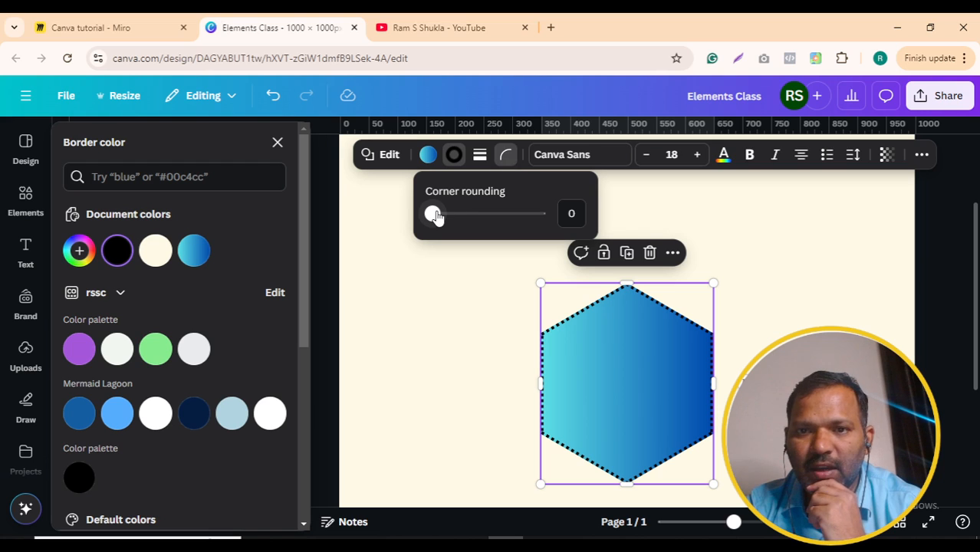
{"action": "left_click", "coordinate": [383, 156]}
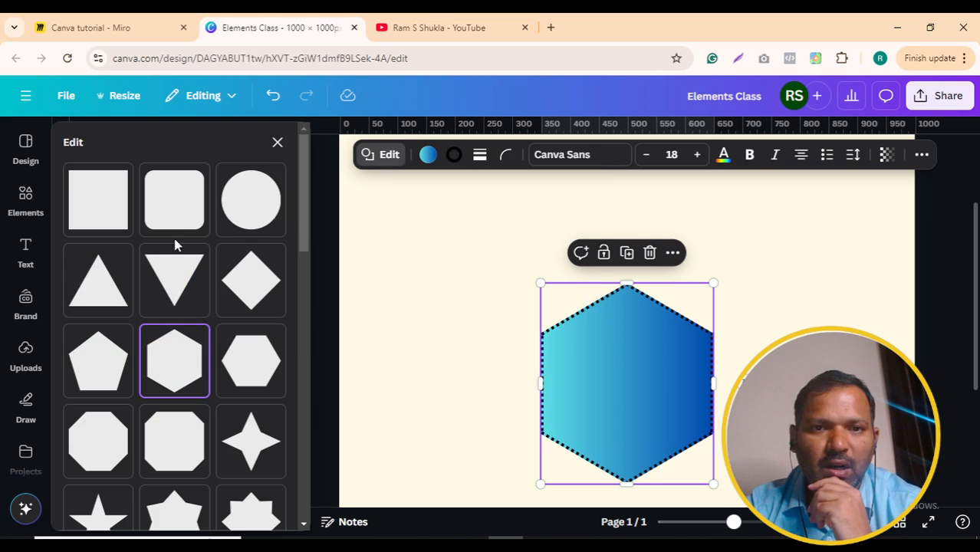
{"action": "left_click", "coordinate": [100, 209]}
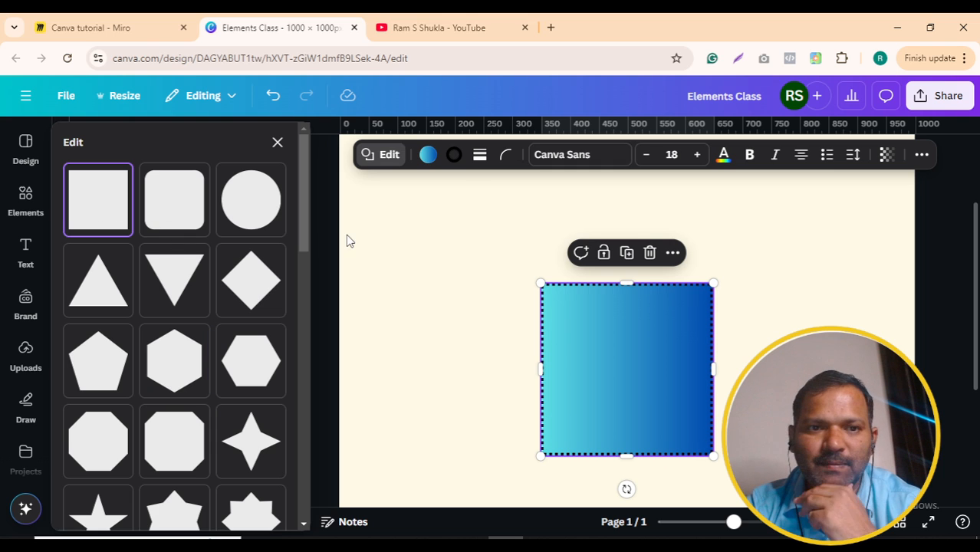
Step: Change the gradient square's border to a solid line and set its corner rounding to 27
{"action": "left_click", "coordinate": [479, 155]}
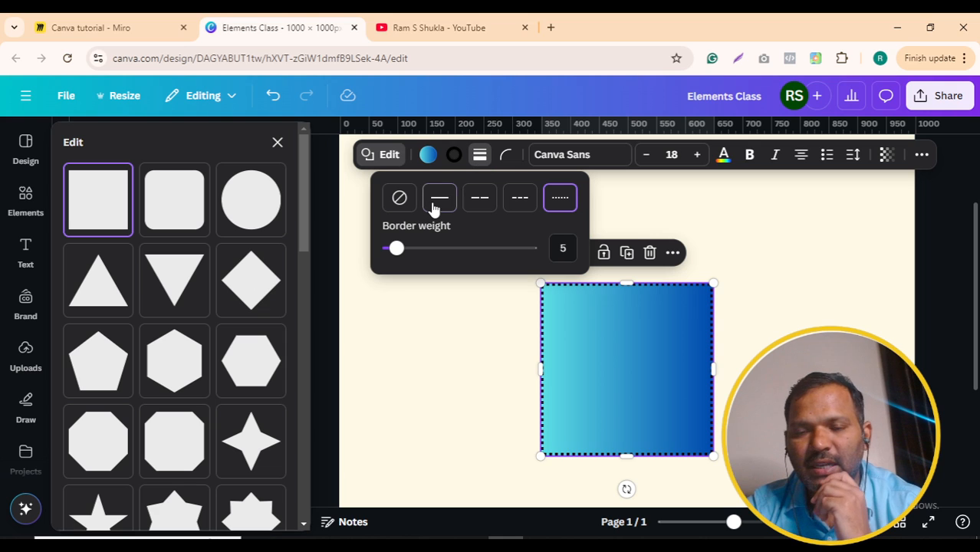
{"action": "left_click", "coordinate": [435, 207]}
{"action": "left_click", "coordinate": [508, 156]}
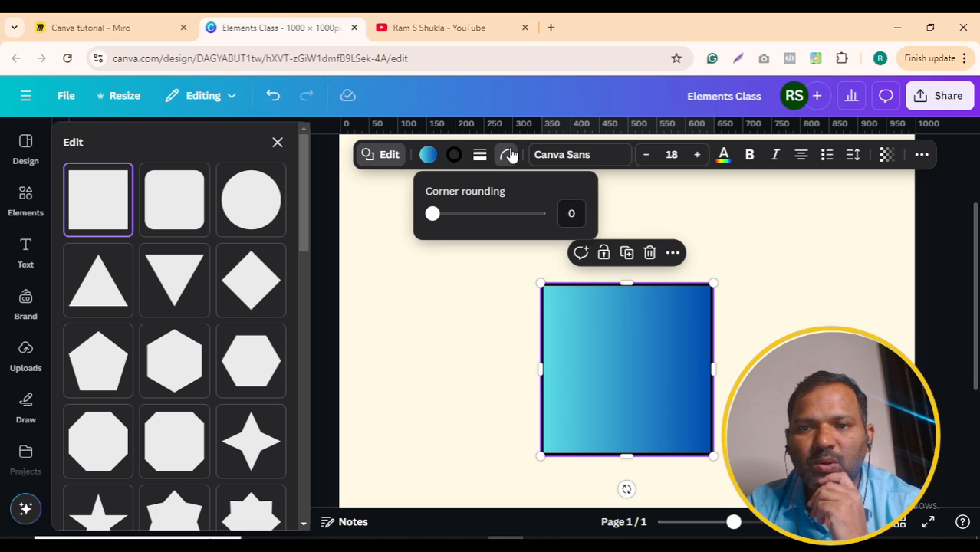
{"action": "left_click_drag", "start_coordinate": [433, 214], "coordinate": [462, 226]}
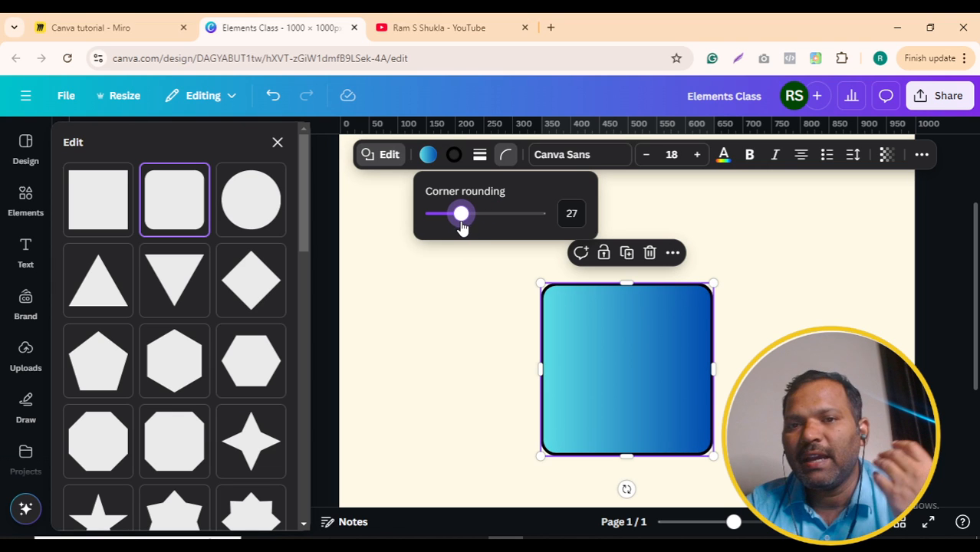
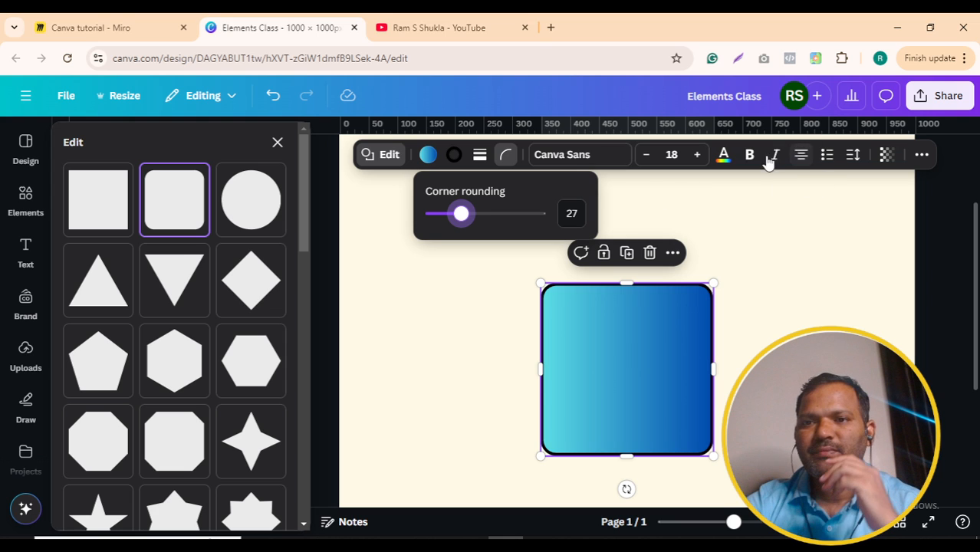
Step: Set the rounded gradient square's transparency to 61
{"action": "left_click", "coordinate": [886, 157]}
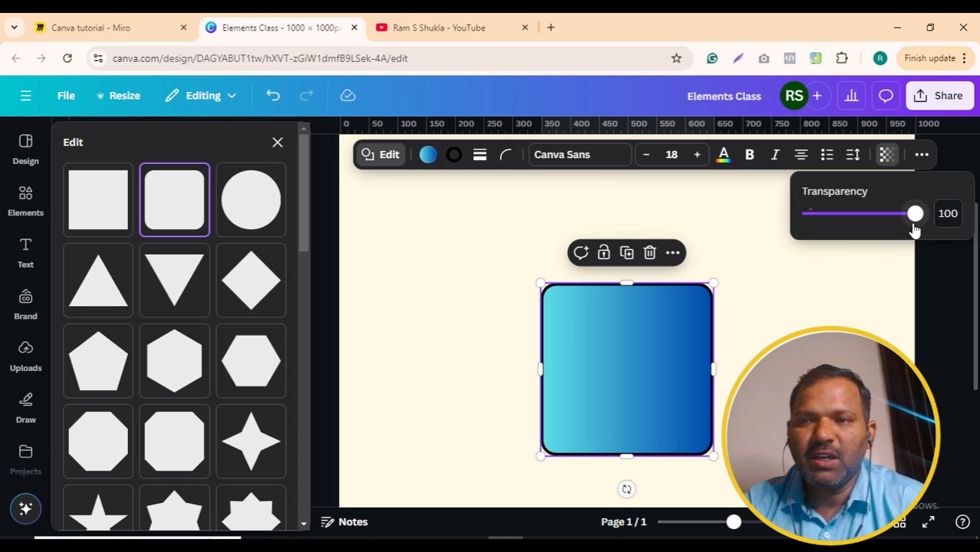
{"action": "left_click_drag", "start_coordinate": [915, 214], "coordinate": [875, 228]}
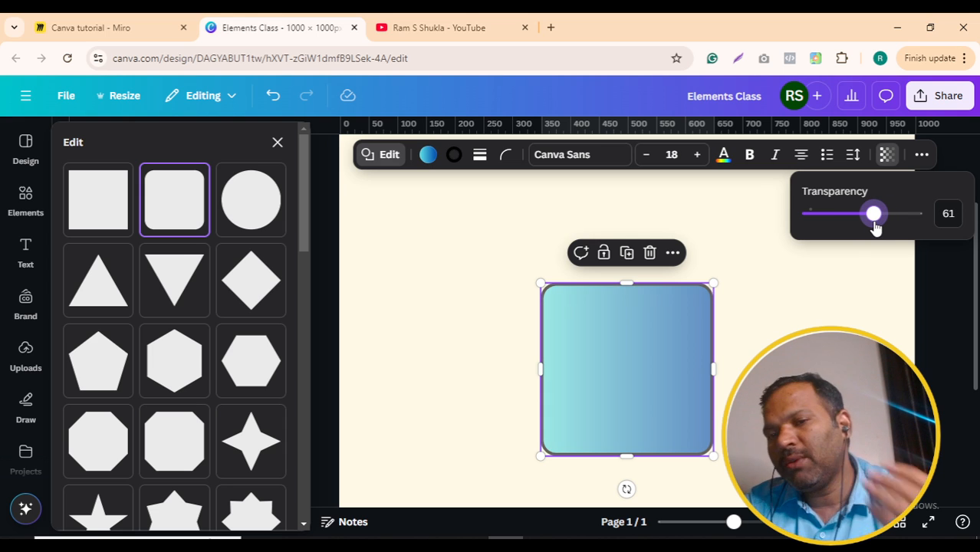
{"action": "left_click", "coordinate": [460, 338]}
Step: Try the cyan-to-blue gradient and the dark Mermaid Lagoon blue as the page background, ending with black
{"action": "left_click", "coordinate": [434, 326]}
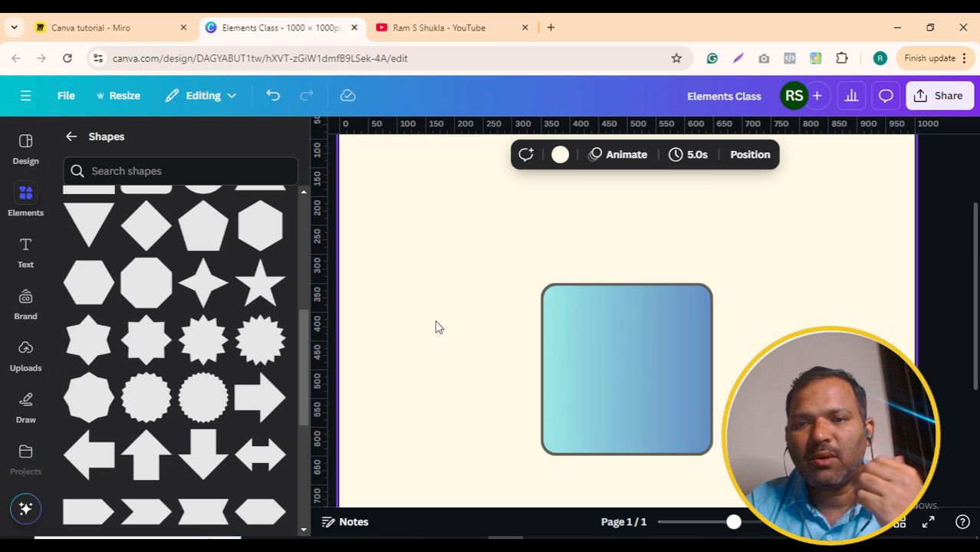
{"action": "left_click", "coordinate": [559, 156]}
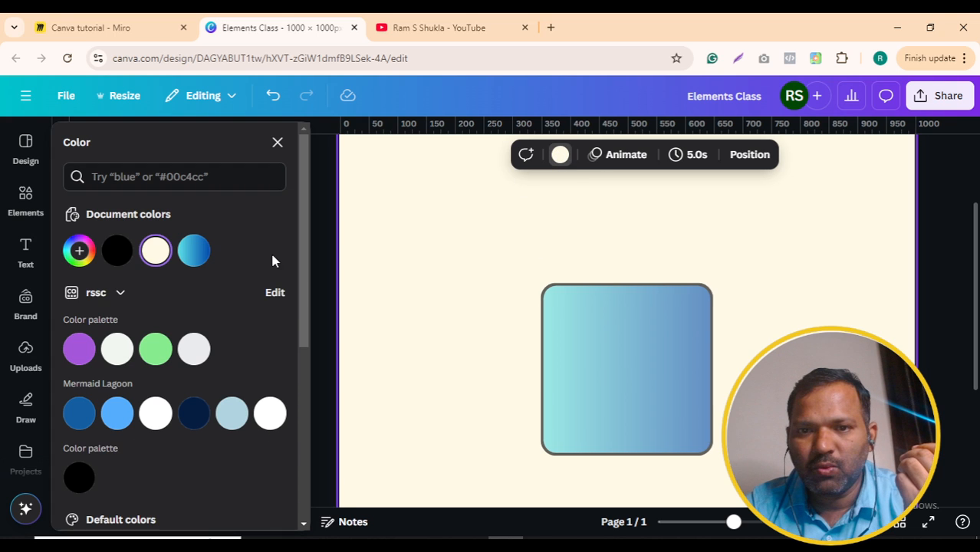
{"action": "left_click", "coordinate": [194, 251]}
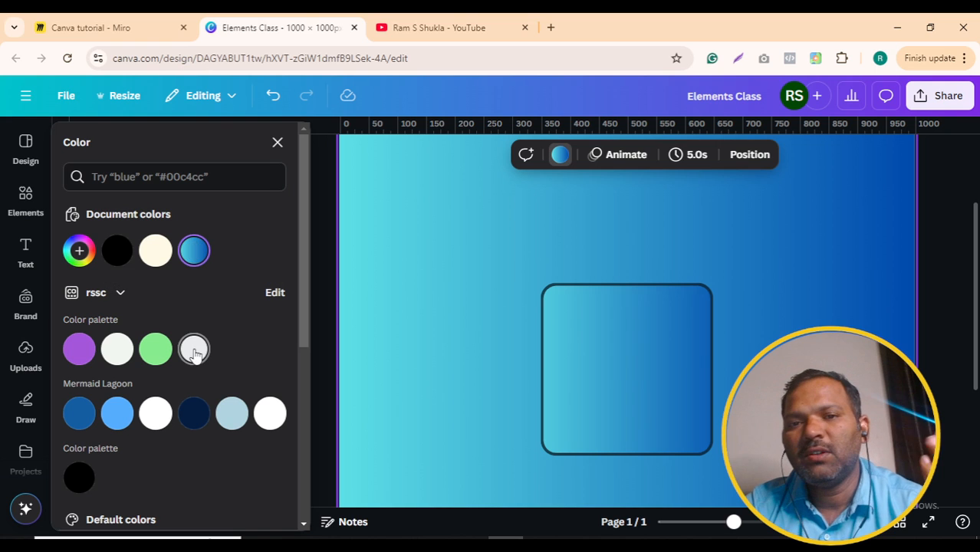
{"action": "left_click", "coordinate": [80, 415]}
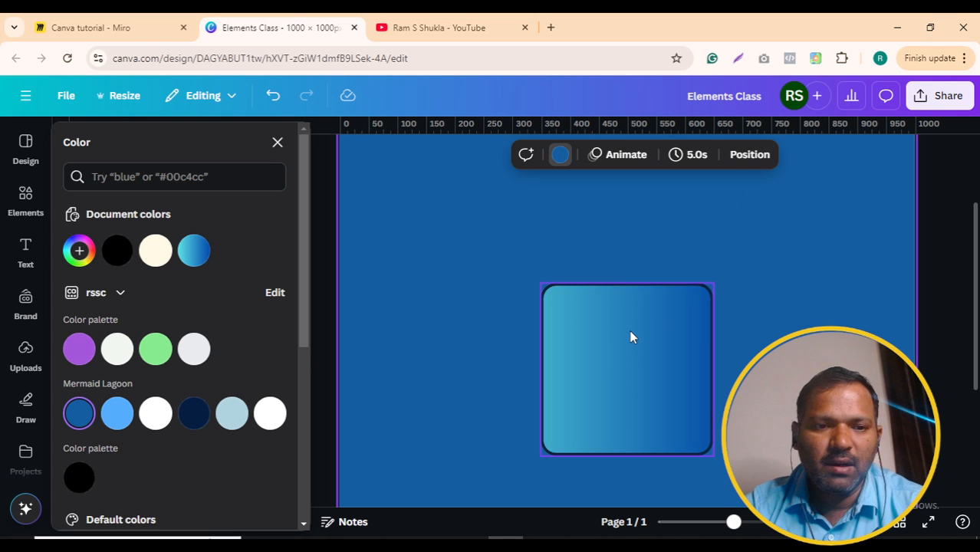
{"action": "left_click", "coordinate": [684, 325]}
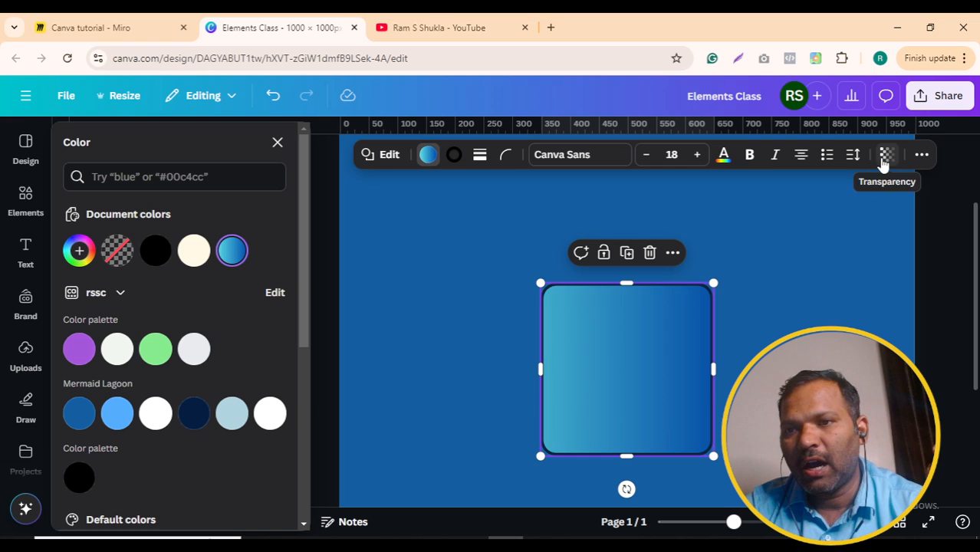
{"action": "left_click", "coordinate": [448, 333]}
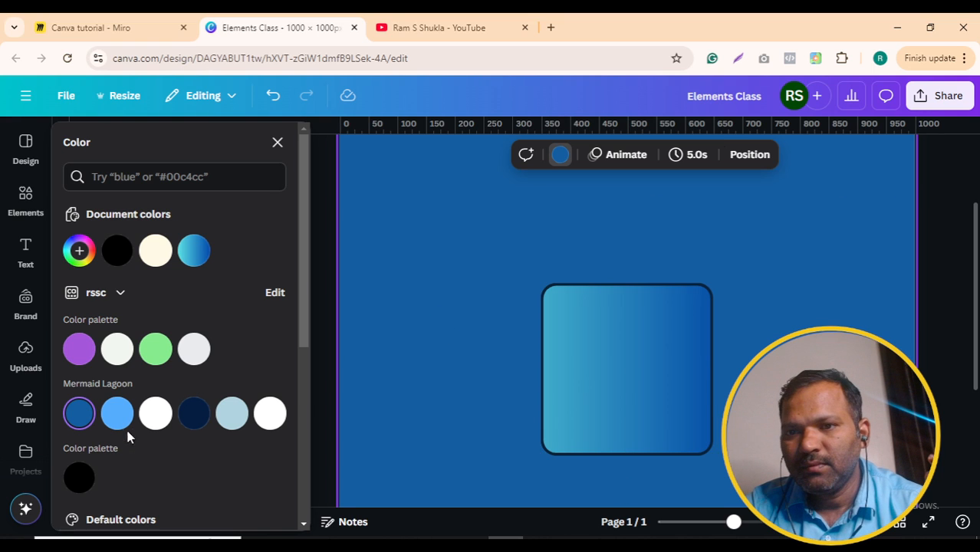
{"action": "left_click", "coordinate": [79, 477]}
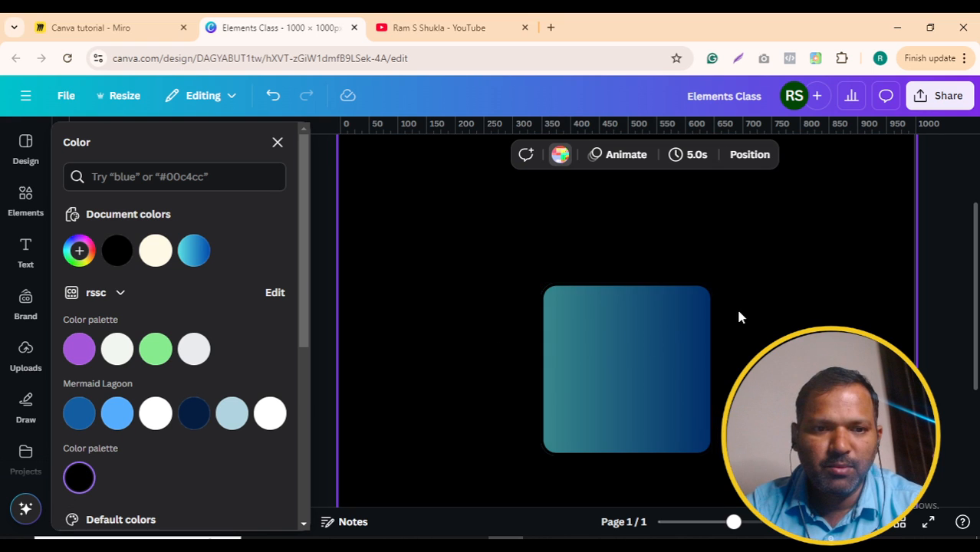
Step: Set the gradient square's transparency to 39 and move the square slightly higher on the page
{"action": "left_click", "coordinate": [670, 358]}
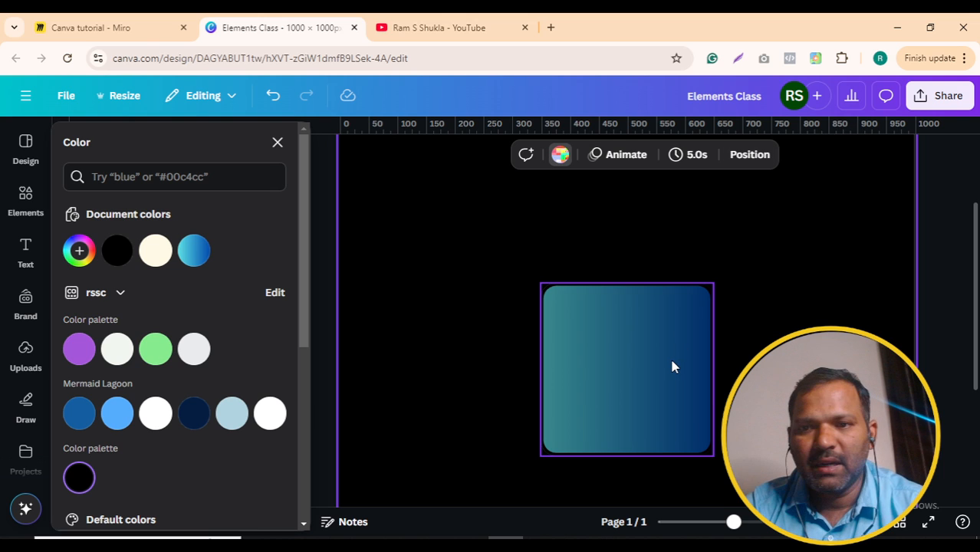
{"action": "left_click", "coordinate": [883, 158]}
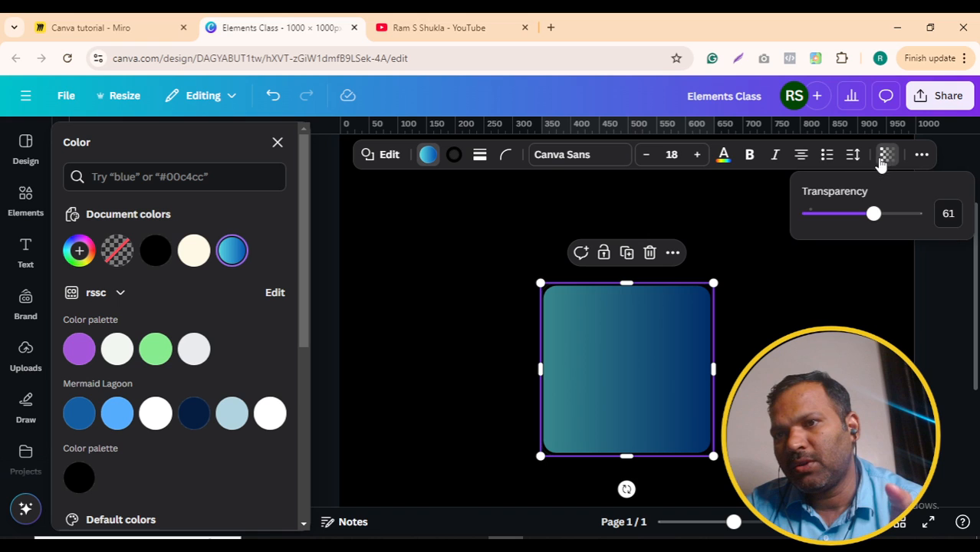
{"action": "left_click_drag", "start_coordinate": [874, 213], "coordinate": [853, 223]}
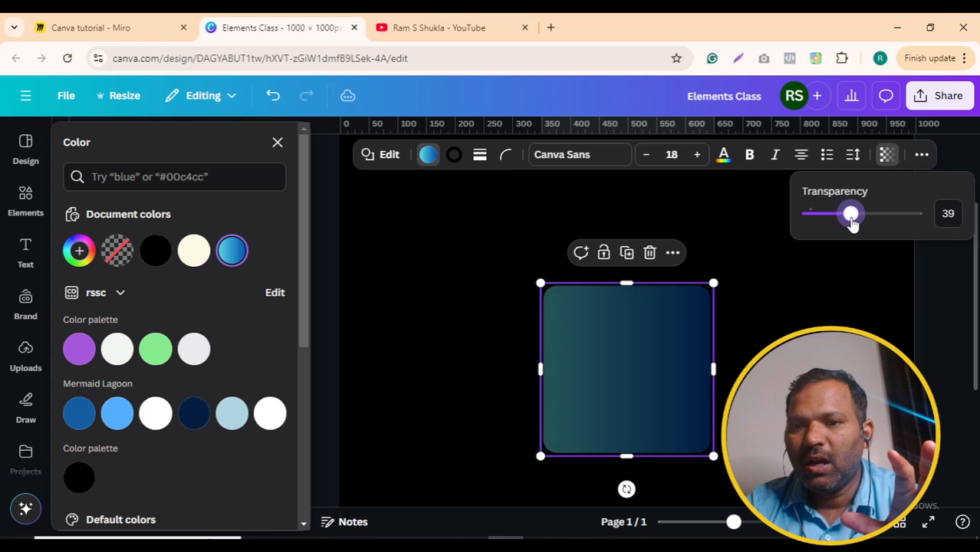
{"action": "left_click", "coordinate": [763, 335]}
{"action": "left_click_drag", "start_coordinate": [642, 343], "coordinate": [644, 294]}
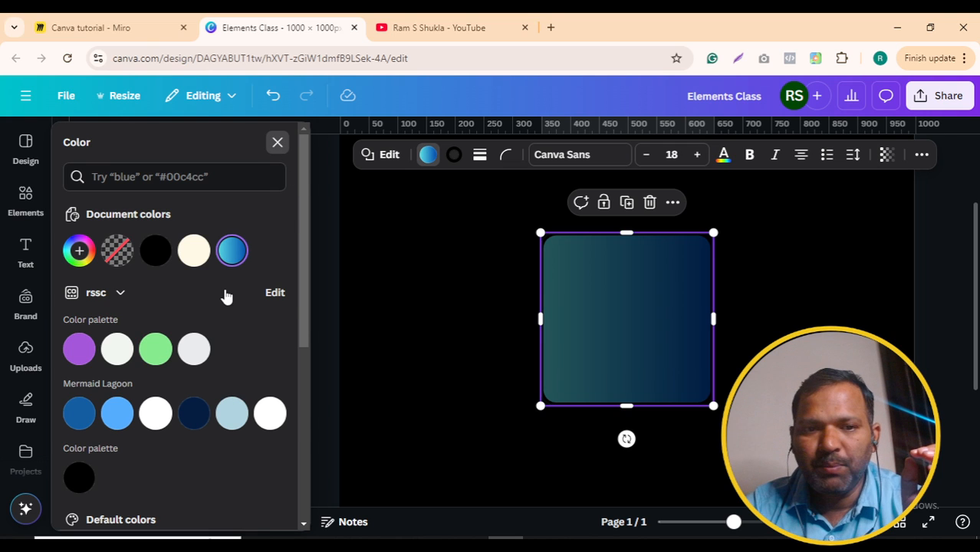
Step: Add the twelve-pointed starburst shape and move it so it overlaps the gradient square's lower-left part
{"action": "left_click", "coordinate": [208, 345]}
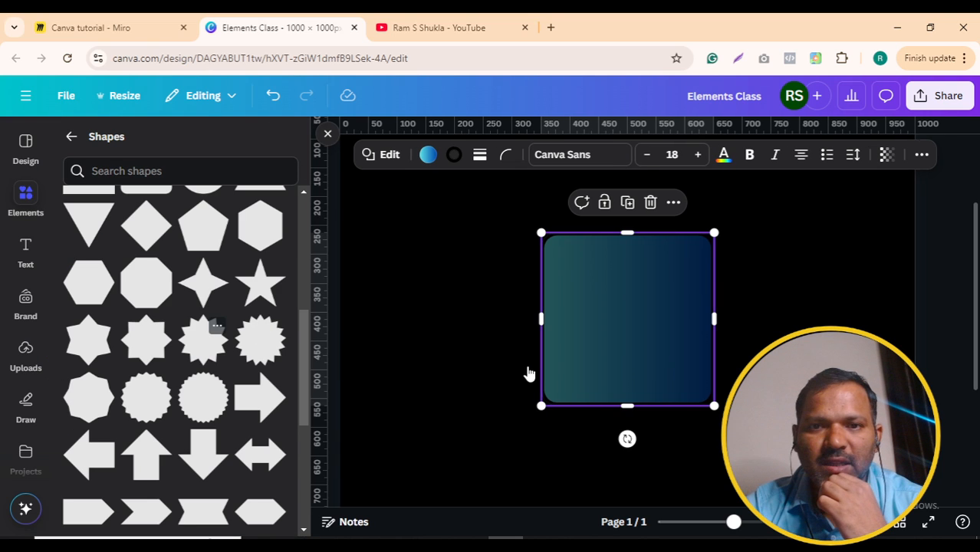
{"action": "key", "text": "Escape"}
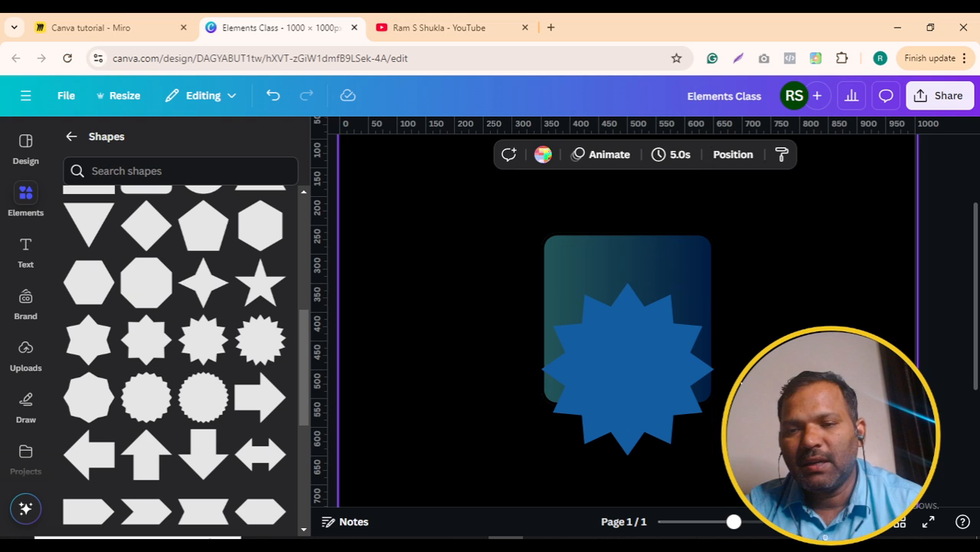
{"action": "left_click_drag", "start_coordinate": [649, 371], "coordinate": [565, 348]}
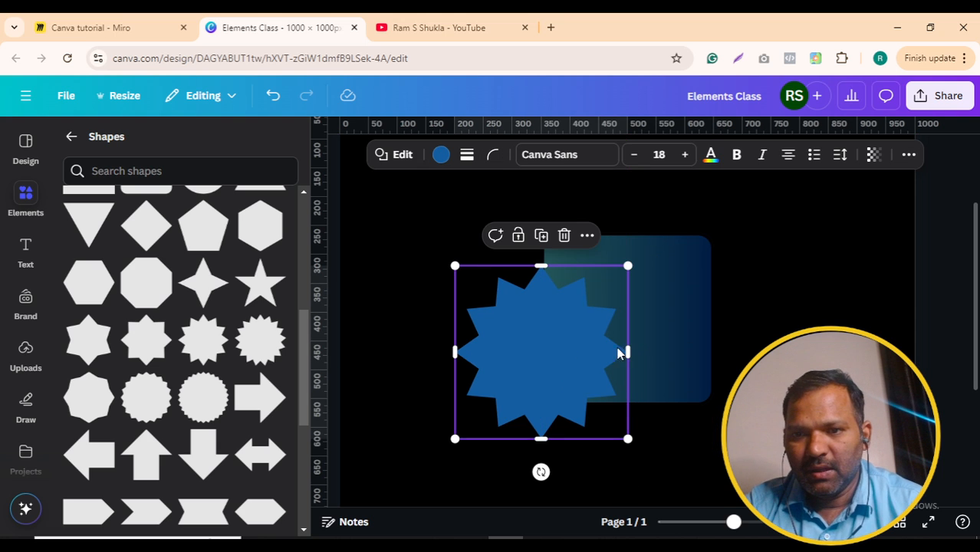
Step: Try a transparency of 58 on the blue starburst, then restore it to 100
{"action": "left_click", "coordinate": [874, 155]}
{"action": "left_click_drag", "start_coordinate": [907, 222], "coordinate": [865, 228]}
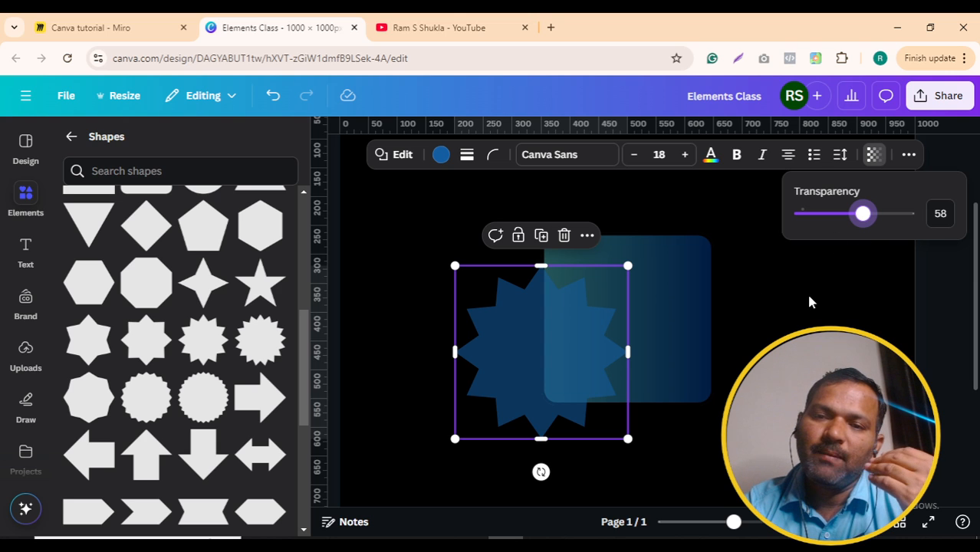
{"action": "left_click_drag", "start_coordinate": [865, 221], "coordinate": [928, 234]}
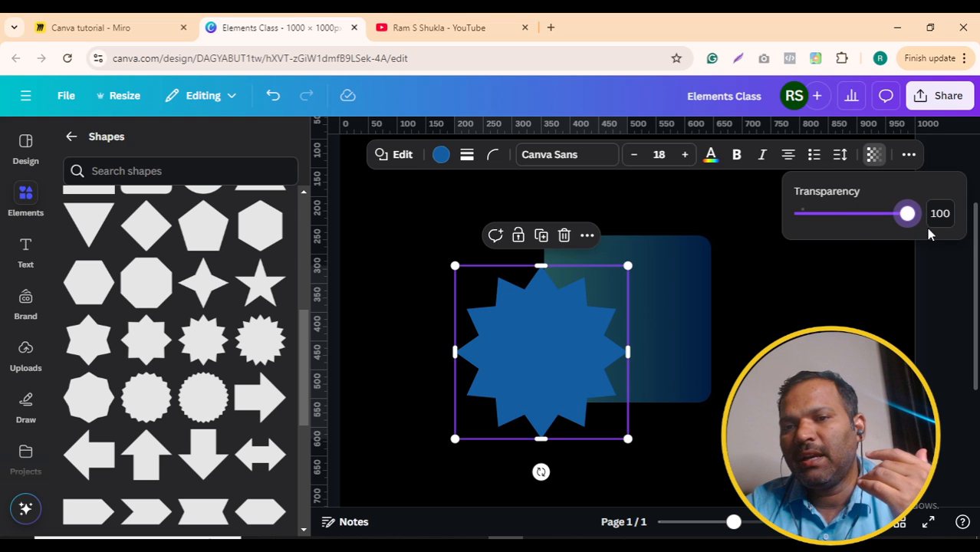
Step: Restore the gradient square to full opacity and move it to the right, clear of the starburst
{"action": "left_click", "coordinate": [673, 281]}
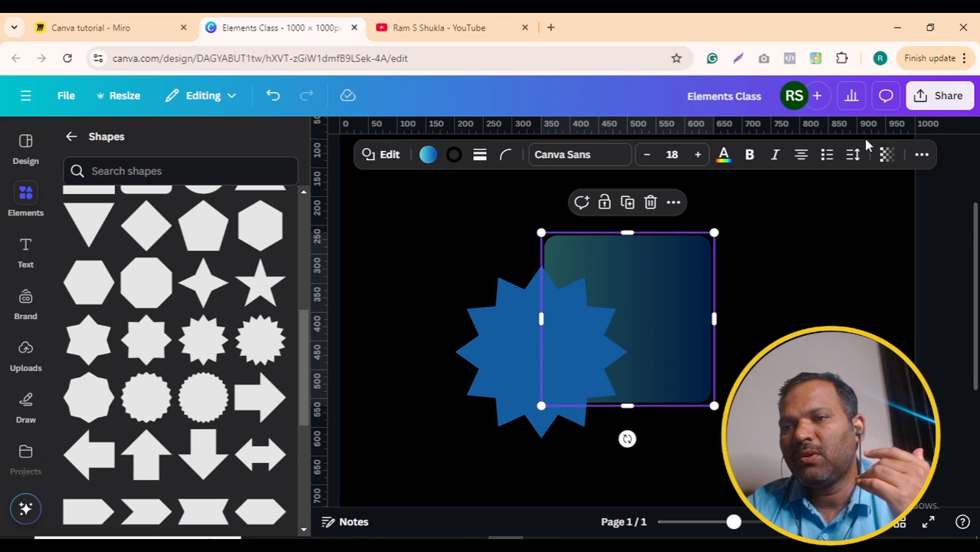
{"action": "left_click", "coordinate": [885, 158]}
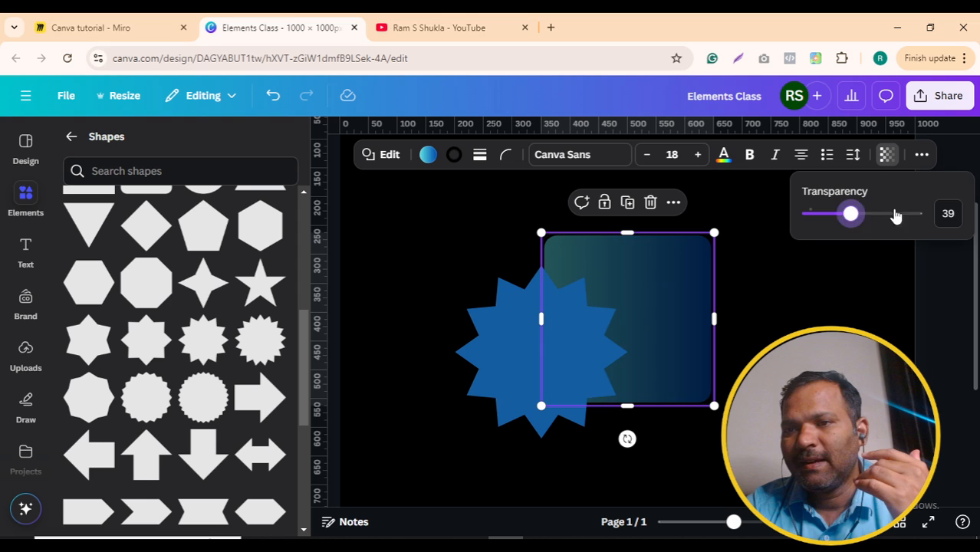
{"action": "left_click_drag", "start_coordinate": [853, 214], "coordinate": [918, 215]}
{"action": "left_click", "coordinate": [922, 158]}
{"action": "left_click", "coordinate": [922, 157]}
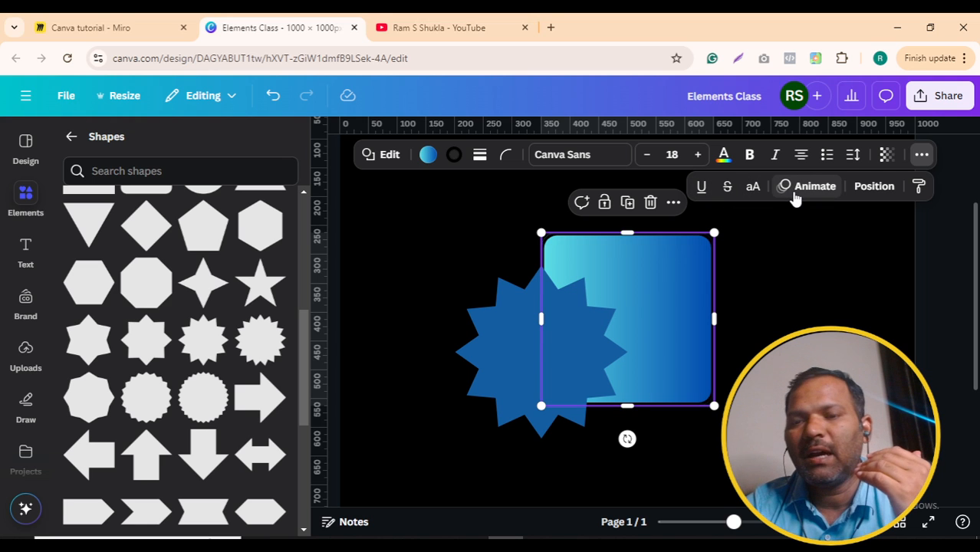
{"action": "left_click", "coordinate": [739, 348]}
{"action": "left_click_drag", "start_coordinate": [668, 289], "coordinate": [766, 287]}
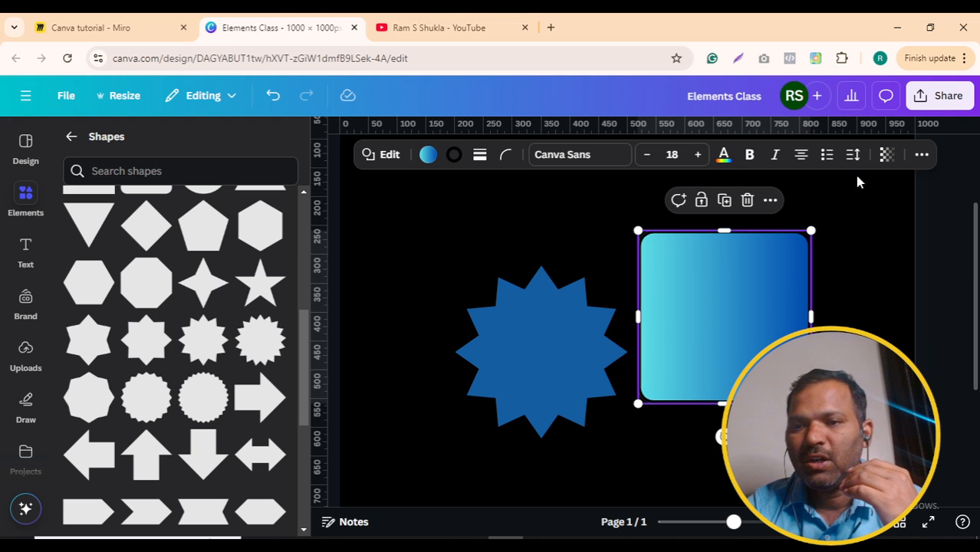
Step: Apply the Pan animation on enter to the gradient square and set its direction to leftward
{"action": "left_click", "coordinate": [921, 156]}
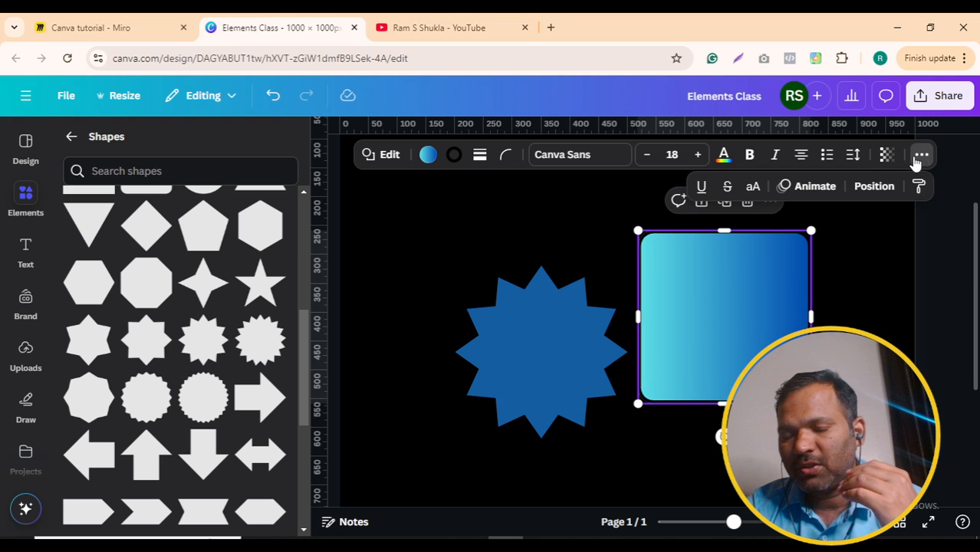
{"action": "left_click", "coordinate": [832, 190]}
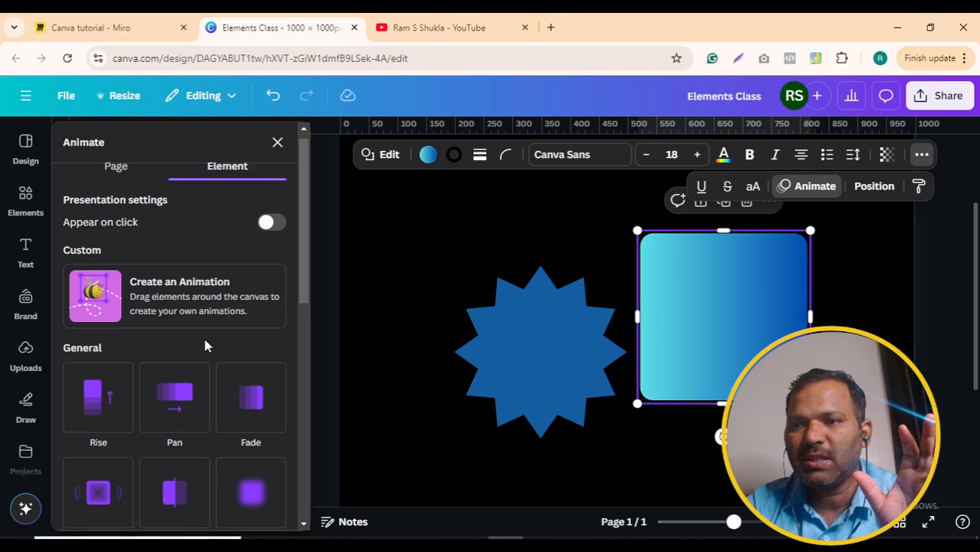
{"action": "scroll", "coordinate": [206, 345], "scroll_direction": "down", "scroll_amount": 1}
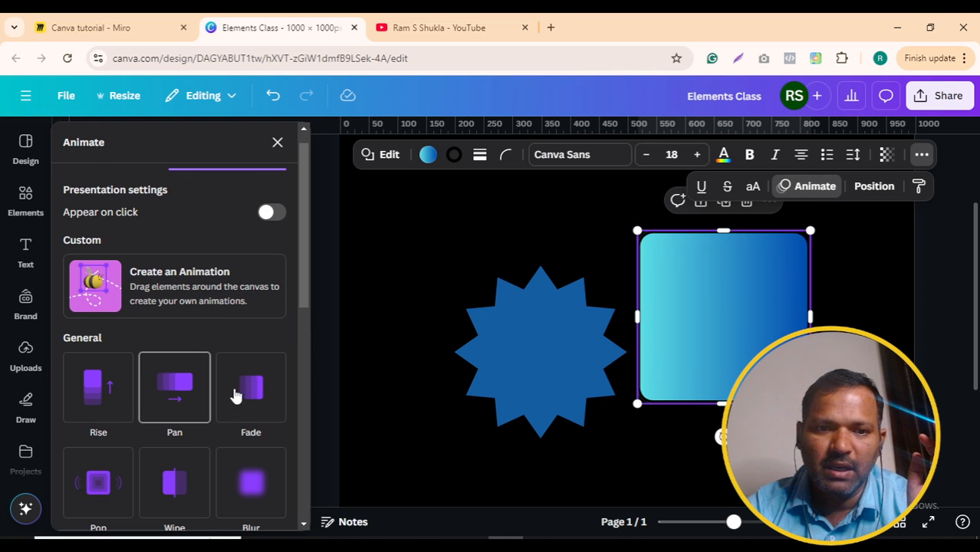
{"action": "left_click", "coordinate": [193, 400]}
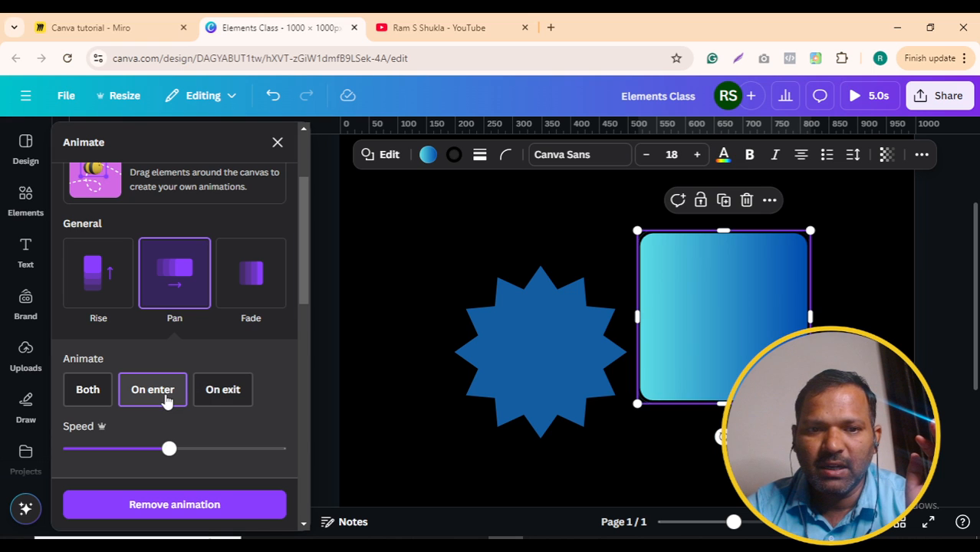
{"action": "scroll", "coordinate": [165, 412], "scroll_direction": "down", "scroll_amount": 3}
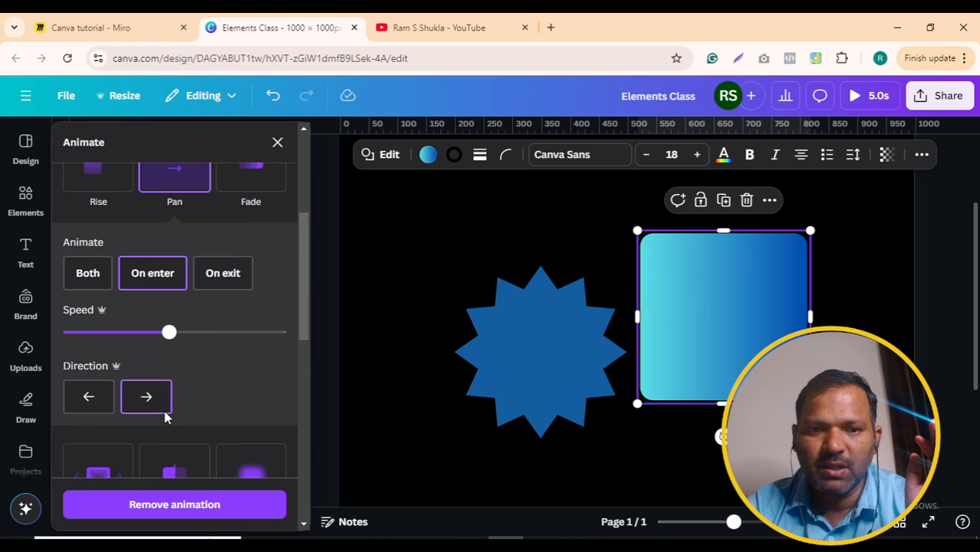
{"action": "scroll", "coordinate": [165, 414], "scroll_direction": "down", "scroll_amount": 1}
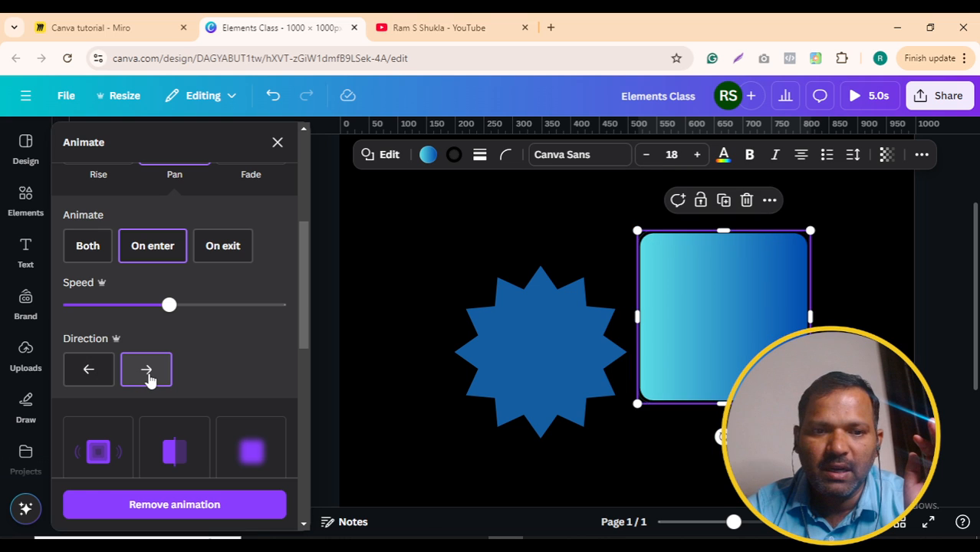
{"action": "left_click", "coordinate": [93, 377]}
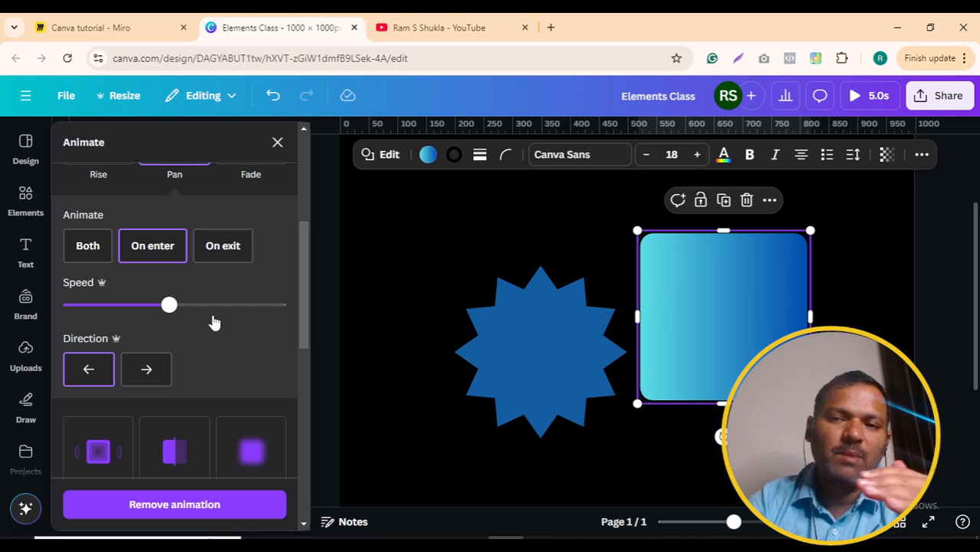
Step: Apply the Rotate add-on effect to the blue starburst
{"action": "scroll", "coordinate": [214, 323], "scroll_direction": "down", "scroll_amount": 1}
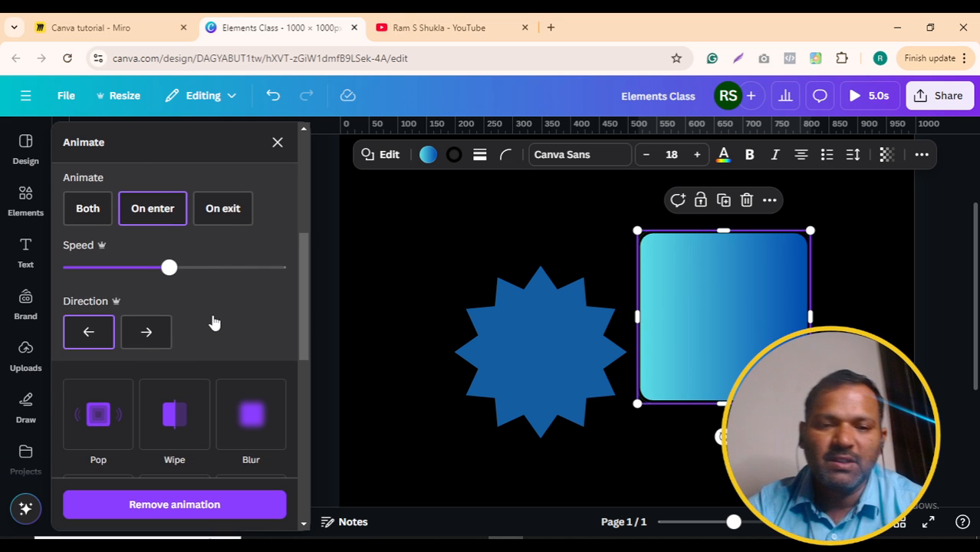
{"action": "left_click", "coordinate": [546, 345]}
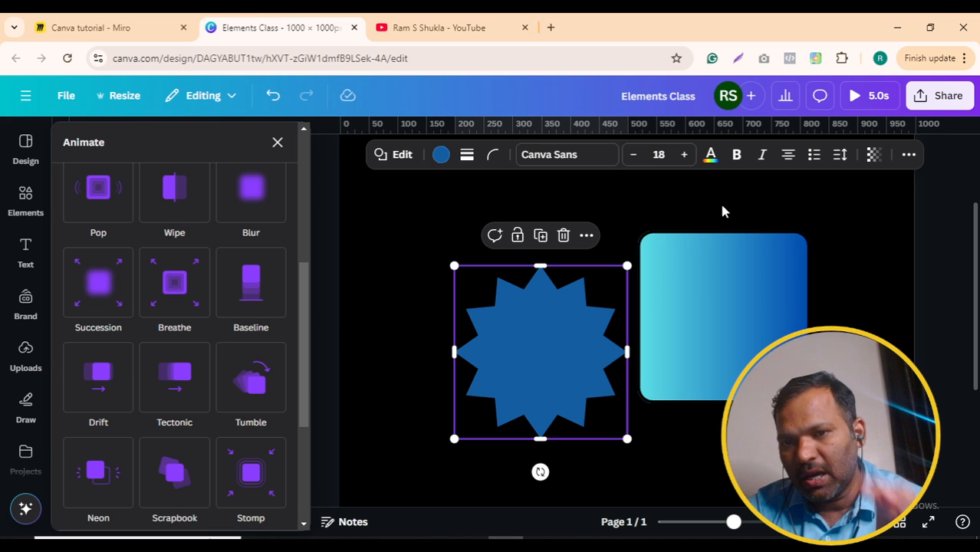
{"action": "left_click", "coordinate": [908, 156]}
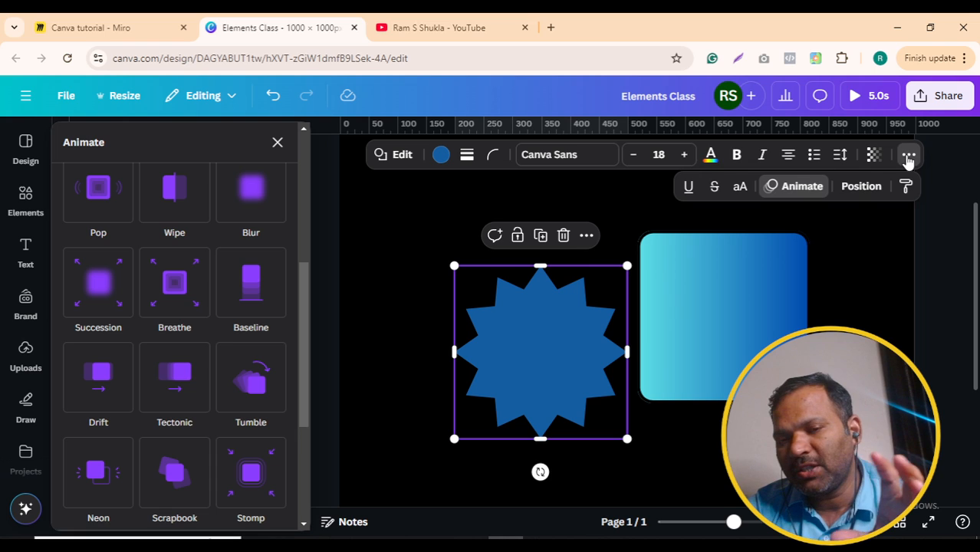
{"action": "left_click", "coordinate": [801, 187]}
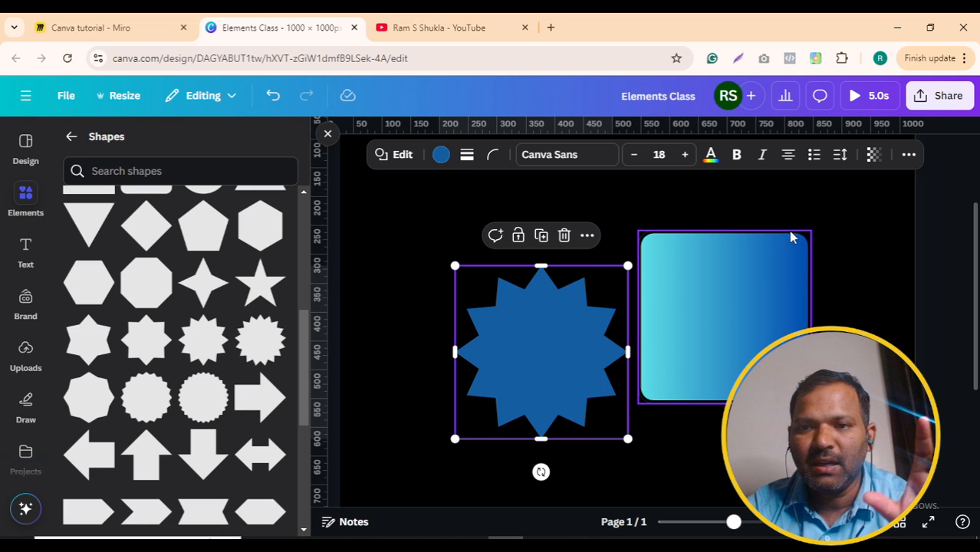
{"action": "left_click", "coordinate": [908, 154]}
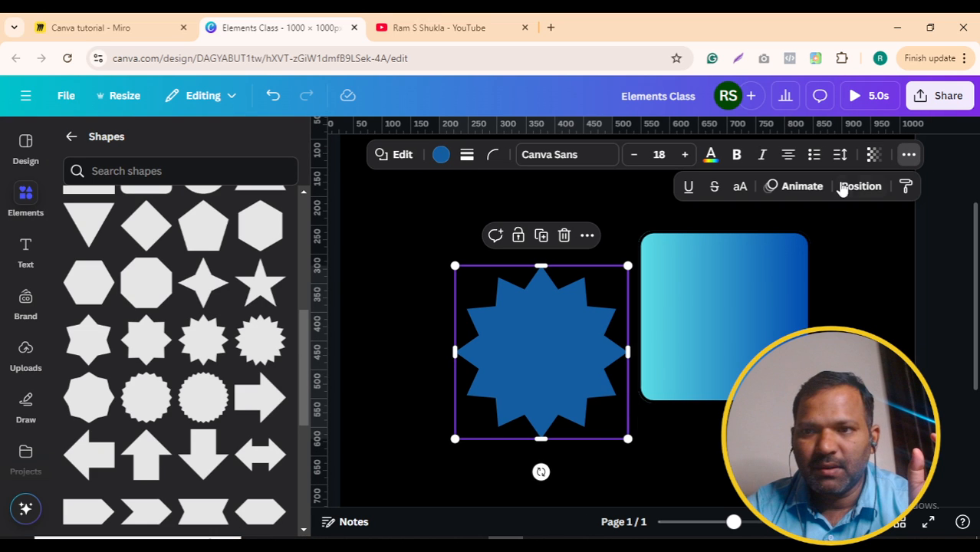
{"action": "left_click", "coordinate": [805, 195]}
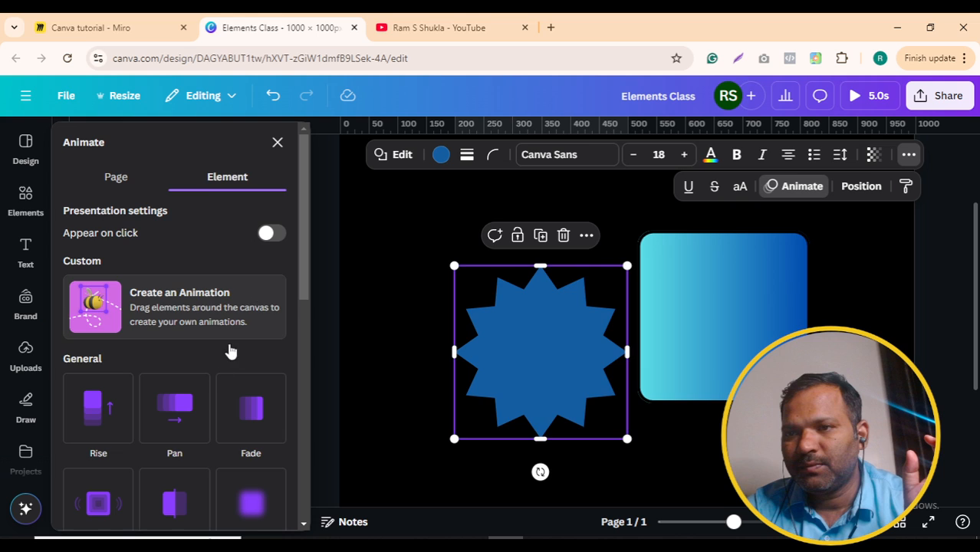
{"action": "scroll", "coordinate": [218, 388], "scroll_direction": "down", "scroll_amount": 4}
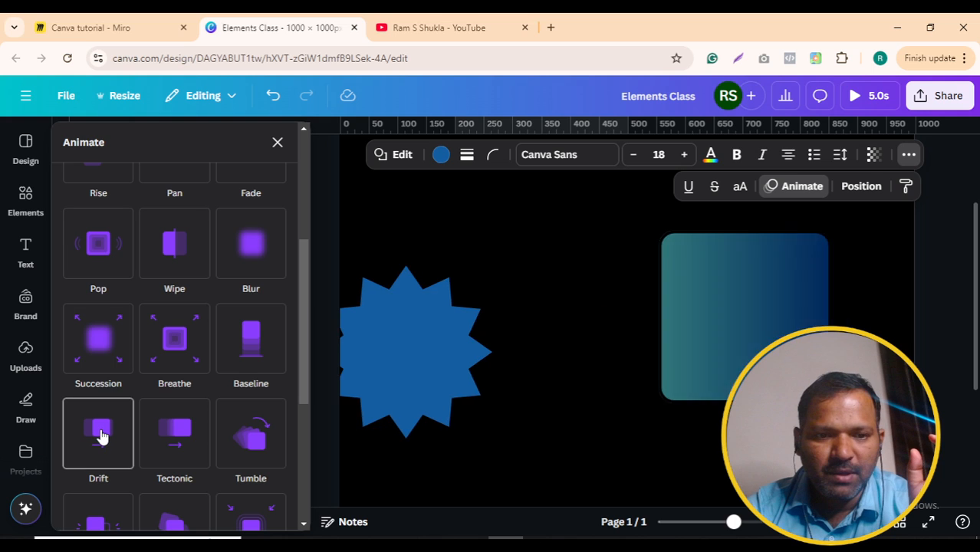
{"action": "scroll", "coordinate": [99, 437], "scroll_direction": "down", "scroll_amount": 4}
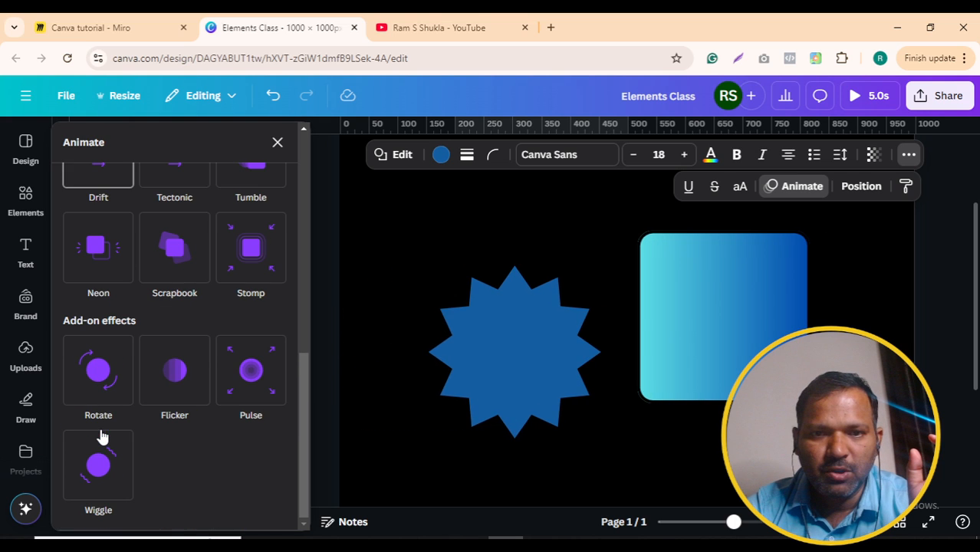
{"action": "left_click", "coordinate": [99, 376]}
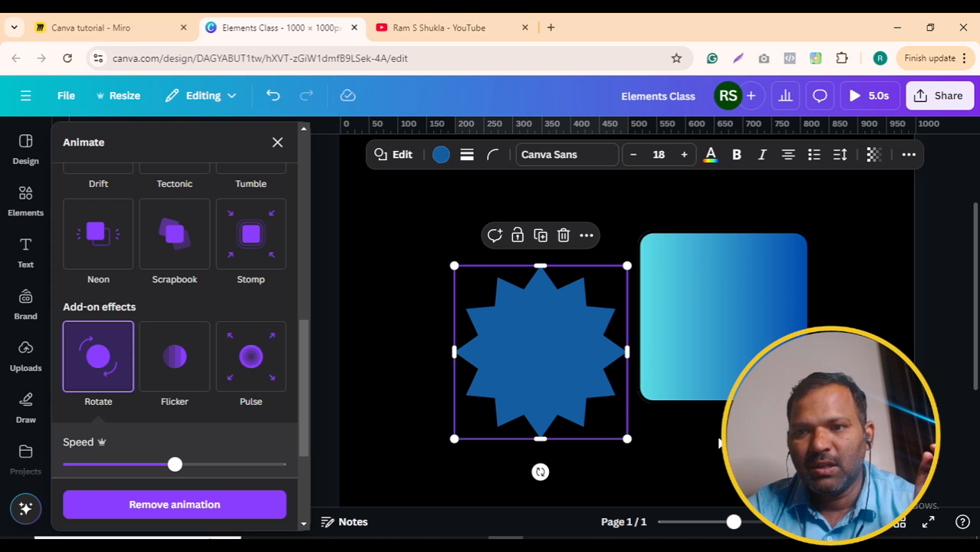
Step: Preview the page's animations in playback, then close the preview and the animation settings
{"action": "left_click", "coordinate": [720, 443]}
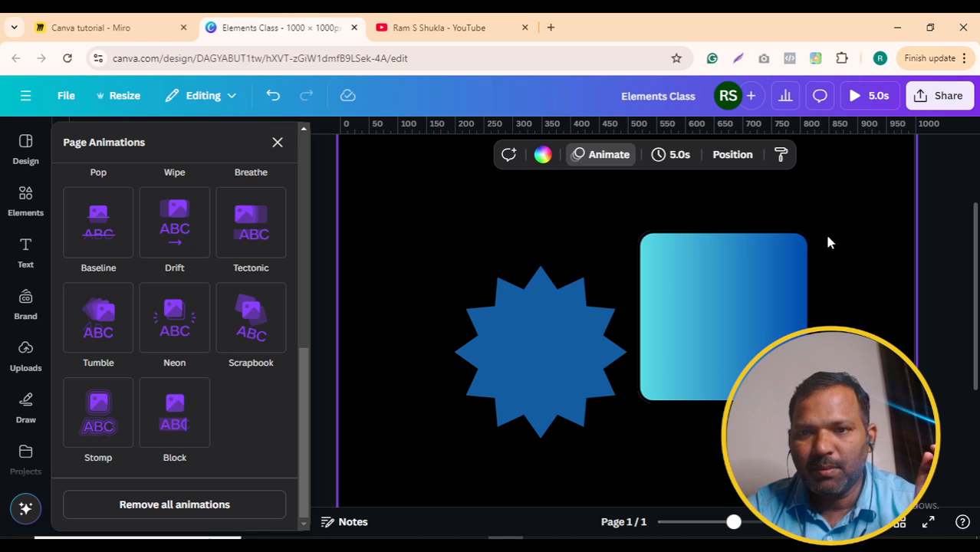
{"action": "left_click", "coordinate": [856, 97]}
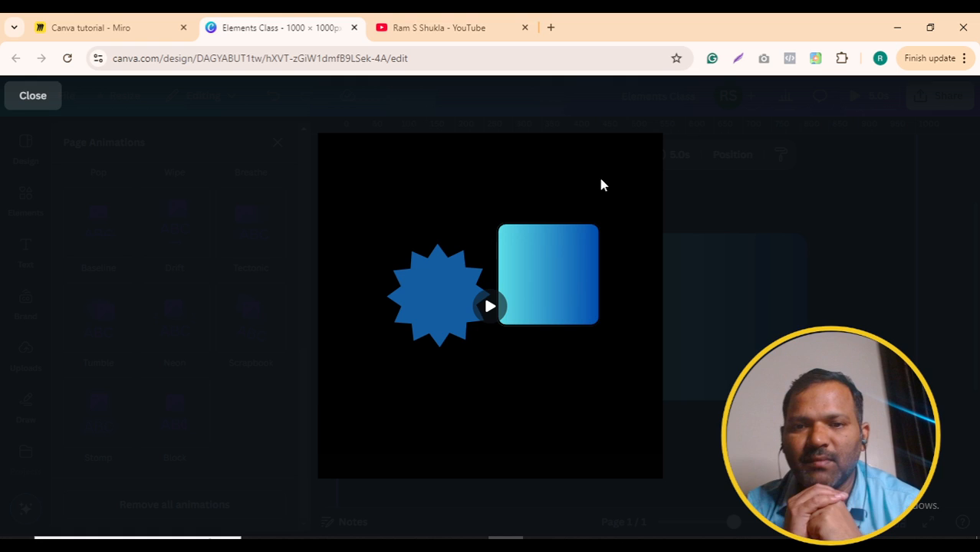
{"action": "key", "text": "Escape"}
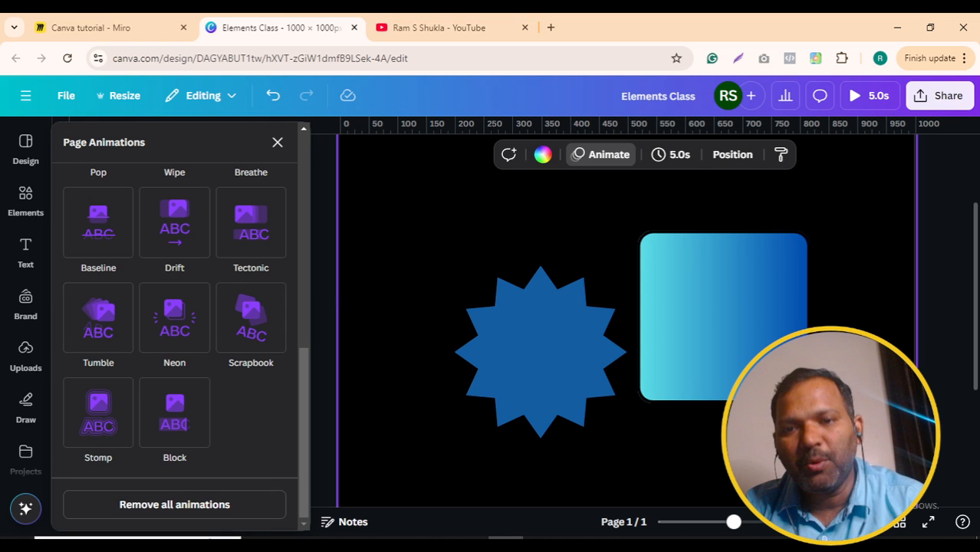
{"action": "left_click", "coordinate": [279, 146]}
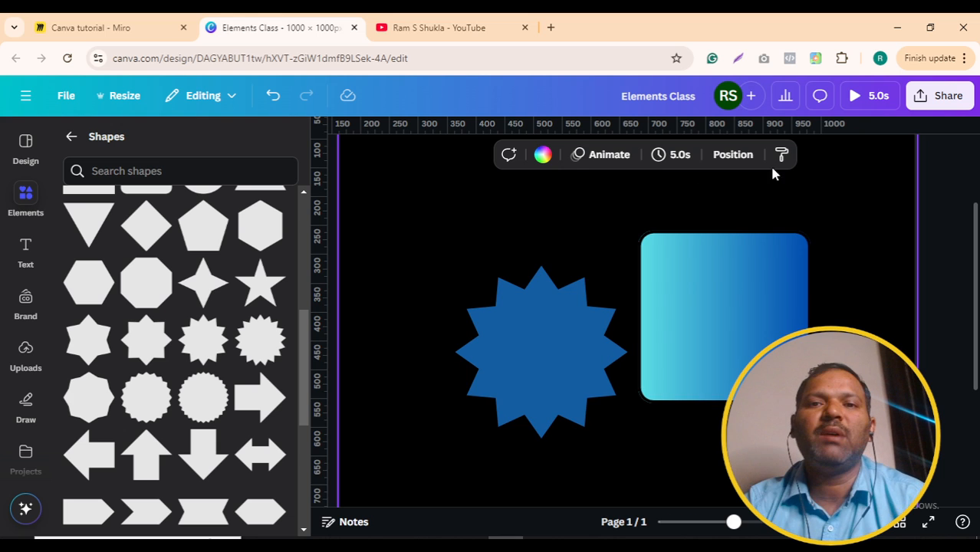
Step: Open the position settings for the blue starburst and add the gradient square to the selection
{"action": "left_click", "coordinate": [577, 336]}
{"action": "left_click", "coordinate": [908, 154]}
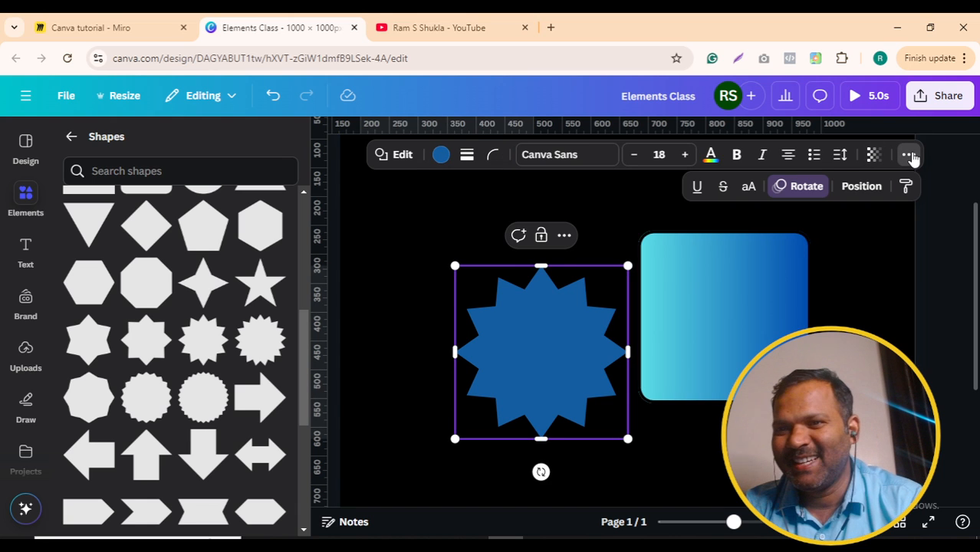
{"action": "left_click", "coordinate": [860, 187]}
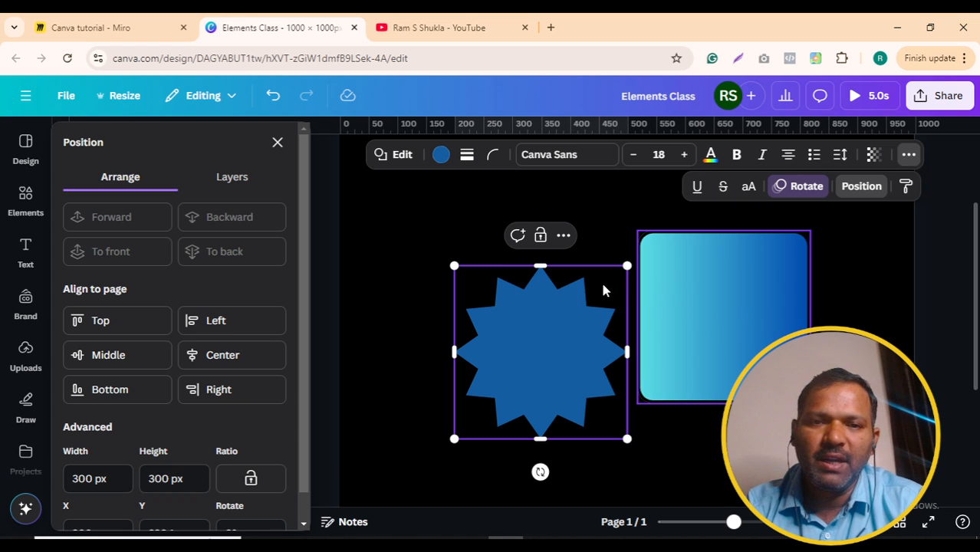
{"action": "left_click", "coordinate": [726, 288], "text": "shift"}
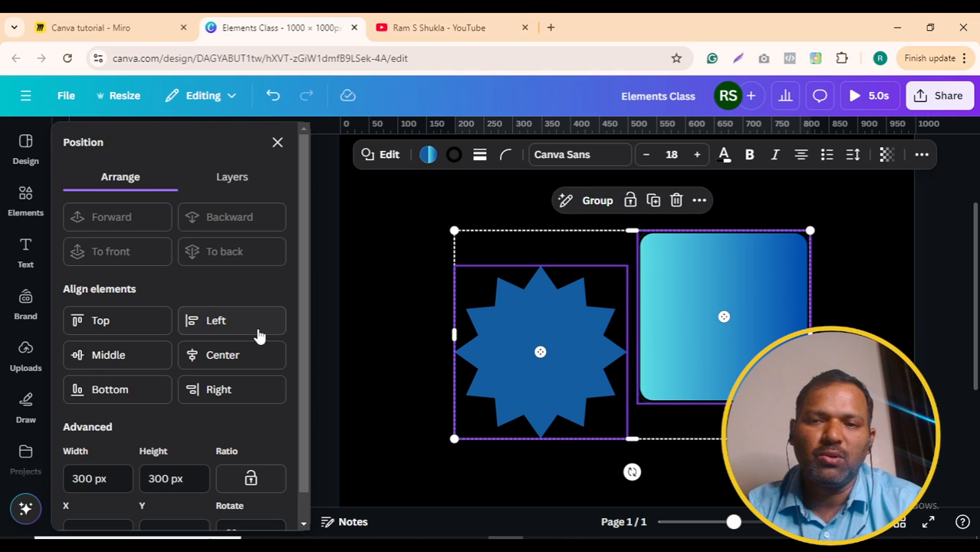
Step: Try aligning the starburst and gradient square to Top and then Left, and undo both alignments
{"action": "left_click", "coordinate": [129, 322]}
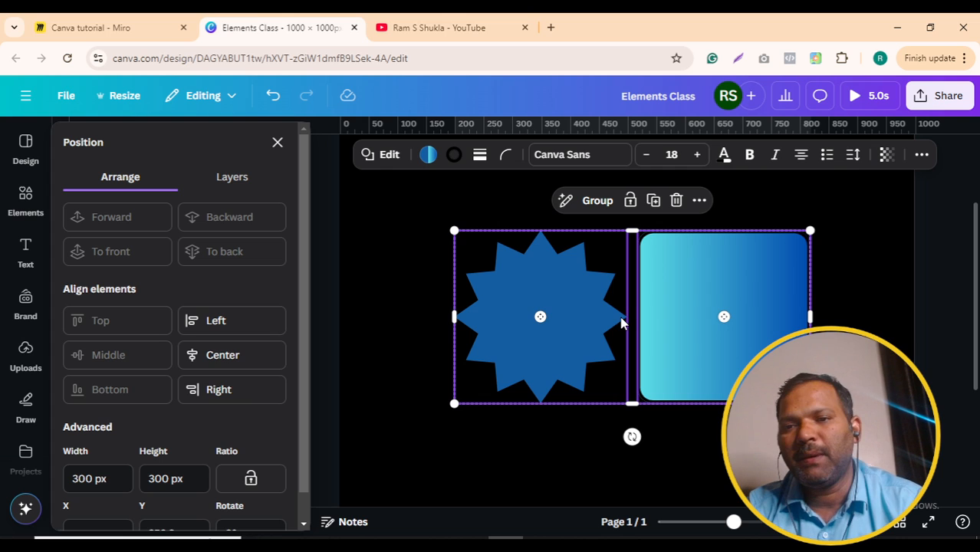
{"action": "left_click", "coordinate": [253, 322]}
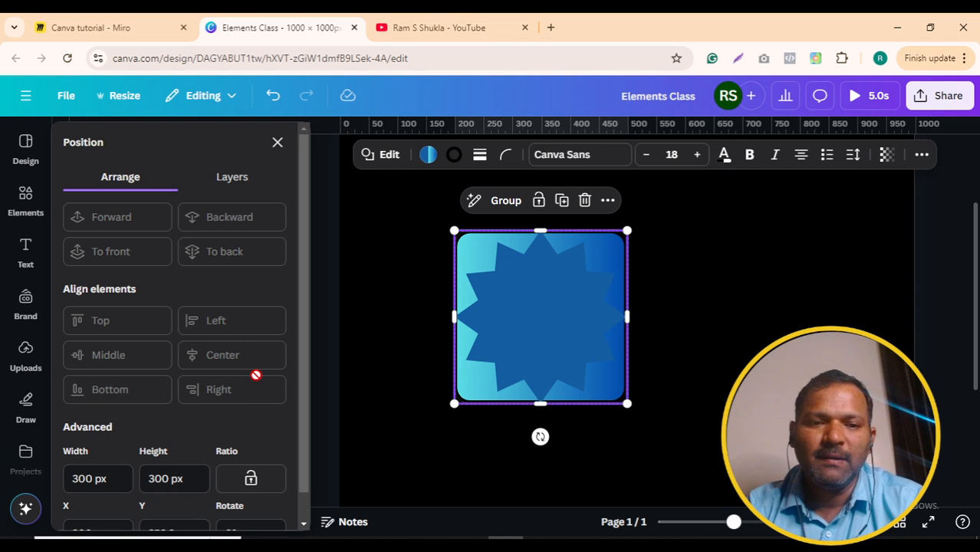
{"action": "key", "text": "ctrl+z"}
{"action": "key", "text": "ctrl+z"}
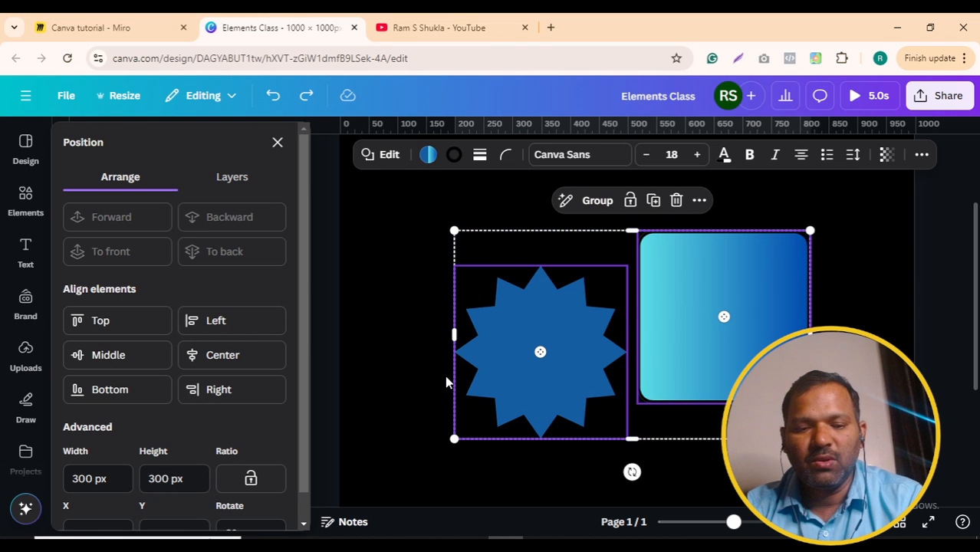
Step: Try aligning the starburst and gradient square to Middle and then Center, and undo both alignments
{"action": "left_click", "coordinate": [135, 358]}
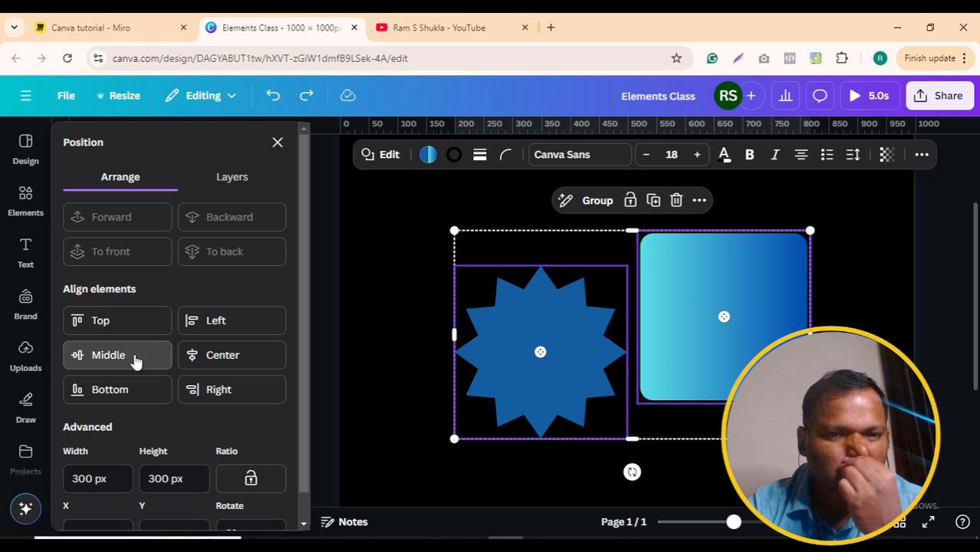
{"action": "left_click", "coordinate": [227, 359]}
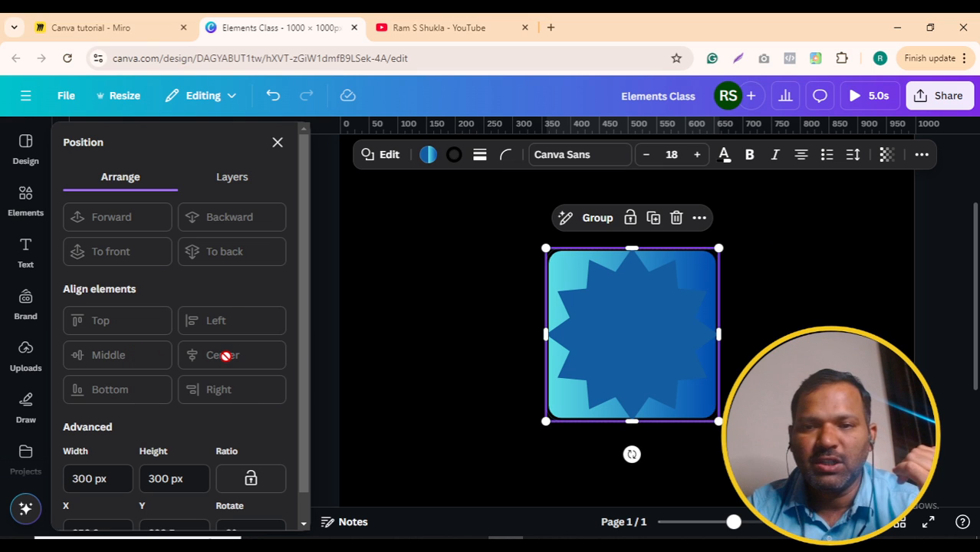
{"action": "key", "text": "ctrl+z"}
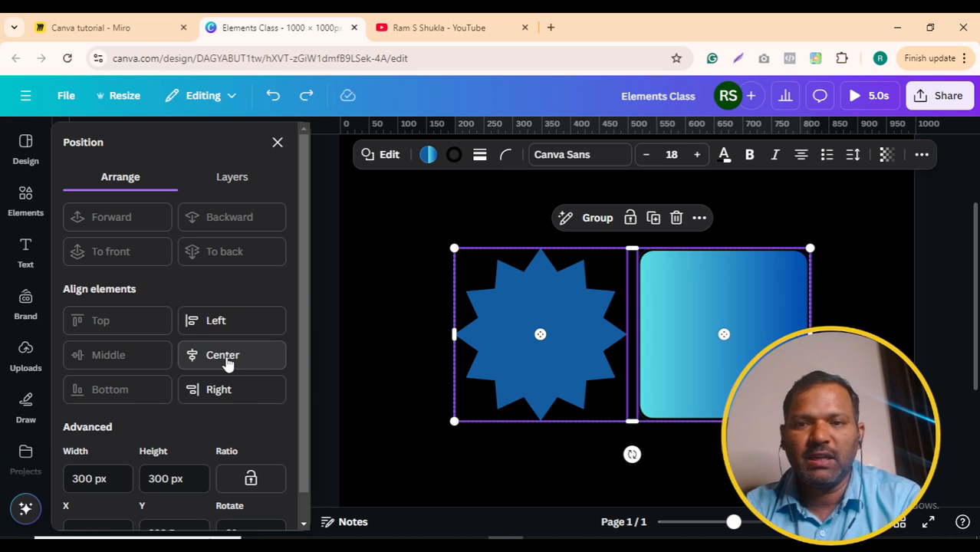
{"action": "key", "text": "ctrl+z"}
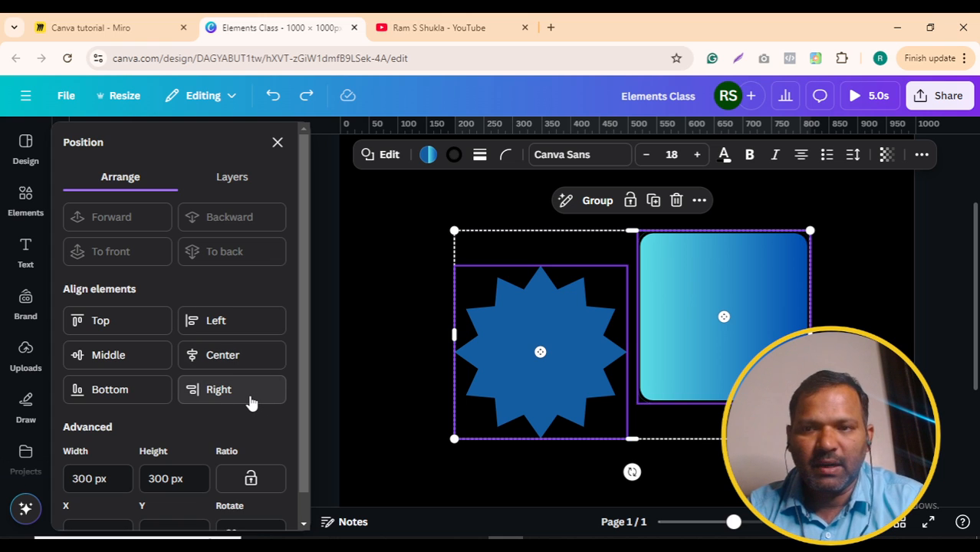
Step: Move the starburst so it overlaps the gradient square's lower-left part, and reorder the layers to put the square above the starburst
{"action": "scroll", "coordinate": [241, 376], "scroll_direction": "down", "scroll_amount": 1}
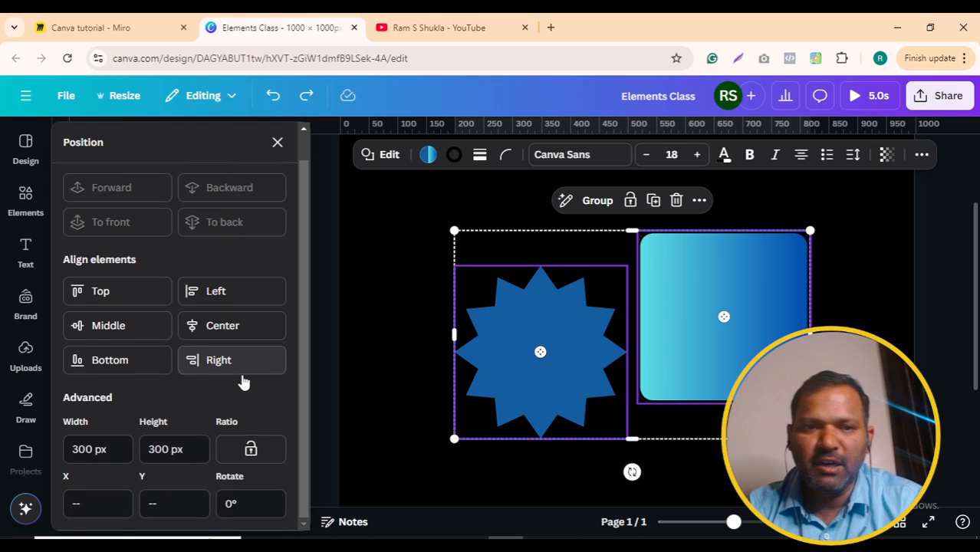
{"action": "scroll", "coordinate": [242, 380], "scroll_direction": "up", "scroll_amount": 1}
{"action": "left_click", "coordinate": [240, 187]}
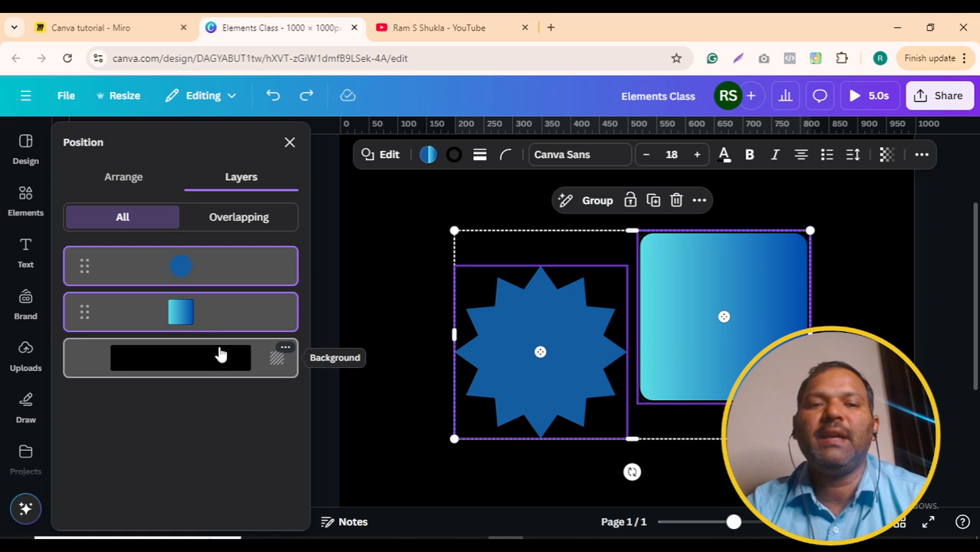
{"action": "left_click", "coordinate": [425, 384]}
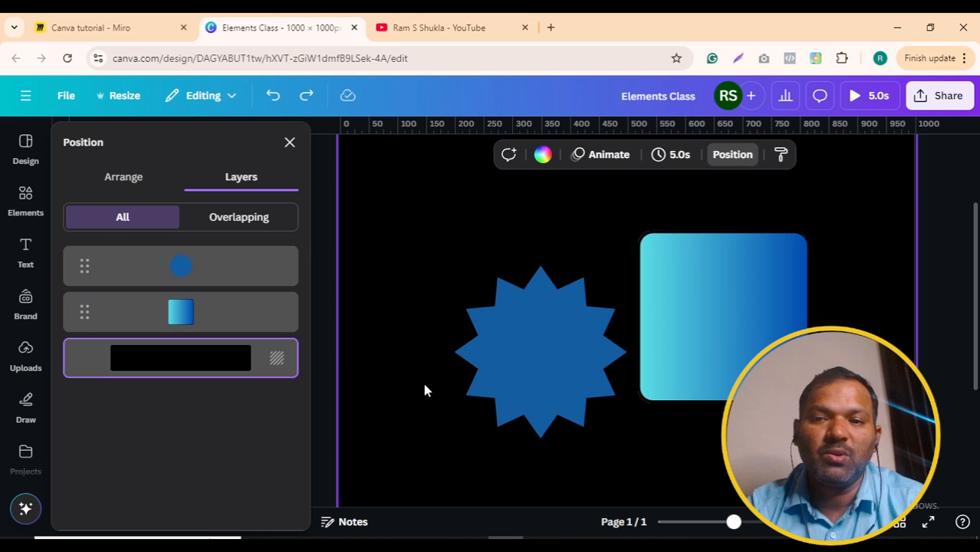
{"action": "left_click_drag", "start_coordinate": [499, 366], "coordinate": [630, 383]}
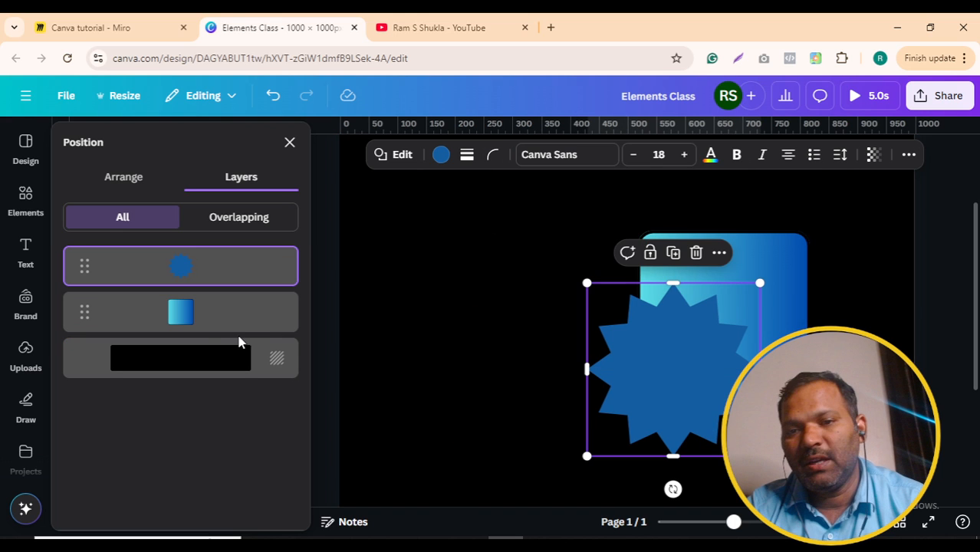
{"action": "left_click_drag", "start_coordinate": [198, 312], "coordinate": [198, 262]}
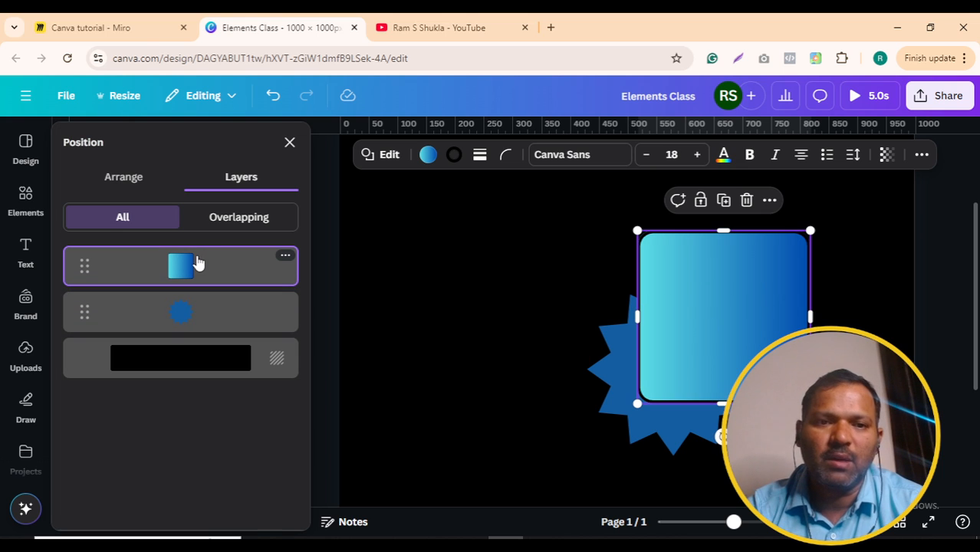
{"action": "left_click", "coordinate": [431, 373]}
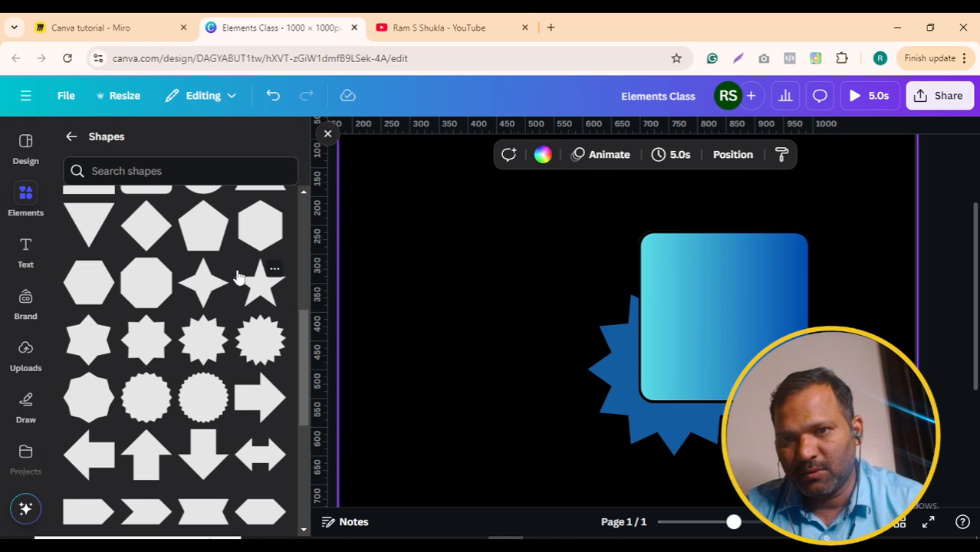
Step: Return from the Shapes list to the Elements overview and open the full Graphics collection
{"action": "left_click", "coordinate": [70, 139]}
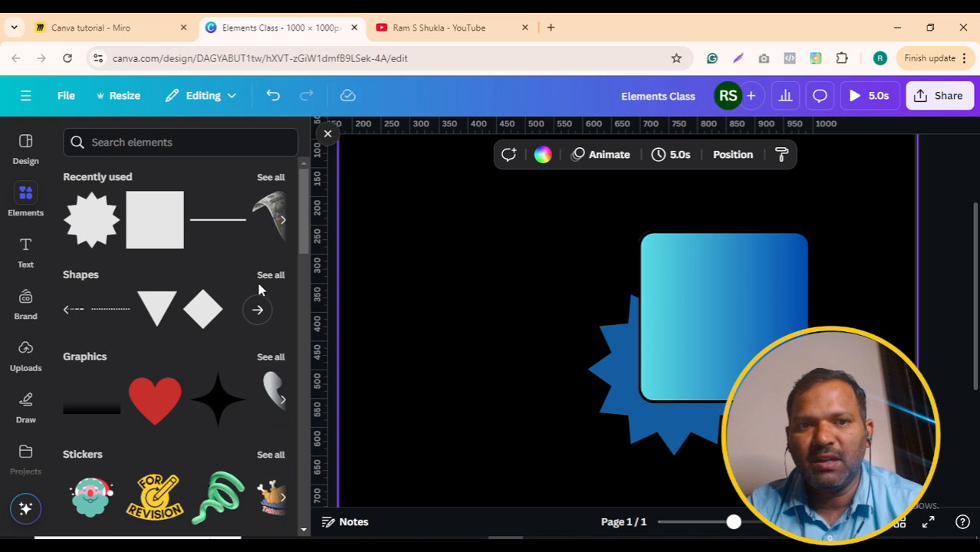
{"action": "scroll", "coordinate": [260, 313], "scroll_direction": "down", "scroll_amount": 1}
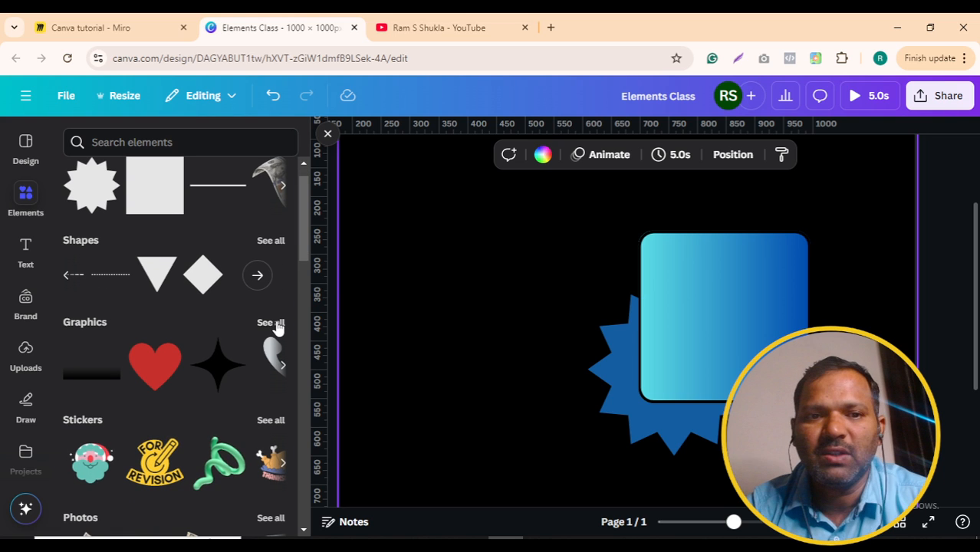
{"action": "scroll", "coordinate": [276, 249], "scroll_direction": "up", "scroll_amount": 1}
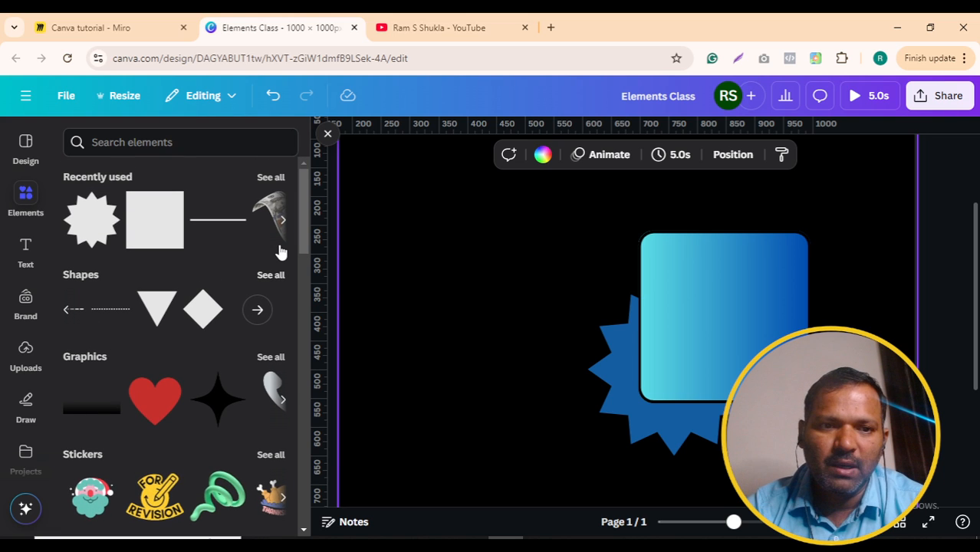
{"action": "scroll", "coordinate": [272, 315], "scroll_direction": "down", "scroll_amount": 1}
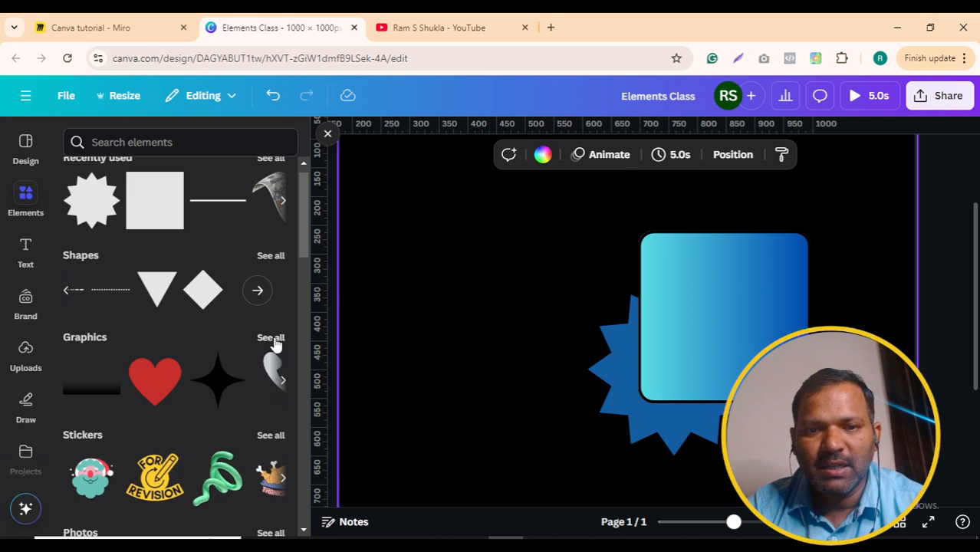
{"action": "left_click", "coordinate": [271, 339]}
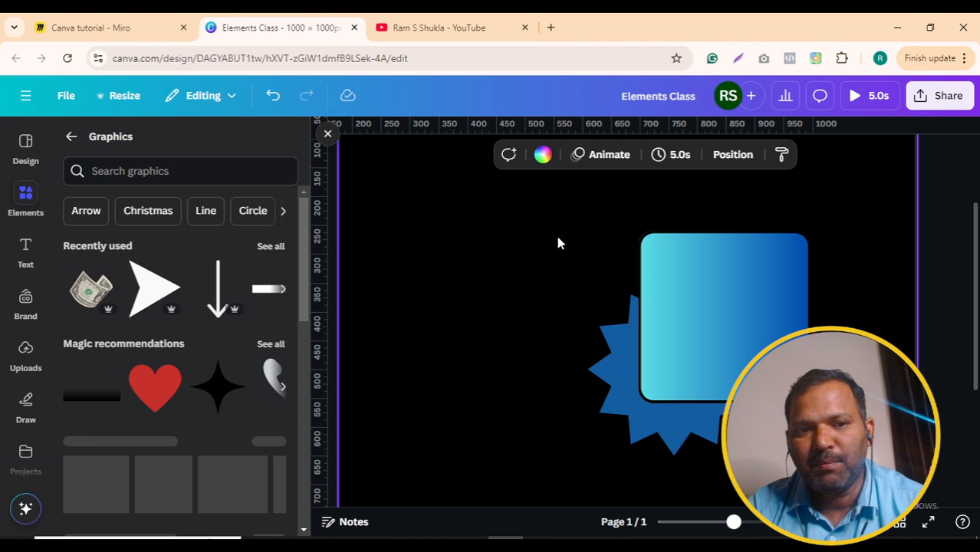
Step: Delete the gradient square and the starburst from the page
{"action": "left_click", "coordinate": [700, 359]}
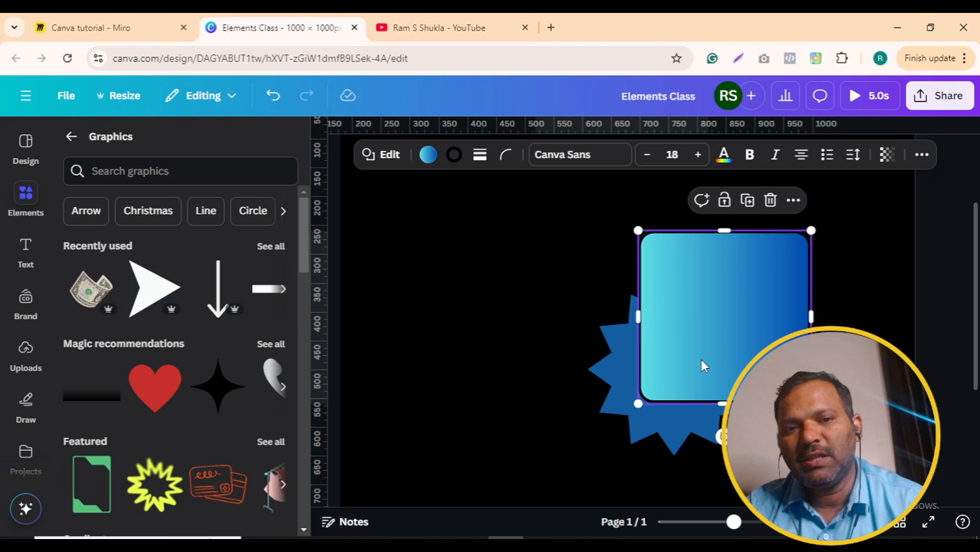
{"action": "key", "text": "Delete"}
{"action": "key", "text": "Delete"}
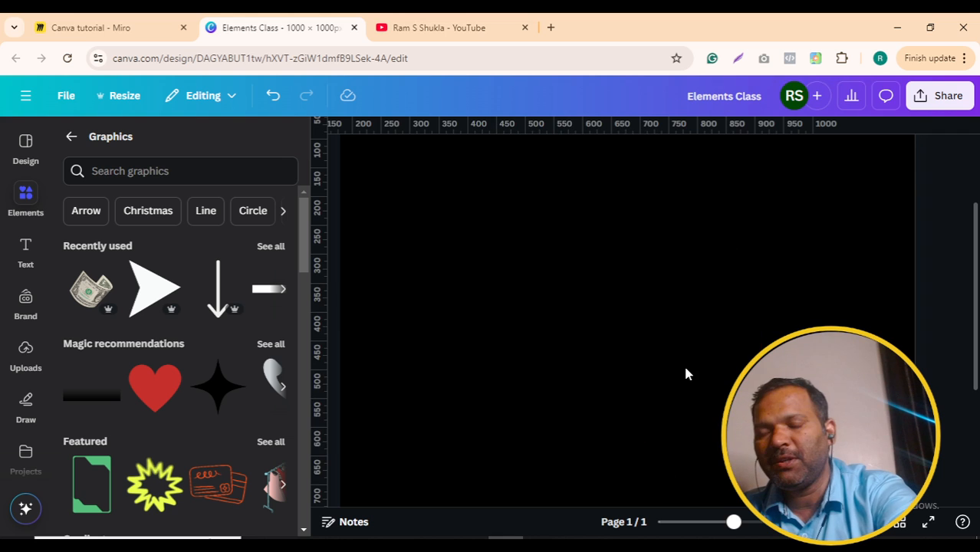
Step: Open the full Magic recommendations list within Graphics and add its black gradient graphic to the page
{"action": "scroll", "coordinate": [213, 371], "scroll_direction": "down", "scroll_amount": 5}
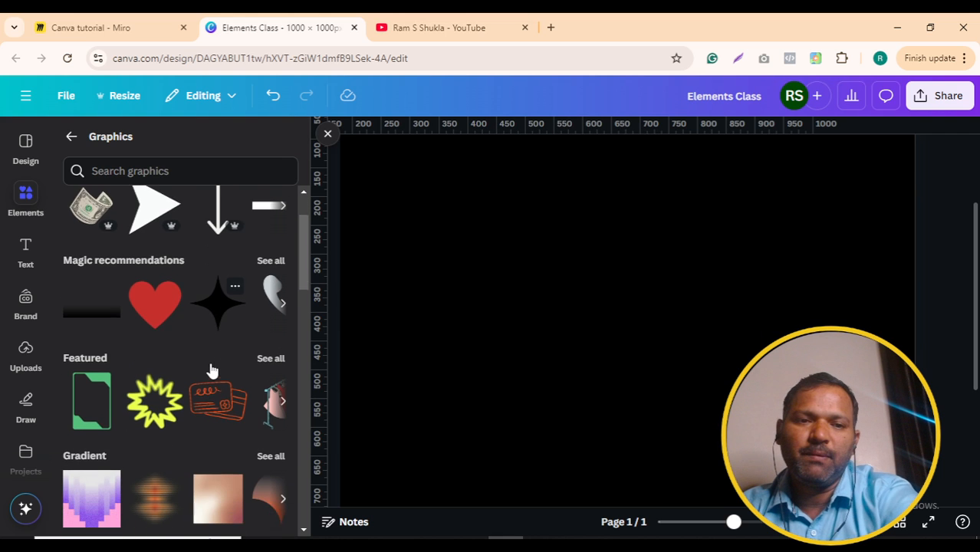
{"action": "scroll", "coordinate": [212, 370], "scroll_direction": "up", "scroll_amount": 2}
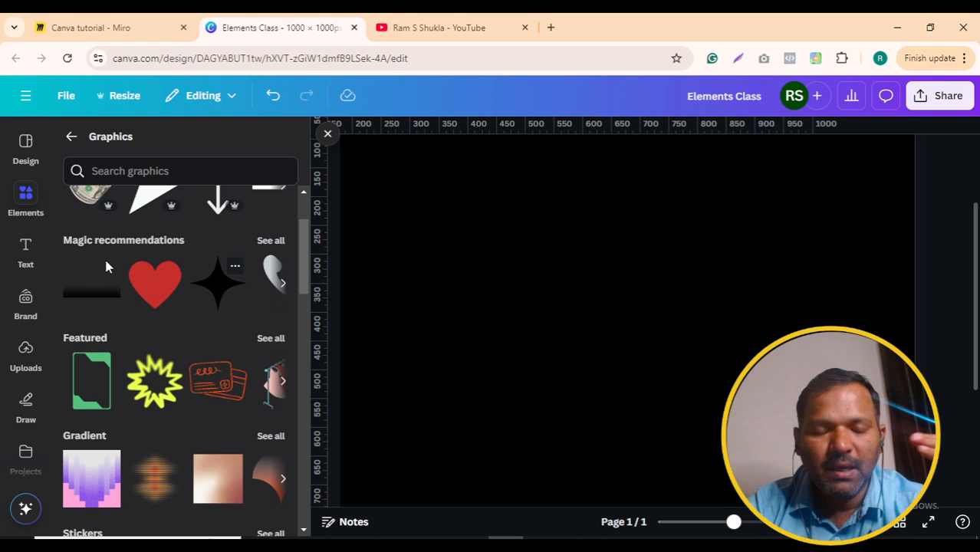
{"action": "left_click", "coordinate": [270, 241]}
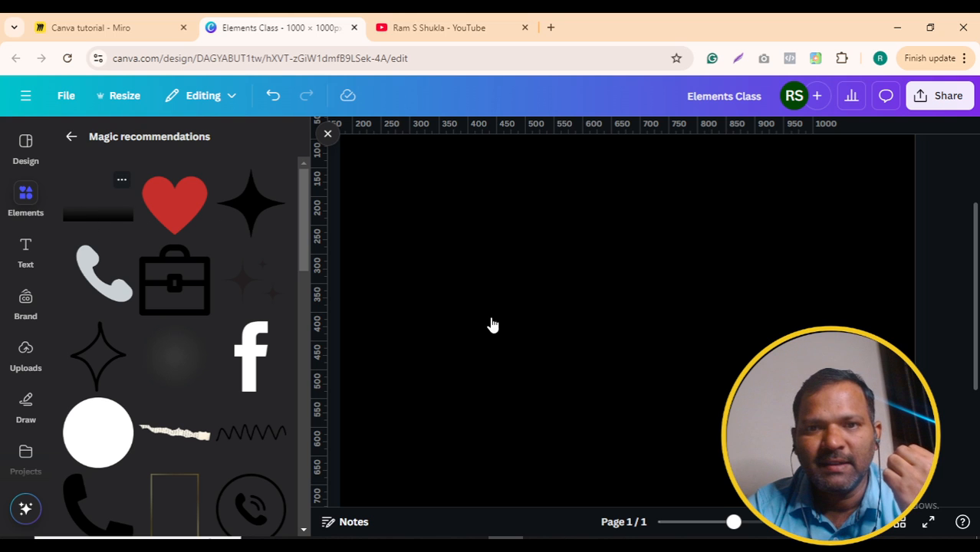
{"action": "left_click", "coordinate": [654, 363]}
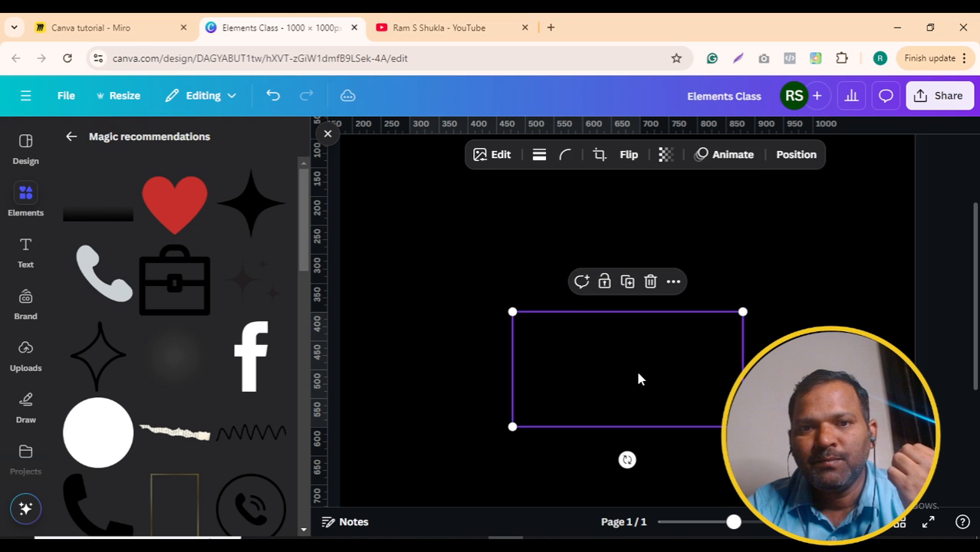
Step: Change the page background to the light grey from the rssc color palette, and delete the black gradient graphic
{"action": "left_click", "coordinate": [483, 256]}
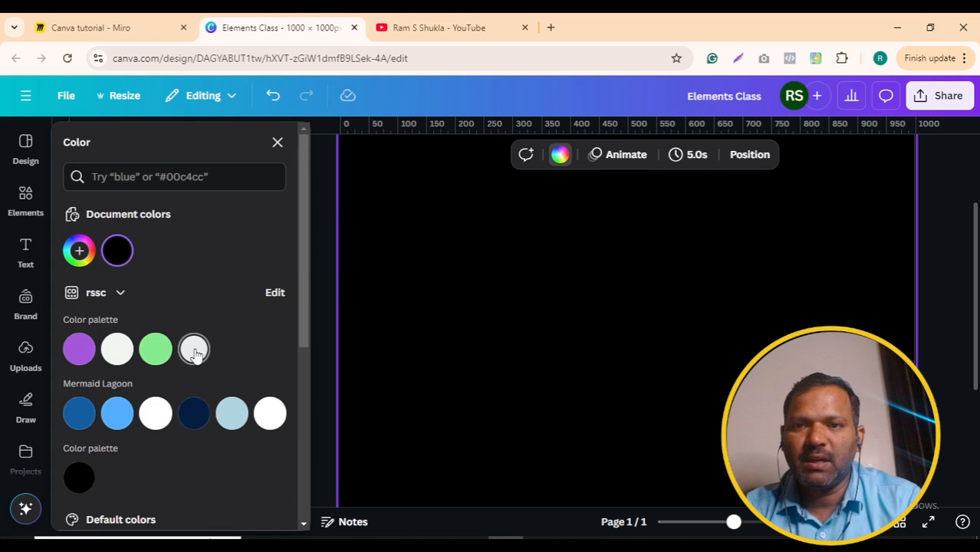
{"action": "left_click", "coordinate": [194, 349]}
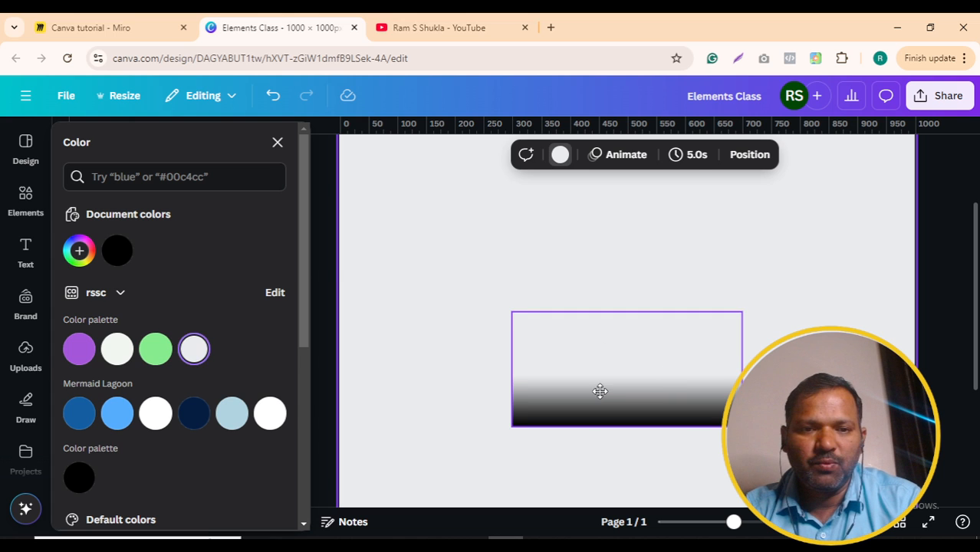
{"action": "left_click_drag", "start_coordinate": [599, 391], "coordinate": [663, 384]}
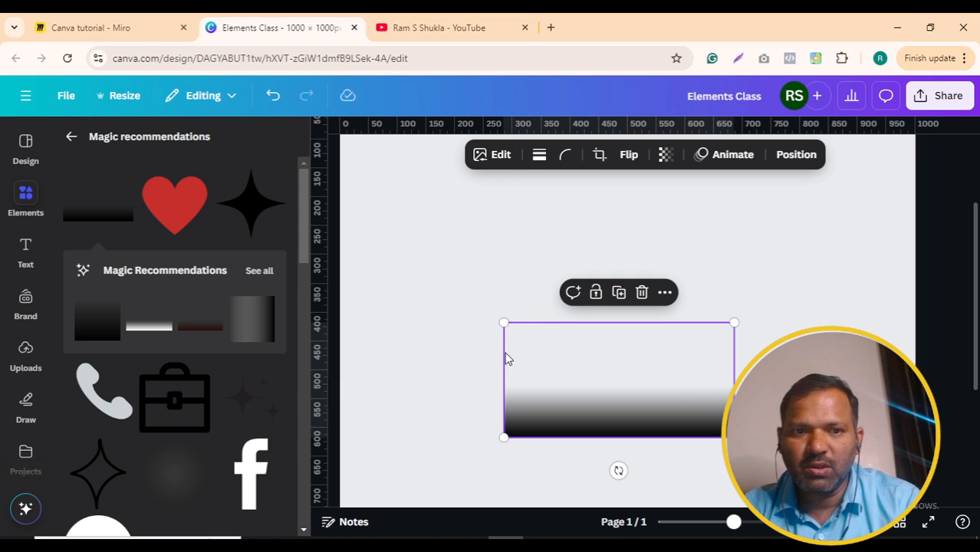
{"action": "key", "text": "Delete"}
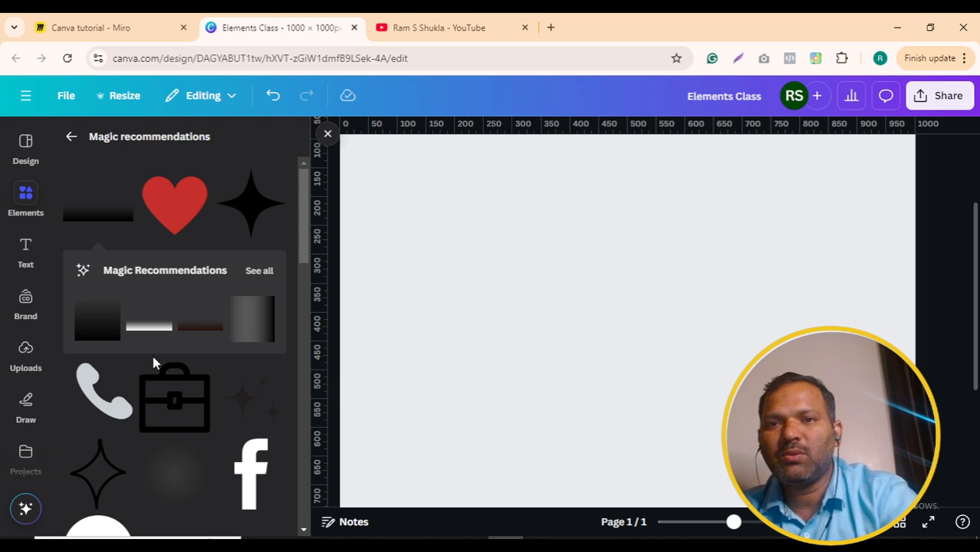
Step: Add the phone receiver graphic from Magic recommendations to the page and look at its color options
{"action": "scroll", "coordinate": [153, 362], "scroll_direction": "down", "scroll_amount": 1}
{"action": "left_click", "coordinate": [102, 347]}
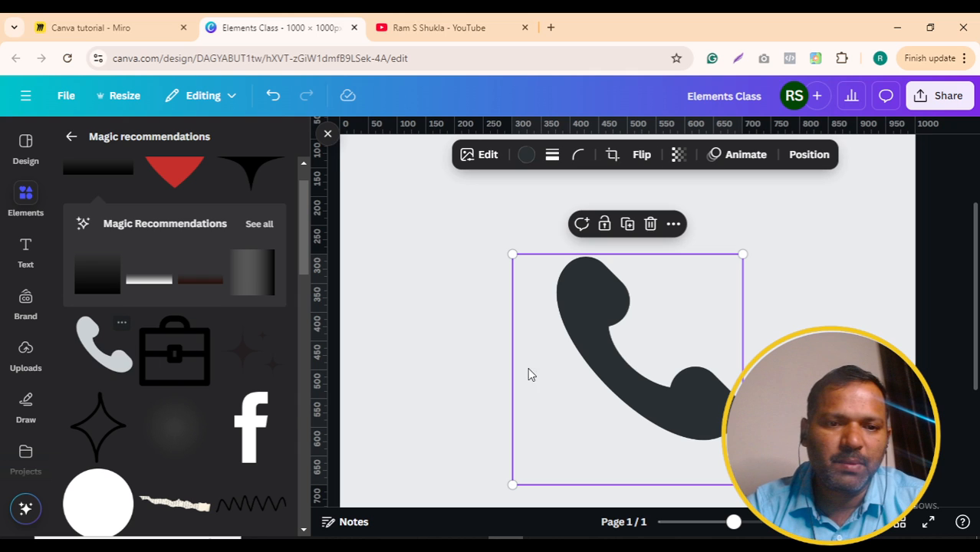
{"action": "left_click", "coordinate": [527, 157]}
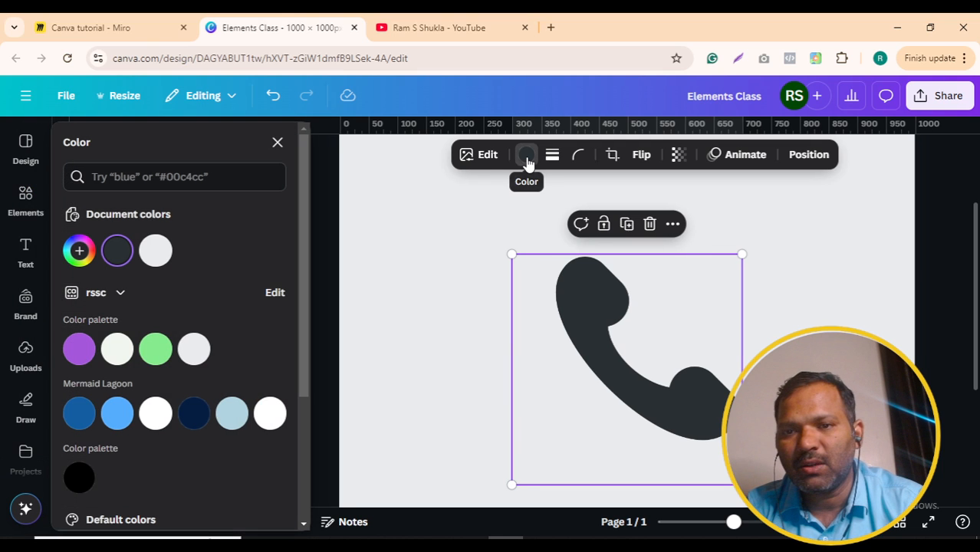
{"action": "left_click", "coordinate": [526, 157]}
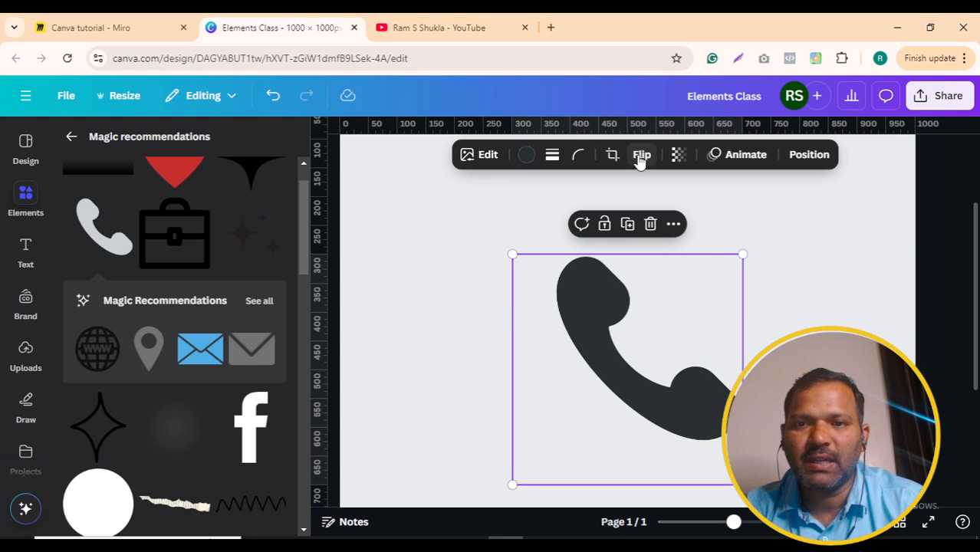
Step: Try flipping the phone graphic horizontally and vertically, and flip it back to its original orientation
{"action": "left_click", "coordinate": [640, 158]}
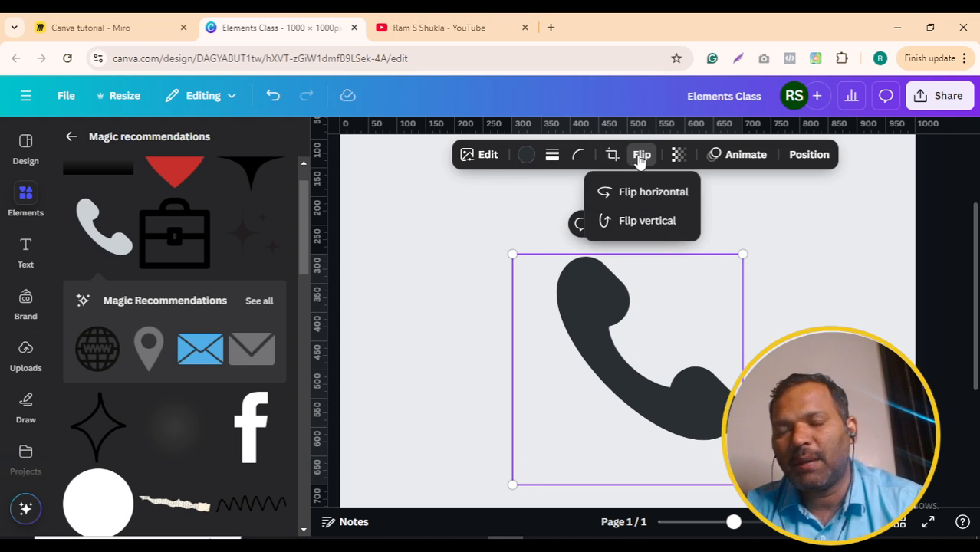
{"action": "left_click", "coordinate": [657, 201]}
{"action": "left_click", "coordinate": [653, 221]}
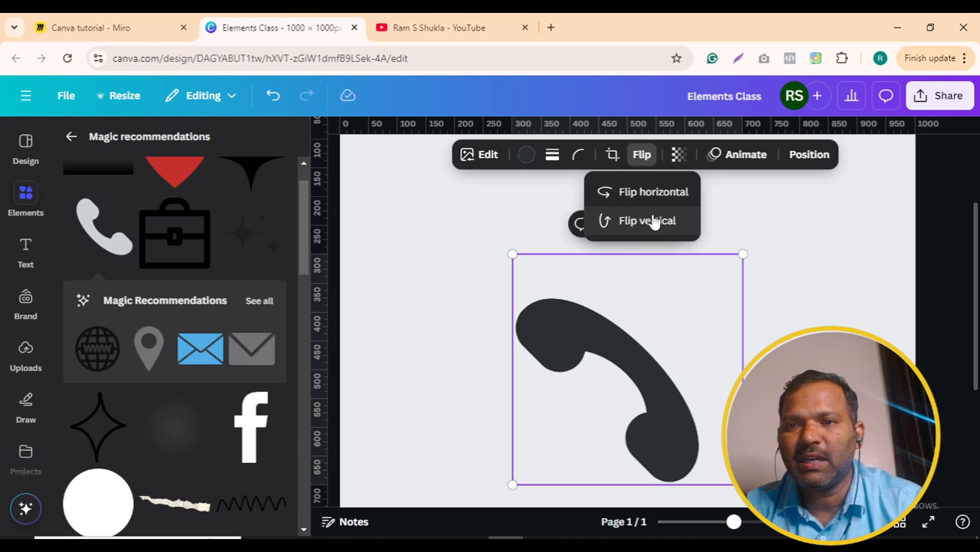
{"action": "left_click", "coordinate": [656, 194]}
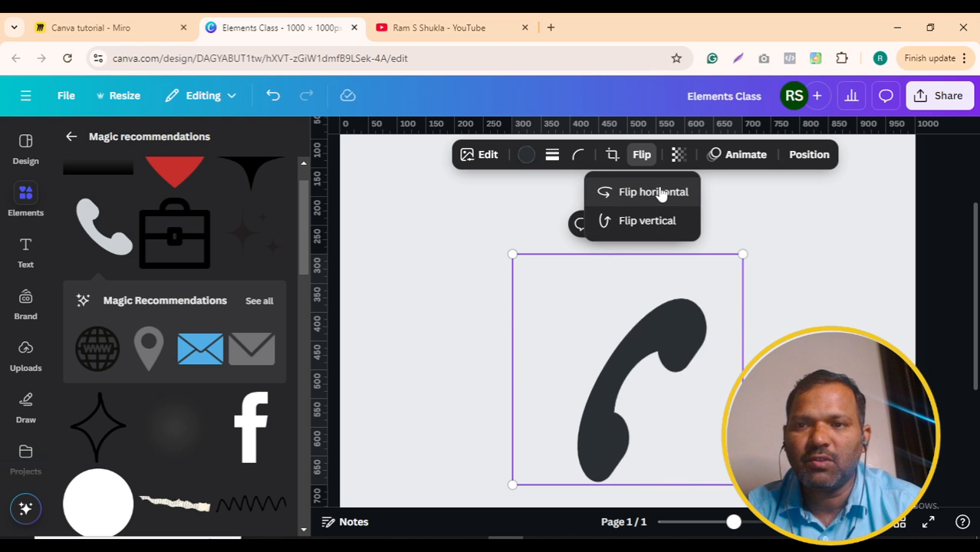
{"action": "left_click", "coordinate": [660, 222]}
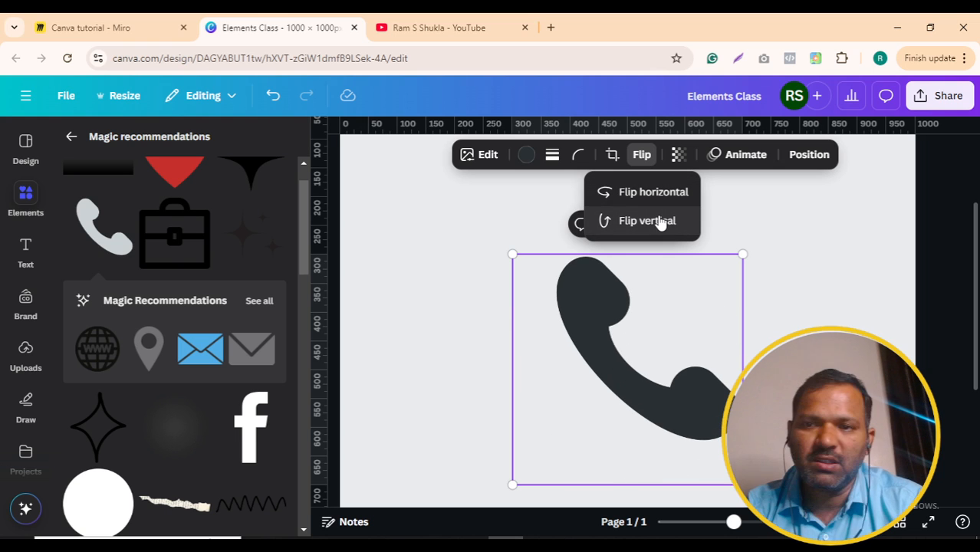
Step: Try the phone graphic's transparency setting, ending at 100, and deselect the graphic
{"action": "left_click", "coordinate": [678, 156]}
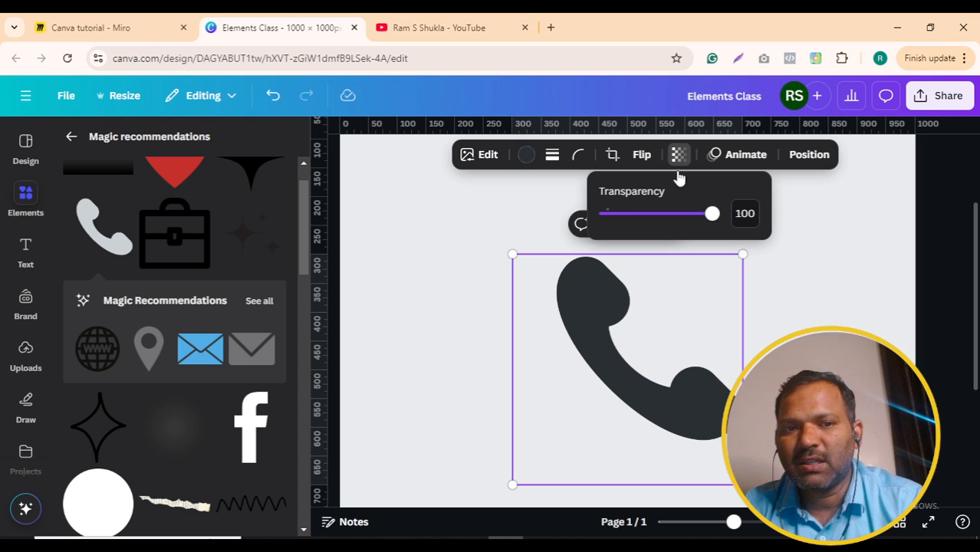
{"action": "mouse_move", "coordinate": [712, 213]}
{"action": "left_mouse_down"}
{"action": "mouse_move", "coordinate": [631, 214]}
{"action": "mouse_move", "coordinate": [729, 216]}
{"action": "left_mouse_up"}
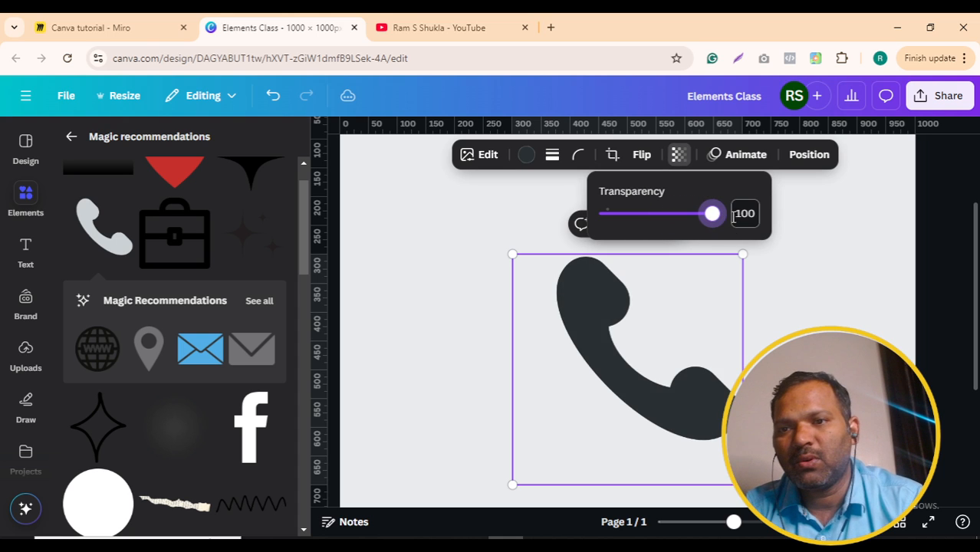
{"action": "left_click", "coordinate": [454, 304]}
Step: Return to the Graphics overview, open the full Featured list and browse its graphics
{"action": "left_click", "coordinate": [71, 137]}
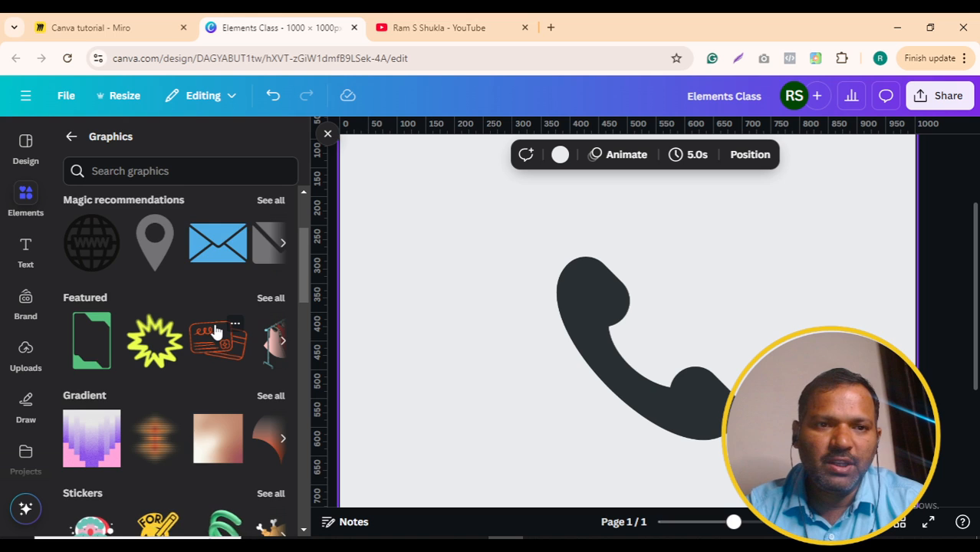
{"action": "scroll", "coordinate": [232, 329], "scroll_direction": "down", "scroll_amount": 1}
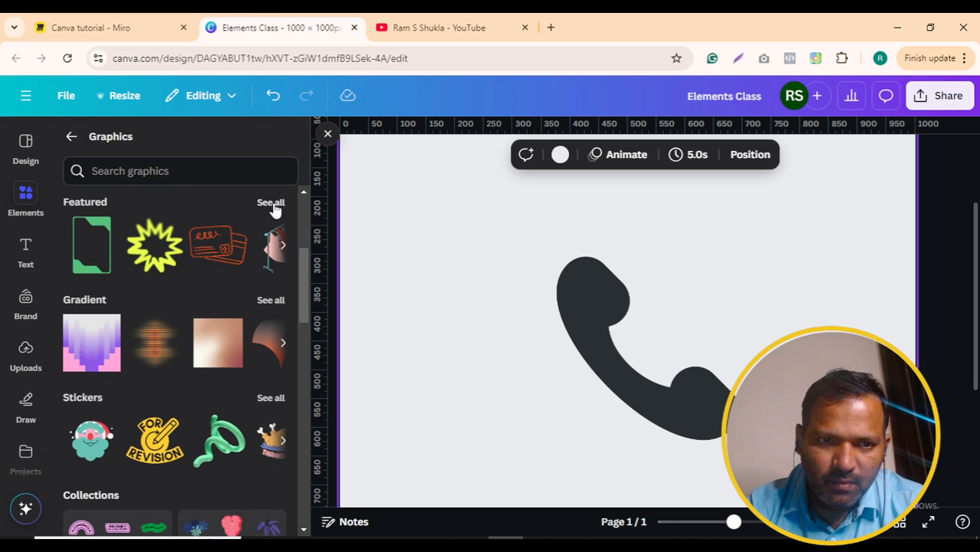
{"action": "left_click", "coordinate": [273, 205]}
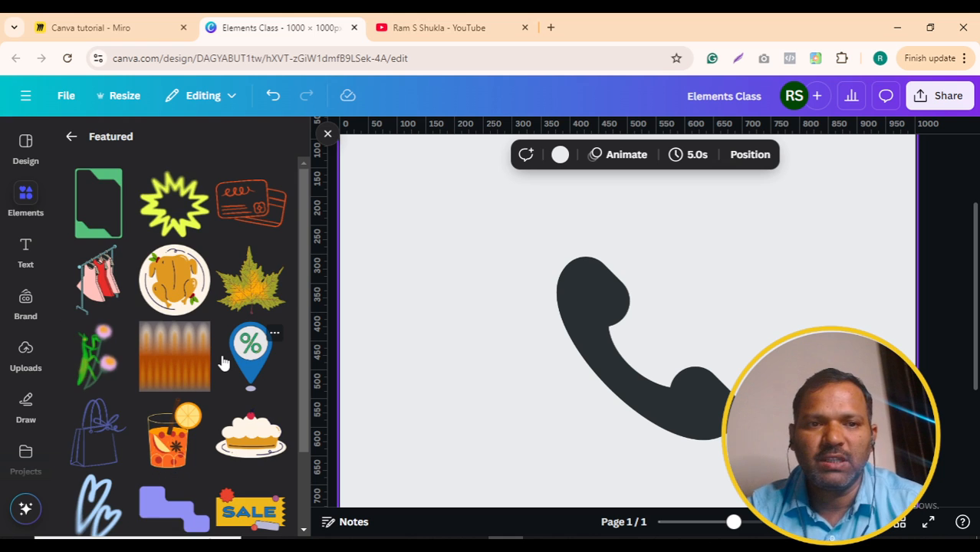
{"action": "scroll", "coordinate": [223, 362], "scroll_direction": "down", "scroll_amount": 2}
{"action": "scroll", "coordinate": [223, 362], "scroll_direction": "down", "scroll_amount": 3}
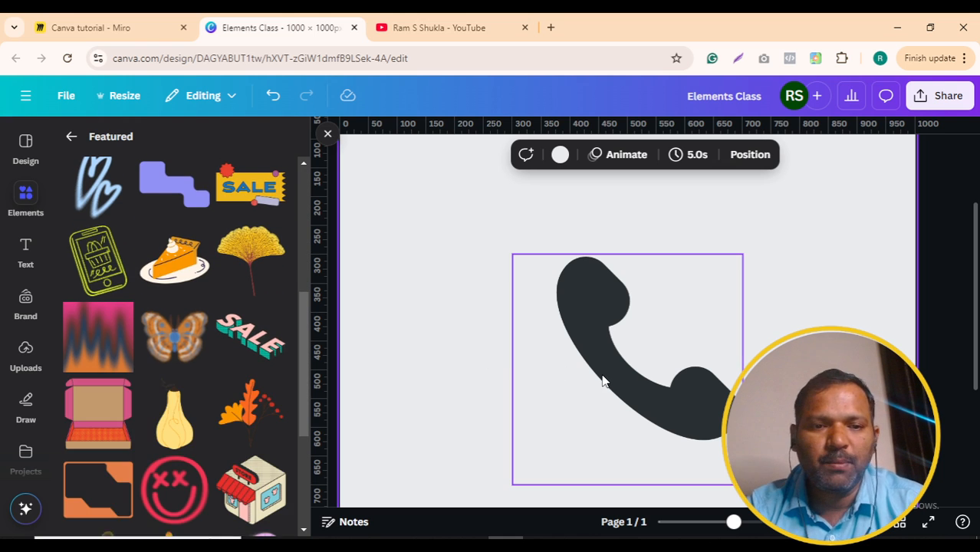
Step: Delete the phone graphic and add the orange cocktail glass from the Featured graphics to the page
{"action": "key", "text": "Delete"}
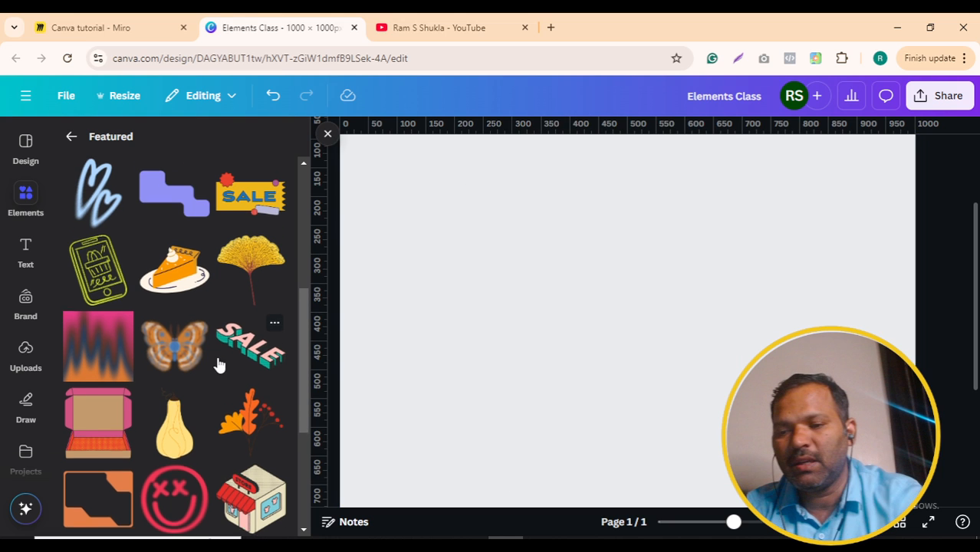
{"action": "scroll", "coordinate": [223, 345], "scroll_direction": "up", "scroll_amount": 2}
{"action": "scroll", "coordinate": [247, 296], "scroll_direction": "up", "scroll_amount": 3}
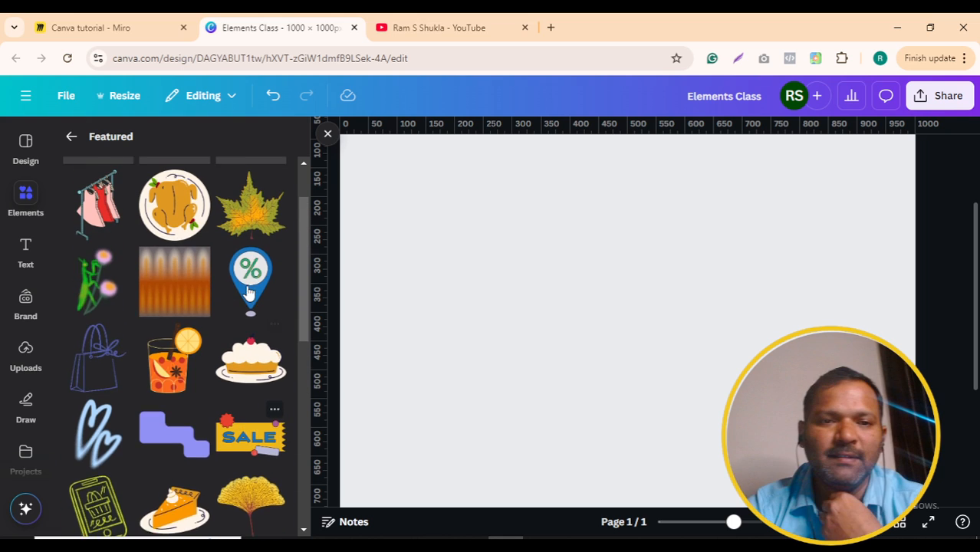
{"action": "left_click", "coordinate": [161, 398]}
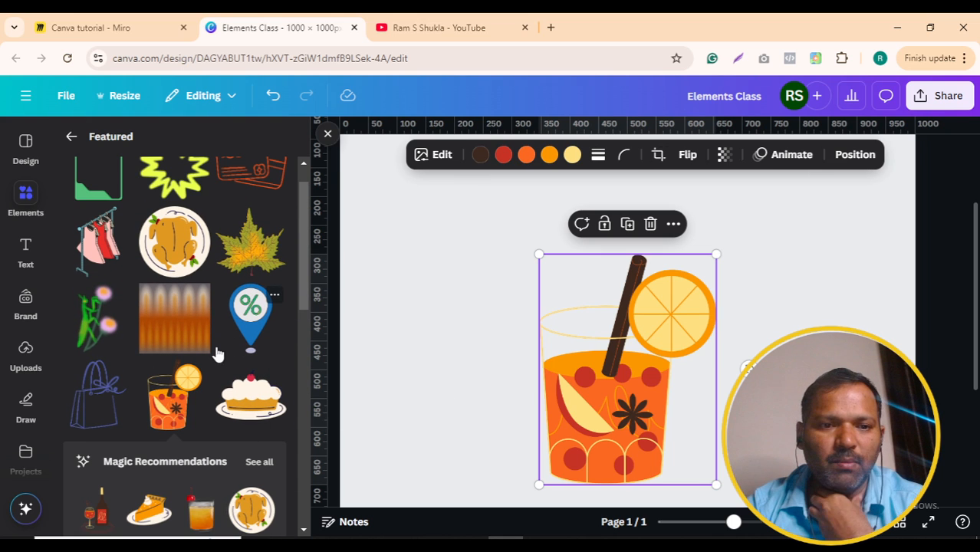
Step: Open all Magic Recommendations for the cocktail graphic and browse the matching food and drink illustrations
{"action": "scroll", "coordinate": [218, 352], "scroll_direction": "down", "scroll_amount": 2}
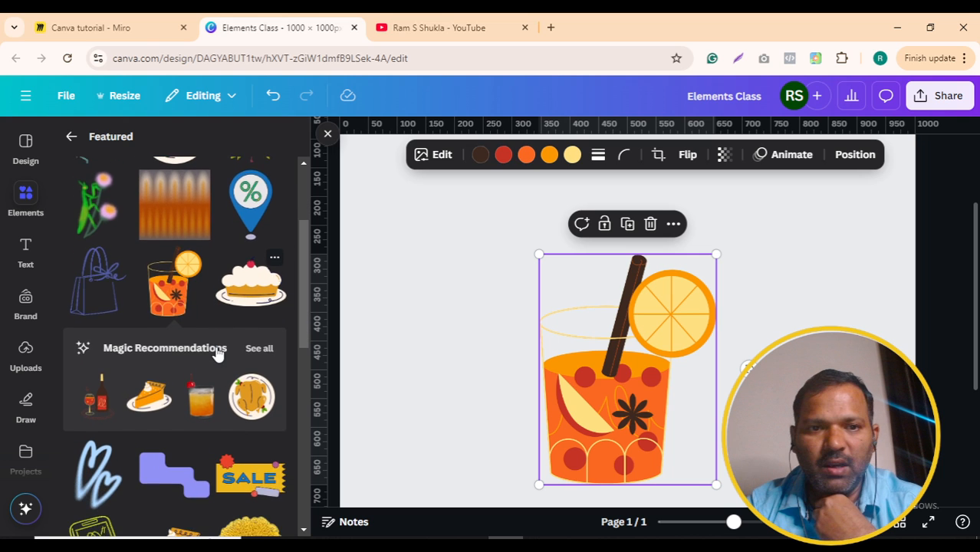
{"action": "scroll", "coordinate": [218, 353], "scroll_direction": "down", "scroll_amount": 1}
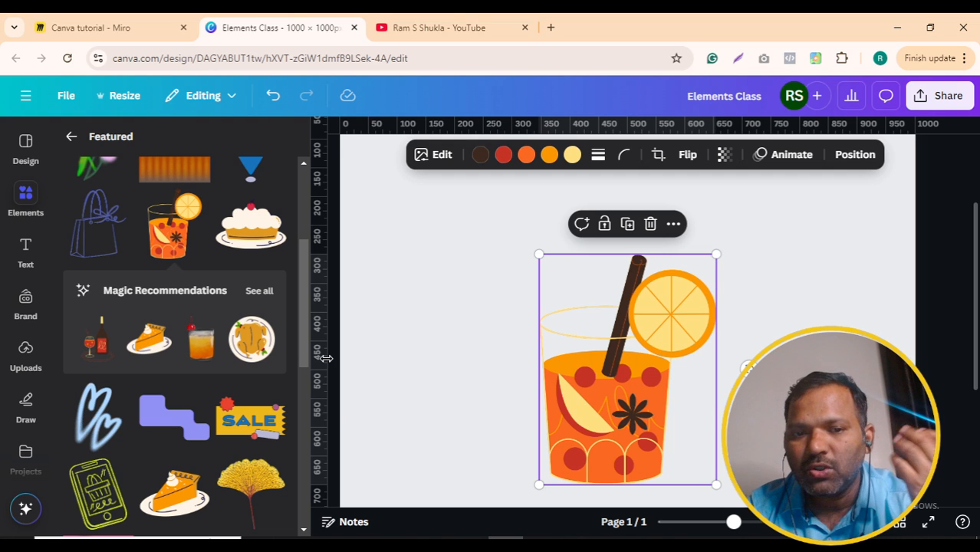
{"action": "left_click", "coordinate": [258, 292]}
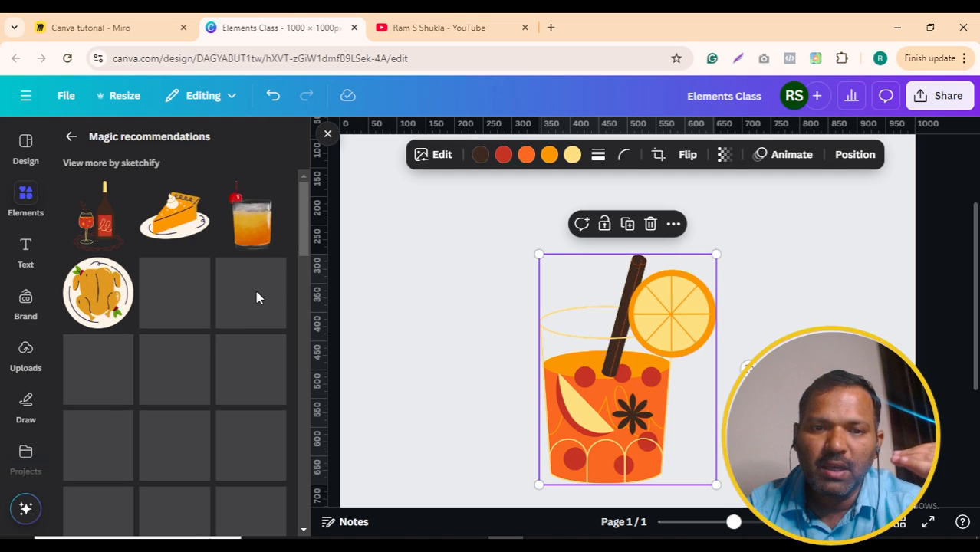
{"action": "scroll", "coordinate": [258, 299], "scroll_direction": "down", "scroll_amount": 5}
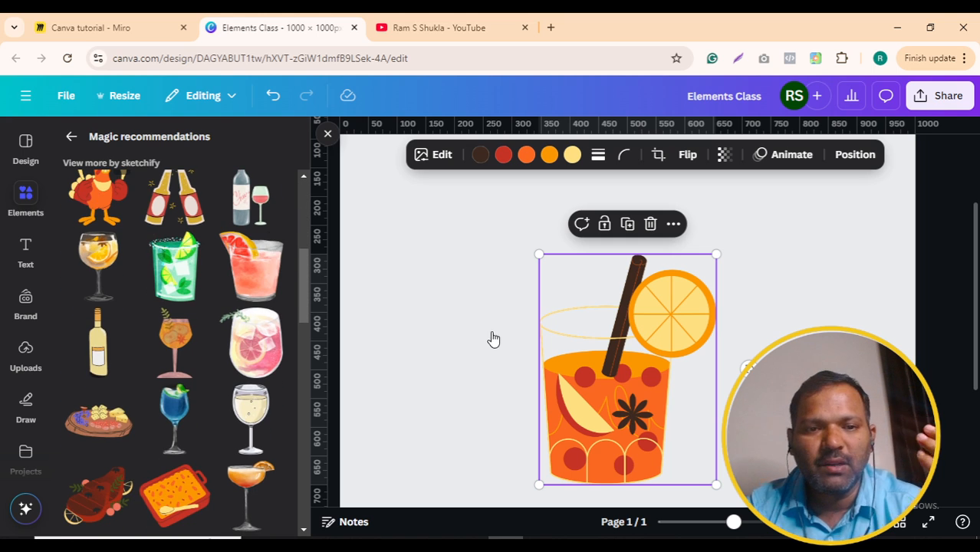
Step: Add the turkey illustration on the left side of the page and move the cocktail glass further right
{"action": "left_click", "coordinate": [98, 197]}
{"action": "left_click_drag", "start_coordinate": [656, 380], "coordinate": [459, 366]}
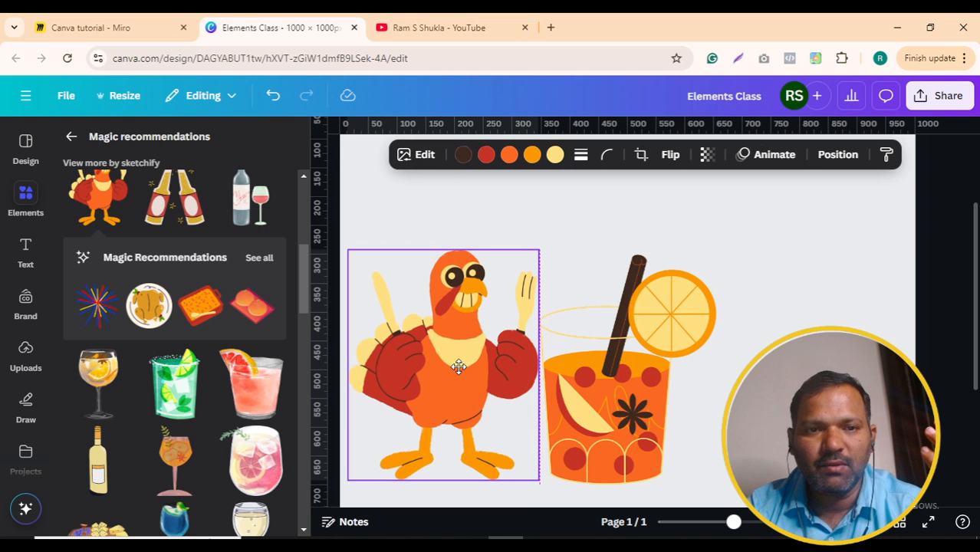
{"action": "left_click_drag", "start_coordinate": [571, 364], "coordinate": [656, 365]}
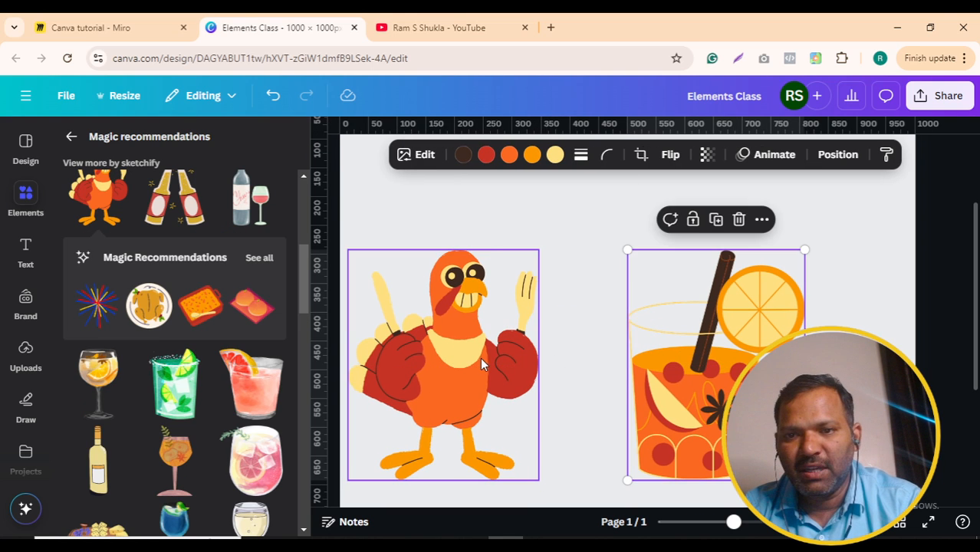
Step: Move the turkey closer to the cocktail glass, shrink it to about 230 px wide and shift it slightly upward
{"action": "left_click_drag", "start_coordinate": [481, 364], "coordinate": [530, 363]}
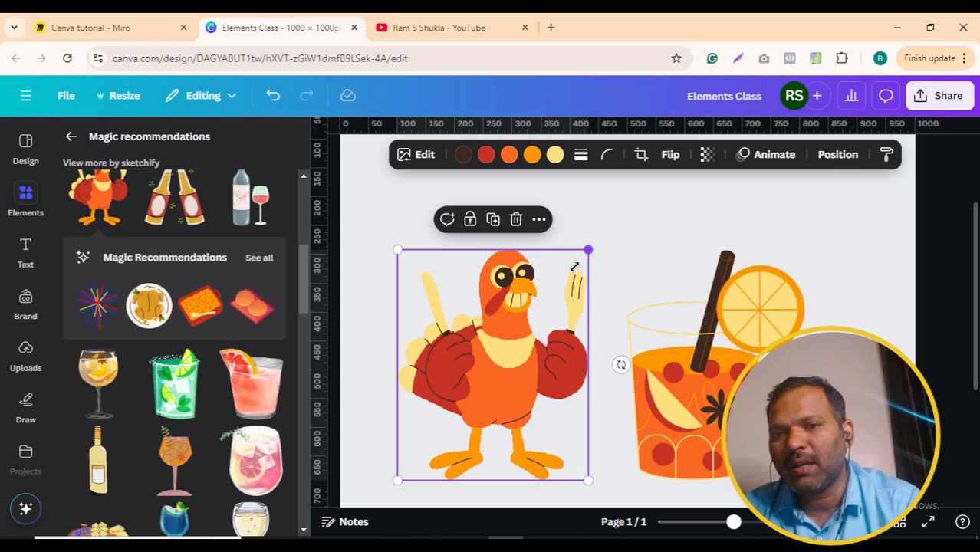
{"action": "left_click_drag", "start_coordinate": [575, 266], "coordinate": [532, 334]}
{"action": "left_click_drag", "start_coordinate": [500, 373], "coordinate": [512, 332]}
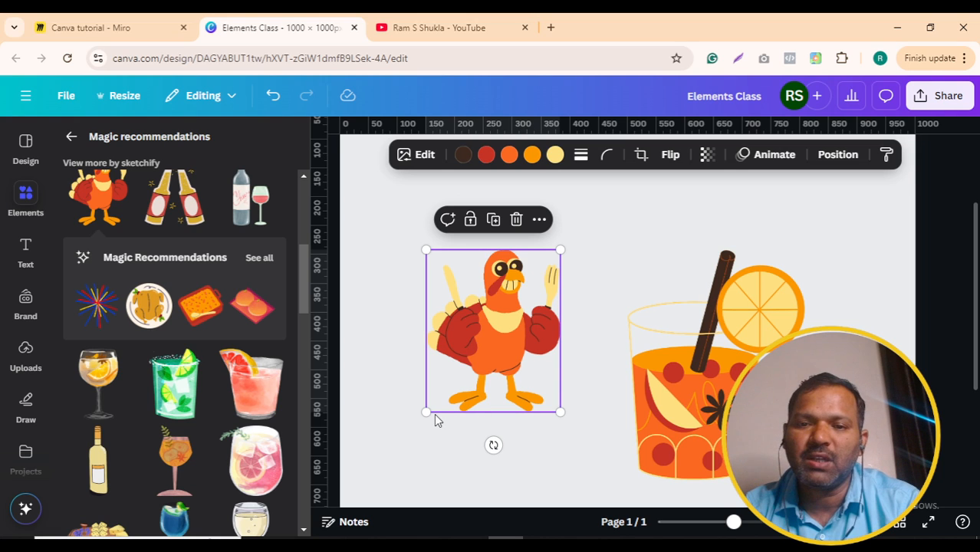
Step: Try rotating the turkey graphic and undo the rotation
{"action": "mouse_move", "coordinate": [491, 445]}
{"action": "left_mouse_down"}
{"action": "mouse_move", "coordinate": [526, 443]}
{"action": "mouse_move", "coordinate": [487, 446]}
{"action": "left_mouse_up"}
{"action": "key", "text": "ctrl+z"}
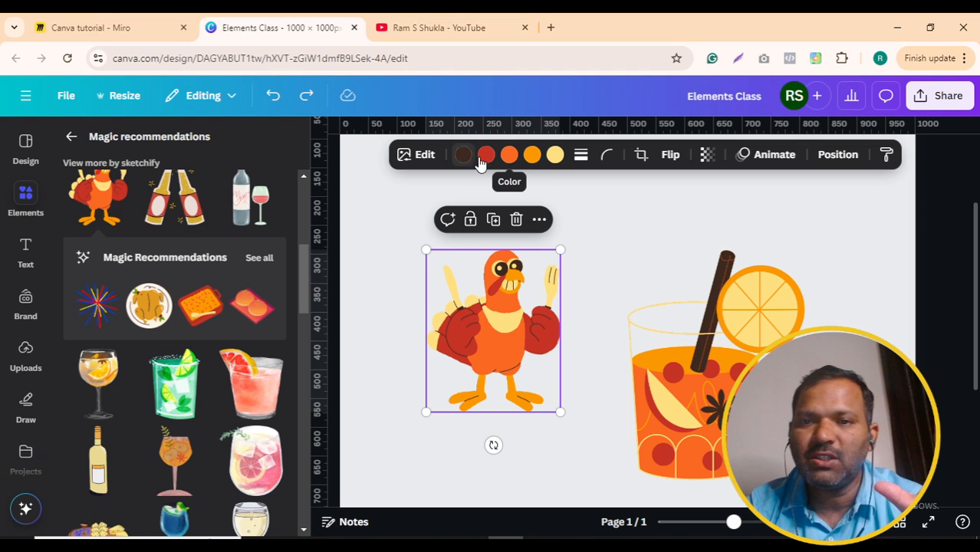
Step: Recolor the turkey's beak and feet light green and its orange head and body dark blue
{"action": "left_click", "coordinate": [531, 156]}
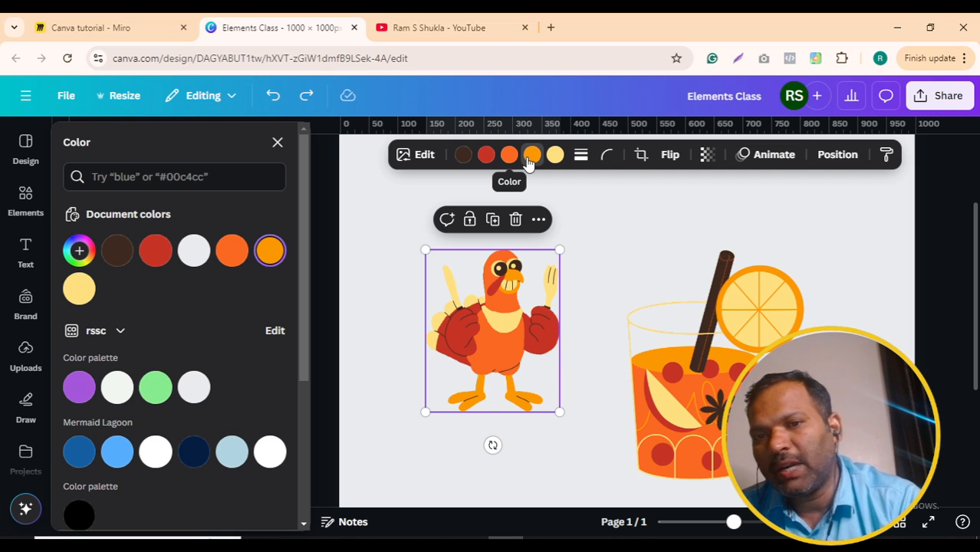
{"action": "left_click", "coordinate": [156, 389]}
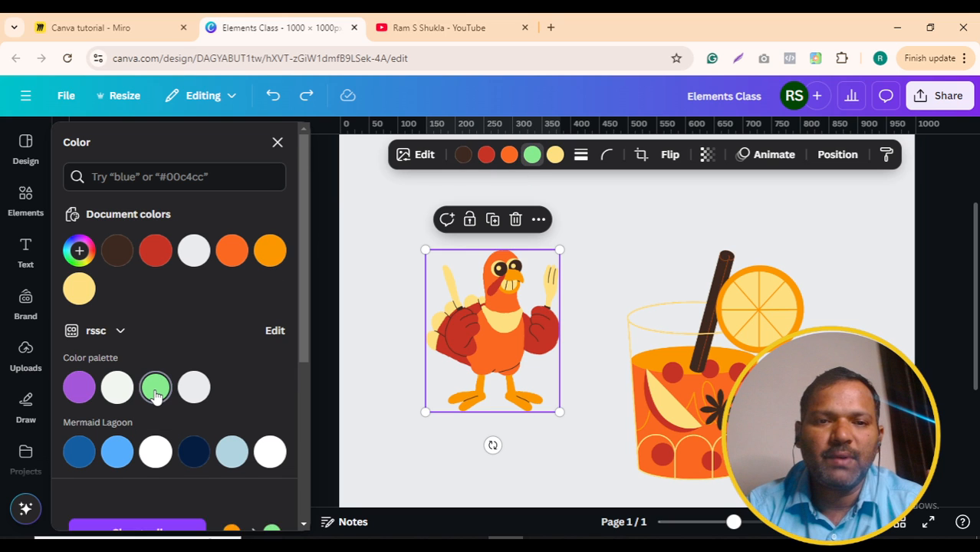
{"action": "left_click", "coordinate": [508, 156]}
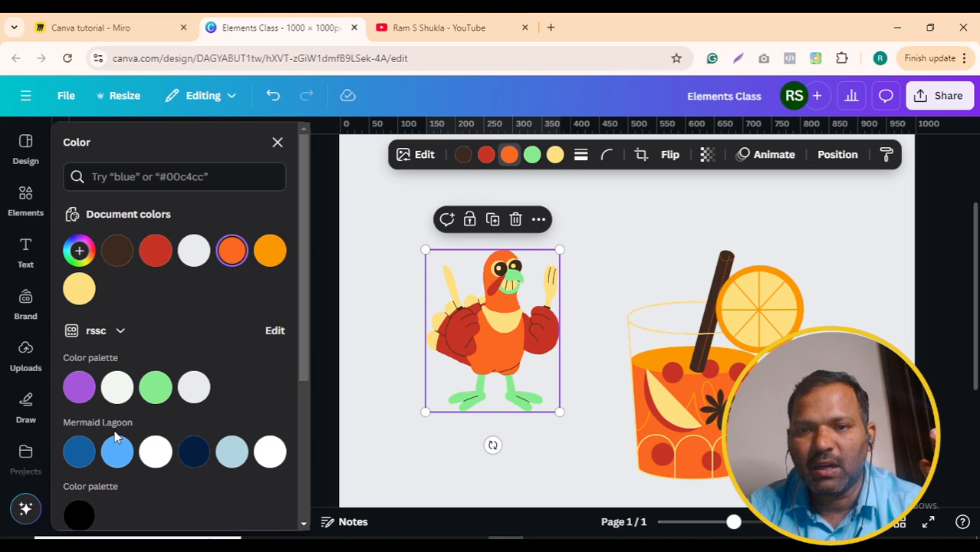
{"action": "left_click", "coordinate": [79, 451]}
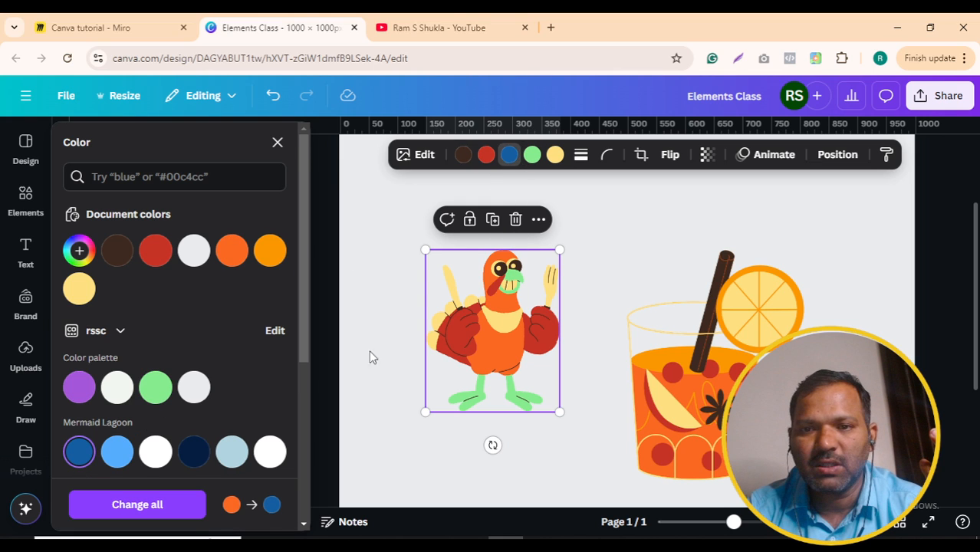
Step: Recolor the turkey's red parts orange, its dark brown details navy and its pale yellow parts red
{"action": "left_click", "coordinate": [486, 155]}
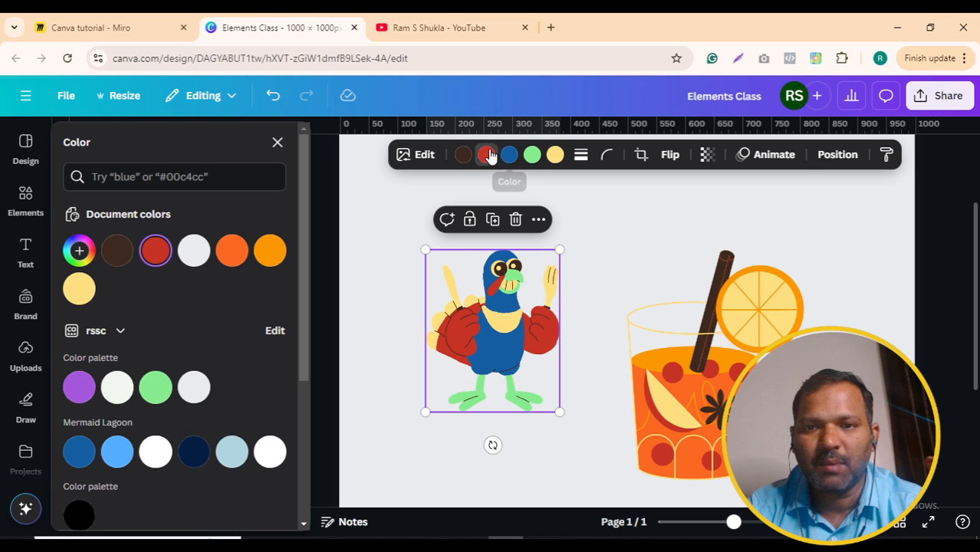
{"action": "left_click", "coordinate": [269, 249]}
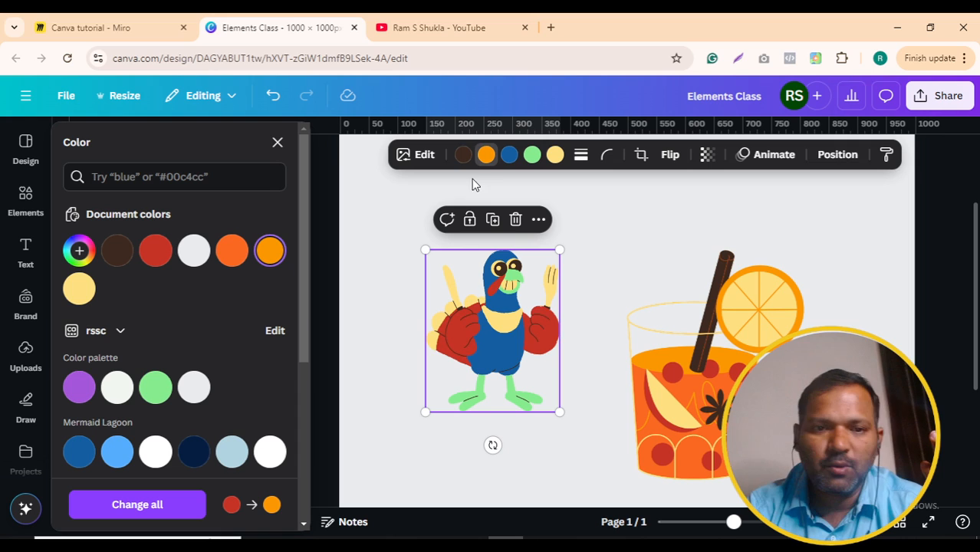
{"action": "left_click", "coordinate": [463, 156]}
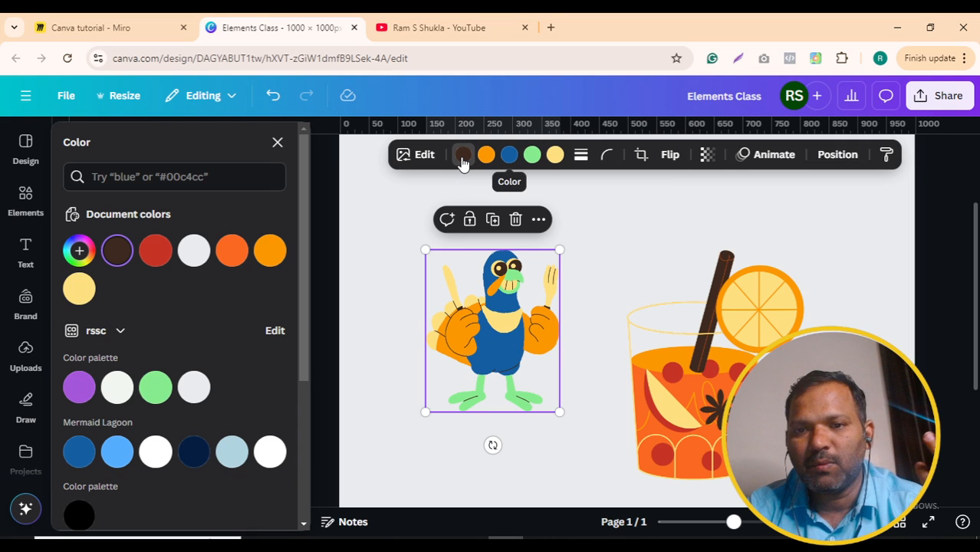
{"action": "left_click", "coordinate": [195, 452]}
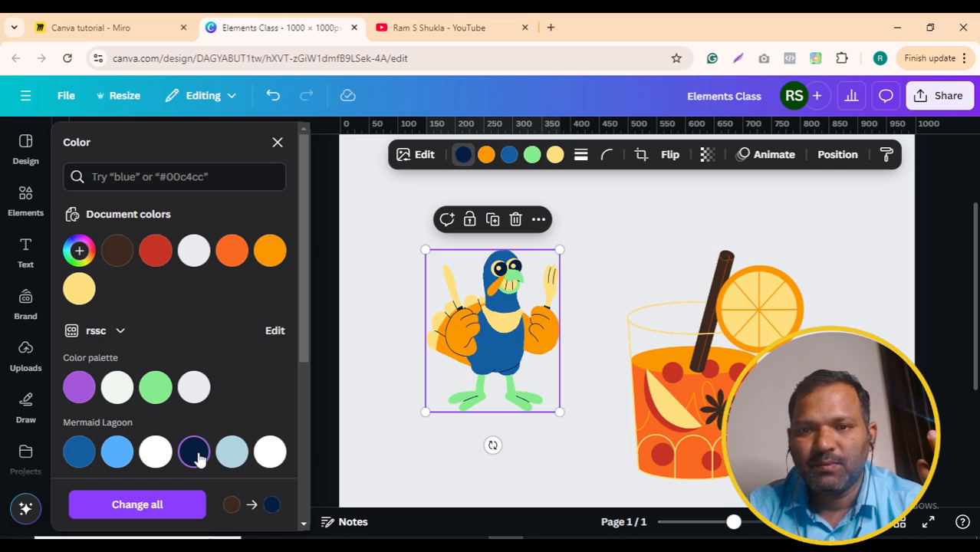
{"action": "left_click", "coordinate": [555, 154]}
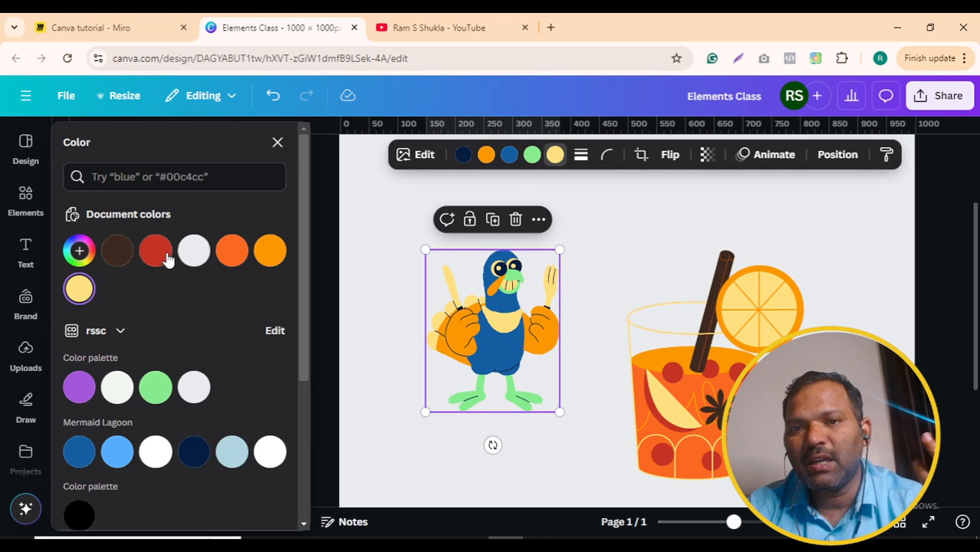
{"action": "left_click", "coordinate": [167, 256]}
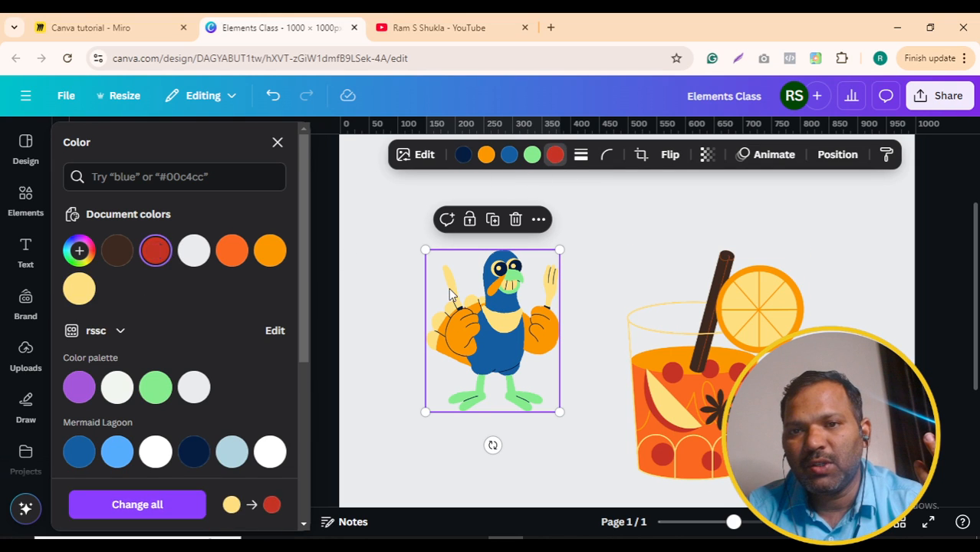
Step: Inspect the corner rounding and border style options for the cocktail glass, then deselect it
{"action": "left_click", "coordinate": [686, 373]}
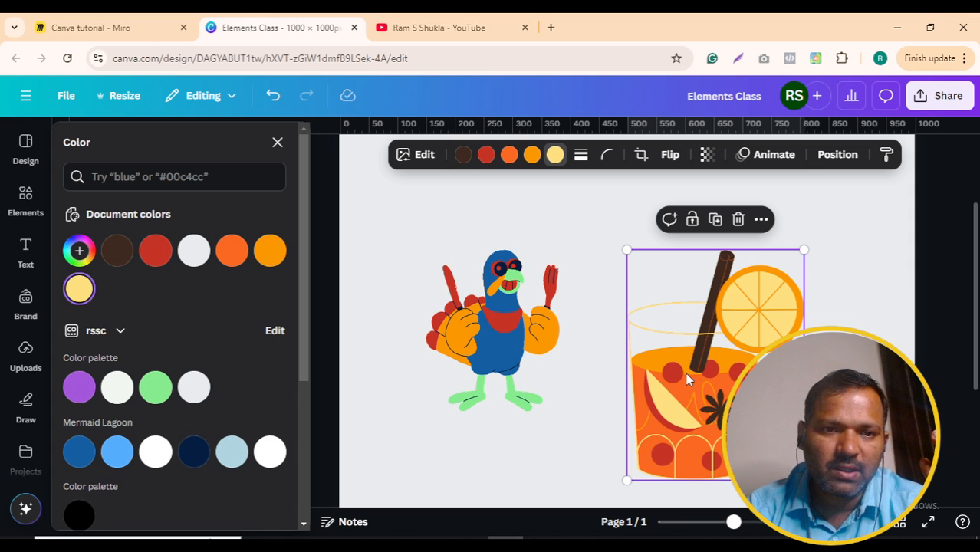
{"action": "left_click", "coordinate": [608, 157]}
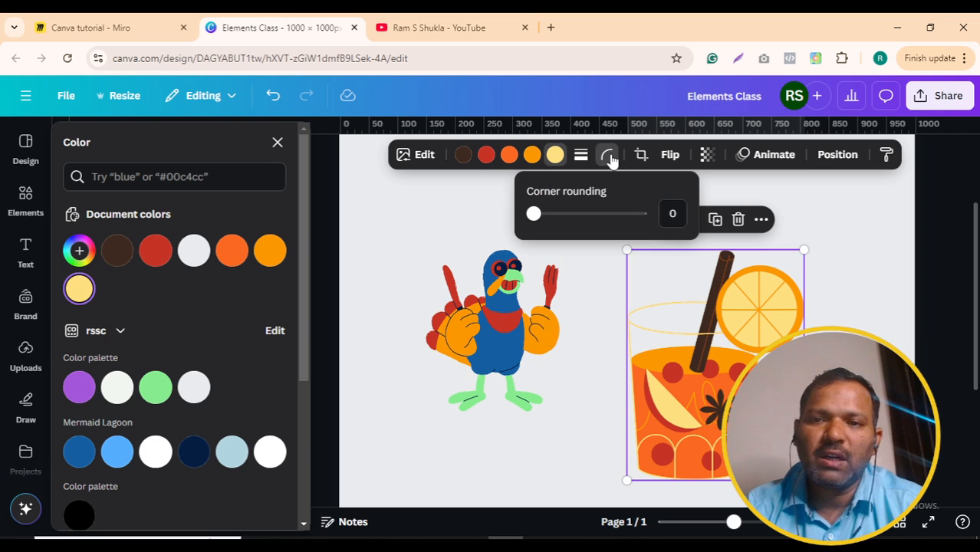
{"action": "left_click_drag", "start_coordinate": [533, 220], "coordinate": [477, 227]}
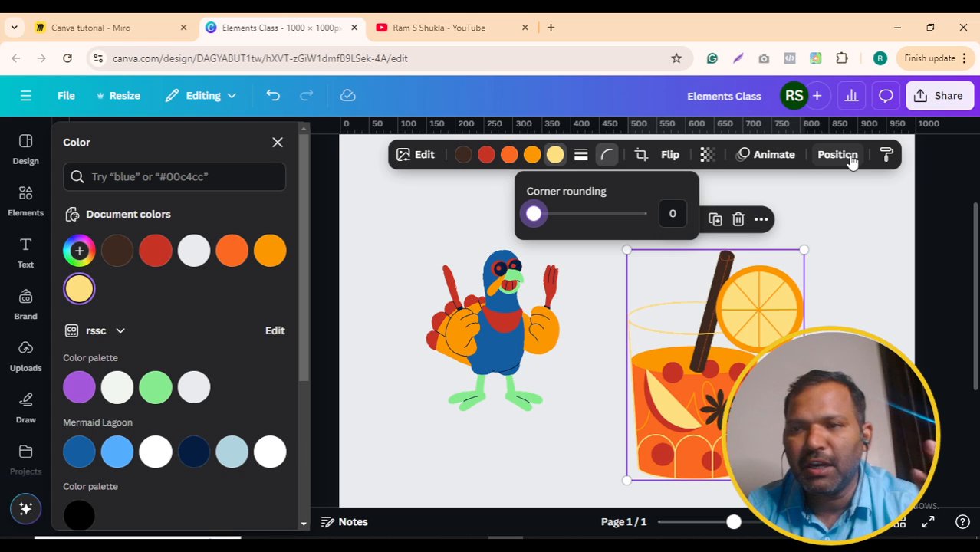
{"action": "left_click", "coordinate": [580, 157]}
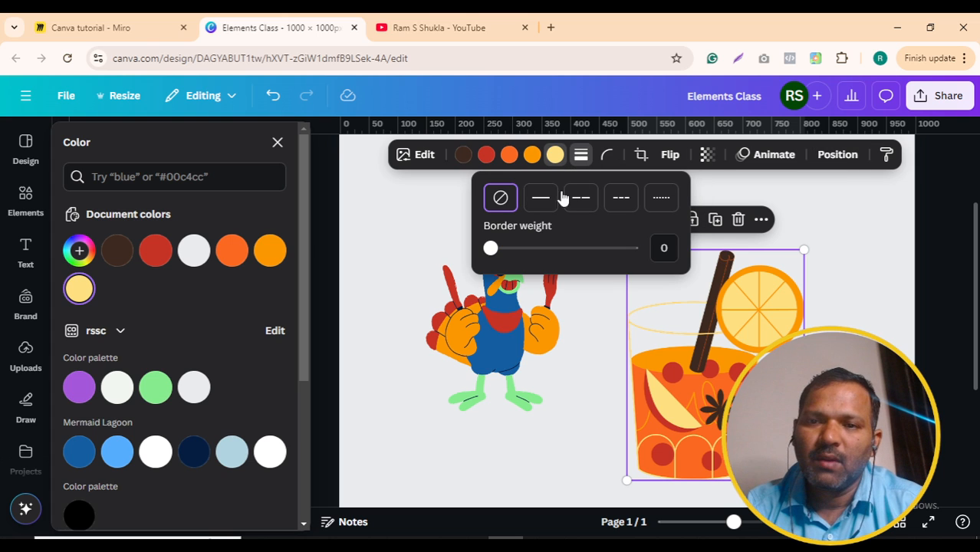
{"action": "left_click", "coordinate": [406, 276]}
{"action": "left_click", "coordinate": [402, 279]}
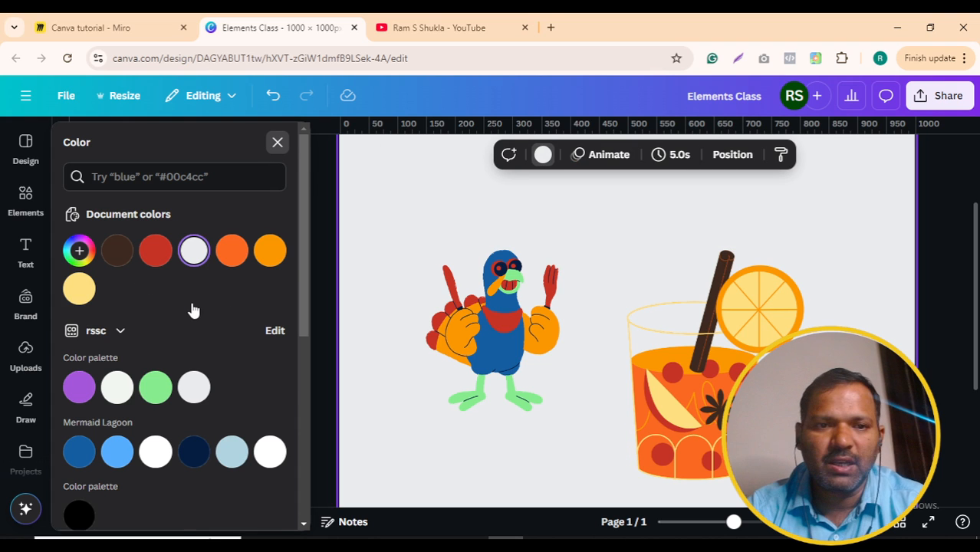
Step: Return to the Graphics collection and delete both the turkey and the cocktail glass from the page
{"action": "left_click", "coordinate": [276, 142]}
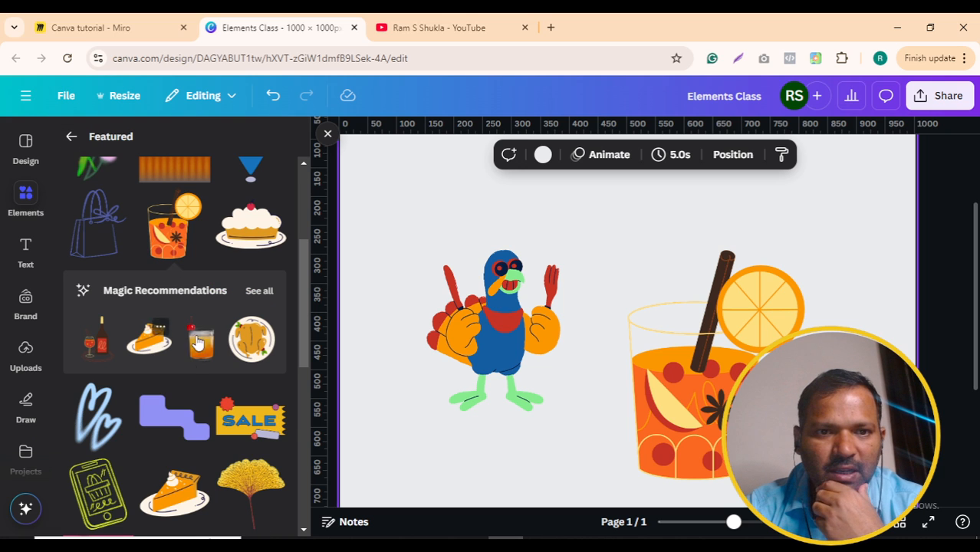
{"action": "scroll", "coordinate": [193, 364], "scroll_direction": "down", "scroll_amount": 3}
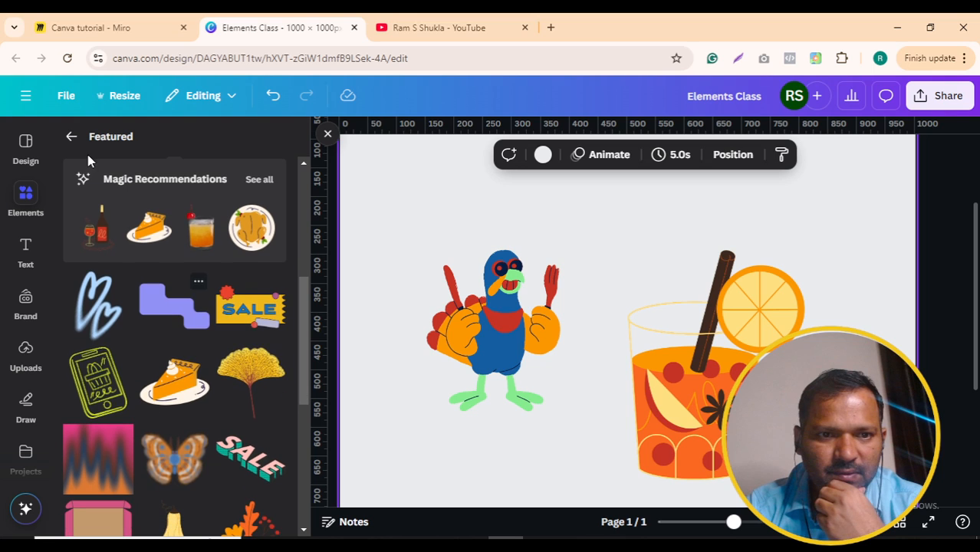
{"action": "left_click", "coordinate": [71, 138]}
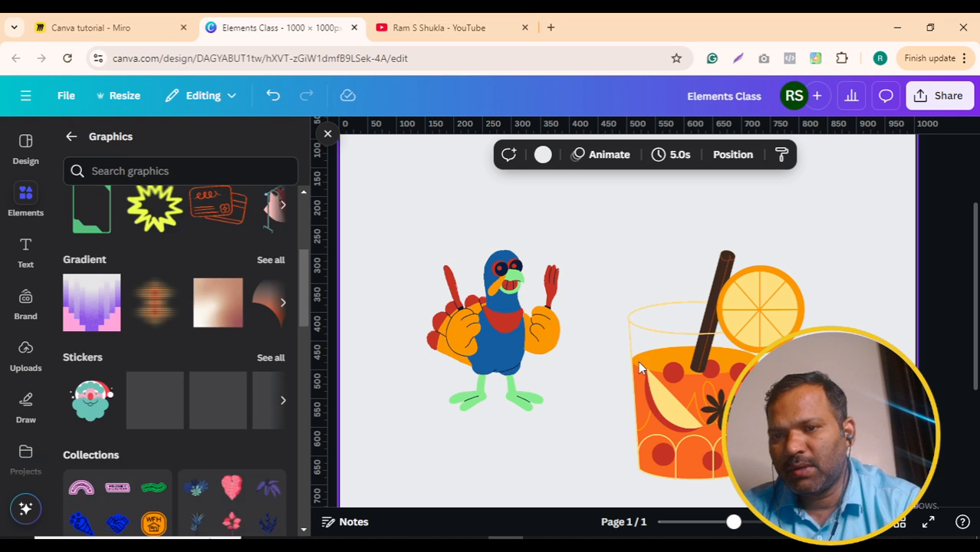
{"action": "left_click_drag", "start_coordinate": [638, 361], "coordinate": [483, 254]}
{"action": "key", "text": "Delete"}
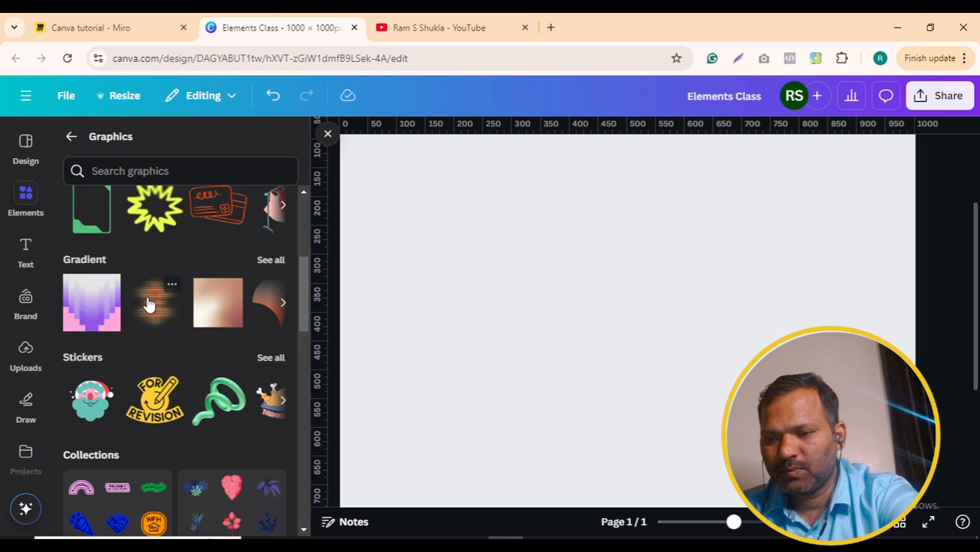
Step: Open the full Stickers collection and browse its arrow, word, food, shape, emoji, festive, confetti and social media categories
{"action": "scroll", "coordinate": [149, 303], "scroll_direction": "down", "scroll_amount": 2}
{"action": "left_click", "coordinate": [272, 233]}
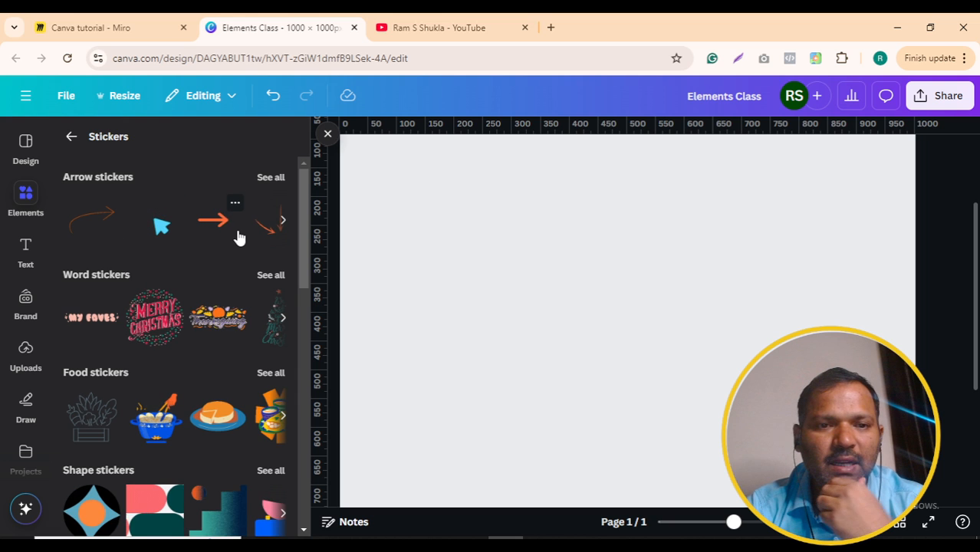
{"action": "scroll", "coordinate": [239, 238], "scroll_direction": "down", "scroll_amount": 4}
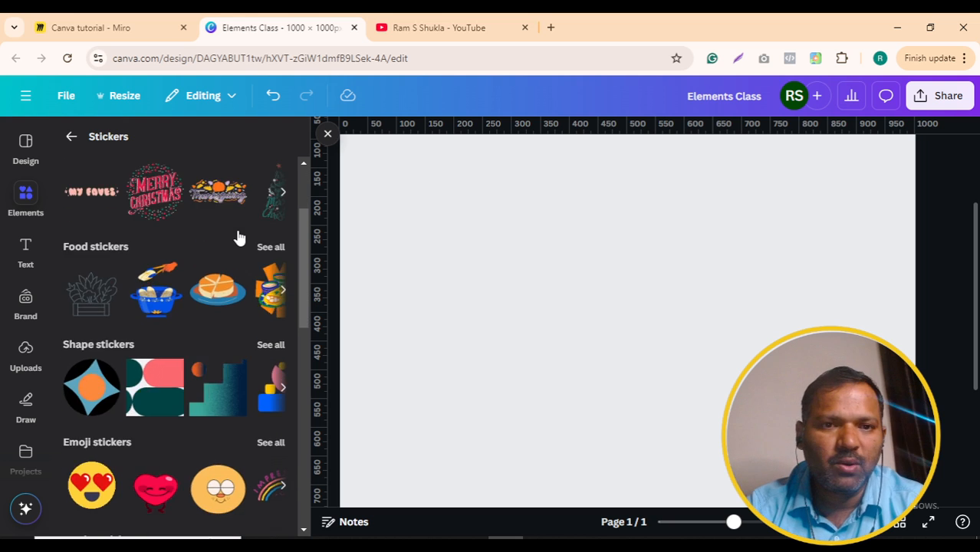
{"action": "scroll", "coordinate": [137, 287], "scroll_direction": "down", "scroll_amount": 2}
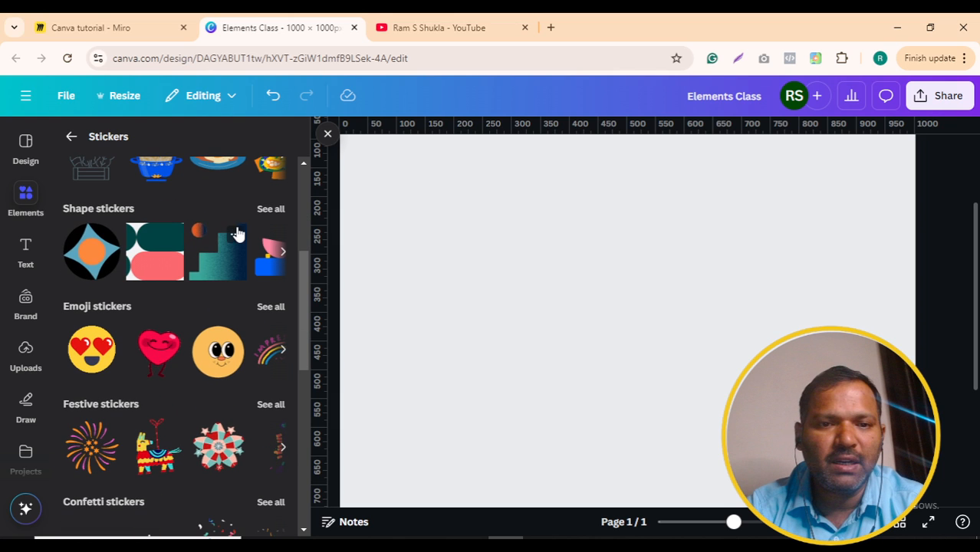
{"action": "scroll", "coordinate": [220, 280], "scroll_direction": "down", "scroll_amount": 2}
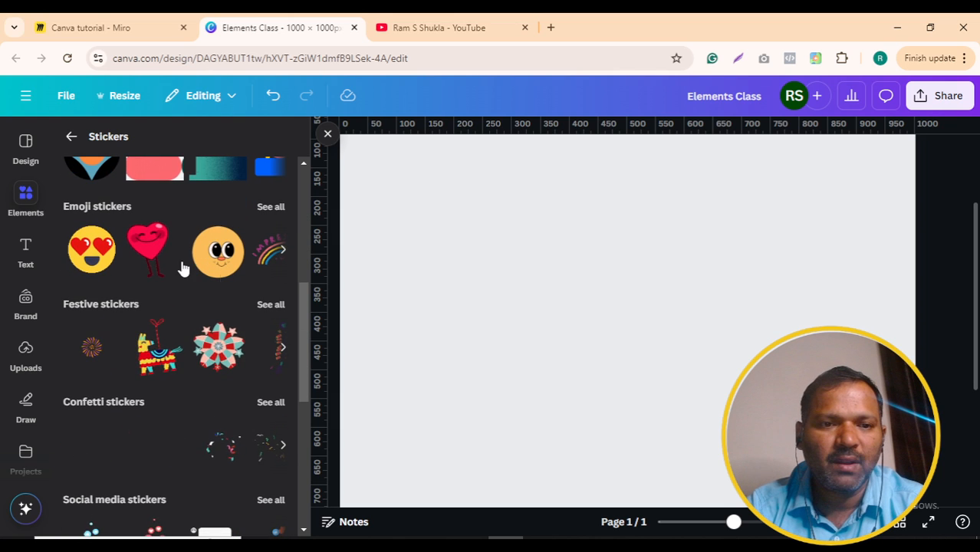
{"action": "scroll", "coordinate": [229, 288], "scroll_direction": "down", "scroll_amount": 1}
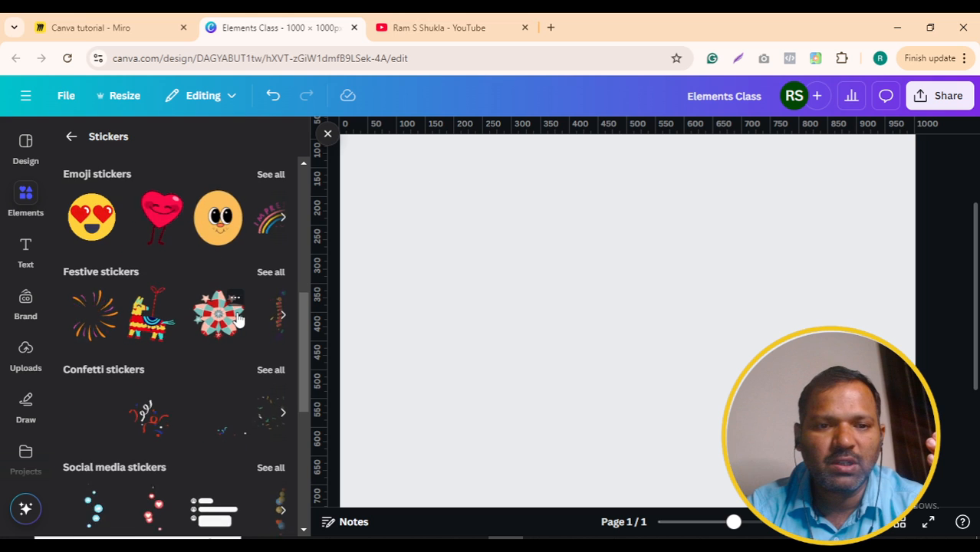
{"action": "scroll", "coordinate": [238, 320], "scroll_direction": "down", "scroll_amount": 1}
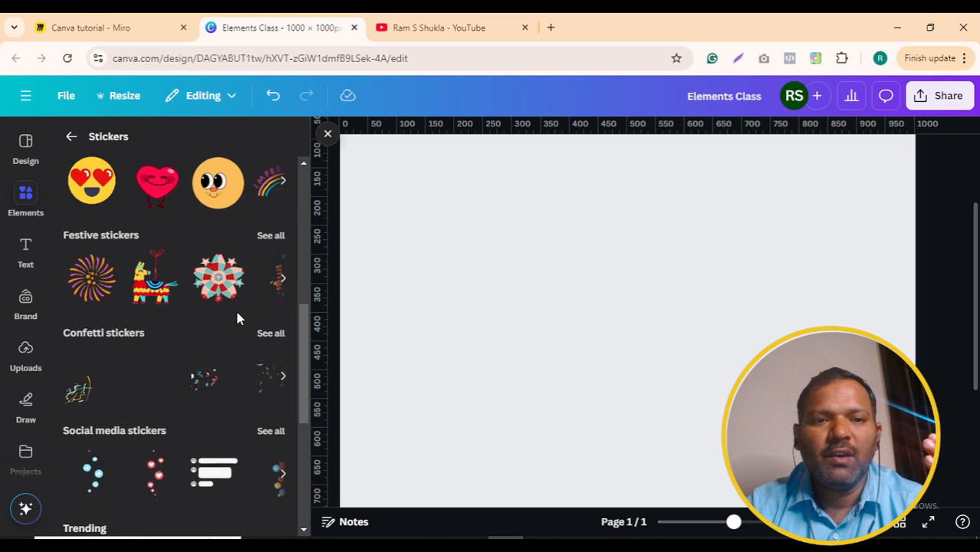
{"action": "scroll", "coordinate": [239, 320], "scroll_direction": "down", "scroll_amount": 1}
{"action": "scroll", "coordinate": [236, 317], "scroll_direction": "down", "scroll_amount": 3}
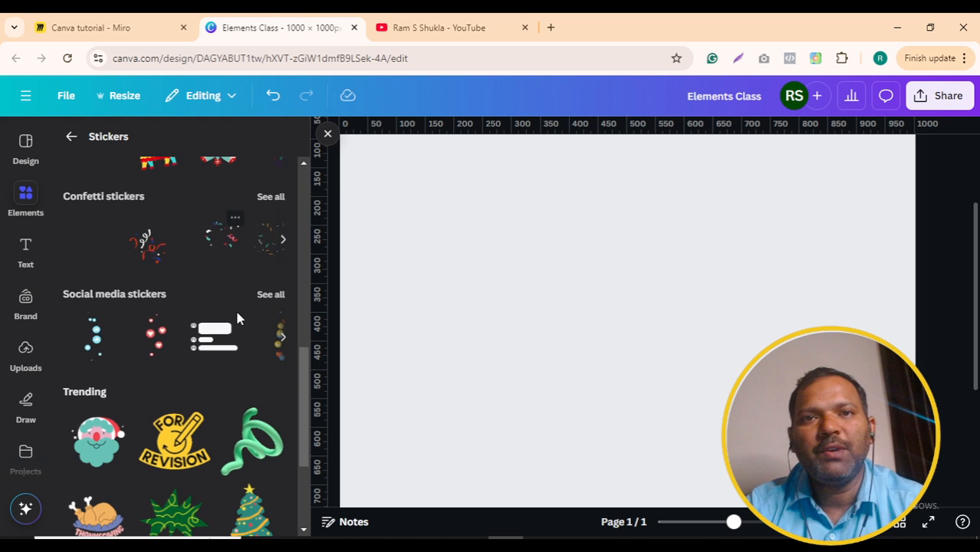
{"action": "scroll", "coordinate": [176, 328], "scroll_direction": "down", "scroll_amount": 1}
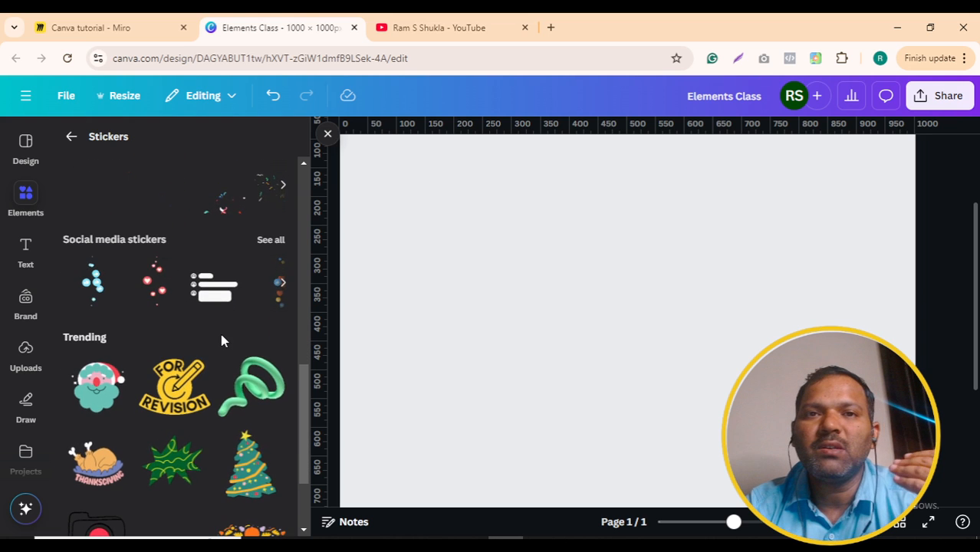
Step: Browse the Trending stickers to examine the available animated designs
{"action": "scroll", "coordinate": [134, 319], "scroll_direction": "down", "scroll_amount": 3}
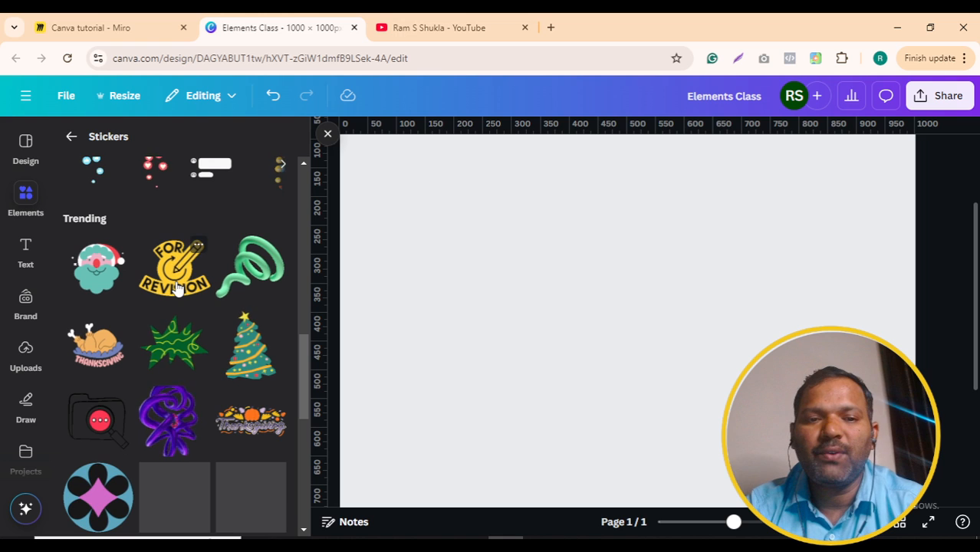
{"action": "scroll", "coordinate": [252, 356], "scroll_direction": "down", "scroll_amount": 1}
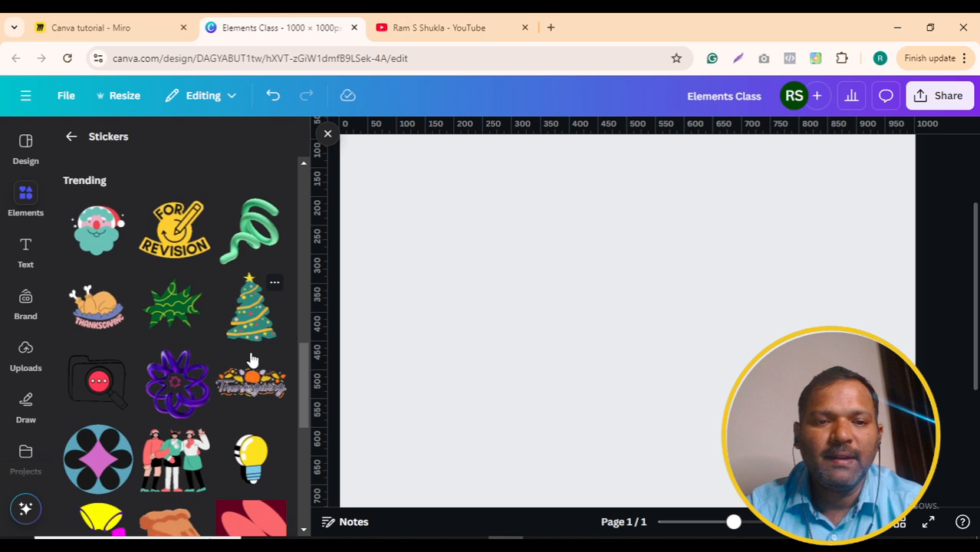
{"action": "scroll", "coordinate": [252, 357], "scroll_direction": "down", "scroll_amount": 3}
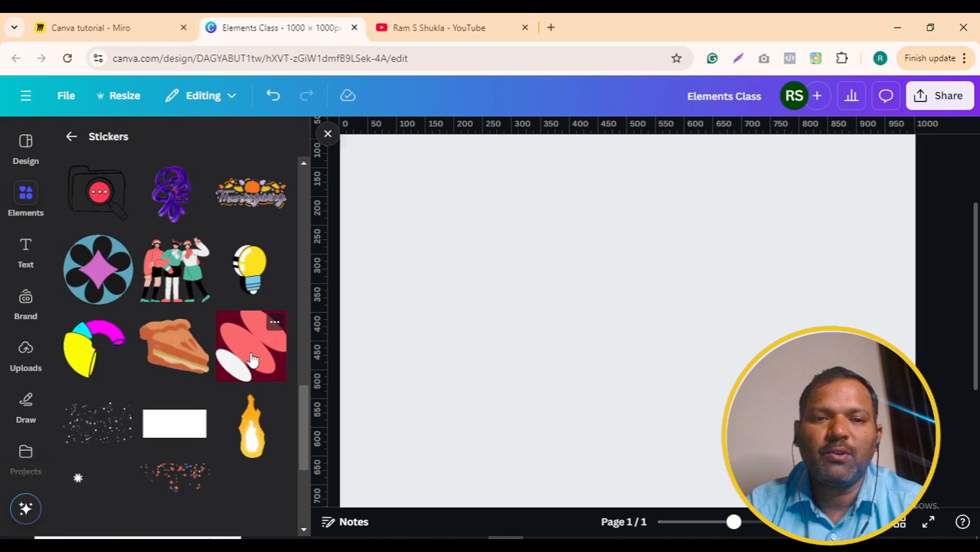
{"action": "scroll", "coordinate": [252, 357], "scroll_direction": "up", "scroll_amount": 1}
{"action": "scroll", "coordinate": [251, 357], "scroll_direction": "up", "scroll_amount": 1}
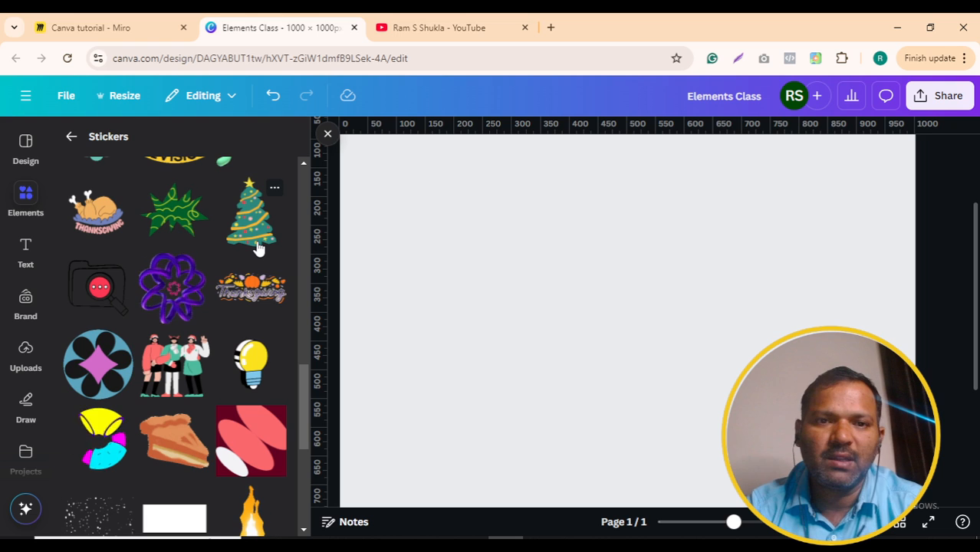
{"action": "scroll", "coordinate": [253, 357], "scroll_direction": "down", "scroll_amount": 4}
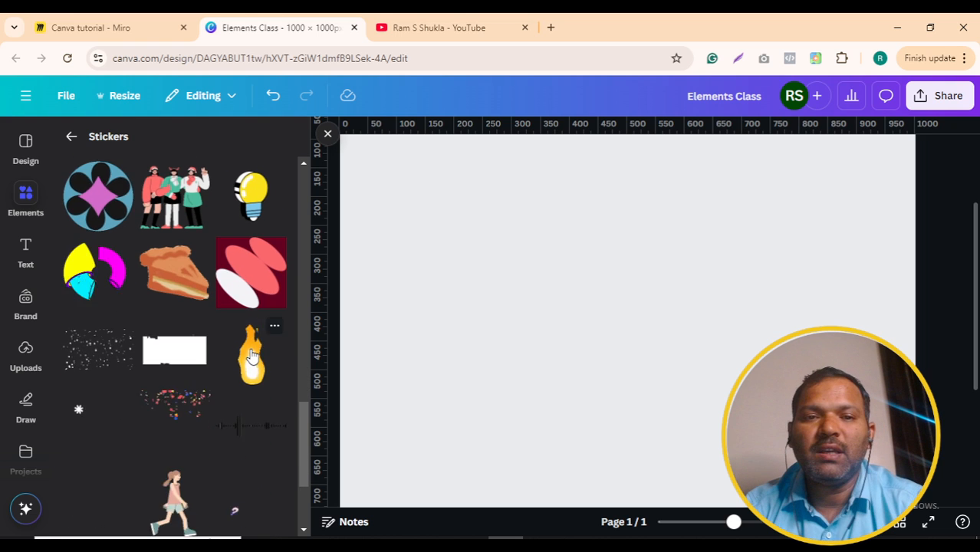
{"action": "scroll", "coordinate": [175, 450], "scroll_direction": "down", "scroll_amount": 2}
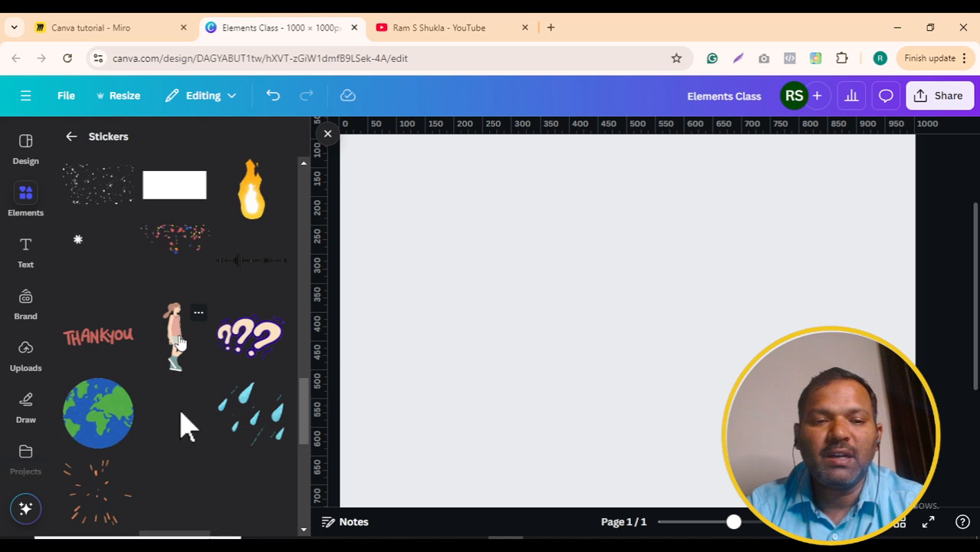
{"action": "scroll", "coordinate": [179, 343], "scroll_direction": "down", "scroll_amount": 5}
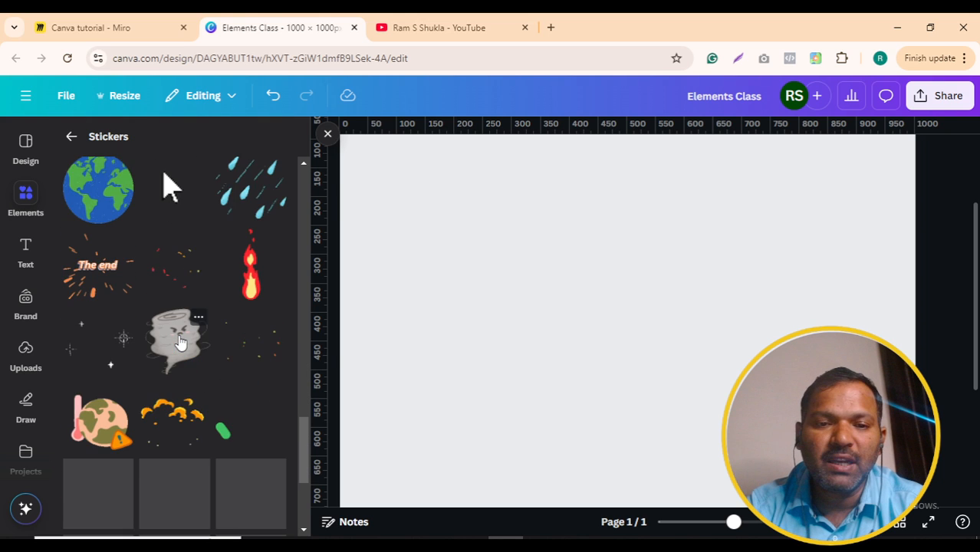
{"action": "scroll", "coordinate": [179, 343], "scroll_direction": "down", "scroll_amount": 2}
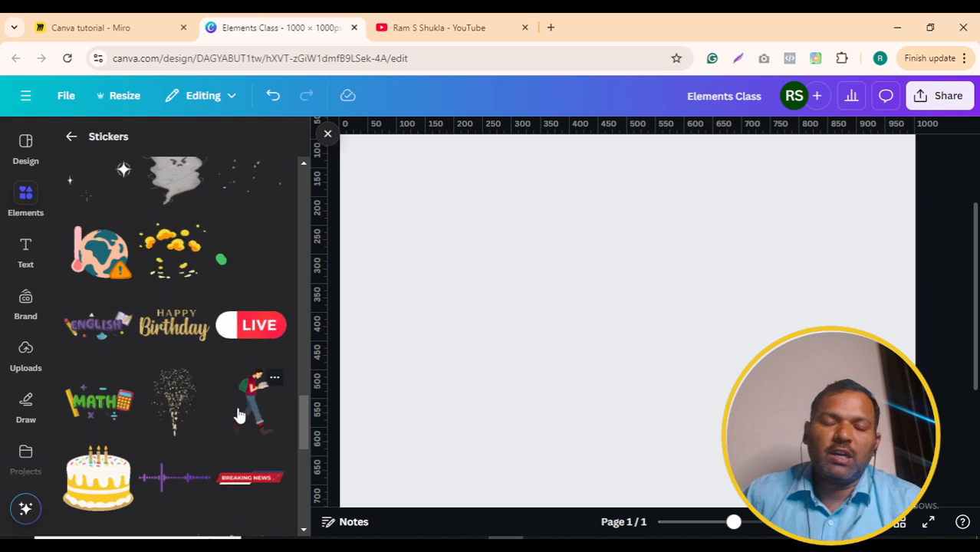
Step: Add the animated sticker of a student reading while walking to the page, and delete it after viewing it
{"action": "left_click", "coordinate": [249, 414]}
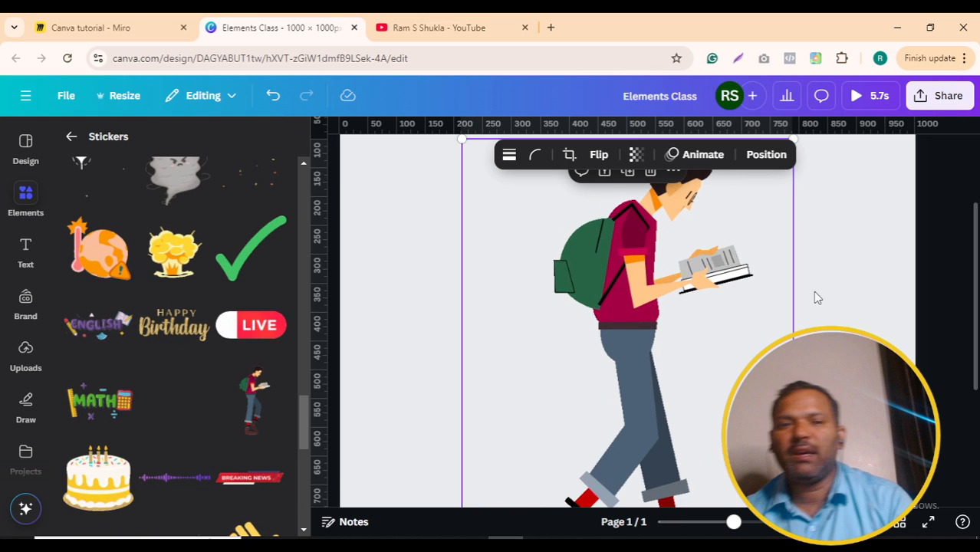
{"action": "key", "text": "Delete"}
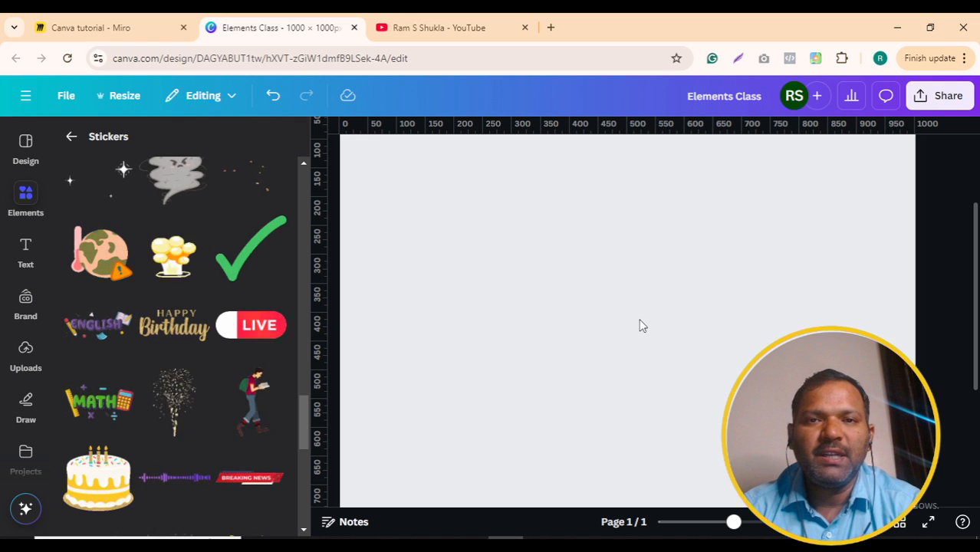
Step: Browse further through the Stickers collection to examine more animated people, animals, objects, sound waves and text designs
{"action": "scroll", "coordinate": [175, 345], "scroll_direction": "down", "scroll_amount": 5}
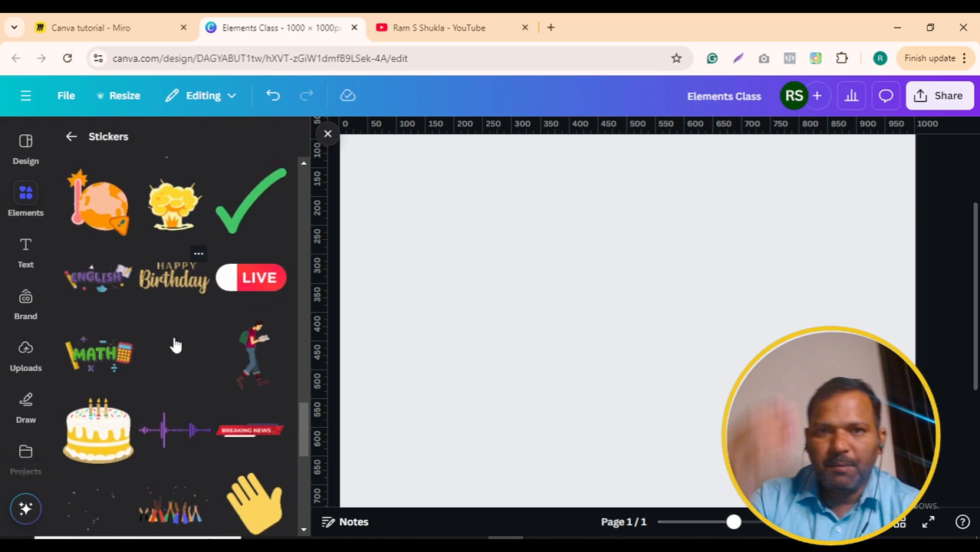
{"action": "scroll", "coordinate": [175, 345], "scroll_direction": "down", "scroll_amount": 3}
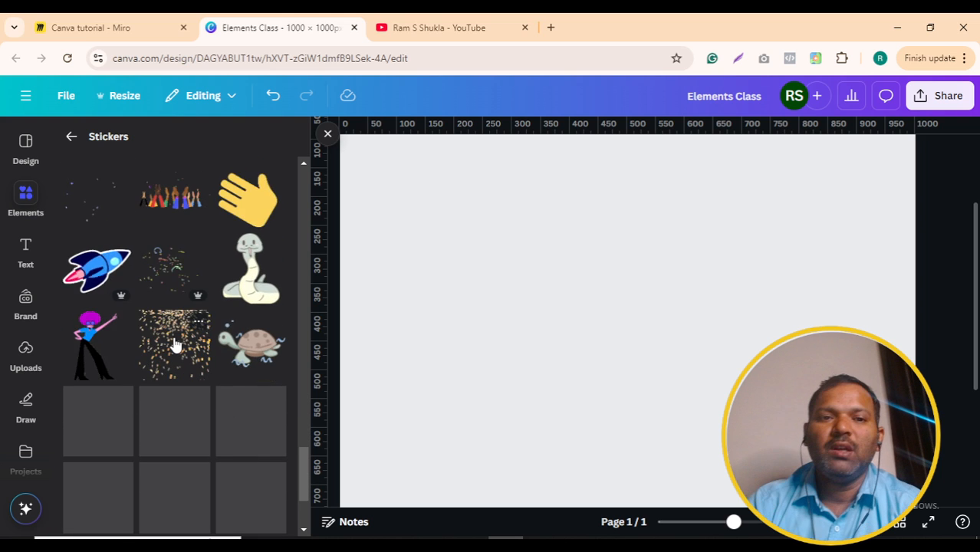
{"action": "scroll", "coordinate": [175, 345], "scroll_direction": "down", "scroll_amount": 1}
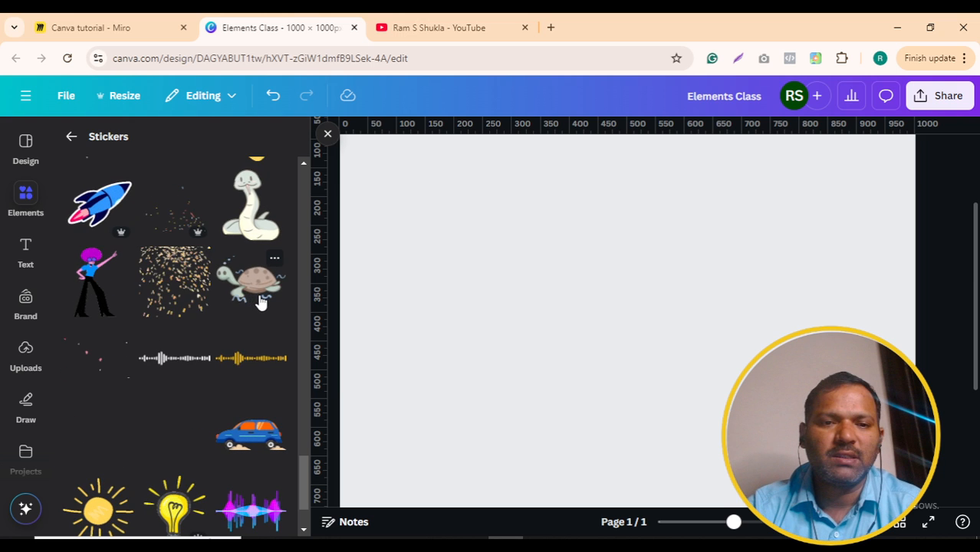
{"action": "scroll", "coordinate": [261, 303], "scroll_direction": "down", "scroll_amount": 1}
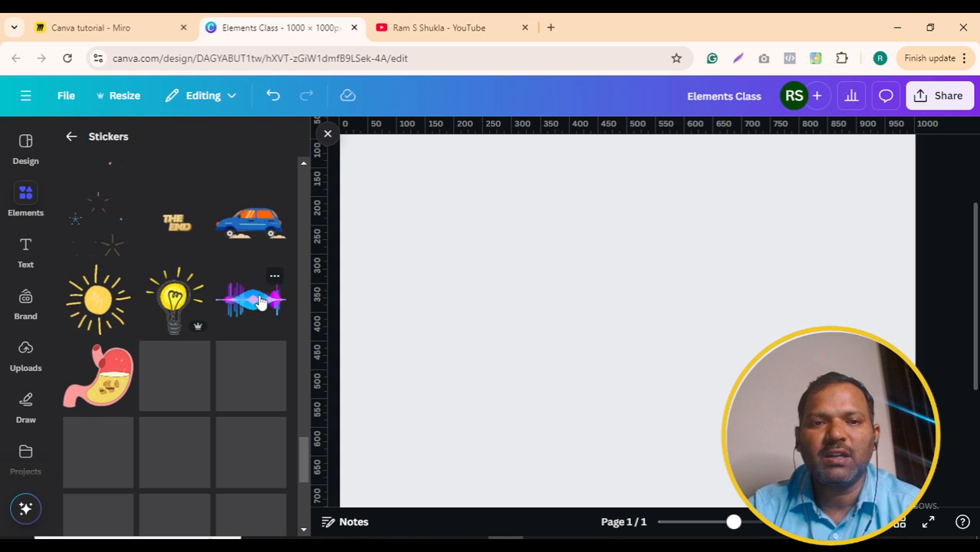
{"action": "scroll", "coordinate": [207, 332], "scroll_direction": "down", "scroll_amount": 5}
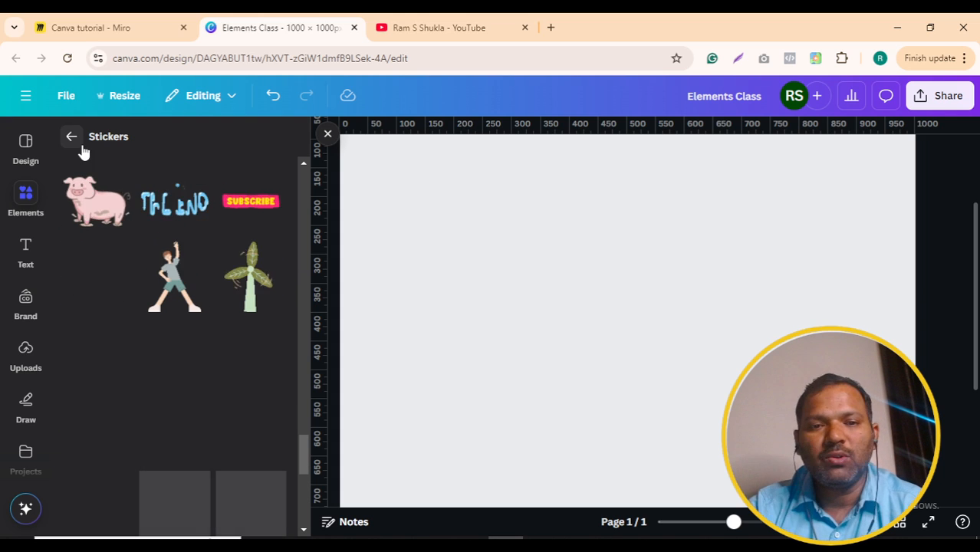
Step: Return to the Graphics collection and look through its themed Collections, from Colorful Team Badges to Sketchy Flowers
{"action": "left_click", "coordinate": [71, 138]}
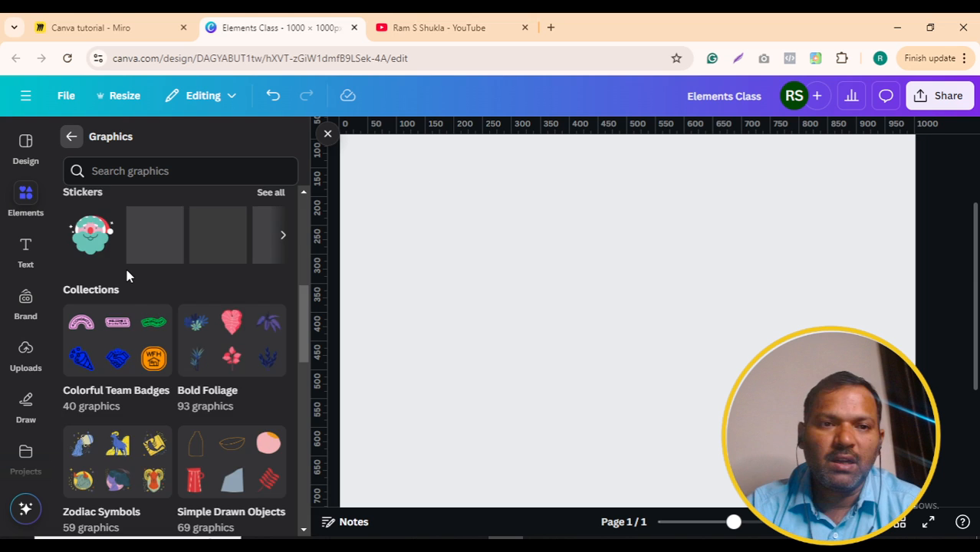
{"action": "scroll", "coordinate": [128, 276], "scroll_direction": "down", "scroll_amount": 2}
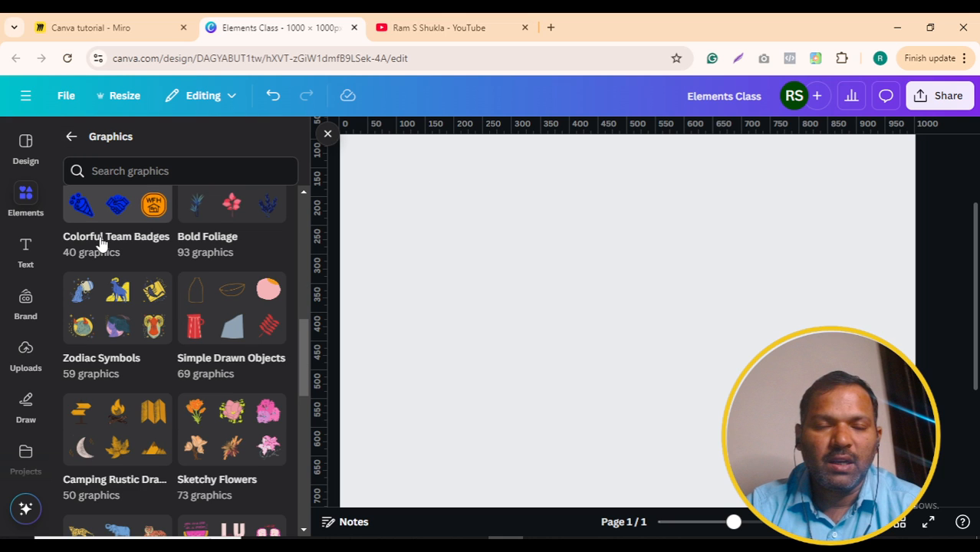
Step: Look through the graphics collections from Colorful Team Badges down to Pastel Ladies and Duo Color Avatar
{"action": "scroll", "coordinate": [125, 318], "scroll_direction": "up", "scroll_amount": 2}
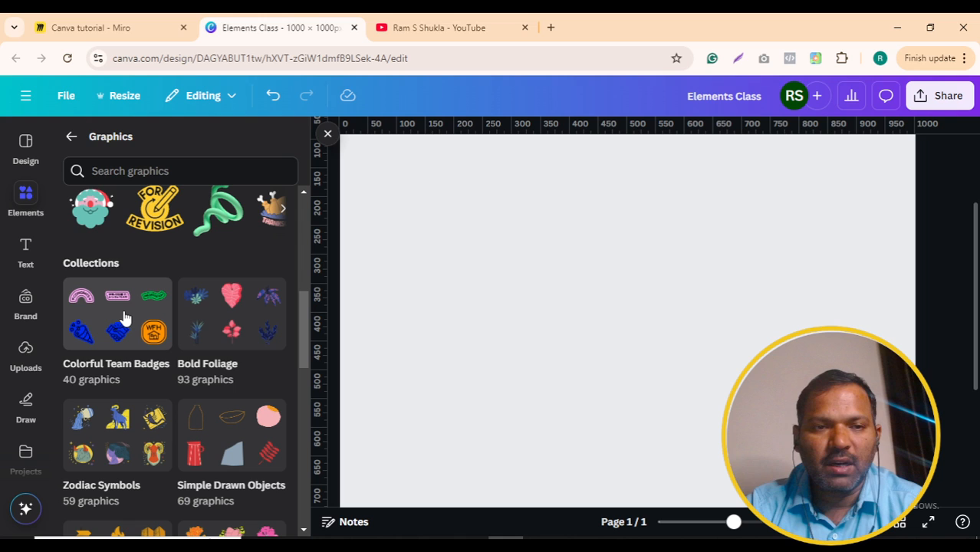
{"action": "scroll", "coordinate": [240, 320], "scroll_direction": "down", "scroll_amount": 2}
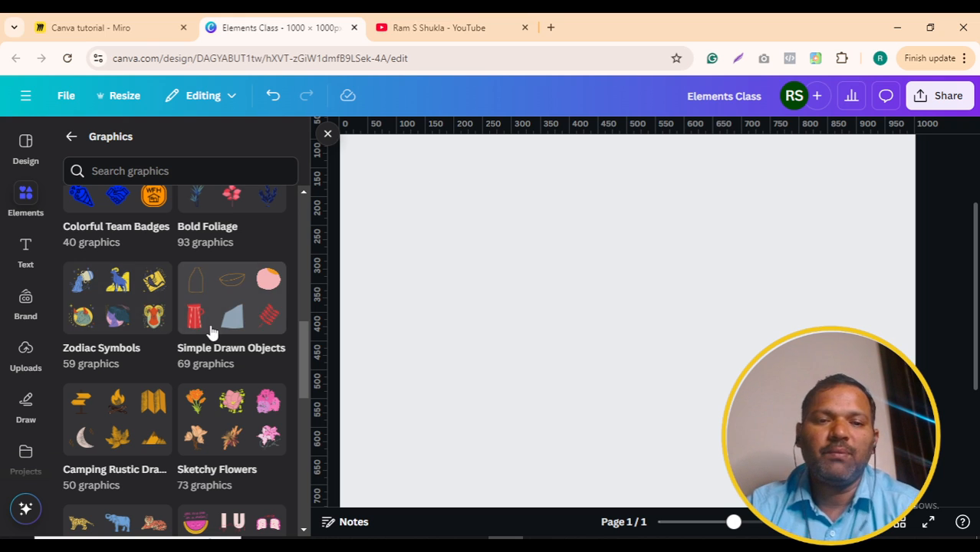
{"action": "scroll", "coordinate": [242, 310], "scroll_direction": "down", "scroll_amount": 1}
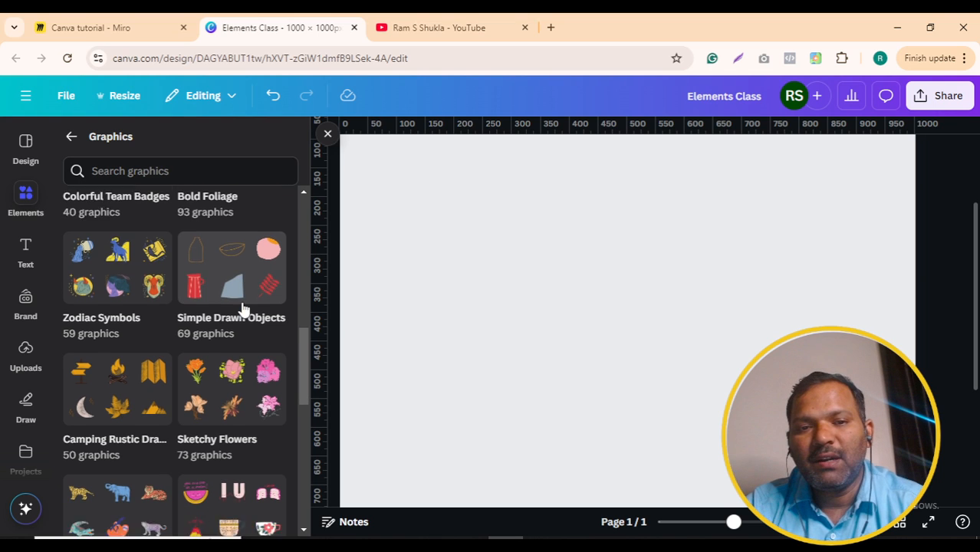
{"action": "scroll", "coordinate": [214, 337], "scroll_direction": "down", "scroll_amount": 1}
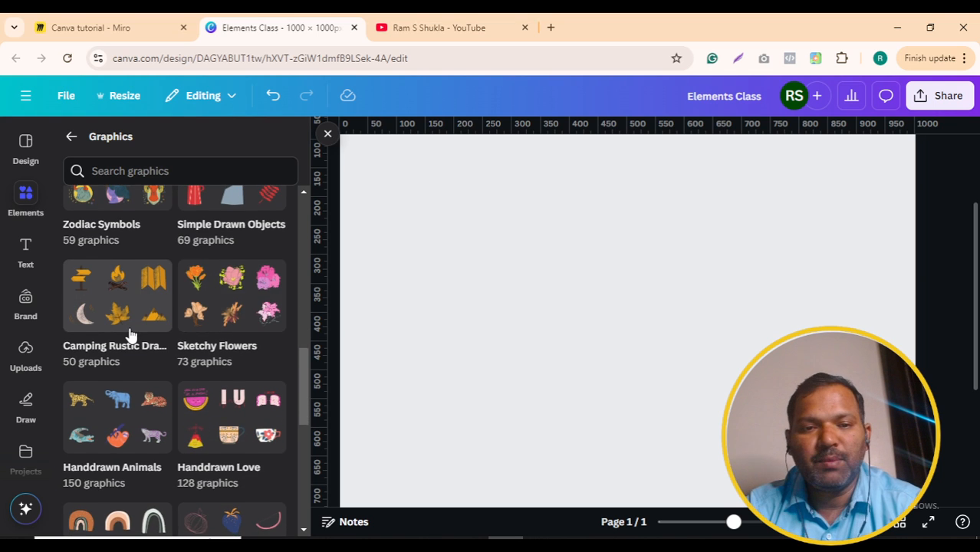
{"action": "scroll", "coordinate": [129, 335], "scroll_direction": "down", "scroll_amount": 1}
{"action": "scroll", "coordinate": [168, 388], "scroll_direction": "down", "scroll_amount": 2}
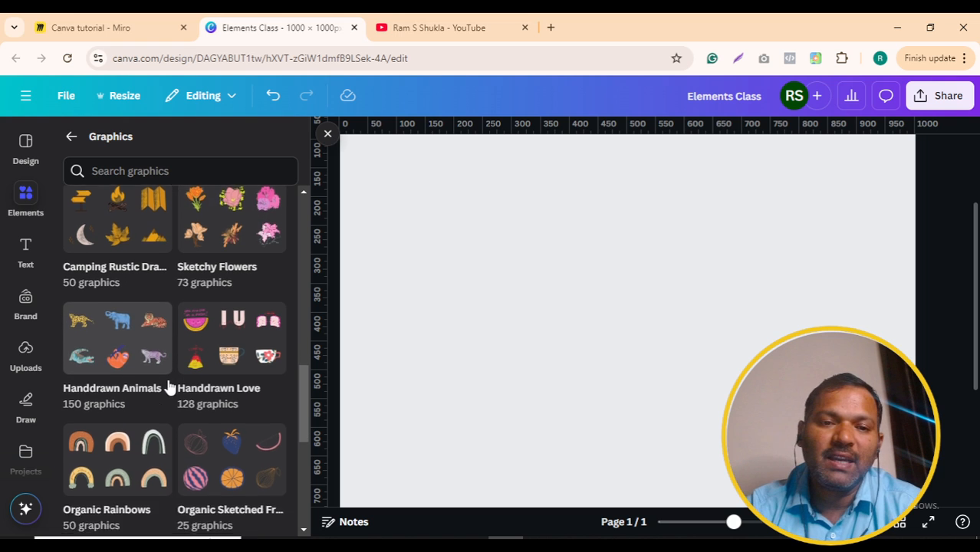
{"action": "scroll", "coordinate": [126, 412], "scroll_direction": "down", "scroll_amount": 1}
{"action": "scroll", "coordinate": [127, 411], "scroll_direction": "down", "scroll_amount": 3}
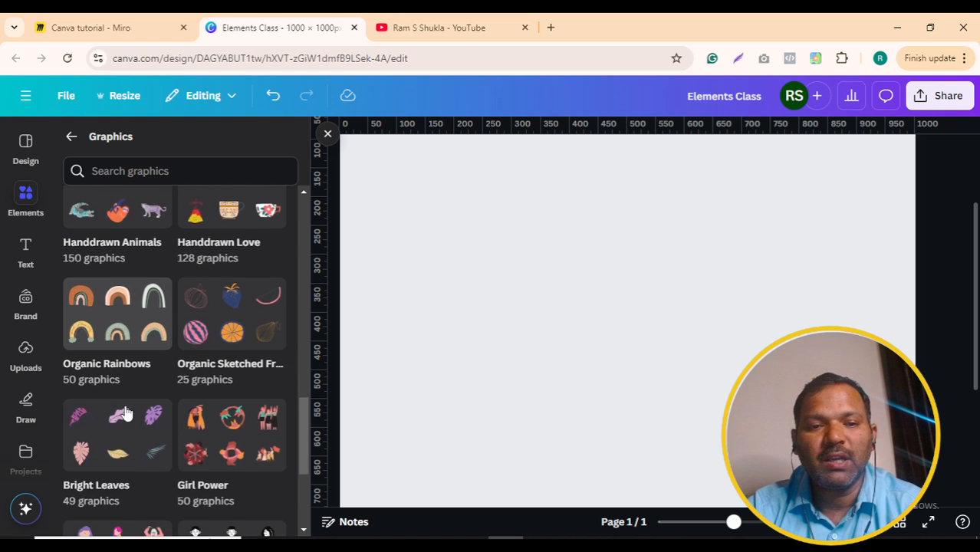
{"action": "scroll", "coordinate": [226, 305], "scroll_direction": "down", "scroll_amount": 2}
{"action": "scroll", "coordinate": [226, 305], "scroll_direction": "down", "scroll_amount": 1}
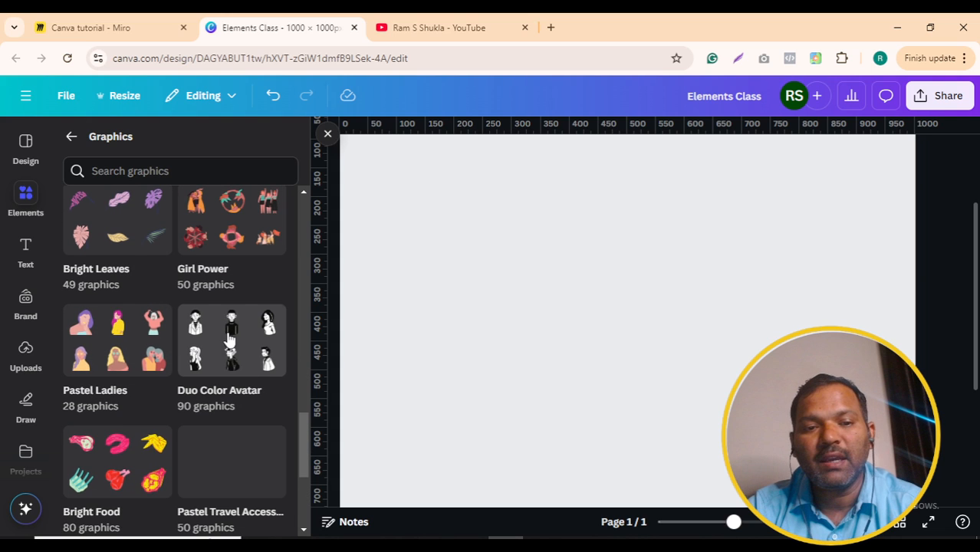
Step: Open the Pastel Ladies collection, look through all of its graphics, and return to the graphics collections
{"action": "left_click", "coordinate": [132, 346]}
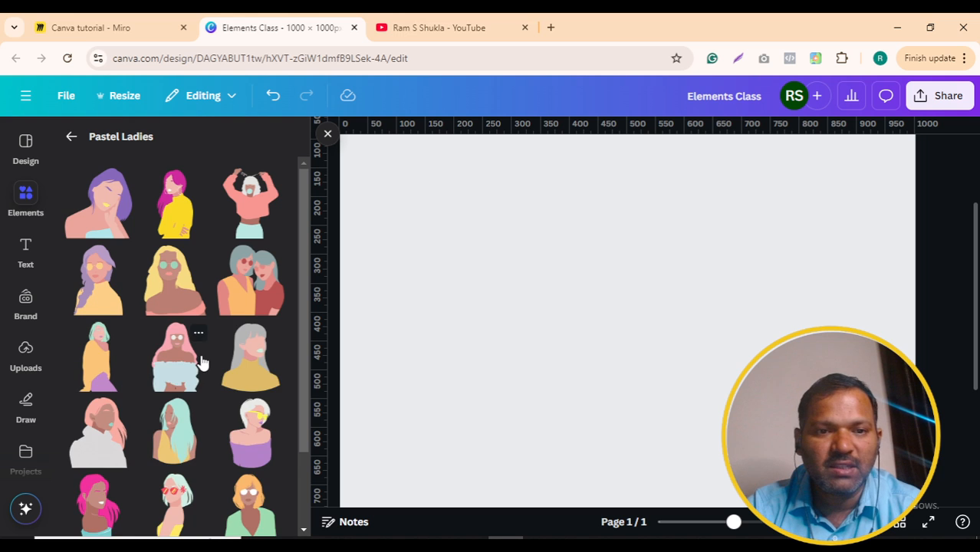
{"action": "scroll", "coordinate": [201, 363], "scroll_direction": "down", "scroll_amount": 3}
{"action": "scroll", "coordinate": [200, 362], "scroll_direction": "down", "scroll_amount": 3}
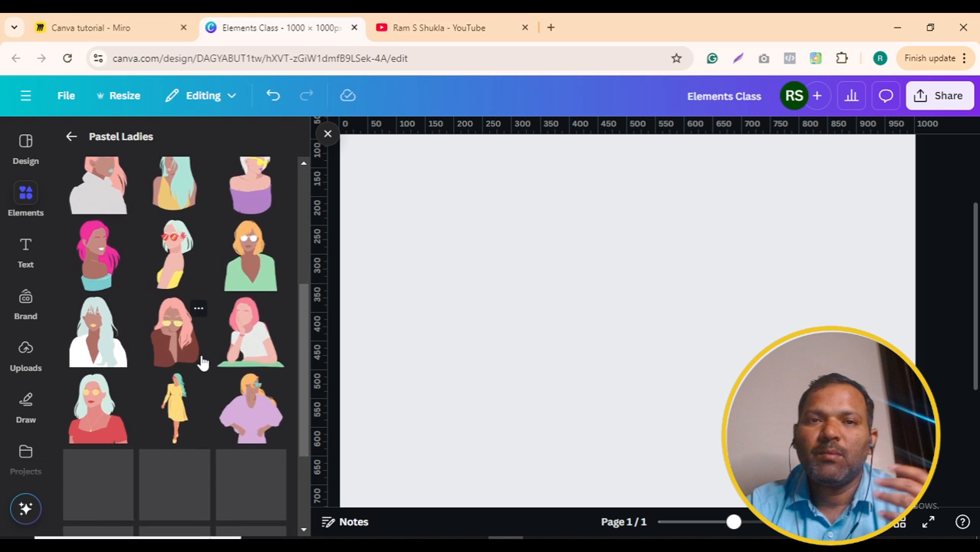
{"action": "scroll", "coordinate": [201, 363], "scroll_direction": "down", "scroll_amount": 1}
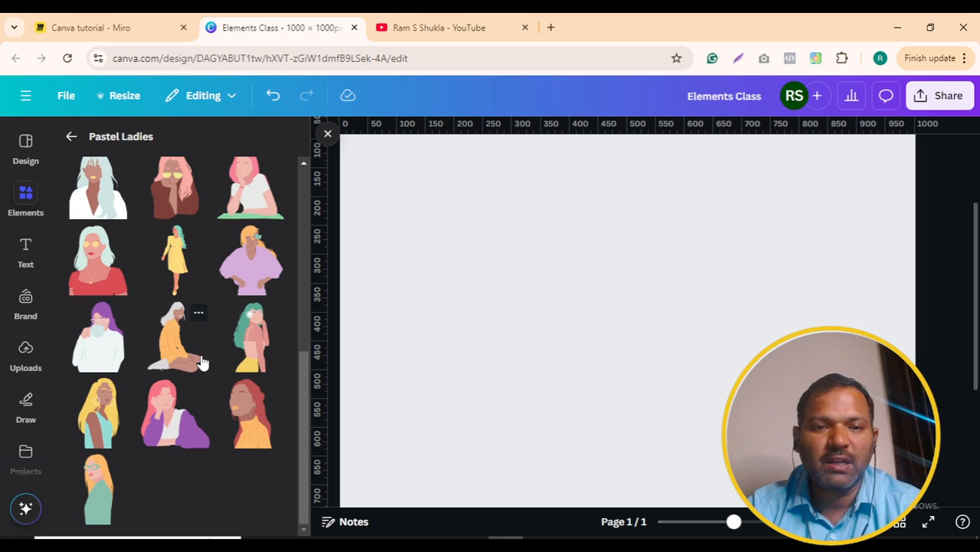
{"action": "left_click", "coordinate": [72, 138]}
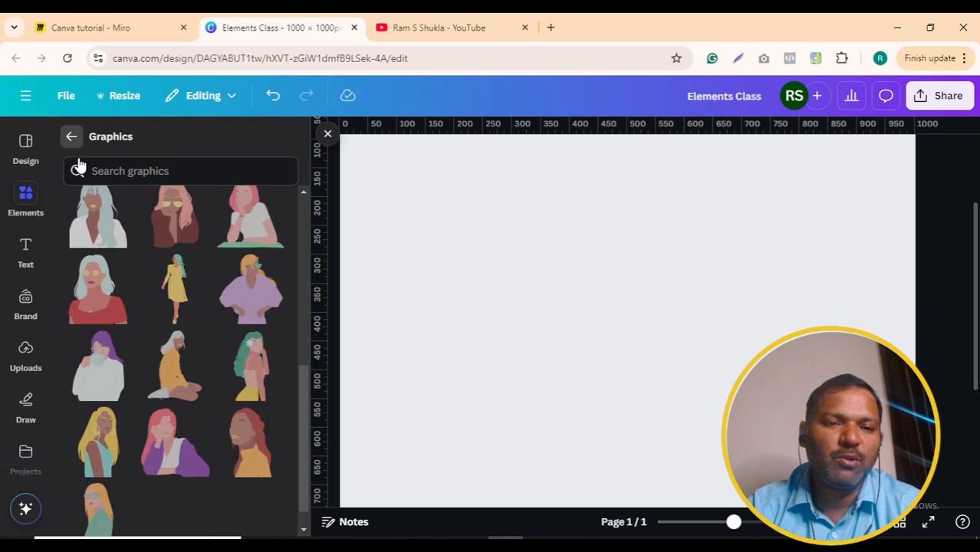
Step: Look through the remaining graphics collections down to Vivid Leaves and return to the elements overview
{"action": "scroll", "coordinate": [130, 345], "scroll_direction": "down", "scroll_amount": 3}
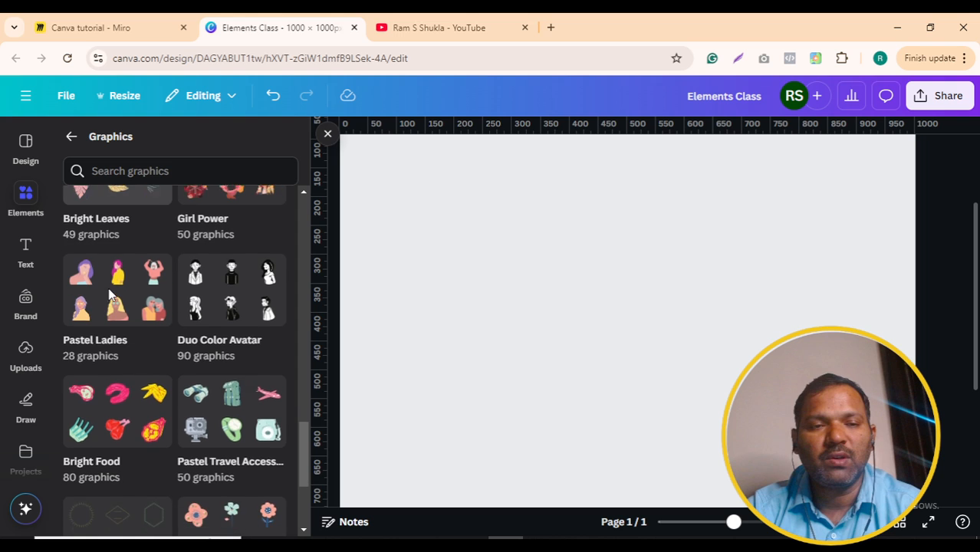
{"action": "scroll", "coordinate": [151, 388], "scroll_direction": "down", "scroll_amount": 1}
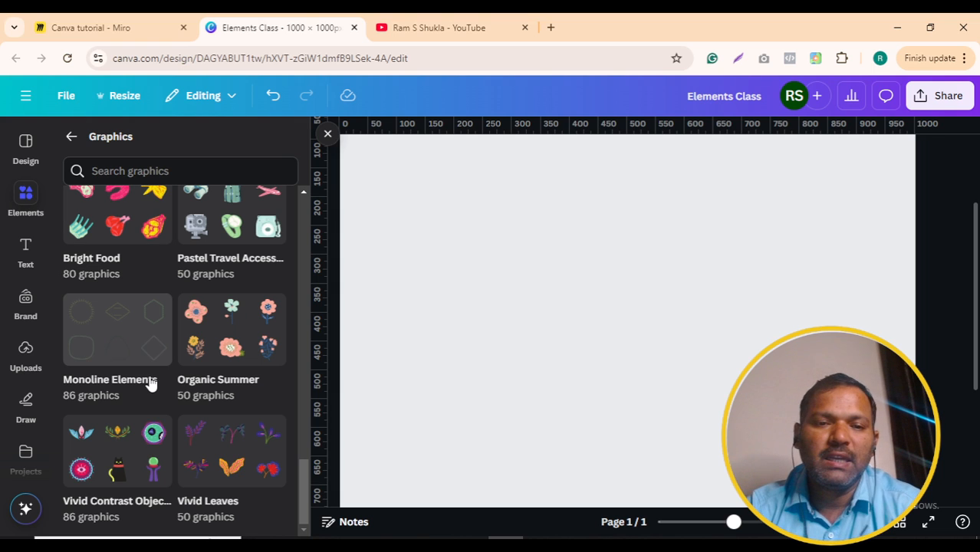
{"action": "left_click", "coordinate": [71, 136]}
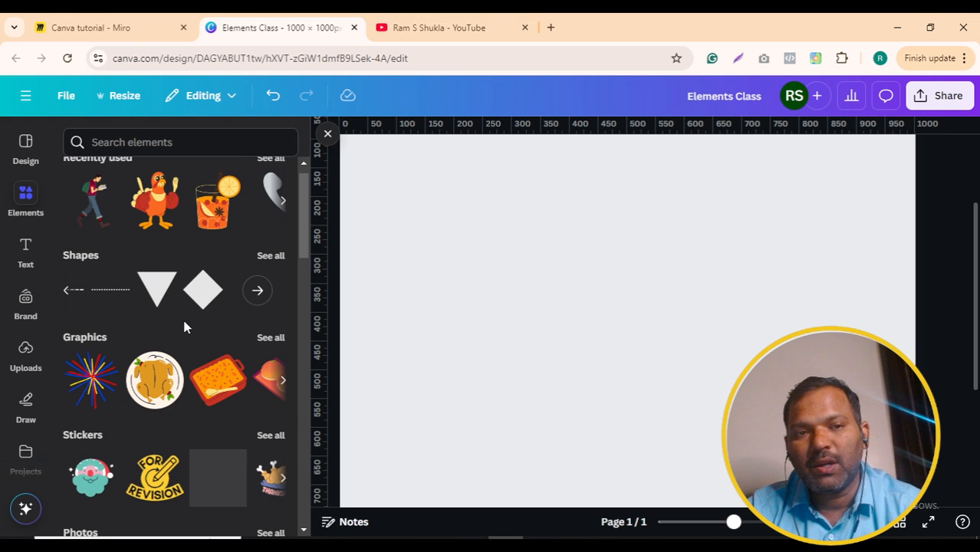
Step: Show all photos and add the trending photo of the woman with glasses sitting at a desk to the page
{"action": "scroll", "coordinate": [184, 327], "scroll_direction": "down", "scroll_amount": 3}
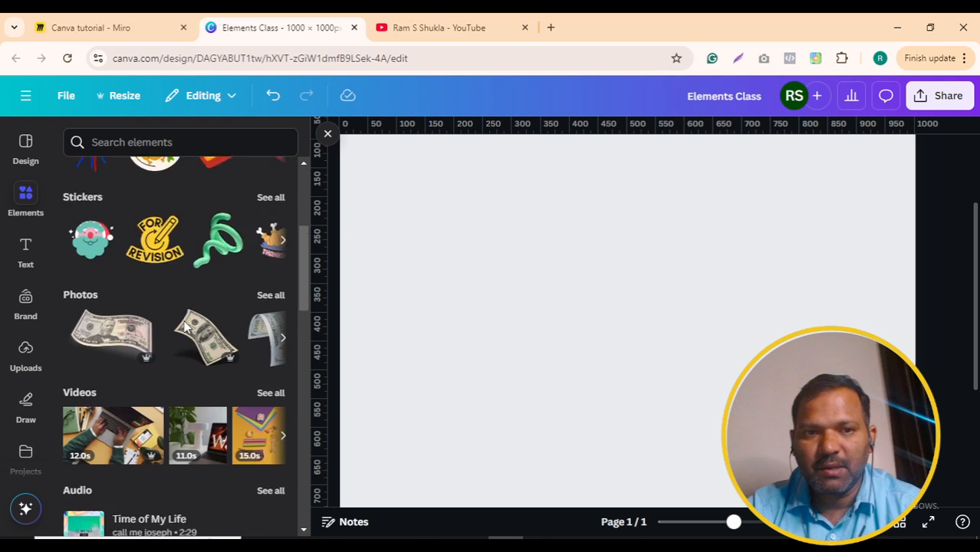
{"action": "scroll", "coordinate": [184, 327], "scroll_direction": "down", "scroll_amount": 3}
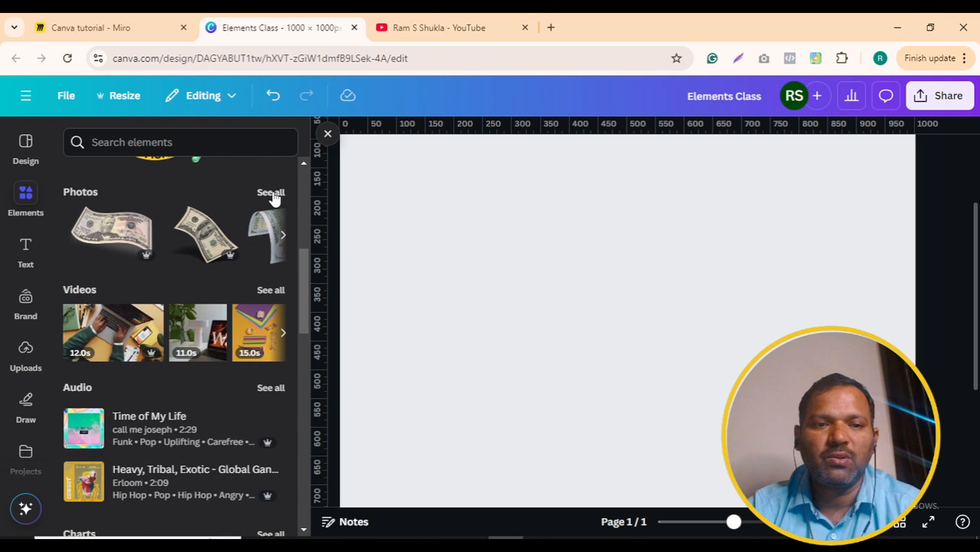
{"action": "scroll", "coordinate": [241, 287], "scroll_direction": "up", "scroll_amount": 3}
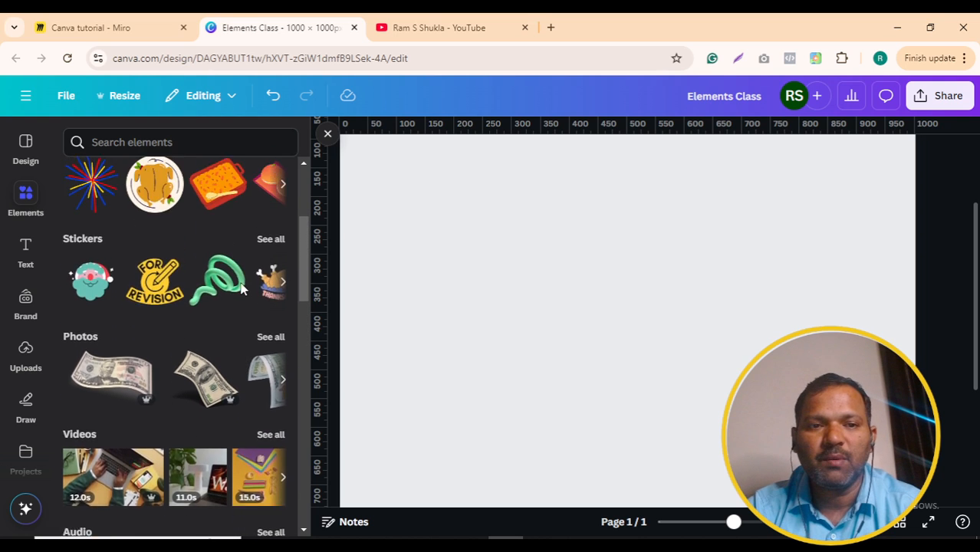
{"action": "scroll", "coordinate": [241, 287], "scroll_direction": "up", "scroll_amount": 1}
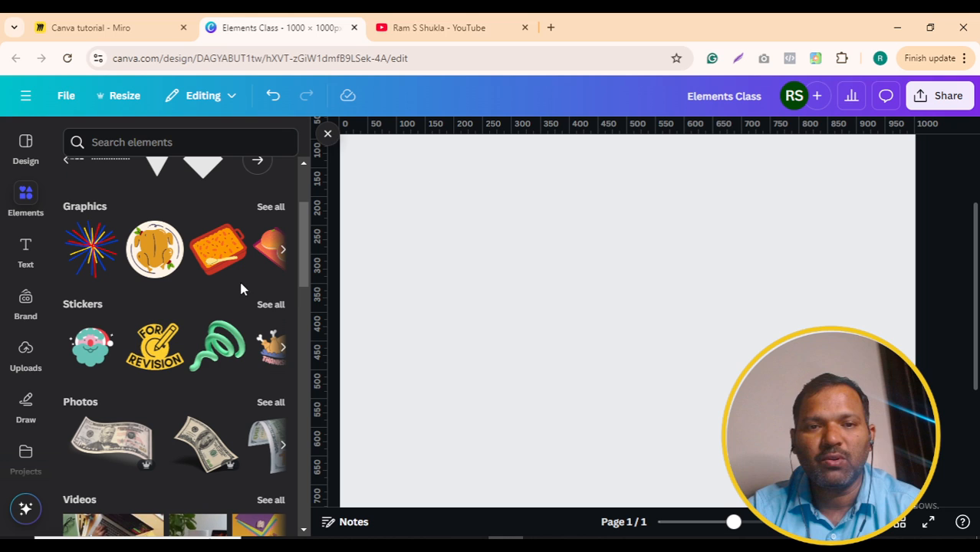
{"action": "left_click", "coordinate": [279, 405]}
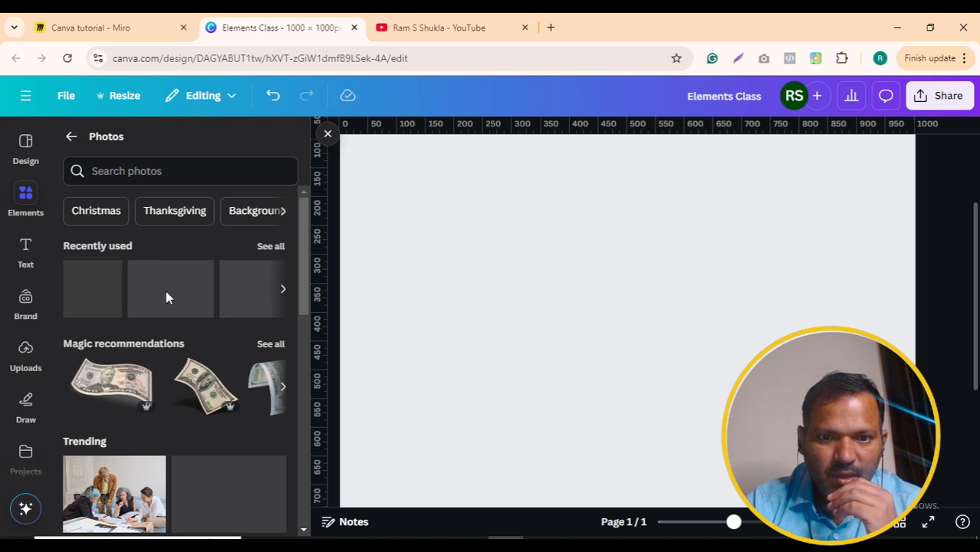
{"action": "scroll", "coordinate": [138, 307], "scroll_direction": "down", "scroll_amount": 2}
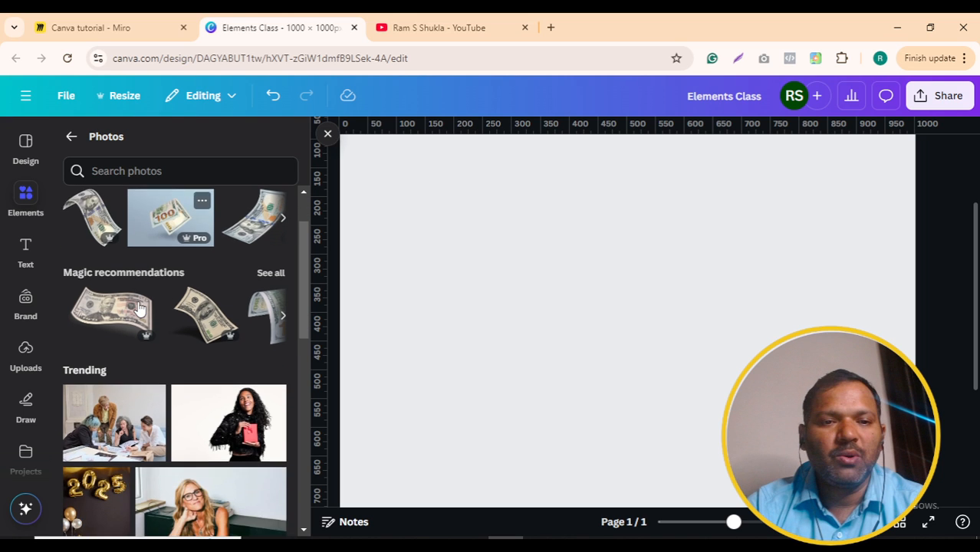
{"action": "scroll", "coordinate": [138, 308], "scroll_direction": "down", "scroll_amount": 4}
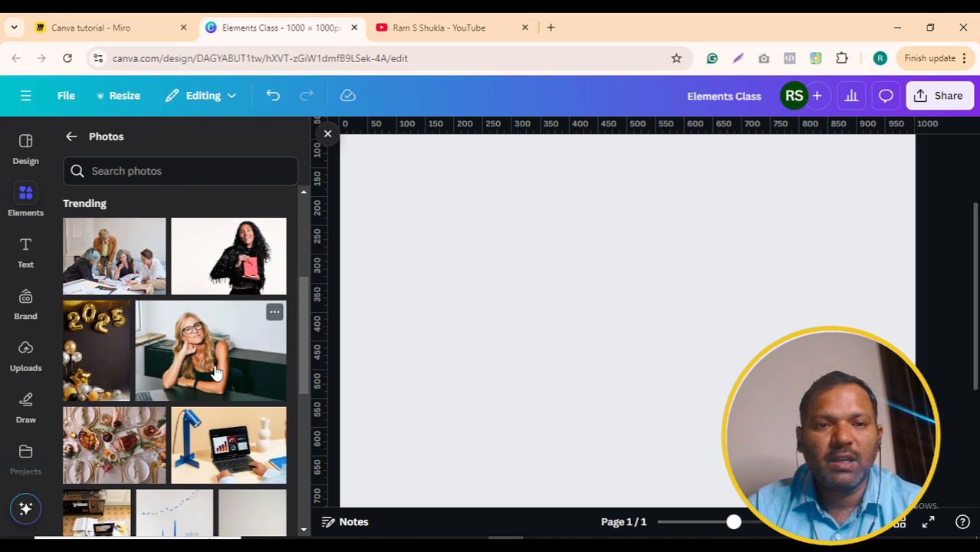
{"action": "scroll", "coordinate": [203, 360], "scroll_direction": "down", "scroll_amount": 1}
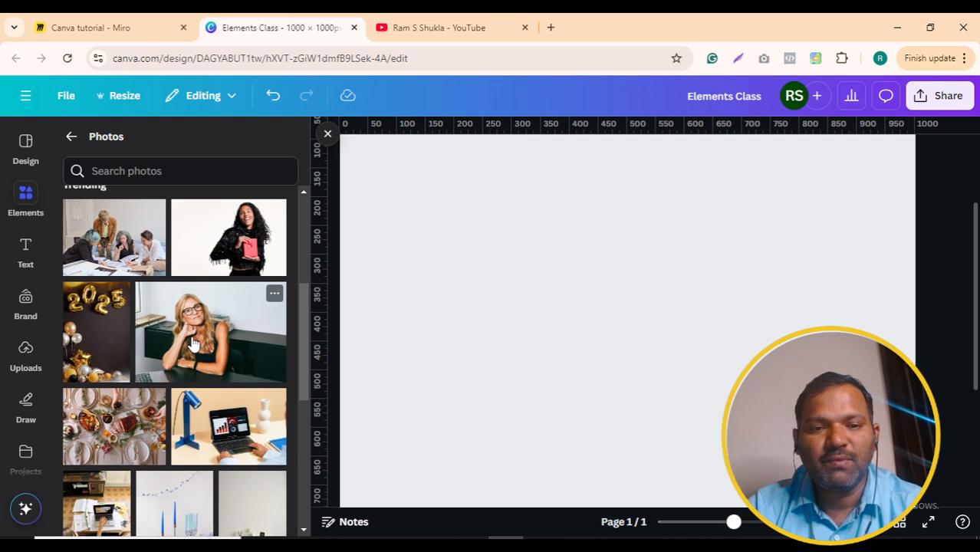
{"action": "left_click", "coordinate": [194, 344]}
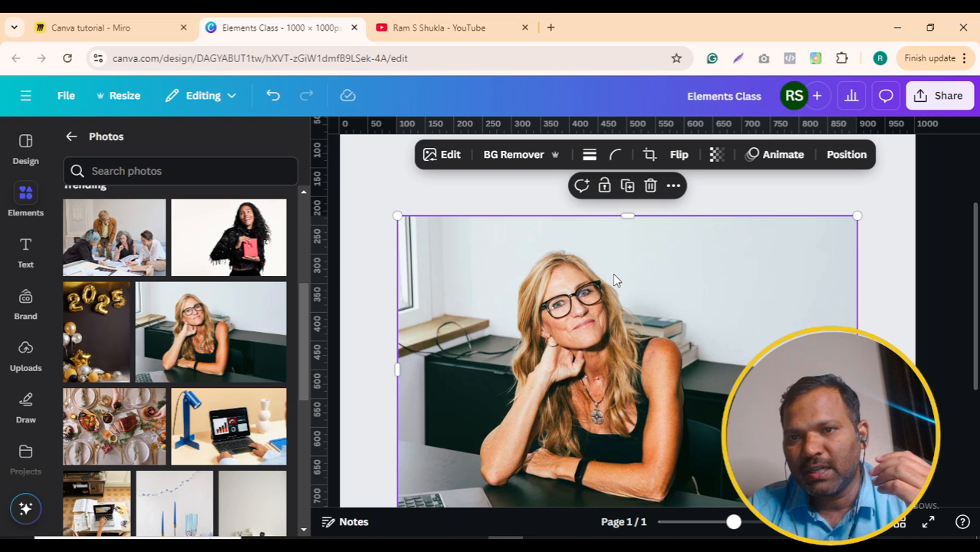
Step: Move the photo up on the page and adjust its side edges so it spans about 60 to 900 px horizontally
{"action": "left_click_drag", "start_coordinate": [684, 368], "coordinate": [684, 318]}
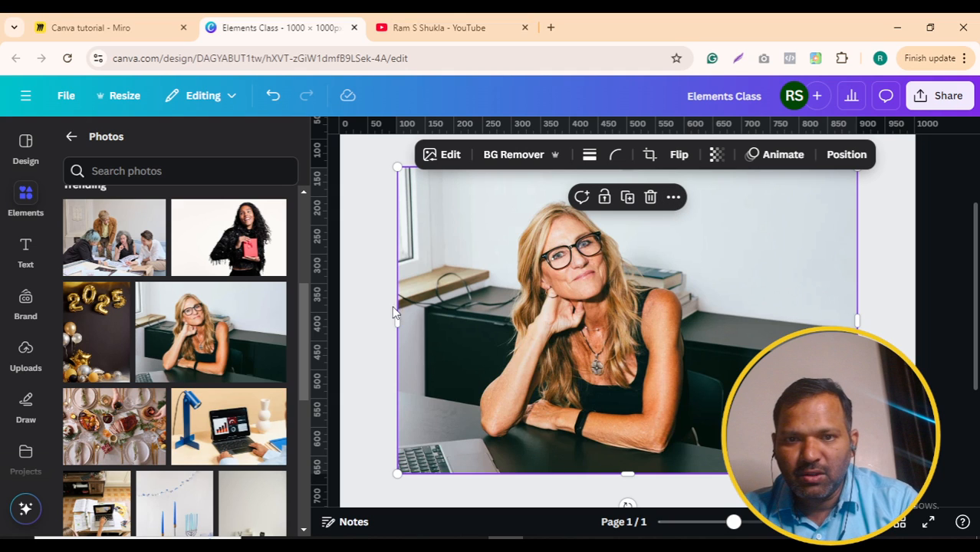
{"action": "left_click_drag", "start_coordinate": [396, 318], "coordinate": [466, 321]}
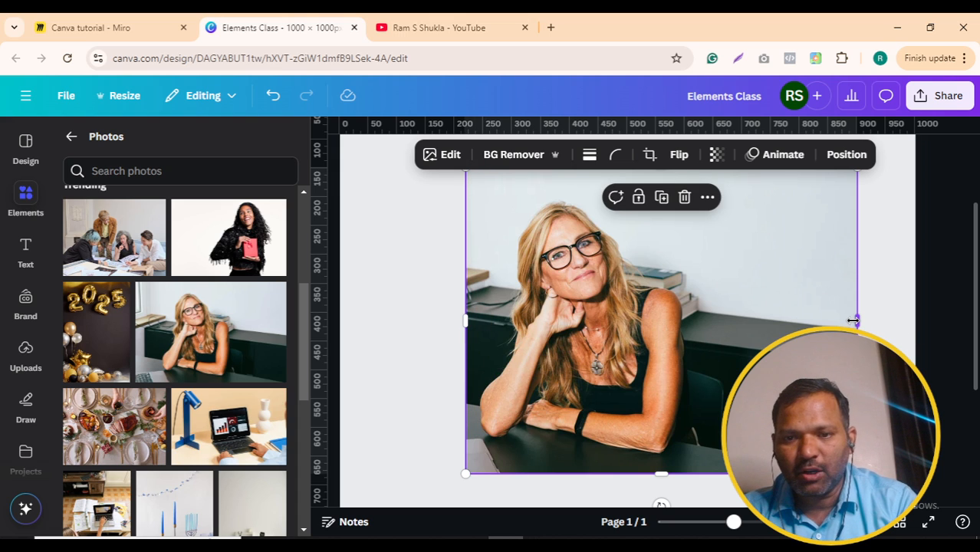
{"action": "left_click_drag", "start_coordinate": [856, 321], "coordinate": [718, 328]}
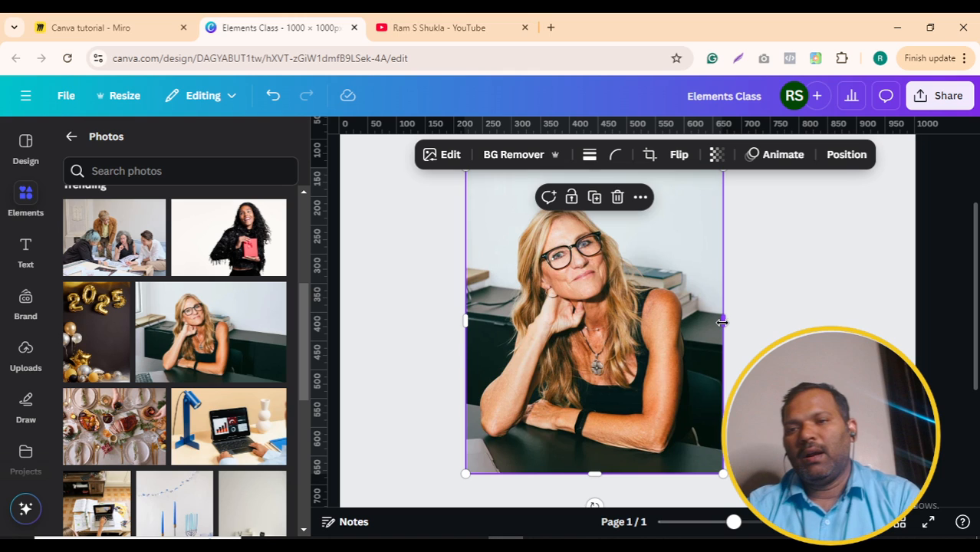
{"action": "left_click_drag", "start_coordinate": [720, 324], "coordinate": [858, 322]}
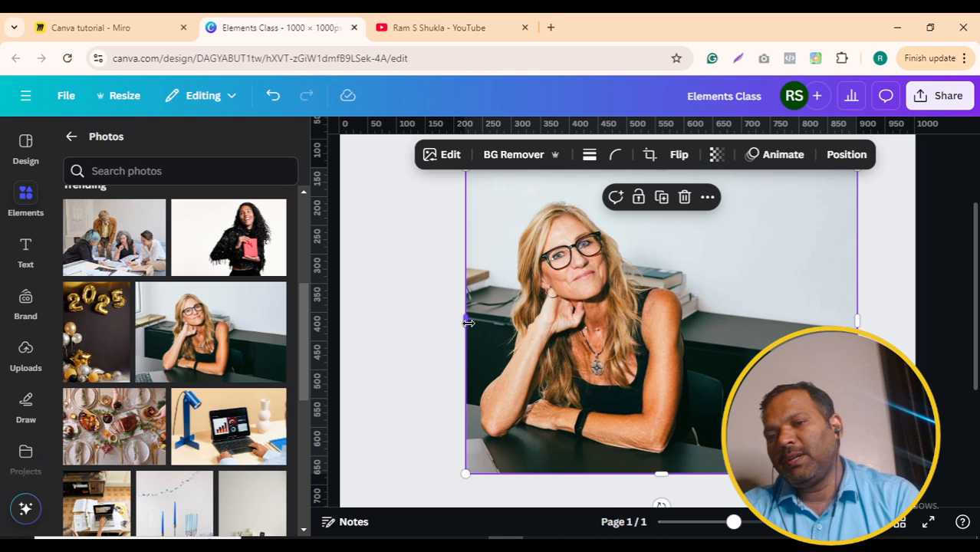
{"action": "left_click_drag", "start_coordinate": [447, 325], "coordinate": [374, 324]}
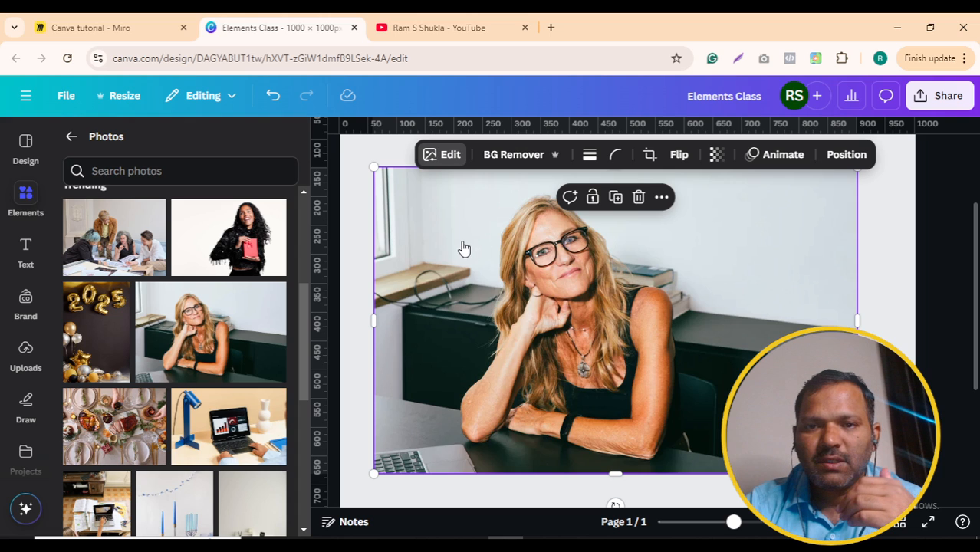
Step: Try the Fresco filter on the photo, and apply the Belvedere filter instead
{"action": "left_click", "coordinate": [450, 157]}
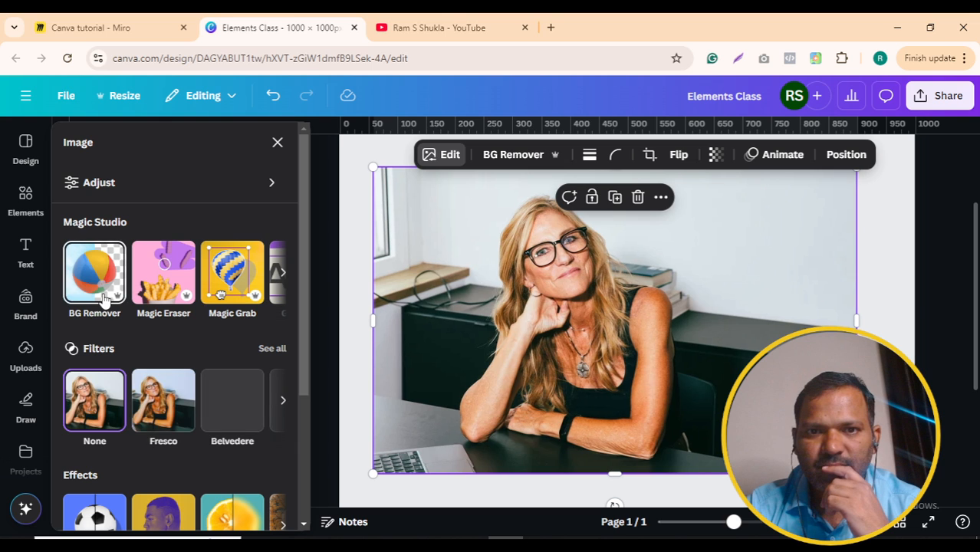
{"action": "scroll", "coordinate": [163, 345], "scroll_direction": "down", "scroll_amount": 3}
{"action": "left_click", "coordinate": [167, 321]}
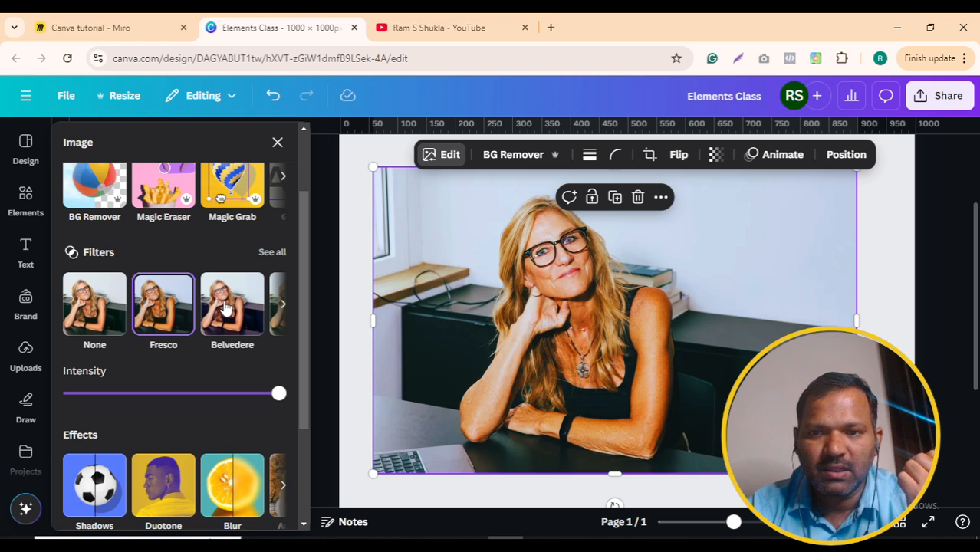
{"action": "left_click", "coordinate": [249, 294]}
Step: Brush a blur over the photo's window sill and the adjoining end of the dark cabinet, with brush size 20 and intensity 25
{"action": "scroll", "coordinate": [239, 370], "scroll_direction": "down", "scroll_amount": 2}
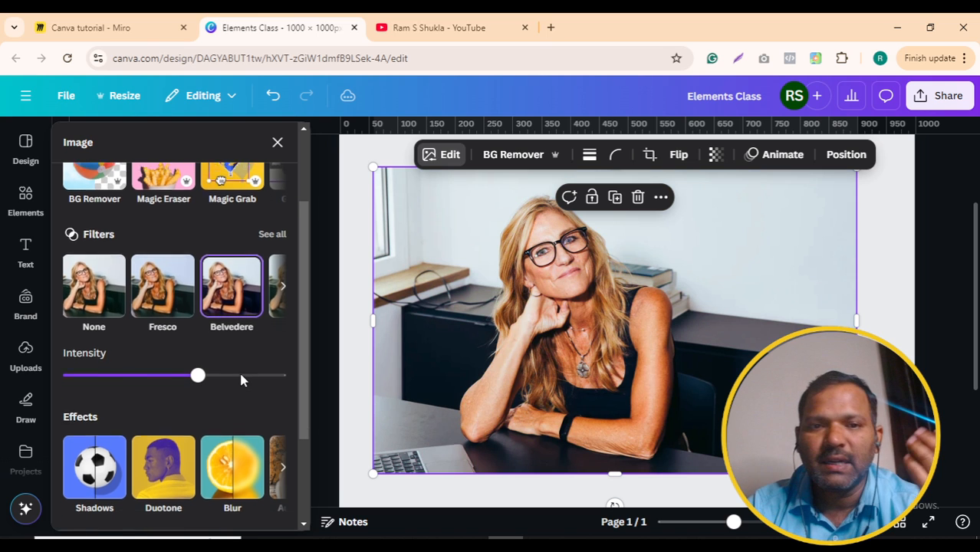
{"action": "scroll", "coordinate": [241, 375], "scroll_direction": "down", "scroll_amount": 1}
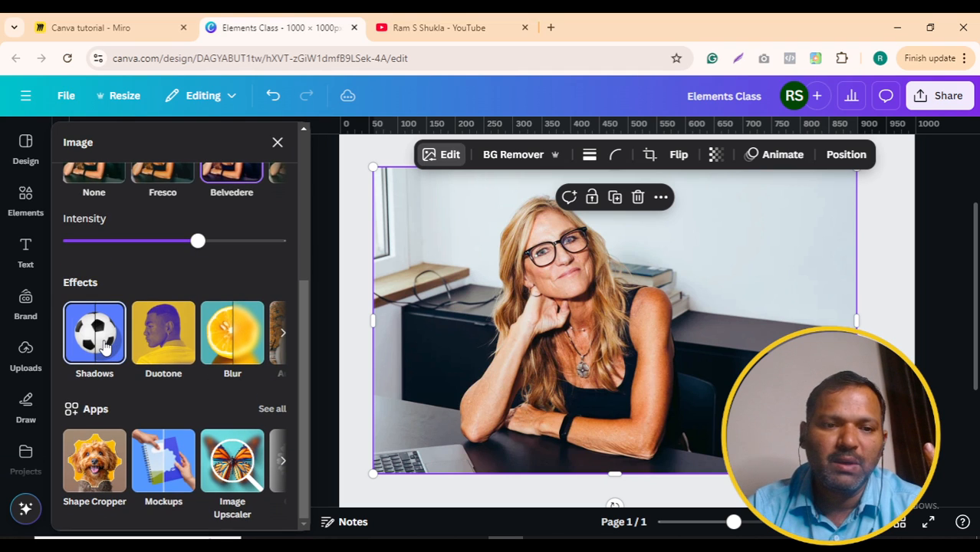
{"action": "left_click", "coordinate": [228, 352]}
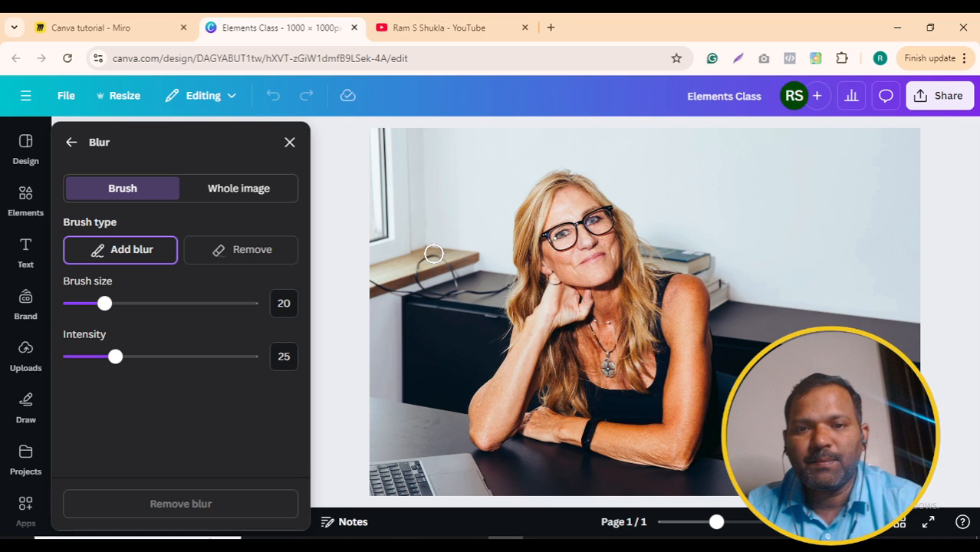
{"action": "mouse_move", "coordinate": [433, 253]}
{"action": "left_mouse_down"}
{"action": "mouse_move", "coordinate": [380, 253]}
{"action": "mouse_move", "coordinate": [437, 305]}
{"action": "left_mouse_up"}
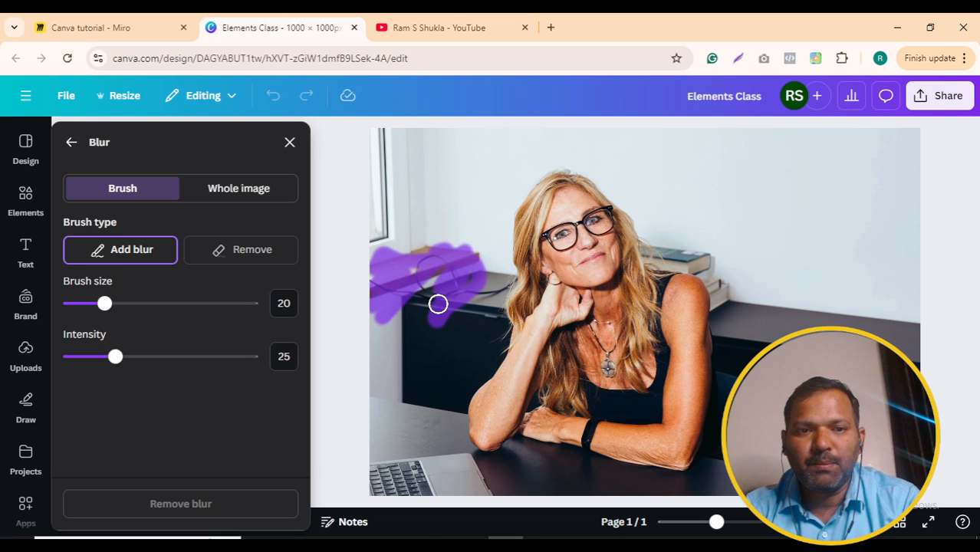
{"action": "left_click_drag", "start_coordinate": [438, 304], "coordinate": [468, 339]}
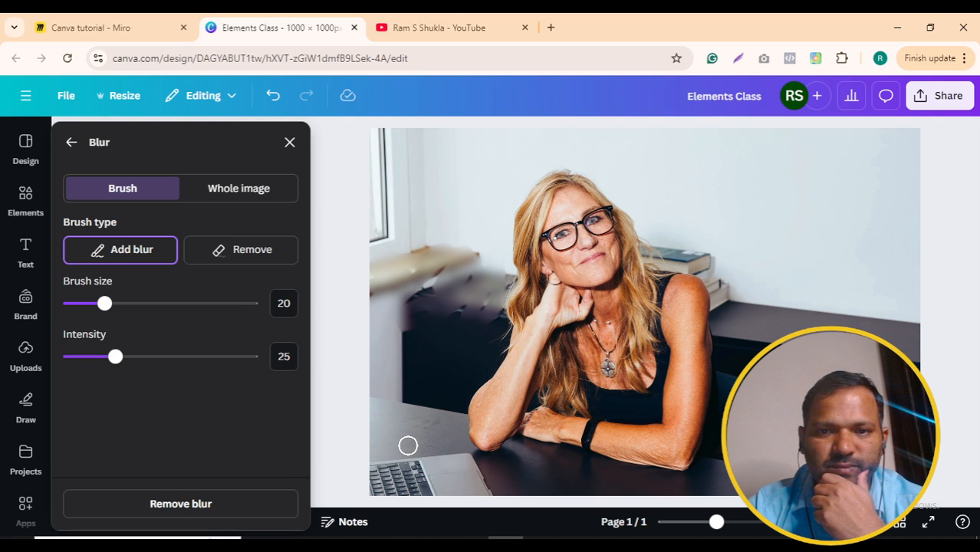
Step: Apply the plain white mug from the popular mockups to the photo
{"action": "left_click", "coordinate": [235, 189]}
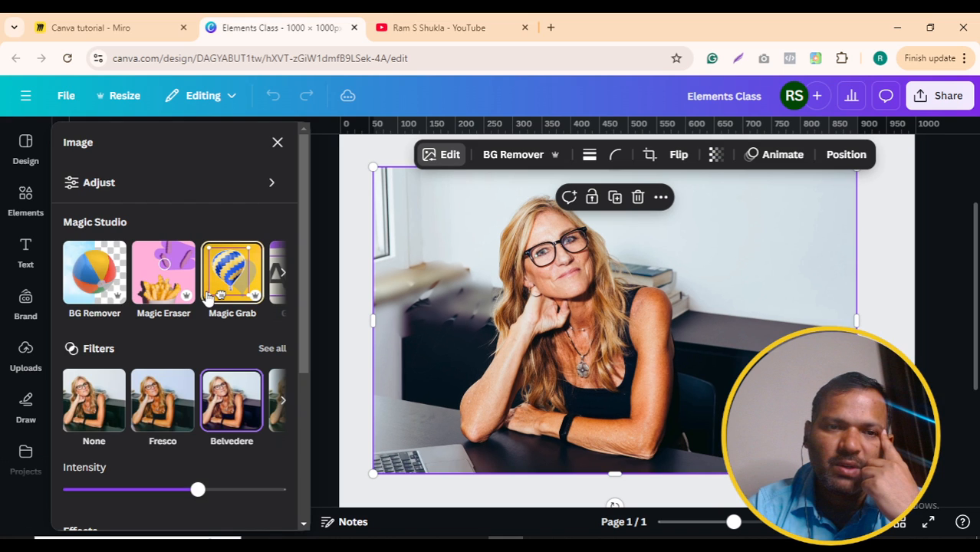
{"action": "scroll", "coordinate": [193, 383], "scroll_direction": "down", "scroll_amount": 3}
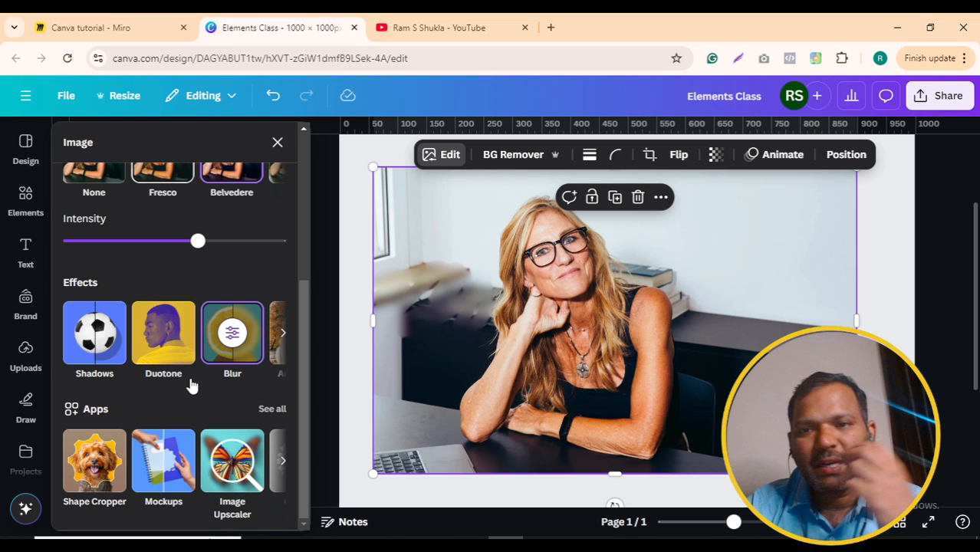
{"action": "left_click", "coordinate": [271, 409]}
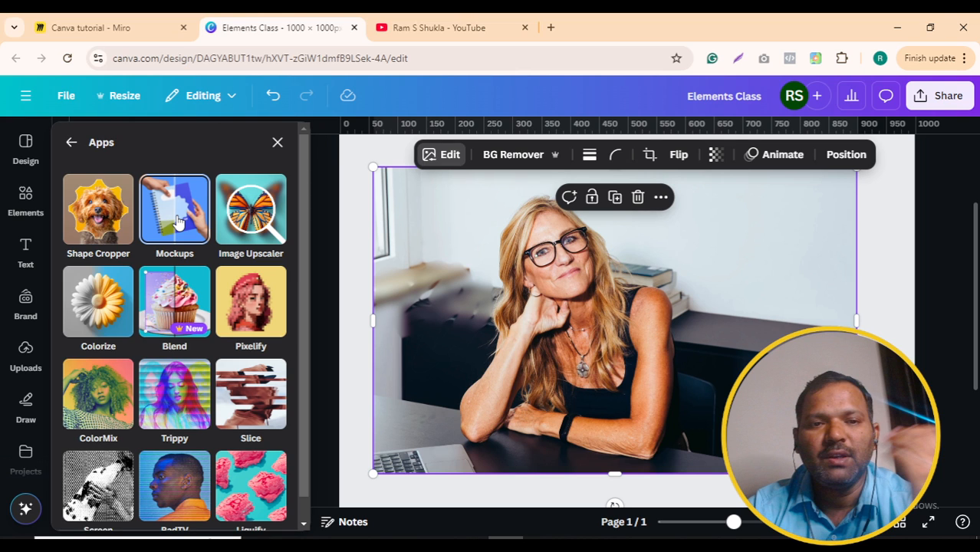
{"action": "scroll", "coordinate": [238, 336], "scroll_direction": "down", "scroll_amount": 1}
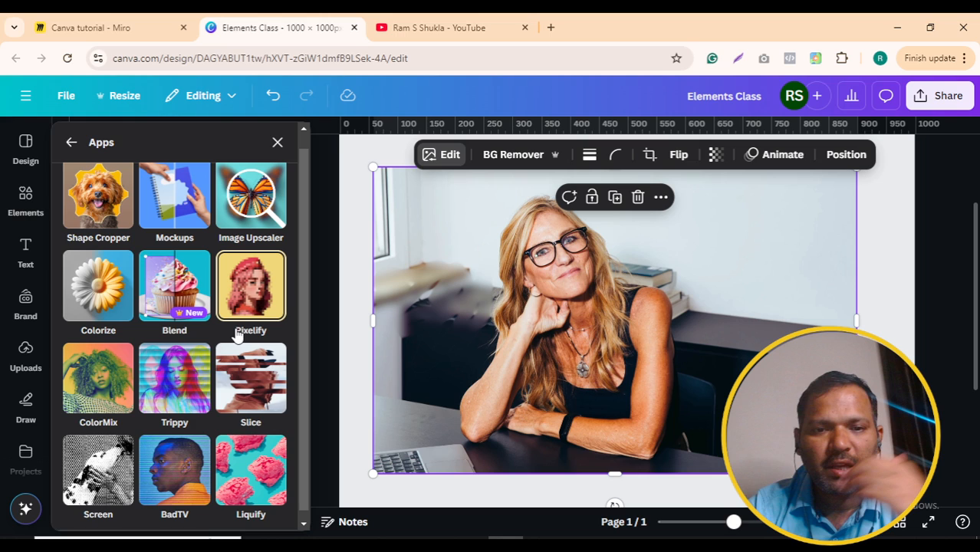
{"action": "left_click", "coordinate": [184, 223]}
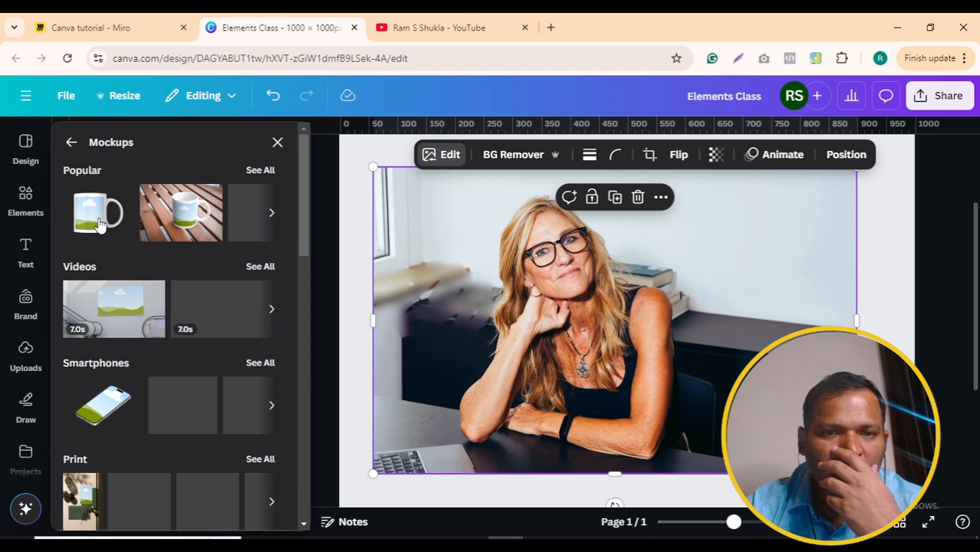
{"action": "left_click", "coordinate": [150, 223]}
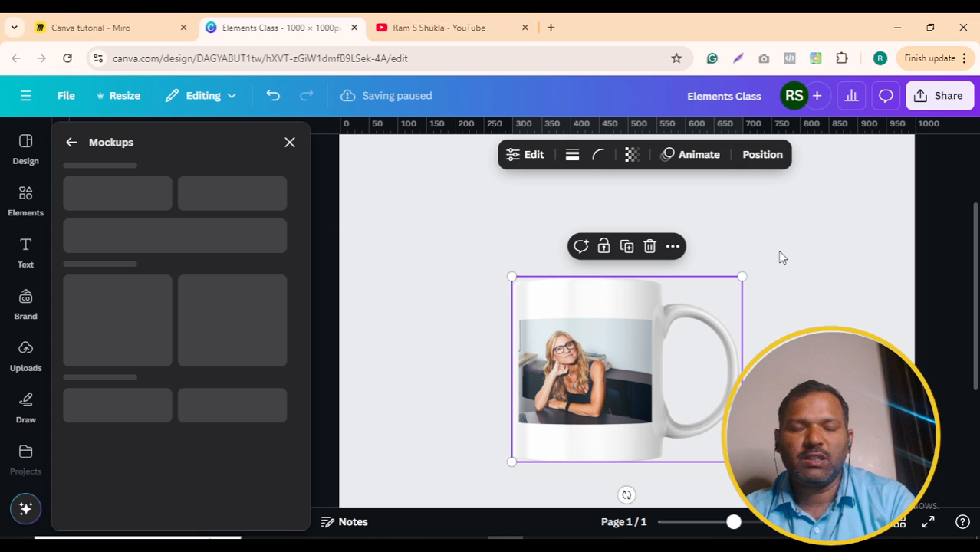
Step: Try the palette's purple as the page background, and undo it together with the mug mockup
{"action": "left_click", "coordinate": [824, 243]}
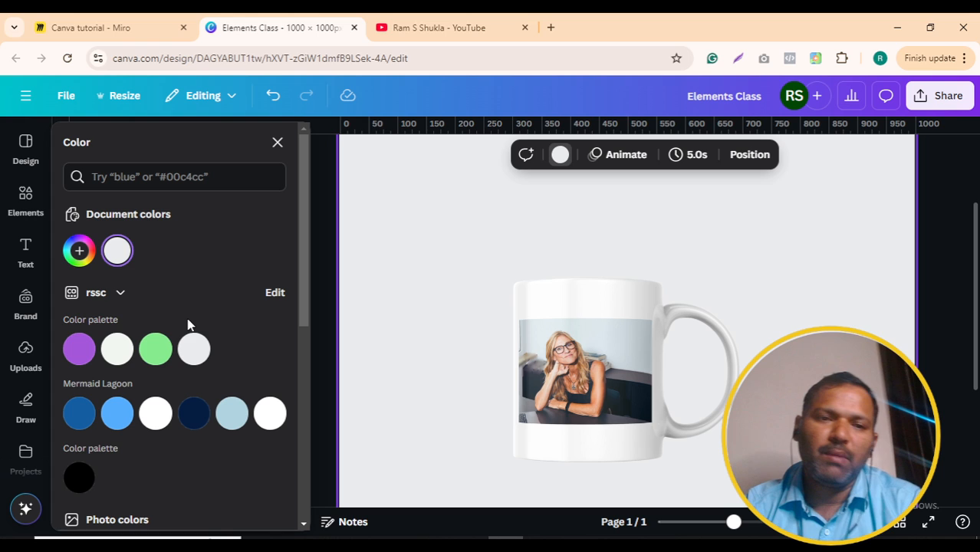
{"action": "left_click", "coordinate": [79, 349]}
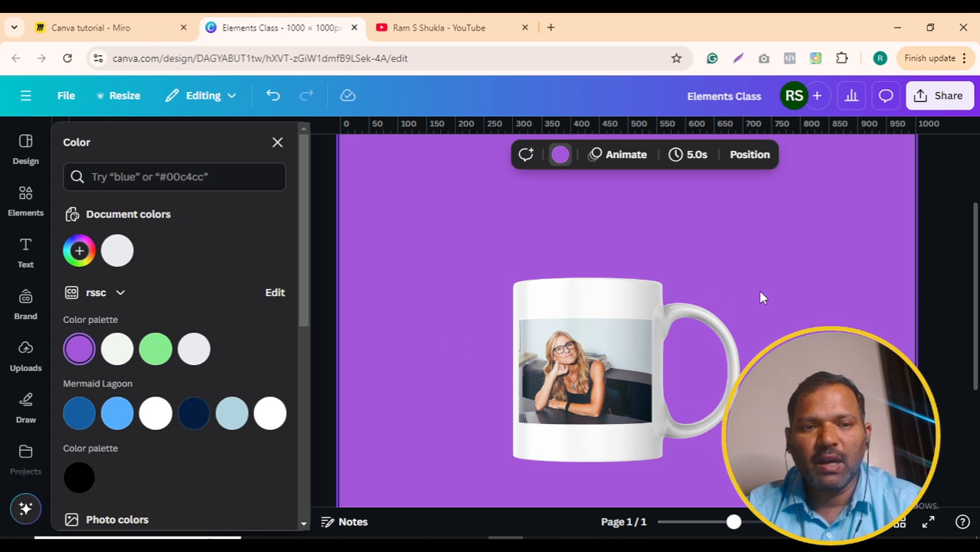
{"action": "left_click", "coordinate": [614, 307]}
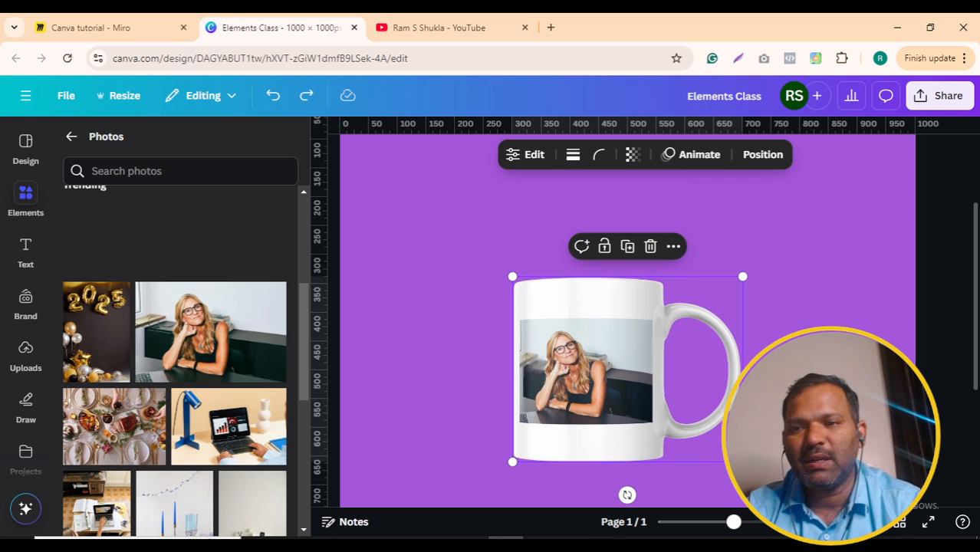
{"action": "key", "text": "ctrl+z"}
{"action": "key", "text": "ctrl+z"}
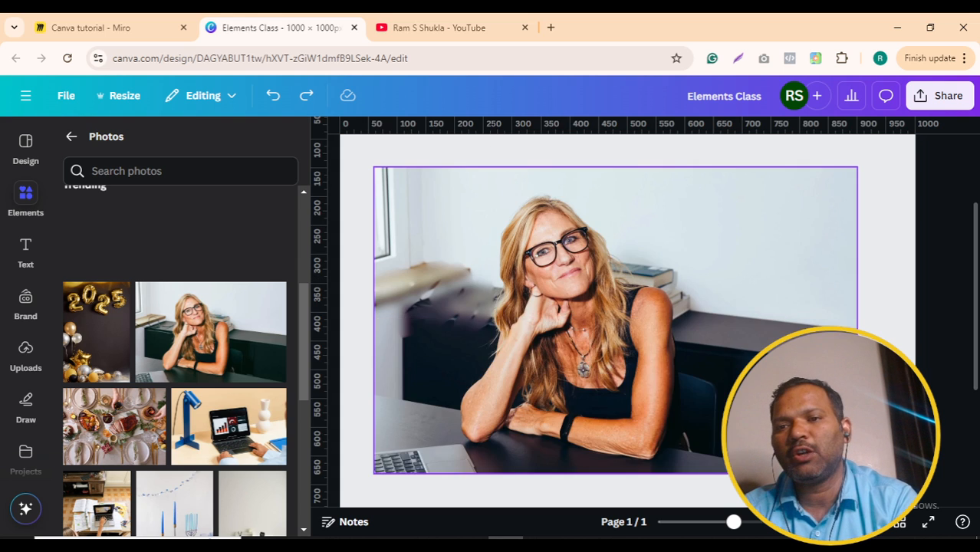
Step: Remove the background of the photo of the woman at the desk and open the background remover's brush options
{"action": "left_click", "coordinate": [586, 305]}
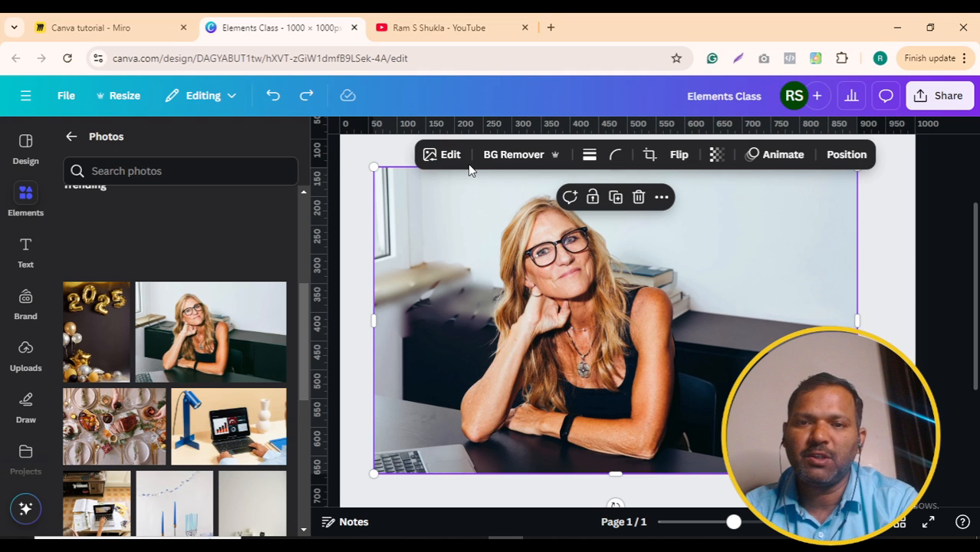
{"action": "left_click", "coordinate": [515, 155]}
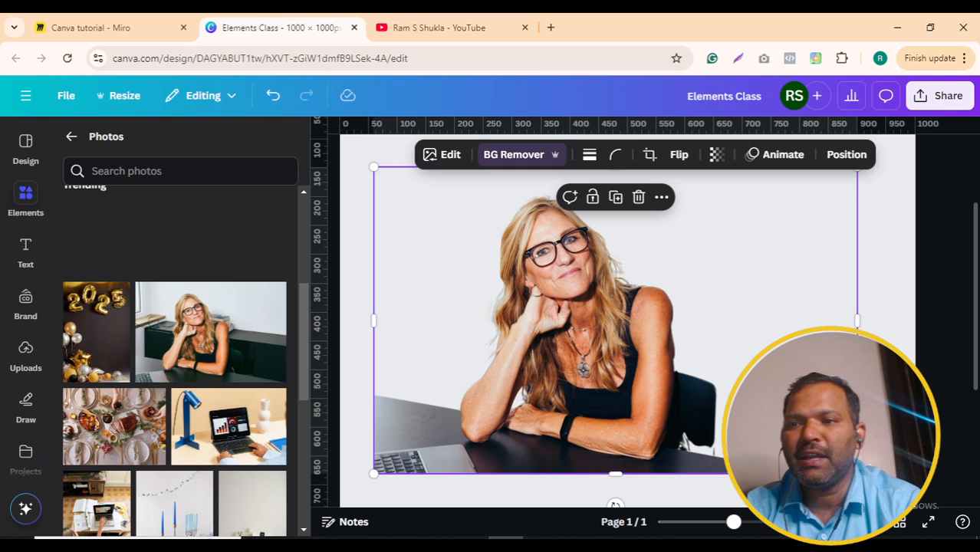
{"action": "left_click", "coordinate": [513, 154]}
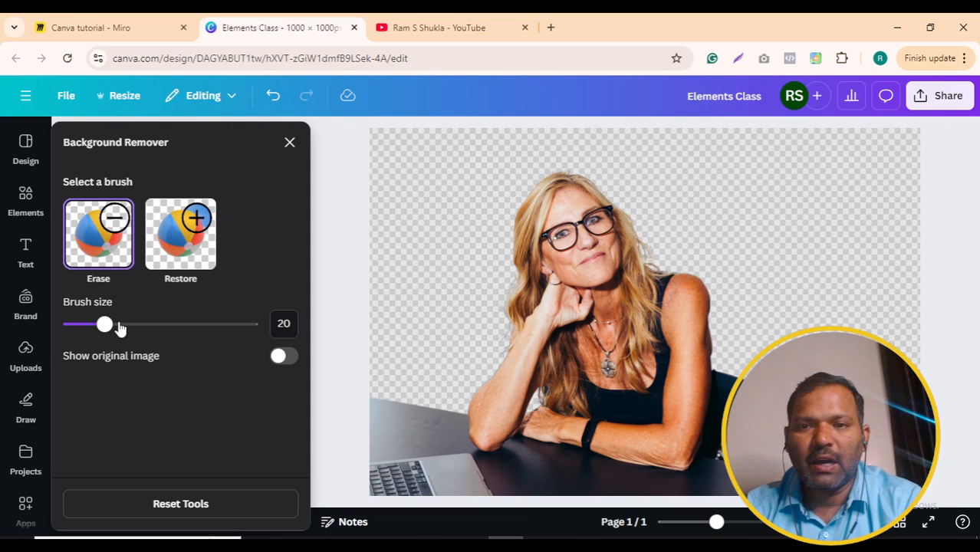
Step: Try erasing beside the elbow and along the raised forearm with brush size 20, and undo the strokes
{"action": "left_click", "coordinate": [459, 411]}
{"action": "left_click_drag", "start_coordinate": [502, 339], "coordinate": [551, 278]}
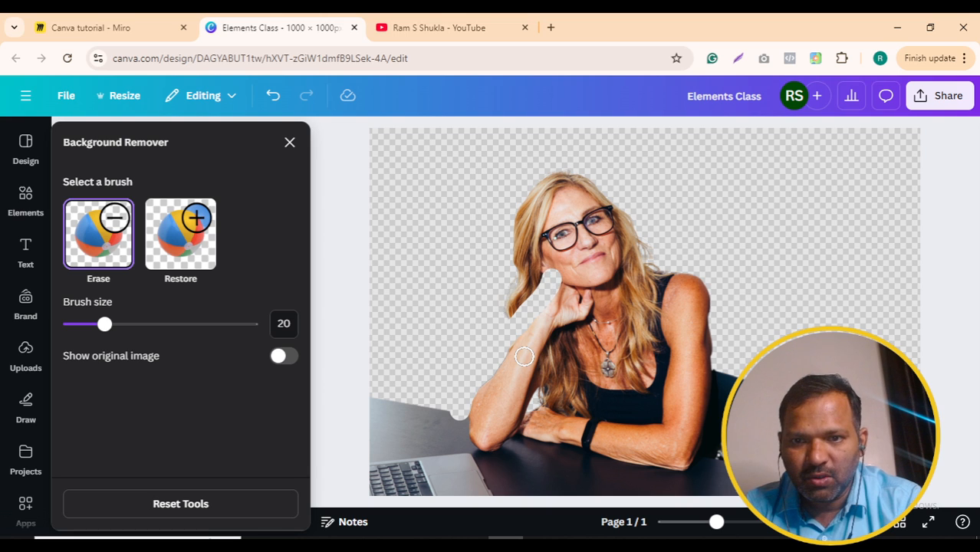
{"action": "key", "text": "ctrl+z"}
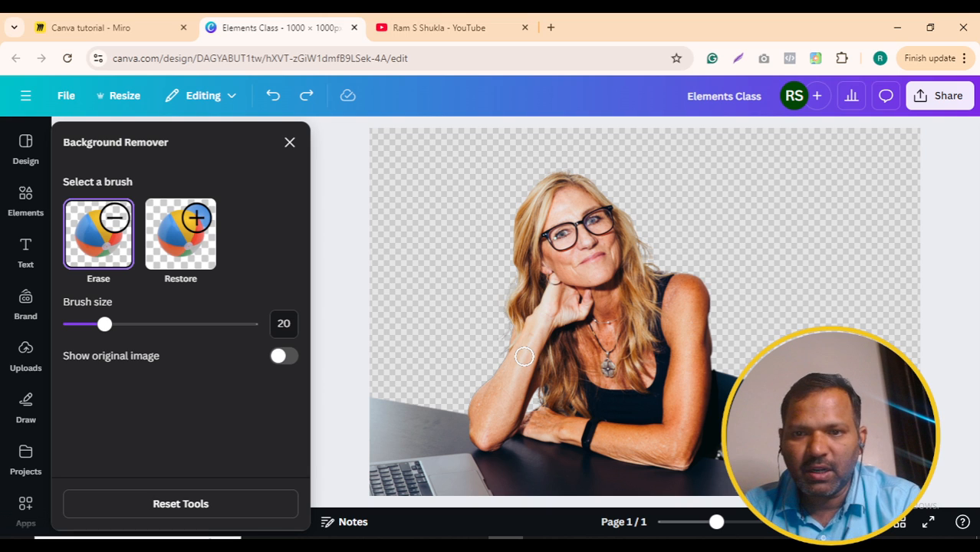
Step: Restore parts of the window sill, wall and dark cabinet beside the raised arm with brush size 33, using the original image as reference
{"action": "left_click", "coordinate": [191, 257]}
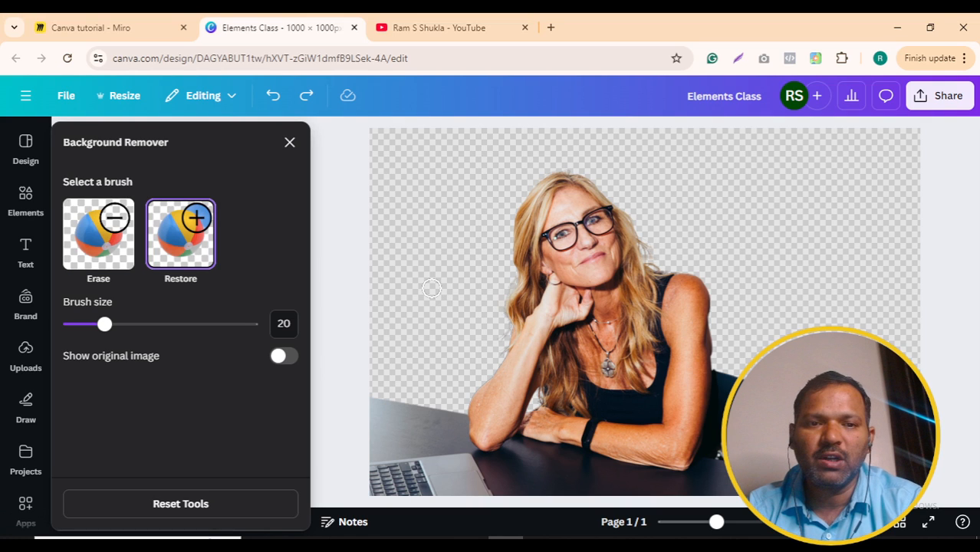
{"action": "left_click_drag", "start_coordinate": [104, 324], "coordinate": [129, 325]}
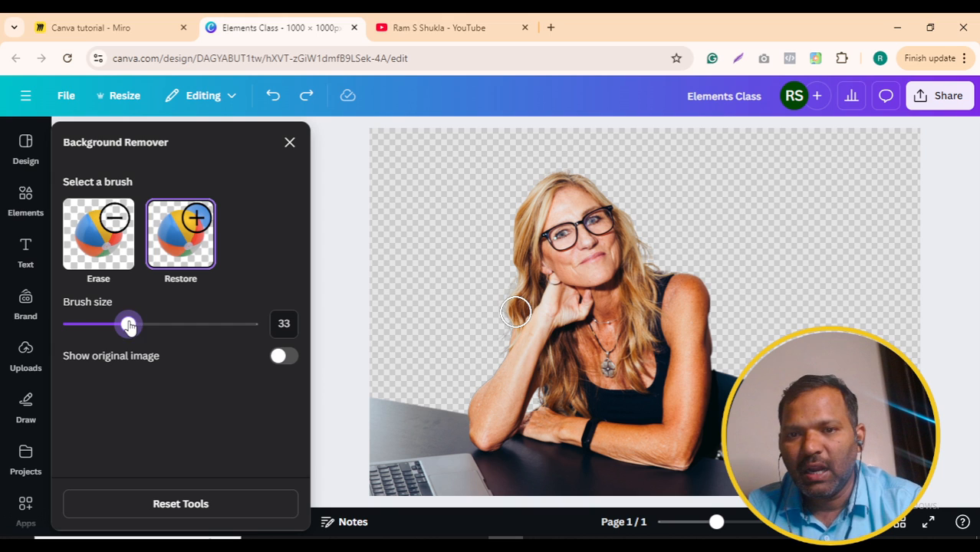
{"action": "left_click", "coordinate": [284, 358]}
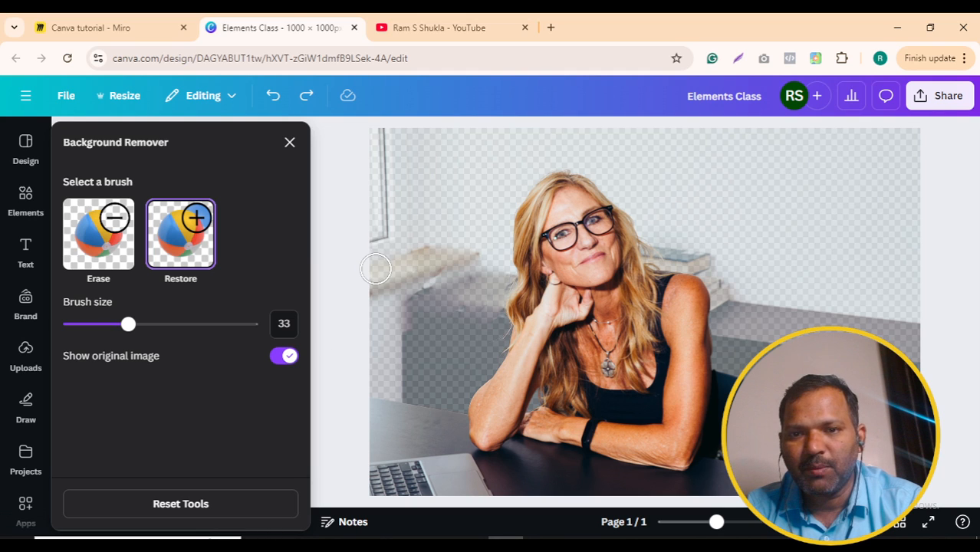
{"action": "mouse_move", "coordinate": [379, 269]}
{"action": "left_mouse_down"}
{"action": "mouse_move", "coordinate": [474, 259]}
{"action": "mouse_move", "coordinate": [510, 291]}
{"action": "mouse_move", "coordinate": [424, 285]}
{"action": "mouse_move", "coordinate": [405, 304]}
{"action": "mouse_move", "coordinate": [413, 427]}
{"action": "mouse_move", "coordinate": [491, 414]}
{"action": "mouse_move", "coordinate": [507, 370]}
{"action": "mouse_move", "coordinate": [495, 212]}
{"action": "mouse_move", "coordinate": [474, 223]}
{"action": "mouse_move", "coordinate": [436, 289]}
{"action": "mouse_move", "coordinate": [421, 364]}
{"action": "mouse_move", "coordinate": [471, 381]}
{"action": "left_mouse_up"}
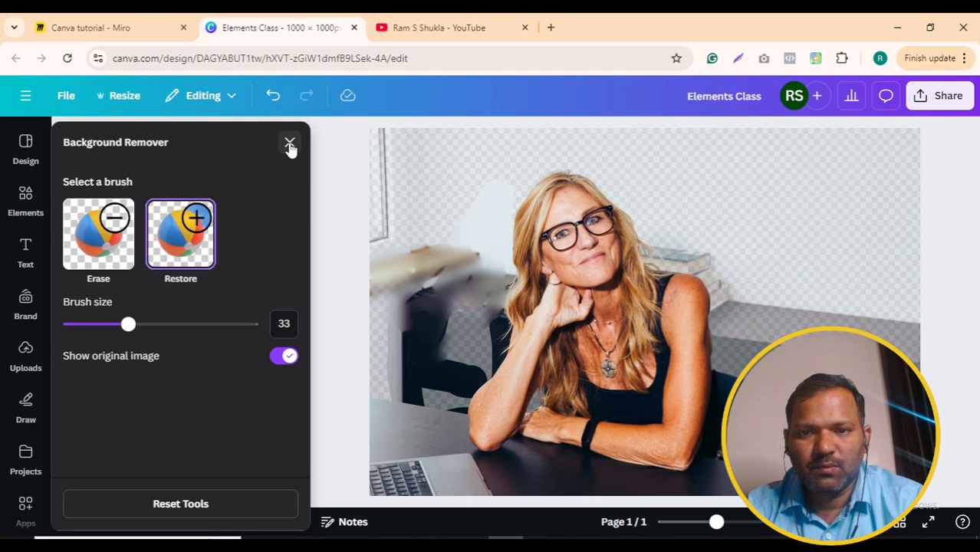
{"action": "left_click", "coordinate": [280, 358]}
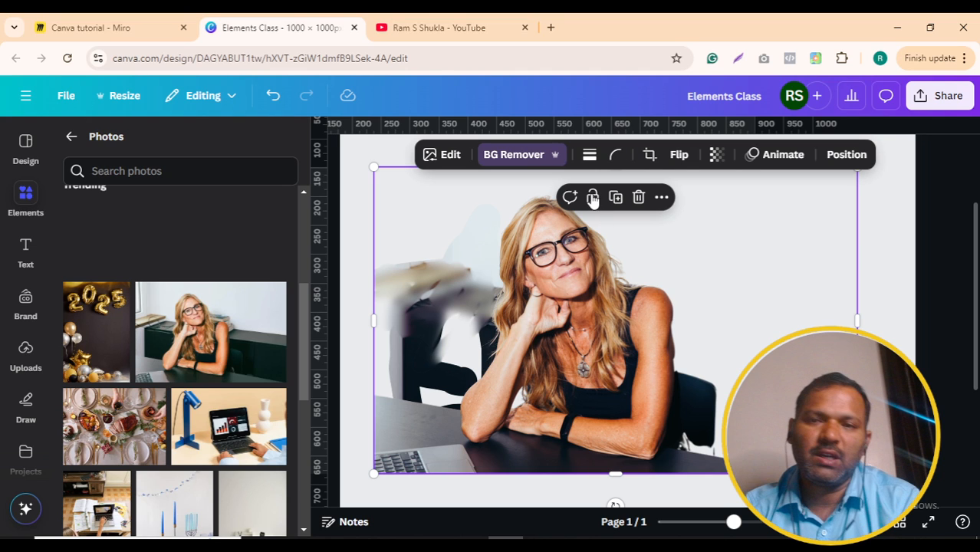
Step: Add a solid black border of weight 6 to the photo and round its corners
{"action": "left_click", "coordinate": [589, 158]}
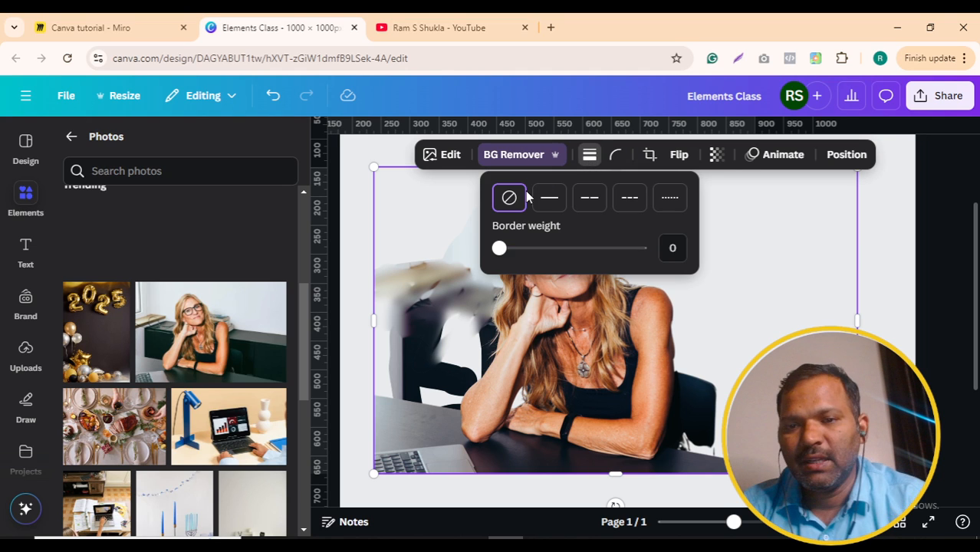
{"action": "mouse_move", "coordinate": [499, 248]}
{"action": "left_mouse_down"}
{"action": "mouse_move", "coordinate": [543, 251]}
{"action": "mouse_move", "coordinate": [511, 254]}
{"action": "left_mouse_up"}
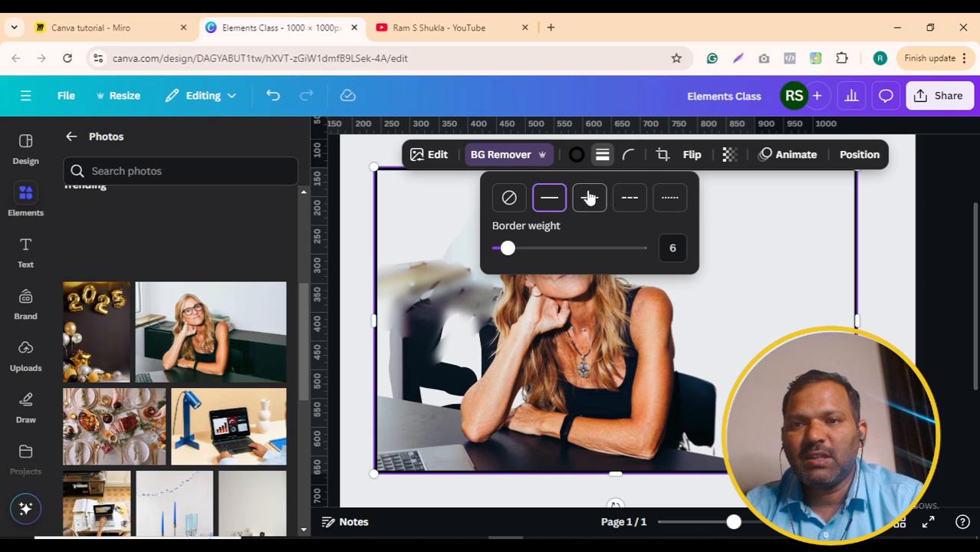
{"action": "left_click", "coordinate": [627, 154]}
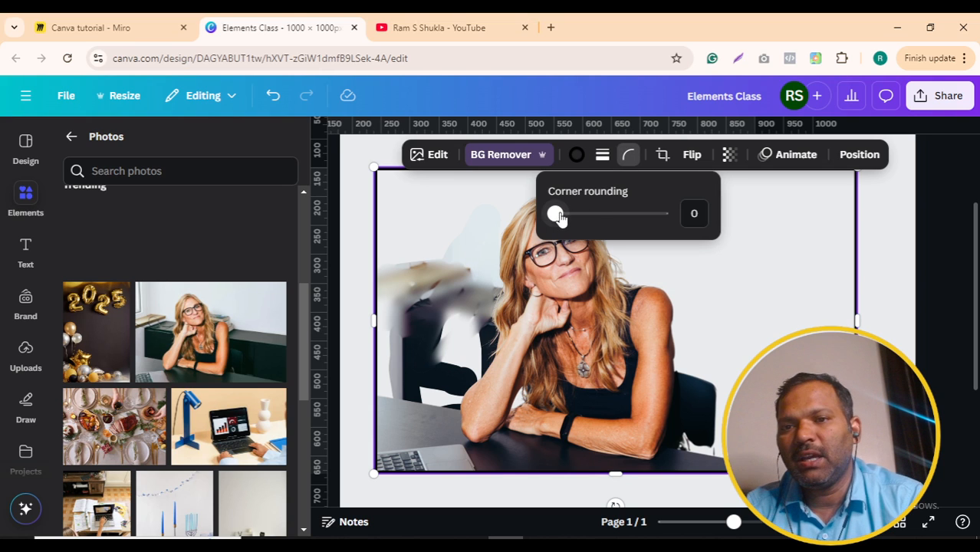
{"action": "left_click_drag", "start_coordinate": [557, 213], "coordinate": [633, 223]}
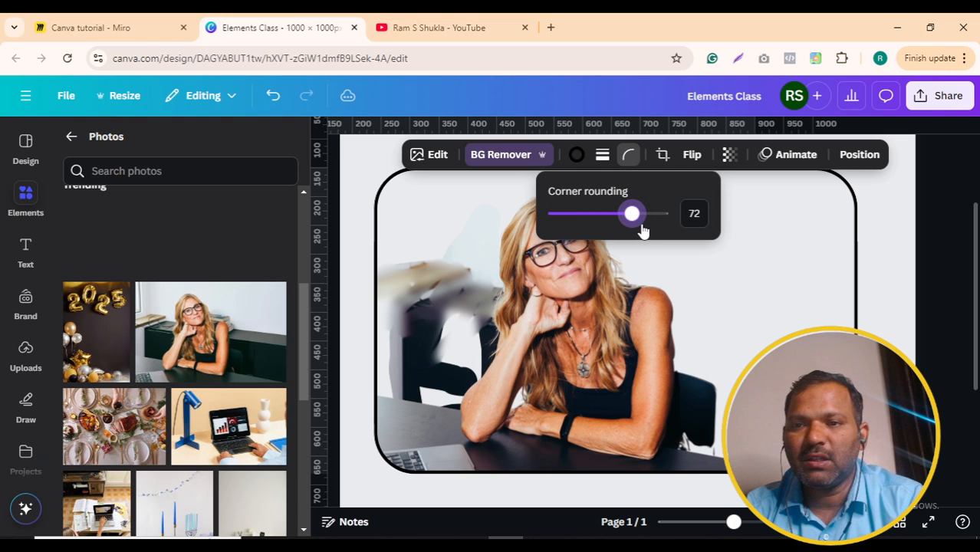
{"action": "left_click", "coordinate": [593, 221]}
Step: Open the photo's crop settings and try the 16:9, 5:4 and 4:5 aspect ratios
{"action": "left_click", "coordinate": [662, 156]}
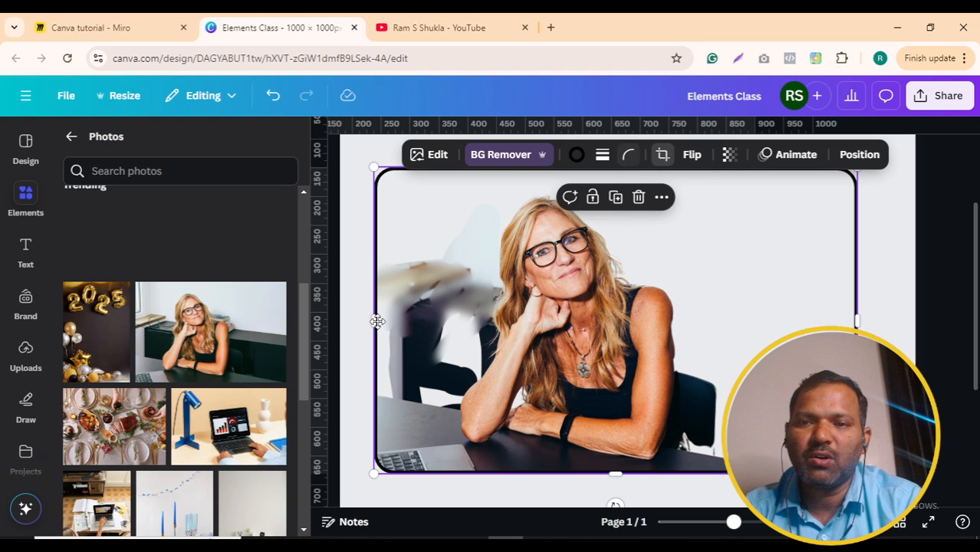
{"action": "left_click", "coordinate": [662, 154]}
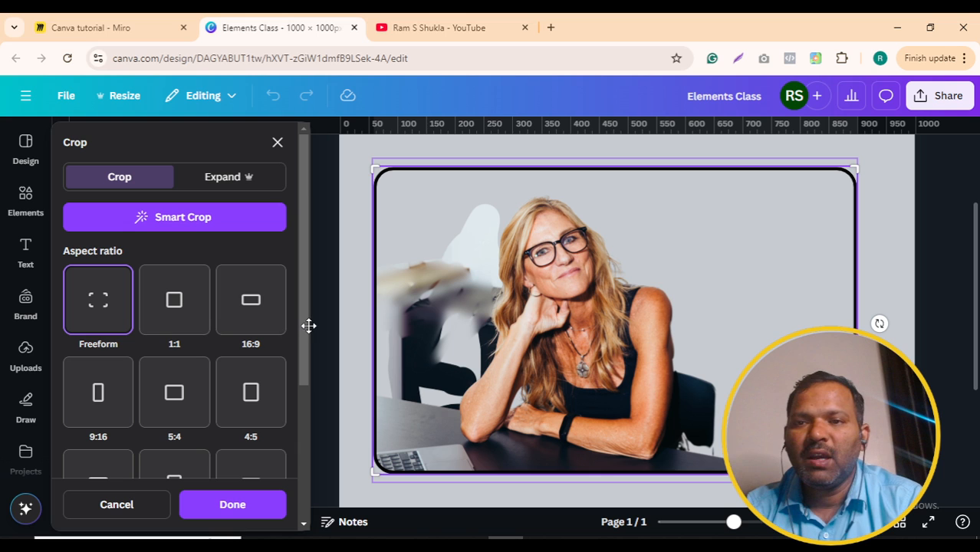
{"action": "left_click", "coordinate": [236, 315]}
{"action": "left_click", "coordinate": [247, 390]}
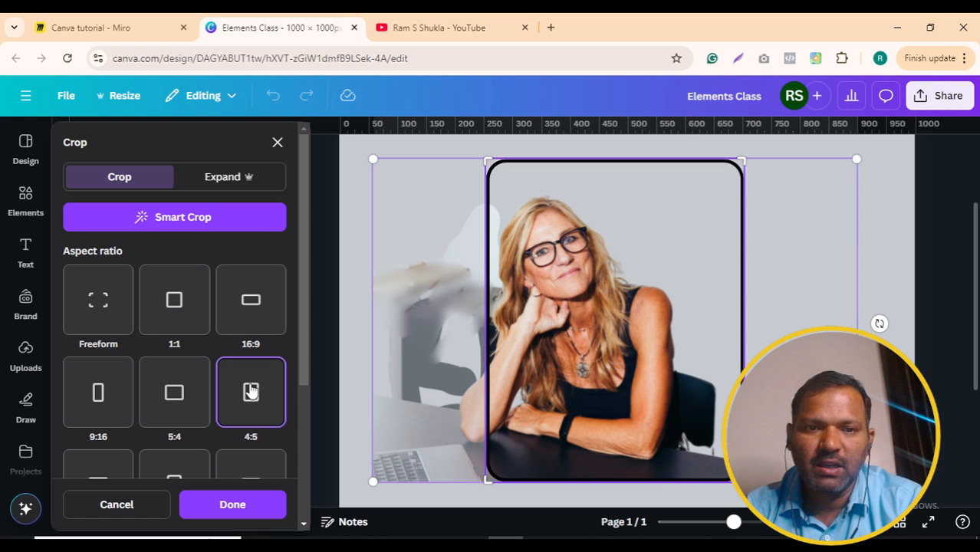
{"action": "left_click", "coordinate": [184, 400]}
{"action": "left_click", "coordinate": [248, 408]}
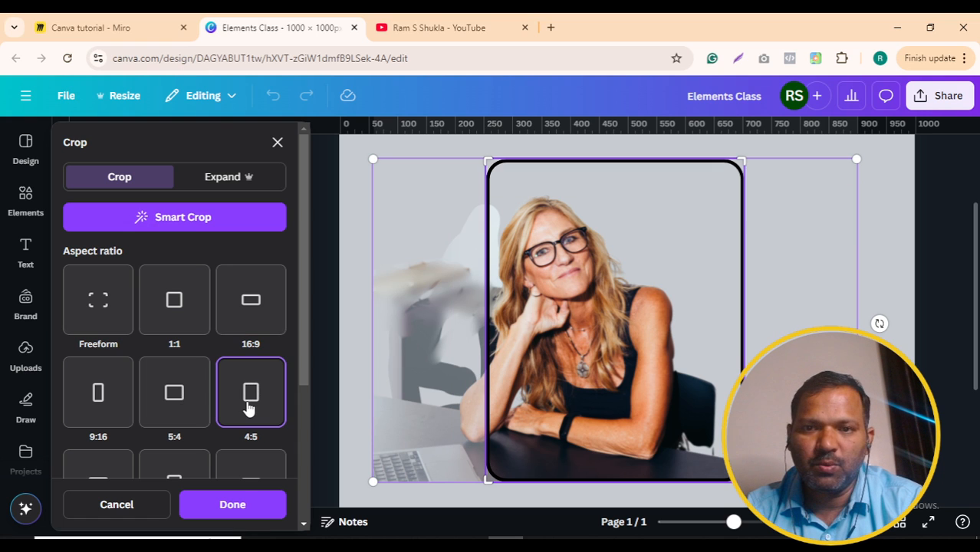
Step: Try the freeform, 3:4 and 3:2 crop ratios on the photo, and try the crop rotation, leaving it at 0
{"action": "scroll", "coordinate": [186, 346], "scroll_direction": "down", "scroll_amount": 2}
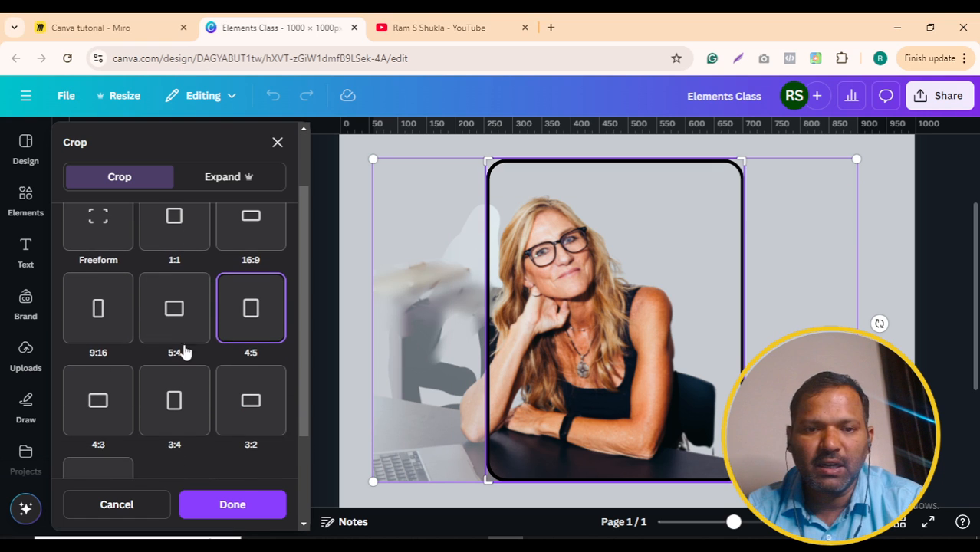
{"action": "left_click", "coordinate": [95, 239]}
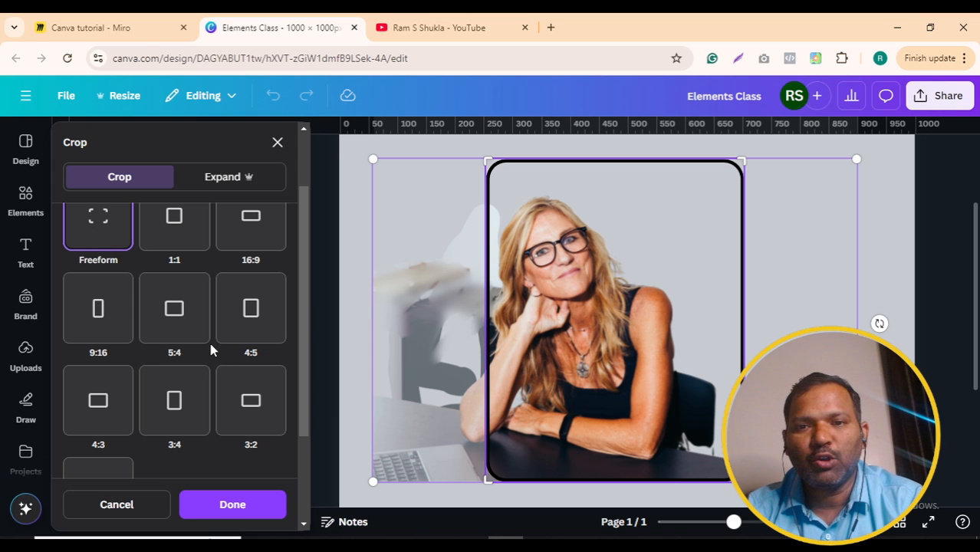
{"action": "left_click", "coordinate": [174, 403]}
{"action": "left_click", "coordinate": [260, 404]}
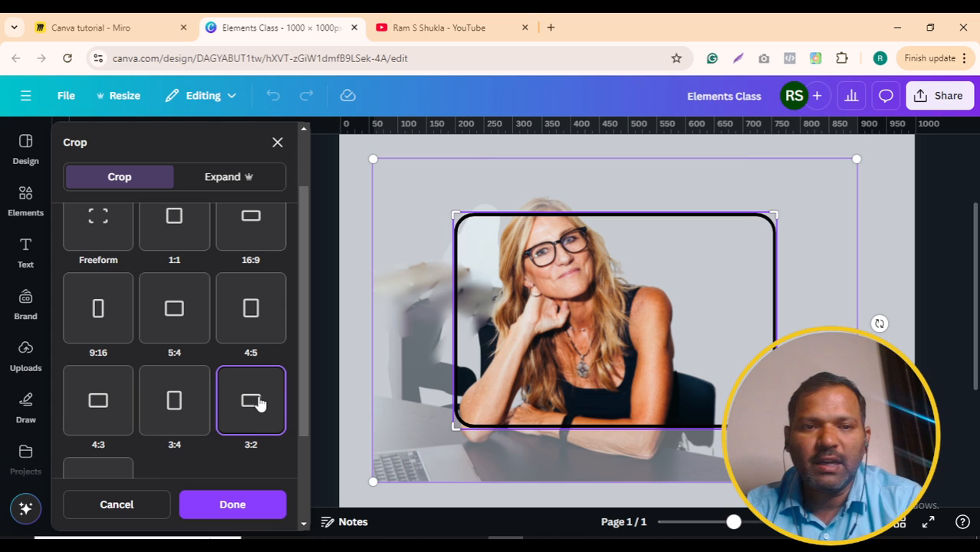
{"action": "scroll", "coordinate": [259, 404], "scroll_direction": "down", "scroll_amount": 1}
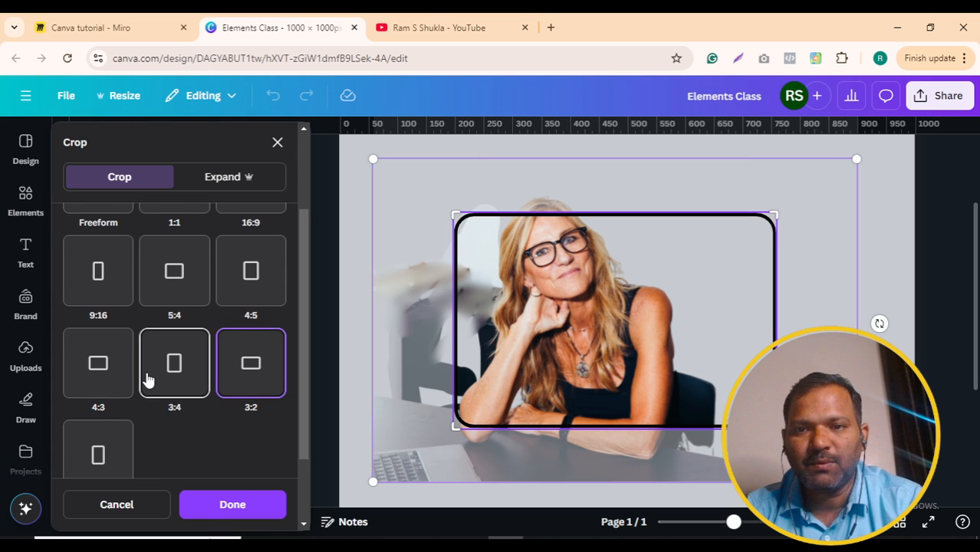
{"action": "scroll", "coordinate": [147, 379], "scroll_direction": "down", "scroll_amount": 3}
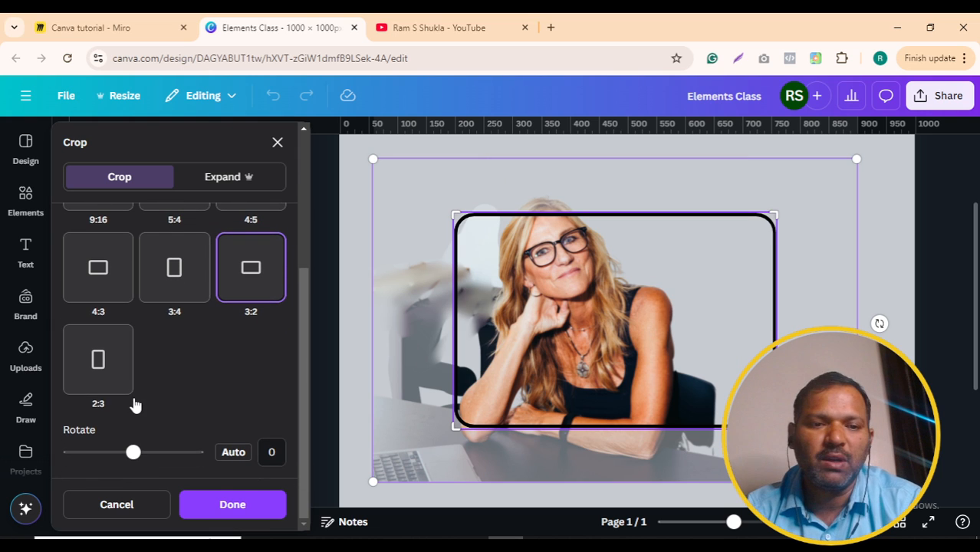
{"action": "mouse_move", "coordinate": [133, 454]}
{"action": "left_mouse_down"}
{"action": "mouse_move", "coordinate": [156, 455]}
{"action": "mouse_move", "coordinate": [132, 449]}
{"action": "left_mouse_up"}
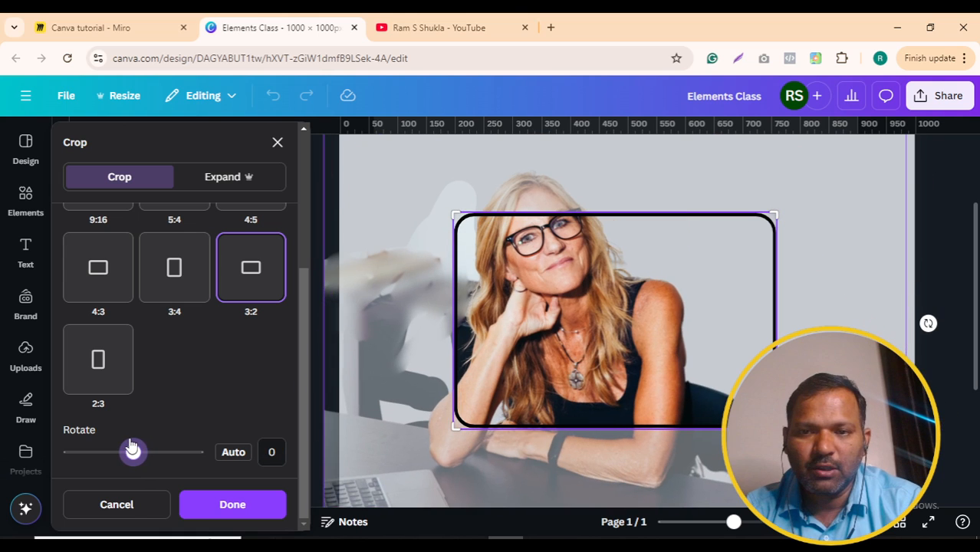
Step: Switch the photo's crop settings to expanding and try the Whole Page and 1:1 sizes
{"action": "left_click", "coordinate": [213, 178]}
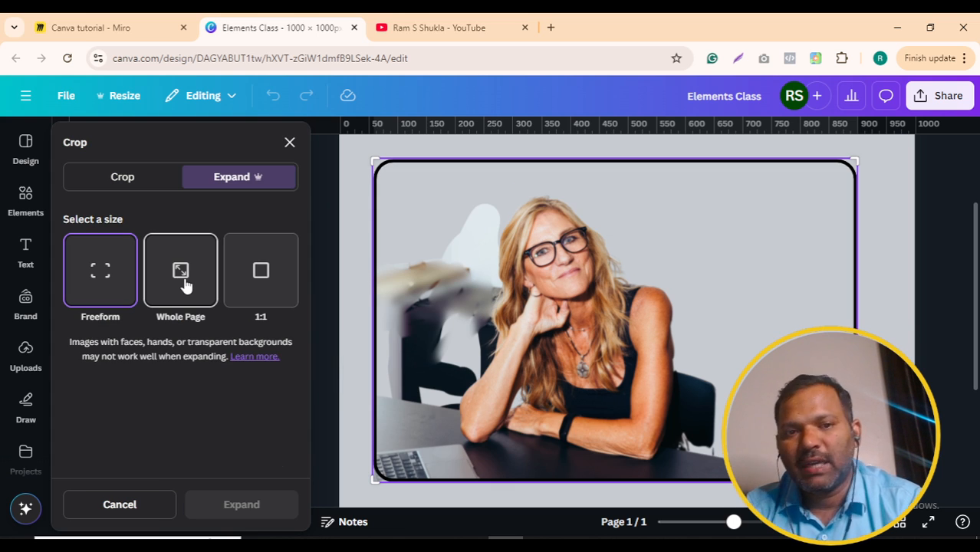
{"action": "left_click", "coordinate": [186, 286]}
{"action": "left_click", "coordinate": [262, 272]}
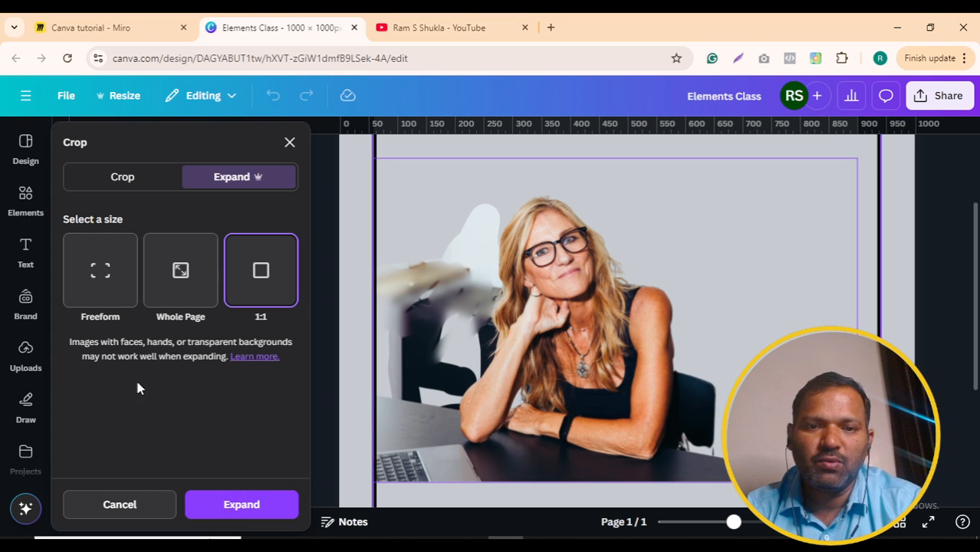
Step: Return to cropping, try the 1:1, 16:9 and 9:16 aspect ratios on the photo, and leave the crop mode
{"action": "left_click", "coordinate": [125, 181]}
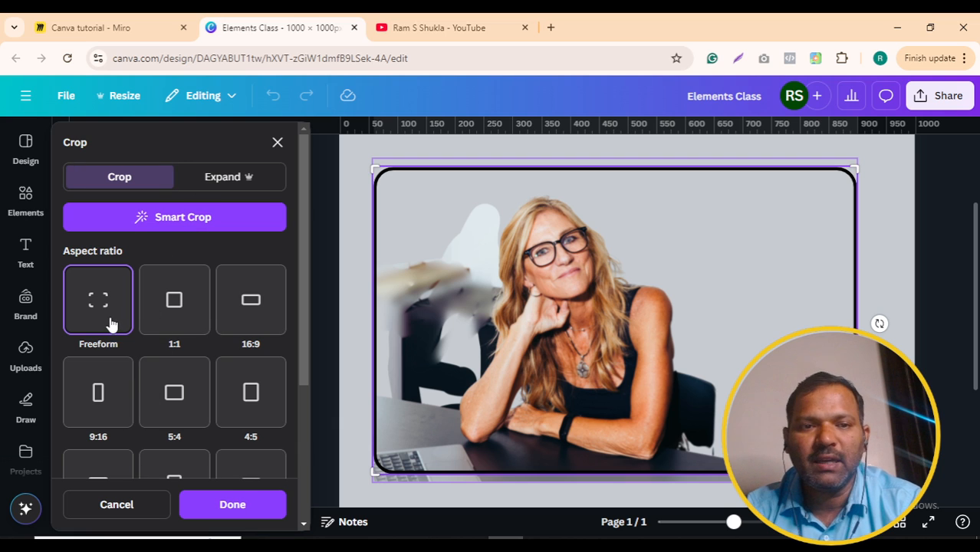
{"action": "left_click", "coordinate": [157, 318]}
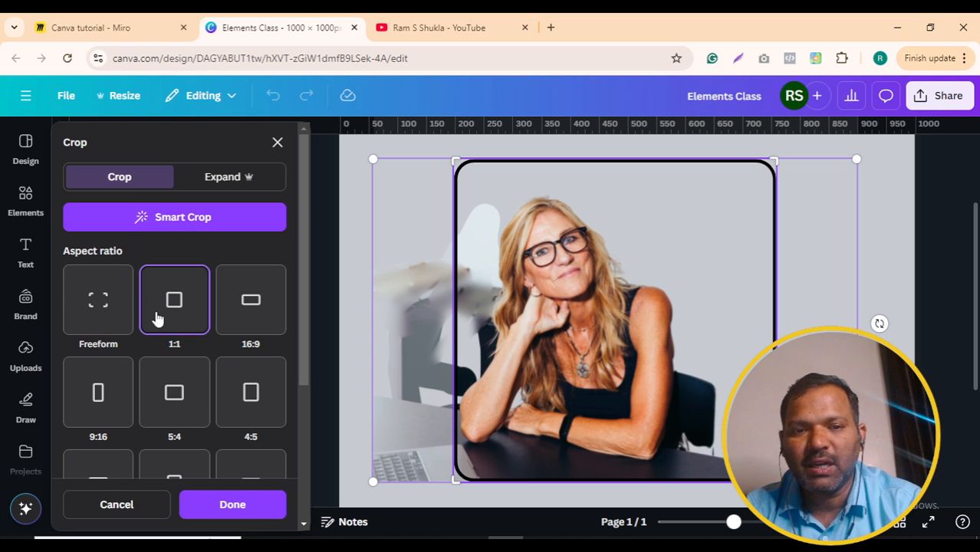
{"action": "left_click", "coordinate": [257, 322]}
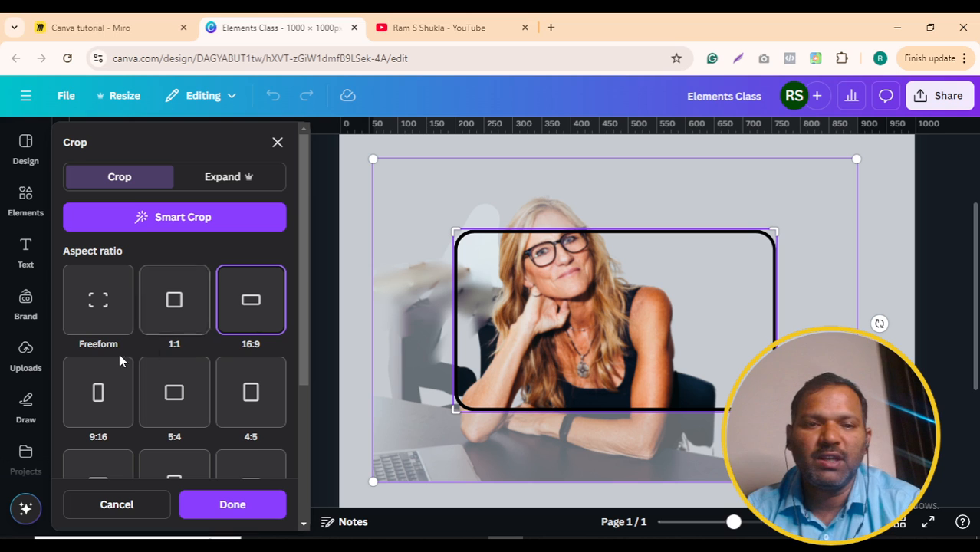
{"action": "left_click", "coordinate": [98, 394]}
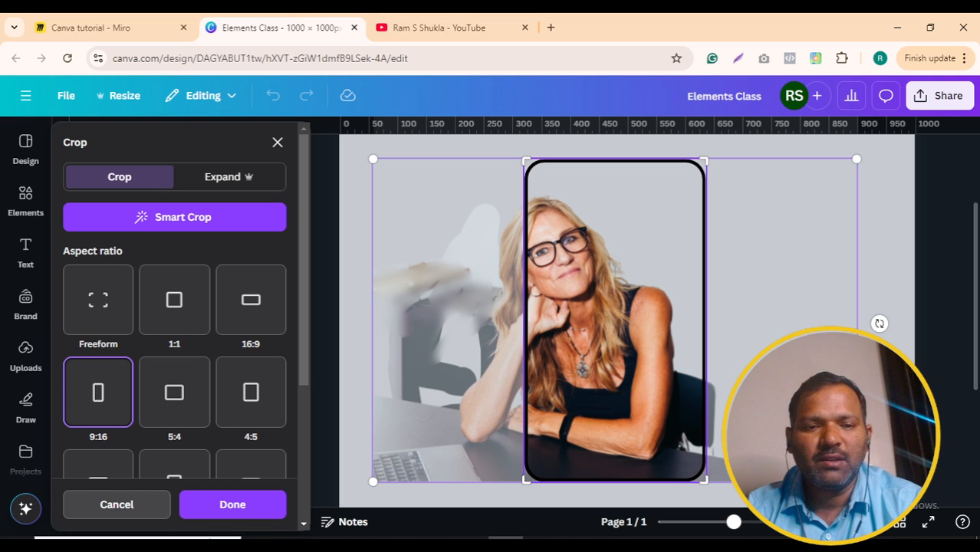
{"action": "left_click", "coordinate": [877, 277]}
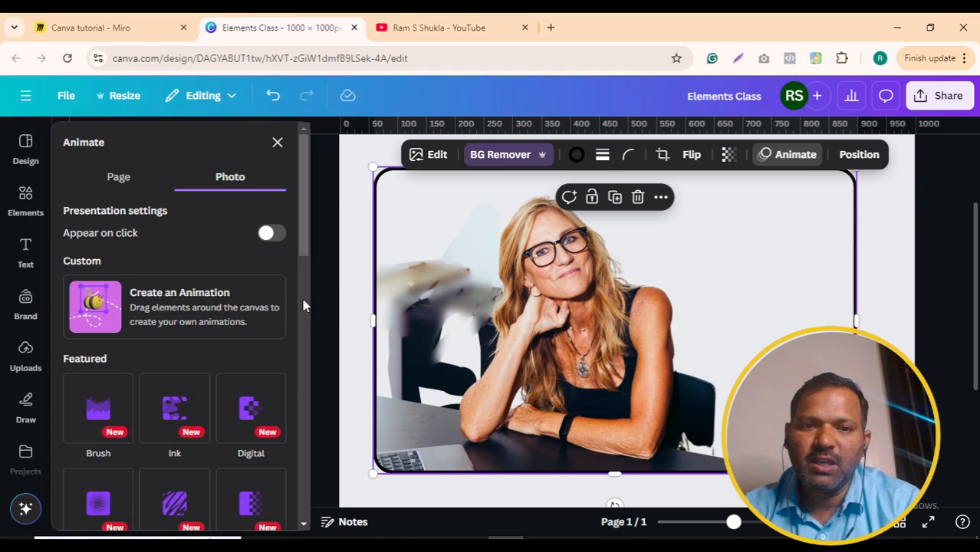
Step: Apply the Sketch animation to the photo, set to animate on enter, and preview it in playback
{"action": "scroll", "coordinate": [210, 338], "scroll_direction": "down", "scroll_amount": 3}
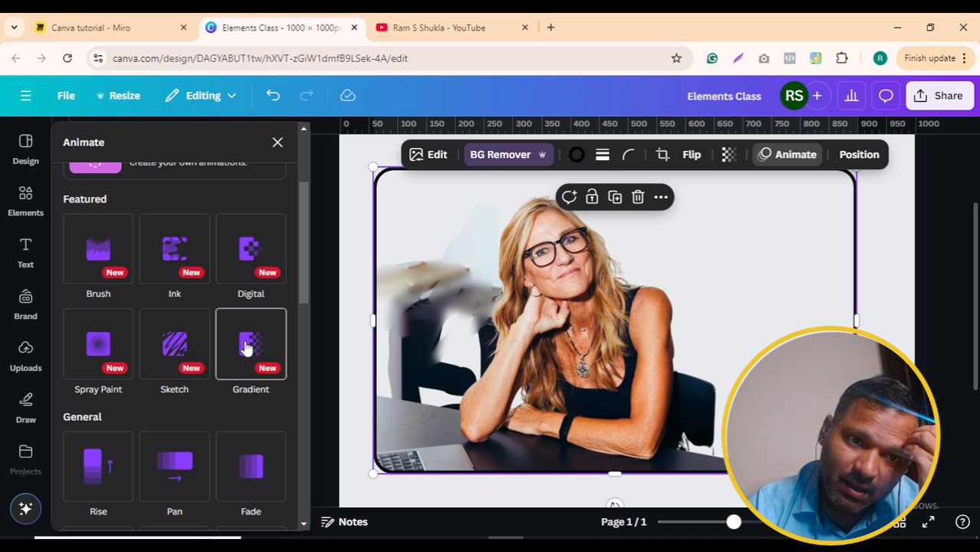
{"action": "left_click", "coordinate": [168, 345]}
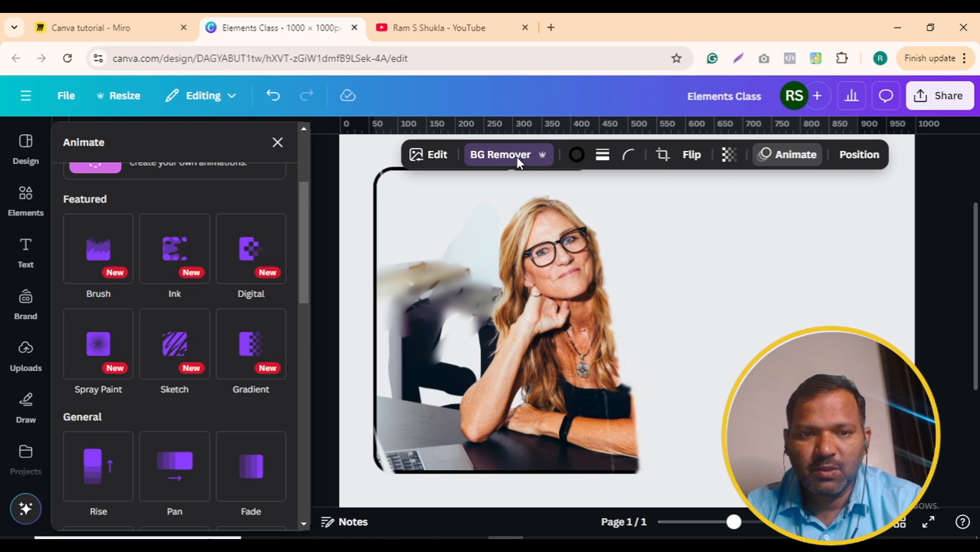
{"action": "left_click", "coordinate": [182, 349]}
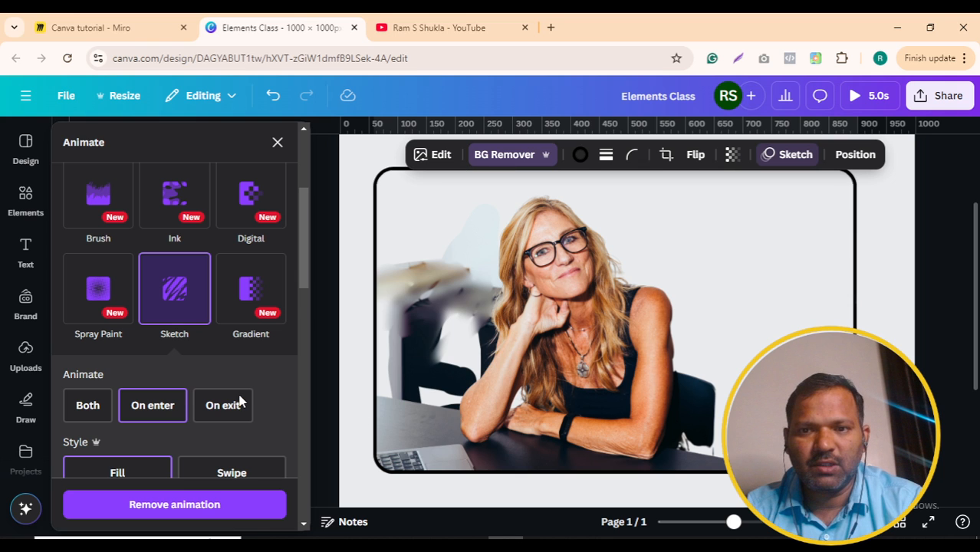
{"action": "left_click", "coordinate": [146, 399]}
{"action": "scroll", "coordinate": [154, 395], "scroll_direction": "down", "scroll_amount": 2}
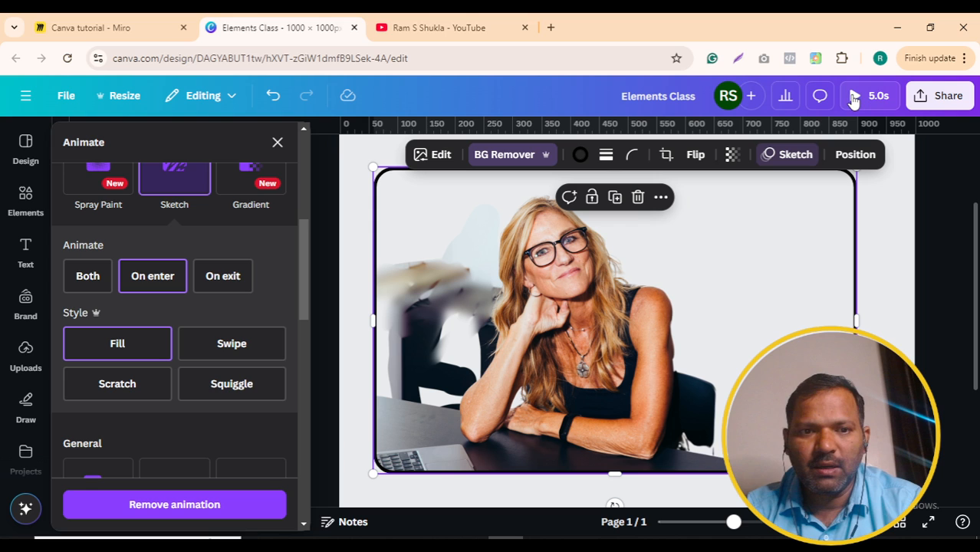
{"action": "left_click", "coordinate": [854, 98]}
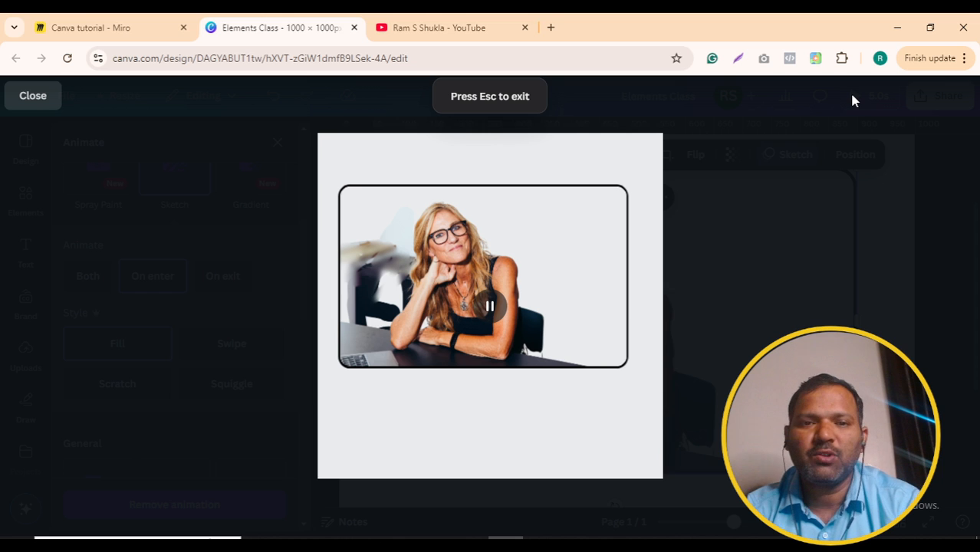
{"action": "left_click", "coordinate": [713, 322]}
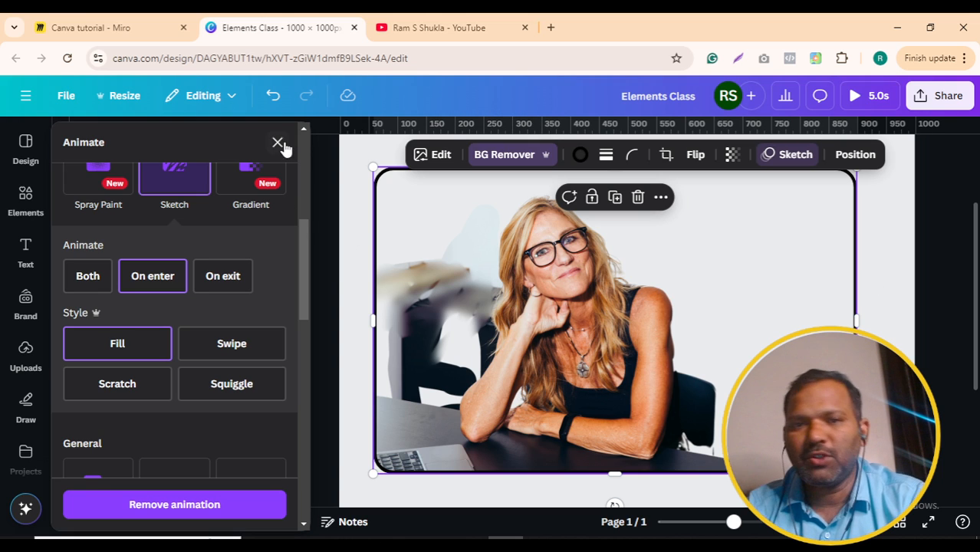
Step: Delete the woman's photo from the page and list the photos in the Christmas category
{"action": "left_click", "coordinate": [512, 326]}
{"action": "key", "text": "Delete"}
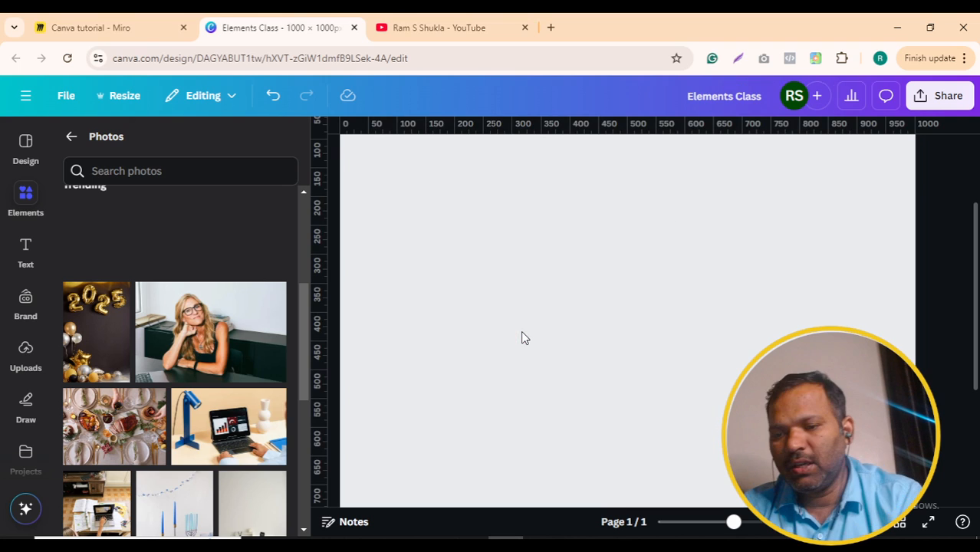
{"action": "scroll", "coordinate": [148, 321], "scroll_direction": "up", "scroll_amount": 2}
{"action": "scroll", "coordinate": [146, 315], "scroll_direction": "up", "scroll_amount": 2}
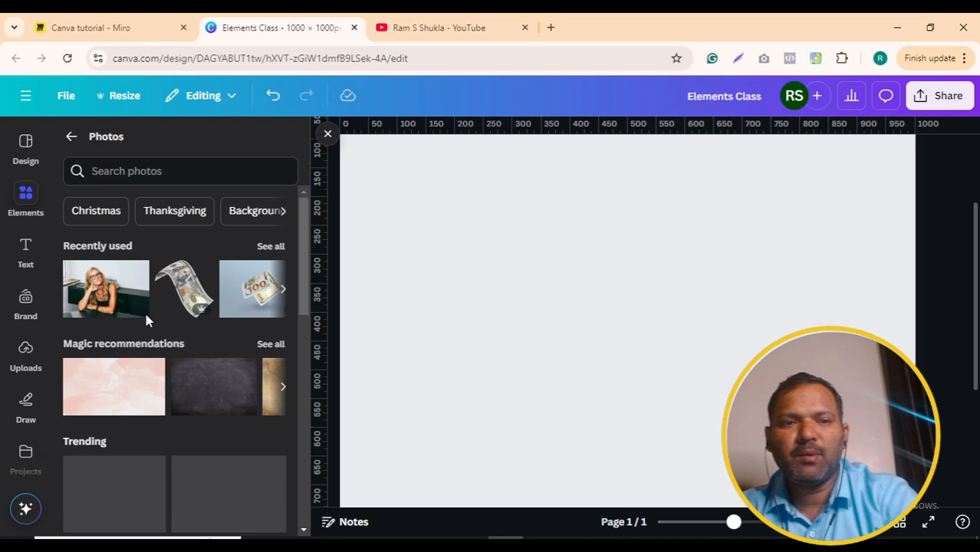
{"action": "left_click", "coordinate": [111, 209]}
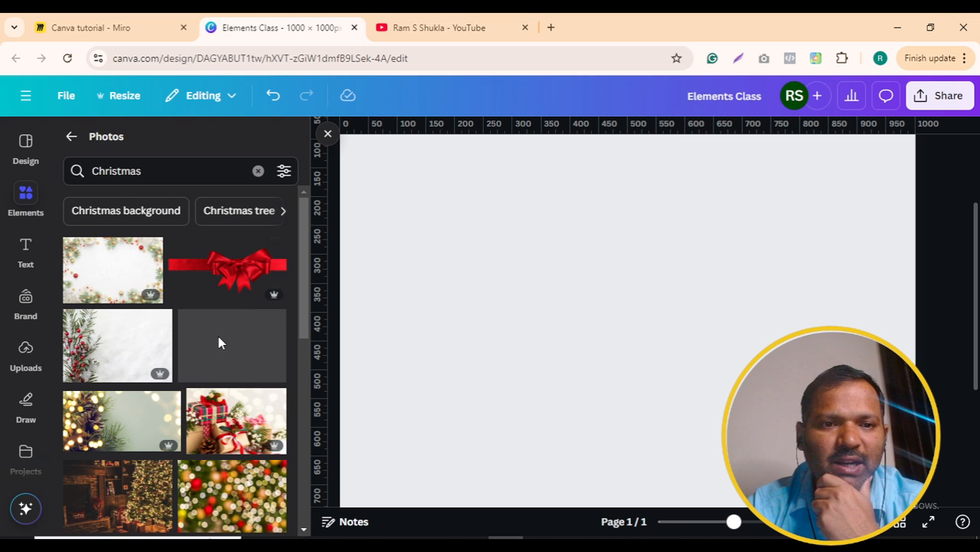
Step: Filter the Christmas photos to show cut-outs only
{"action": "left_click", "coordinate": [284, 173]}
{"action": "scroll", "coordinate": [162, 327], "scroll_direction": "down", "scroll_amount": 3}
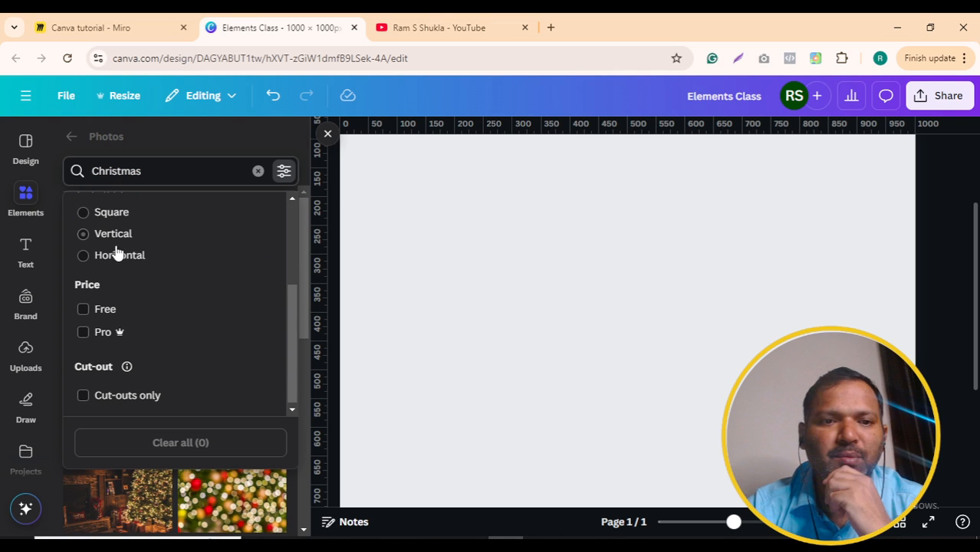
{"action": "left_click", "coordinate": [109, 309]}
{"action": "left_click", "coordinate": [109, 309]}
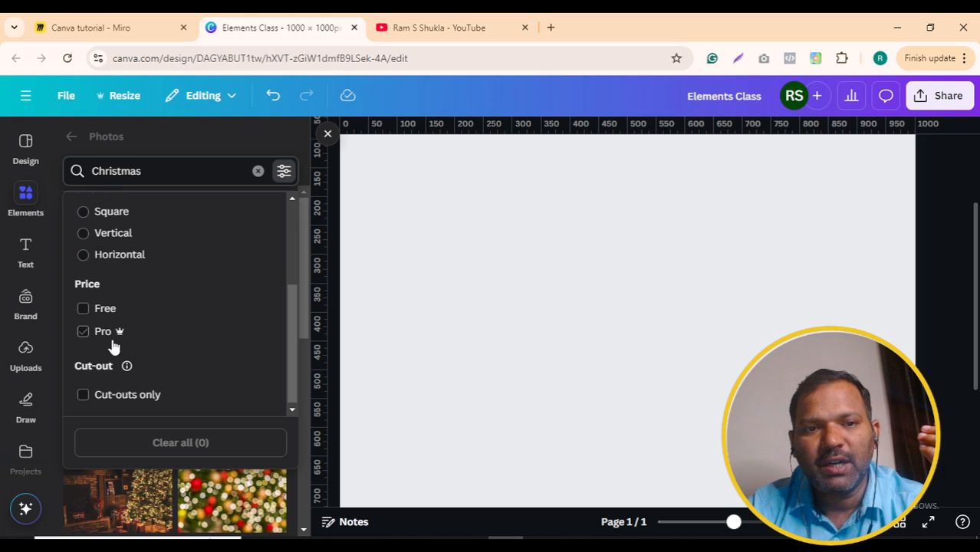
{"action": "left_click", "coordinate": [135, 394]}
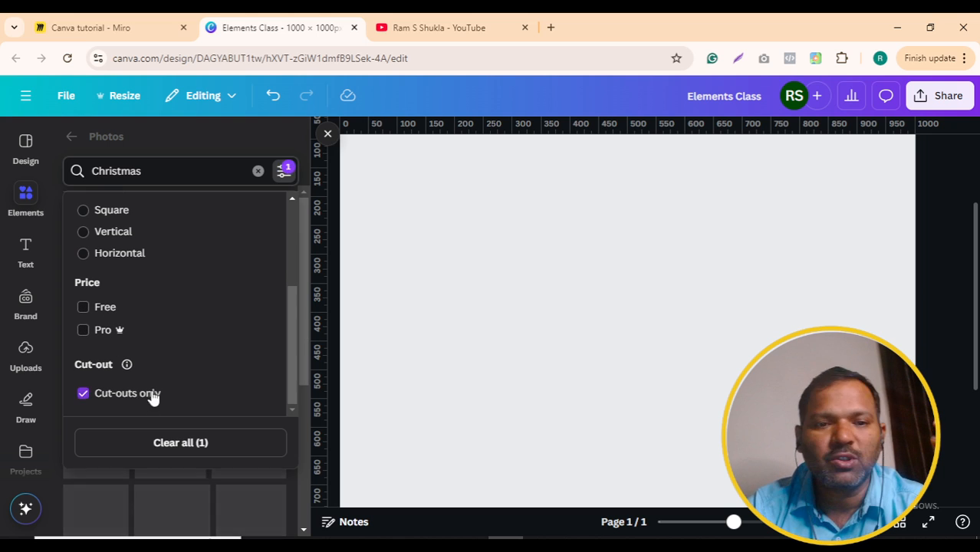
{"action": "left_click", "coordinate": [263, 141]}
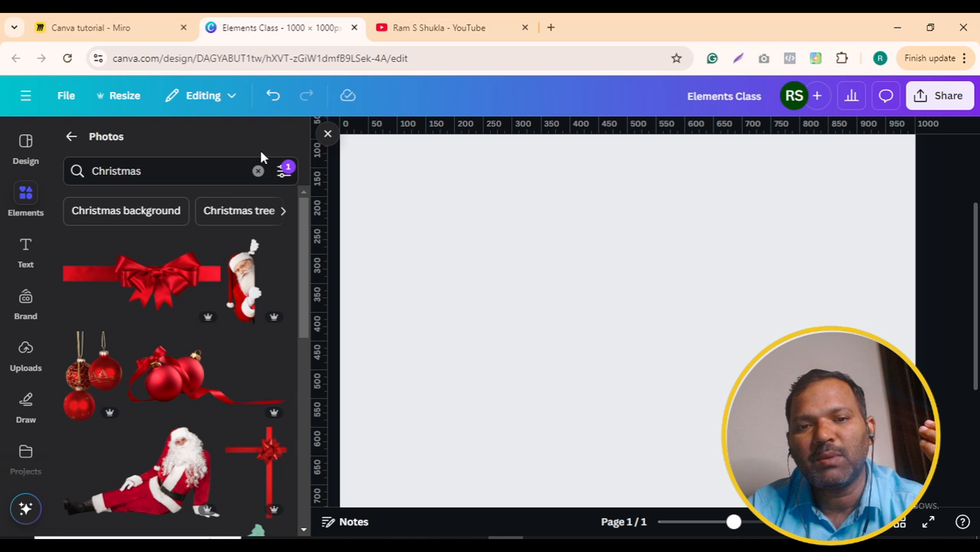
Step: Add the cut-out of the gold-ribboned gift box with red baubles and place it in the upper middle of the page
{"action": "scroll", "coordinate": [191, 383], "scroll_direction": "down", "scroll_amount": 2}
{"action": "scroll", "coordinate": [192, 384], "scroll_direction": "down", "scroll_amount": 8}
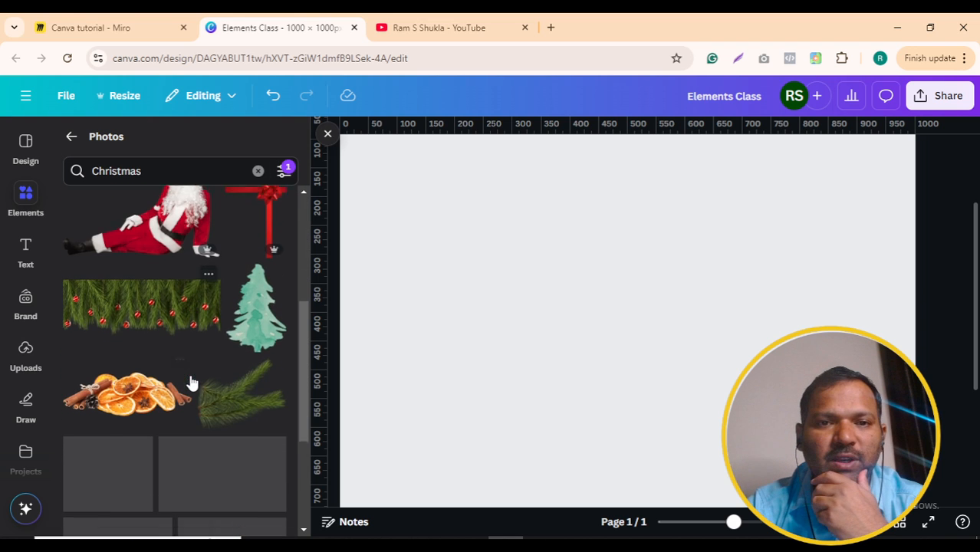
{"action": "scroll", "coordinate": [192, 381], "scroll_direction": "down", "scroll_amount": 2}
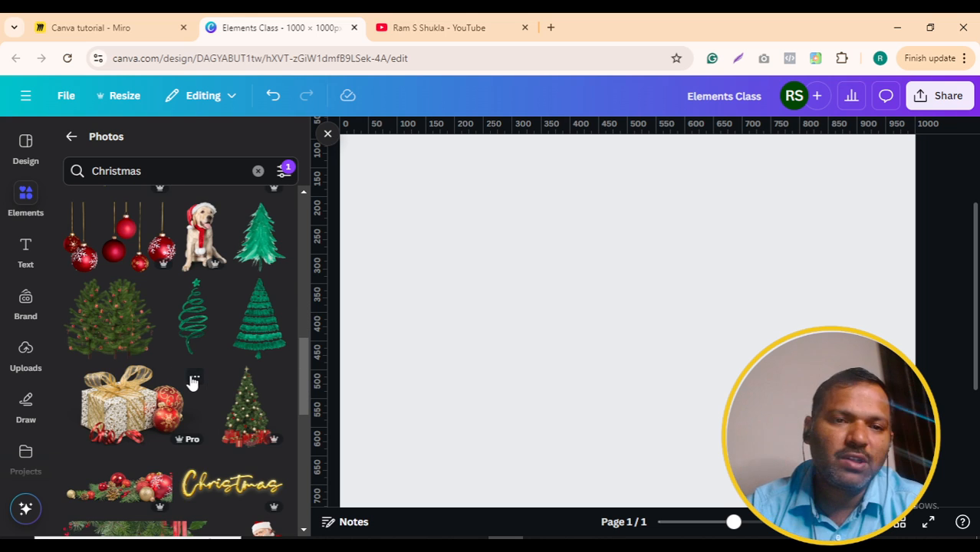
{"action": "scroll", "coordinate": [193, 383], "scroll_direction": "down", "scroll_amount": 2}
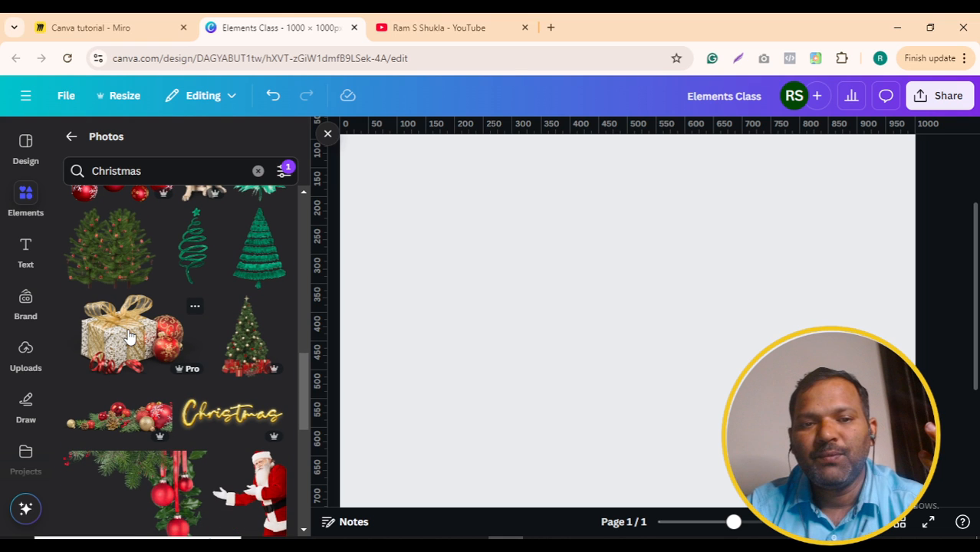
{"action": "left_click", "coordinate": [130, 337]}
{"action": "left_click_drag", "start_coordinate": [629, 351], "coordinate": [624, 314]}
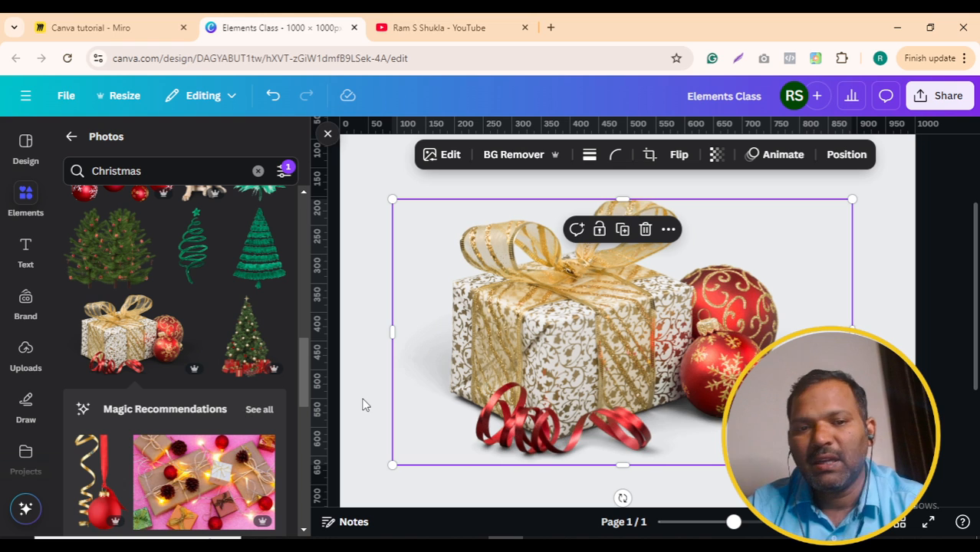
Step: Add the cut-out of the fir branch with hanging red baubles and shrink it into the page's upper-right corner
{"action": "scroll", "coordinate": [185, 346], "scroll_direction": "down", "scroll_amount": 2}
{"action": "scroll", "coordinate": [184, 346], "scroll_direction": "down", "scroll_amount": 5}
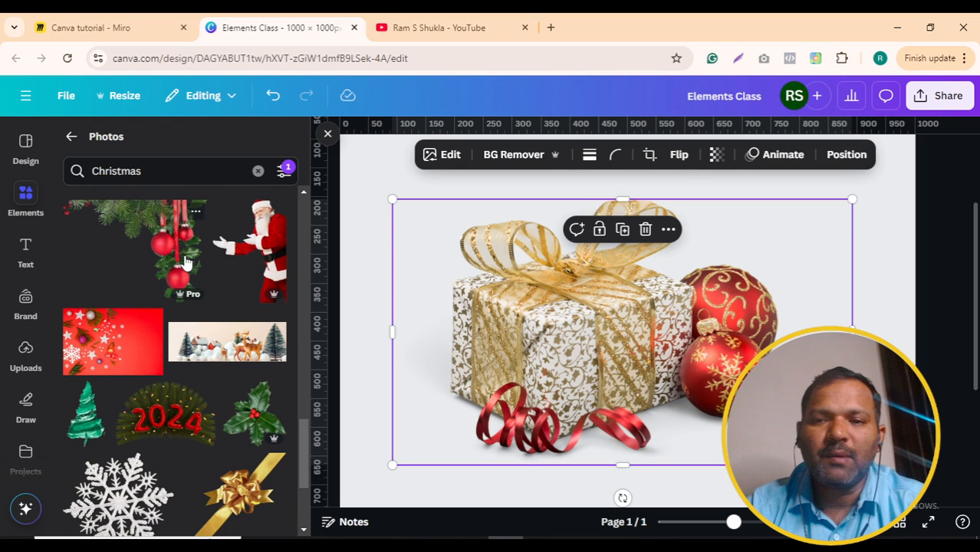
{"action": "left_click", "coordinate": [184, 261]}
{"action": "left_click_drag", "start_coordinate": [776, 272], "coordinate": [848, 204]}
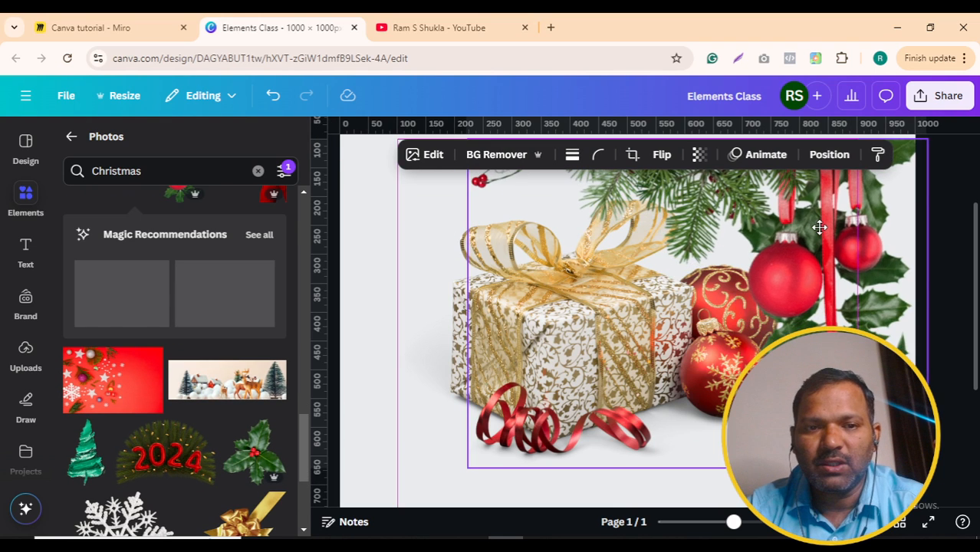
{"action": "left_click", "coordinate": [714, 522]}
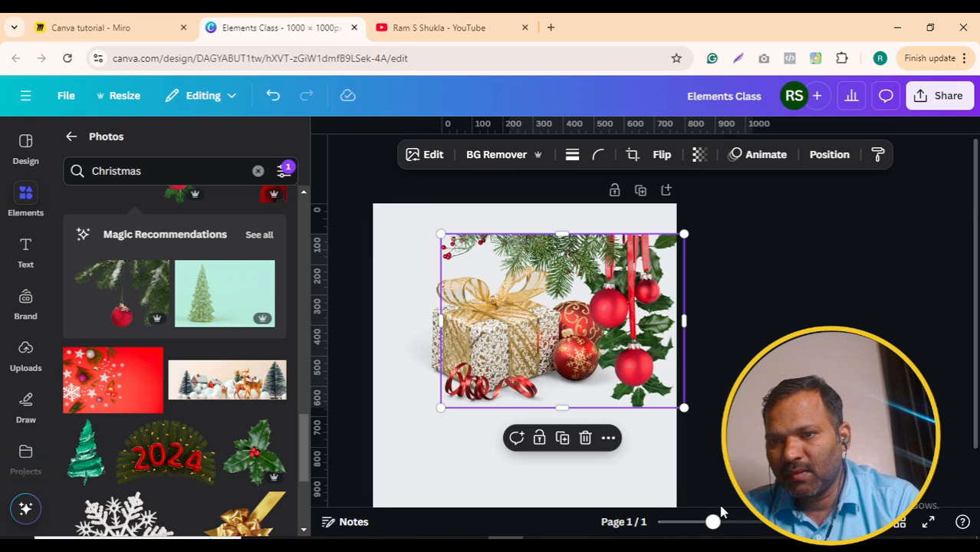
{"action": "left_click_drag", "start_coordinate": [637, 312], "coordinate": [633, 273]}
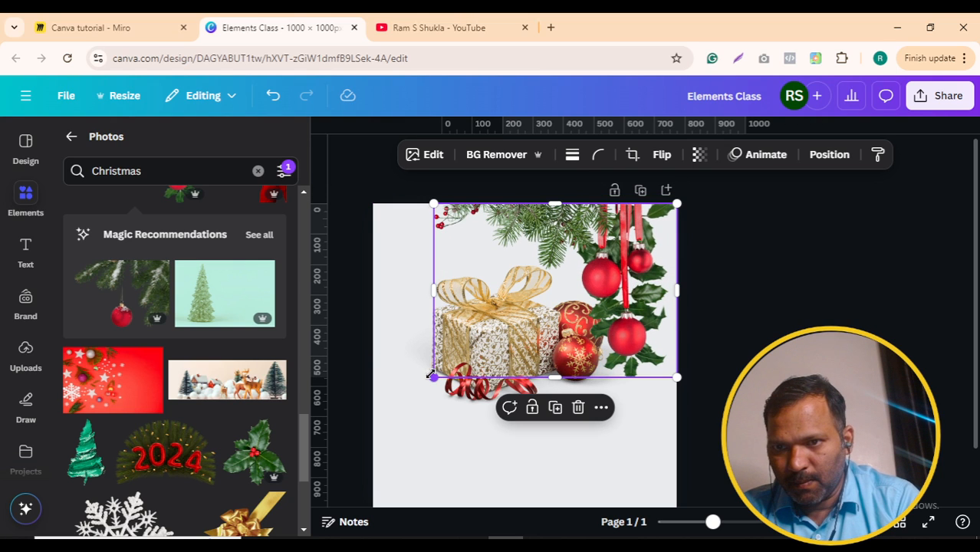
{"action": "left_click_drag", "start_coordinate": [431, 375], "coordinate": [544, 298]}
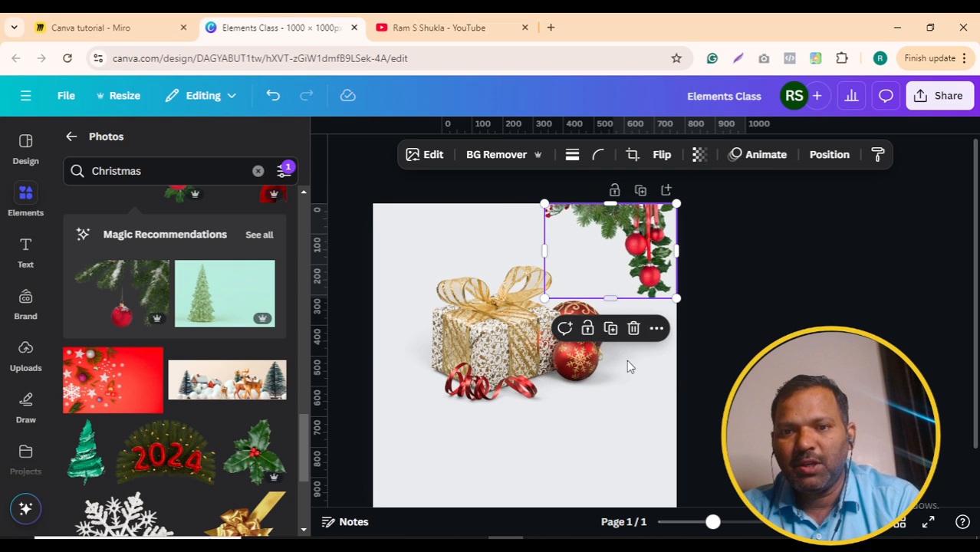
{"action": "left_click", "coordinate": [617, 431]}
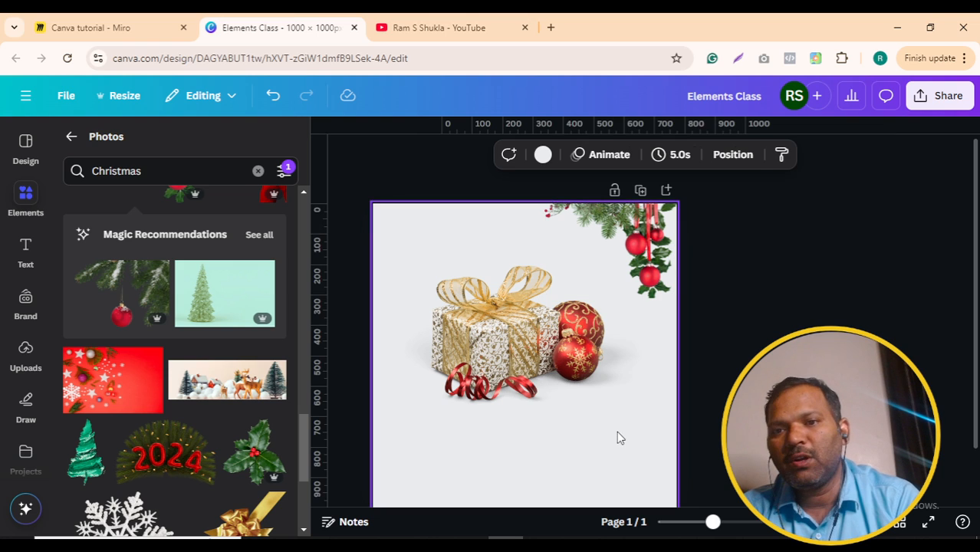
Step: Place a horizontally flipped copy of the bauble branch in the page's upper-left corner and move the gift box down beneath the branches
{"action": "left_click", "coordinate": [648, 234]}
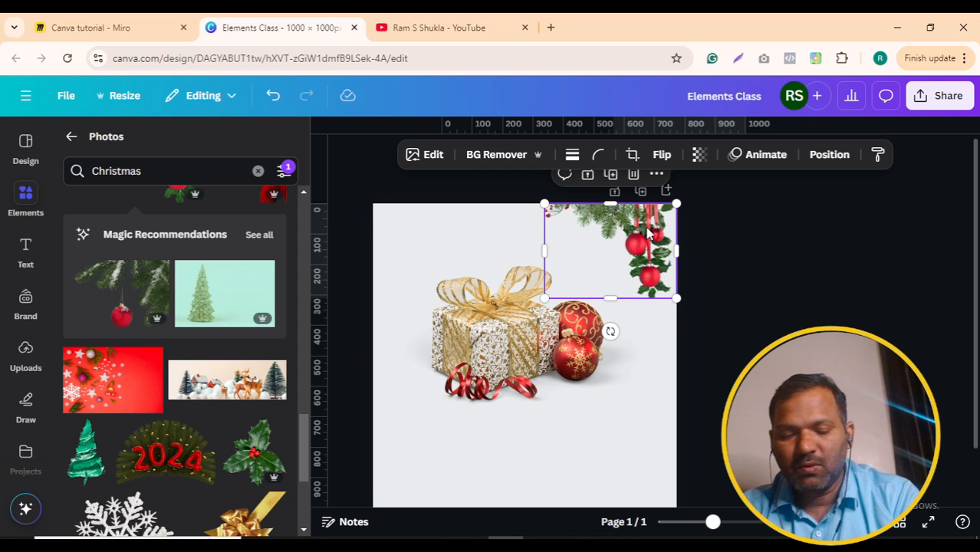
{"action": "left_click_drag", "start_coordinate": [648, 234], "coordinate": [514, 259]}
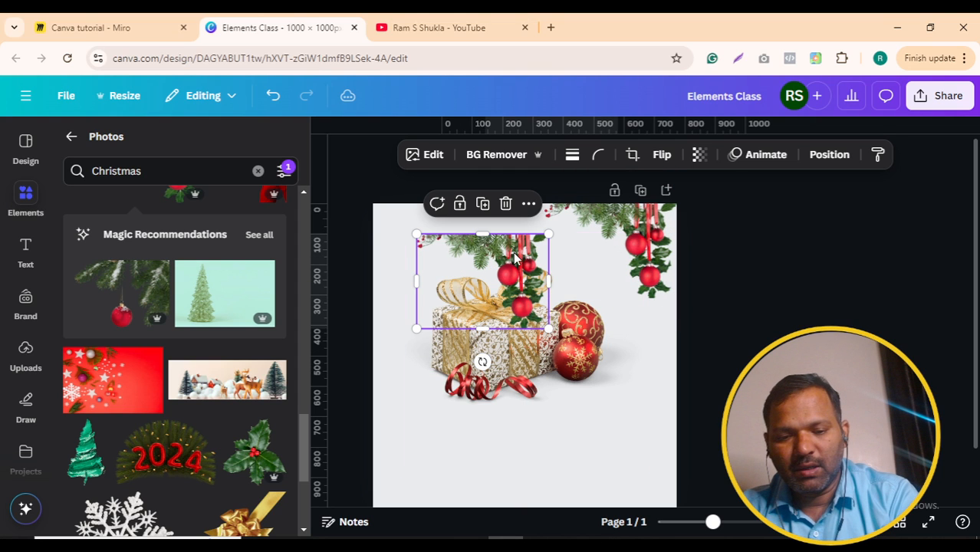
{"action": "left_click", "coordinate": [661, 154]}
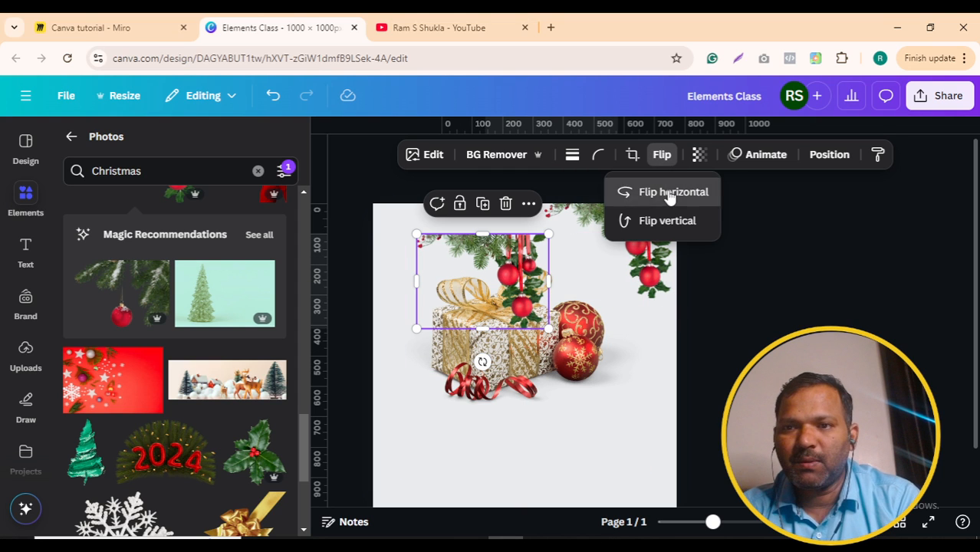
{"action": "left_click", "coordinate": [668, 192]}
{"action": "left_click_drag", "start_coordinate": [479, 253], "coordinate": [435, 219]}
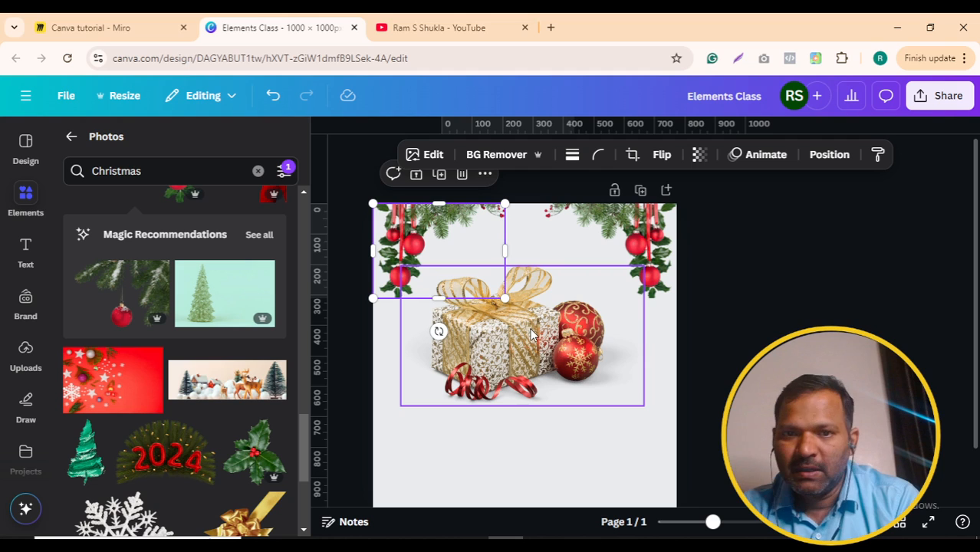
{"action": "left_click_drag", "start_coordinate": [531, 334], "coordinate": [542, 389]}
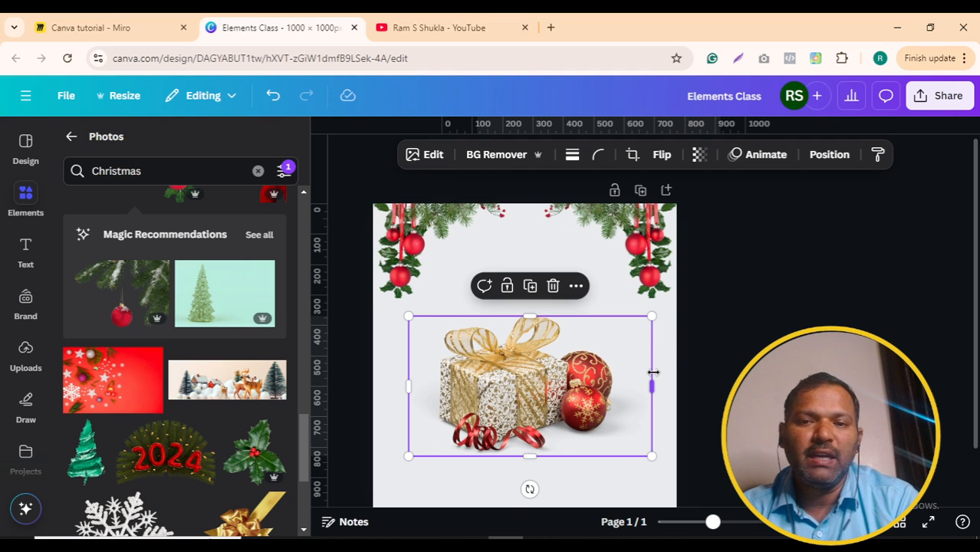
Step: Enlarge the gift box cut-out to nearly the full page width, positioned directly beneath the bauble branches
{"action": "left_click_drag", "start_coordinate": [652, 316], "coordinate": [687, 292]}
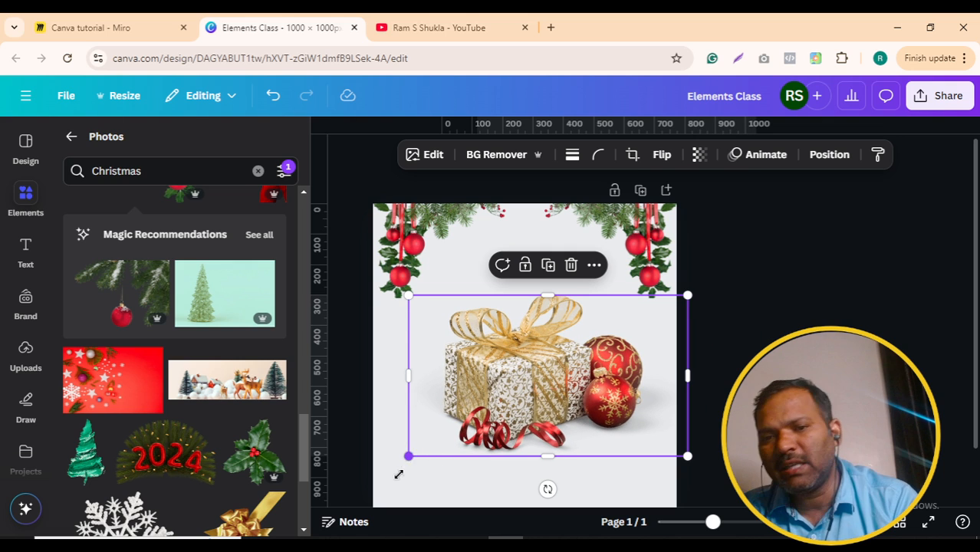
{"action": "left_click_drag", "start_coordinate": [399, 475], "coordinate": [380, 480]}
{"action": "mouse_move", "coordinate": [537, 418]}
{"action": "left_mouse_down"}
{"action": "mouse_move", "coordinate": [547, 416]}
{"action": "mouse_move", "coordinate": [538, 416]}
{"action": "left_mouse_up"}
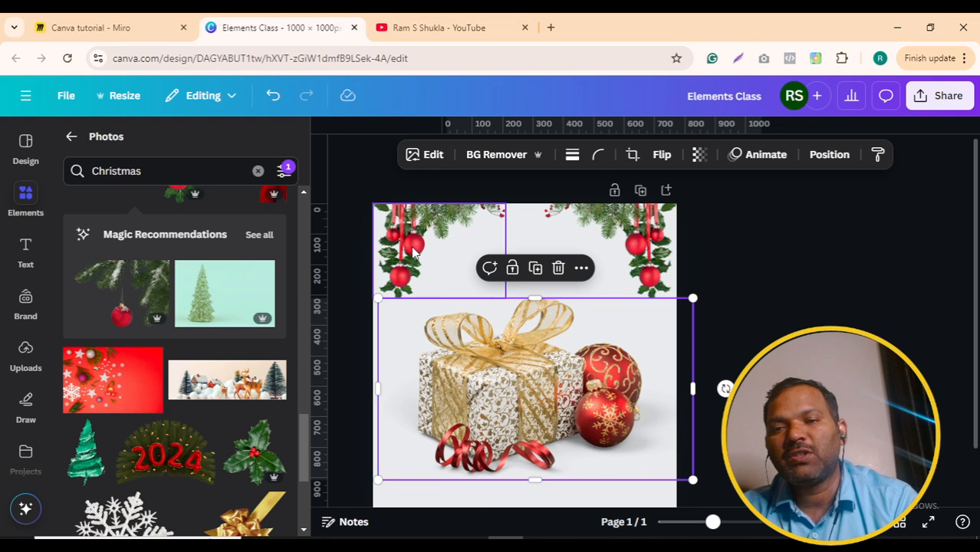
{"action": "left_click", "coordinate": [534, 504]}
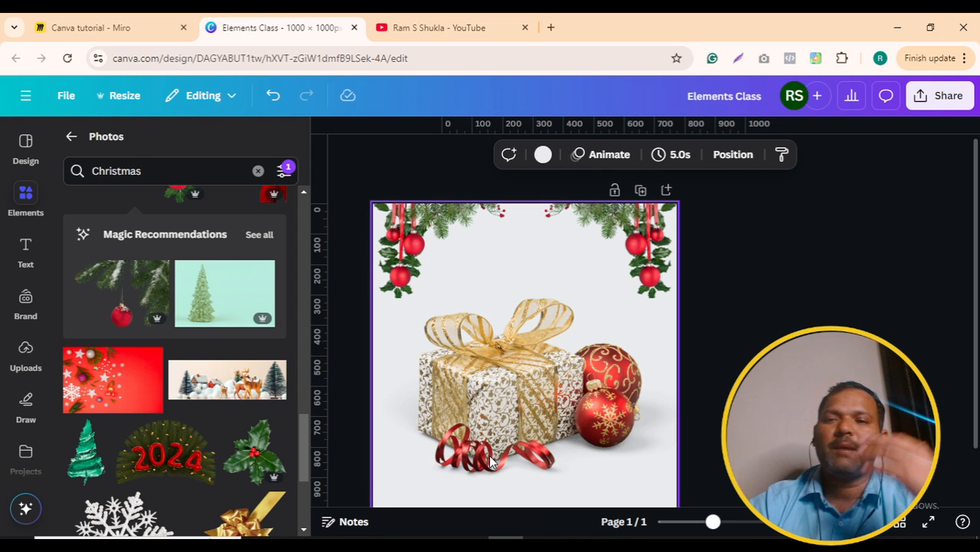
Step: Leave the Christmas photo results and add a blank second page to the design
{"action": "scroll", "coordinate": [148, 303], "scroll_direction": "up", "scroll_amount": 2}
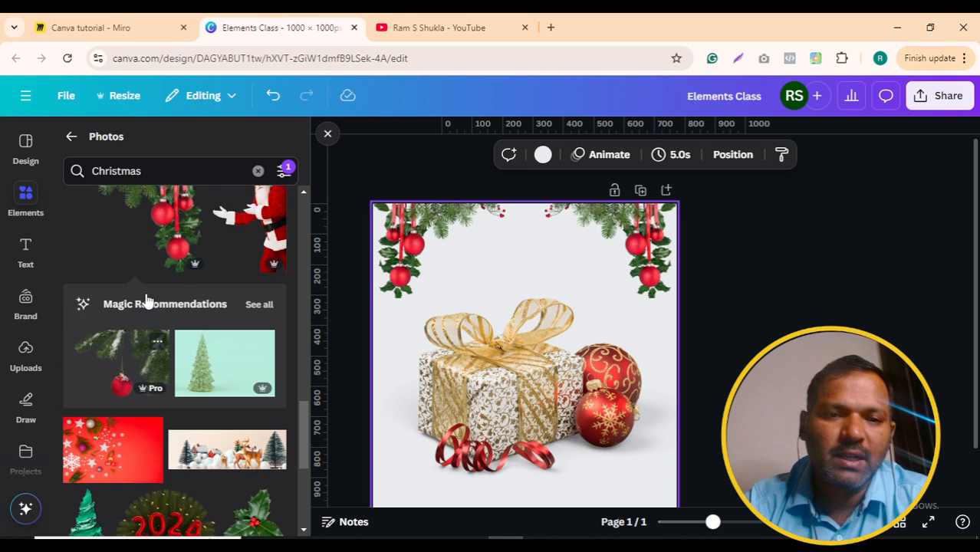
{"action": "scroll", "coordinate": [148, 299], "scroll_direction": "up", "scroll_amount": 3}
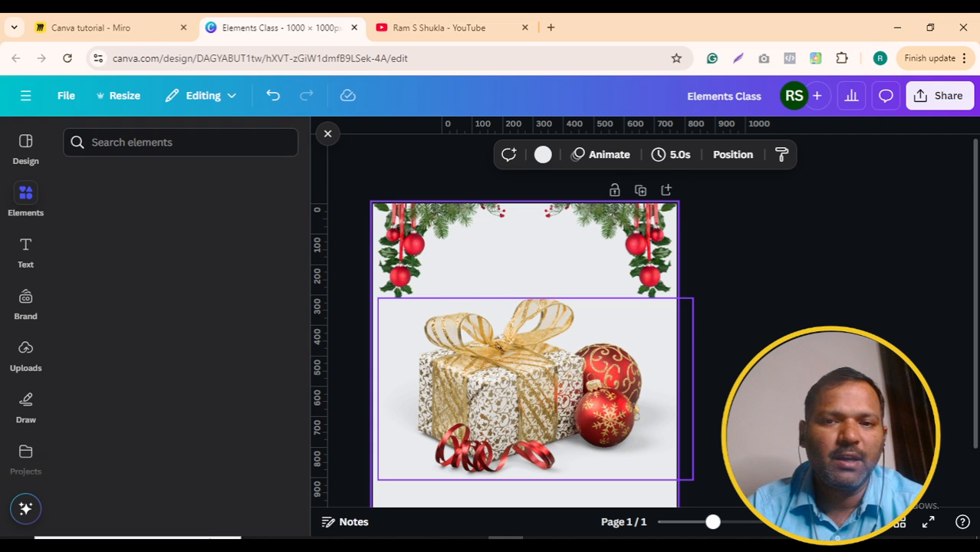
{"action": "scroll", "coordinate": [525, 353], "scroll_direction": "down", "scroll_amount": 1}
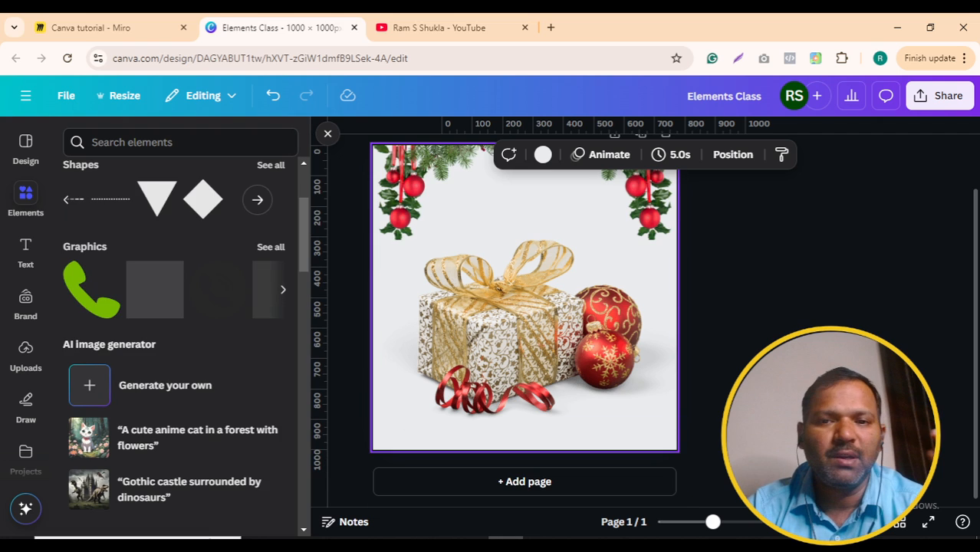
{"action": "left_click", "coordinate": [563, 481]}
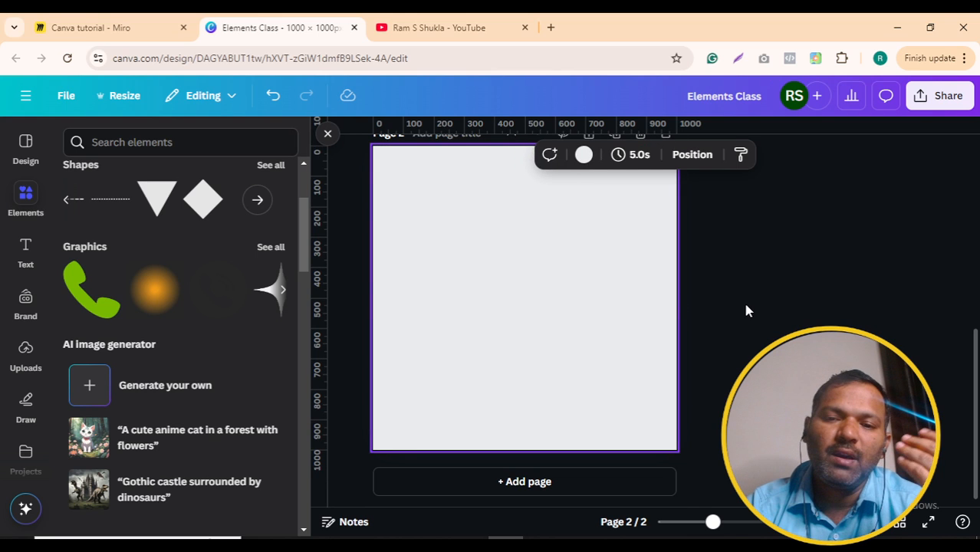
Step: Browse the full charts collection in the elements library and add a bar race chart to page 2
{"action": "scroll", "coordinate": [624, 307], "scroll_direction": "up", "scroll_amount": 1}
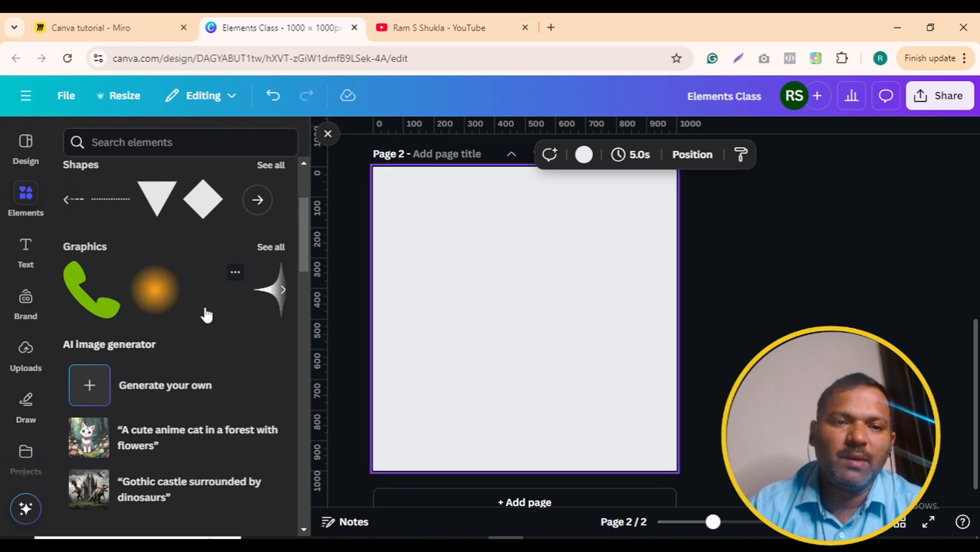
{"action": "scroll", "coordinate": [203, 313], "scroll_direction": "up", "scroll_amount": 2}
{"action": "scroll", "coordinate": [206, 314], "scroll_direction": "down", "scroll_amount": 5}
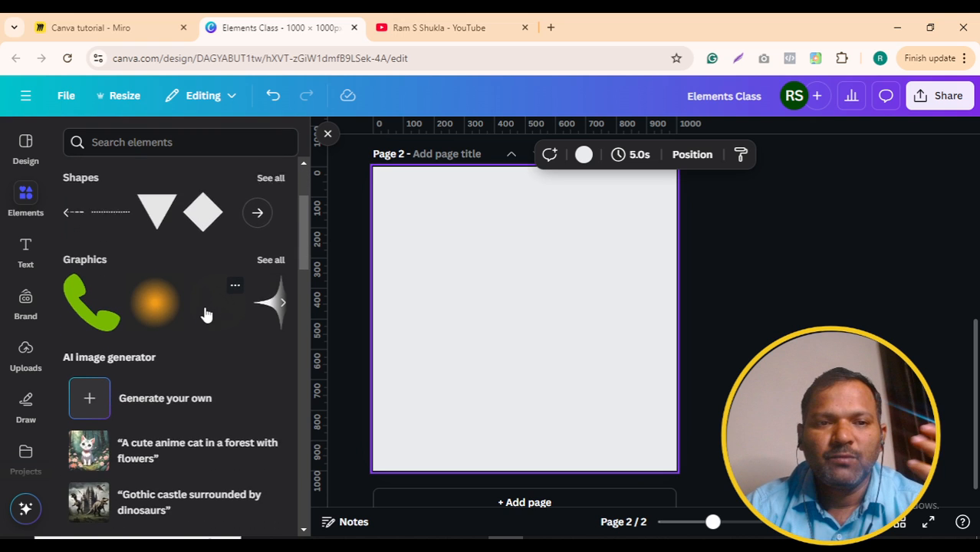
{"action": "scroll", "coordinate": [205, 315], "scroll_direction": "down", "scroll_amount": 4}
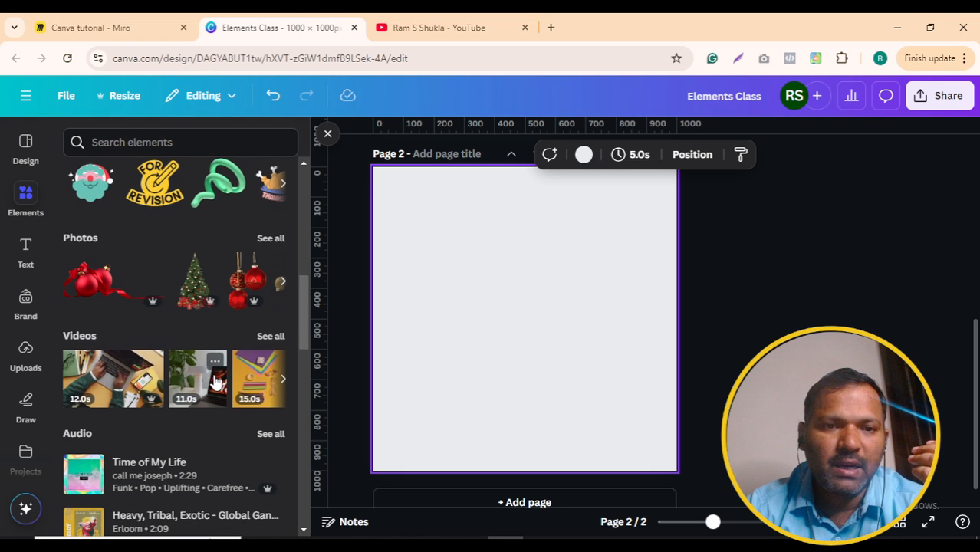
{"action": "scroll", "coordinate": [215, 381], "scroll_direction": "down", "scroll_amount": 2}
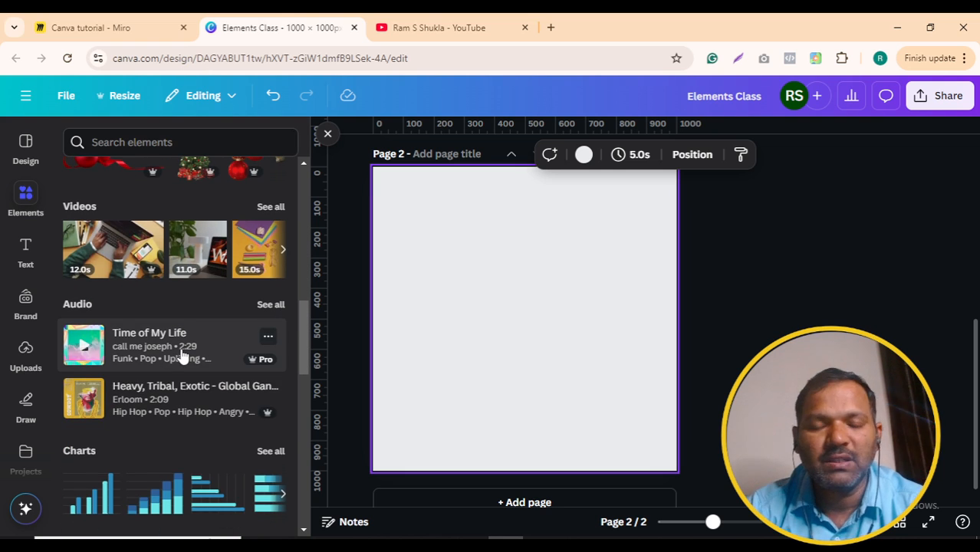
{"action": "scroll", "coordinate": [181, 355], "scroll_direction": "down", "scroll_amount": 1}
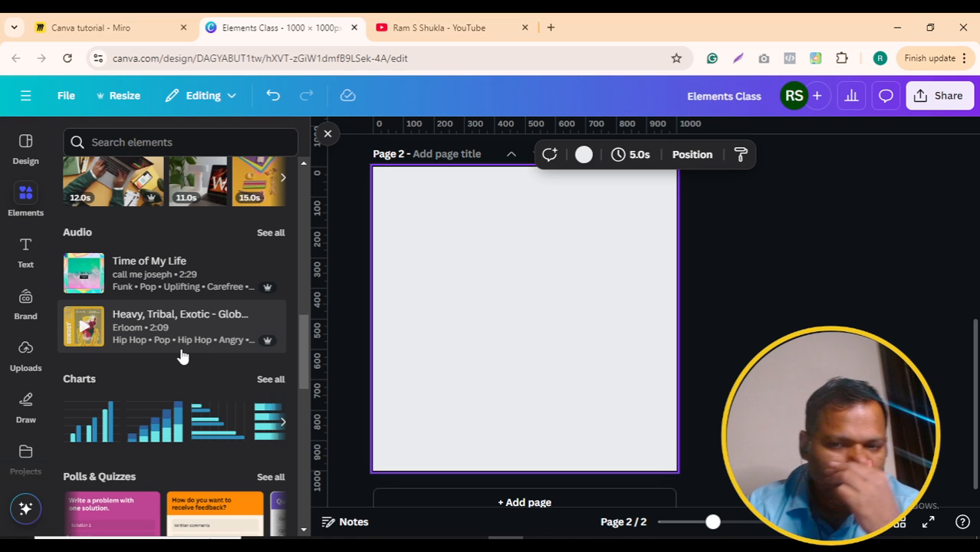
{"action": "scroll", "coordinate": [182, 356], "scroll_direction": "down", "scroll_amount": 1}
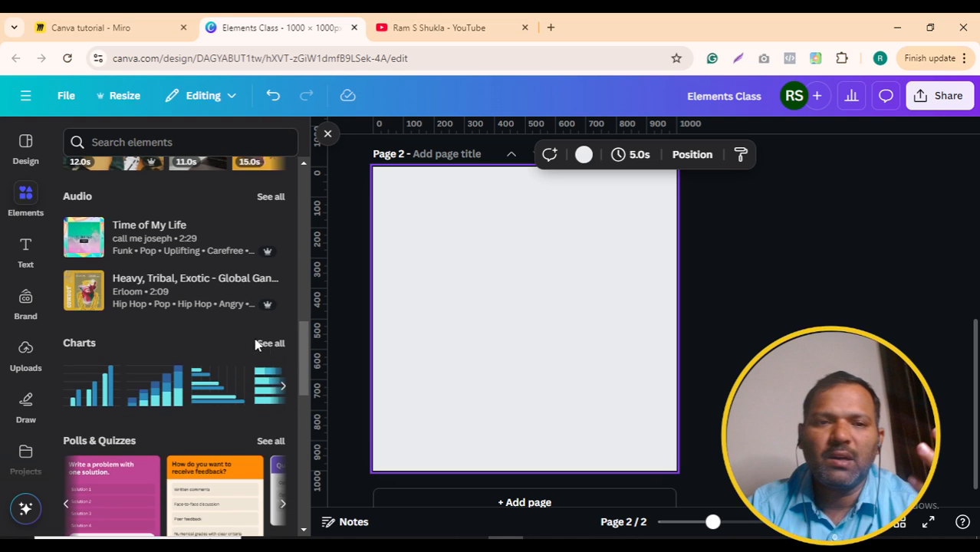
{"action": "left_click", "coordinate": [268, 345]}
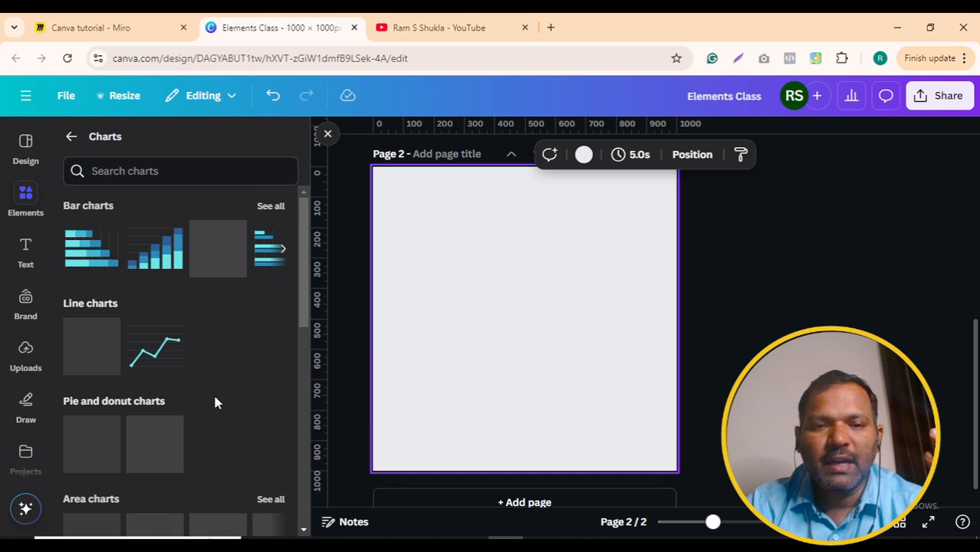
{"action": "scroll", "coordinate": [150, 394], "scroll_direction": "down", "scroll_amount": 3}
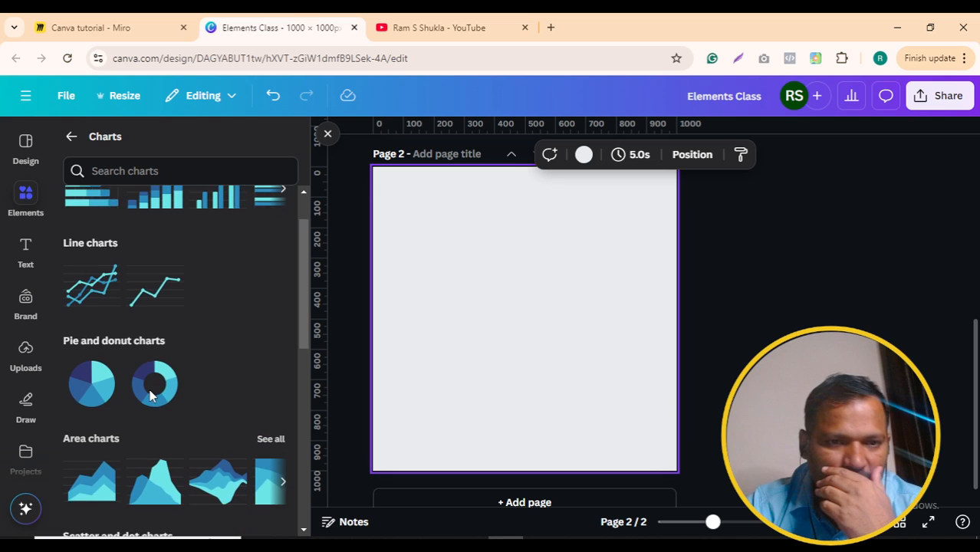
{"action": "scroll", "coordinate": [150, 395], "scroll_direction": "down", "scroll_amount": 4}
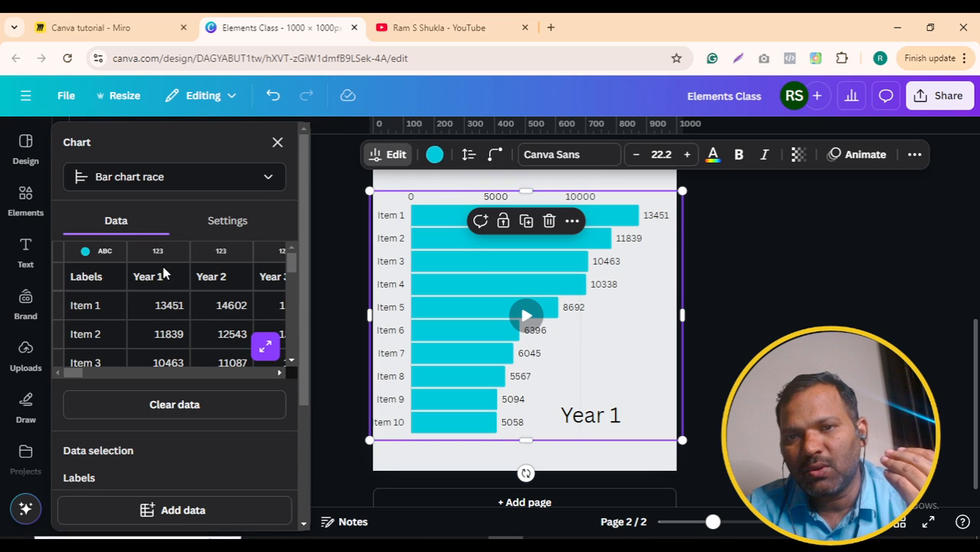
Step: Review the bar chart race's data and settings and change its chart type to Pie chart
{"action": "scroll", "coordinate": [162, 305], "scroll_direction": "down", "scroll_amount": 4}
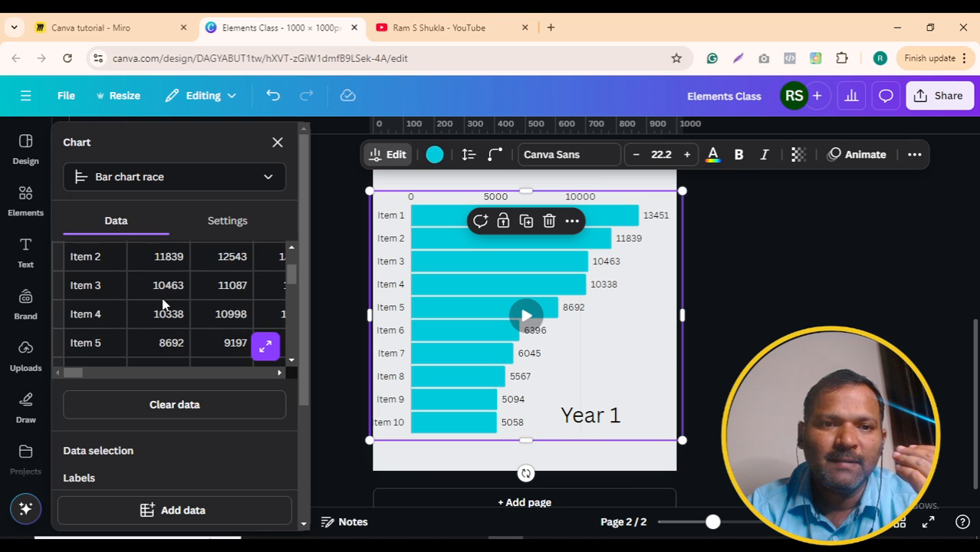
{"action": "left_click", "coordinate": [227, 221]}
{"action": "scroll", "coordinate": [163, 335], "scroll_direction": "down", "scroll_amount": 2}
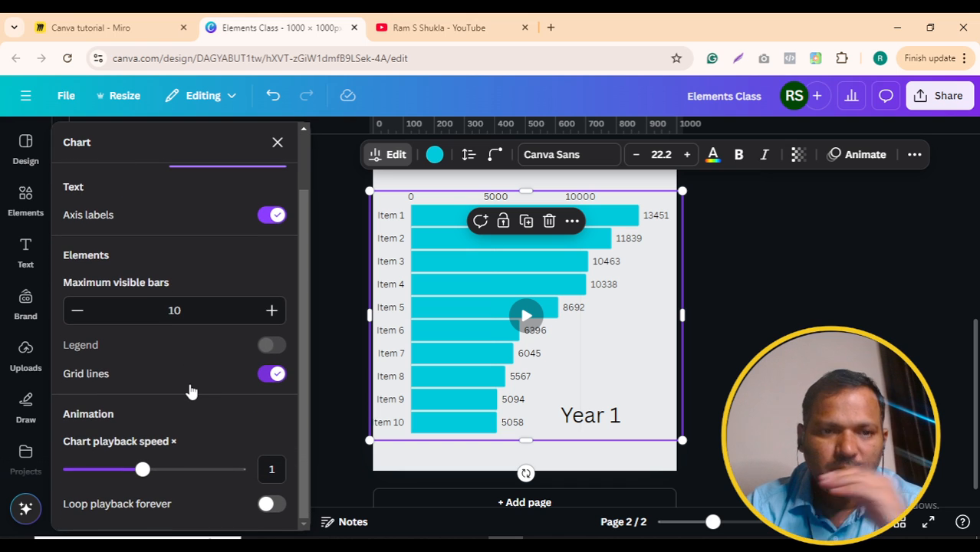
{"action": "scroll", "coordinate": [191, 391], "scroll_direction": "up", "scroll_amount": 2}
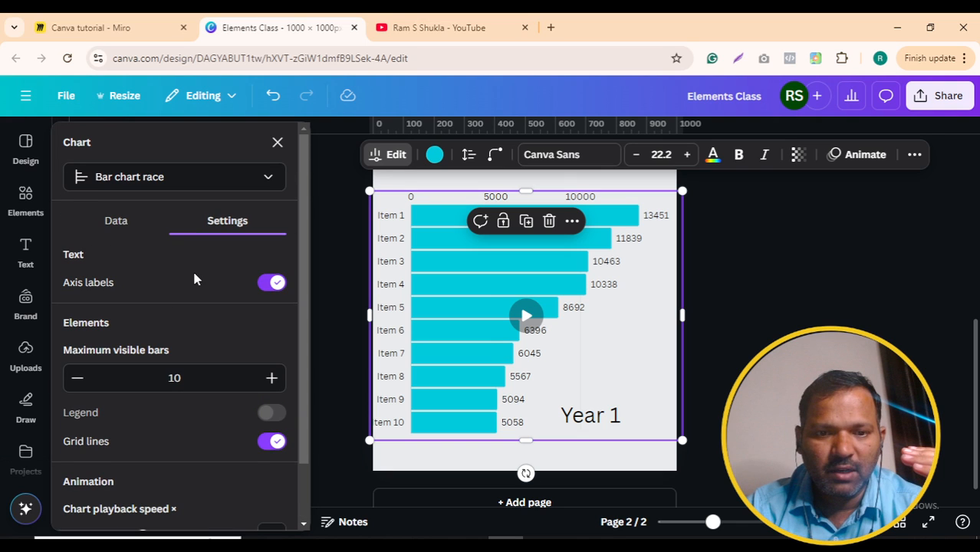
{"action": "left_click", "coordinate": [240, 177]}
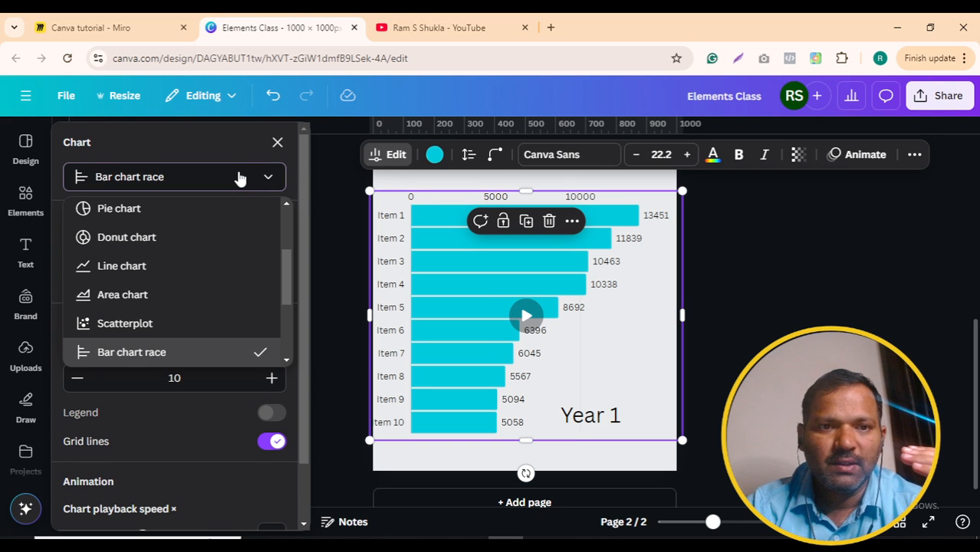
{"action": "left_click", "coordinate": [163, 211]}
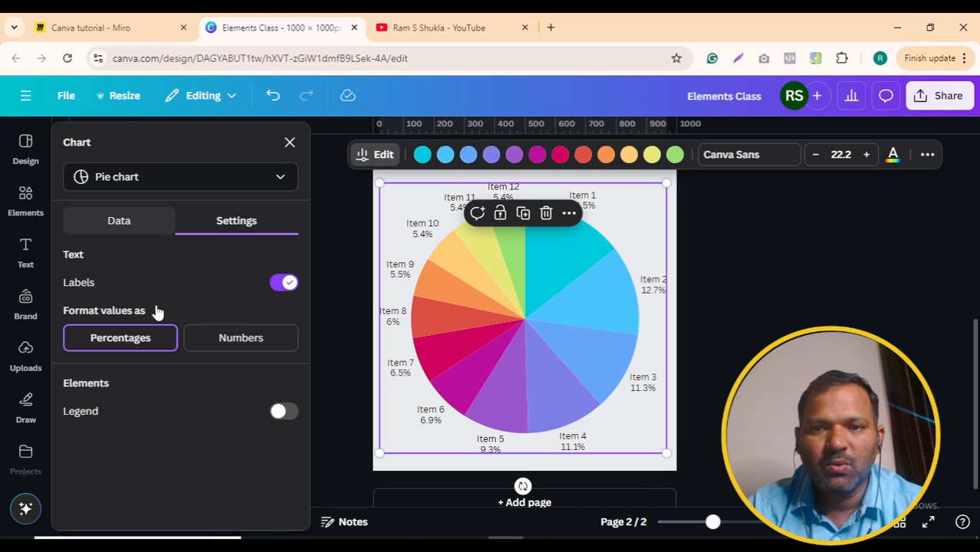
Step: Replace the Item 1 label in the pie chart's data table with "dfsdf"
{"action": "left_click", "coordinate": [119, 220]}
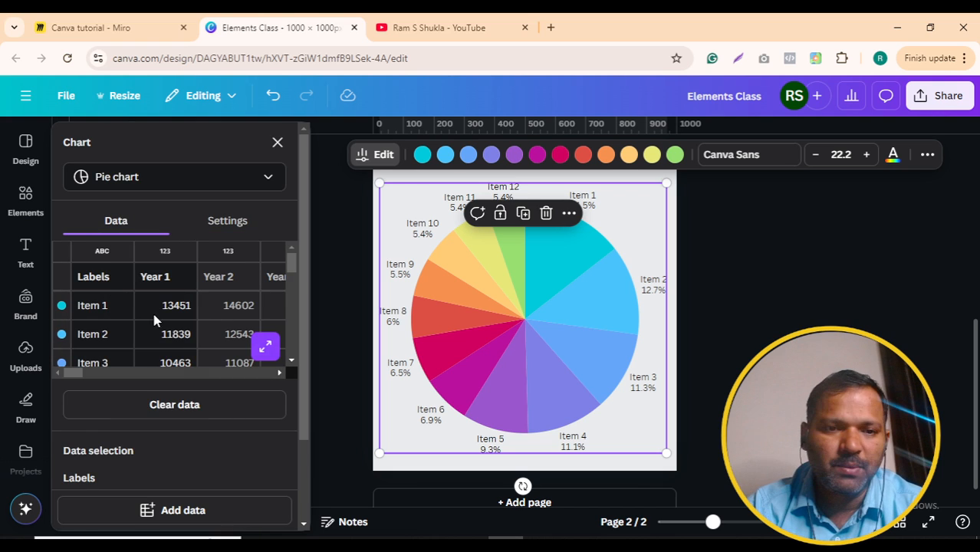
{"action": "left_click", "coordinate": [105, 311]}
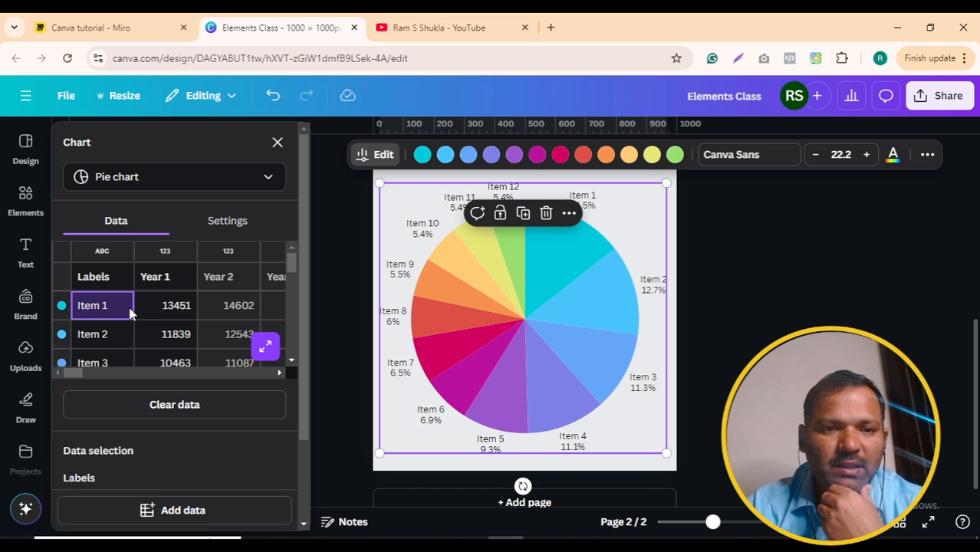
{"action": "type", "text": "dfsdf"}
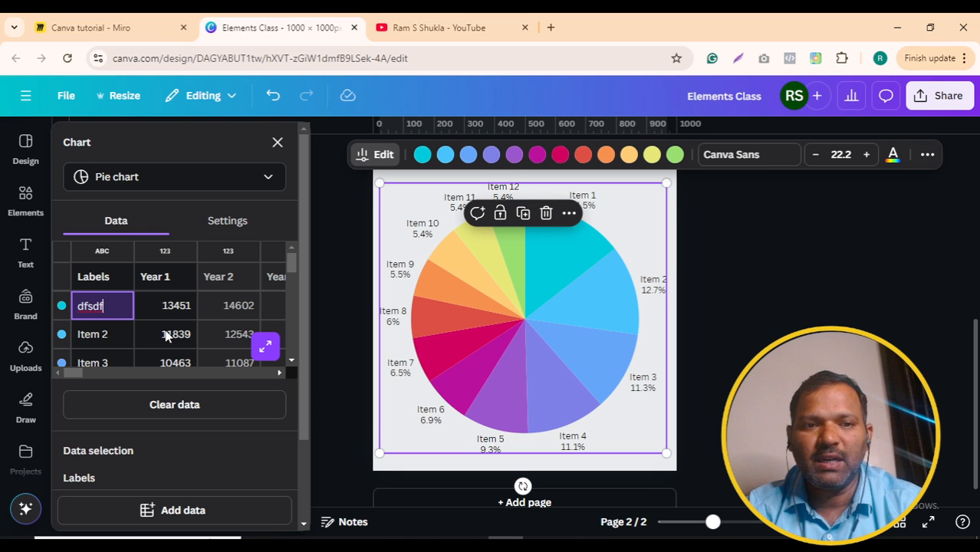
Step: Examine the rest of the pie chart's data table, its label and value selection, and the available data import sources
{"action": "scroll", "coordinate": [165, 336], "scroll_direction": "down", "scroll_amount": 5}
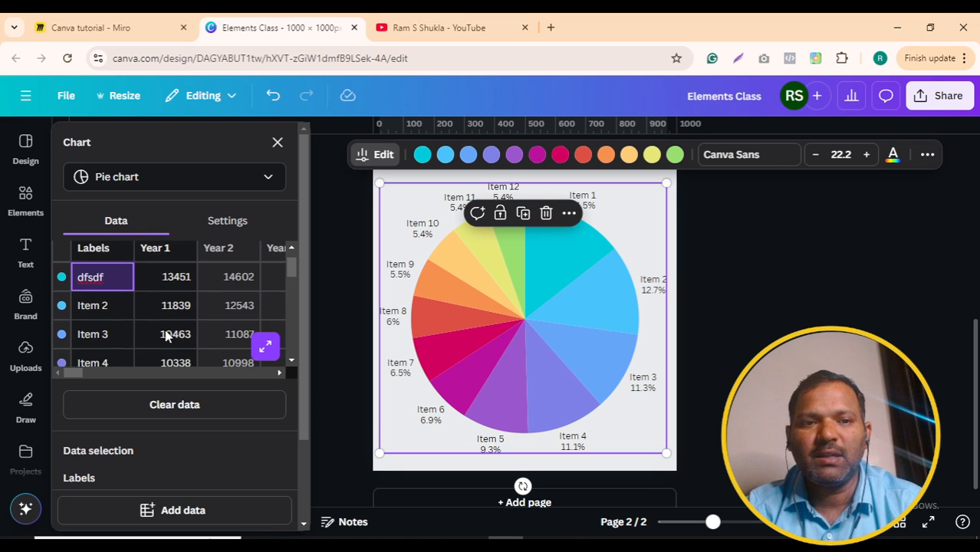
{"action": "scroll", "coordinate": [166, 336], "scroll_direction": "down", "scroll_amount": 5}
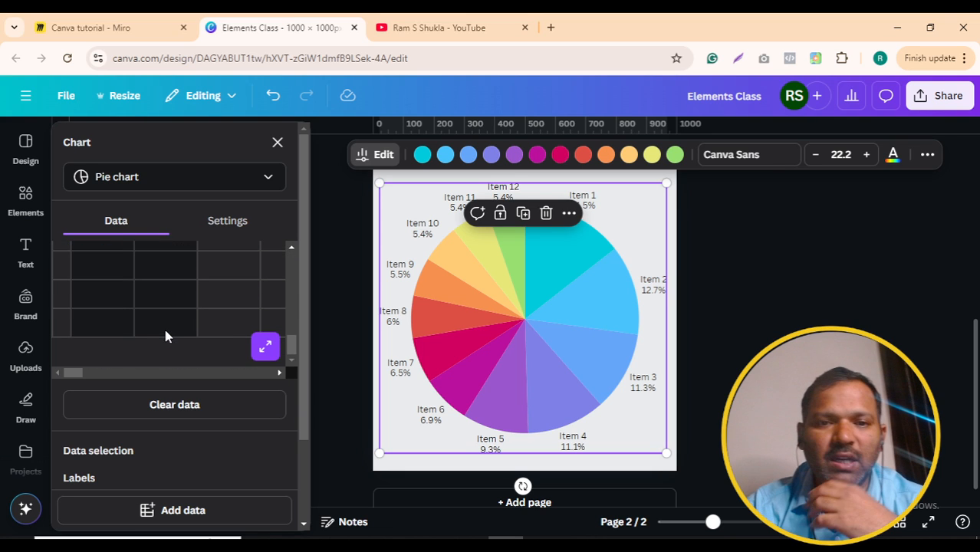
{"action": "scroll", "coordinate": [192, 336], "scroll_direction": "up", "scroll_amount": 10}
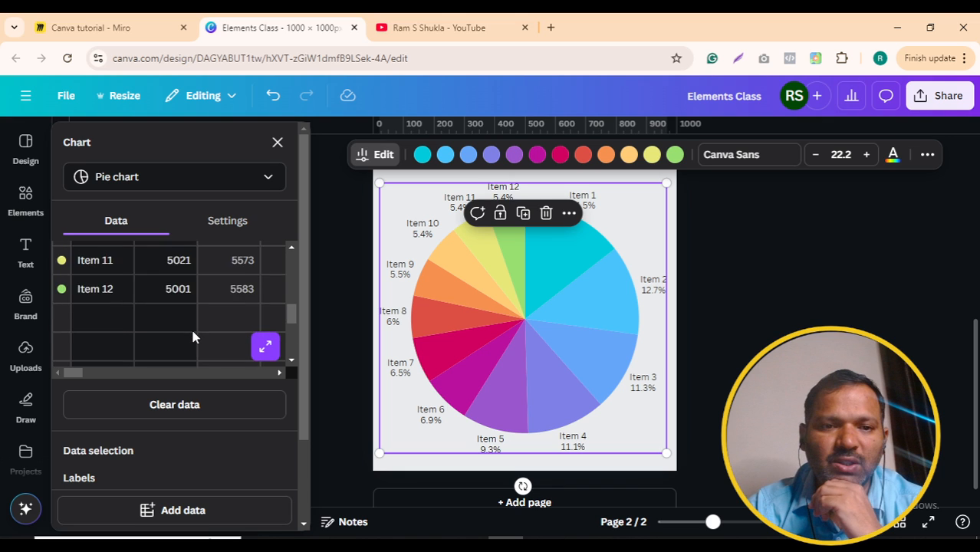
{"action": "scroll", "coordinate": [198, 454], "scroll_direction": "down", "scroll_amount": 3}
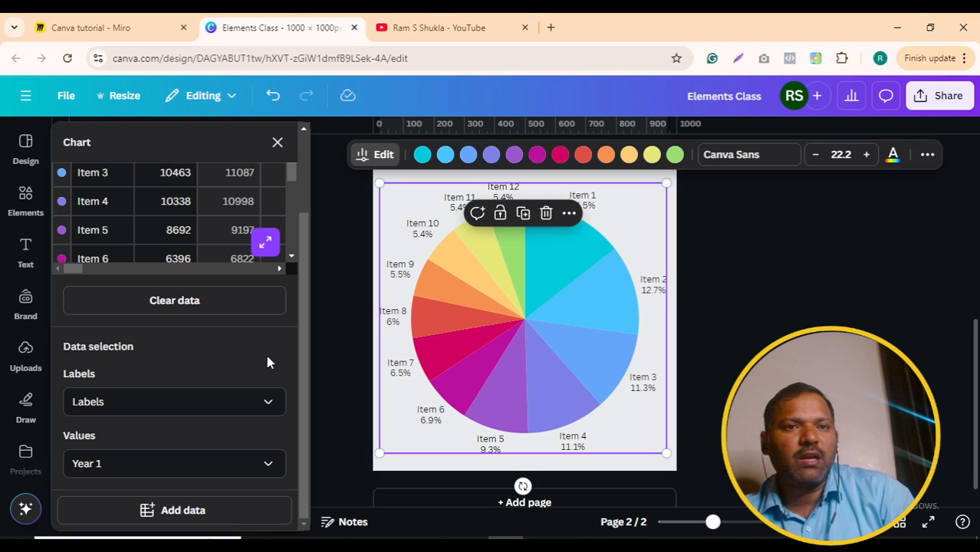
{"action": "scroll", "coordinate": [267, 362], "scroll_direction": "up", "scroll_amount": 3}
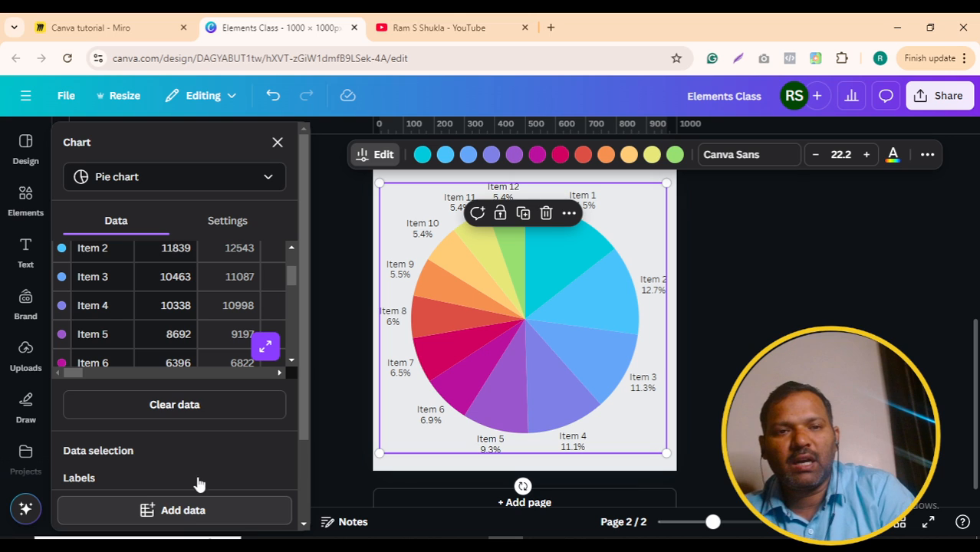
{"action": "left_click", "coordinate": [193, 408]}
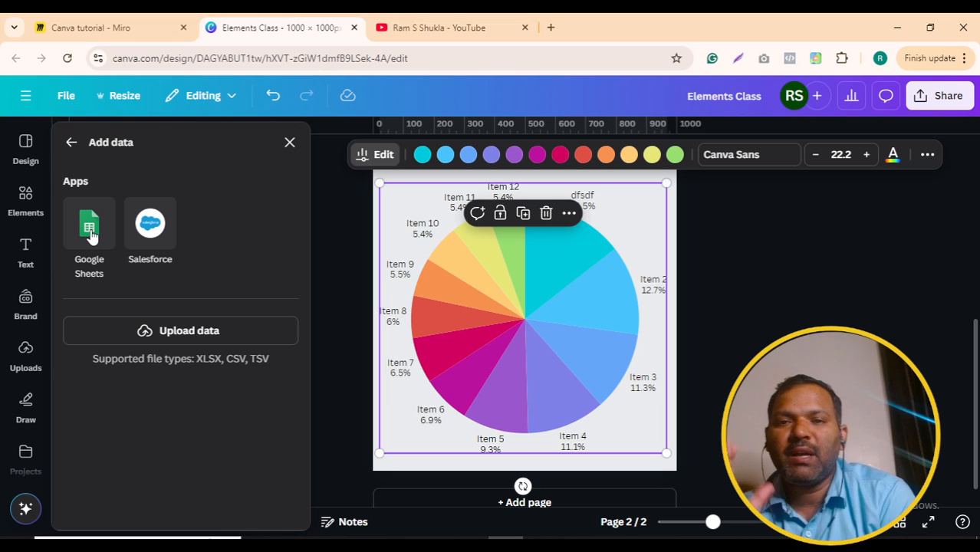
{"action": "left_click", "coordinate": [71, 142]}
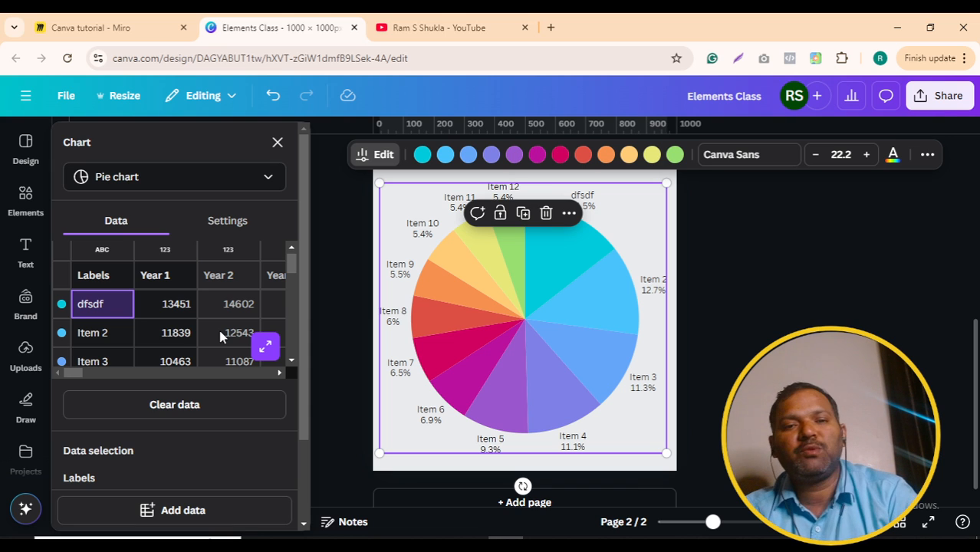
Step: Close the chart editor, check the additional formatting options and delete the pie chart from page 2
{"action": "left_click", "coordinate": [278, 143]}
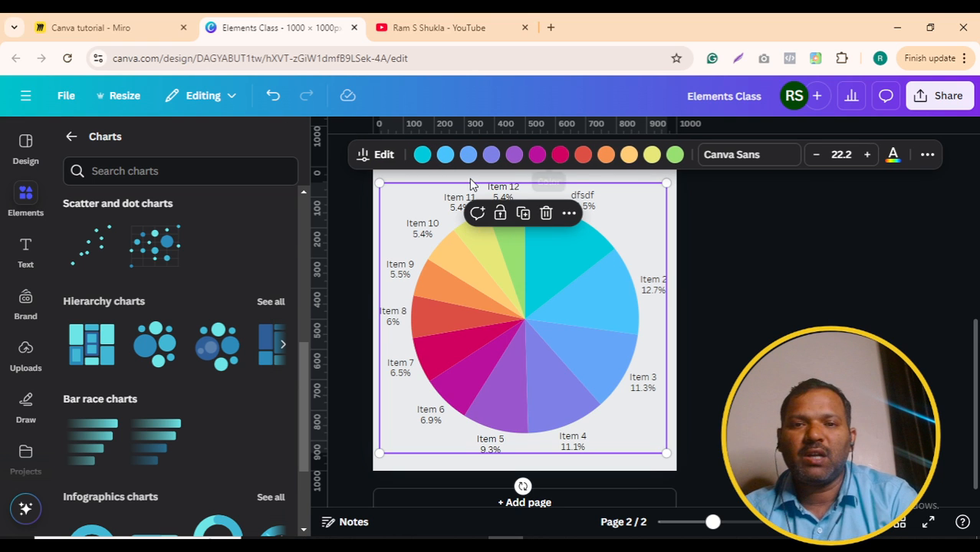
{"action": "left_click", "coordinate": [928, 156]}
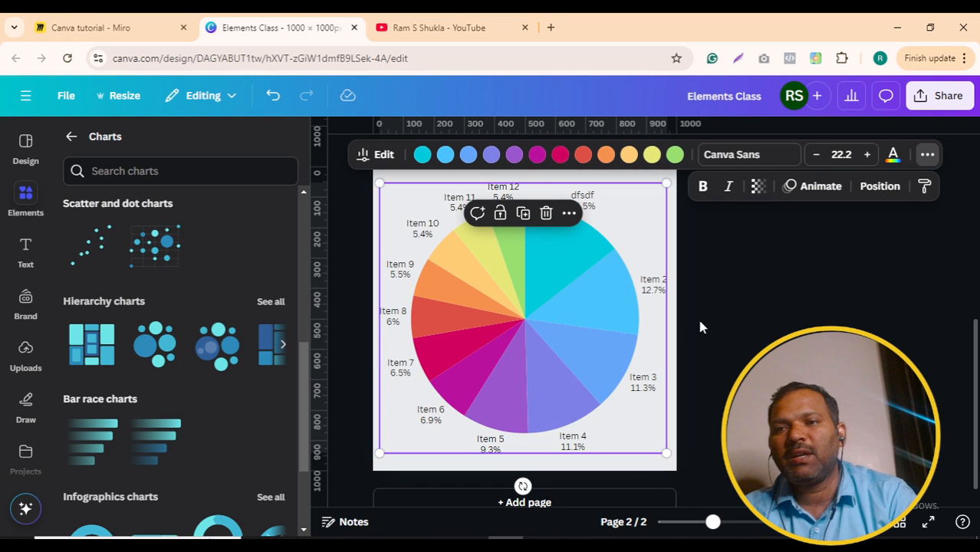
{"action": "left_click", "coordinate": [681, 374]}
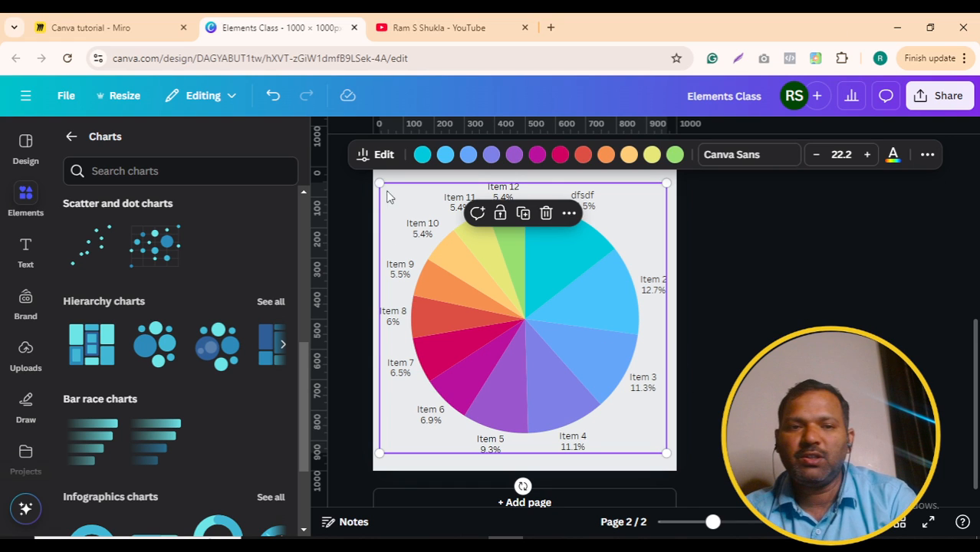
{"action": "key", "text": "Delete"}
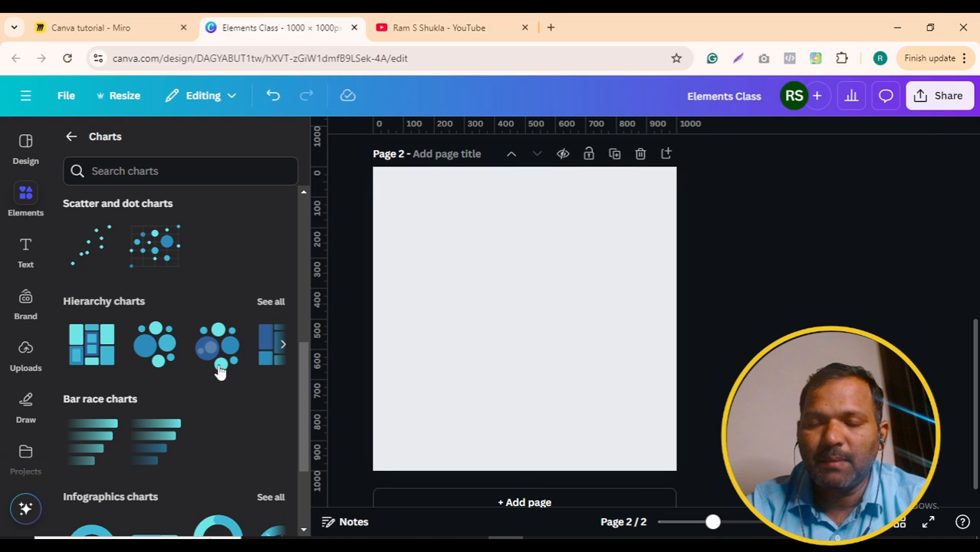
Step: Browse the hierarchy, infographics and bar chart collections, then return to the main elements library
{"action": "scroll", "coordinate": [197, 391], "scroll_direction": "down", "scroll_amount": 1}
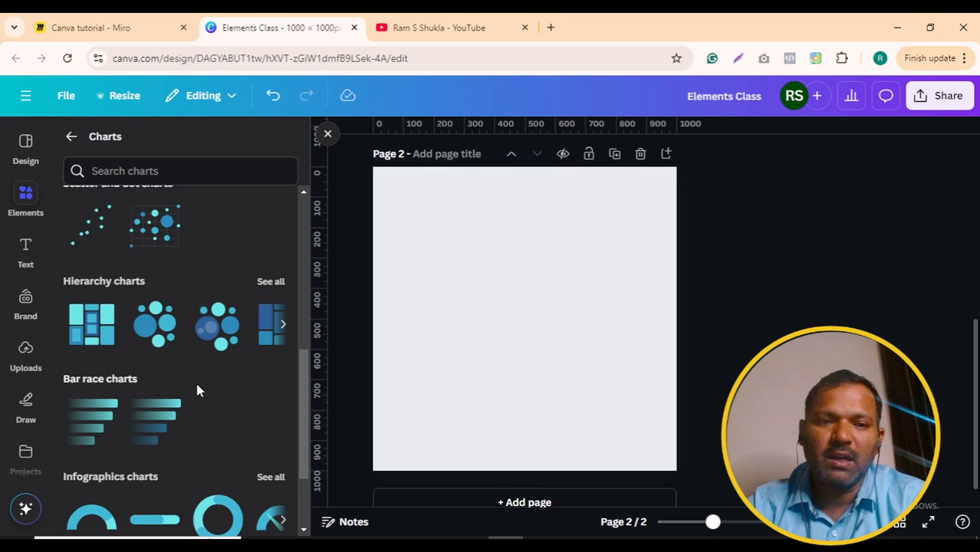
{"action": "left_click", "coordinate": [270, 279]}
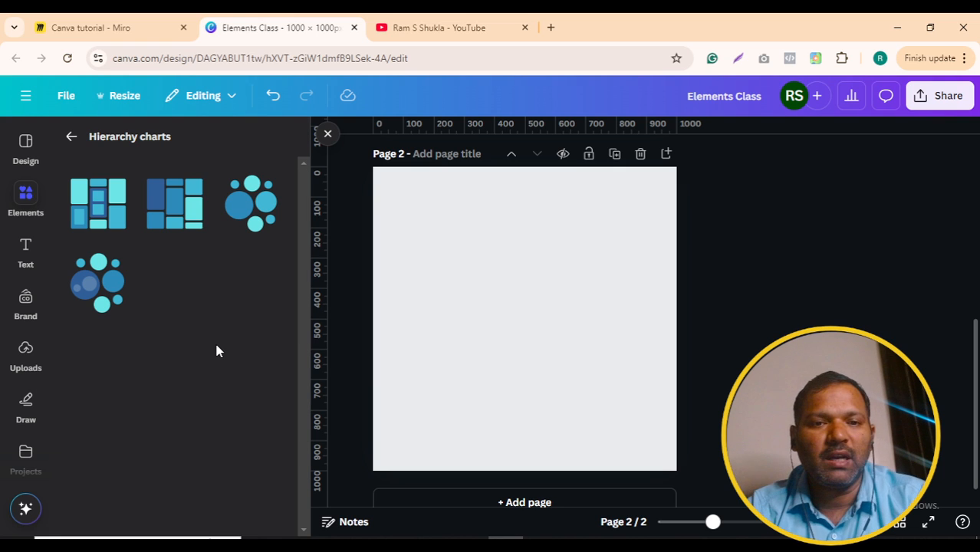
{"action": "left_click", "coordinate": [70, 136]}
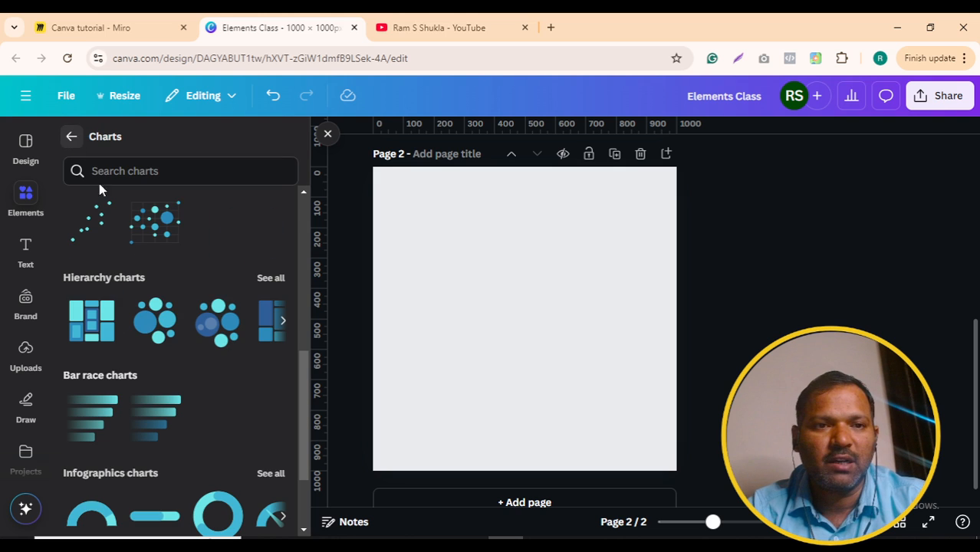
{"action": "scroll", "coordinate": [199, 398], "scroll_direction": "down", "scroll_amount": 3}
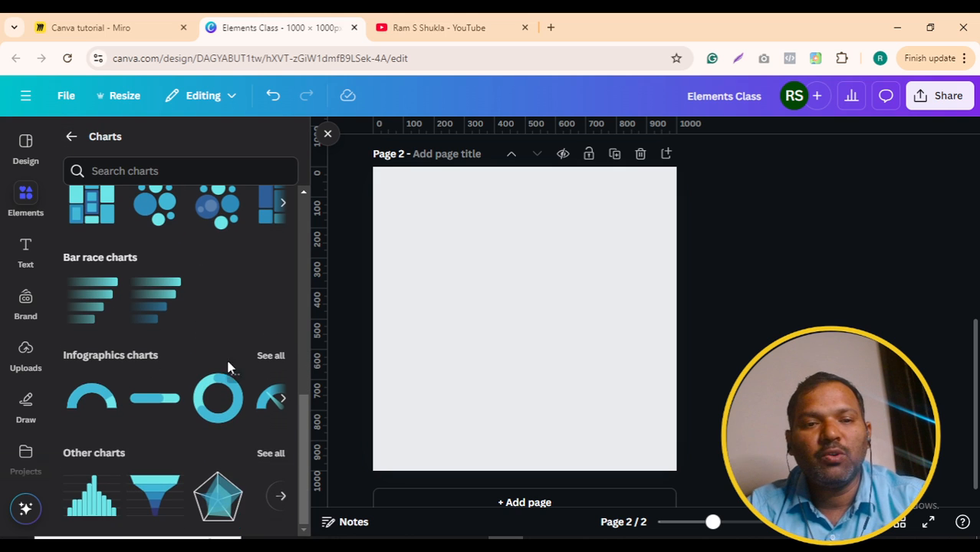
{"action": "left_click", "coordinate": [268, 356]}
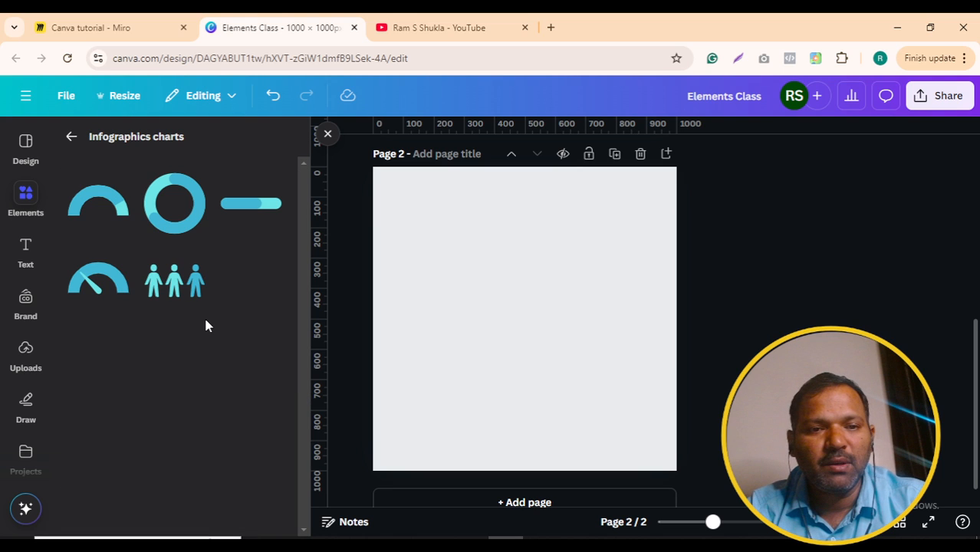
{"action": "left_click", "coordinate": [71, 139]}
{"action": "scroll", "coordinate": [149, 410], "scroll_direction": "down", "scroll_amount": 1}
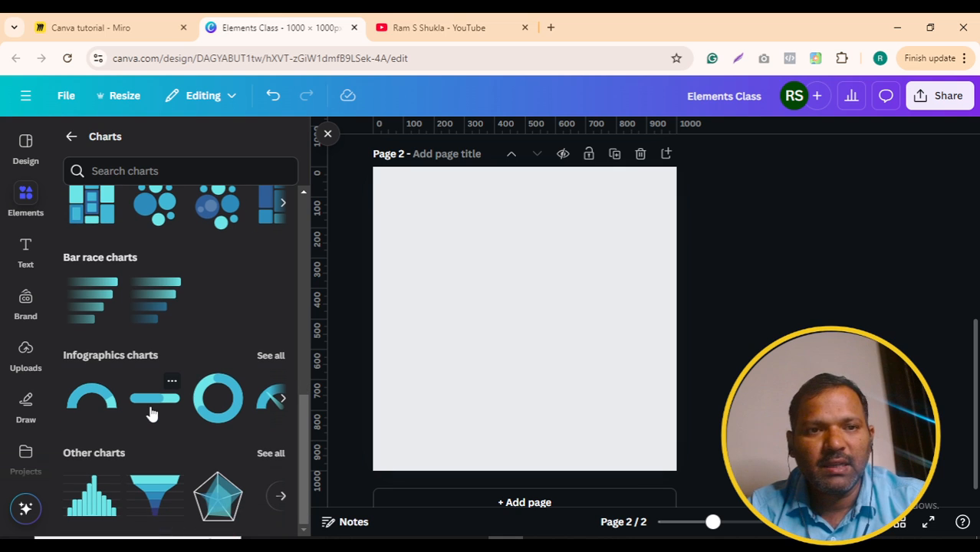
{"action": "scroll", "coordinate": [151, 414], "scroll_direction": "up", "scroll_amount": 3}
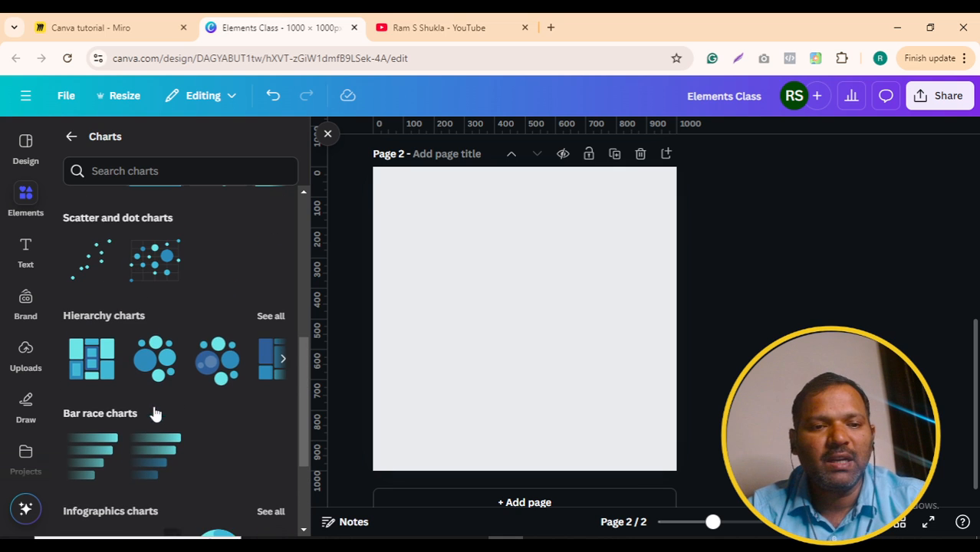
{"action": "scroll", "coordinate": [233, 362], "scroll_direction": "up", "scroll_amount": 4}
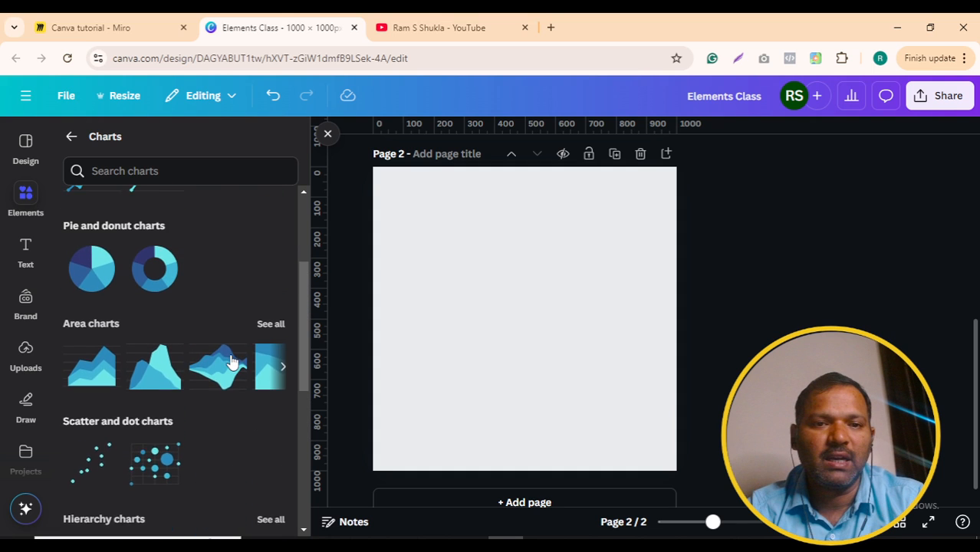
{"action": "scroll", "coordinate": [232, 362], "scroll_direction": "up", "scroll_amount": 1}
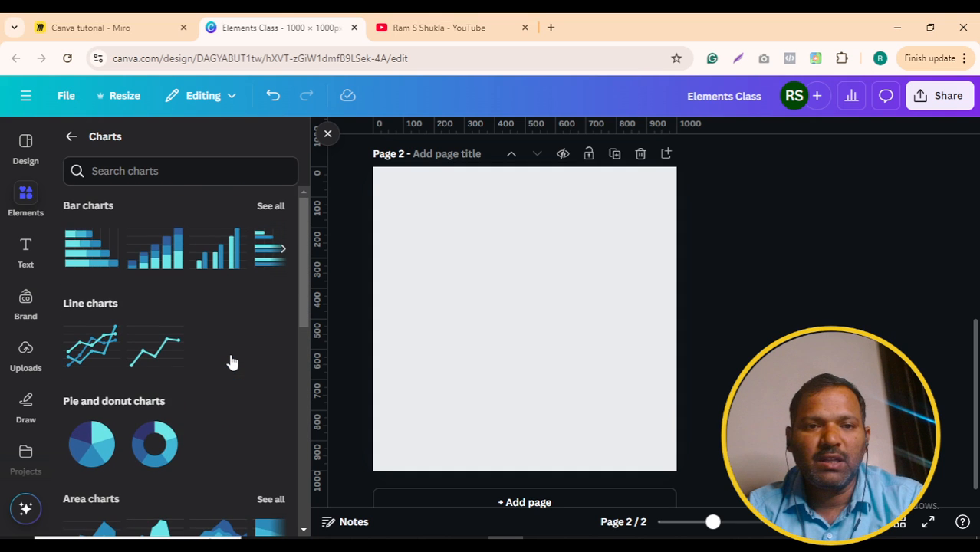
{"action": "left_click", "coordinate": [273, 208]}
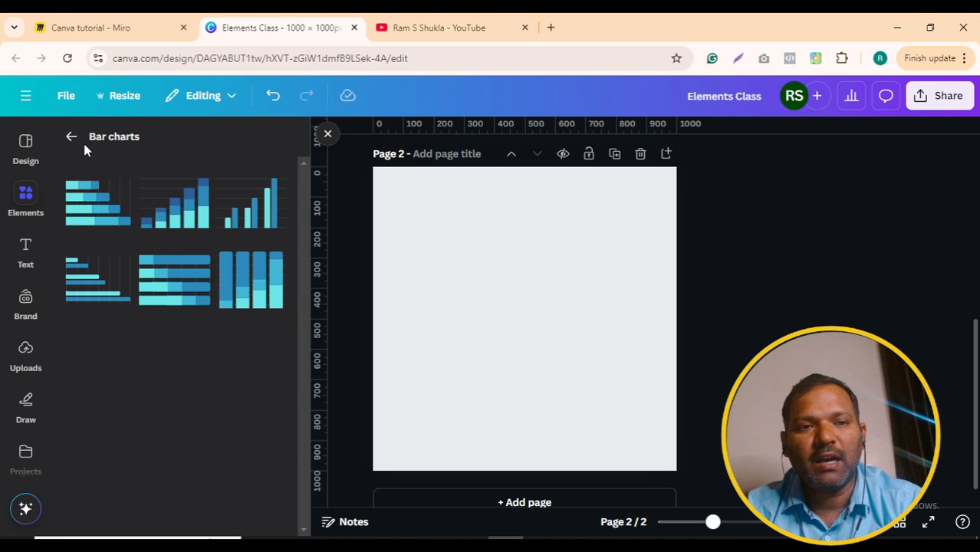
{"action": "left_click", "coordinate": [71, 137]}
{"action": "left_click", "coordinate": [73, 138]}
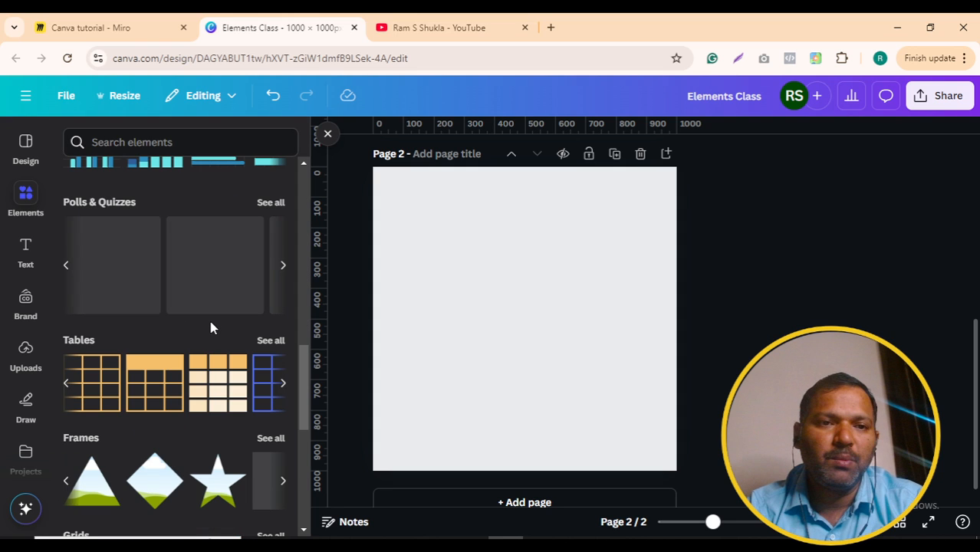
Step: Add the "Ask a yes-or-no question" quiz from the Polls & Quizzes collection to page 2
{"action": "scroll", "coordinate": [210, 322], "scroll_direction": "down", "scroll_amount": 3}
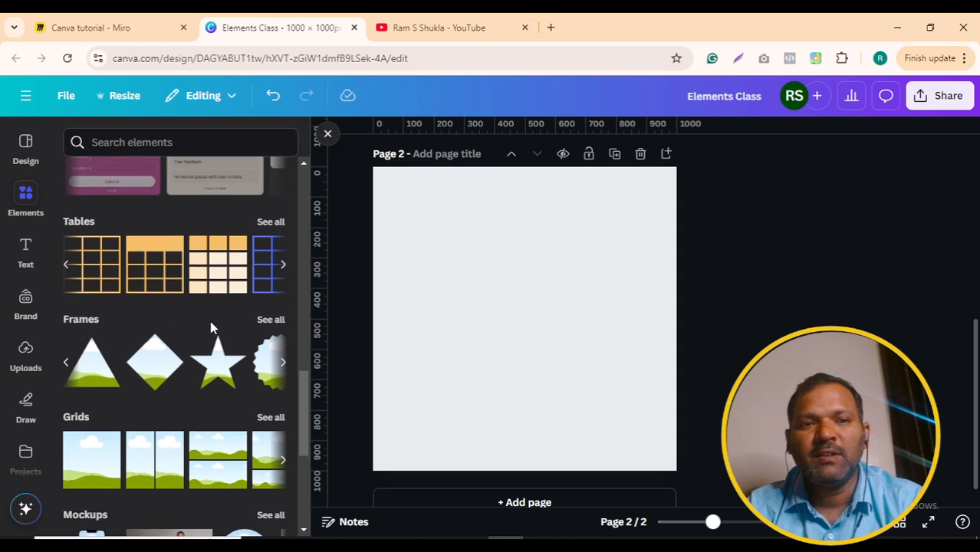
{"action": "scroll", "coordinate": [214, 328], "scroll_direction": "down", "scroll_amount": 3}
{"action": "scroll", "coordinate": [213, 328], "scroll_direction": "up", "scroll_amount": 6}
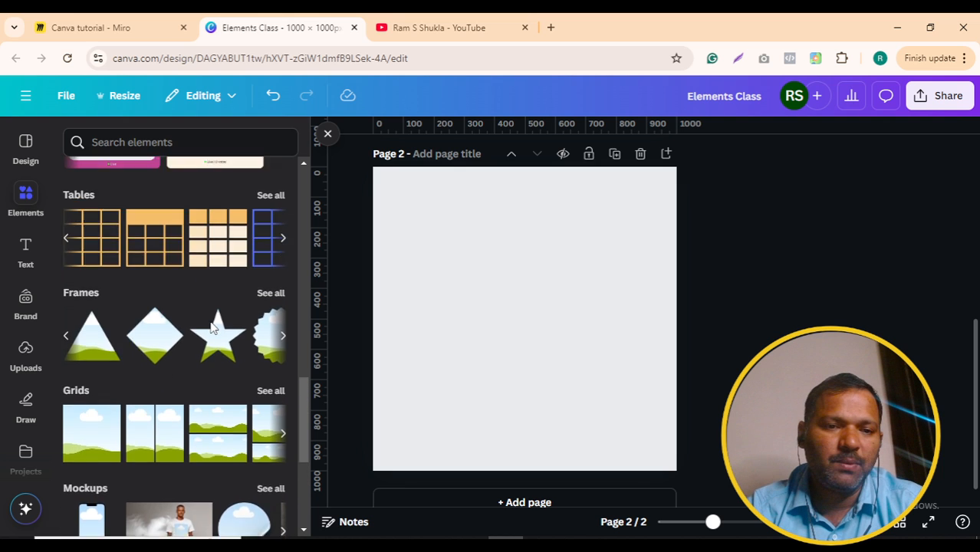
{"action": "scroll", "coordinate": [214, 328], "scroll_direction": "up", "scroll_amount": 2}
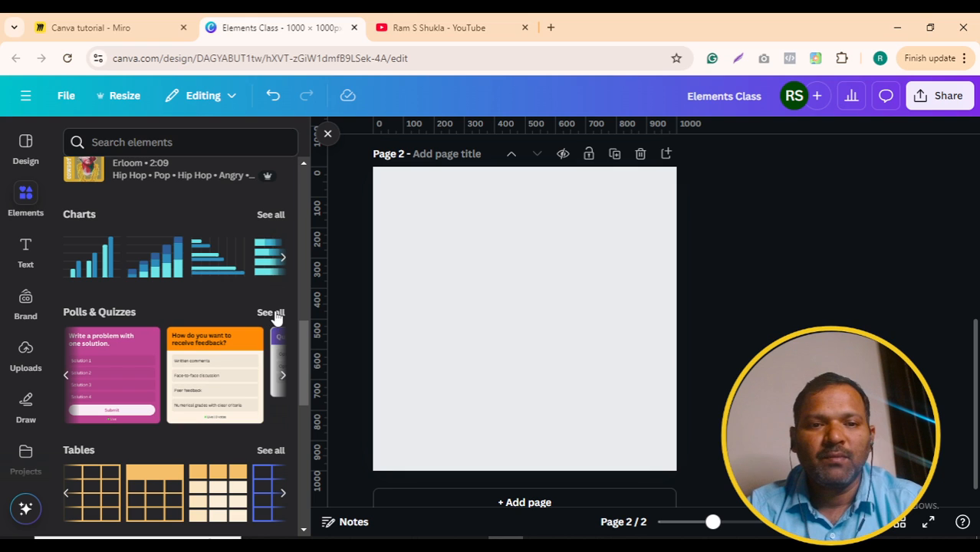
{"action": "left_click", "coordinate": [271, 313]}
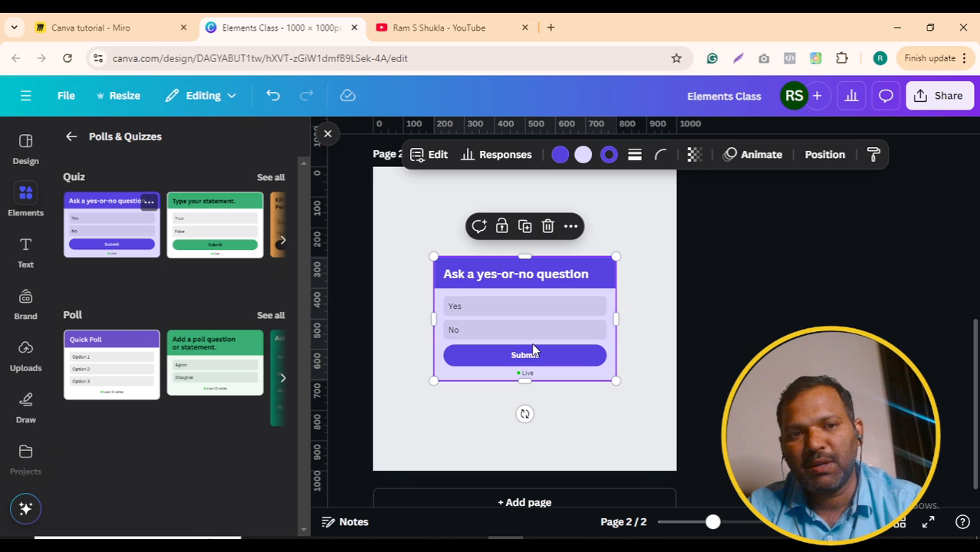
Step: Review the quiz's header, answer options and footer settings, and examine its responses overview
{"action": "left_click", "coordinate": [434, 156]}
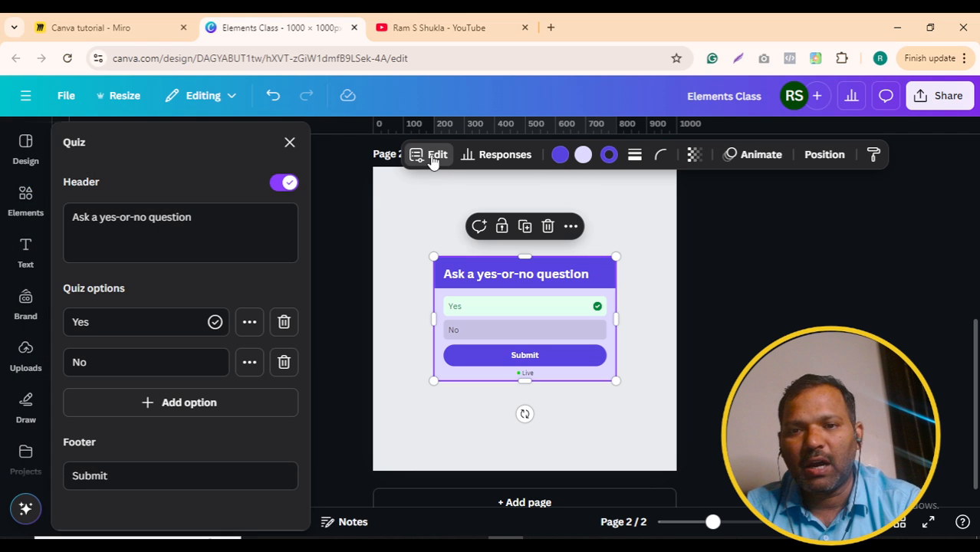
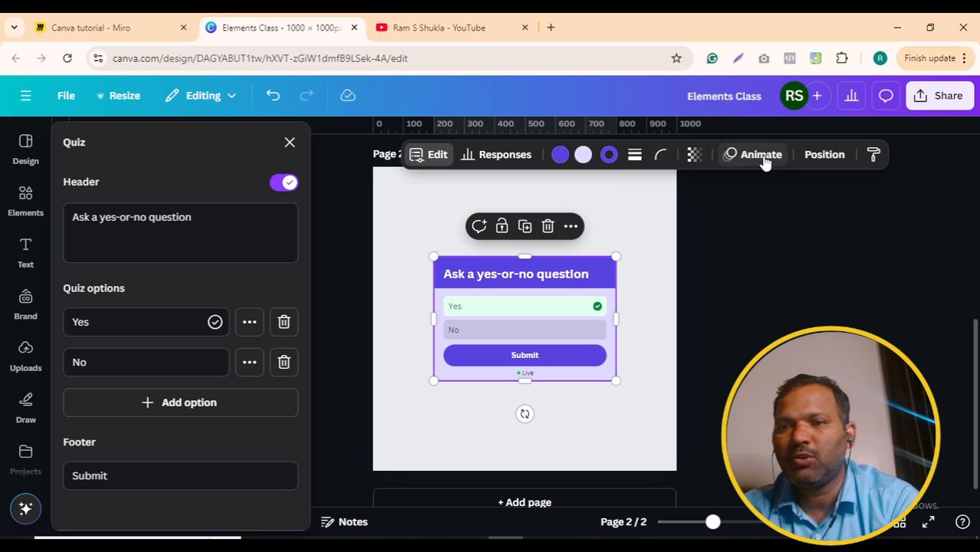
{"action": "left_click", "coordinate": [502, 156]}
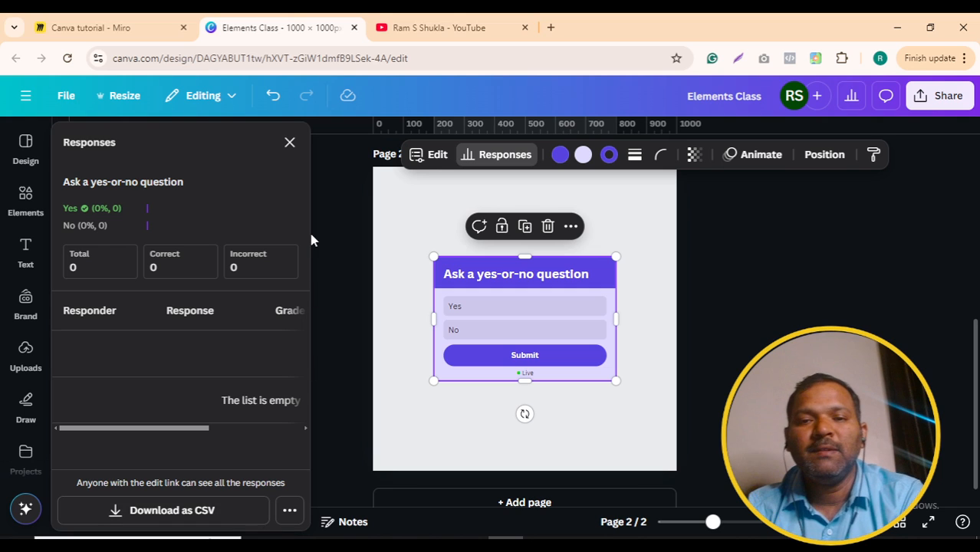
{"action": "left_click", "coordinate": [290, 144]}
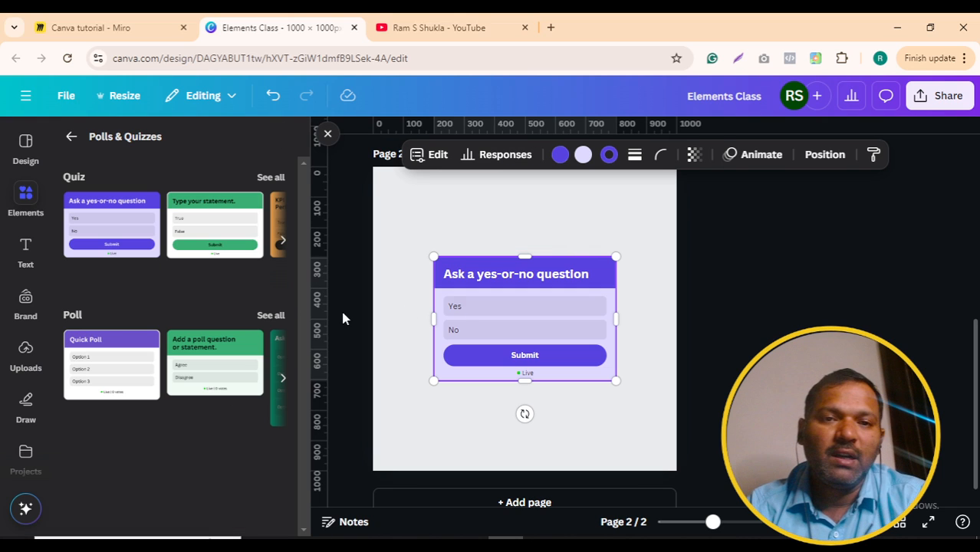
Step: Leave the Polls & Quizzes collection and delete the yes-or-no quiz from page 2
{"action": "left_click", "coordinate": [69, 137]}
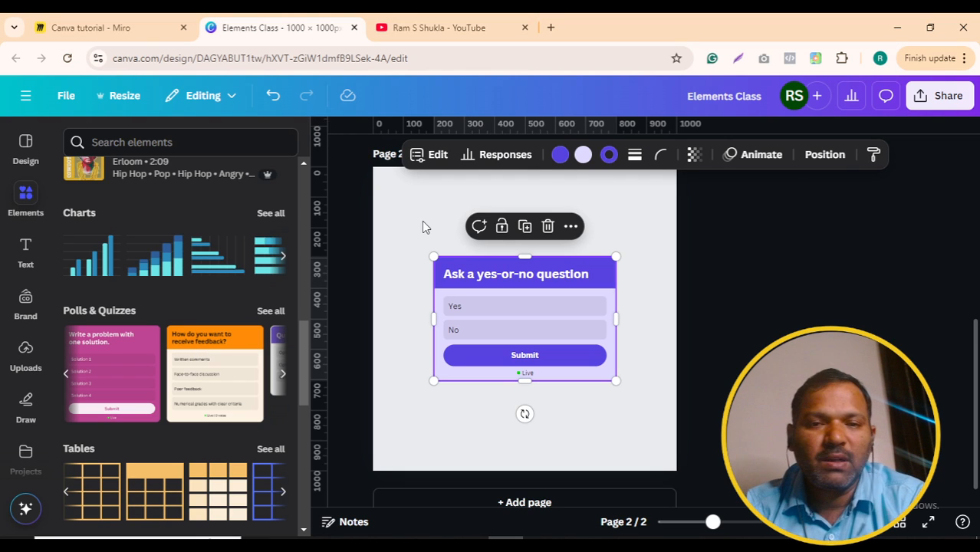
{"action": "left_click", "coordinate": [426, 226]}
{"action": "left_click_drag", "start_coordinate": [435, 229], "coordinate": [521, 387]}
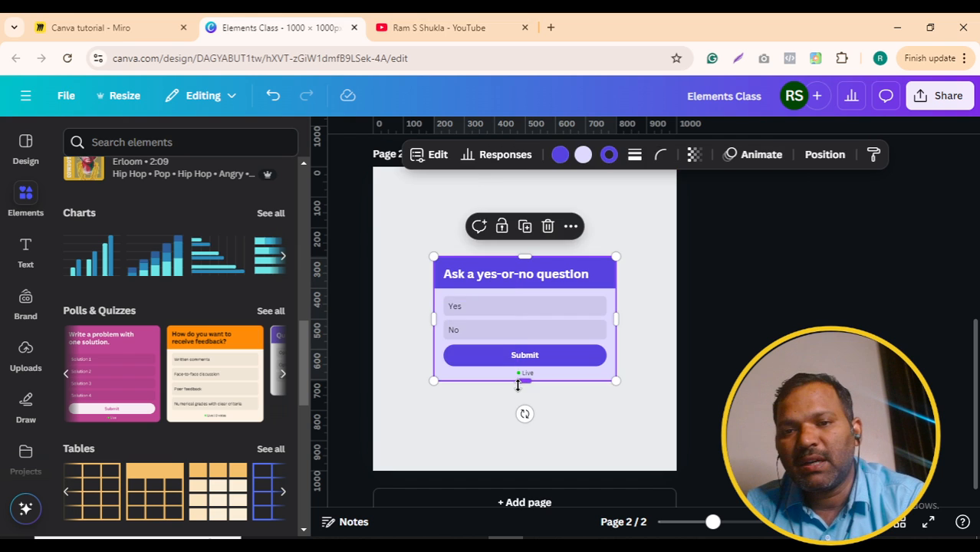
{"action": "key", "text": "Delete"}
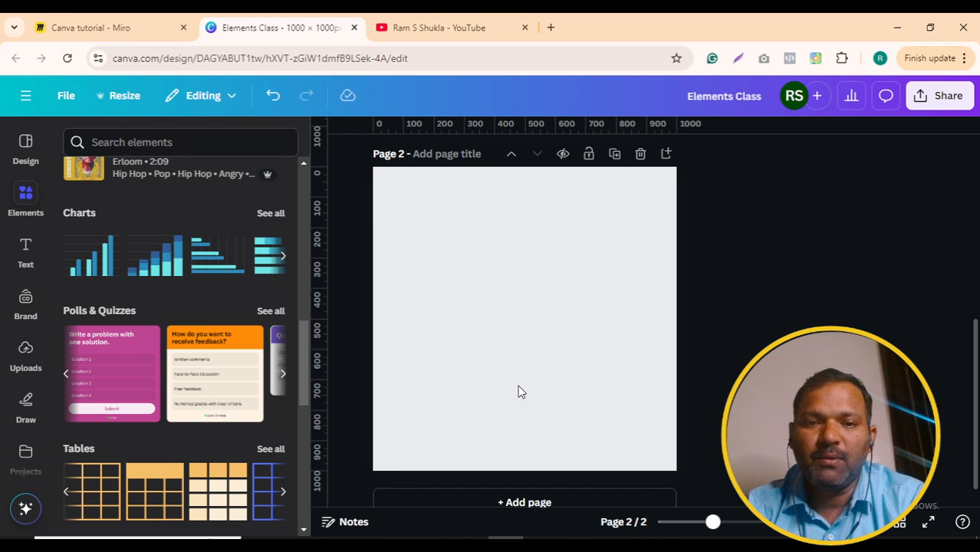
Step: Browse the full collection of poll templates under Polls & Quizzes and return to the main elements library
{"action": "left_click", "coordinate": [269, 311]}
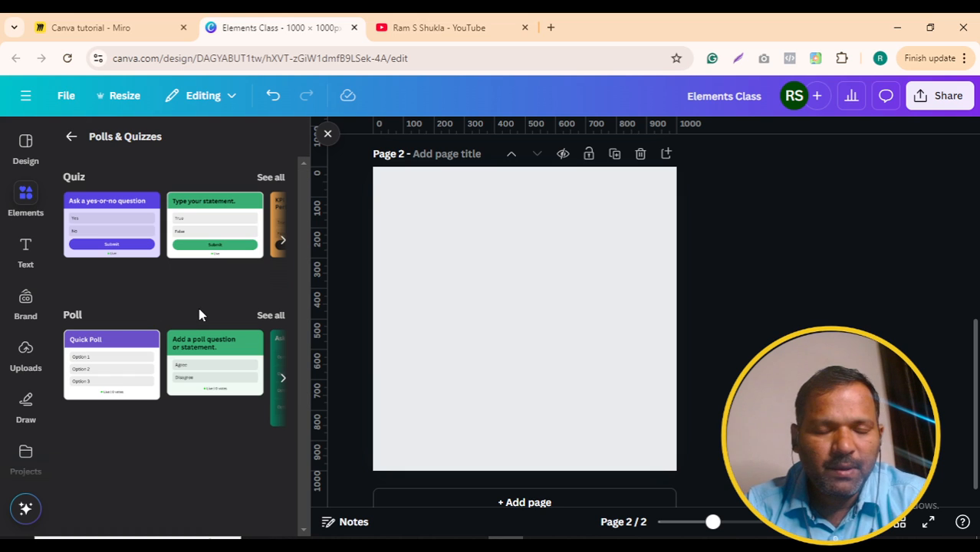
{"action": "left_click", "coordinate": [270, 317]}
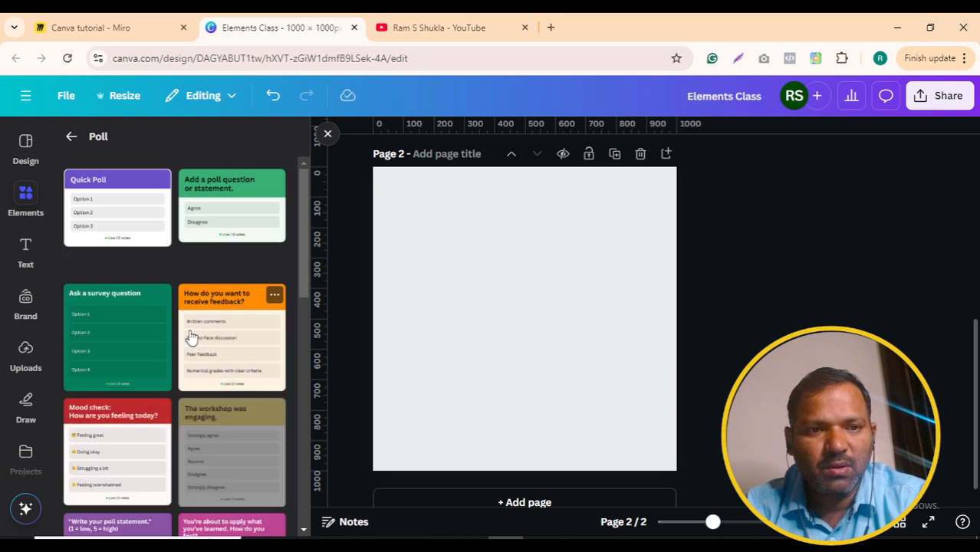
{"action": "scroll", "coordinate": [191, 337], "scroll_direction": "down", "scroll_amount": 5}
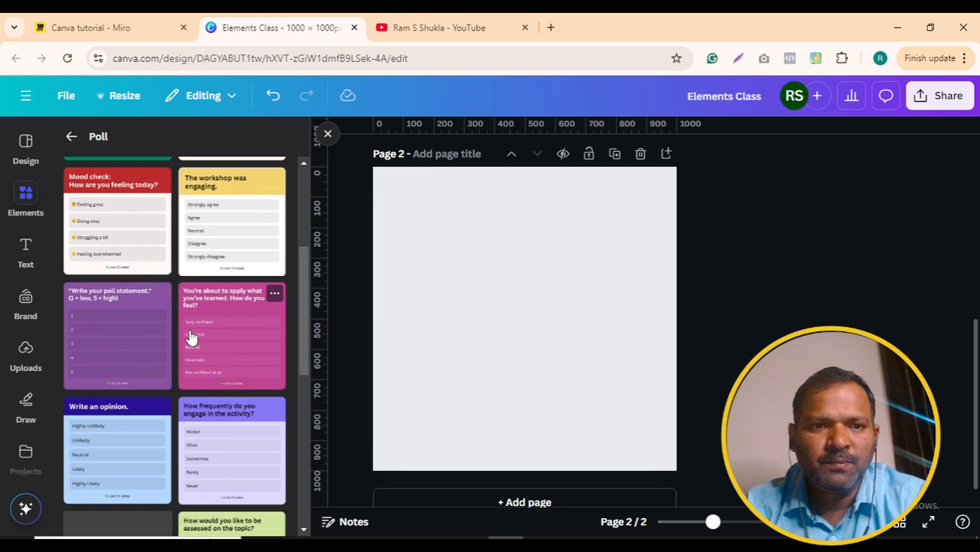
{"action": "scroll", "coordinate": [190, 338], "scroll_direction": "down", "scroll_amount": 4}
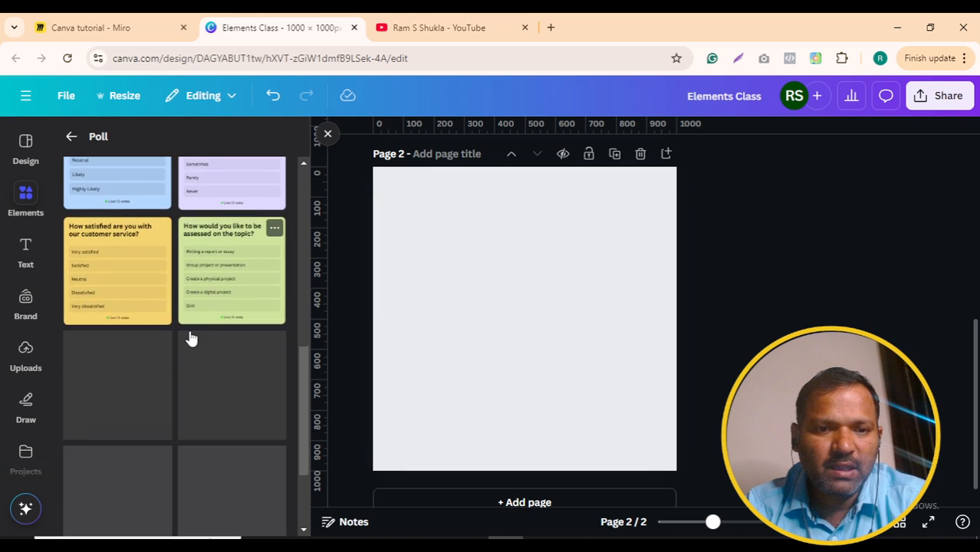
{"action": "scroll", "coordinate": [190, 338], "scroll_direction": "down", "scroll_amount": 1}
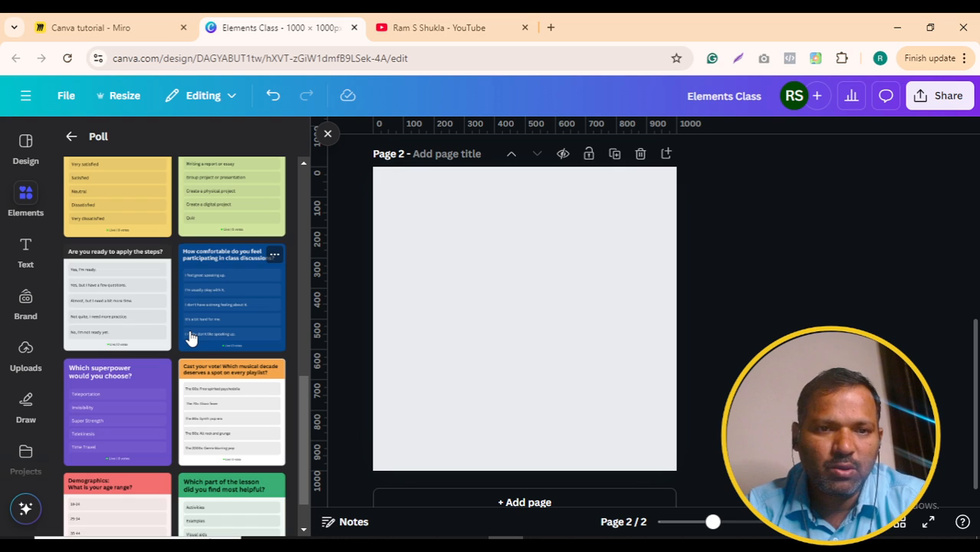
{"action": "scroll", "coordinate": [191, 337], "scroll_direction": "down", "scroll_amount": 1}
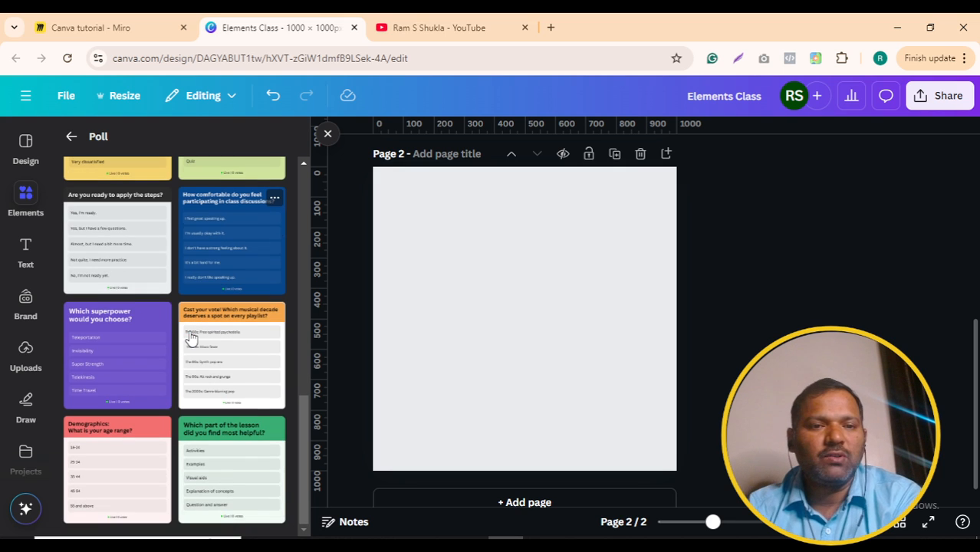
{"action": "scroll", "coordinate": [191, 338], "scroll_direction": "up", "scroll_amount": 8}
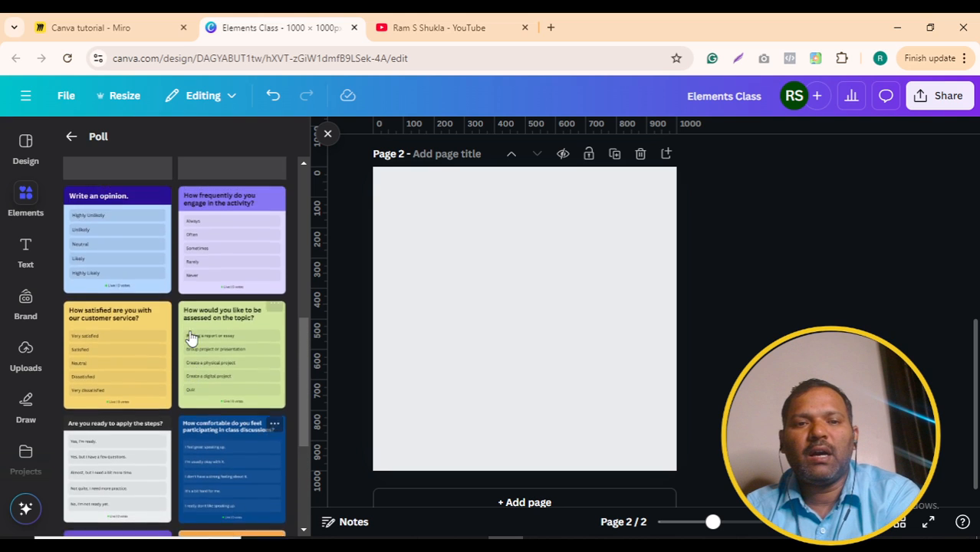
{"action": "scroll", "coordinate": [191, 338], "scroll_direction": "up", "scroll_amount": 3}
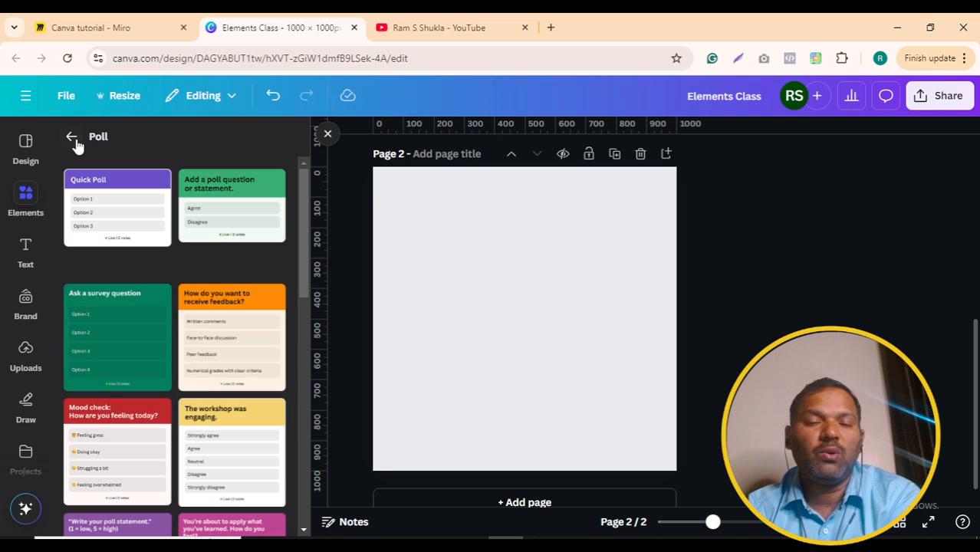
{"action": "left_click", "coordinate": [74, 141]}
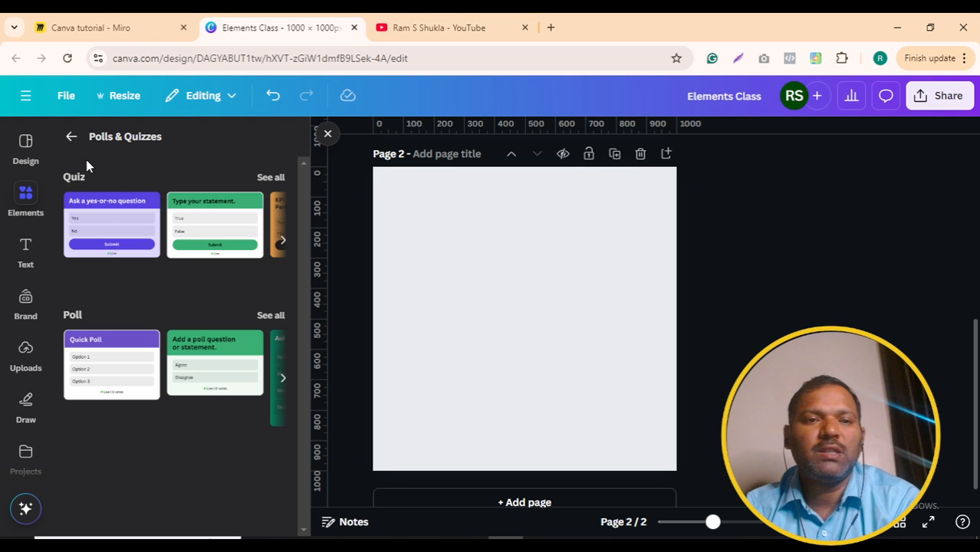
{"action": "left_click", "coordinate": [71, 140]}
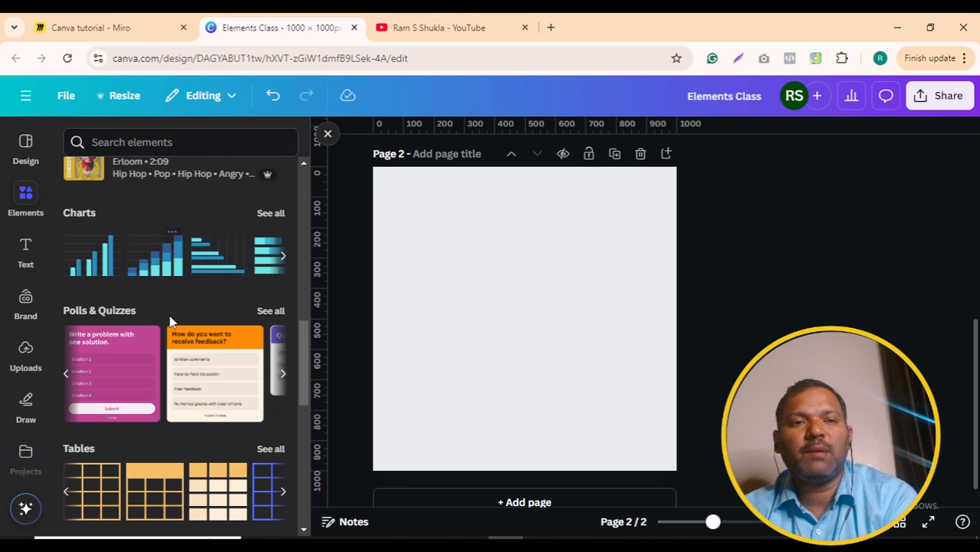
Step: Add the plain grey grid table with three columns and four rows from the Tables collection to page 2
{"action": "scroll", "coordinate": [174, 343], "scroll_direction": "down", "scroll_amount": 2}
{"action": "scroll", "coordinate": [174, 342], "scroll_direction": "down", "scroll_amount": 1}
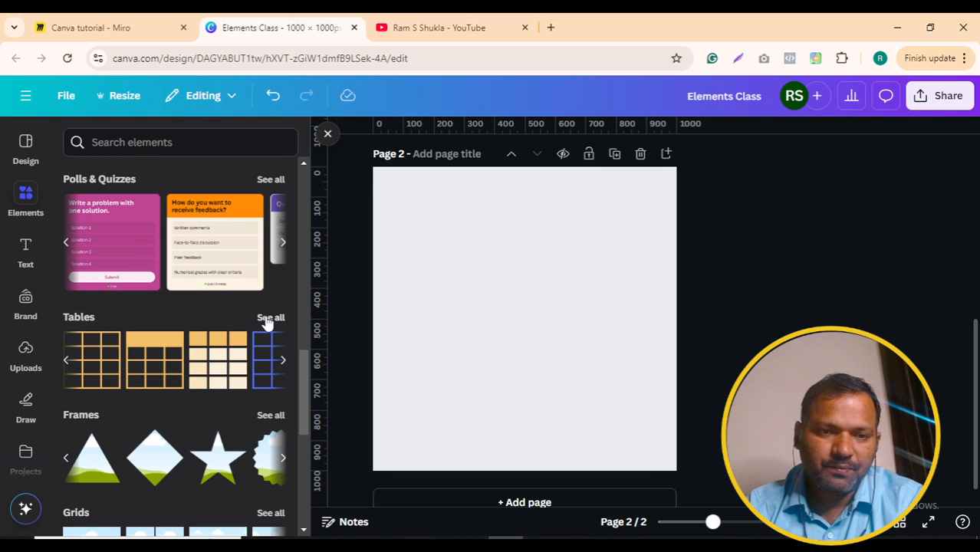
{"action": "left_click", "coordinate": [268, 319]}
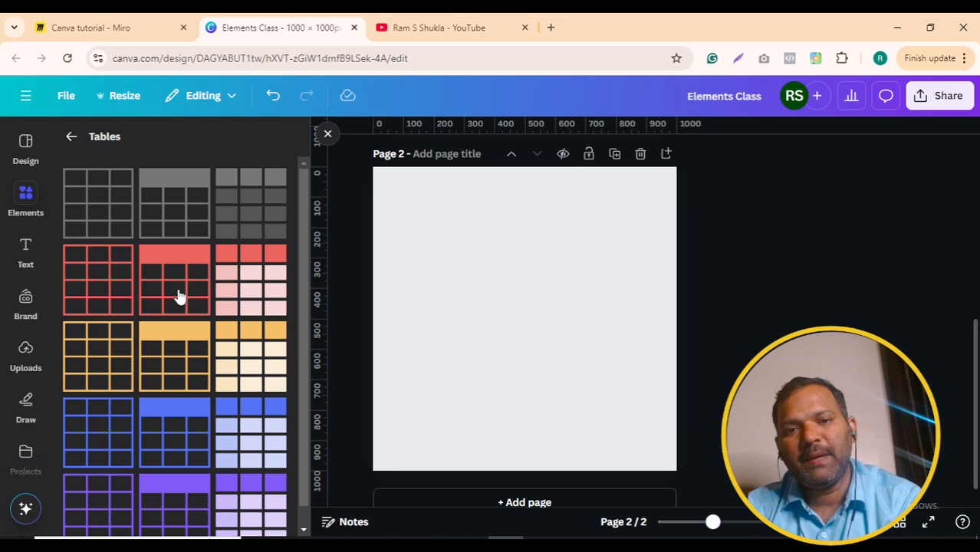
{"action": "scroll", "coordinate": [175, 343], "scroll_direction": "down", "scroll_amount": 1}
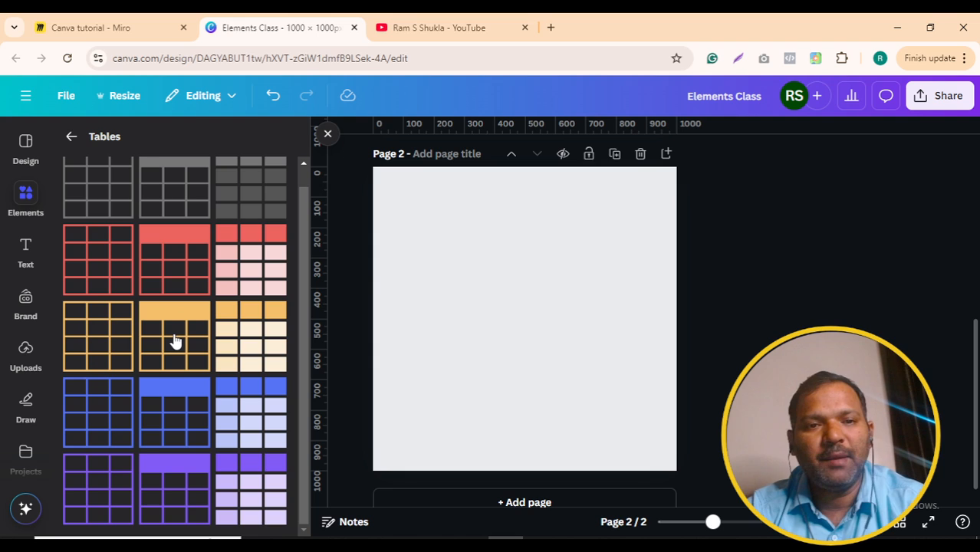
{"action": "scroll", "coordinate": [175, 341], "scroll_direction": "up", "scroll_amount": 1}
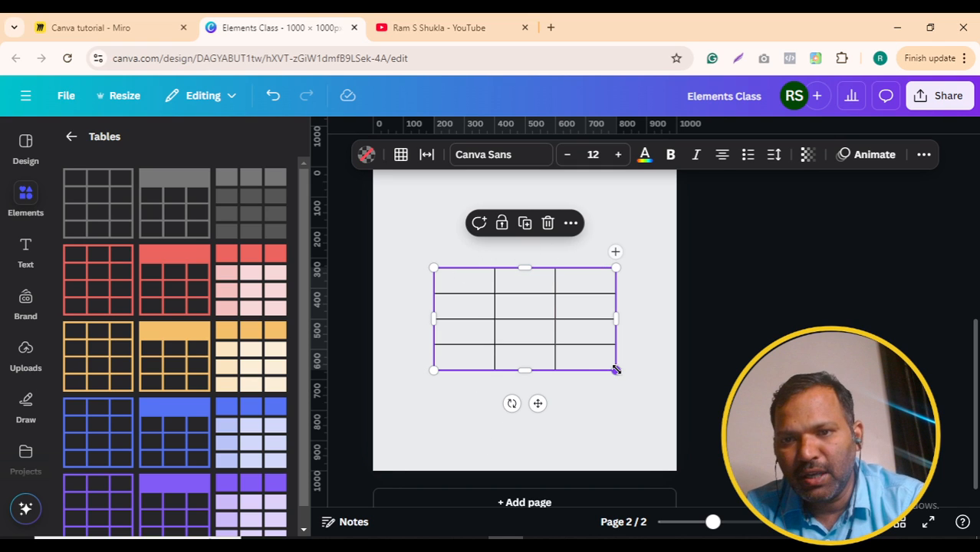
Step: Enlarge the table by making its rows taller and widening its first and last columns outward
{"action": "left_click_drag", "start_coordinate": [615, 370], "coordinate": [616, 405]}
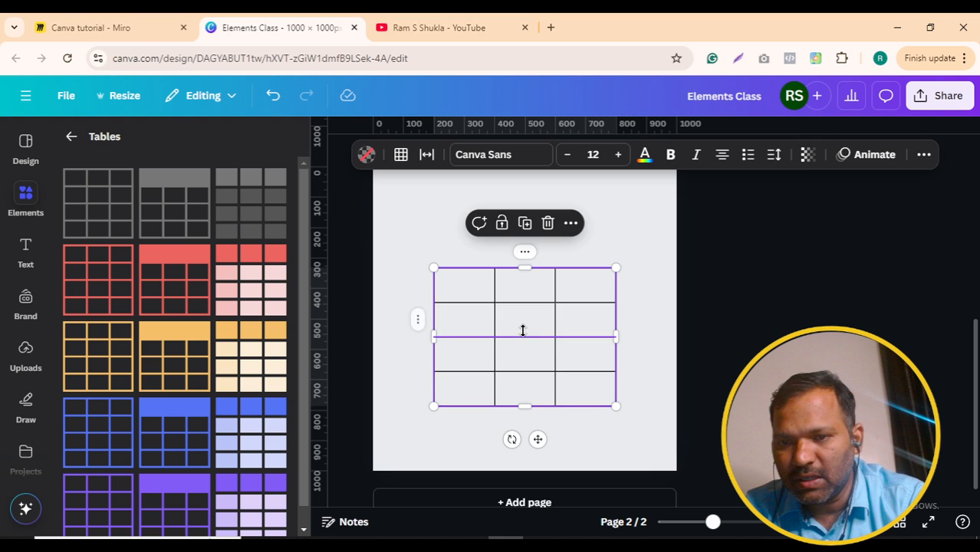
{"action": "left_click_drag", "start_coordinate": [433, 337], "coordinate": [414, 336]}
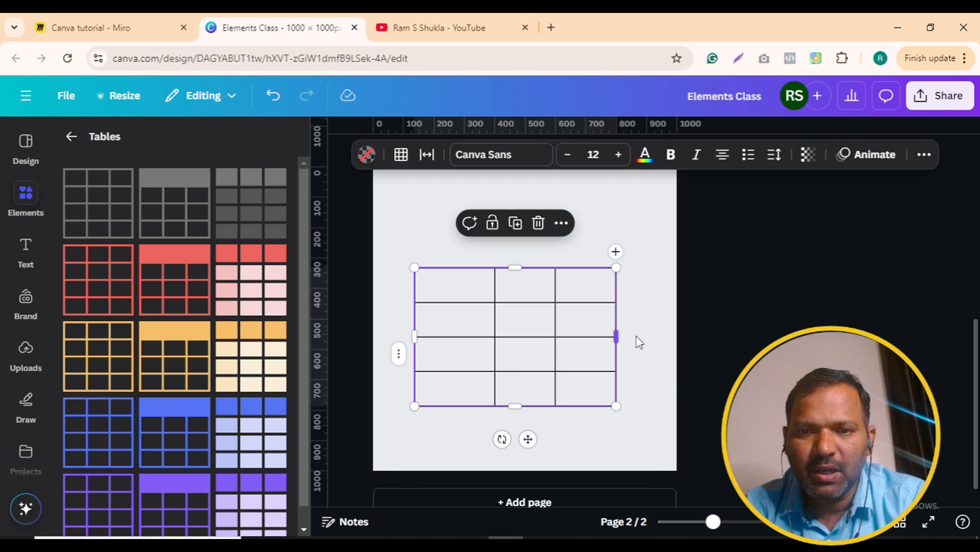
{"action": "left_click_drag", "start_coordinate": [616, 336], "coordinate": [646, 336]}
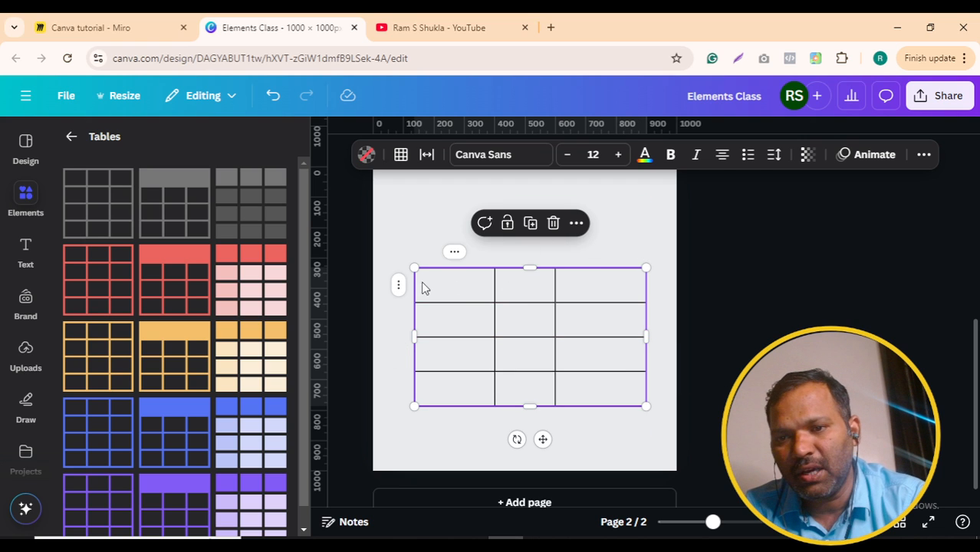
Step: Add a column next to the table's first column and adjust the widths of the inner columns
{"action": "left_click", "coordinate": [454, 254]}
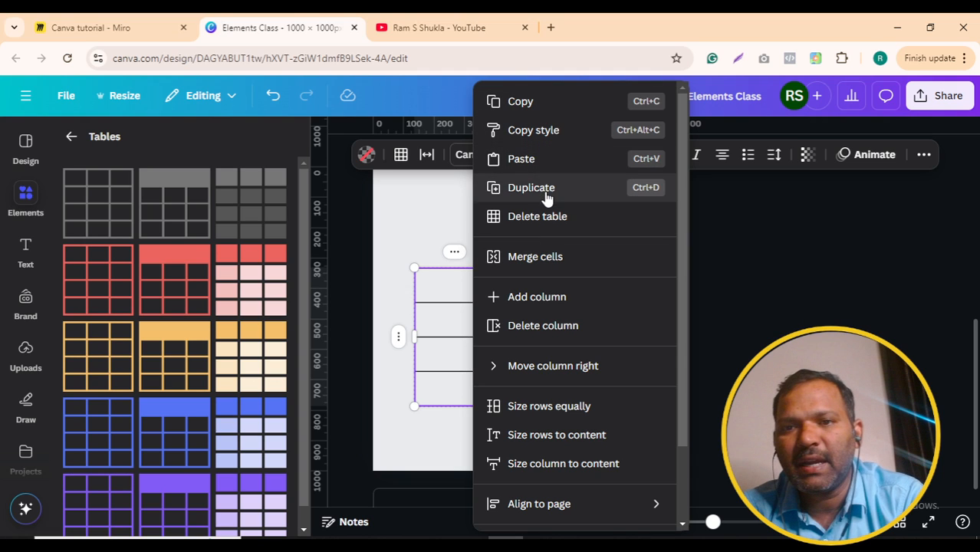
{"action": "left_click", "coordinate": [558, 302]}
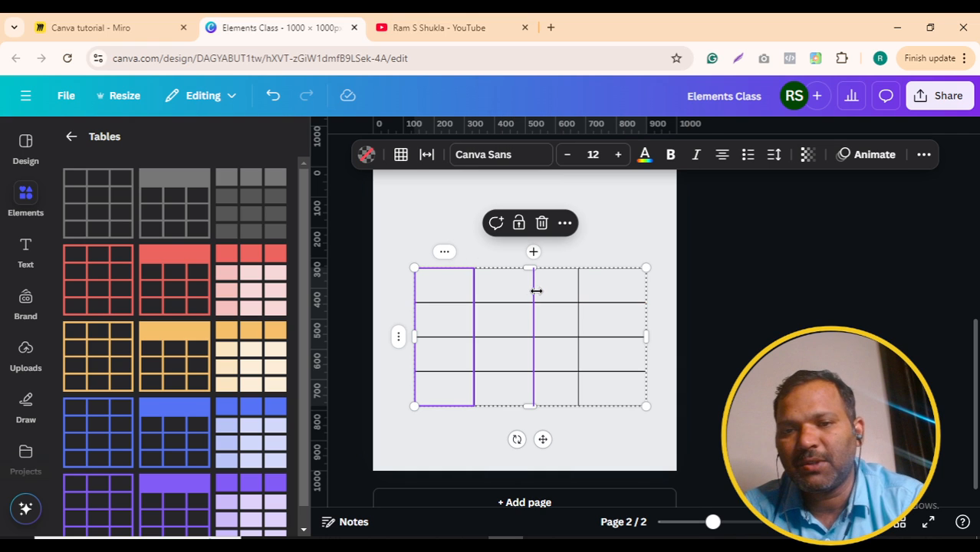
{"action": "left_click_drag", "start_coordinate": [536, 291], "coordinate": [517, 298]}
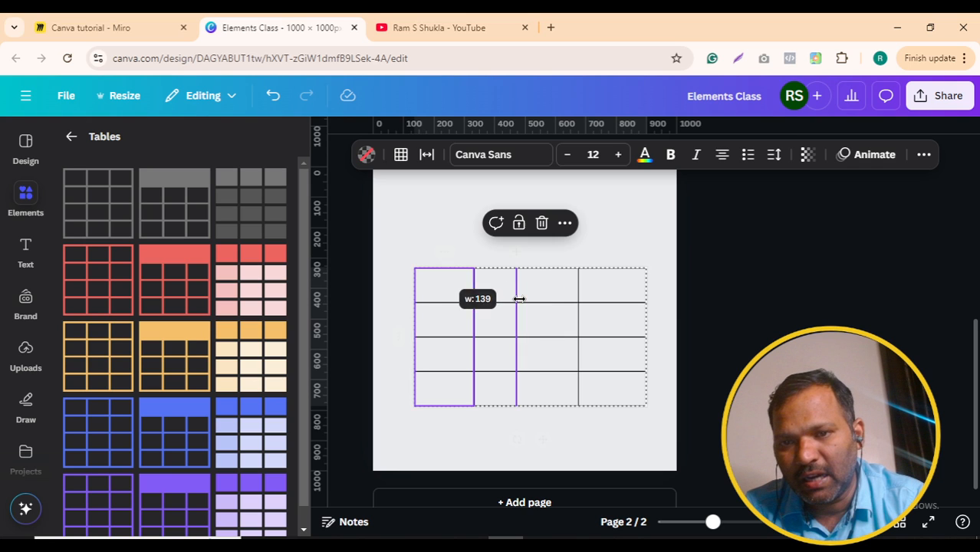
{"action": "left_click_drag", "start_coordinate": [589, 293], "coordinate": [591, 294]}
{"action": "left_click_drag", "start_coordinate": [516, 289], "coordinate": [532, 292]}
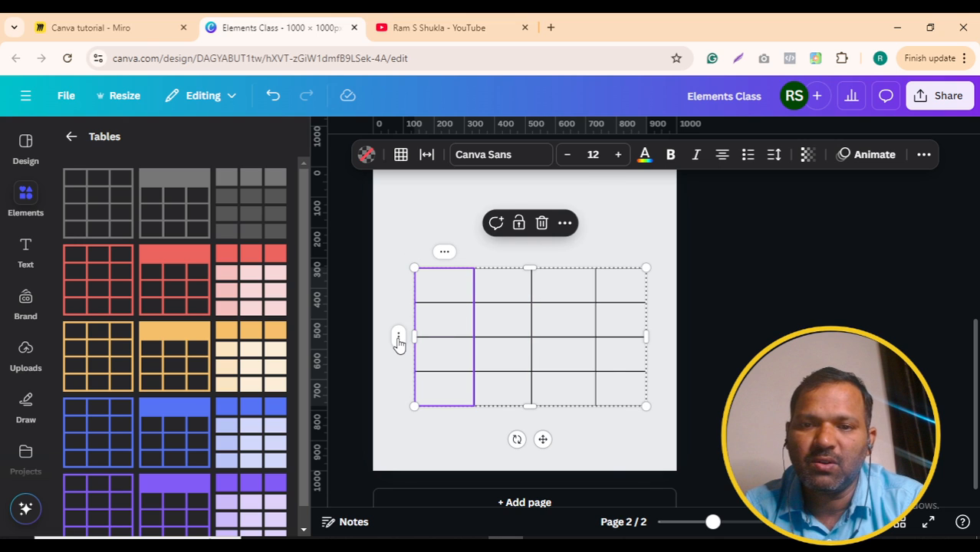
Step: Review the options for the whole table, including merging, row and column sizing, page alignment and locking
{"action": "left_click", "coordinate": [398, 339]}
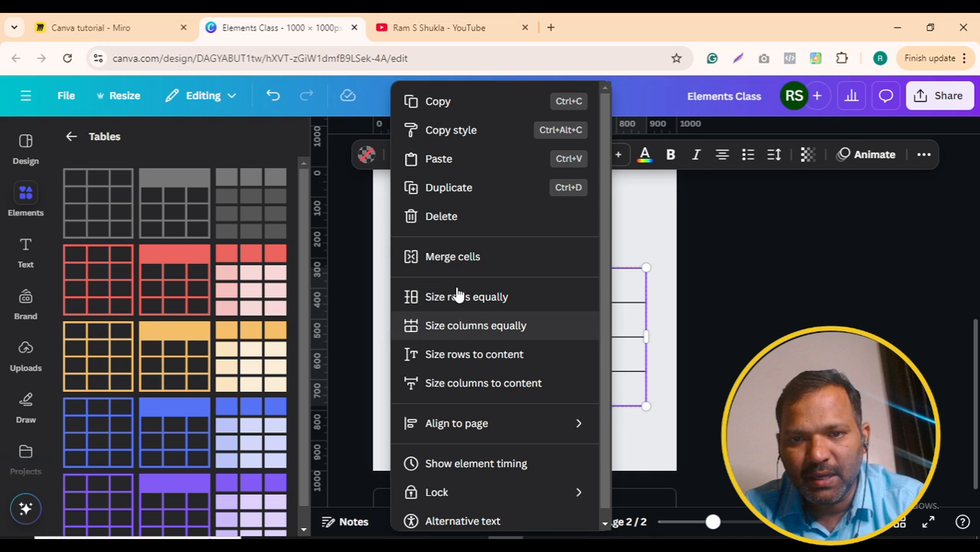
{"action": "scroll", "coordinate": [452, 278], "scroll_direction": "down", "scroll_amount": 1}
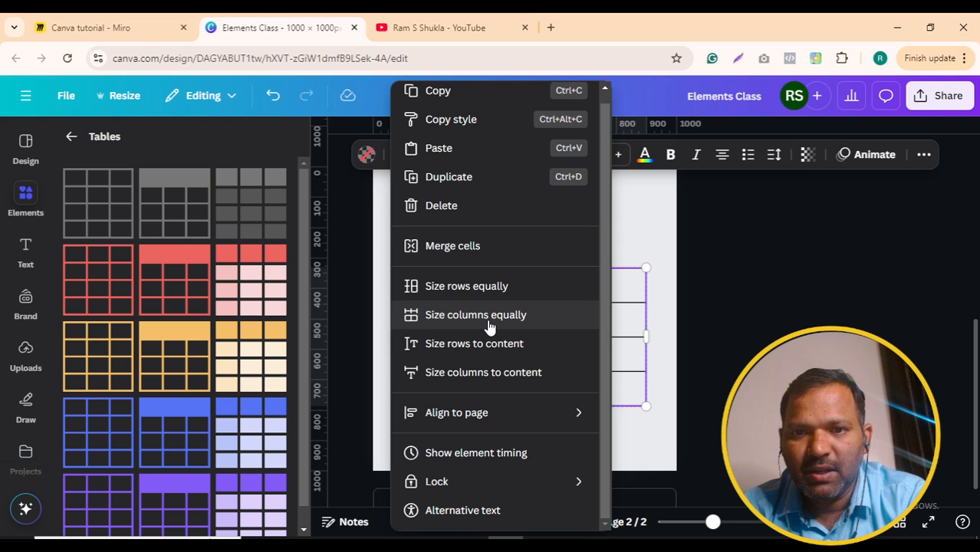
{"action": "scroll", "coordinate": [489, 326], "scroll_direction": "up", "scroll_amount": 1}
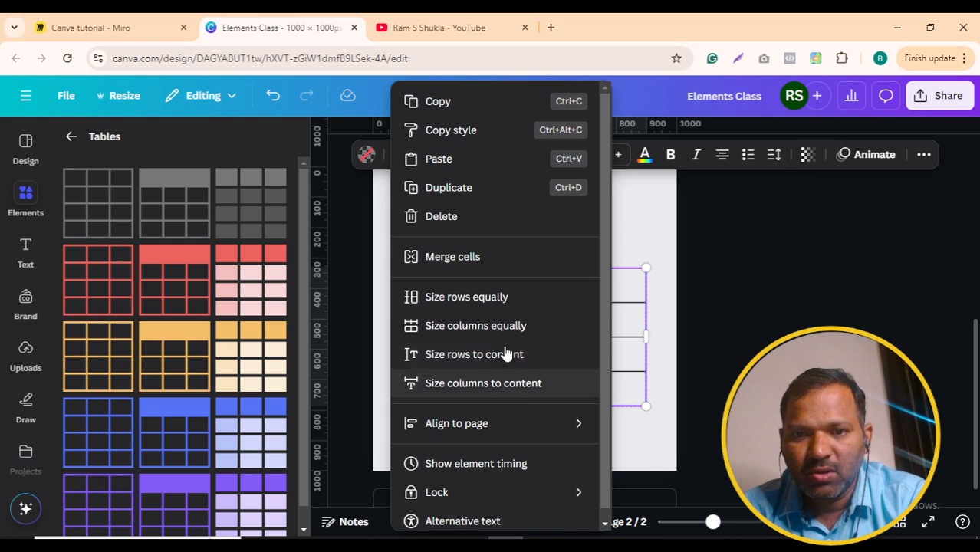
{"action": "scroll", "coordinate": [490, 399], "scroll_direction": "down", "scroll_amount": 1}
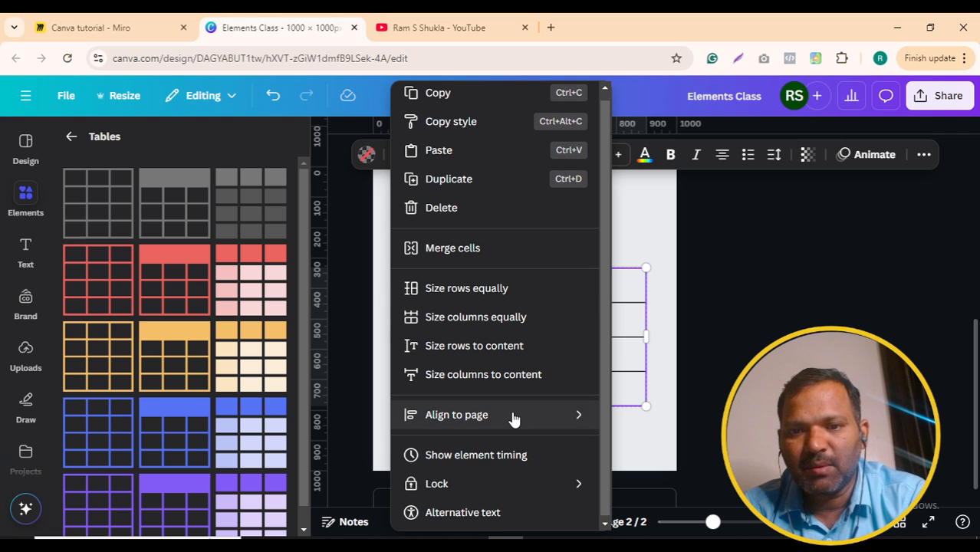
{"action": "mouse_move", "coordinate": [514, 489]}
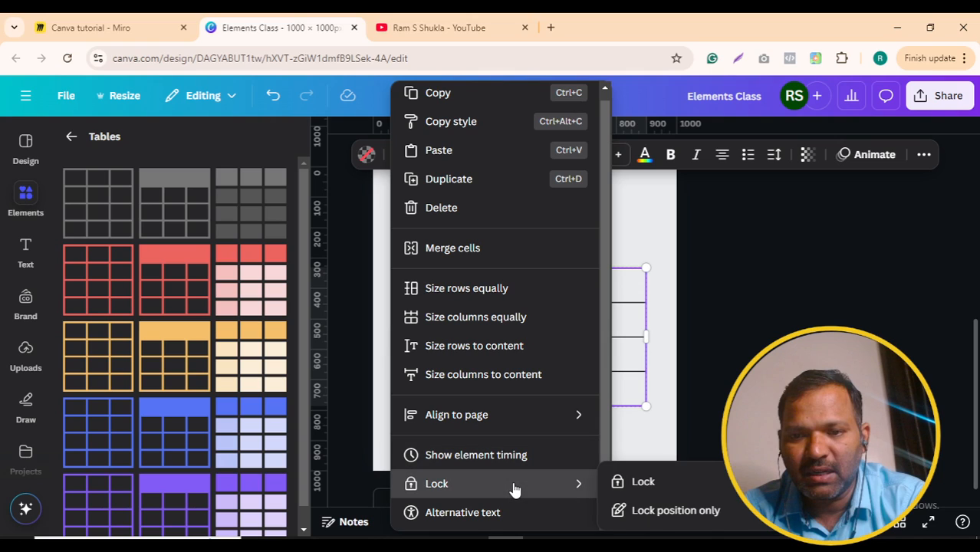
{"action": "key", "text": "Escape"}
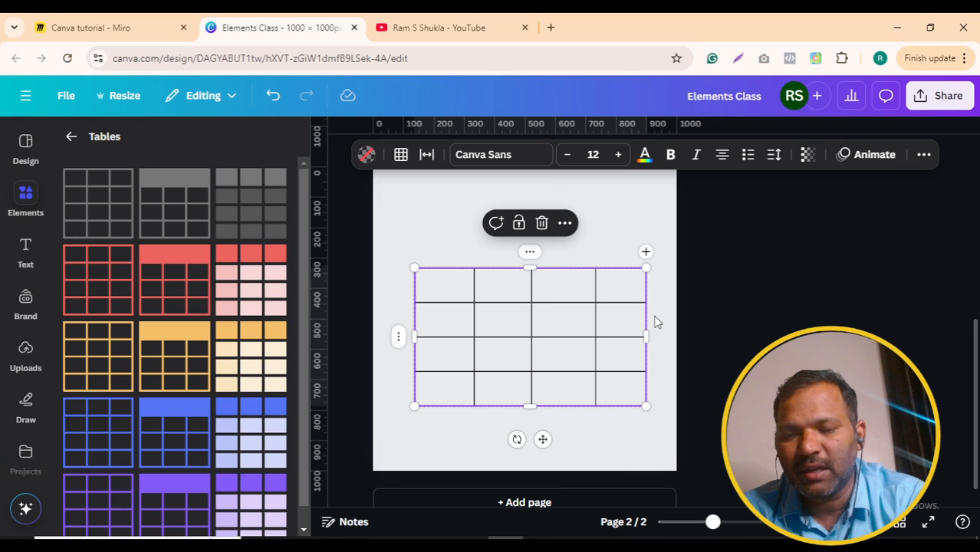
Step: Add a row to the table from the options of its last row
{"action": "left_click", "coordinate": [441, 397]}
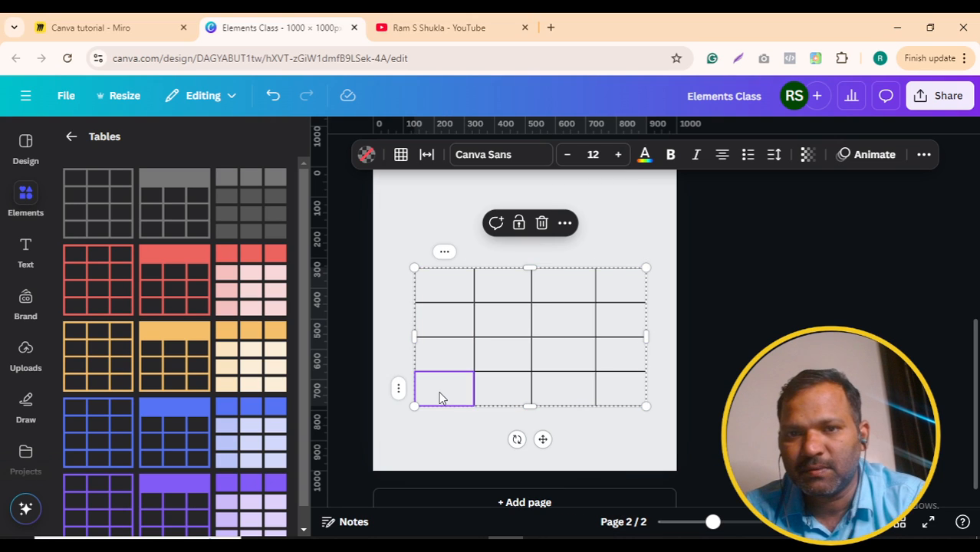
{"action": "left_click", "coordinate": [399, 390]}
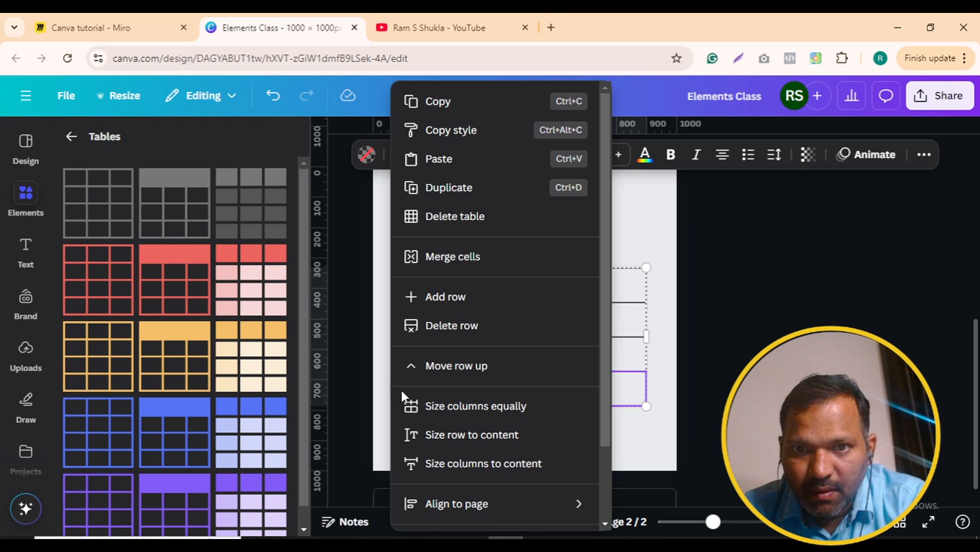
{"action": "scroll", "coordinate": [481, 224], "scroll_direction": "down", "scroll_amount": 1}
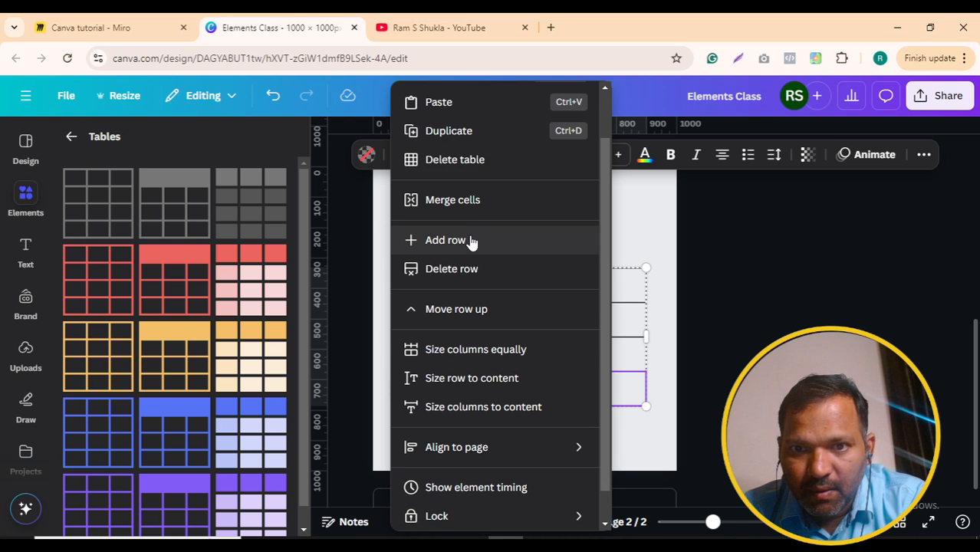
{"action": "left_click", "coordinate": [469, 237]}
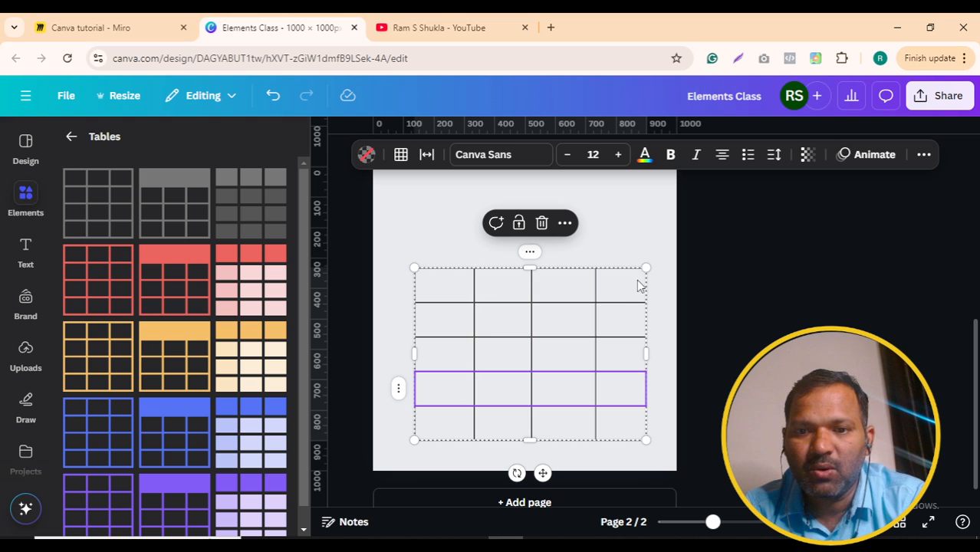
Step: Add one column at each outer side of the table and one more row at its bottom edge
{"action": "mouse_move", "coordinate": [643, 278]}
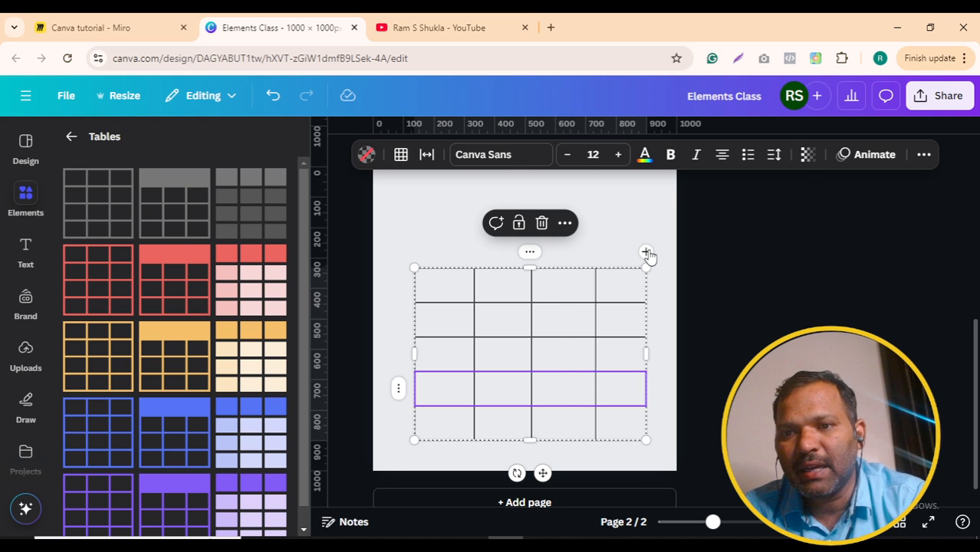
{"action": "left_click", "coordinate": [646, 253]}
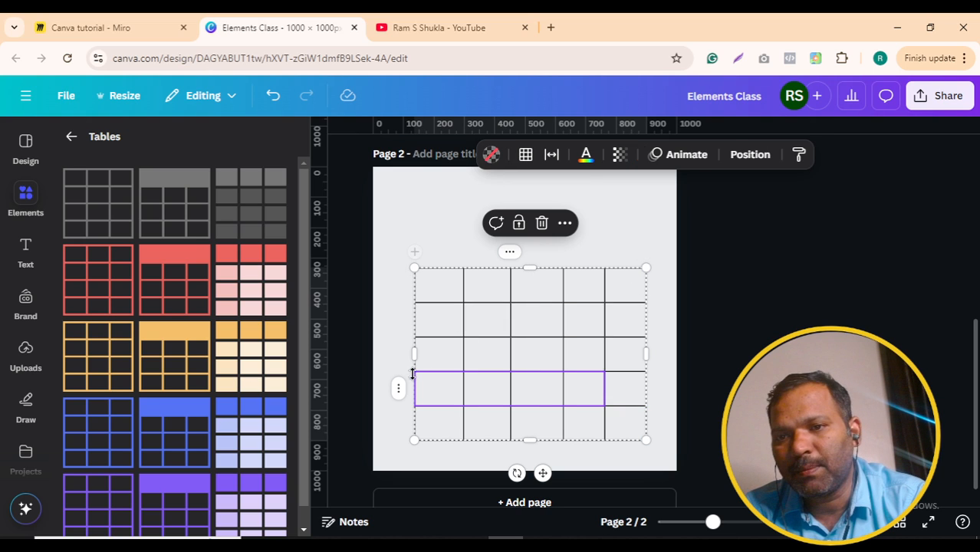
{"action": "left_click", "coordinate": [414, 255]}
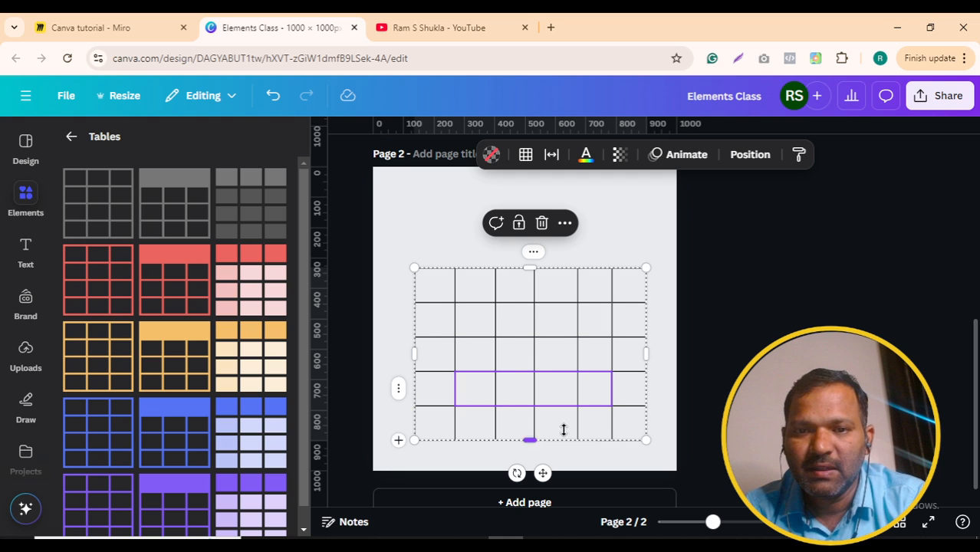
{"action": "left_click", "coordinate": [397, 443]}
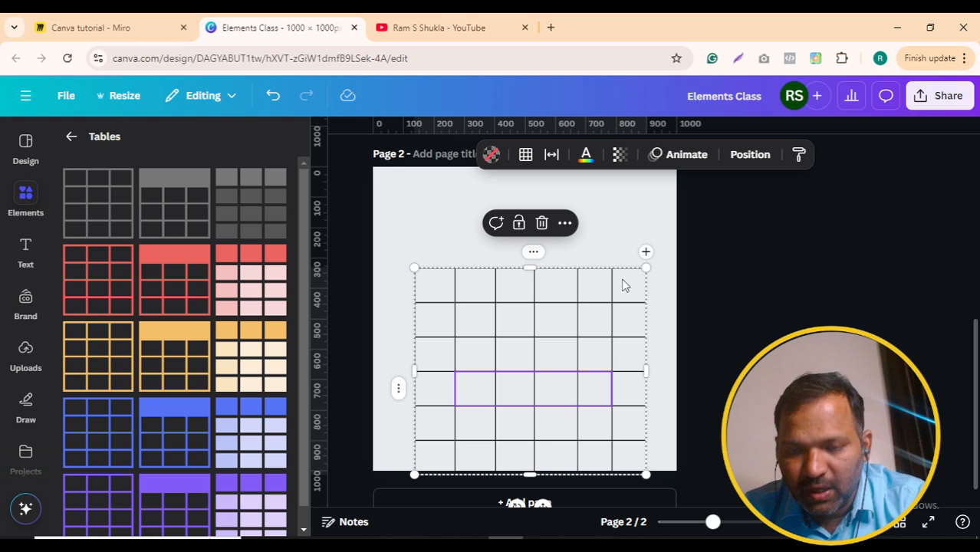
Step: Delete the four middle columns from the table, keeping only the two outer ones, and deselect the table
{"action": "left_click", "coordinate": [533, 255]}
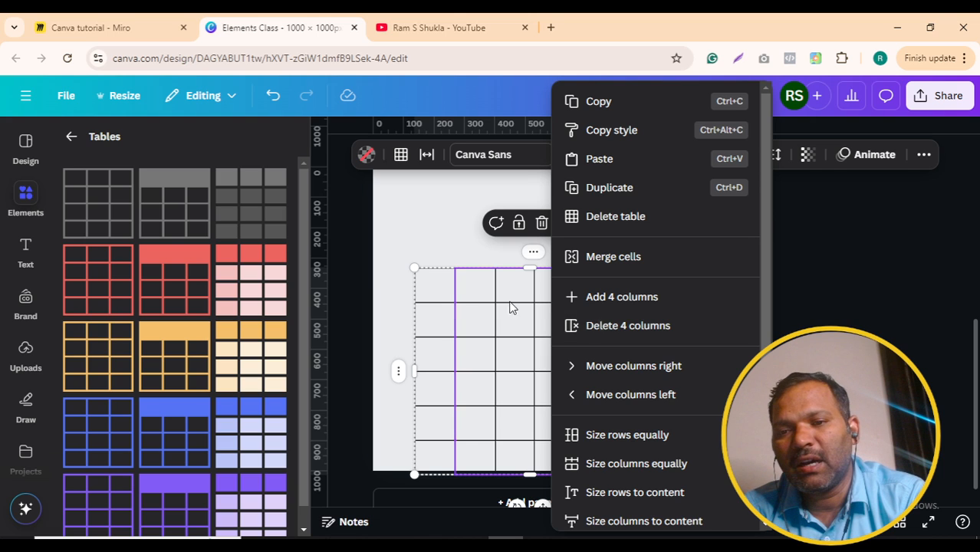
{"action": "left_click", "coordinate": [611, 328]}
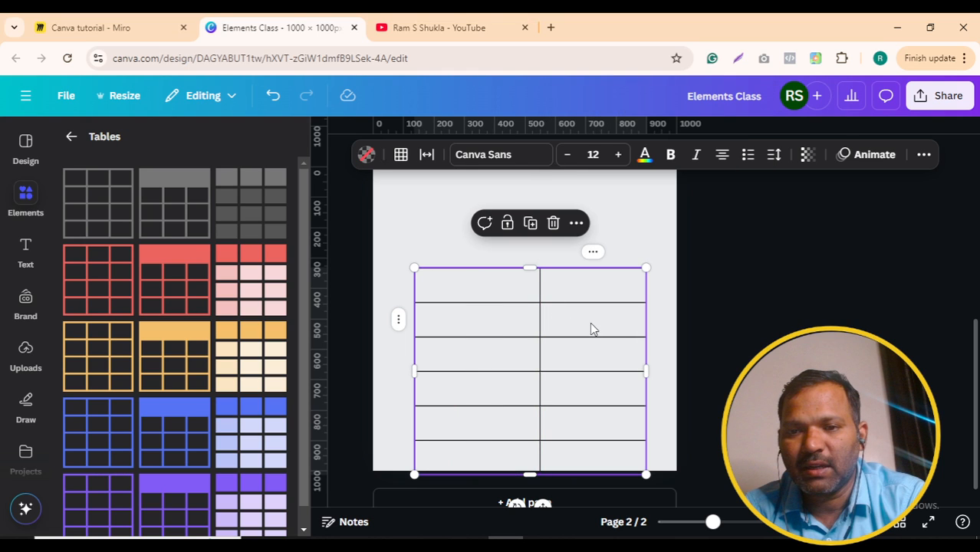
{"action": "key", "text": "Escape"}
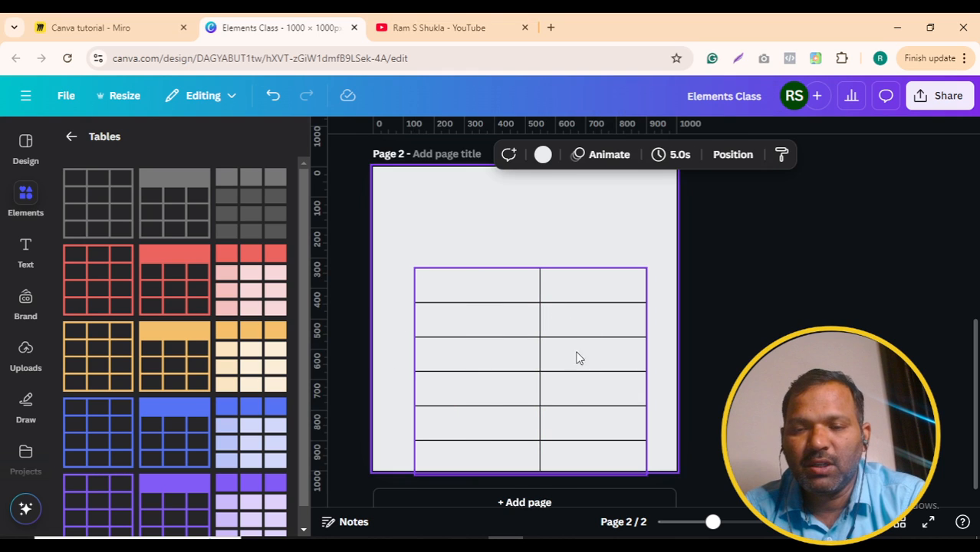
Step: Move the table up on page 2, extend its bottom edge and increase the height of the fifth row
{"action": "left_click_drag", "start_coordinate": [579, 359], "coordinate": [569, 283]}
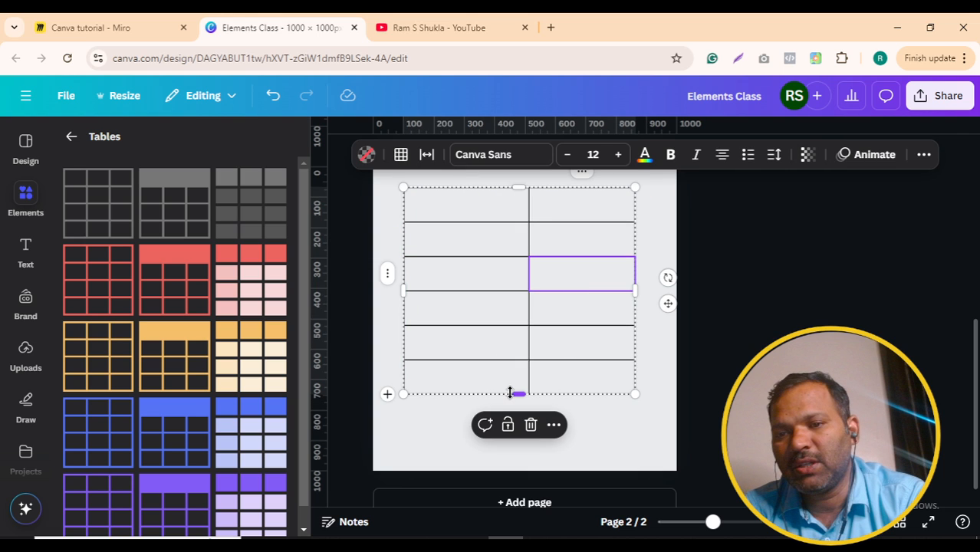
{"action": "left_click_drag", "start_coordinate": [518, 405], "coordinate": [518, 408]}
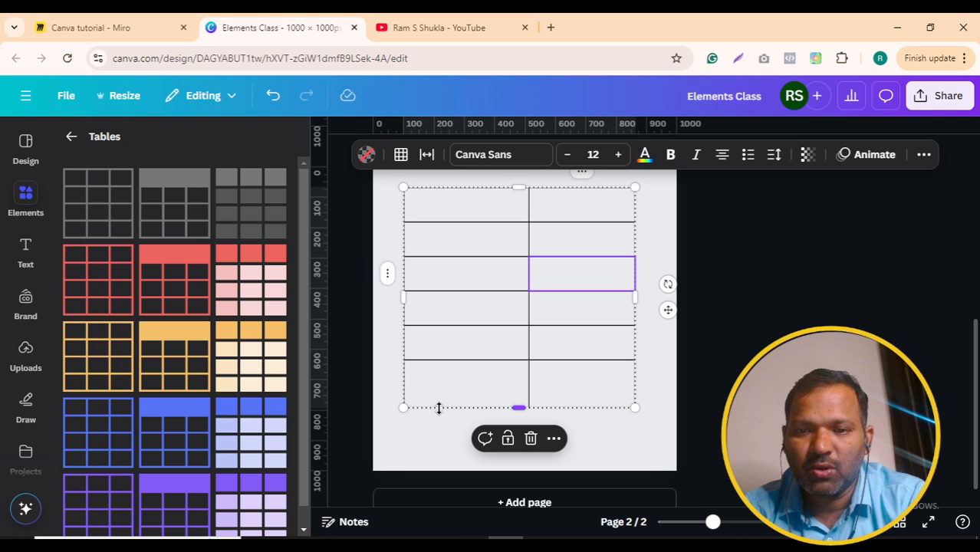
{"action": "left_click_drag", "start_coordinate": [445, 367], "coordinate": [445, 375]}
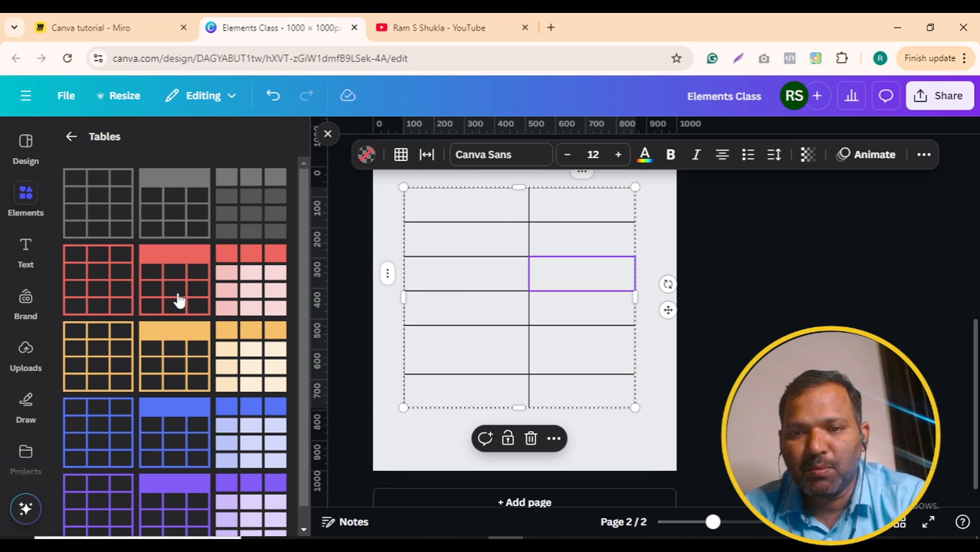
Step: Try the top-border option on the selected table cell and switch back to all borders
{"action": "left_click", "coordinate": [401, 155]}
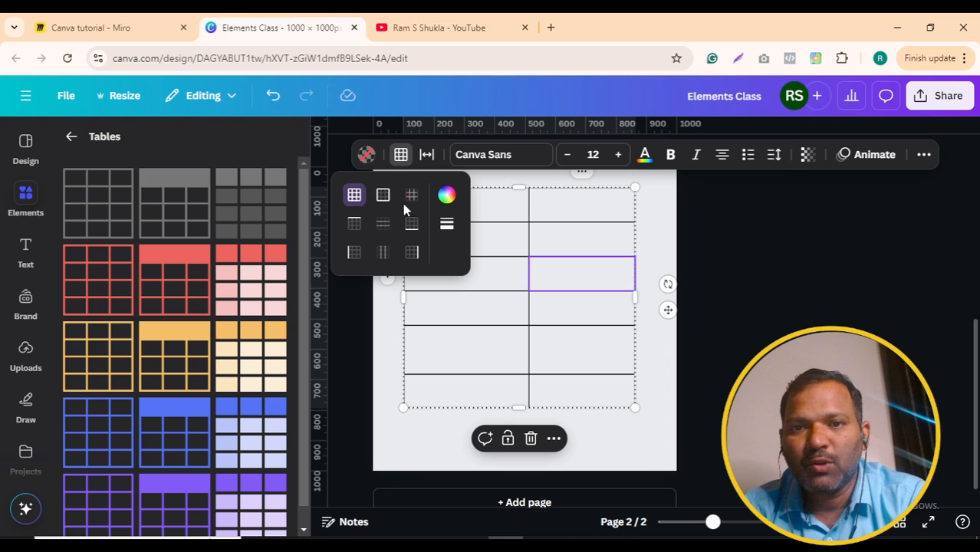
{"action": "left_click", "coordinate": [357, 227]}
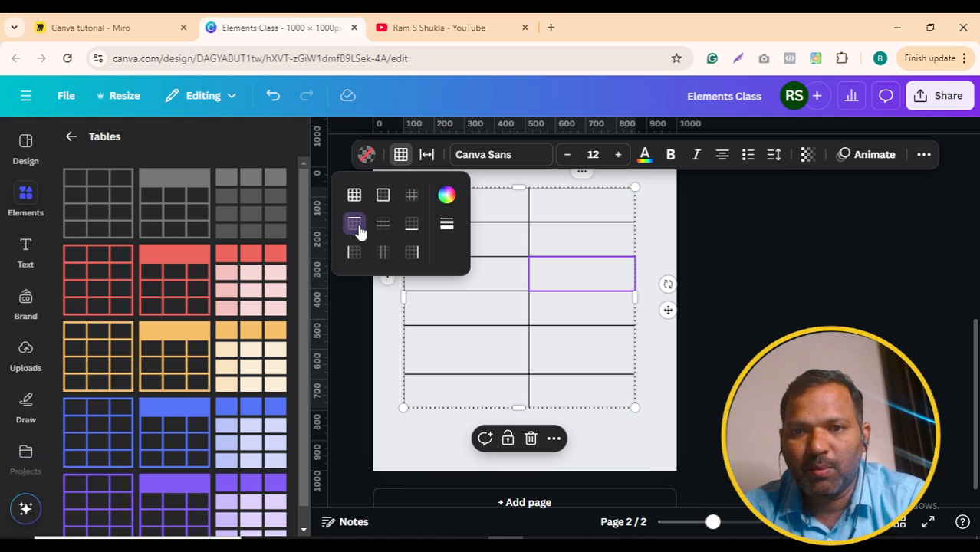
{"action": "left_click", "coordinate": [355, 194]}
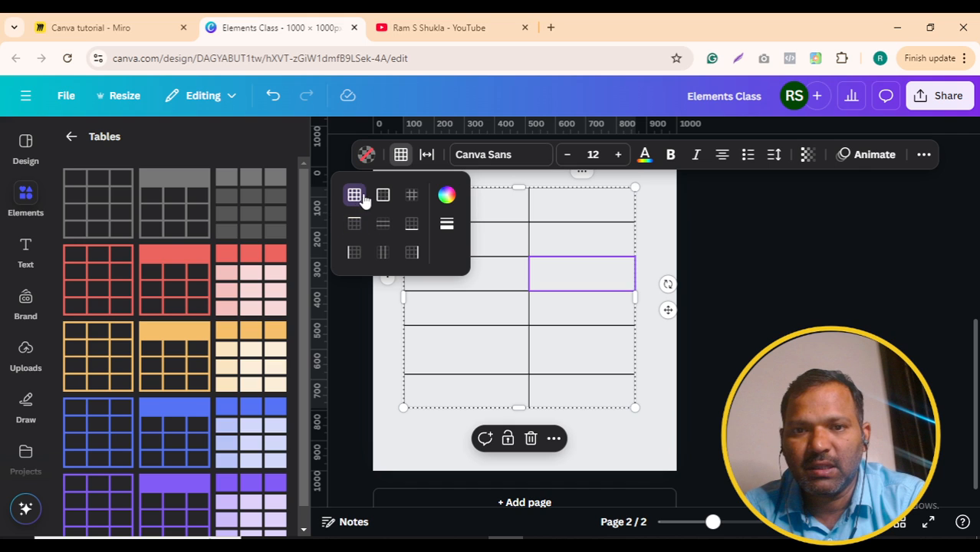
Step: Fill the selected cell in the third row with dark navy from the Mermaid Lagoon palette after trying green, and deselect the table
{"action": "left_click", "coordinate": [429, 156]}
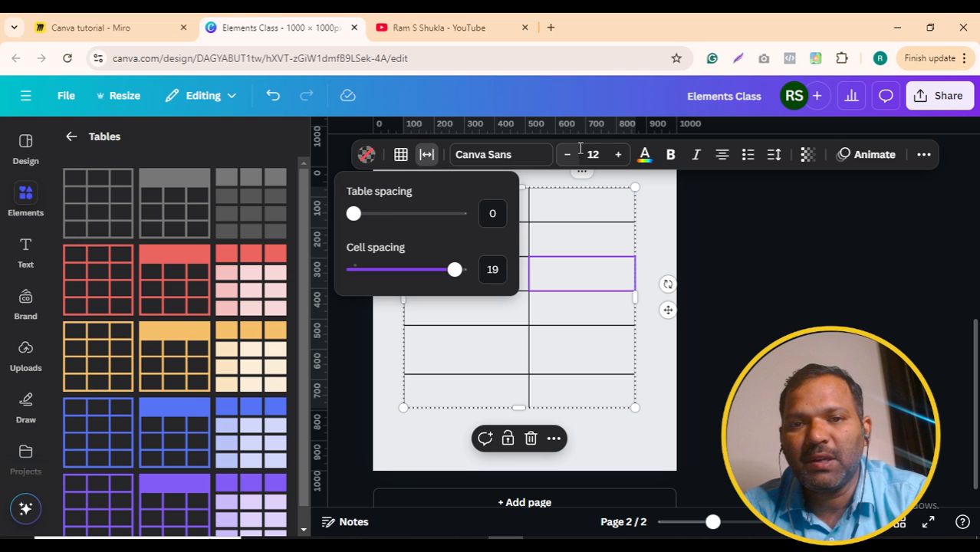
{"action": "left_click", "coordinate": [368, 156]}
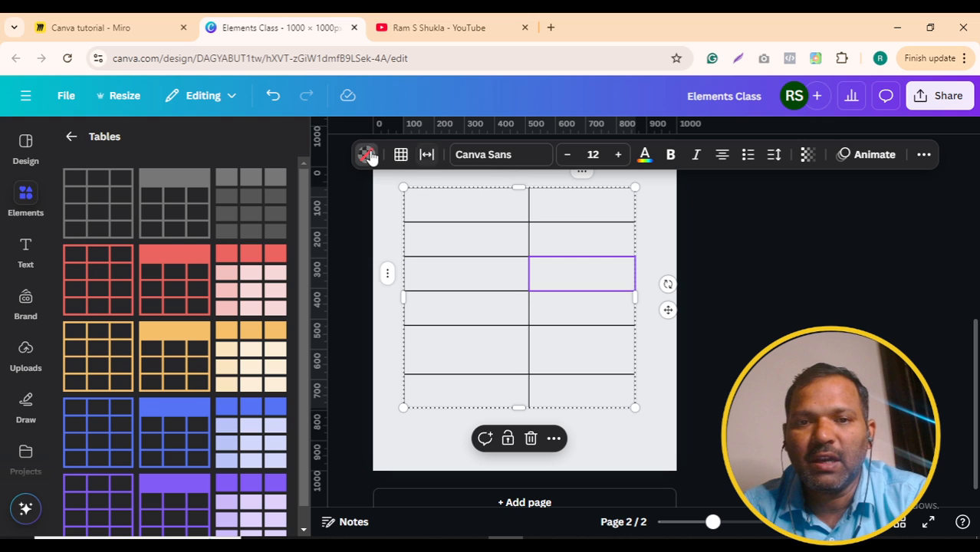
{"action": "left_click", "coordinate": [369, 155]}
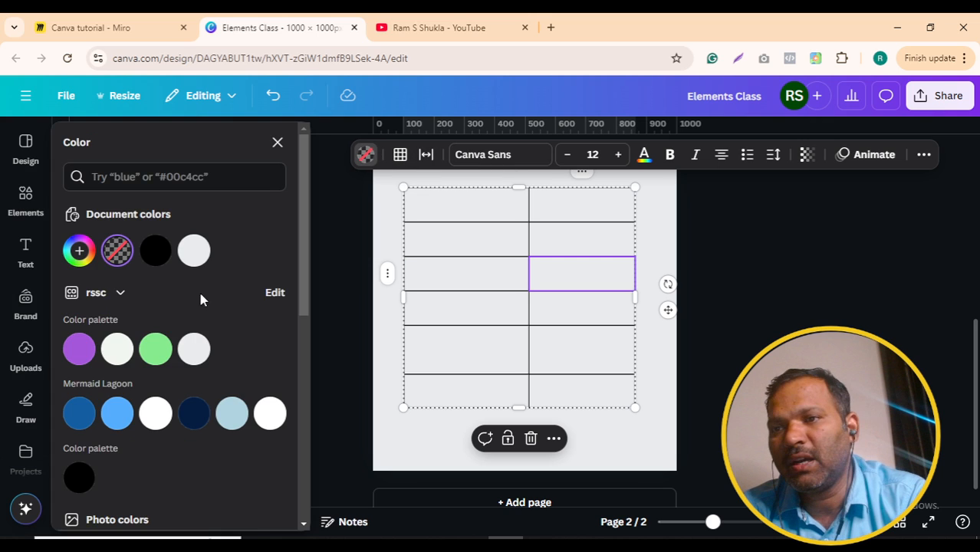
{"action": "left_click", "coordinate": [194, 253]}
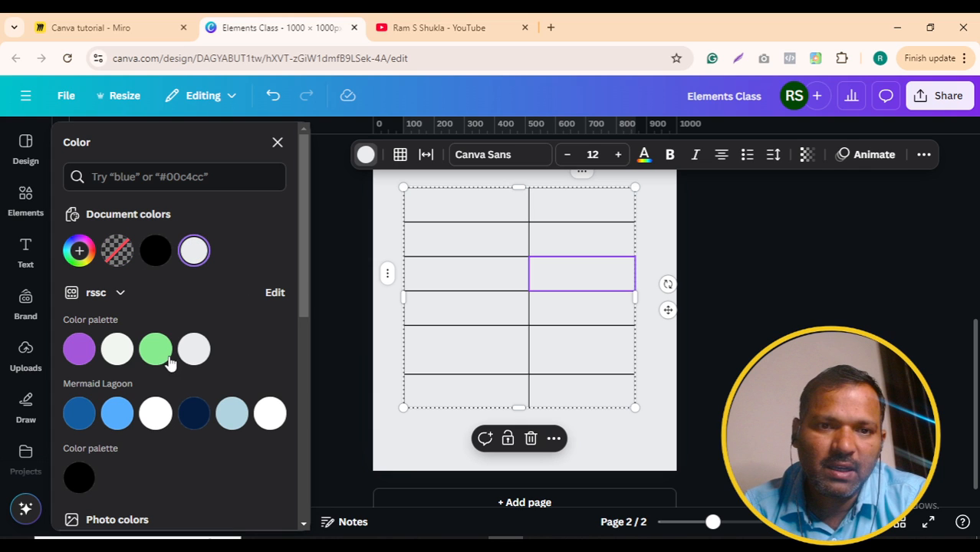
{"action": "left_click", "coordinate": [157, 350]}
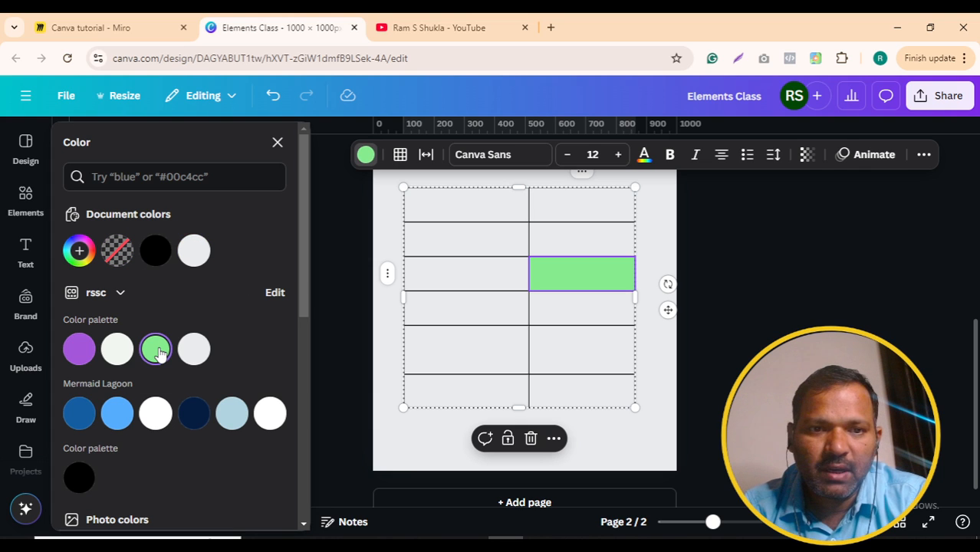
{"action": "left_click", "coordinate": [197, 413]}
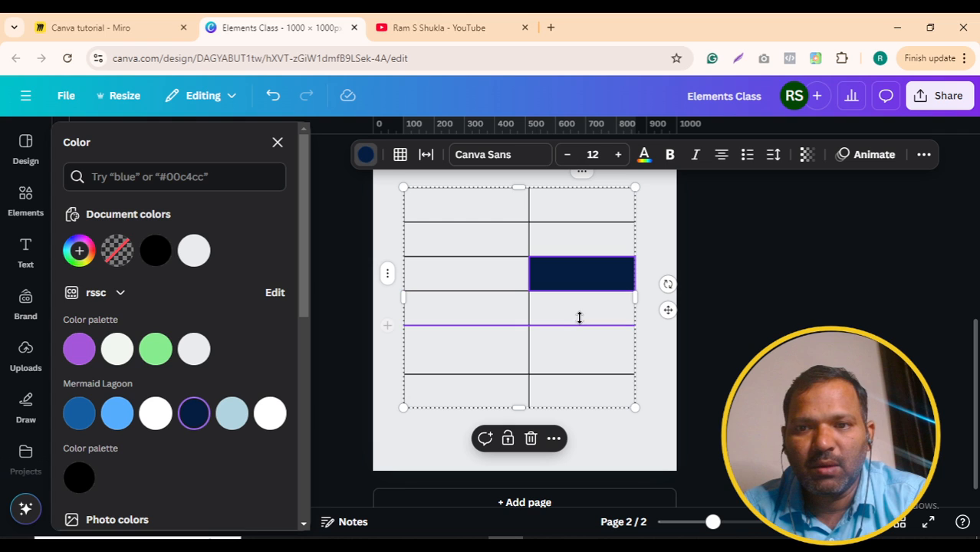
{"action": "left_click", "coordinate": [653, 414]}
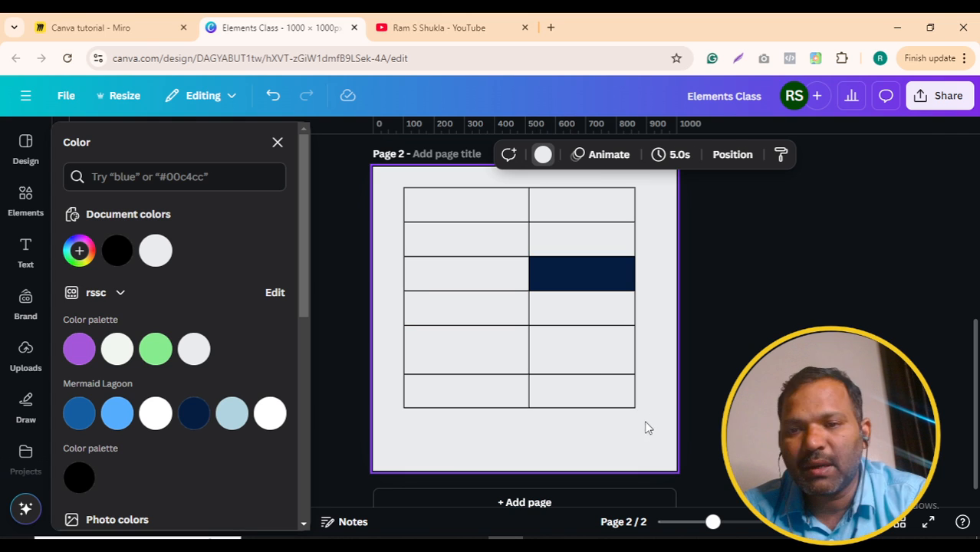
Step: Add the orange table with a filled header row from the Tables collection to page 2
{"action": "left_click_drag", "start_coordinate": [647, 427], "coordinate": [396, 191]}
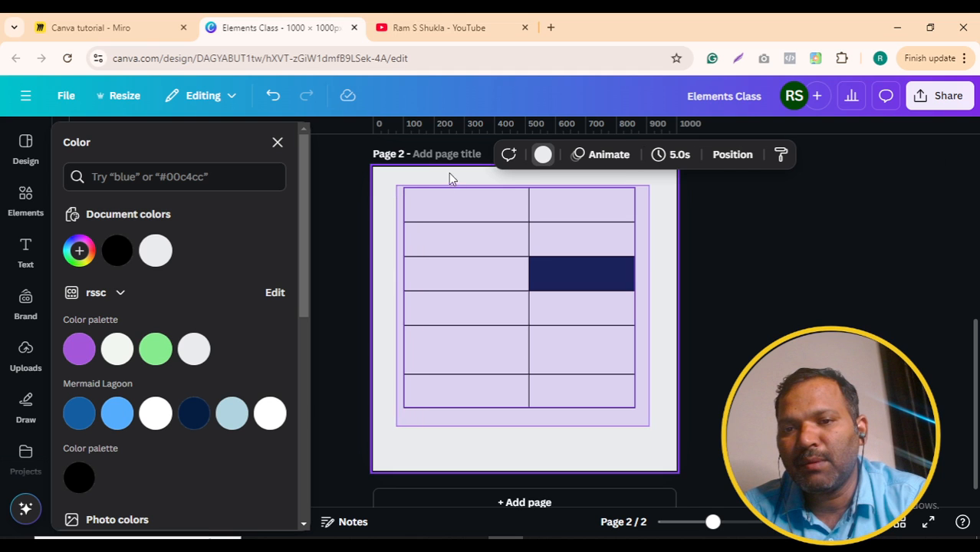
{"action": "left_click_drag", "start_coordinate": [449, 173], "coordinate": [434, 177]}
{"action": "left_click", "coordinate": [367, 158]}
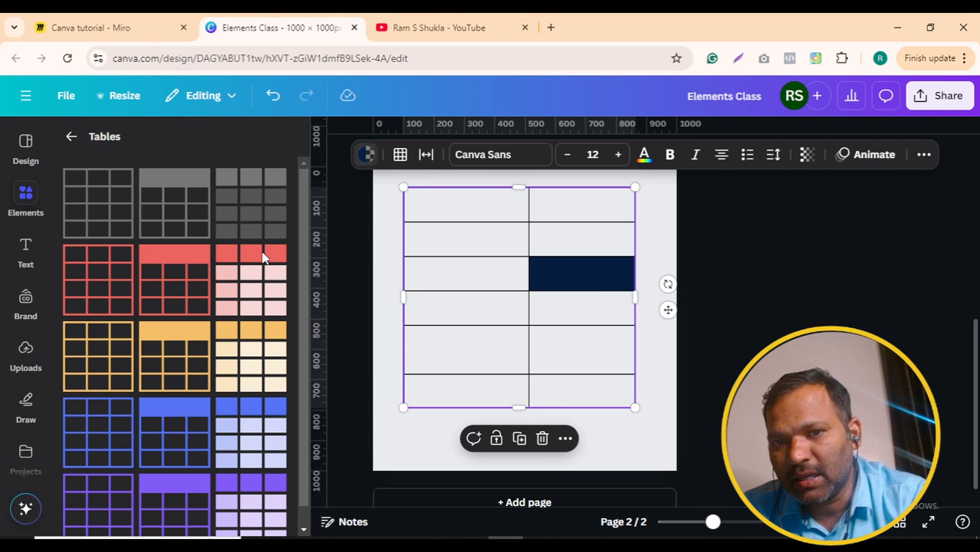
{"action": "scroll", "coordinate": [190, 356], "scroll_direction": "down", "scroll_amount": 1}
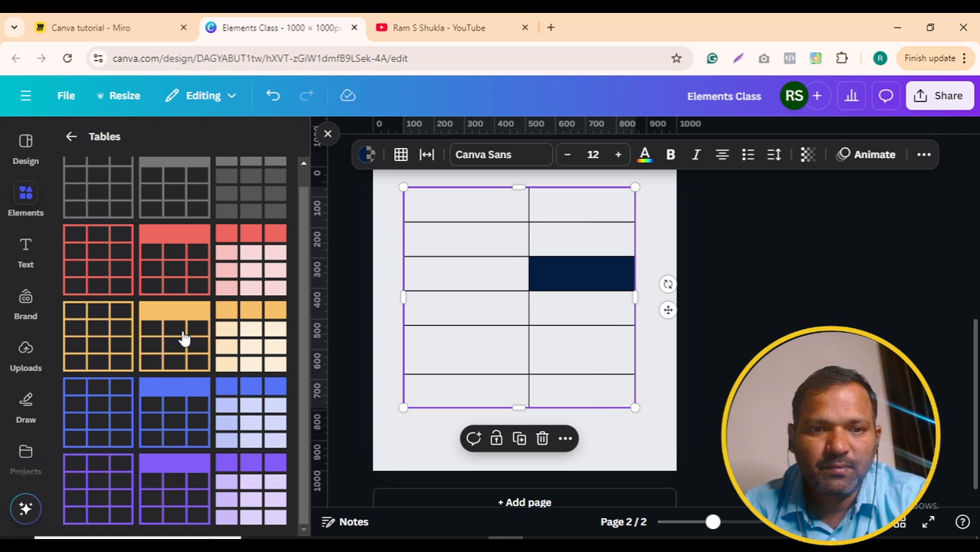
{"action": "left_click", "coordinate": [184, 338]}
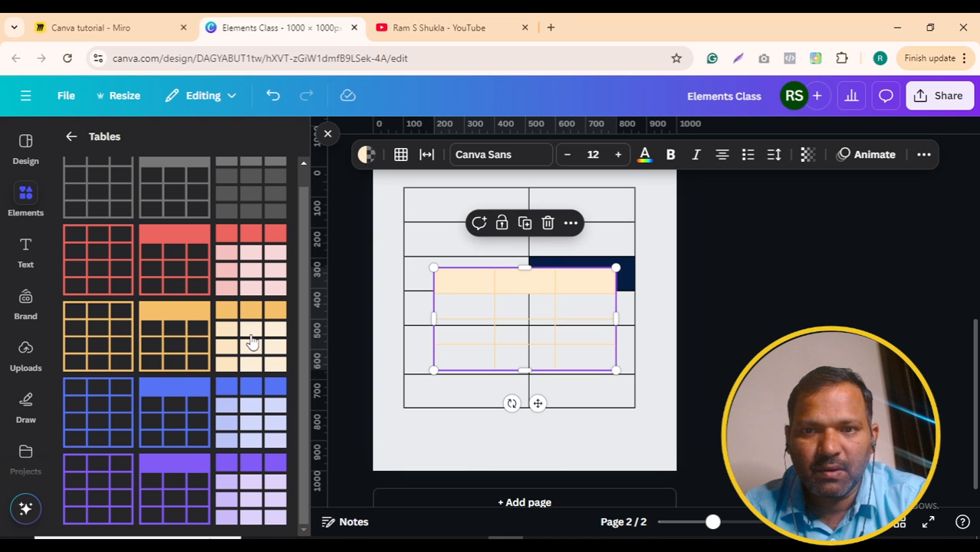
Step: Select both tables on page 2 and delete them
{"action": "left_click", "coordinate": [615, 427]}
{"action": "left_click_drag", "start_coordinate": [615, 426], "coordinate": [426, 198]}
{"action": "key", "text": "Delete"}
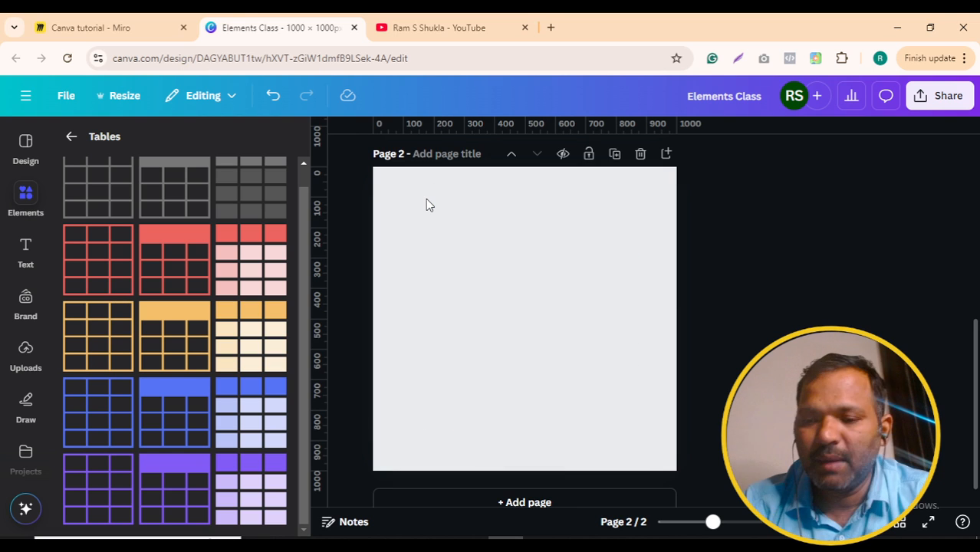
Step: Browse the full Frames collection and add the triangle frame from the basic shapes to page 2
{"action": "left_click", "coordinate": [71, 136]}
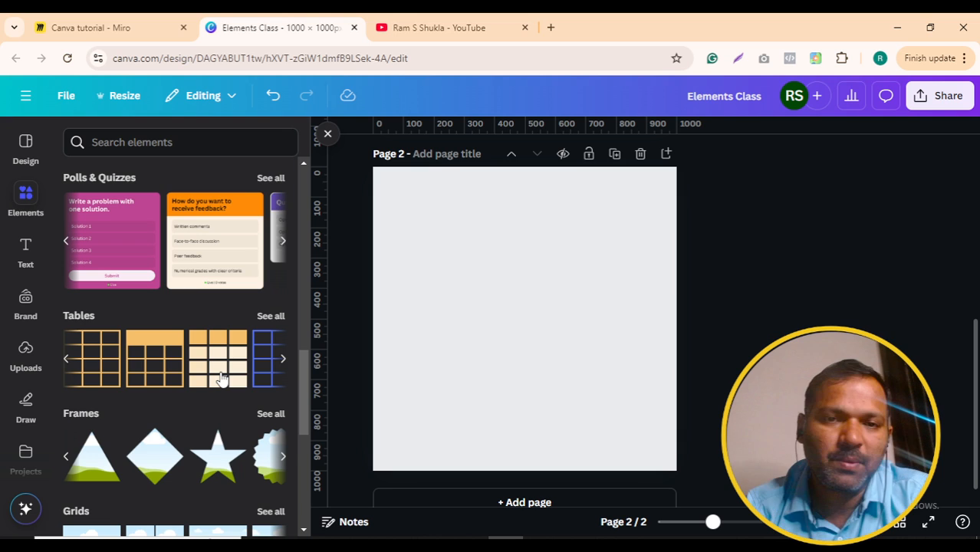
{"action": "scroll", "coordinate": [221, 378], "scroll_direction": "down", "scroll_amount": 1}
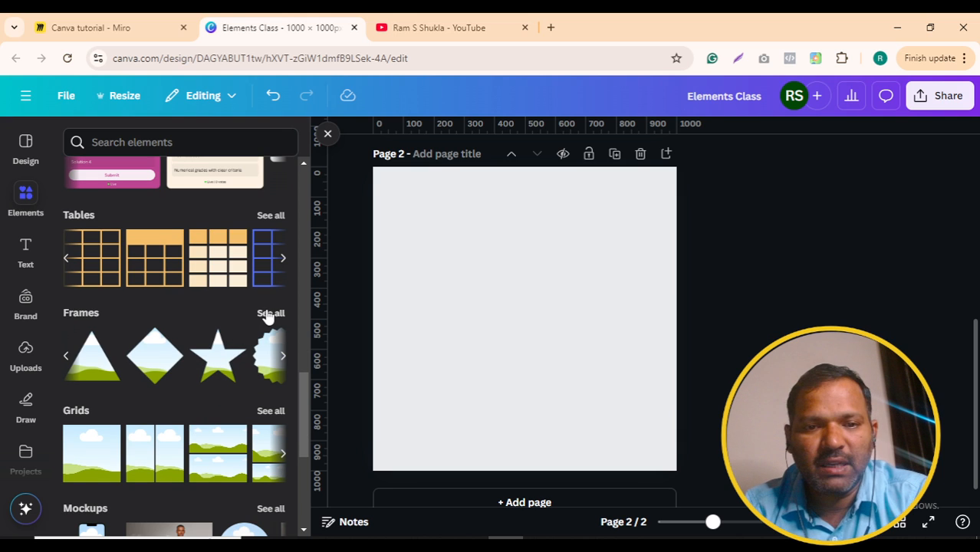
{"action": "left_click", "coordinate": [270, 314]}
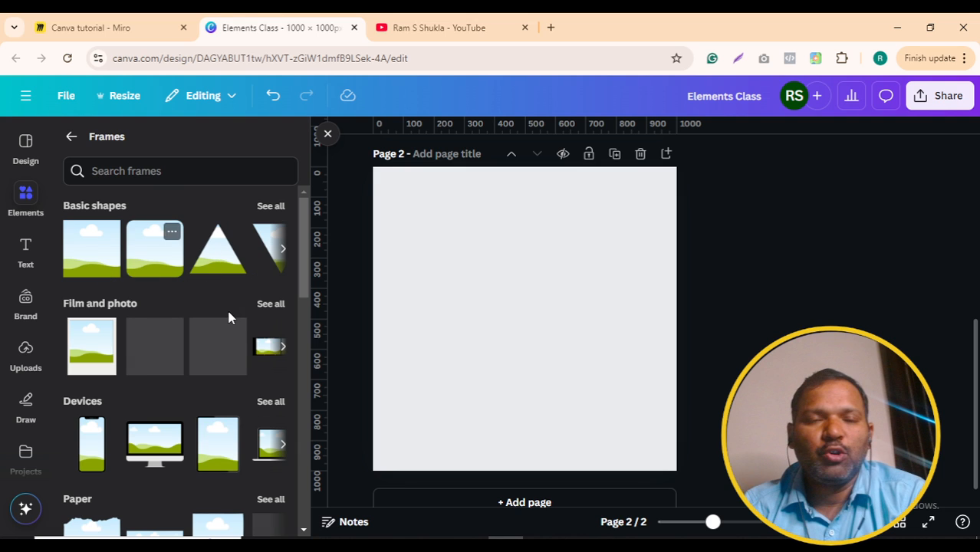
{"action": "scroll", "coordinate": [217, 393], "scroll_direction": "down", "scroll_amount": 1}
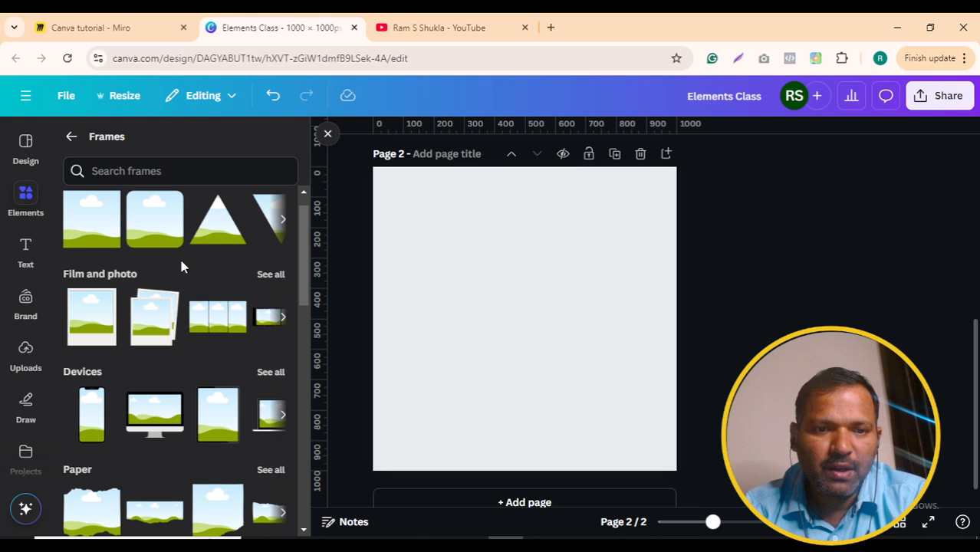
{"action": "left_click", "coordinate": [213, 236]}
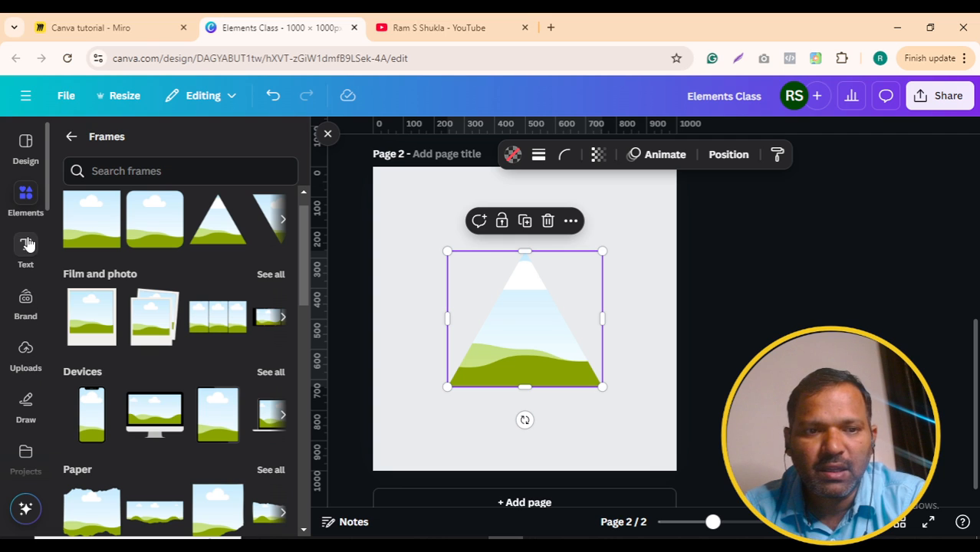
Step: Place the uploaded "0 to 1 Million YouTube Full Course" image in the triangle frame and undo the placement
{"action": "left_click", "coordinate": [28, 351]}
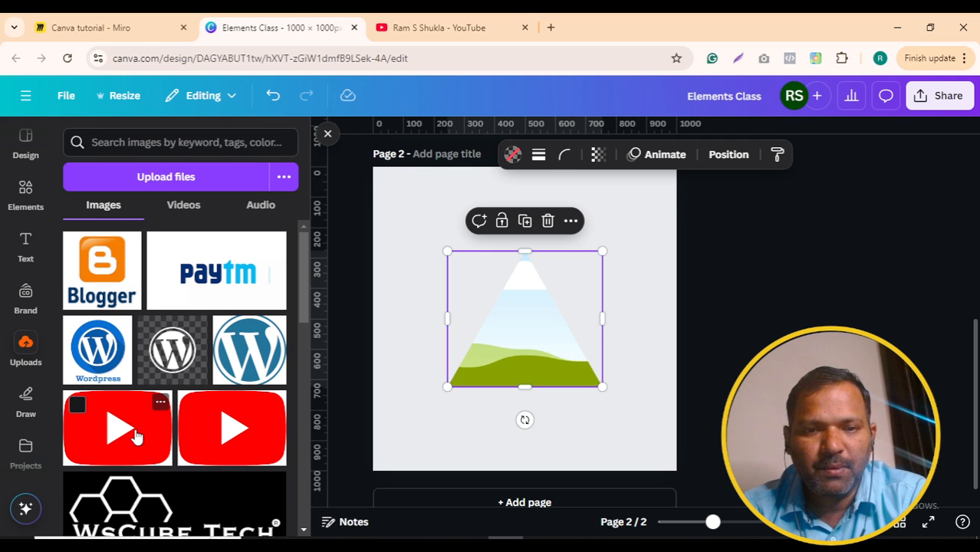
{"action": "scroll", "coordinate": [134, 434], "scroll_direction": "down", "scroll_amount": 5}
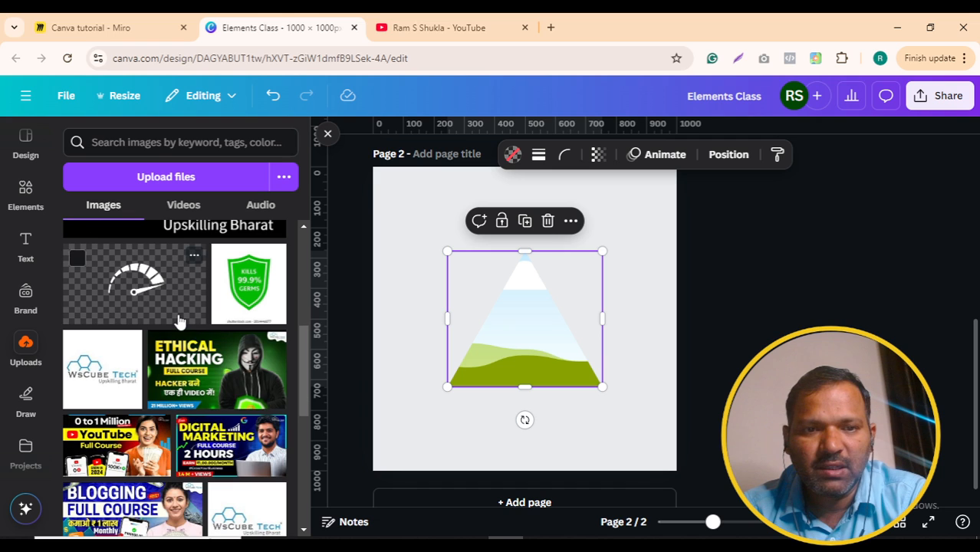
{"action": "left_click", "coordinate": [125, 443]}
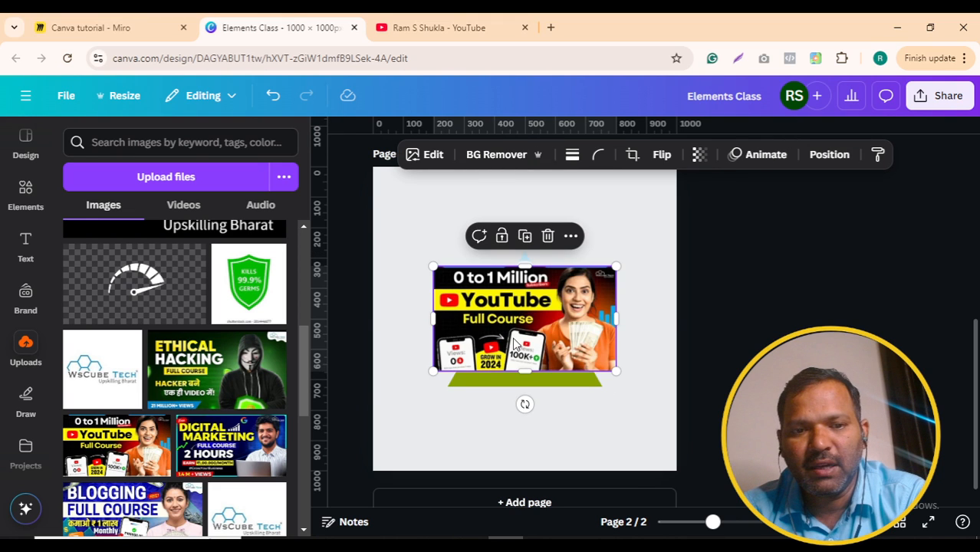
{"action": "left_click_drag", "start_coordinate": [514, 339], "coordinate": [512, 350]}
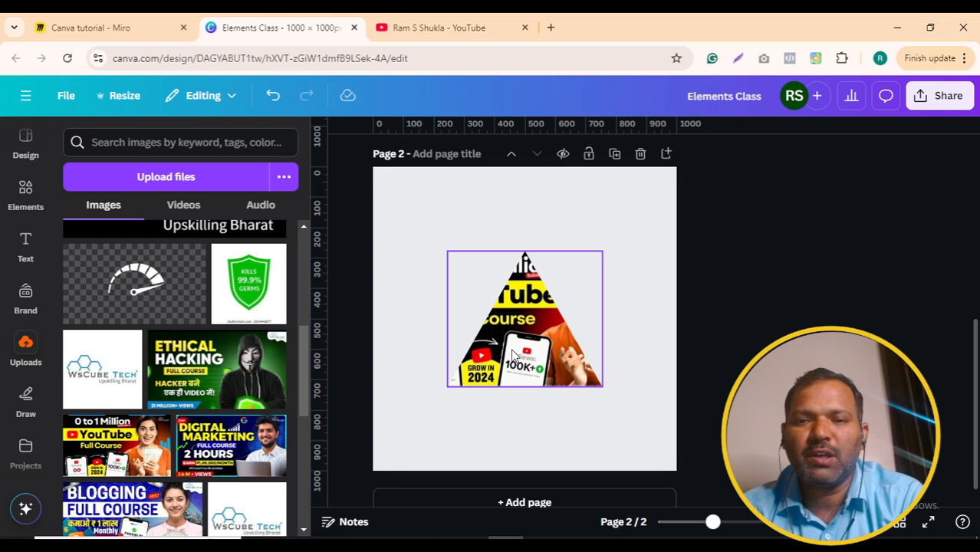
{"action": "key", "text": "ctrl+z"}
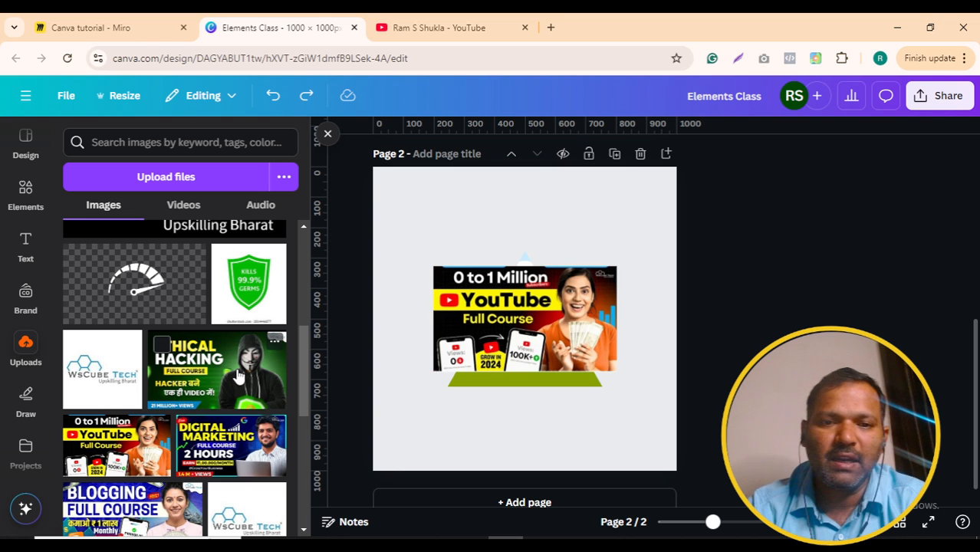
Step: Fill the triangle frame with the uploaded Ethical Hacking course image, inspect its crop and deselect it
{"action": "left_click_drag", "start_coordinate": [236, 370], "coordinate": [448, 349]}
{"action": "double_click", "coordinate": [539, 337]}
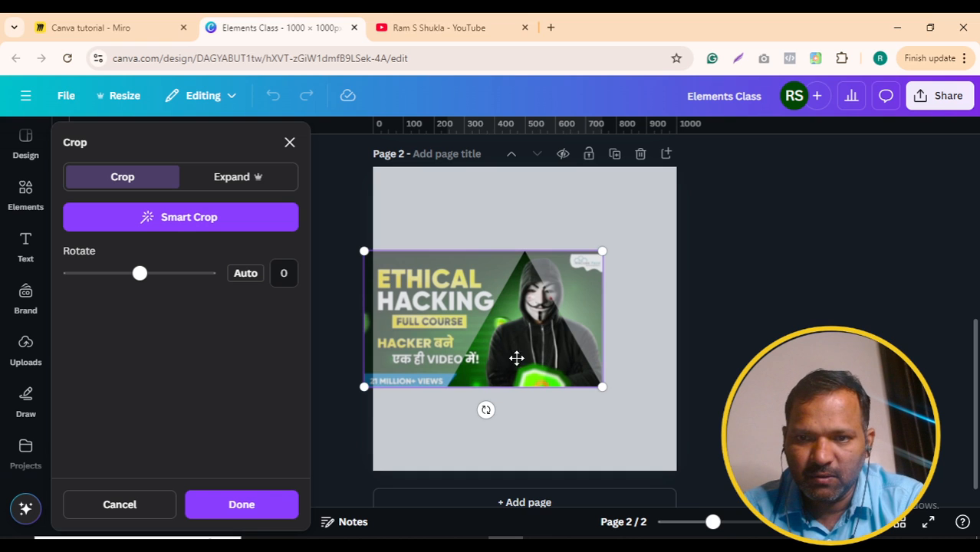
{"action": "left_click", "coordinate": [574, 440]}
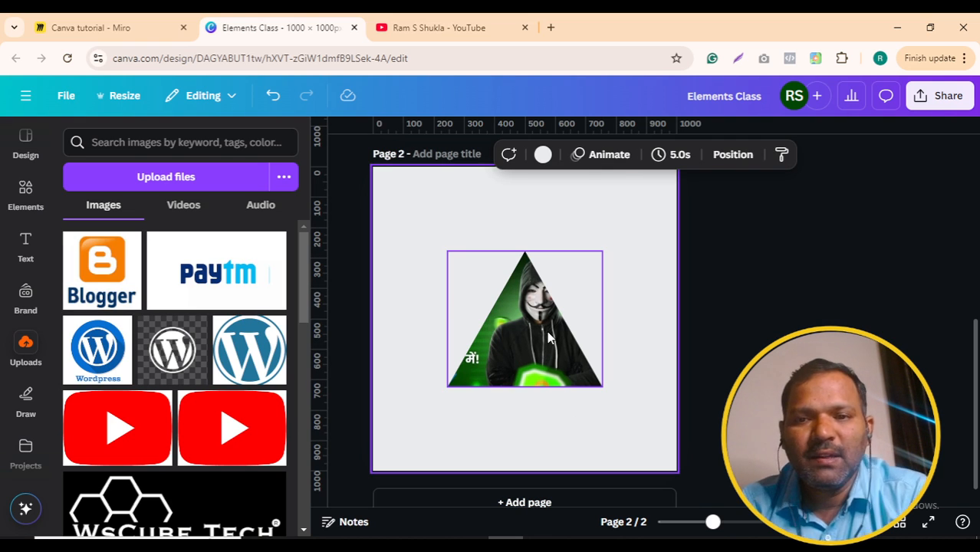
Step: Return to the Frames collection and delete the image and its triangle frame from page 2
{"action": "left_click", "coordinate": [17, 207]}
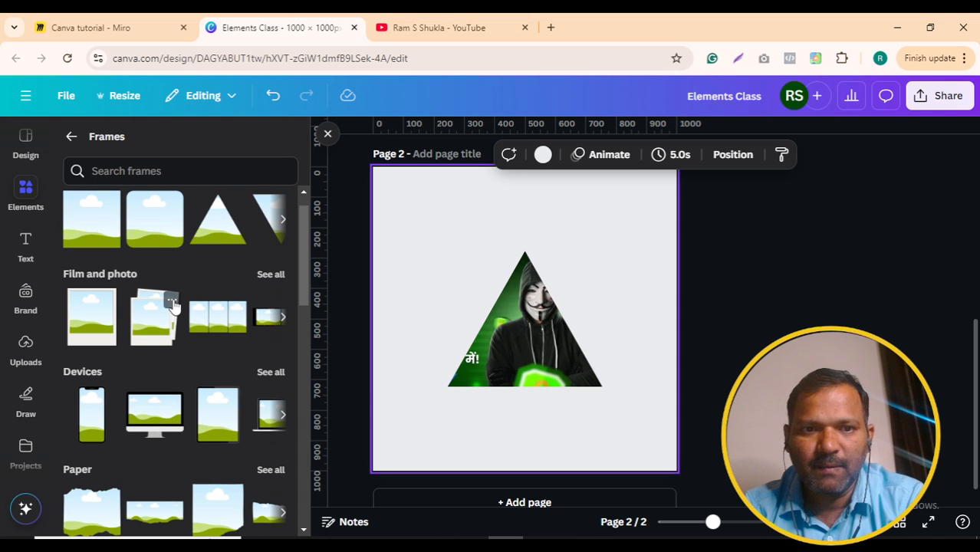
{"action": "left_click", "coordinate": [547, 372]}
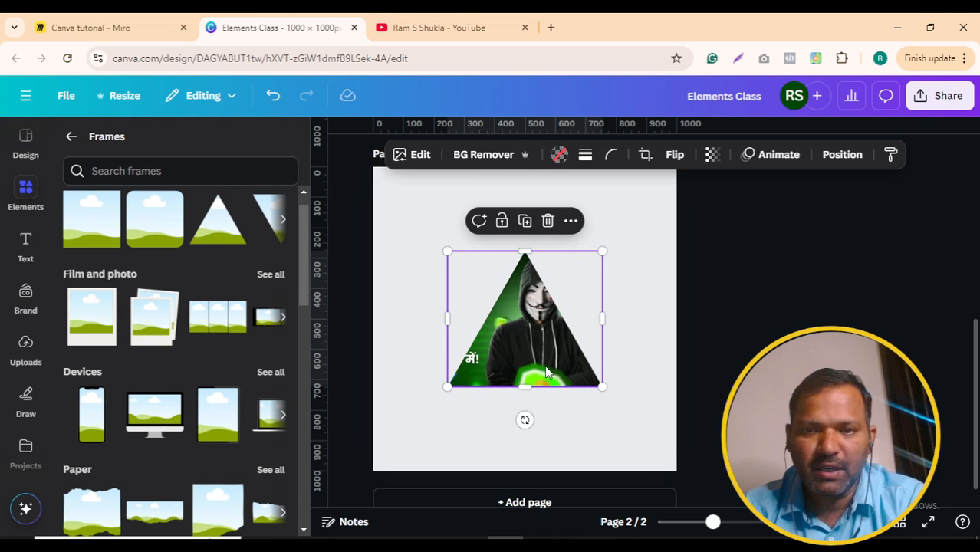
{"action": "key", "text": "Delete"}
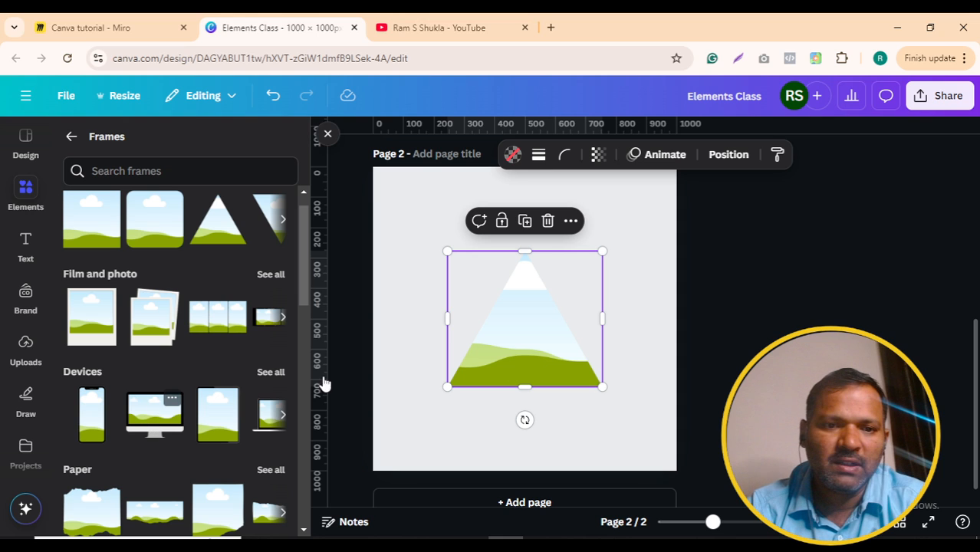
{"action": "key", "text": "Delete"}
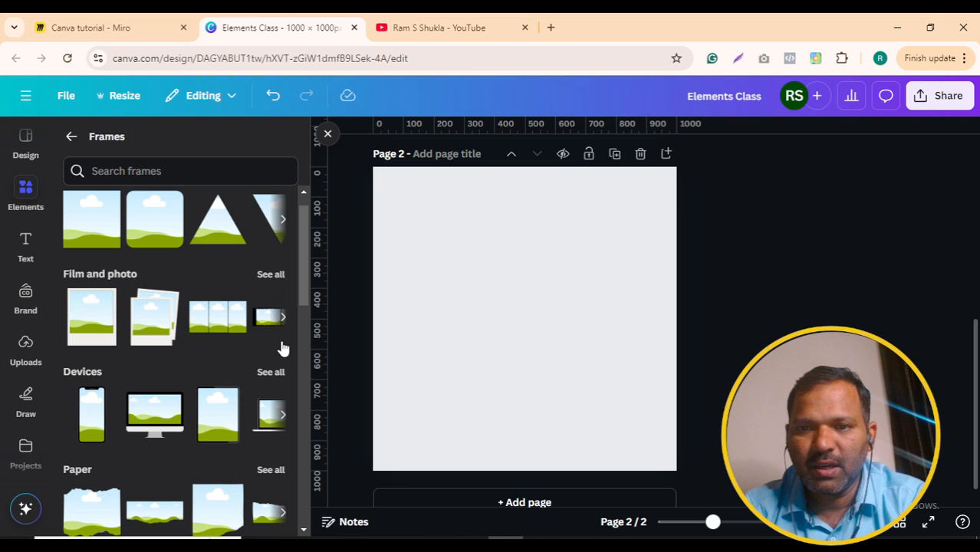
Step: Add the oval speech-bubble frame from the Basic shapes collection to page 2 and fill it with the uploaded Blogger logo
{"action": "scroll", "coordinate": [234, 256], "scroll_direction": "up", "scroll_amount": 1}
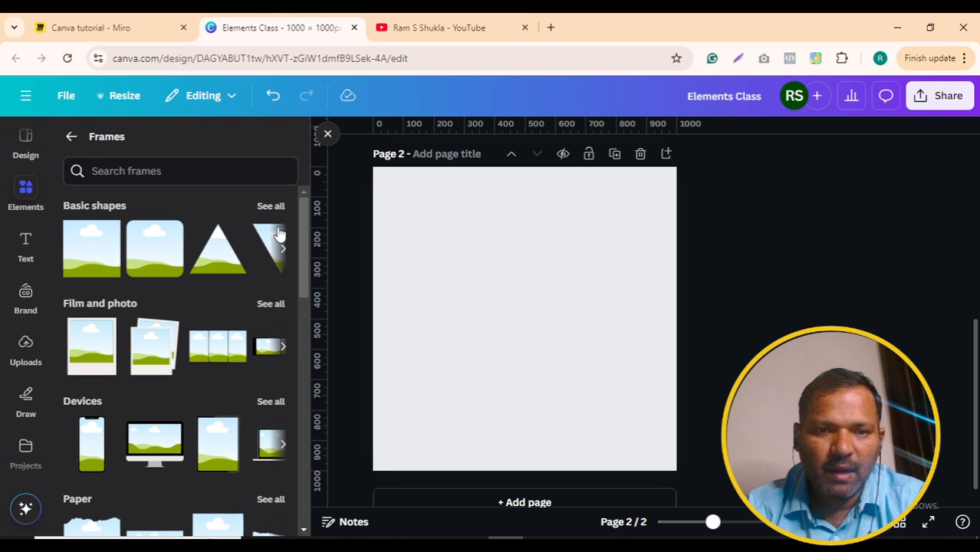
{"action": "left_click", "coordinate": [270, 206]}
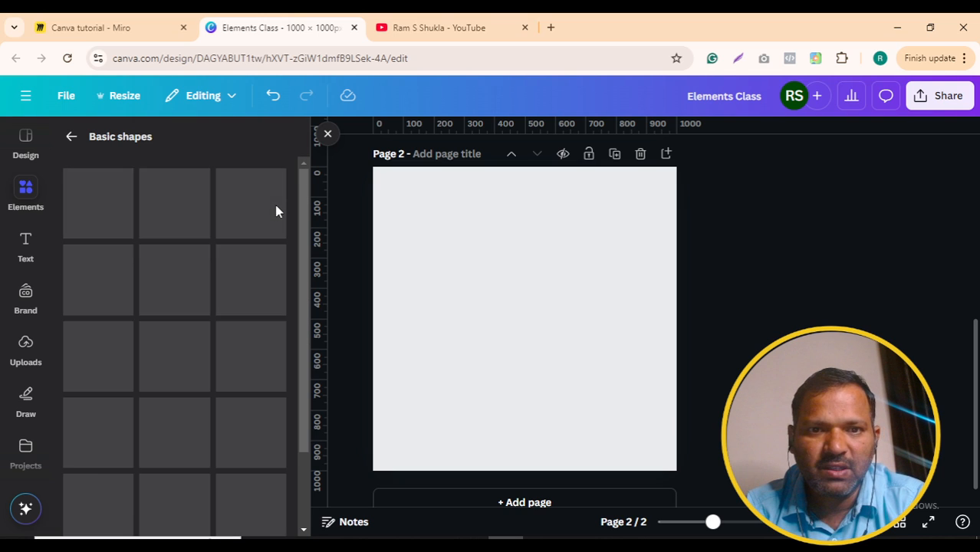
{"action": "scroll", "coordinate": [156, 305], "scroll_direction": "down", "scroll_amount": 4}
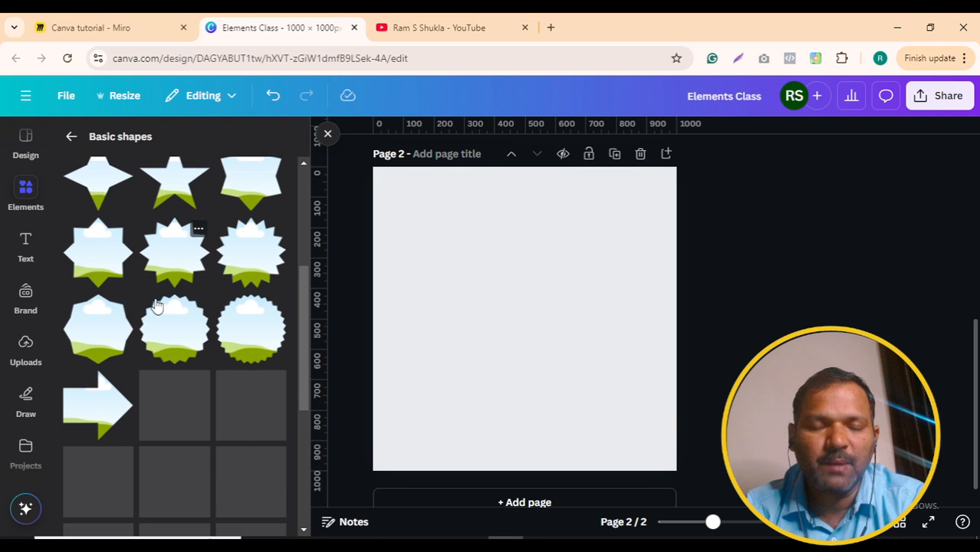
{"action": "scroll", "coordinate": [224, 341], "scroll_direction": "down", "scroll_amount": 3}
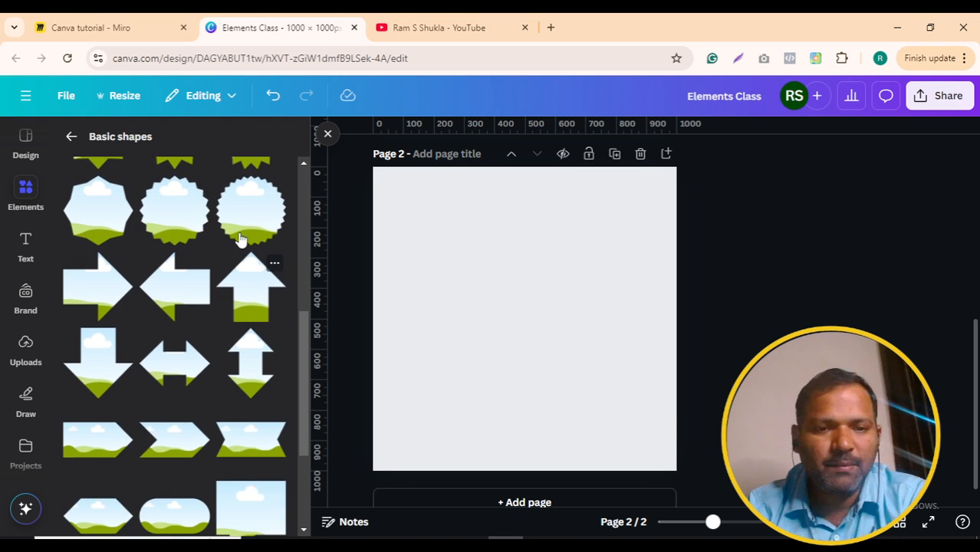
{"action": "scroll", "coordinate": [197, 322], "scroll_direction": "down", "scroll_amount": 2}
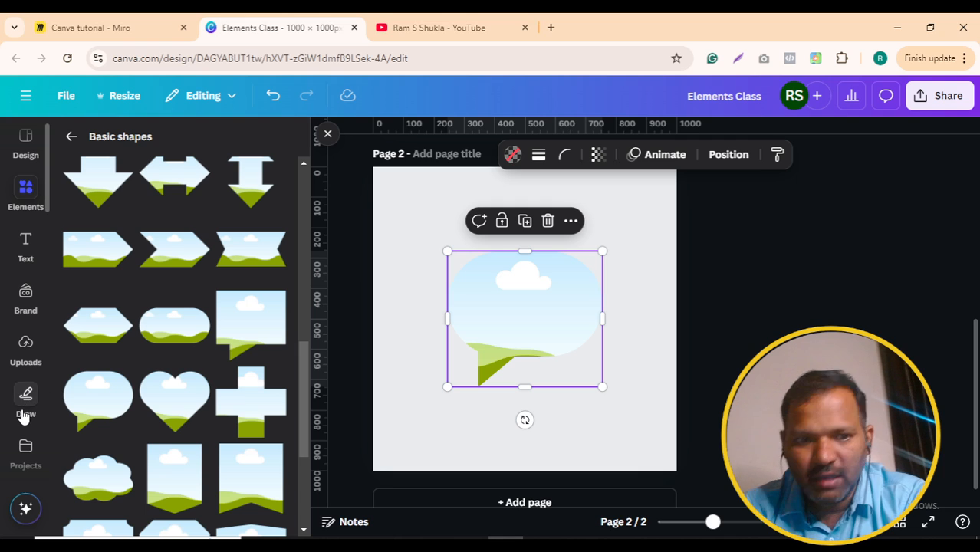
{"action": "left_click", "coordinate": [25, 345]}
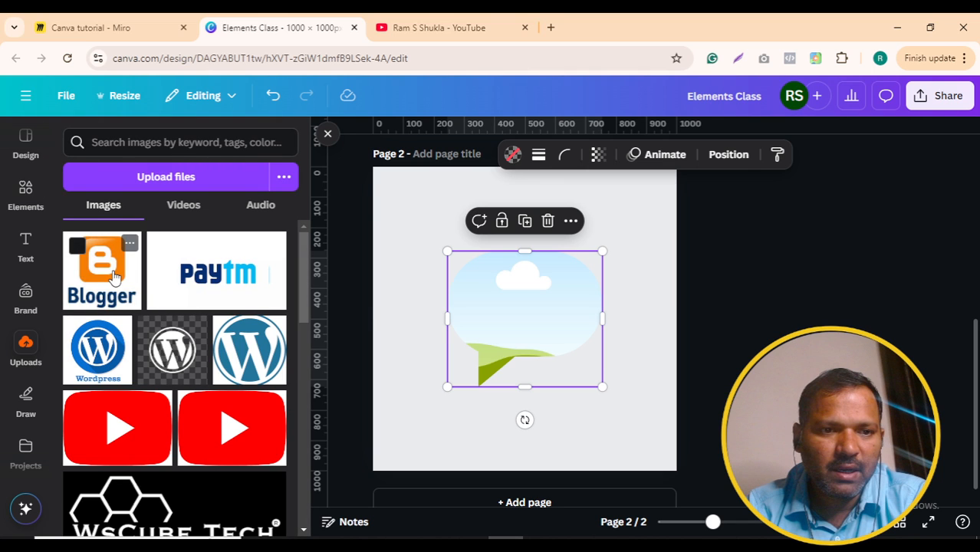
{"action": "left_click_drag", "start_coordinate": [113, 276], "coordinate": [522, 330]}
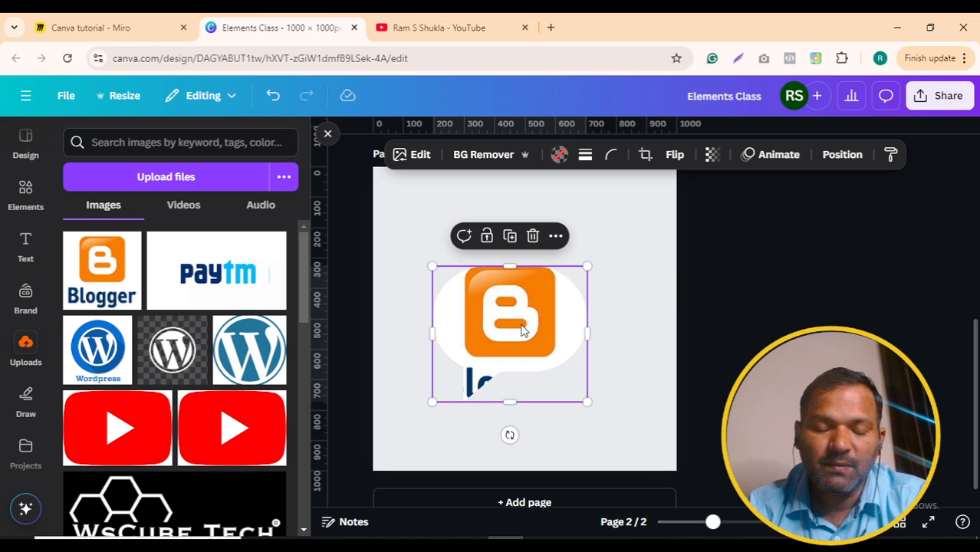
Step: Detach the Blogger logo from the speech-bubble frame and delete both the logo and the empty frame from page 2
{"action": "double_click", "coordinate": [521, 329]}
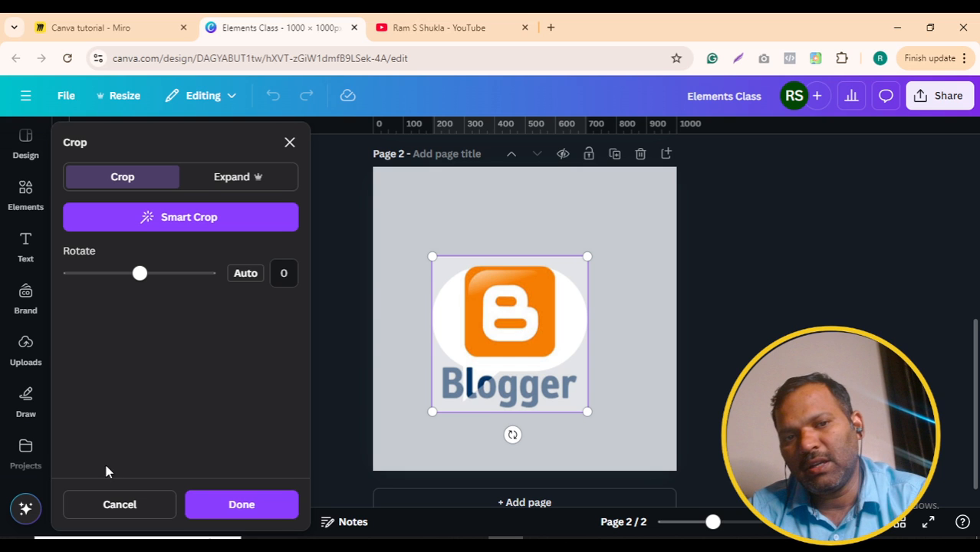
{"action": "left_click", "coordinate": [120, 506]}
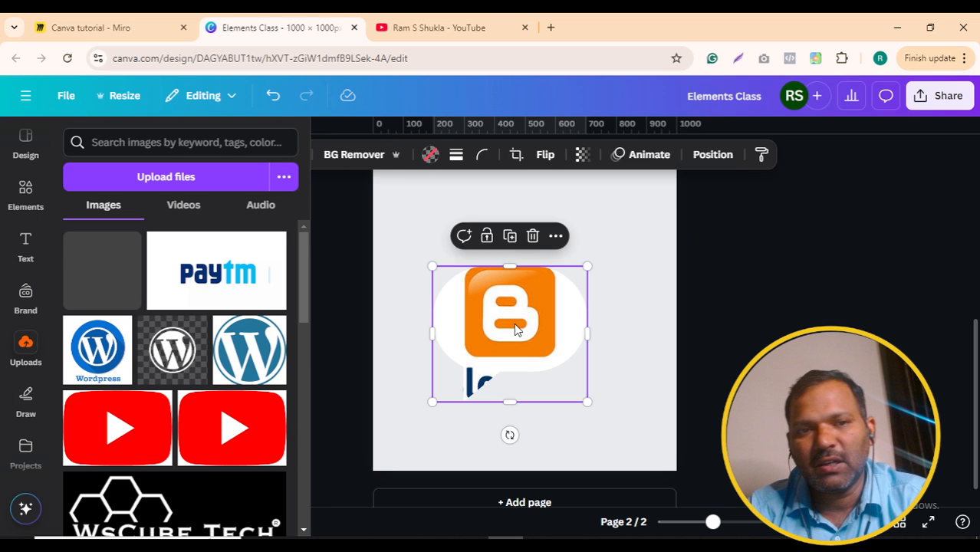
{"action": "right_click", "coordinate": [515, 330]}
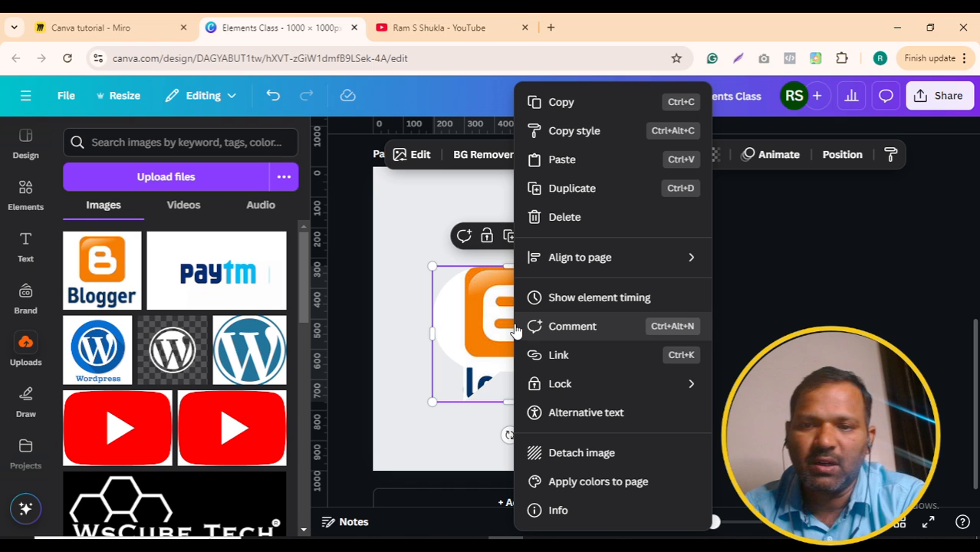
{"action": "left_click", "coordinate": [608, 454]}
{"action": "key", "text": "Delete"}
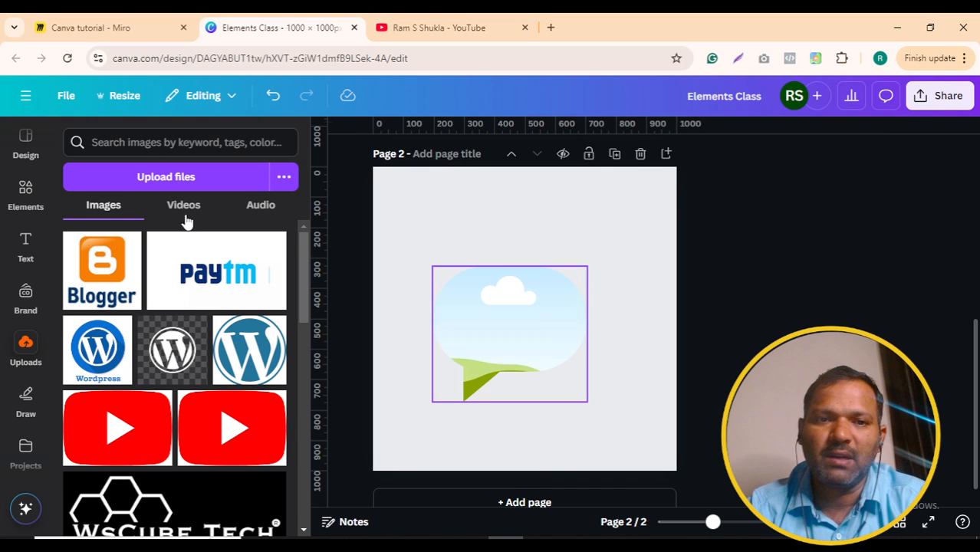
{"action": "left_click", "coordinate": [493, 314]}
{"action": "key", "text": "Delete"}
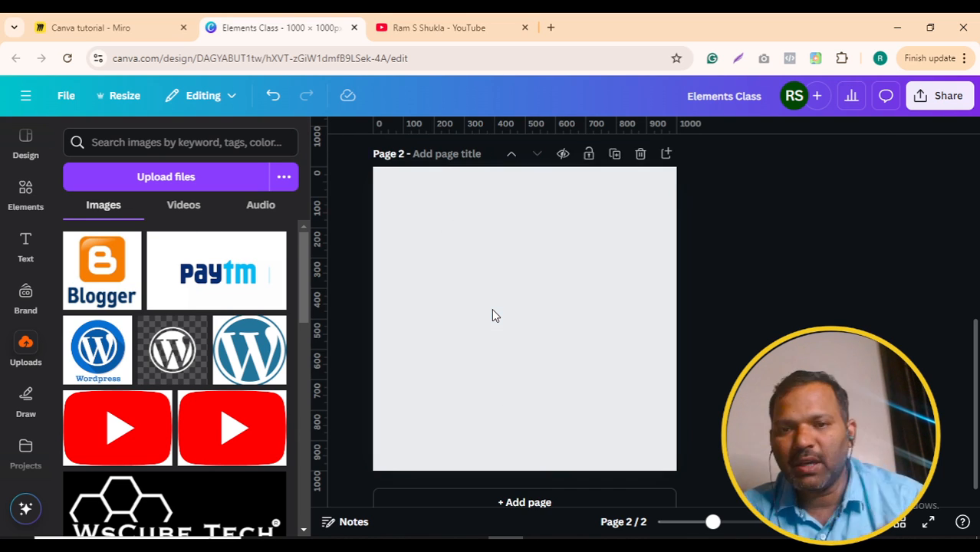
Step: Return to the Frames collection and examine the full set of Paper frames
{"action": "left_click", "coordinate": [29, 201]}
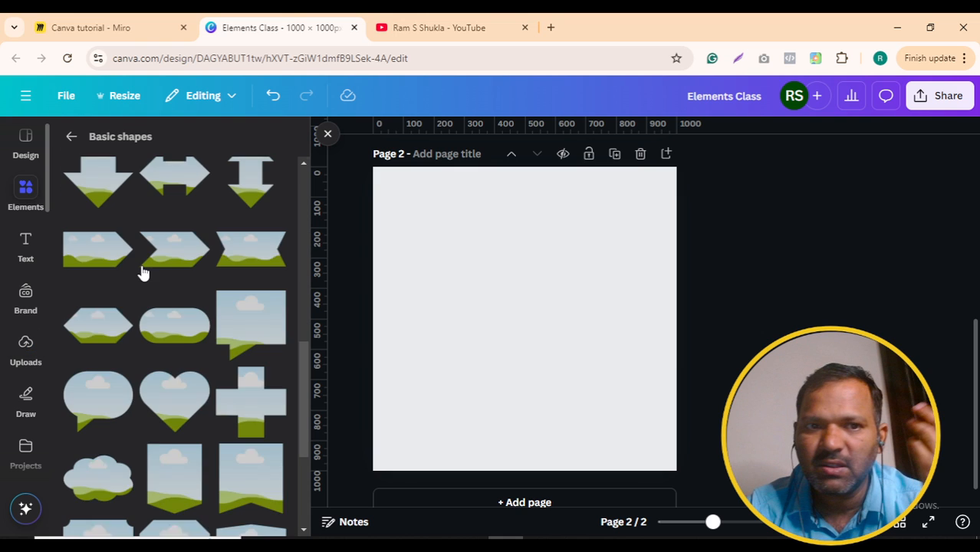
{"action": "scroll", "coordinate": [123, 205], "scroll_direction": "up", "scroll_amount": 2}
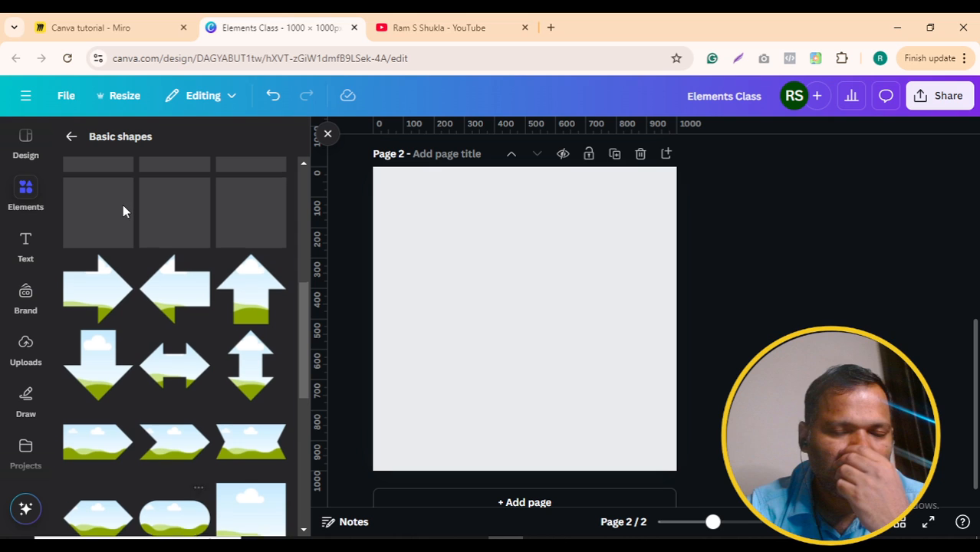
{"action": "left_click", "coordinate": [71, 137]}
{"action": "scroll", "coordinate": [180, 354], "scroll_direction": "down", "scroll_amount": 2}
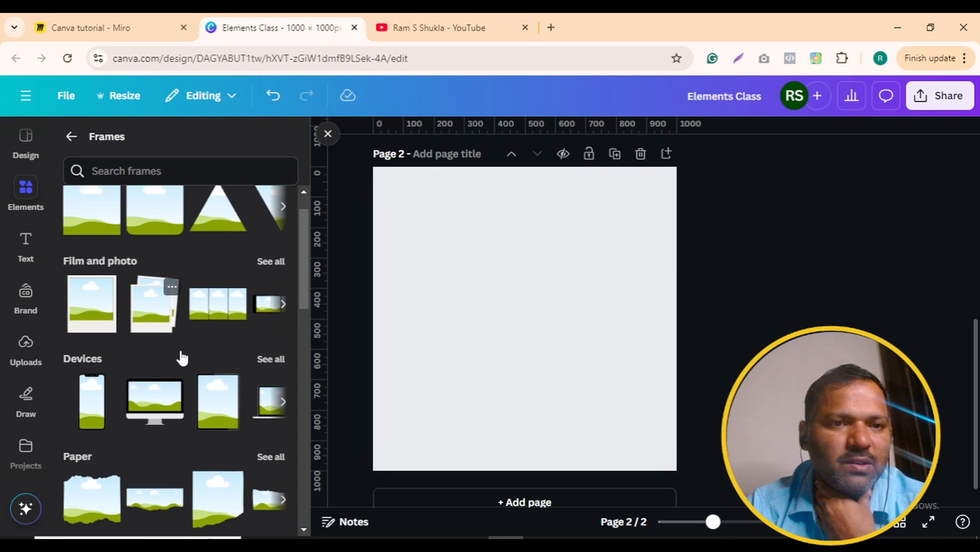
{"action": "scroll", "coordinate": [230, 347], "scroll_direction": "down", "scroll_amount": 3}
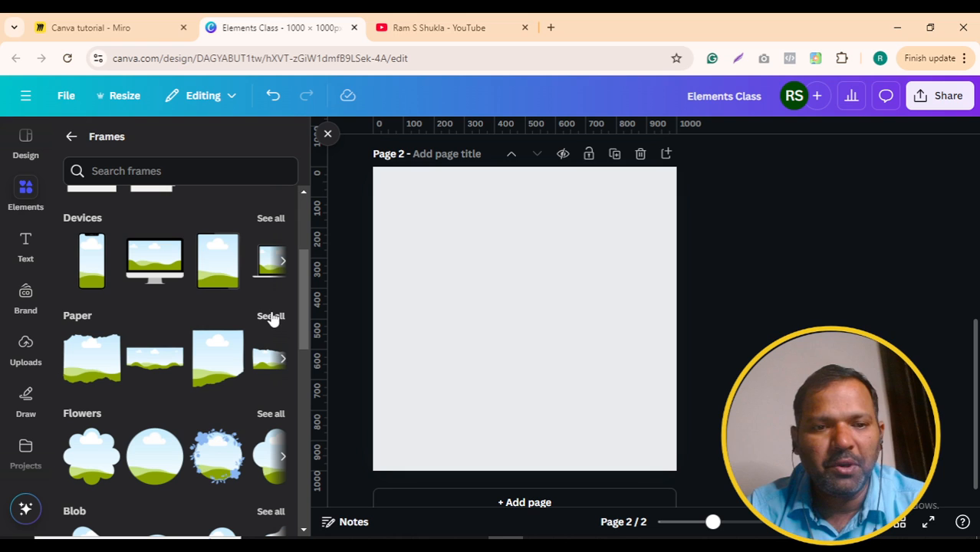
{"action": "left_click", "coordinate": [270, 316]}
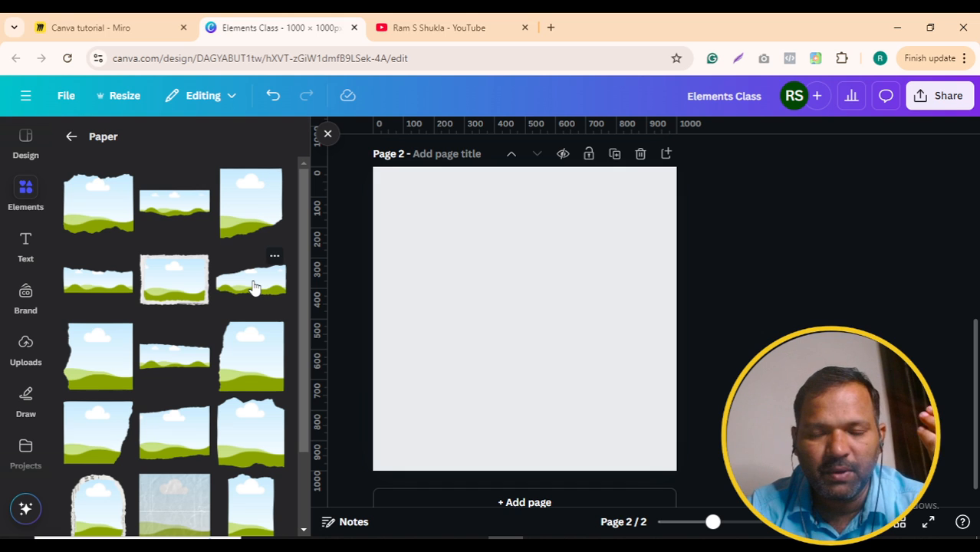
{"action": "scroll", "coordinate": [110, 276], "scroll_direction": "down", "scroll_amount": 3}
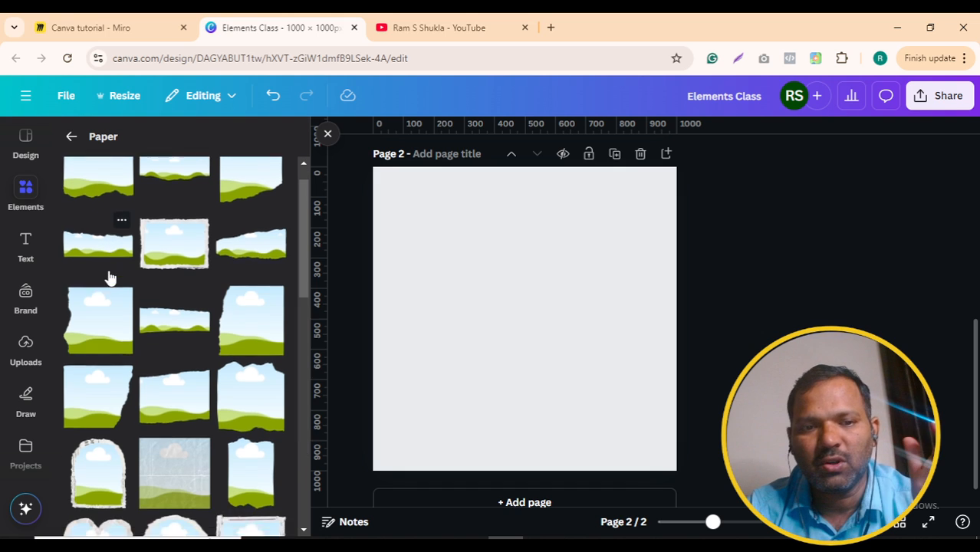
{"action": "scroll", "coordinate": [109, 276], "scroll_direction": "down", "scroll_amount": 3}
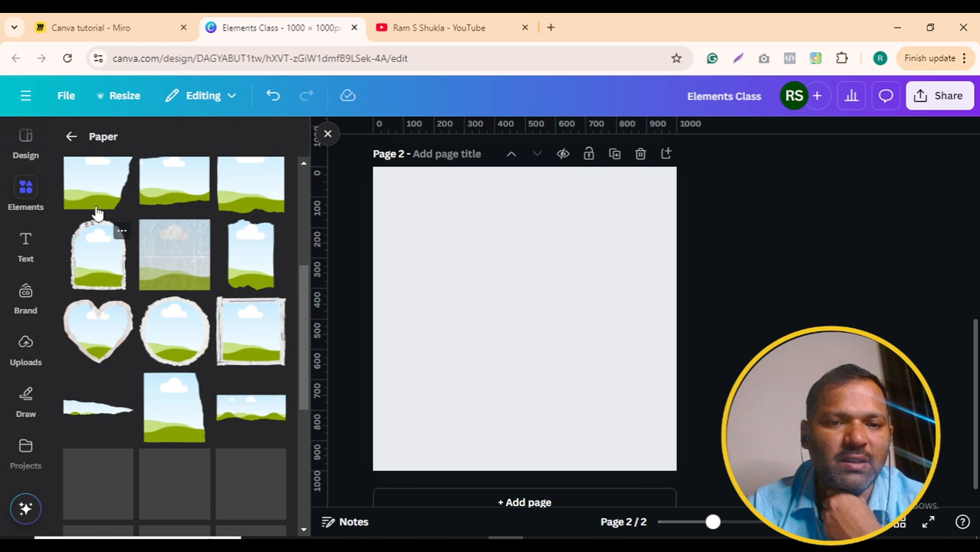
Step: Examine the remaining frame categories, including Flowers, Blob, Retro, Letters, Numbers and Trending
{"action": "left_click", "coordinate": [71, 136]}
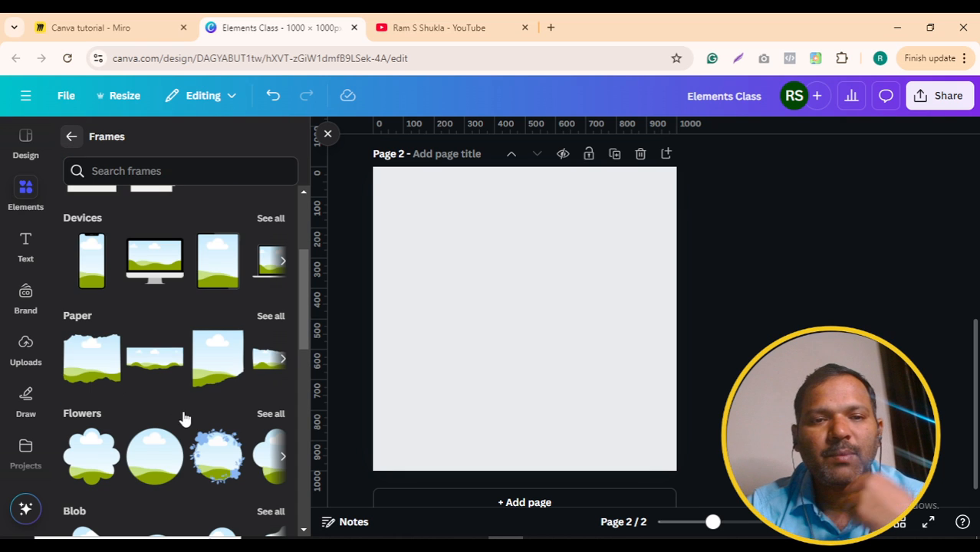
{"action": "scroll", "coordinate": [184, 418], "scroll_direction": "down", "scroll_amount": 4}
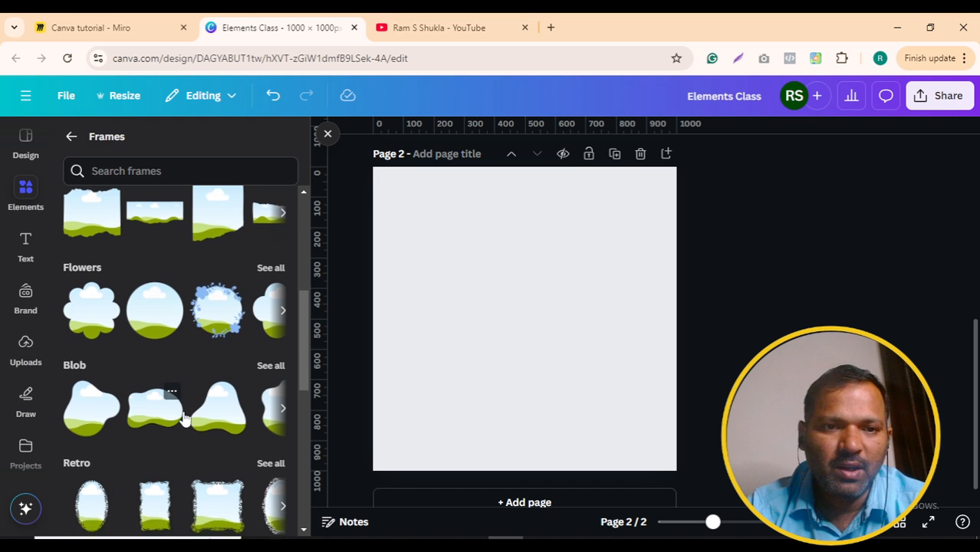
{"action": "scroll", "coordinate": [184, 418], "scroll_direction": "down", "scroll_amount": 9}
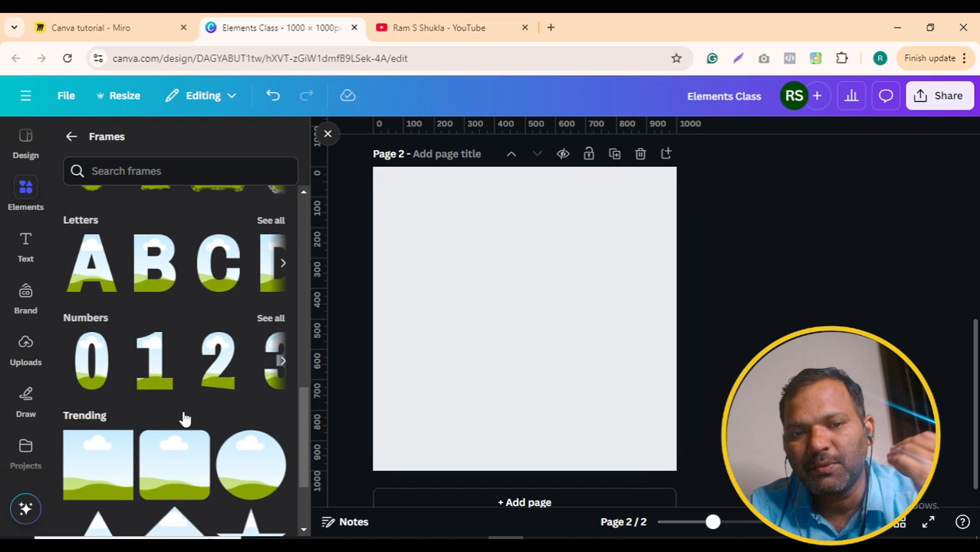
{"action": "scroll", "coordinate": [185, 418], "scroll_direction": "up", "scroll_amount": 1}
{"action": "scroll", "coordinate": [230, 306], "scroll_direction": "down", "scroll_amount": 1}
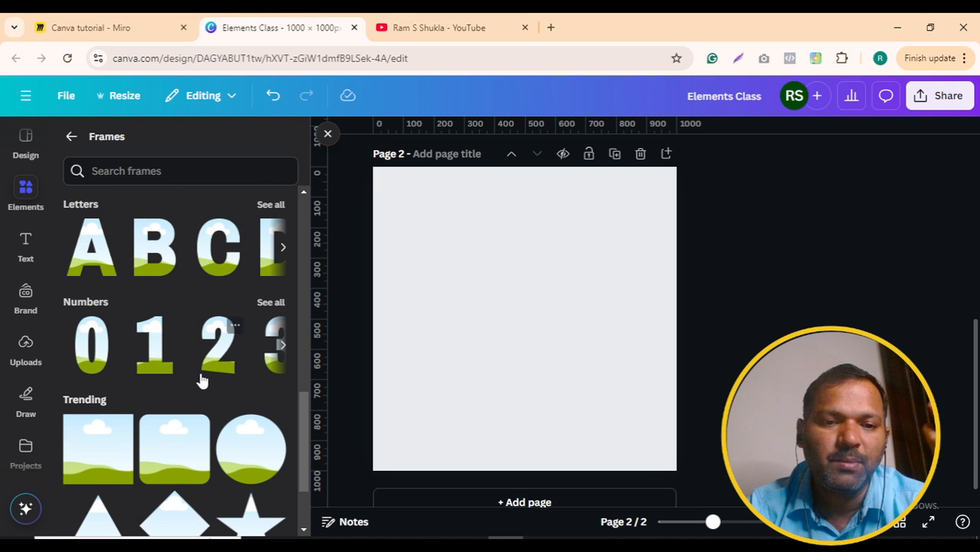
{"action": "scroll", "coordinate": [203, 383], "scroll_direction": "down", "scroll_amount": 9}
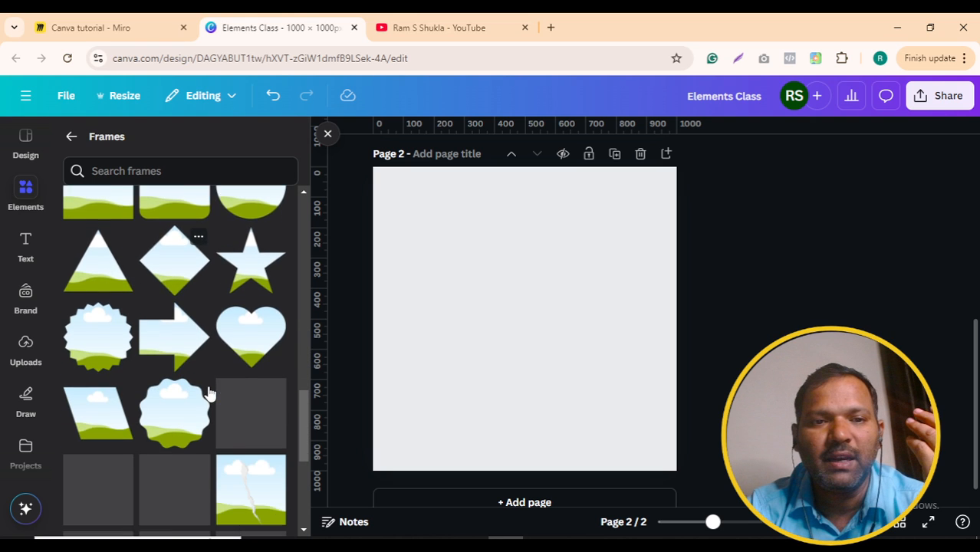
{"action": "scroll", "coordinate": [210, 393], "scroll_direction": "down", "scroll_amount": 4}
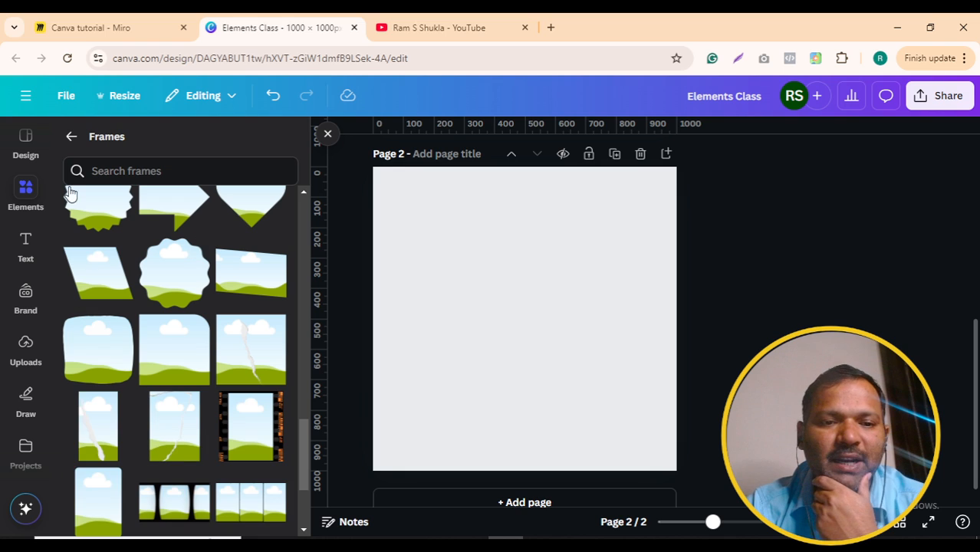
Step: Open the full Grids collection and add the two-row grid with a taller upper cell to page 2
{"action": "left_click", "coordinate": [71, 138]}
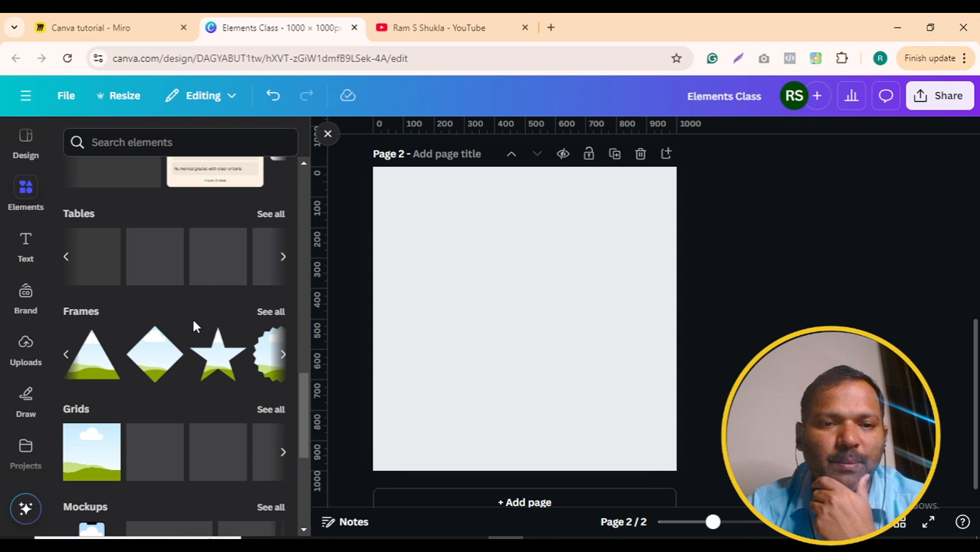
{"action": "scroll", "coordinate": [193, 326], "scroll_direction": "down", "scroll_amount": 3}
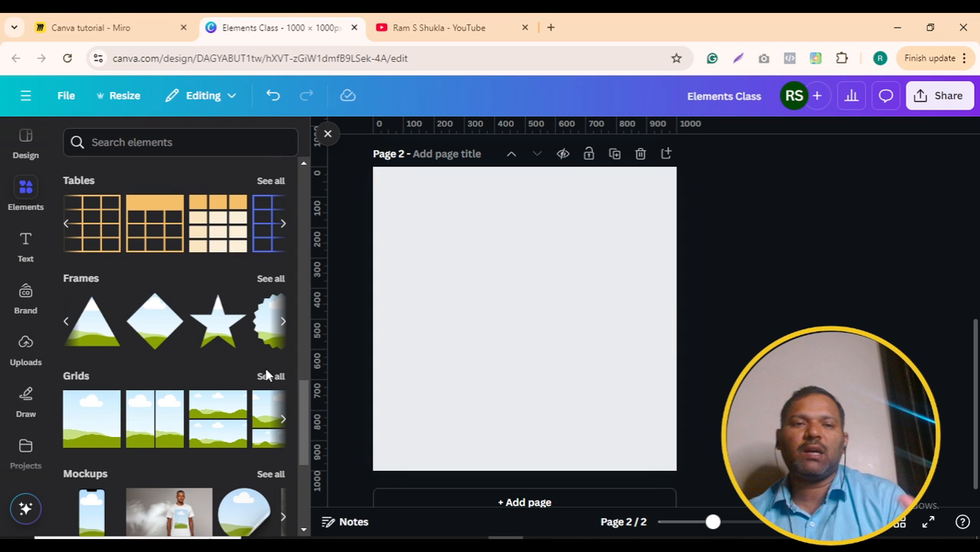
{"action": "scroll", "coordinate": [266, 375], "scroll_direction": "down", "scroll_amount": 1}
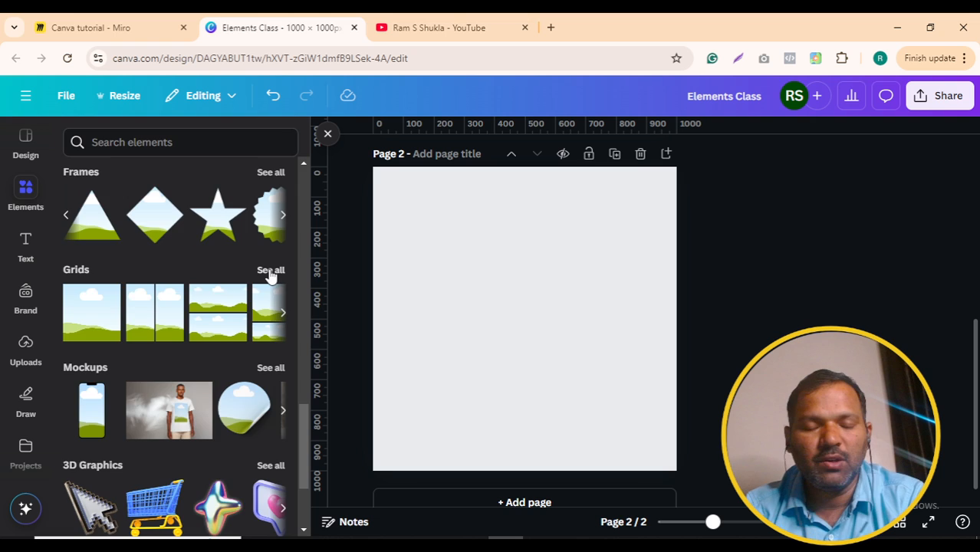
{"action": "left_click", "coordinate": [270, 272]}
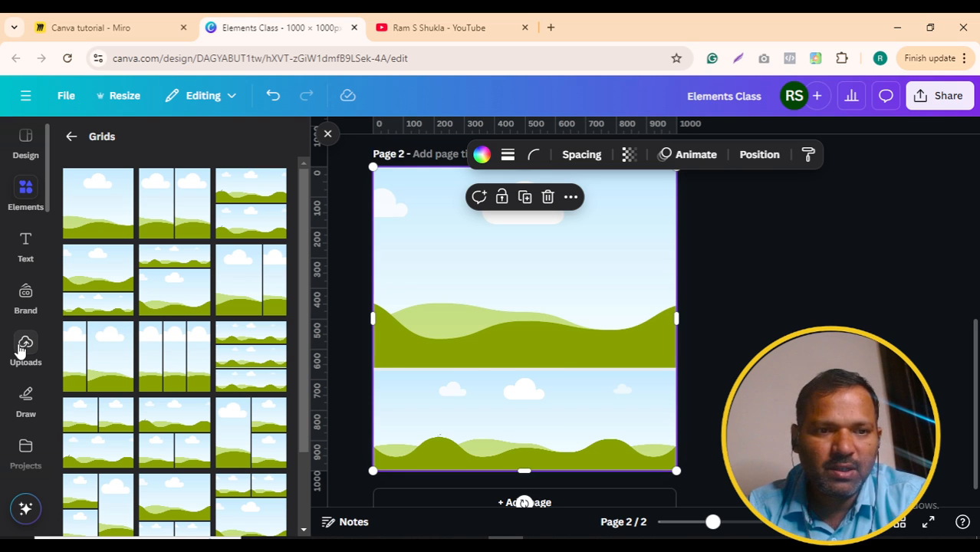
Step: Fill the grid's upper cell with the uploaded Blogging Full Course image and its lower cell with the "0 to 1 Million YouTube Full Course" image
{"action": "left_click", "coordinate": [21, 351]}
{"action": "scroll", "coordinate": [175, 385], "scroll_direction": "down", "scroll_amount": 3}
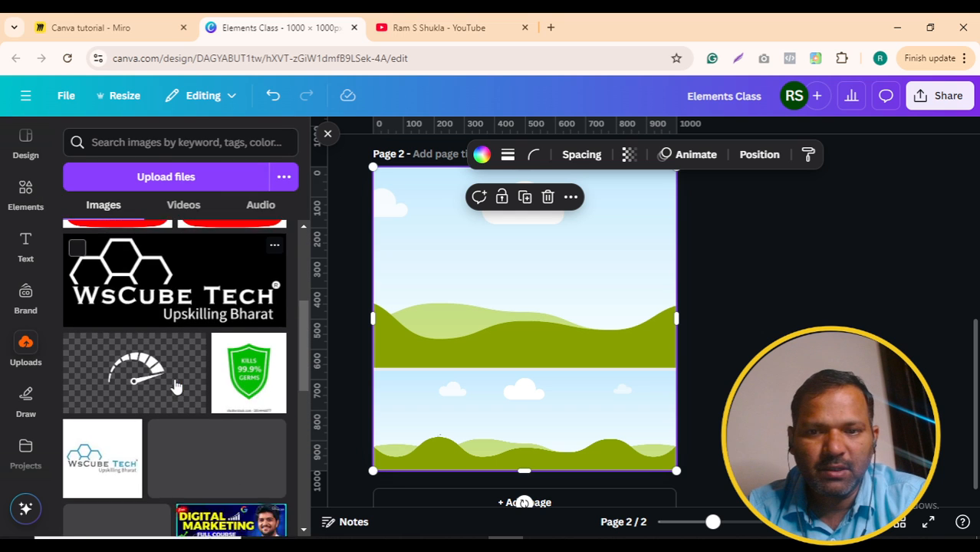
{"action": "scroll", "coordinate": [176, 386], "scroll_direction": "down", "scroll_amount": 5}
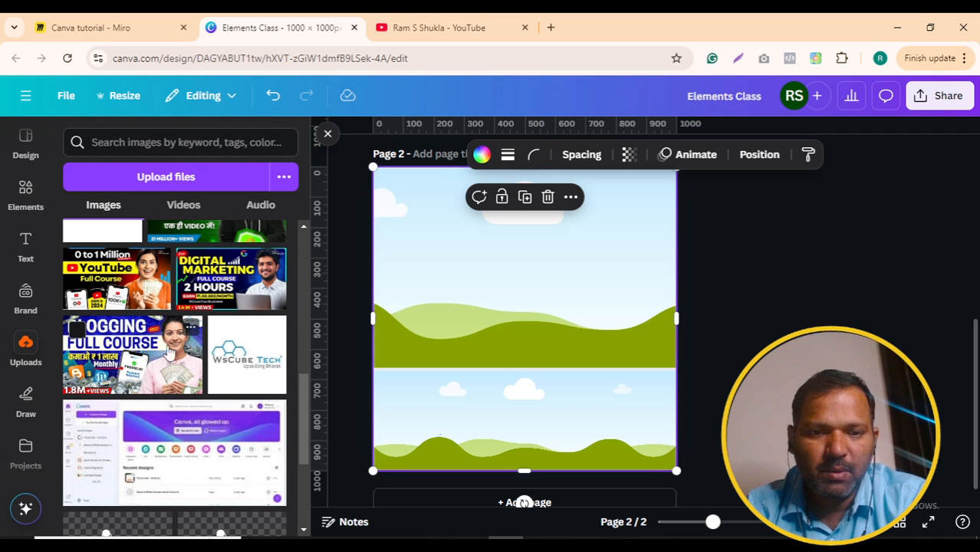
{"action": "left_click_drag", "start_coordinate": [168, 352], "coordinate": [461, 317]}
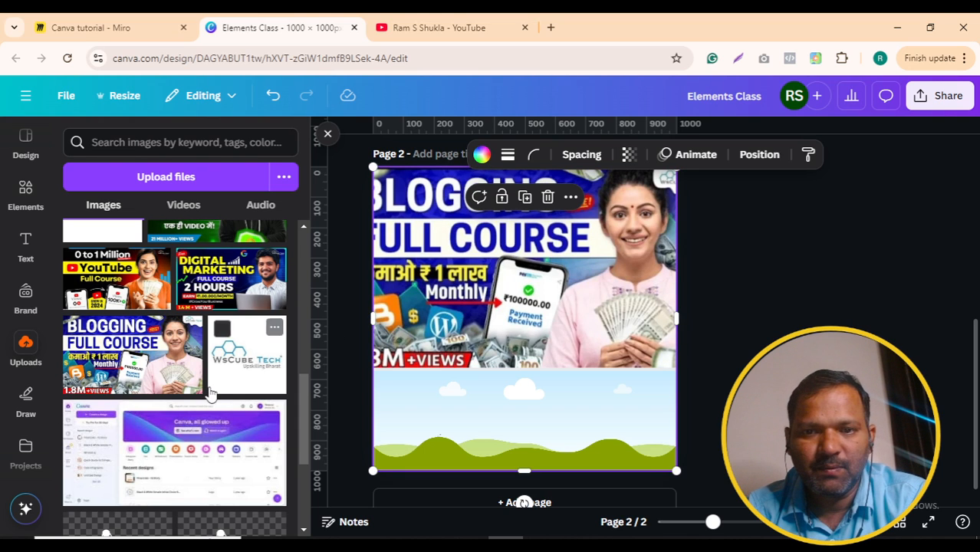
{"action": "left_click_drag", "start_coordinate": [121, 296], "coordinate": [422, 415]}
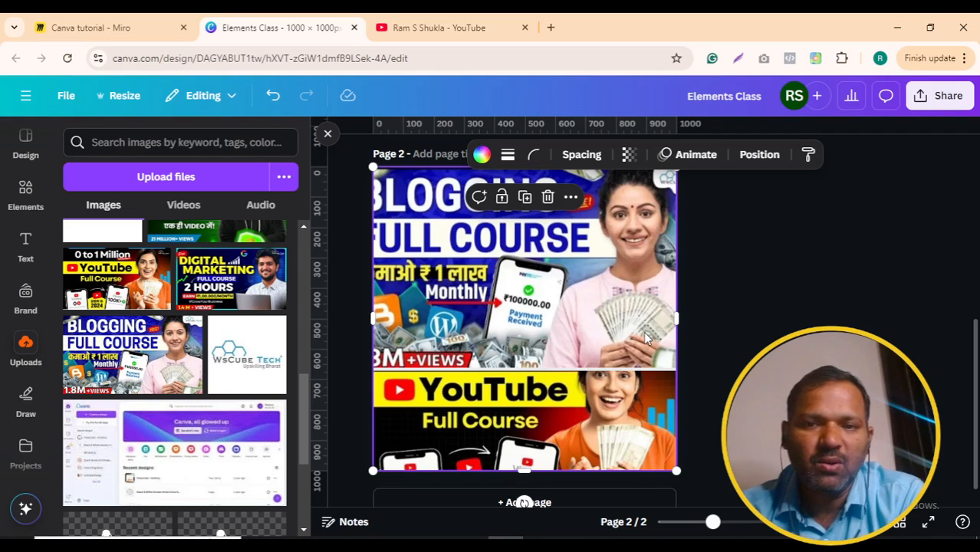
{"action": "left_click", "coordinate": [743, 332]}
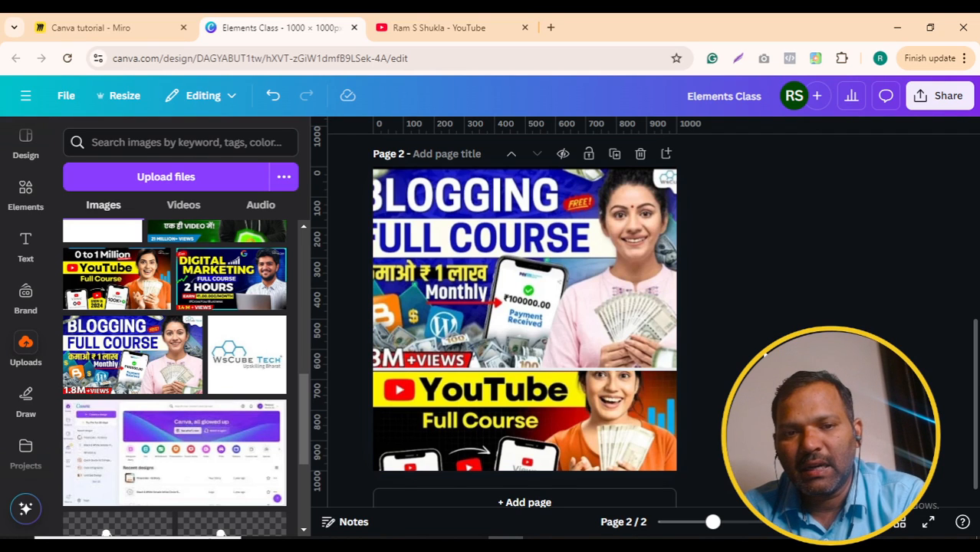
Step: Delete the Blogging course image from the upper cell and remove the whole grid from page 2
{"action": "left_click", "coordinate": [577, 311]}
{"action": "key", "text": "Delete"}
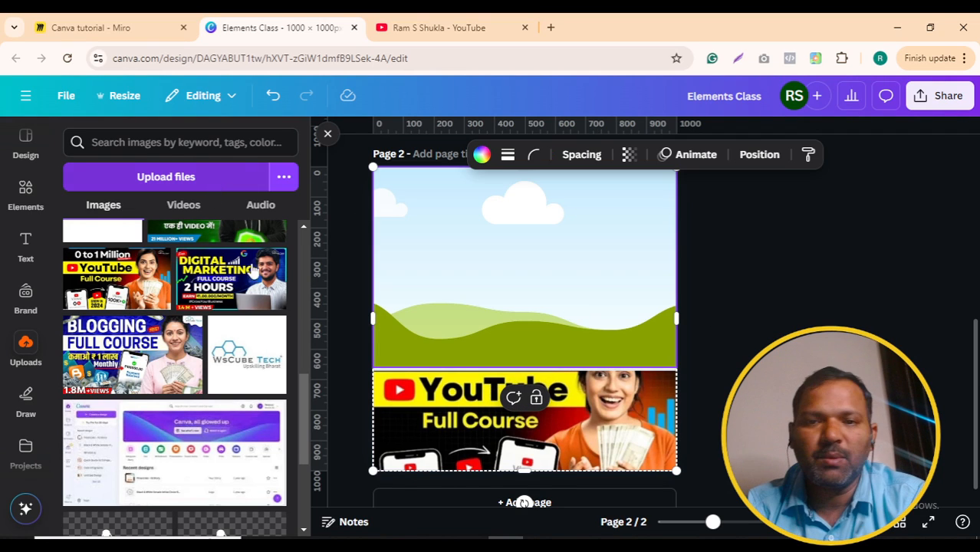
{"action": "key", "text": "Delete"}
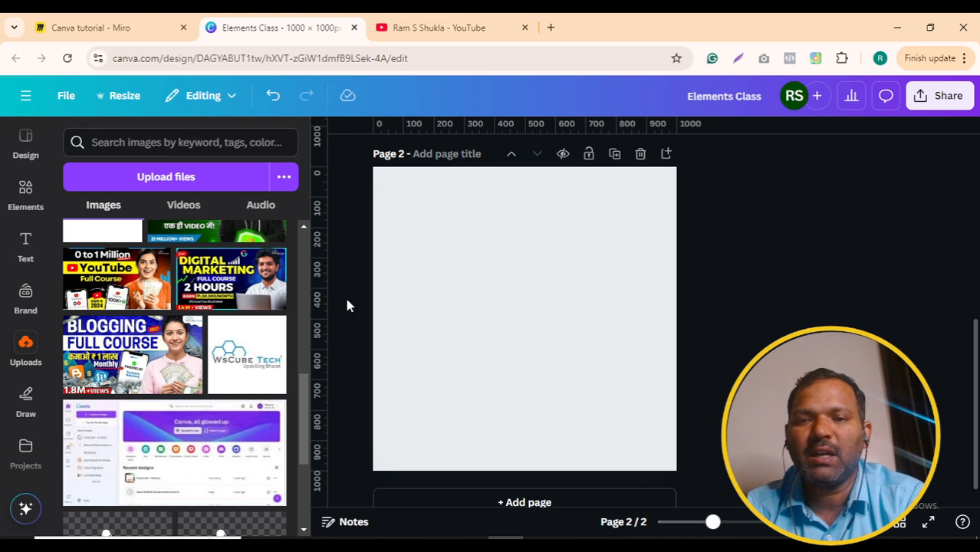
Step: Return to the Grids collection and examine the other available grid layouts
{"action": "left_click", "coordinate": [34, 209]}
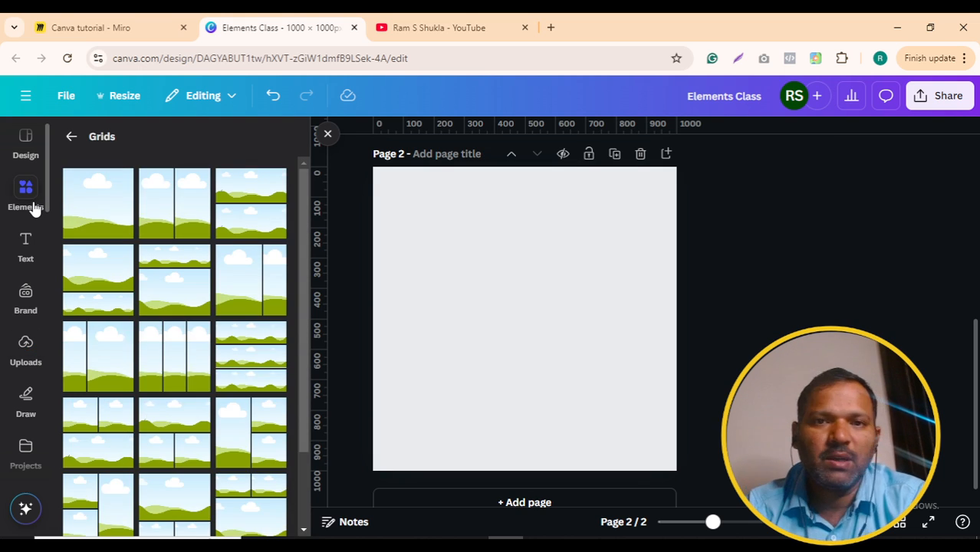
{"action": "scroll", "coordinate": [190, 341], "scroll_direction": "down", "scroll_amount": 3}
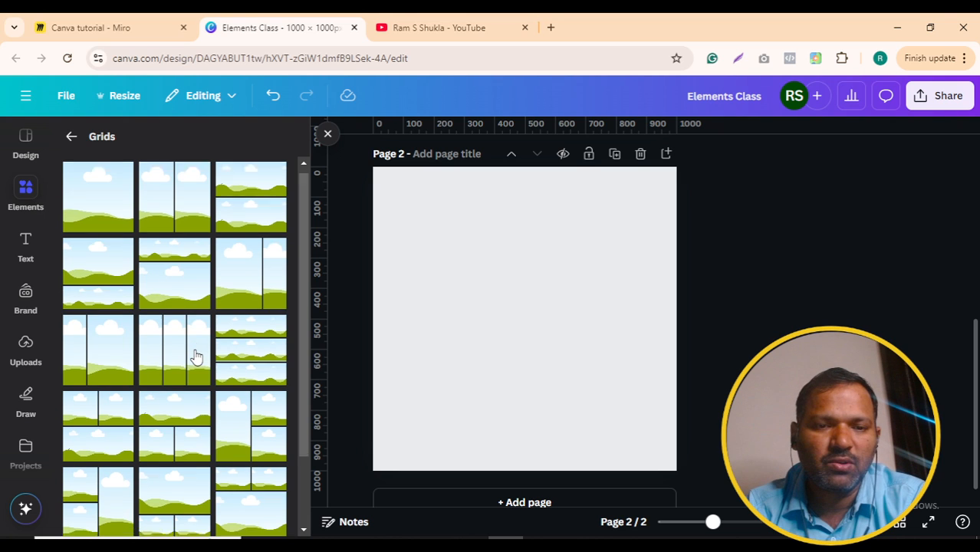
{"action": "scroll", "coordinate": [195, 356], "scroll_direction": "down", "scroll_amount": 3}
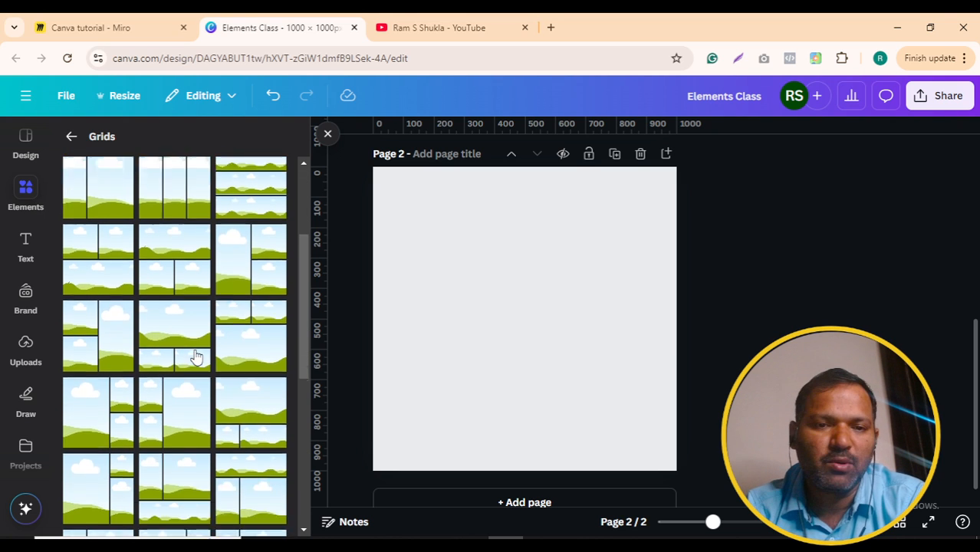
{"action": "scroll", "coordinate": [146, 338], "scroll_direction": "down", "scroll_amount": 8}
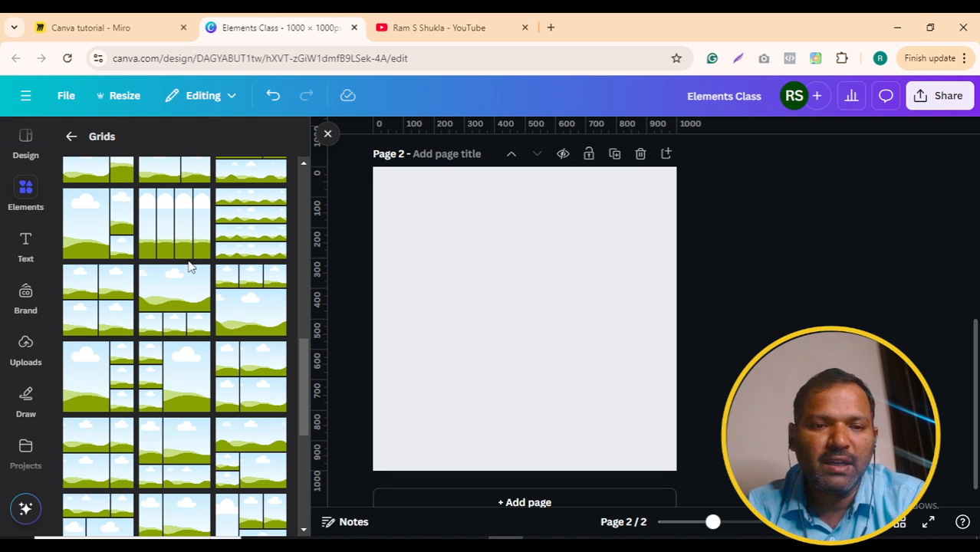
{"action": "scroll", "coordinate": [183, 307], "scroll_direction": "down", "scroll_amount": 5}
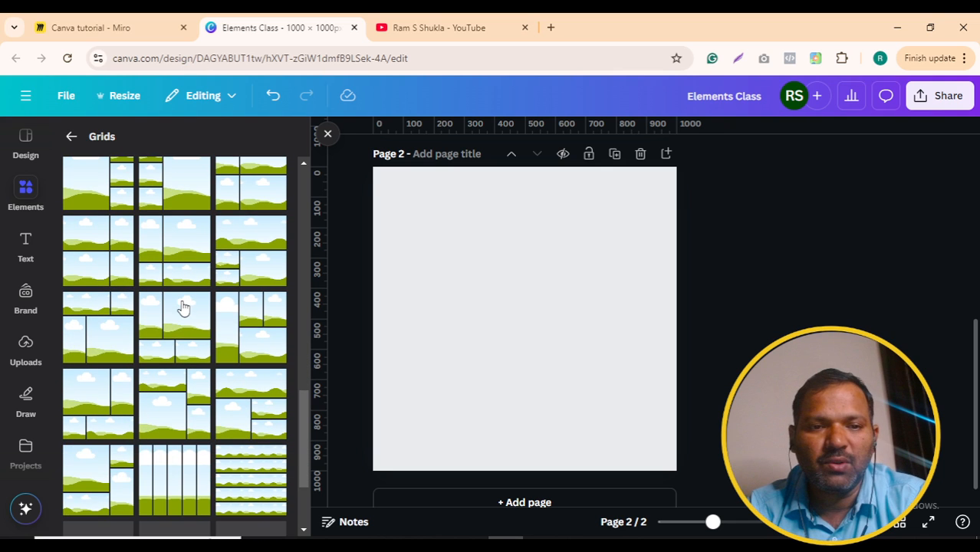
{"action": "scroll", "coordinate": [161, 418], "scroll_direction": "down", "scroll_amount": 3}
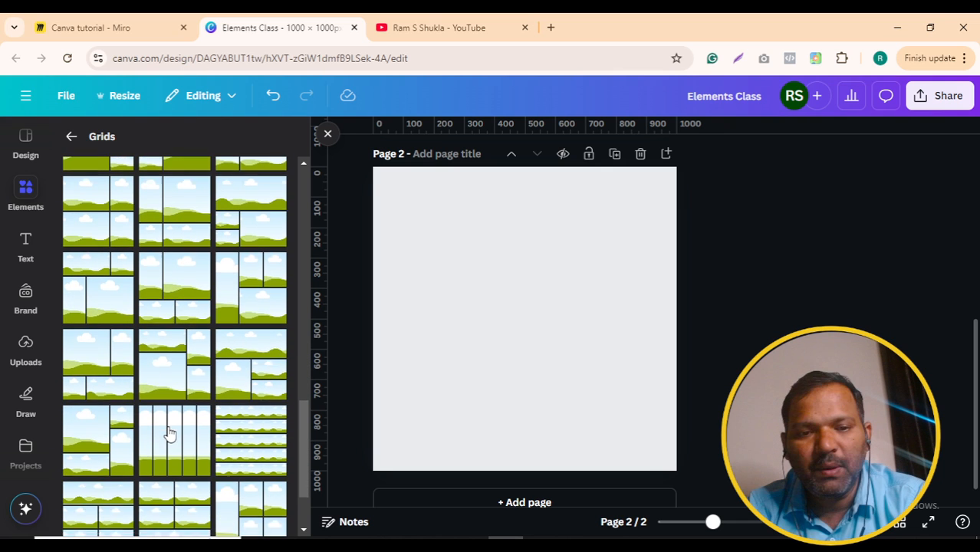
Step: Leave the Grids collection and open the full Mockups collection
{"action": "scroll", "coordinate": [154, 317], "scroll_direction": "down", "scroll_amount": 5}
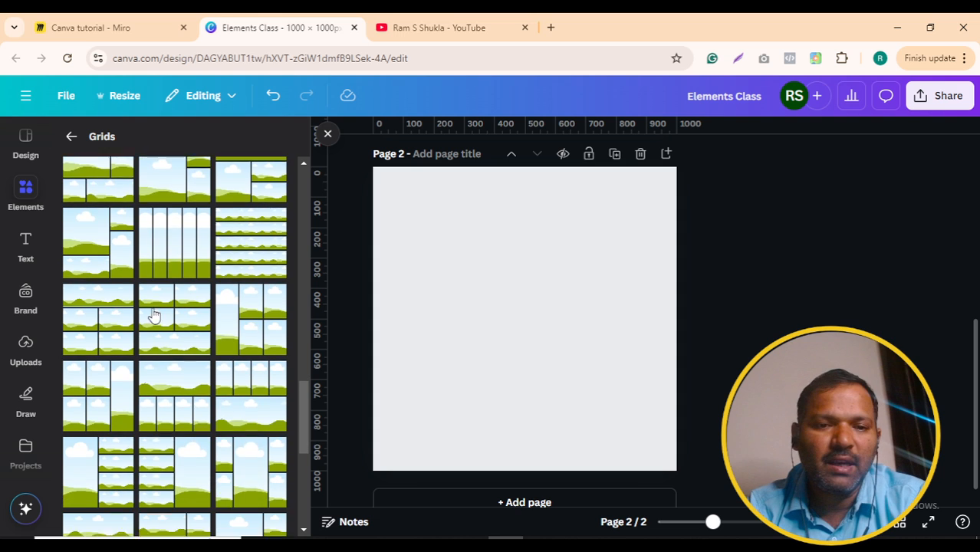
{"action": "scroll", "coordinate": [149, 317], "scroll_direction": "down", "scroll_amount": 3}
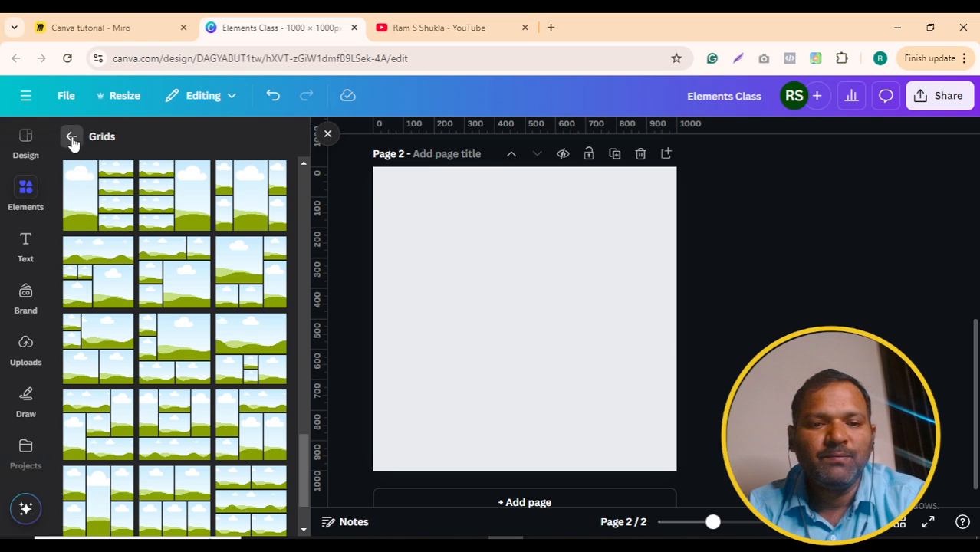
{"action": "left_click", "coordinate": [71, 137]}
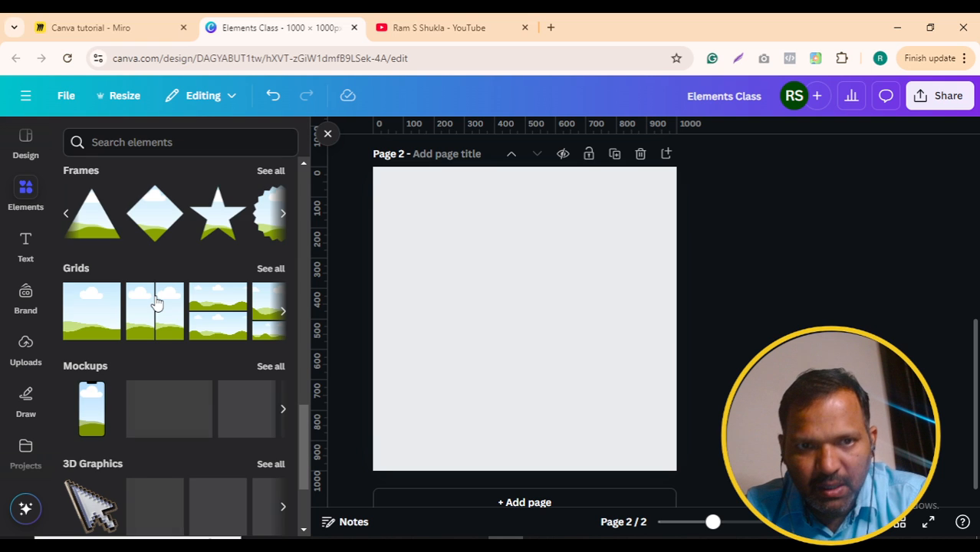
{"action": "scroll", "coordinate": [157, 303], "scroll_direction": "down", "scroll_amount": 2}
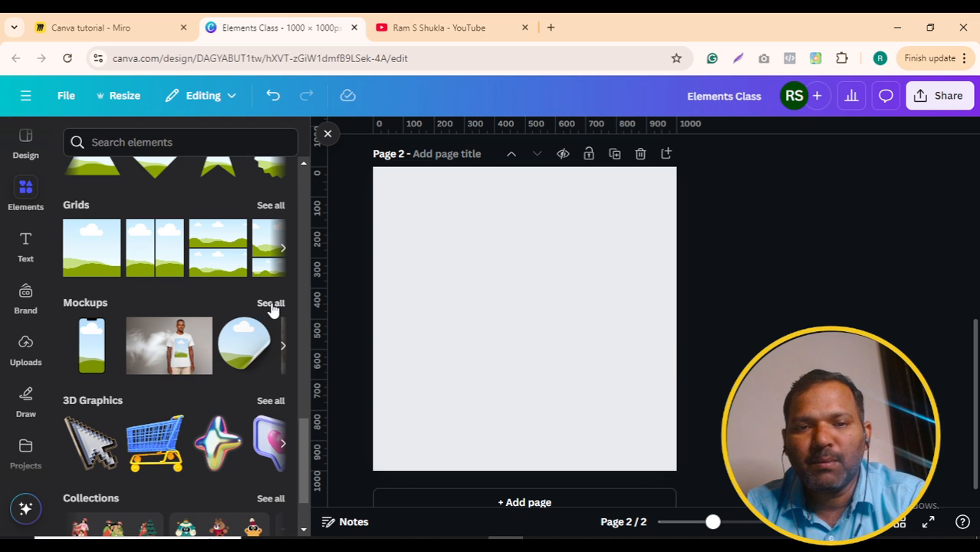
{"action": "left_click", "coordinate": [271, 303]}
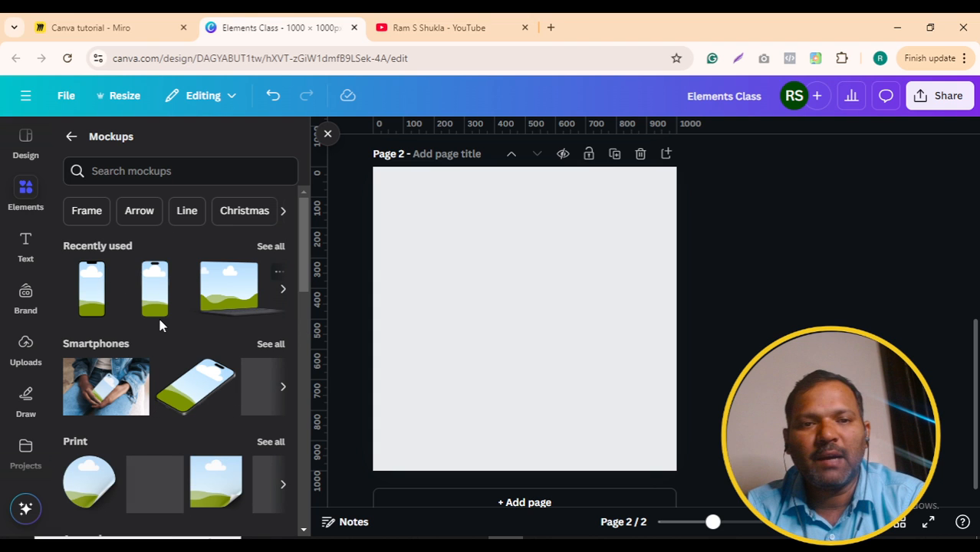
Step: Add the plain white T-shirt mockup to page 2 and delete it from the page
{"action": "scroll", "coordinate": [147, 340], "scroll_direction": "down", "scroll_amount": 3}
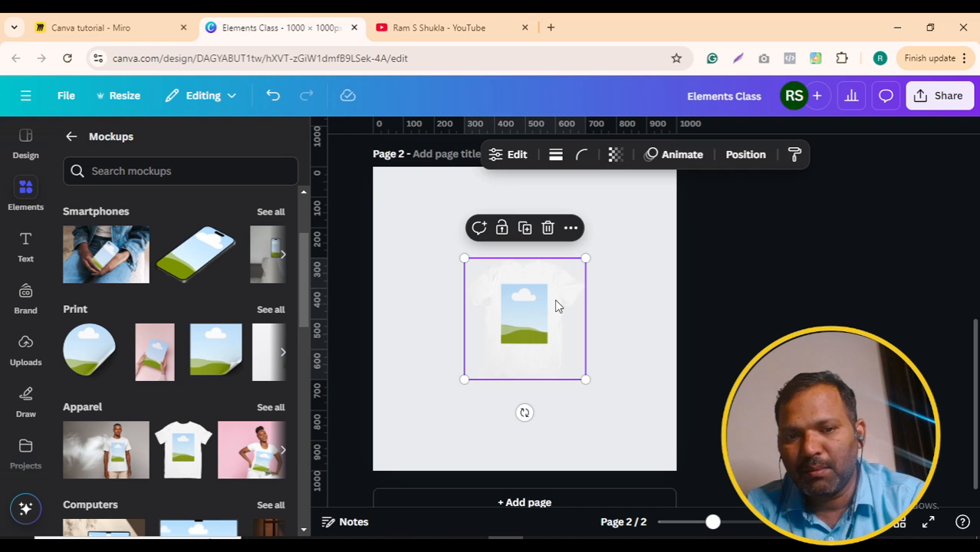
{"action": "key", "text": "Delete"}
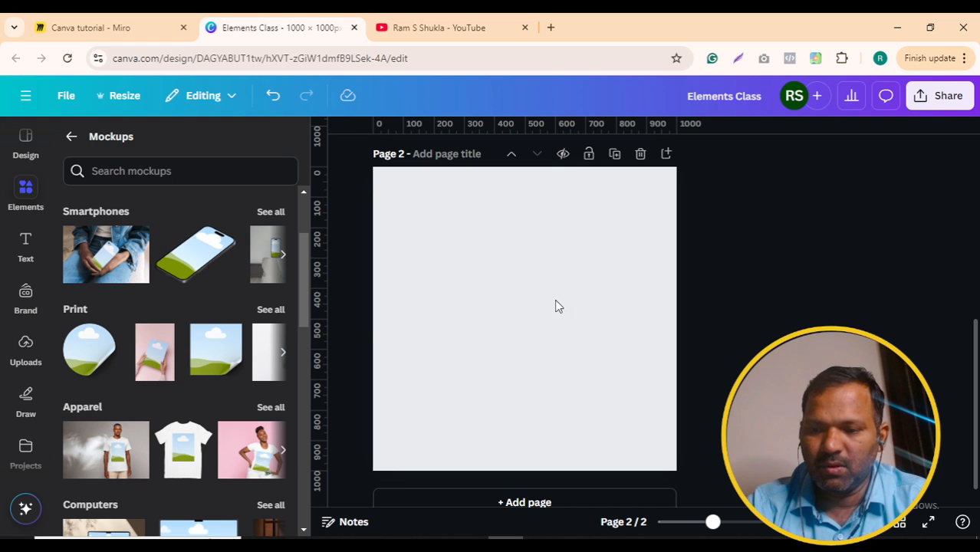
Step: Open the full Apparel mockups collection and add the mockup of the man in a white T-shirt by the graffiti wall to page 2
{"action": "left_click", "coordinate": [271, 408]}
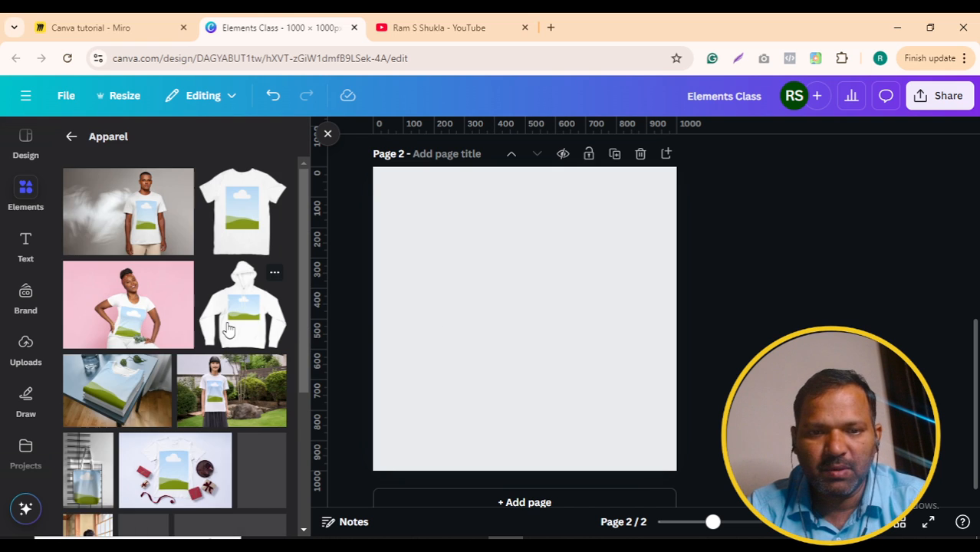
{"action": "scroll", "coordinate": [229, 330], "scroll_direction": "down", "scroll_amount": 10}
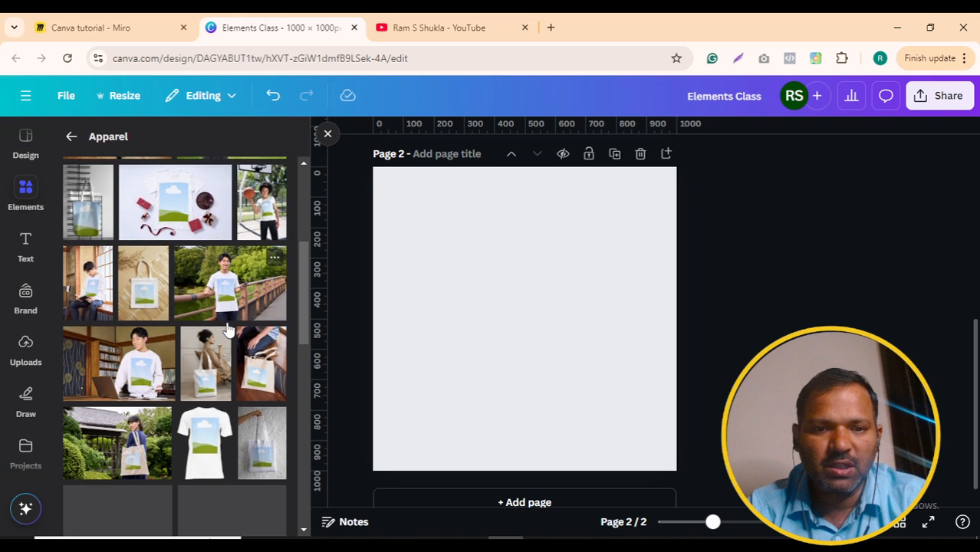
{"action": "scroll", "coordinate": [228, 330], "scroll_direction": "down", "scroll_amount": 3}
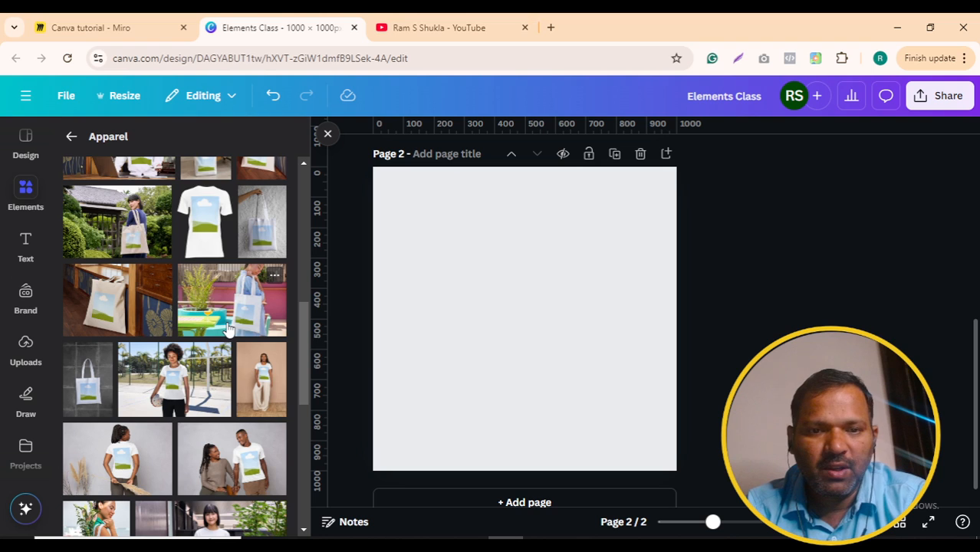
{"action": "scroll", "coordinate": [229, 329], "scroll_direction": "down", "scroll_amount": 4}
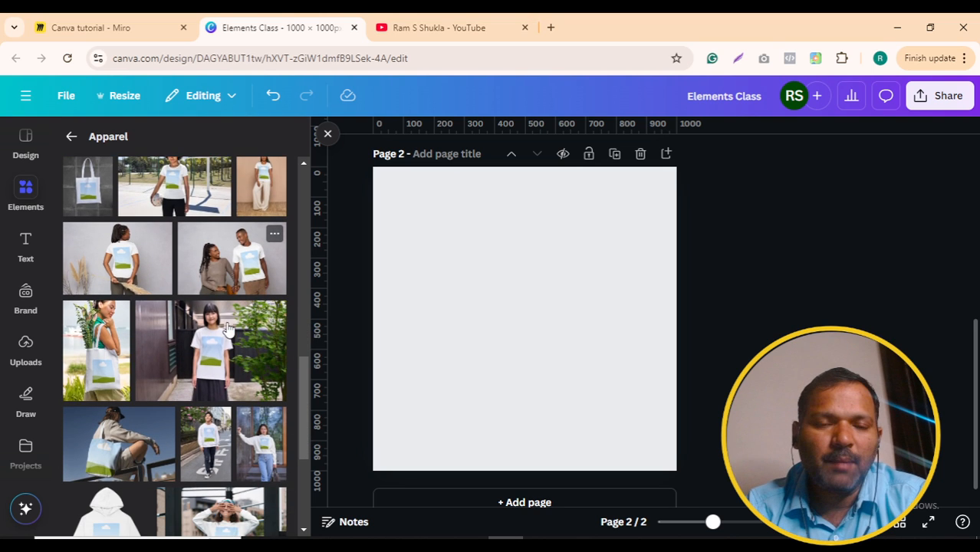
{"action": "scroll", "coordinate": [163, 354], "scroll_direction": "down", "scroll_amount": 5}
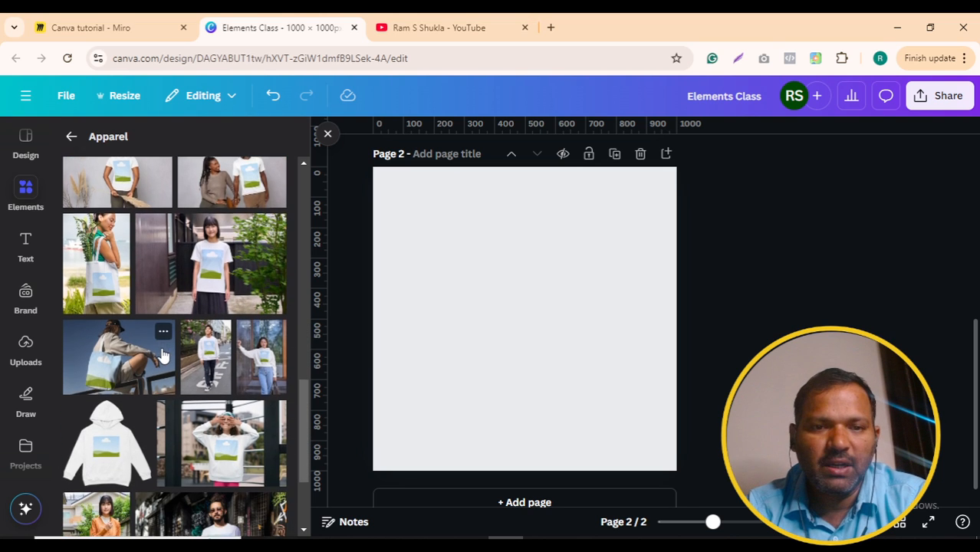
{"action": "scroll", "coordinate": [162, 354], "scroll_direction": "down", "scroll_amount": 3}
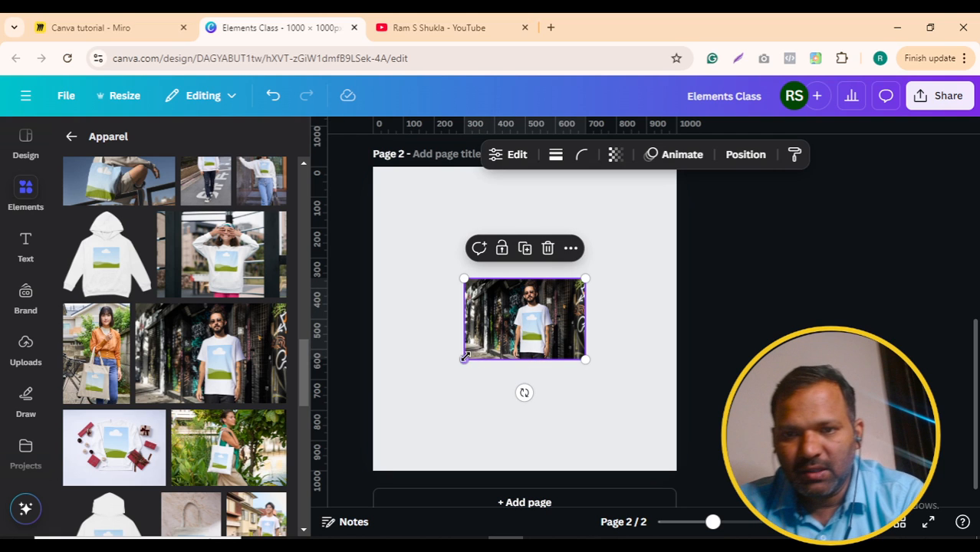
Step: Enlarge the T-shirt mockup to cover all of page 2 and reposition it so the man stands near the centre
{"action": "left_click_drag", "start_coordinate": [465, 357], "coordinate": [401, 509]}
{"action": "left_click_drag", "start_coordinate": [459, 362], "coordinate": [329, 479]}
{"action": "left_click_drag", "start_coordinate": [579, 319], "coordinate": [616, 250]}
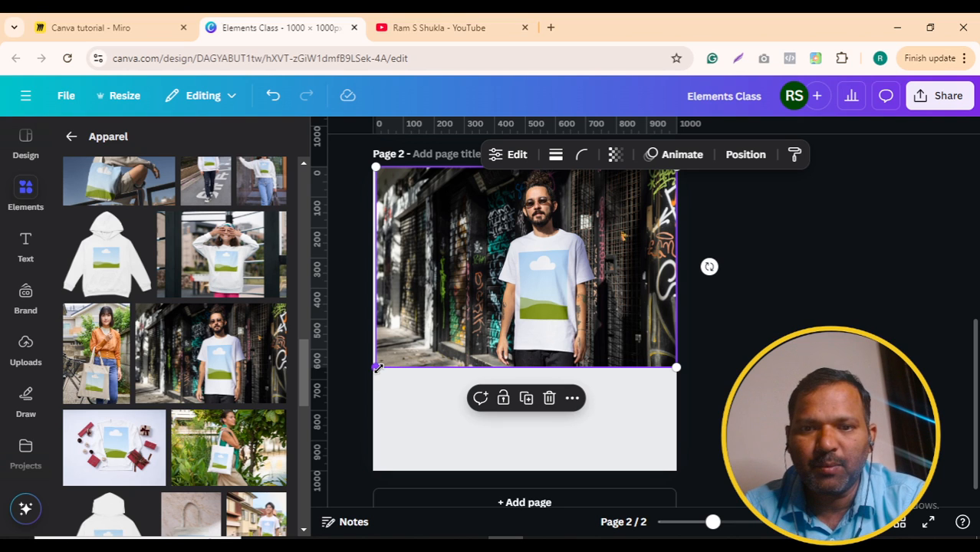
{"action": "left_click_drag", "start_coordinate": [378, 368], "coordinate": [309, 520]}
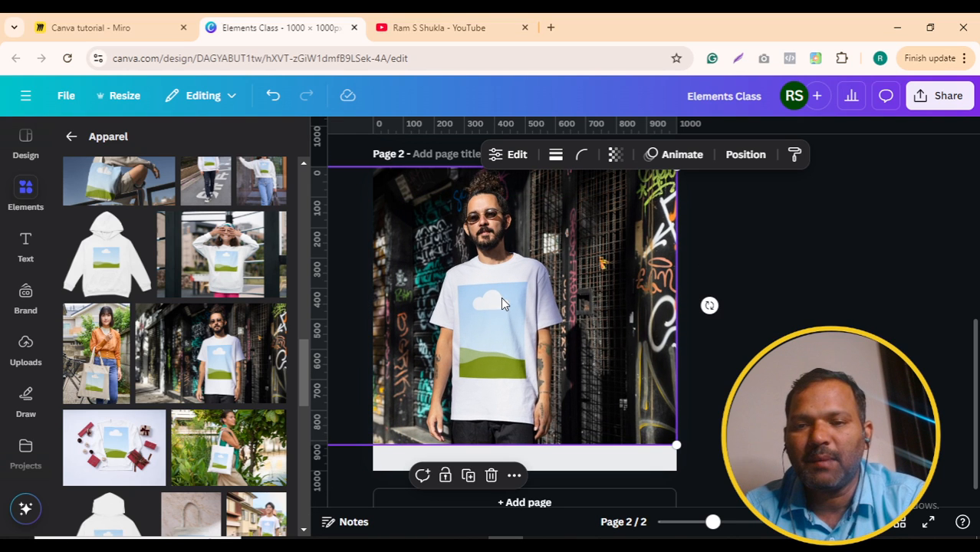
{"action": "left_click_drag", "start_coordinate": [501, 297], "coordinate": [526, 296]}
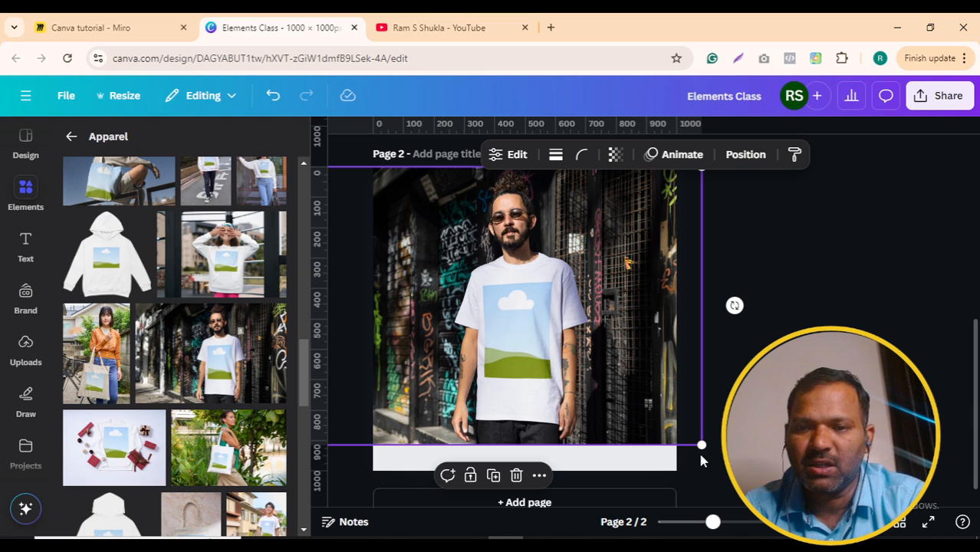
{"action": "left_click_drag", "start_coordinate": [702, 444], "coordinate": [751, 477]}
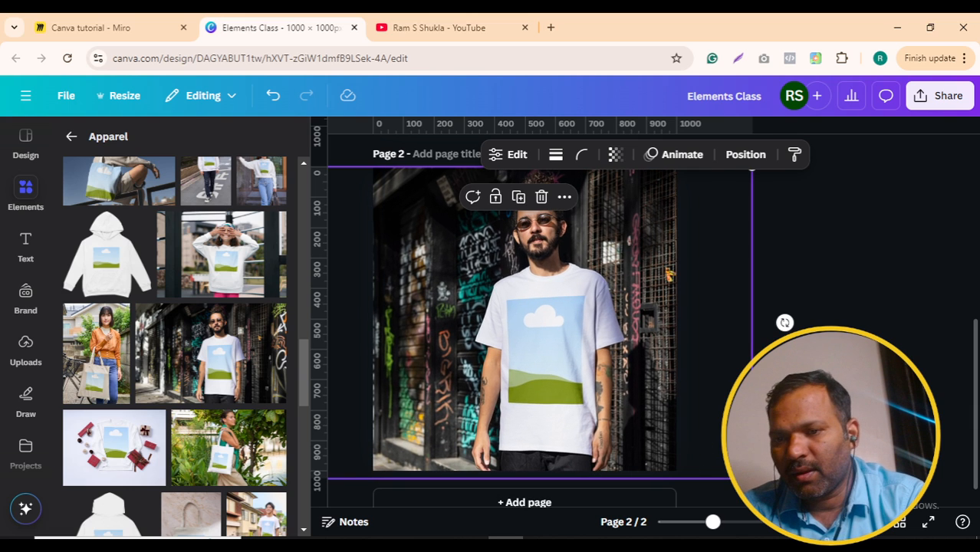
{"action": "left_click_drag", "start_coordinate": [513, 379], "coordinate": [474, 373]}
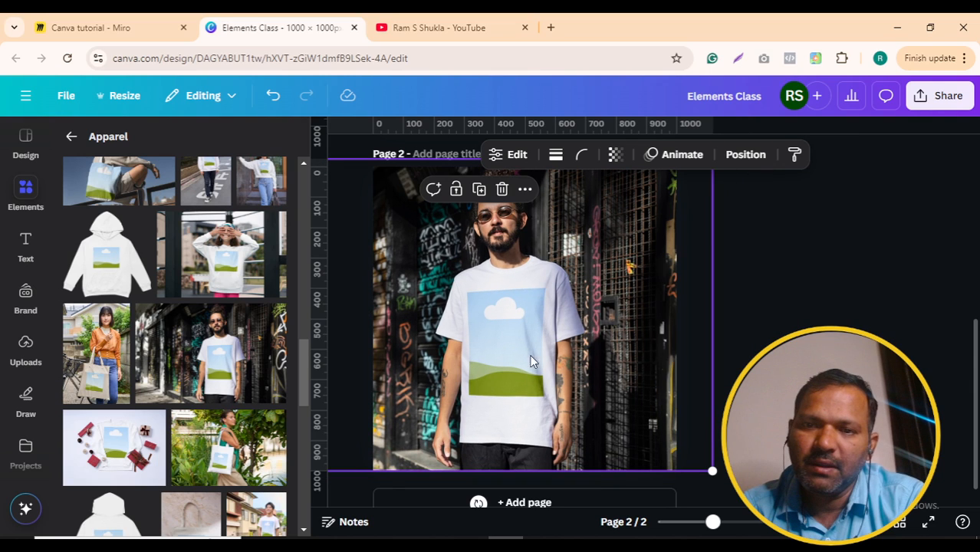
Step: Place the uploaded YouTube logo on the mockup's T-shirt, make it smaller and higher in the print area, and apply the changes
{"action": "left_click", "coordinate": [27, 349]}
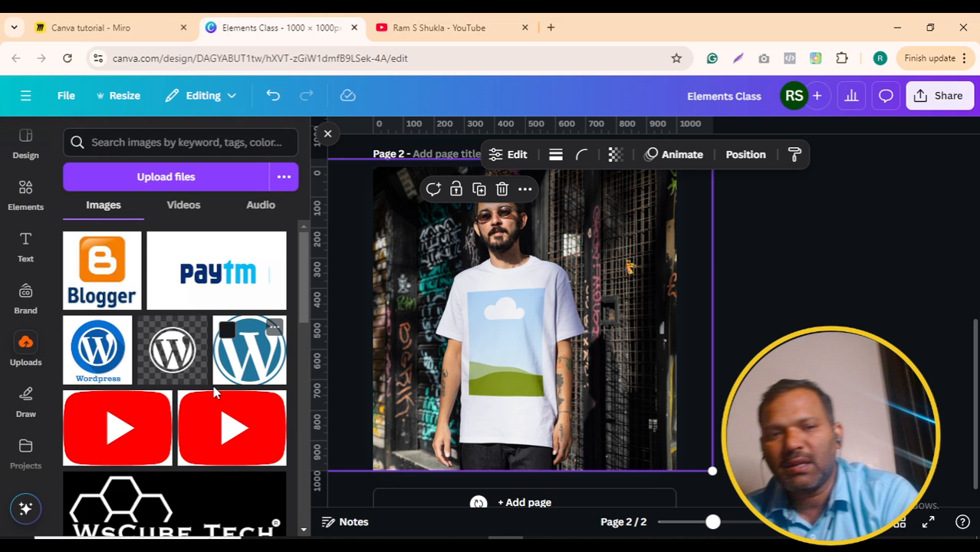
{"action": "left_click_drag", "start_coordinate": [204, 414], "coordinate": [507, 371]}
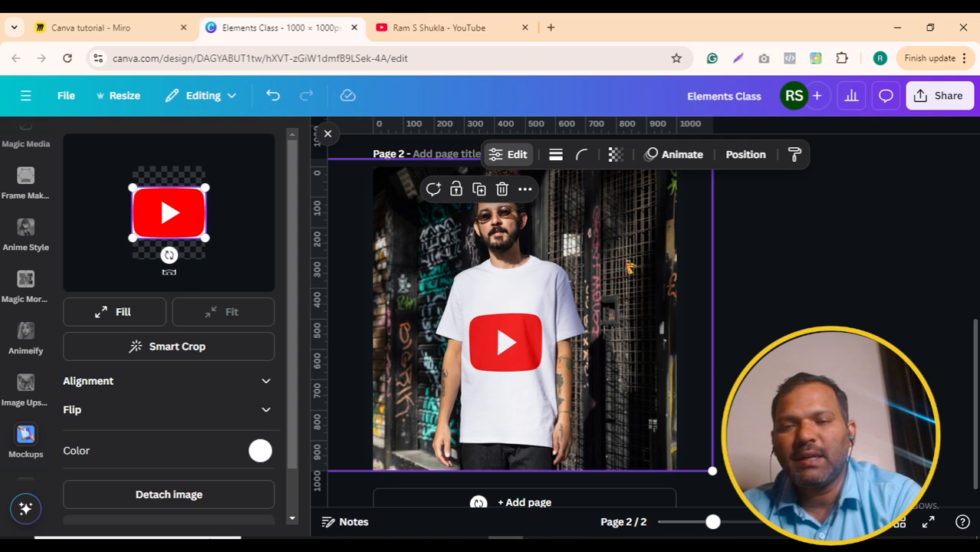
{"action": "mouse_move", "coordinate": [173, 215]}
{"action": "left_mouse_down"}
{"action": "mouse_move", "coordinate": [179, 190]}
{"action": "mouse_move", "coordinate": [171, 196]}
{"action": "left_mouse_up"}
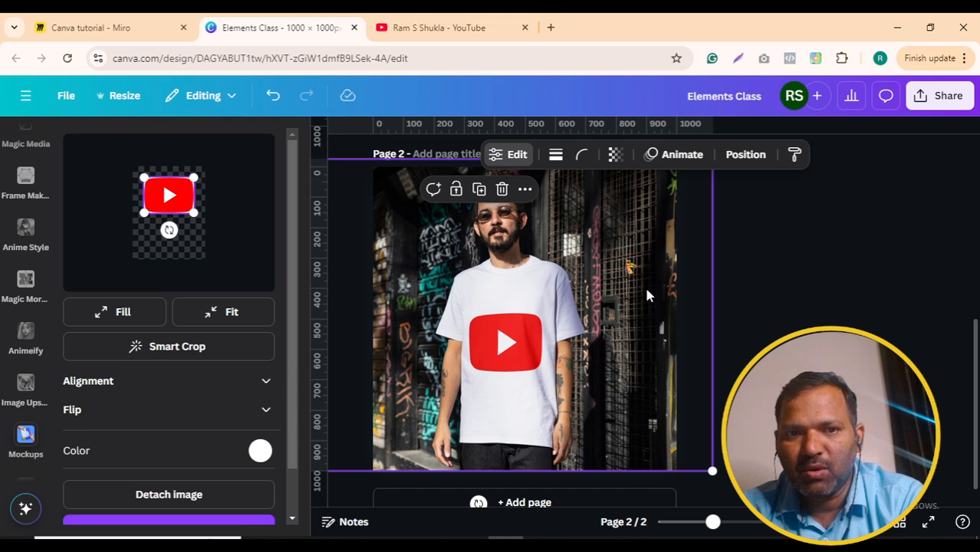
{"action": "scroll", "coordinate": [146, 381], "scroll_direction": "down", "scroll_amount": 2}
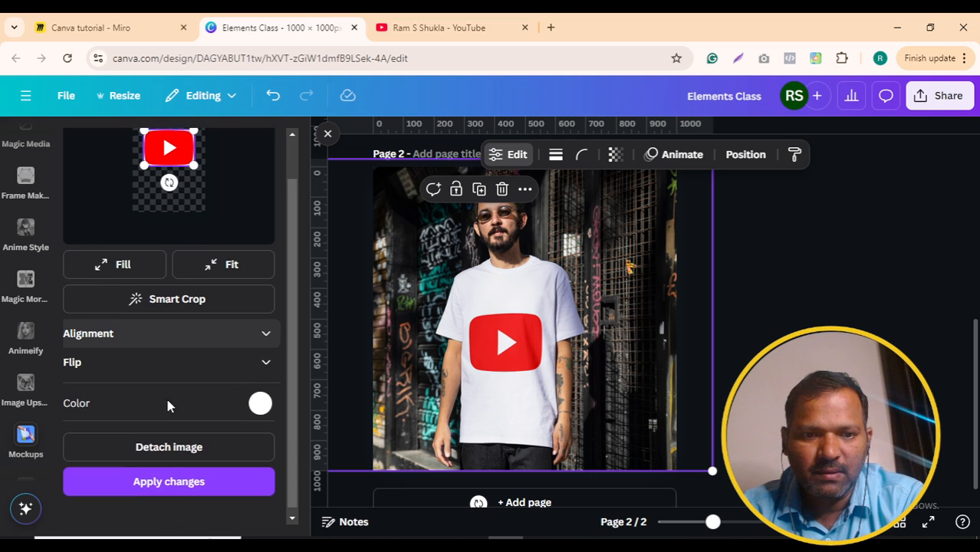
{"action": "left_click", "coordinate": [195, 476]}
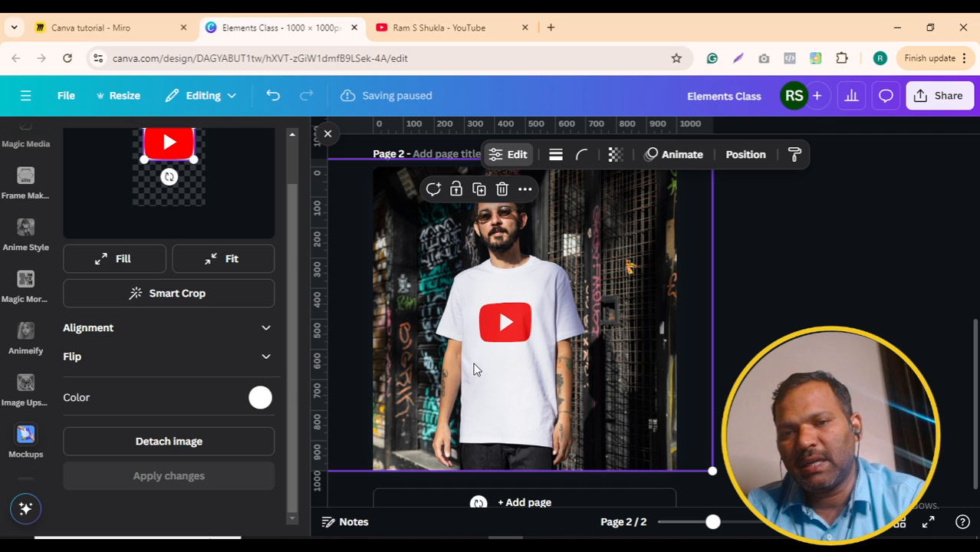
{"action": "left_click", "coordinate": [802, 326]}
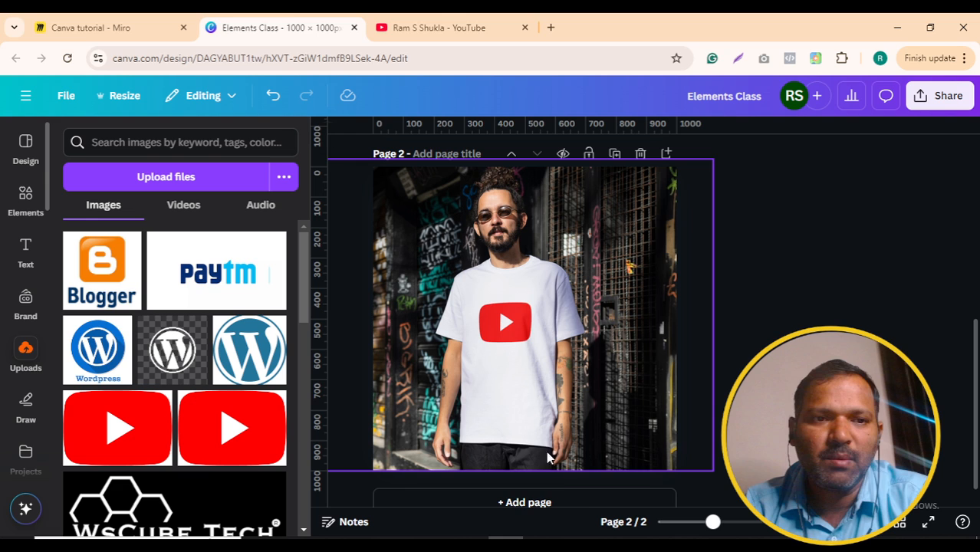
Step: Add a blank third page to the design and look through the remaining Apparel mockups
{"action": "left_click", "coordinate": [588, 503]}
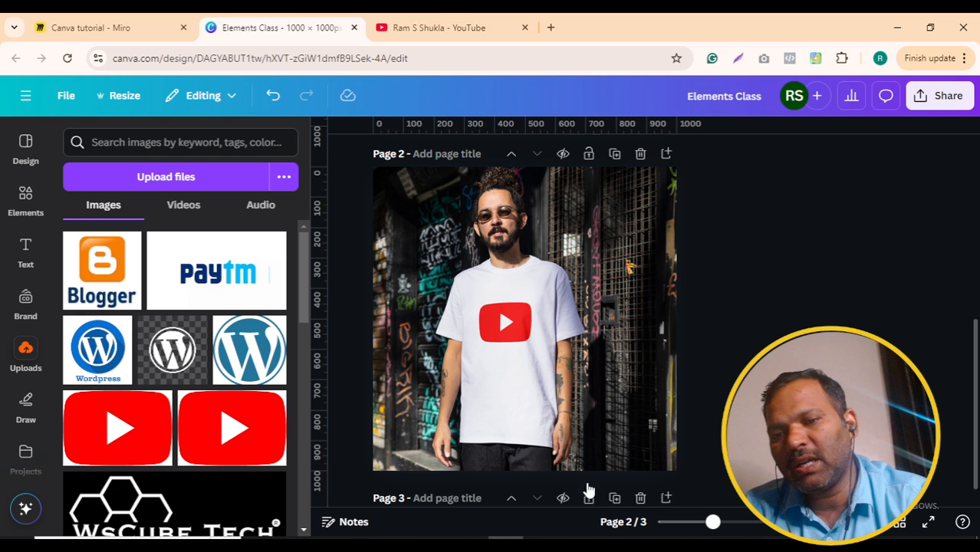
{"action": "left_click", "coordinate": [23, 220]}
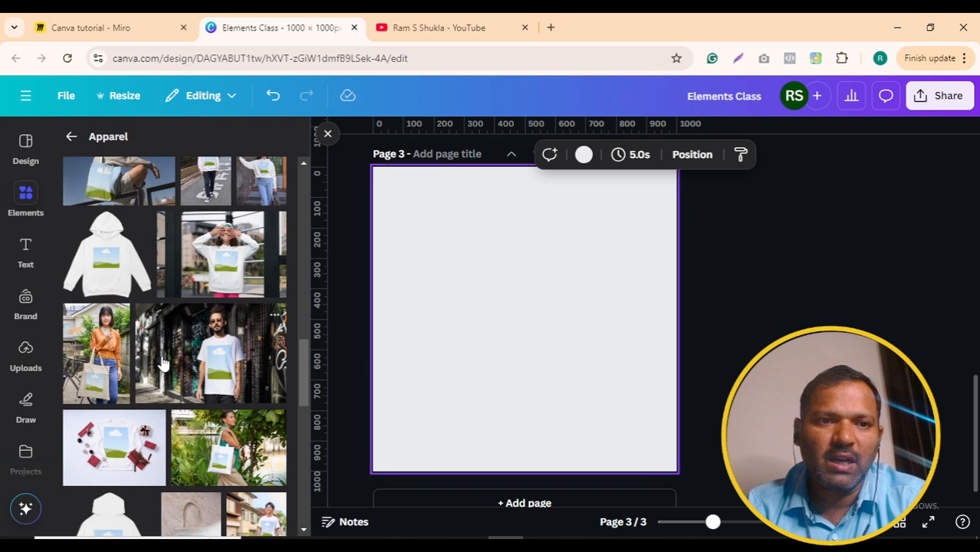
{"action": "scroll", "coordinate": [161, 362], "scroll_direction": "down", "scroll_amount": 10}
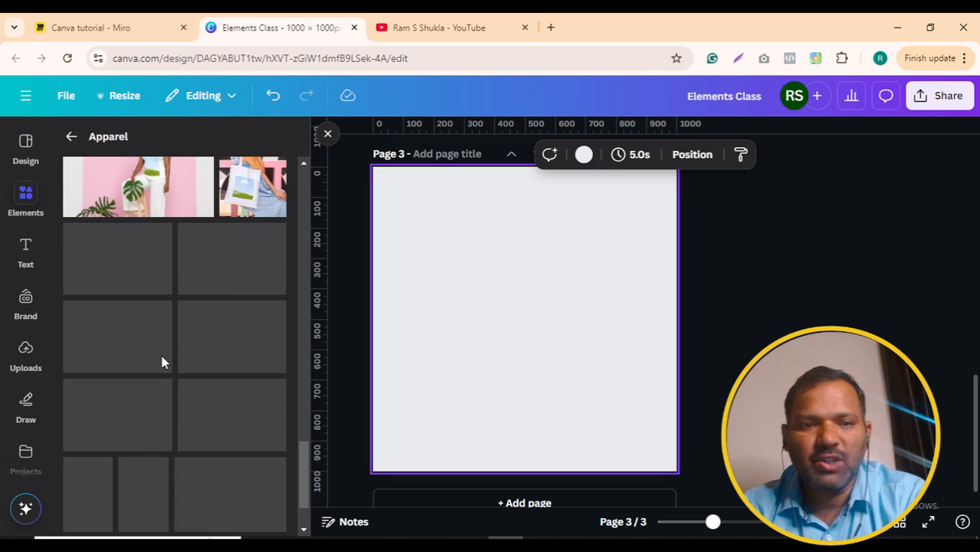
{"action": "scroll", "coordinate": [157, 345], "scroll_direction": "down", "scroll_amount": 1}
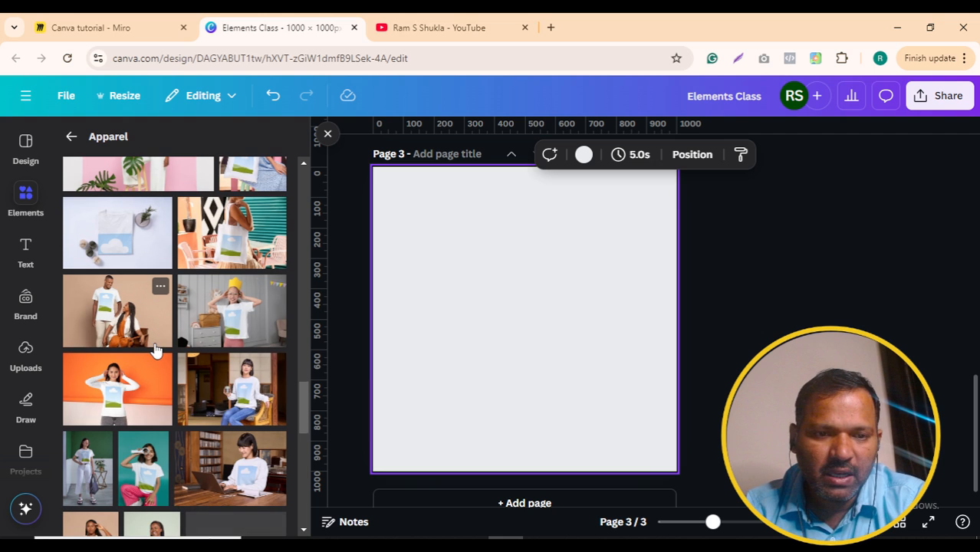
{"action": "scroll", "coordinate": [215, 347], "scroll_direction": "down", "scroll_amount": 5}
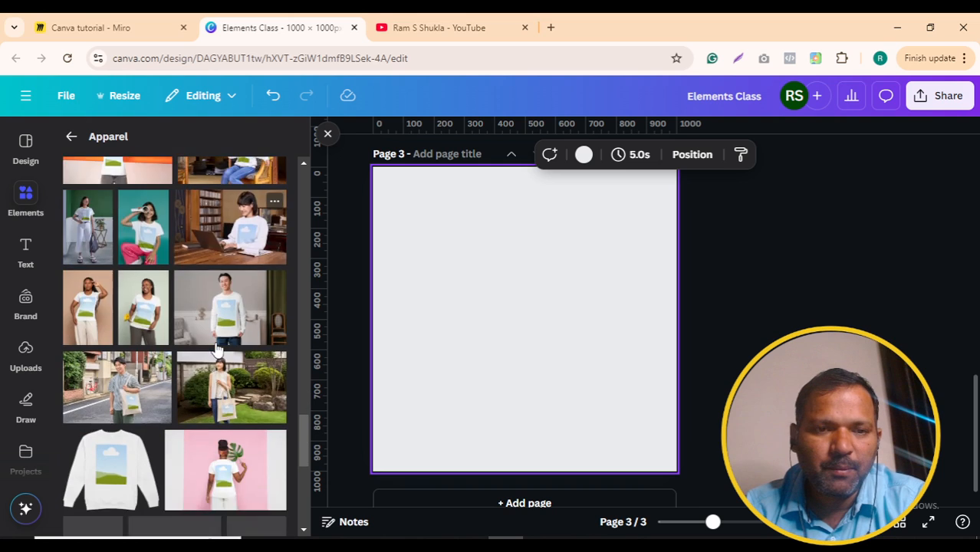
{"action": "scroll", "coordinate": [216, 348], "scroll_direction": "down", "scroll_amount": 1}
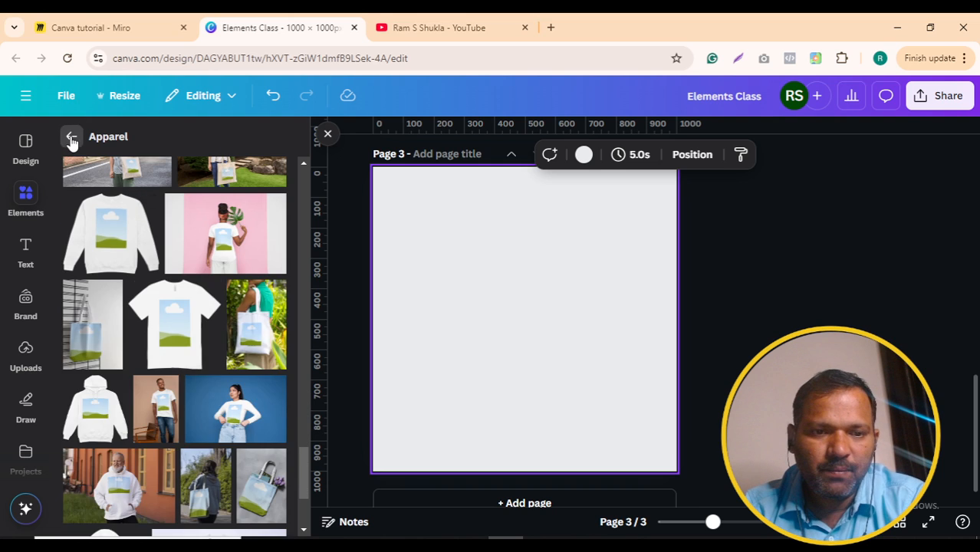
Step: Return to the Mockups collection and examine its other categories, from Computers and Frames to Packaging, Outdoor and Graphics
{"action": "left_click", "coordinate": [71, 138]}
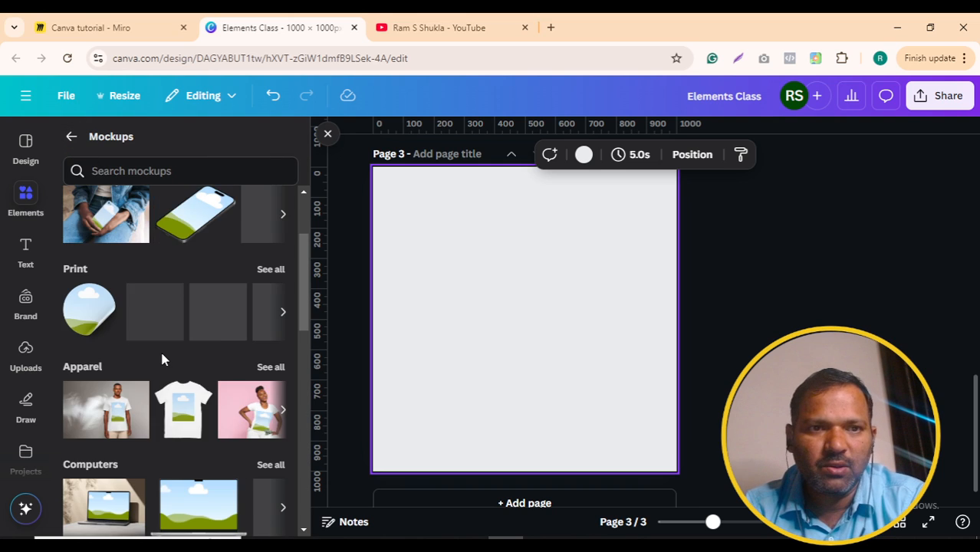
{"action": "scroll", "coordinate": [162, 355], "scroll_direction": "down", "scroll_amount": 2}
{"action": "scroll", "coordinate": [162, 359], "scroll_direction": "down", "scroll_amount": 3}
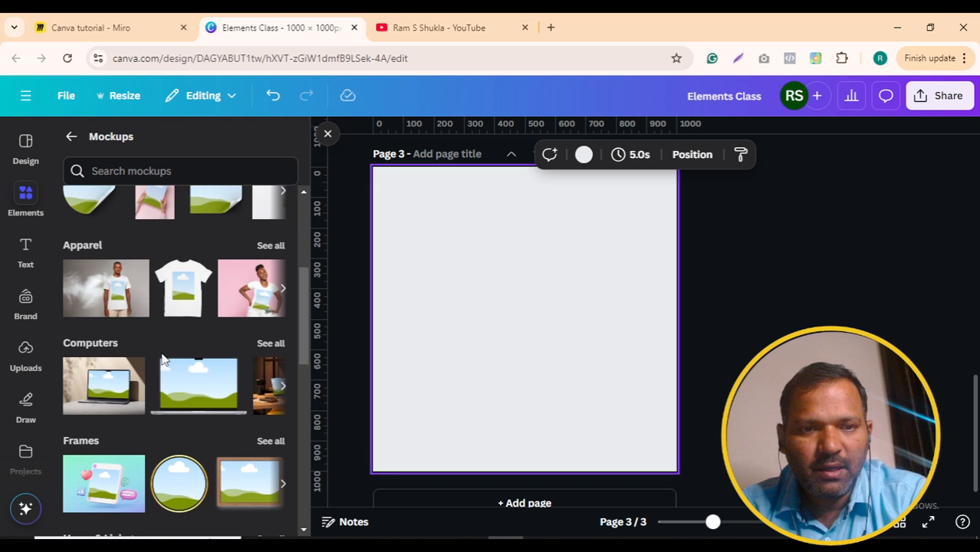
{"action": "scroll", "coordinate": [162, 358], "scroll_direction": "down", "scroll_amount": 2}
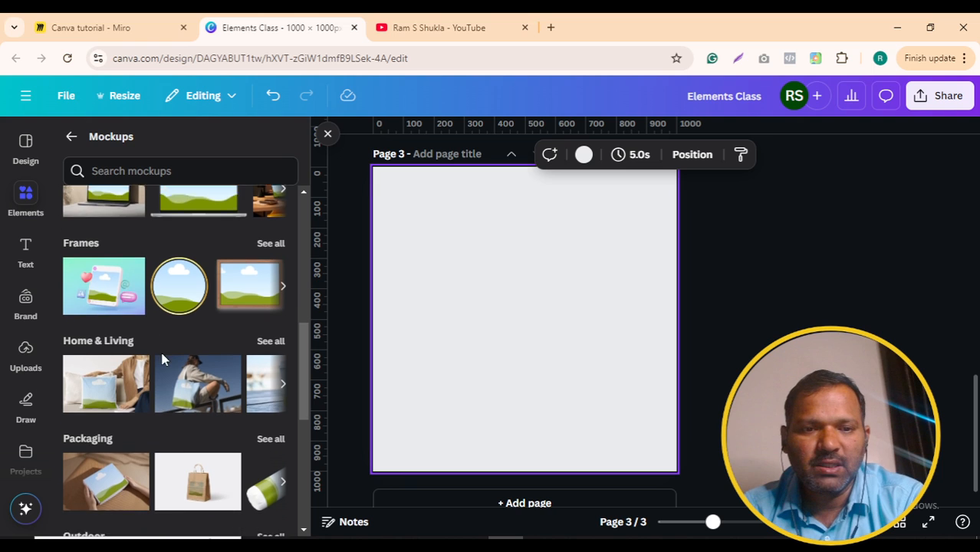
{"action": "scroll", "coordinate": [214, 361], "scroll_direction": "down", "scroll_amount": 1}
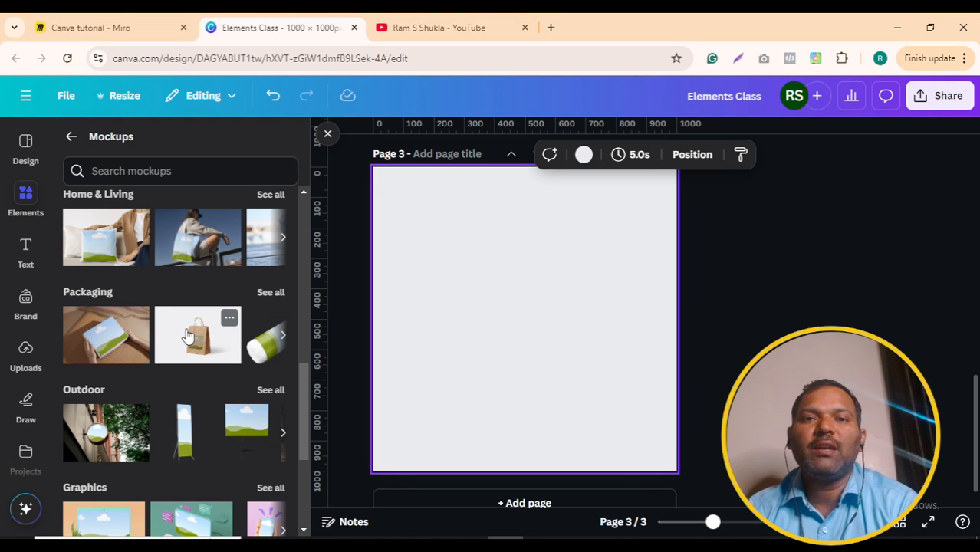
{"action": "scroll", "coordinate": [192, 337], "scroll_direction": "down", "scroll_amount": 2}
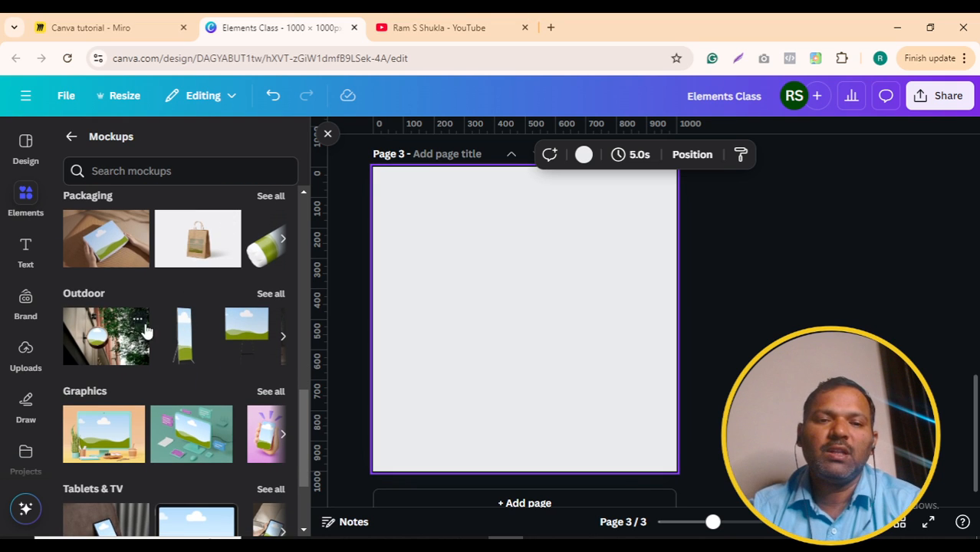
Step: Look through the last mockup categories, go back to the main Elements collection and review its sections, including the "Time of My Life" audio track
{"action": "scroll", "coordinate": [221, 347], "scroll_direction": "down", "scroll_amount": 3}
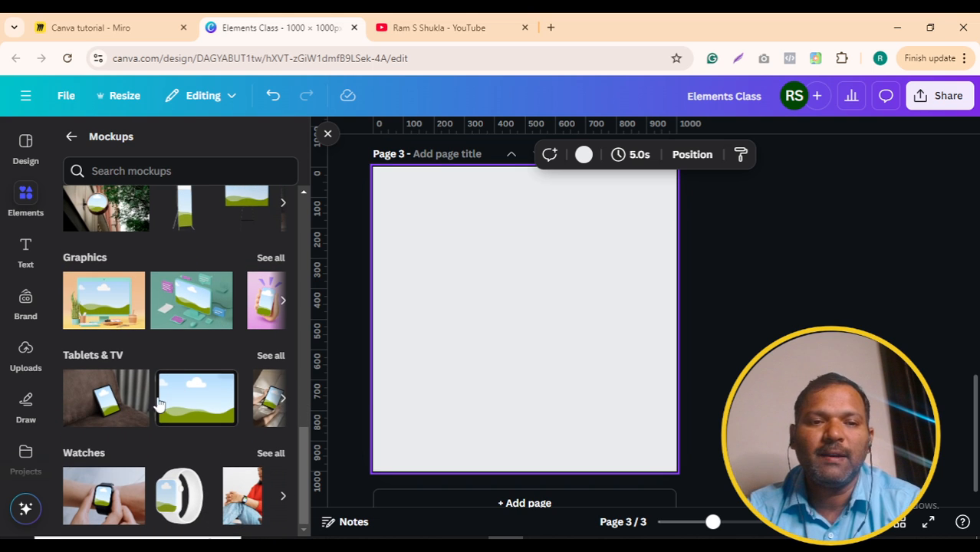
{"action": "left_click", "coordinate": [73, 136]}
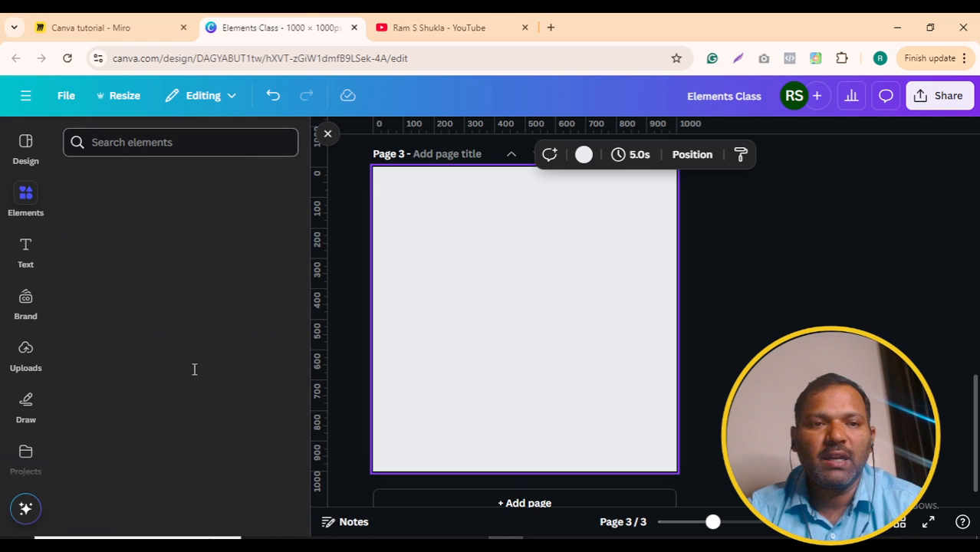
{"action": "scroll", "coordinate": [194, 376], "scroll_direction": "down", "scroll_amount": 1}
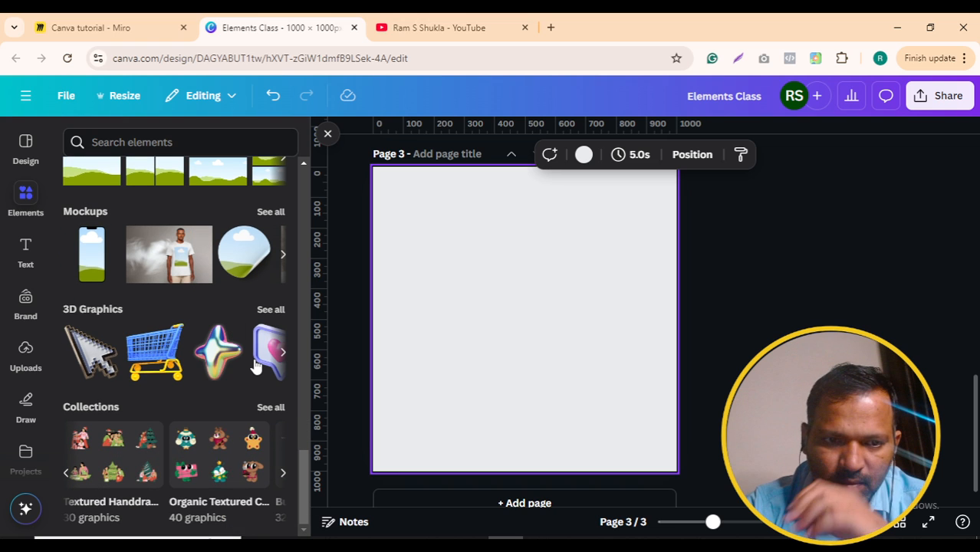
{"action": "scroll", "coordinate": [255, 367], "scroll_direction": "up", "scroll_amount": 5}
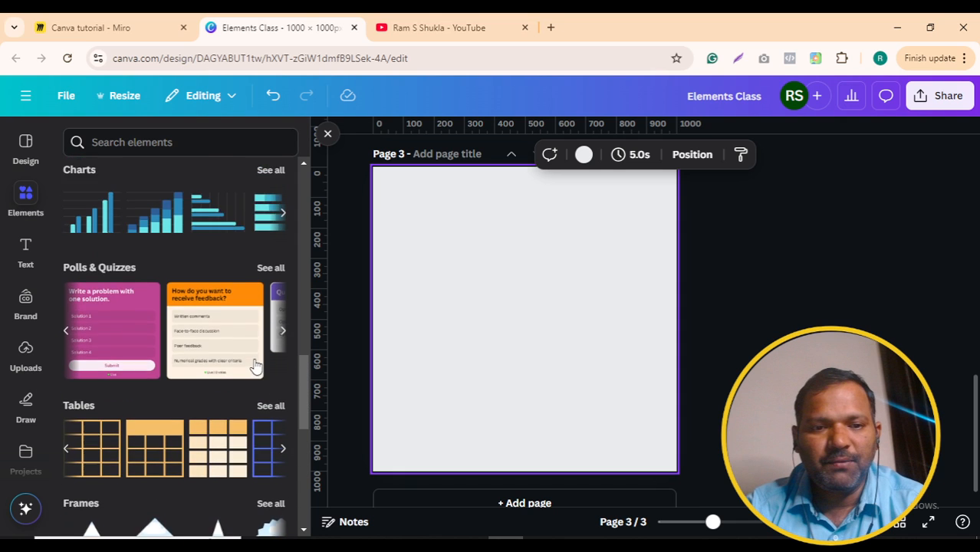
{"action": "scroll", "coordinate": [255, 367], "scroll_direction": "up", "scroll_amount": 10}
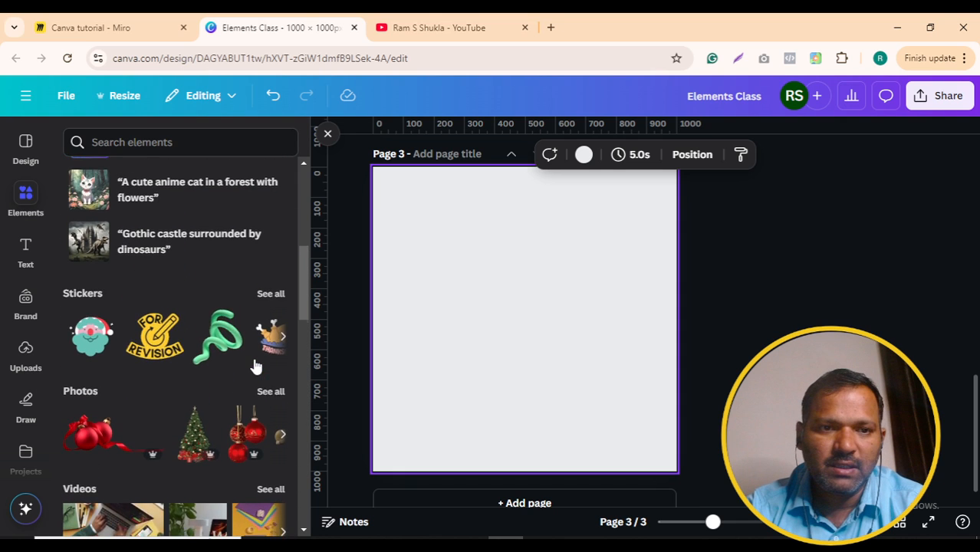
{"action": "scroll", "coordinate": [256, 366], "scroll_direction": "down", "scroll_amount": 4}
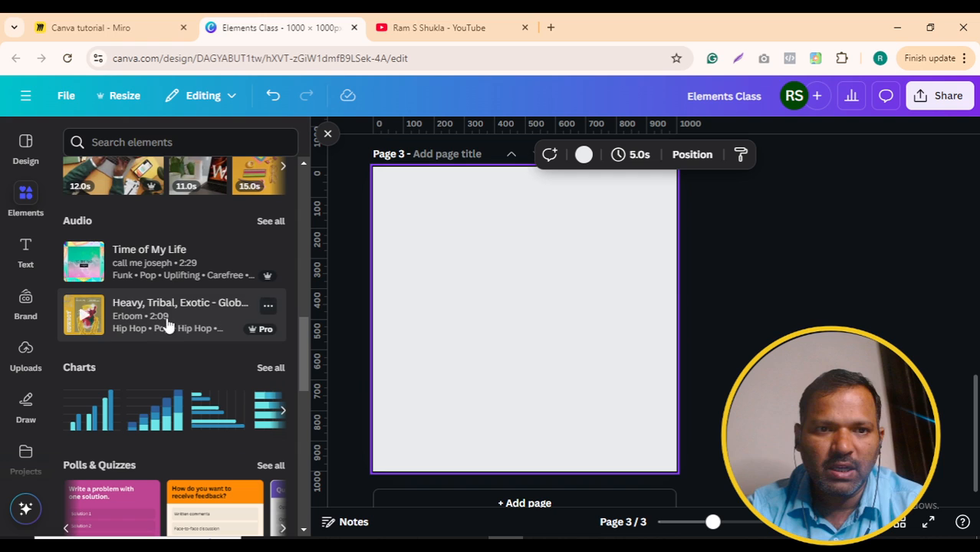
{"action": "left_click", "coordinate": [84, 262]}
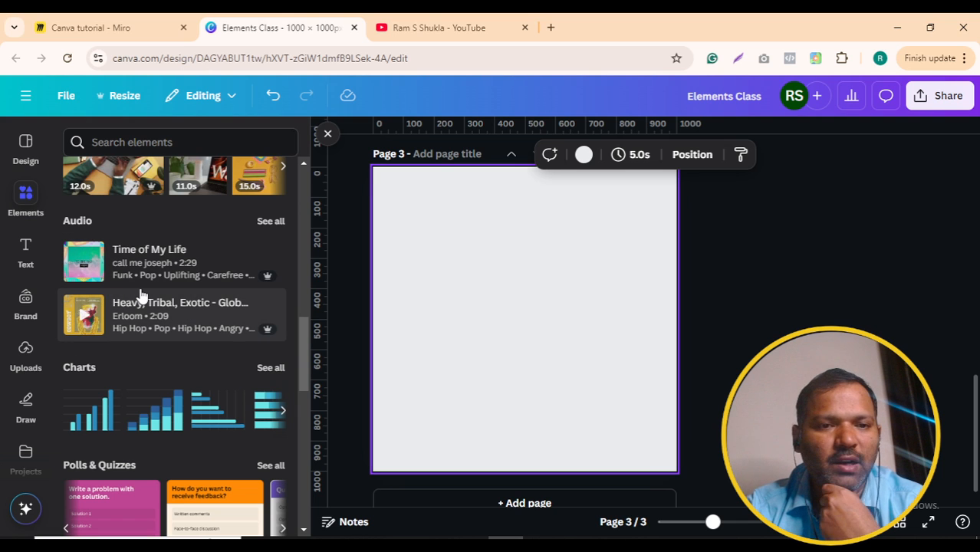
Step: Use the AI image generator with no style to create images from the prompt "i want graphic for indian audience for christmas"
{"action": "scroll", "coordinate": [141, 295], "scroll_direction": "up", "scroll_amount": 5}
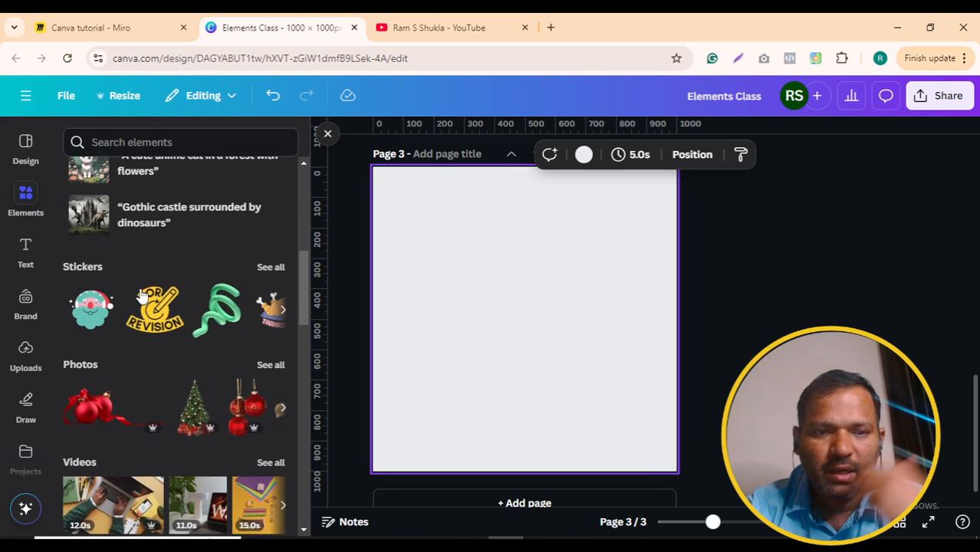
{"action": "scroll", "coordinate": [141, 295], "scroll_direction": "up", "scroll_amount": 1}
{"action": "scroll", "coordinate": [154, 211], "scroll_direction": "up", "scroll_amount": 4}
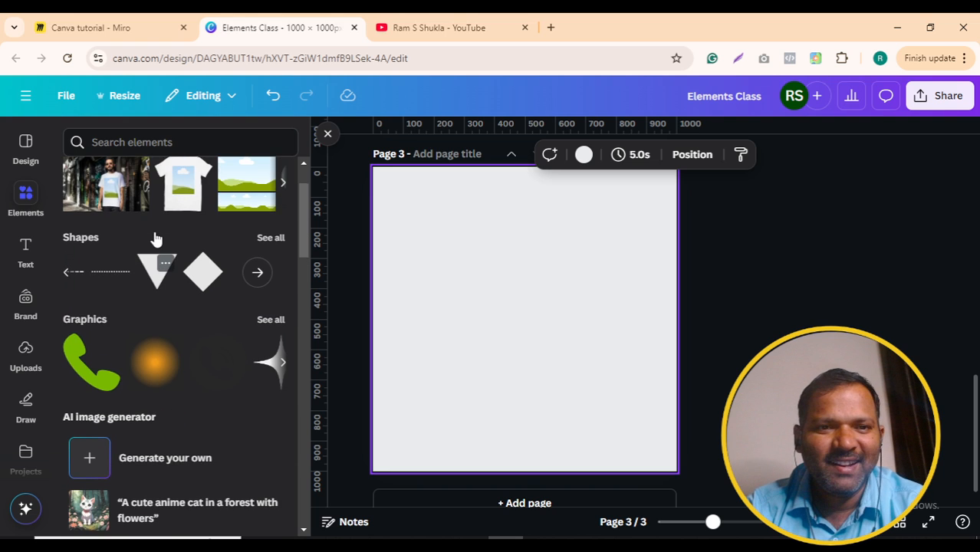
{"action": "scroll", "coordinate": [155, 240], "scroll_direction": "down", "scroll_amount": 1}
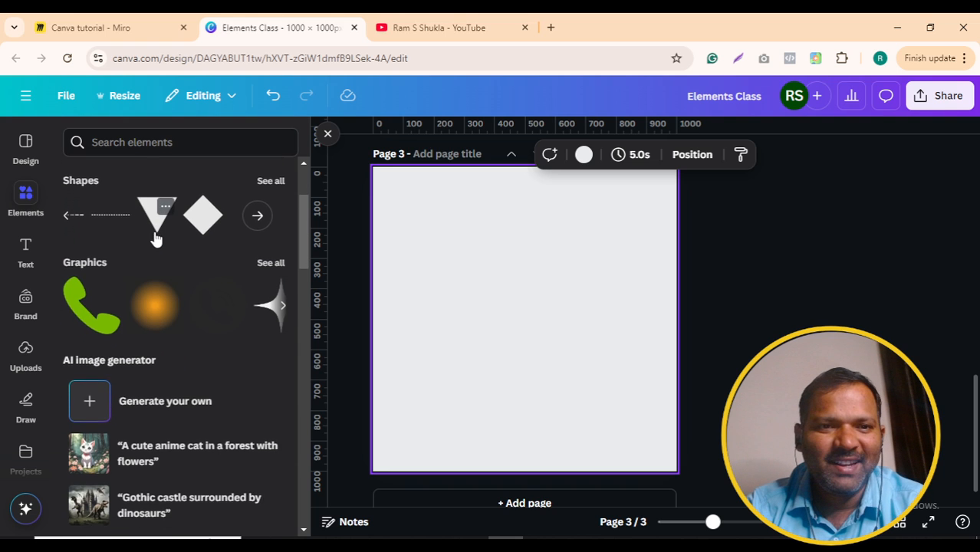
{"action": "left_click", "coordinate": [193, 397]}
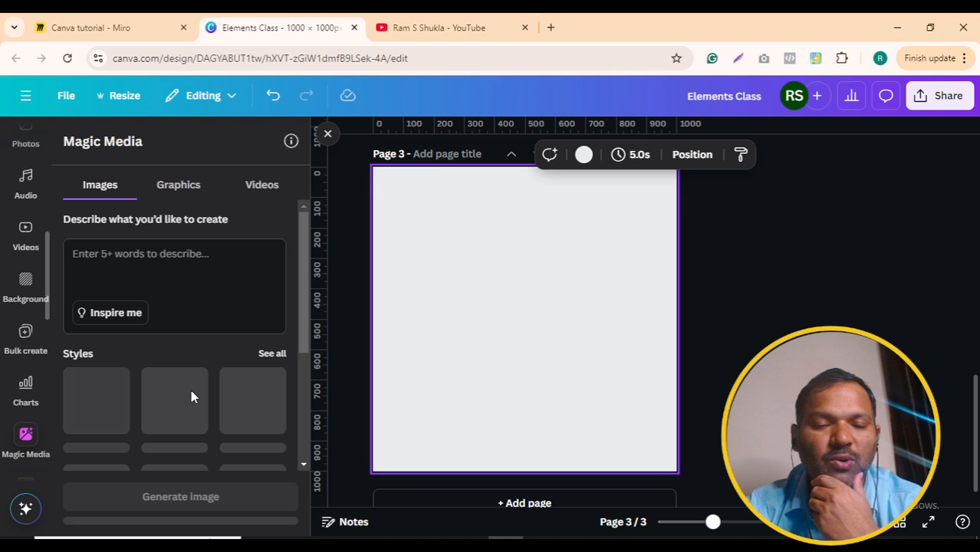
{"action": "left_click", "coordinate": [131, 251]}
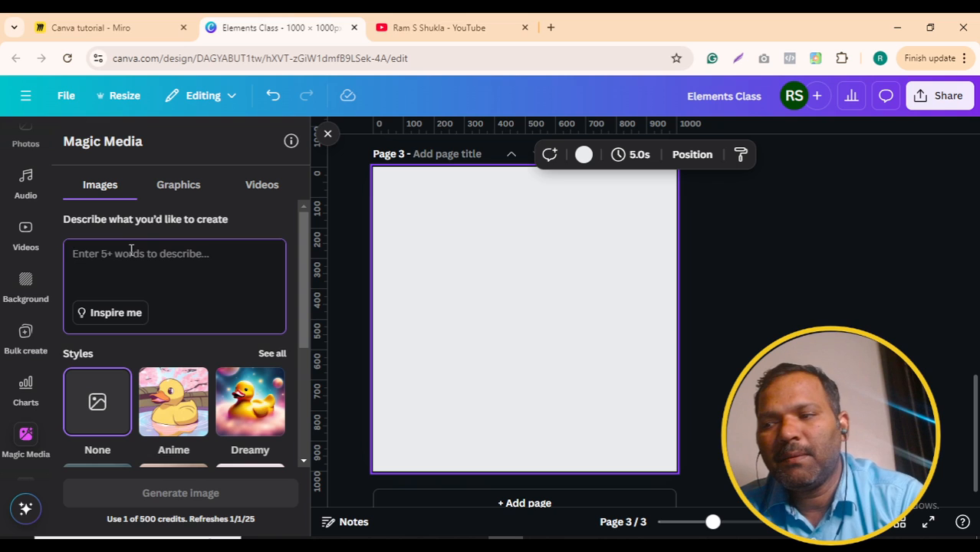
{"action": "type", "text": "i want graphic for ind"}
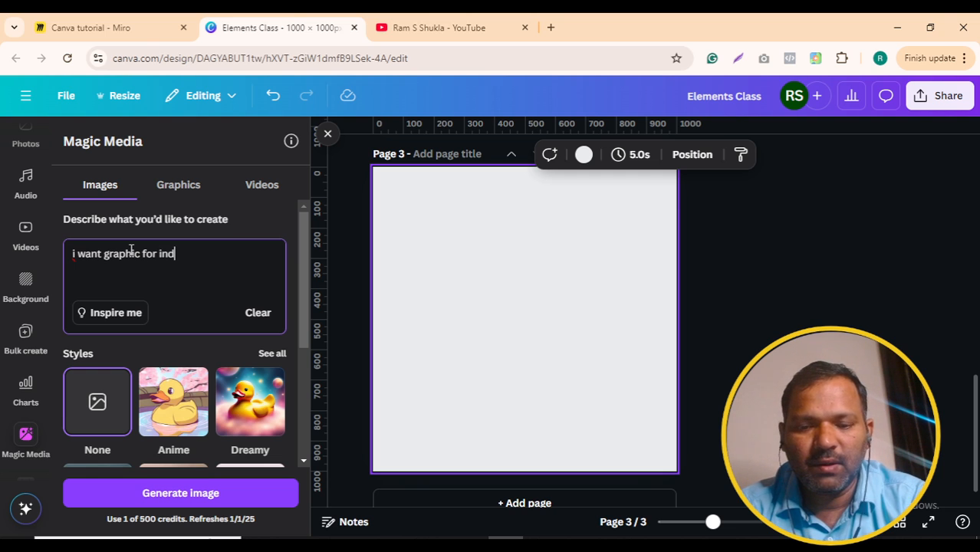
{"action": "type", "text": "ian audience"}
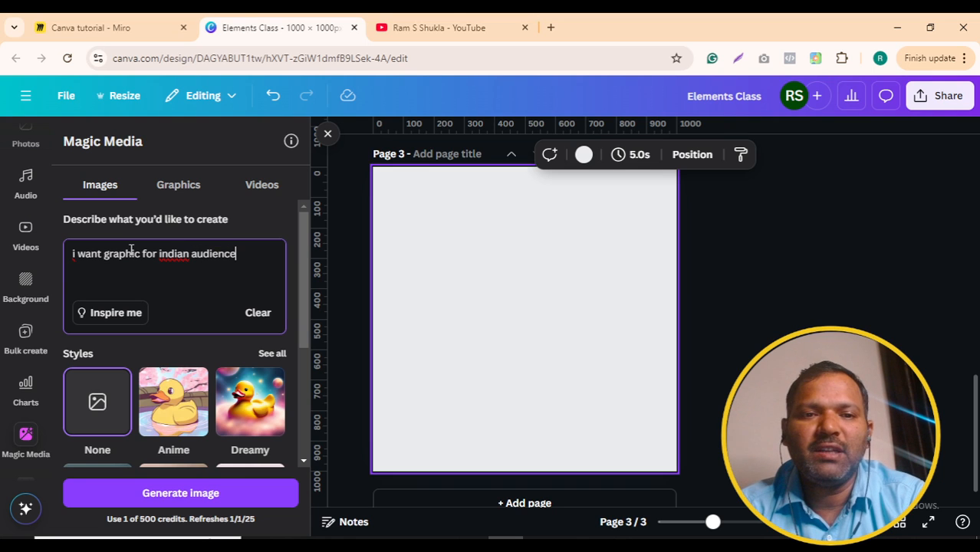
{"action": "type", "text": " for christmas"}
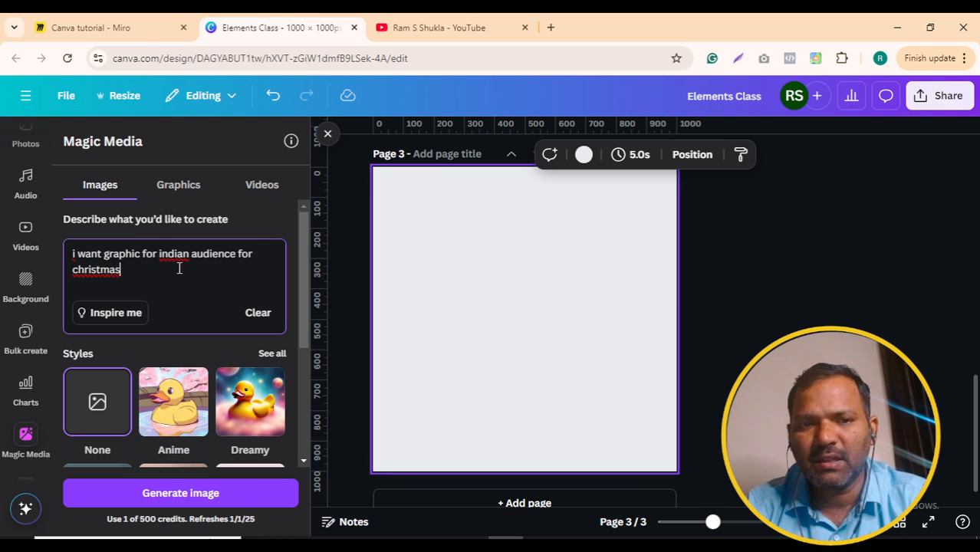
{"action": "key", "text": "Return"}
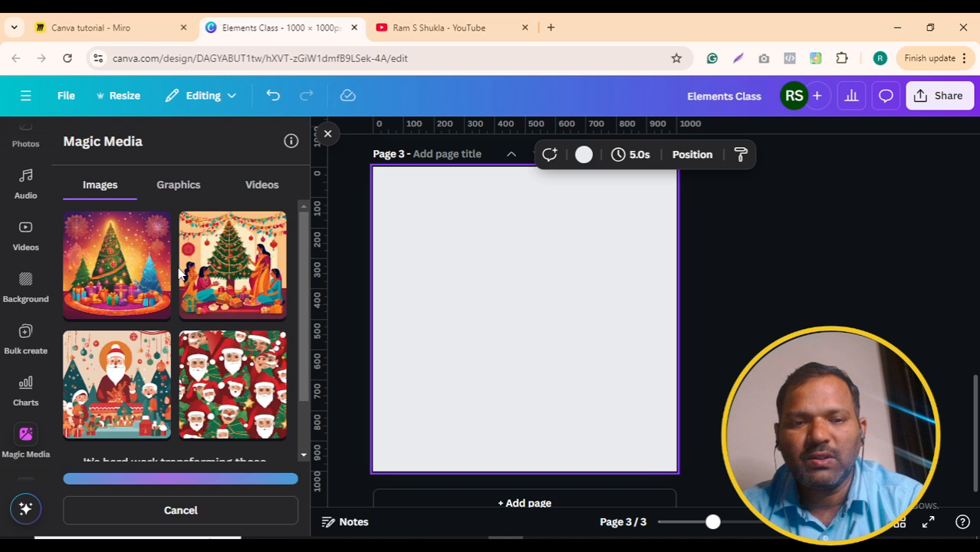
Step: Place the generated image of women in saris around a Christmas tree on page 3 and enlarge it to cover the page
{"action": "left_click", "coordinate": [232, 289]}
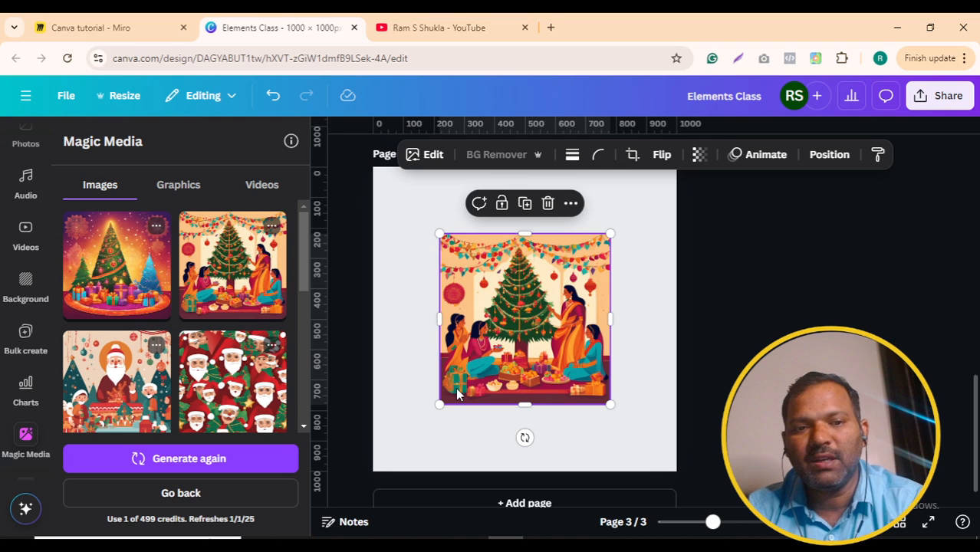
{"action": "left_click_drag", "start_coordinate": [421, 433], "coordinate": [376, 469]}
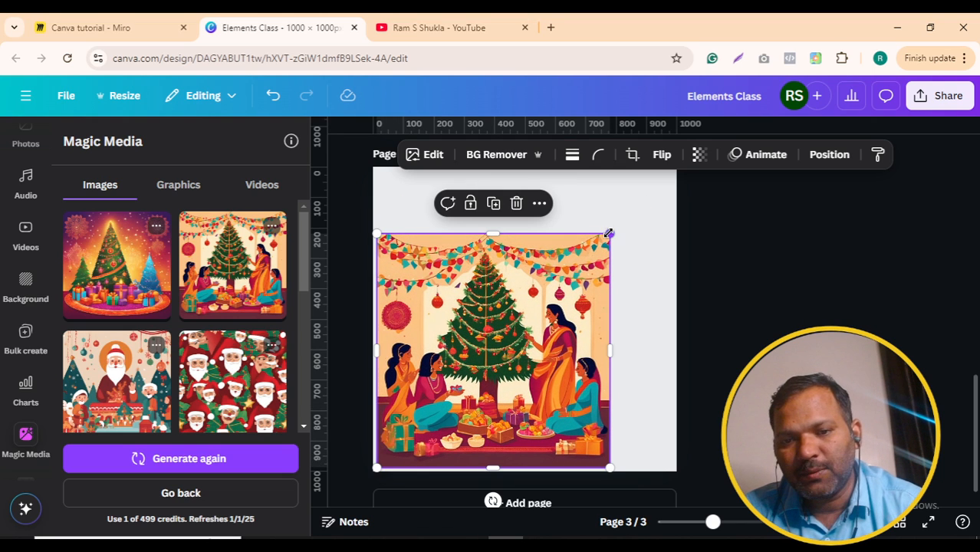
{"action": "left_click_drag", "start_coordinate": [609, 233], "coordinate": [682, 175]}
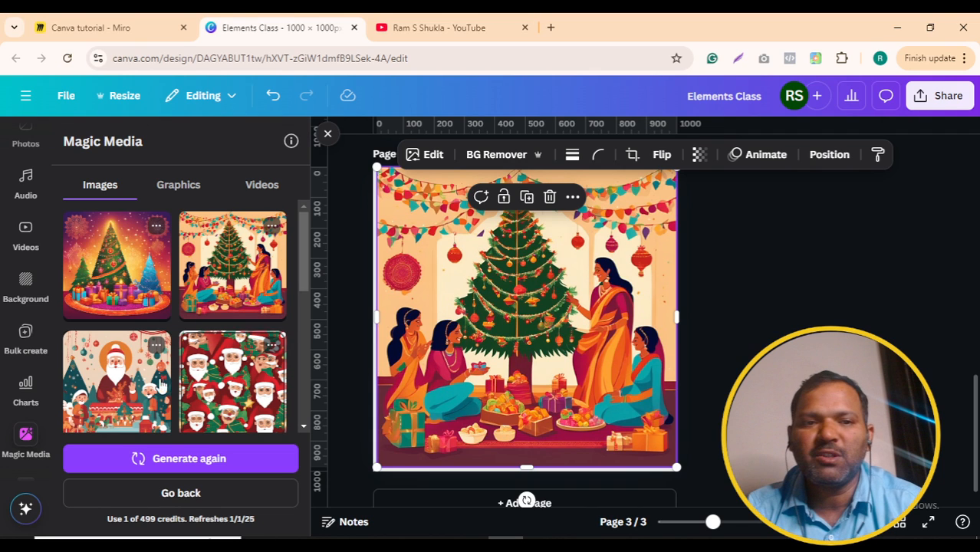
Step: Generate another set of images from the same Christmas prompt and add a blank fourth page to the design
{"action": "scroll", "coordinate": [130, 395], "scroll_direction": "down", "scroll_amount": 3}
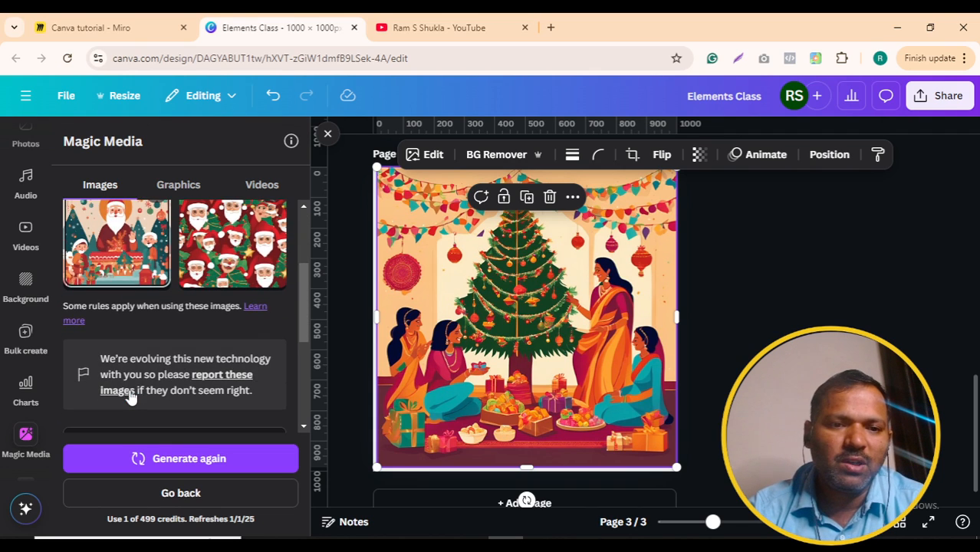
{"action": "scroll", "coordinate": [208, 343], "scroll_direction": "up", "scroll_amount": 2}
{"action": "scroll", "coordinate": [208, 343], "scroll_direction": "up", "scroll_amount": 1}
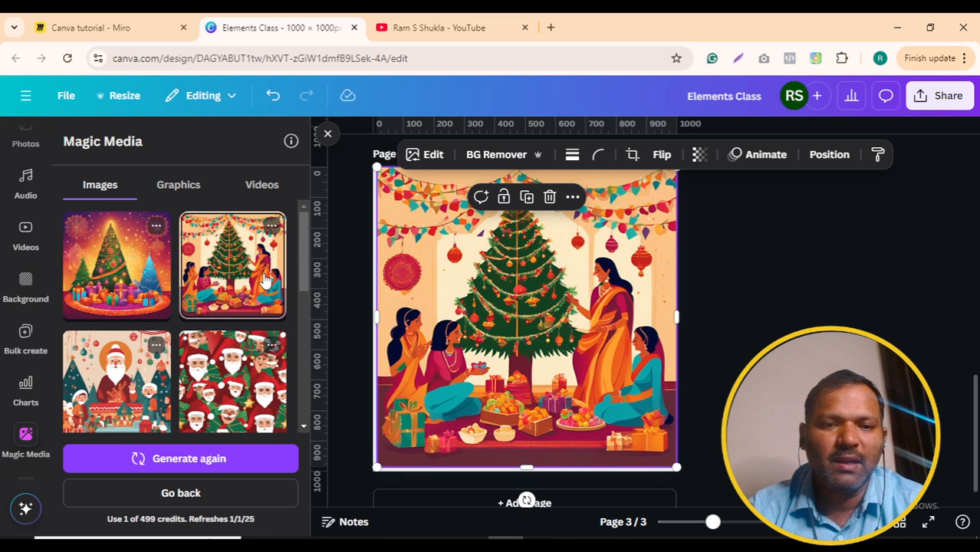
{"action": "left_click", "coordinate": [207, 458]}
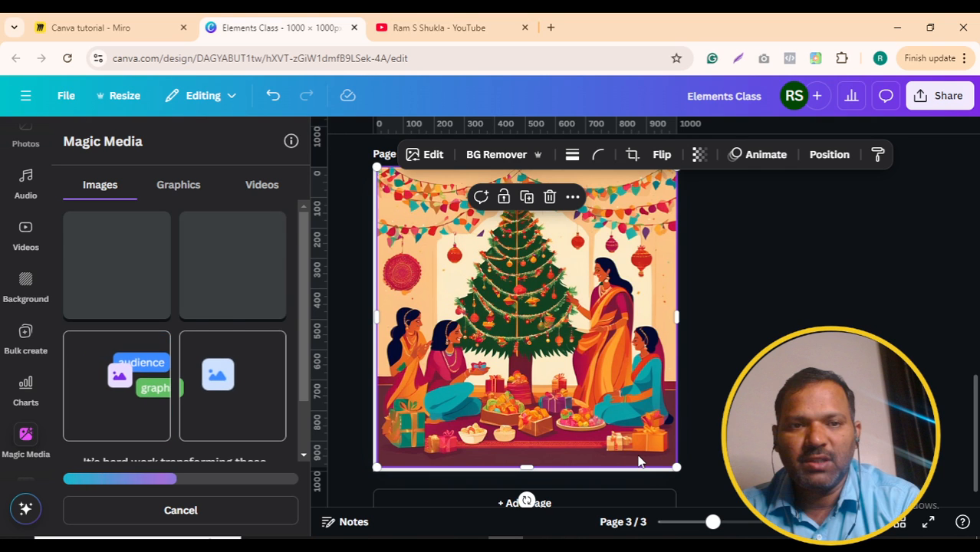
{"action": "scroll", "coordinate": [569, 504], "scroll_direction": "down", "scroll_amount": 1}
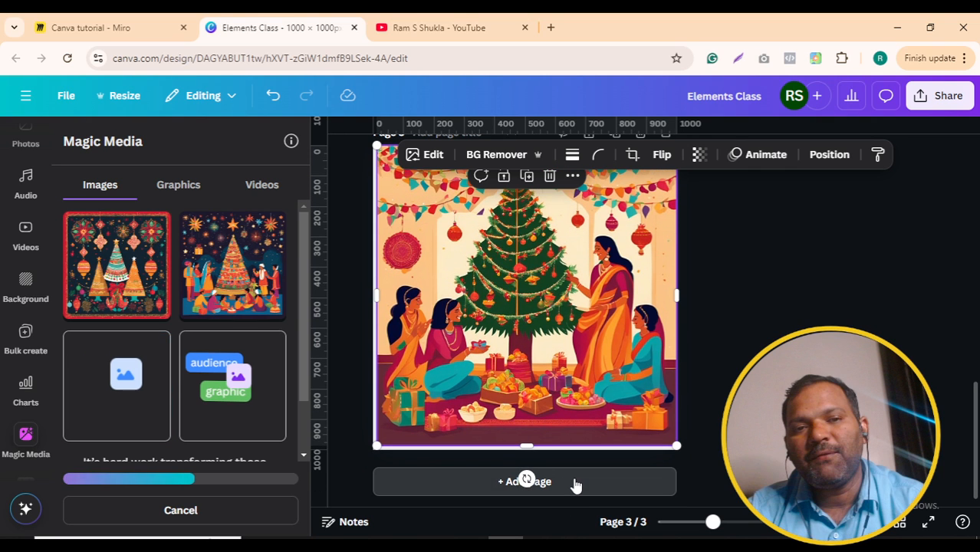
{"action": "left_click", "coordinate": [572, 481]}
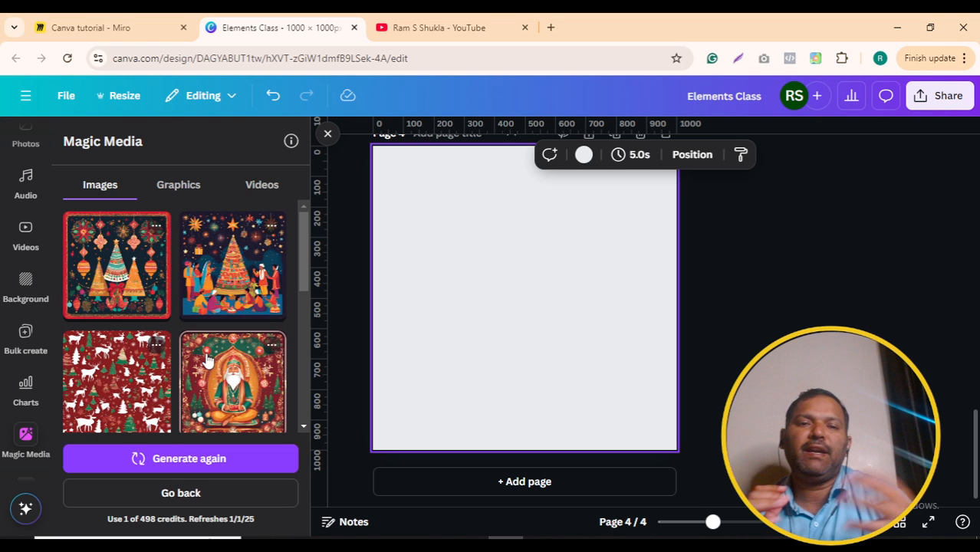
Step: Generate Magic Media graphics, rather than images, from the prompt "I want graphics as per indian culture for new year cards"
{"action": "left_click", "coordinate": [183, 186]}
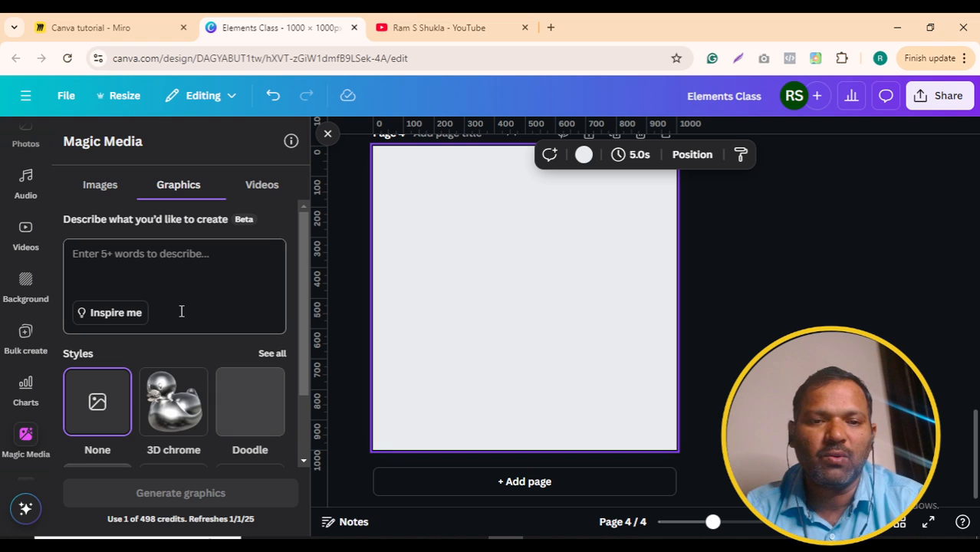
{"action": "scroll", "coordinate": [182, 311], "scroll_direction": "down", "scroll_amount": 1}
{"action": "scroll", "coordinate": [169, 292], "scroll_direction": "up", "scroll_amount": 1}
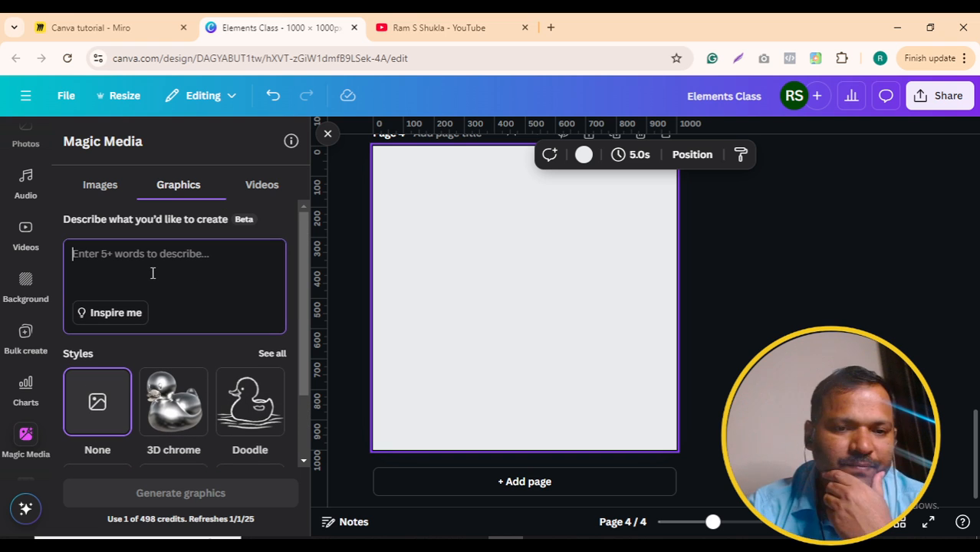
{"action": "type", "text": "I"}
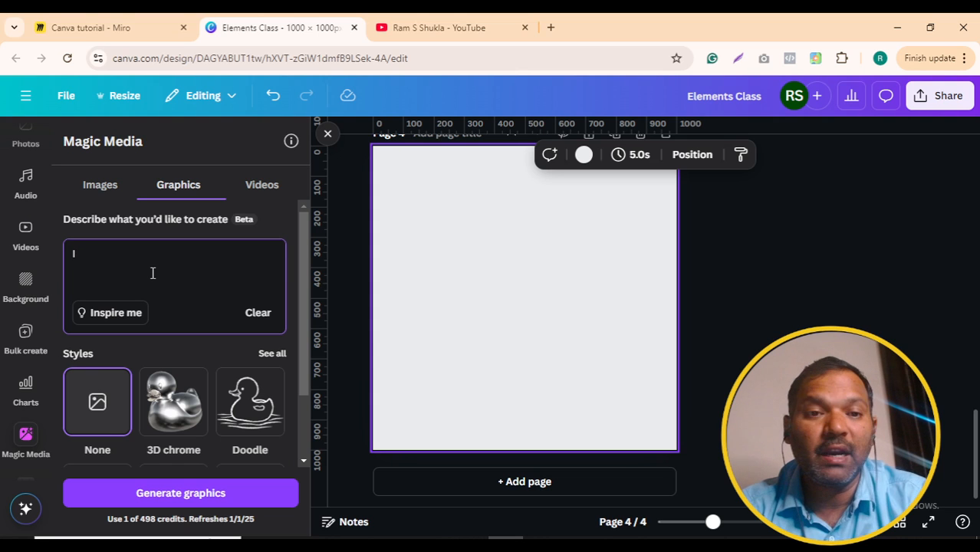
{"action": "type", "text": " want graphics as per indian culture for n"}
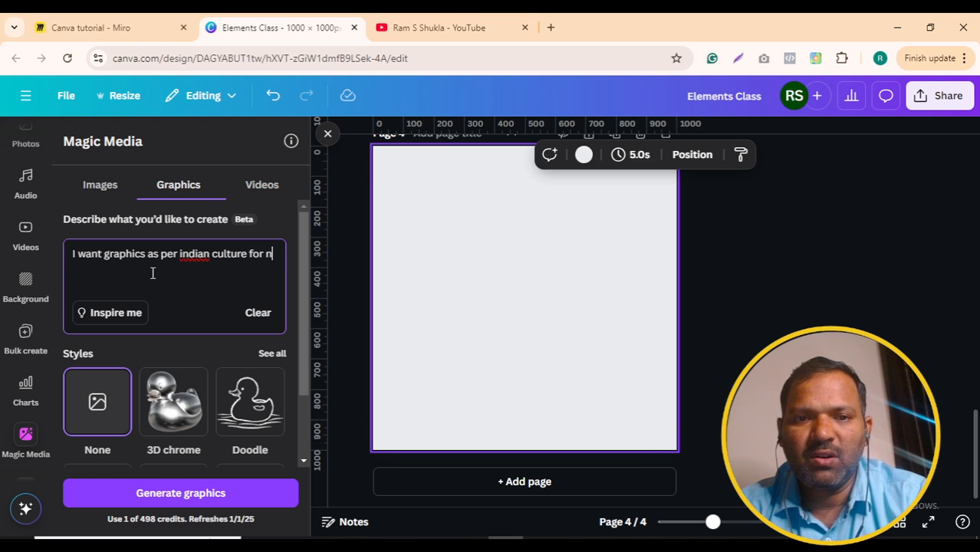
{"action": "type", "text": "ew year cards"}
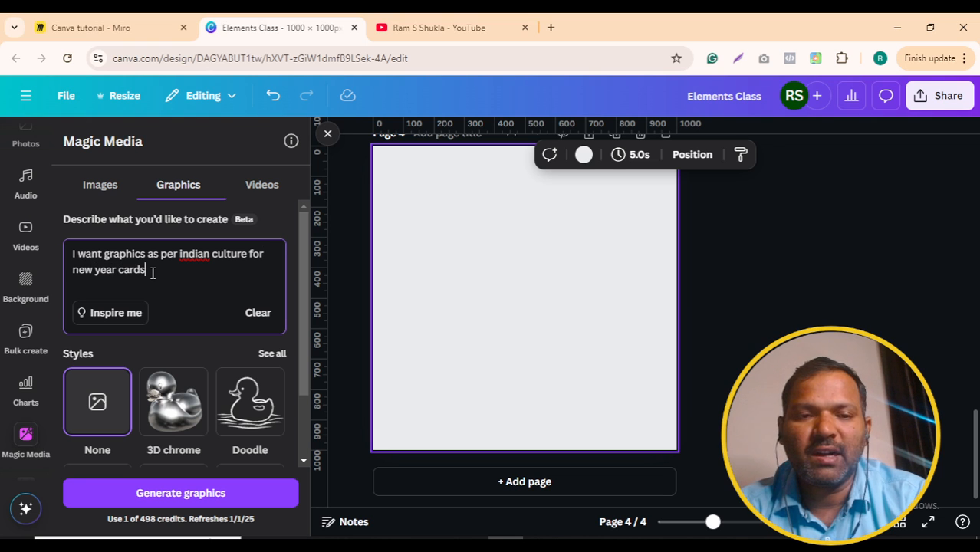
{"action": "key", "text": "Return"}
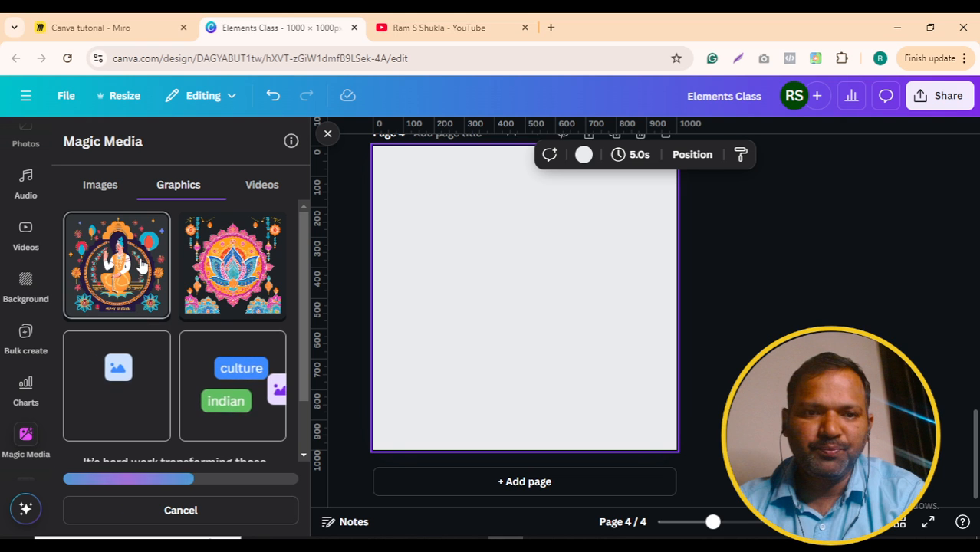
Step: Examine the generated New Year graphics and the usage notes below them
{"action": "scroll", "coordinate": [232, 291], "scroll_direction": "down", "scroll_amount": 1}
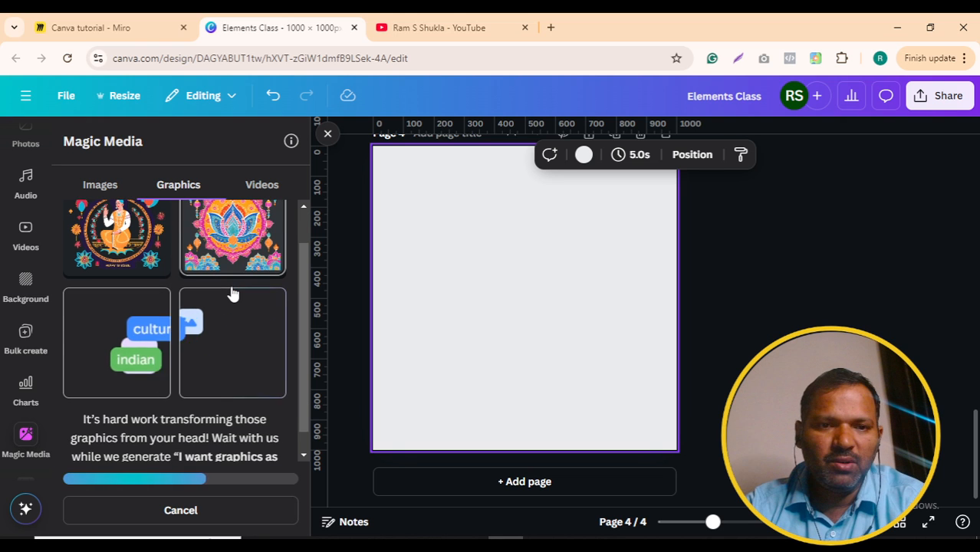
{"action": "scroll", "coordinate": [232, 291], "scroll_direction": "up", "scroll_amount": 1}
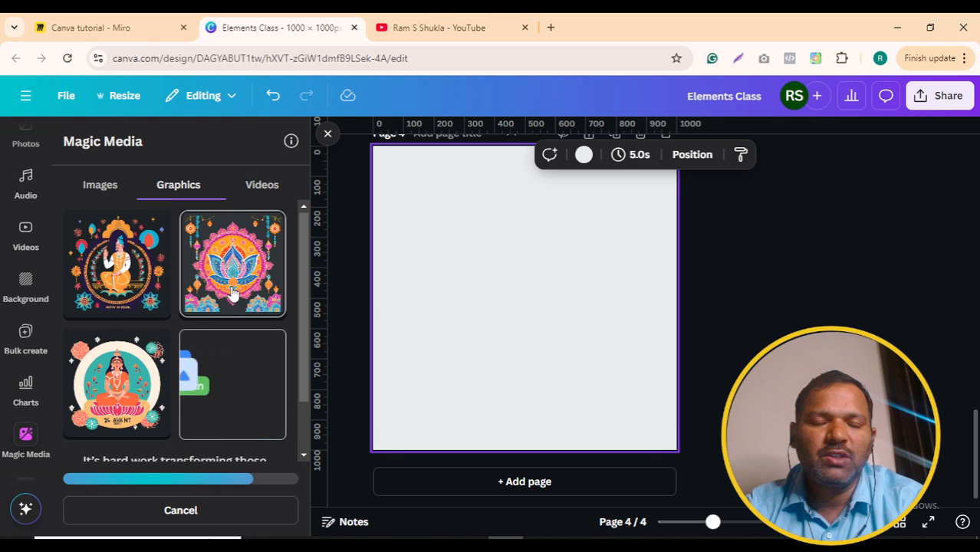
{"action": "scroll", "coordinate": [233, 353], "scroll_direction": "down", "scroll_amount": 2}
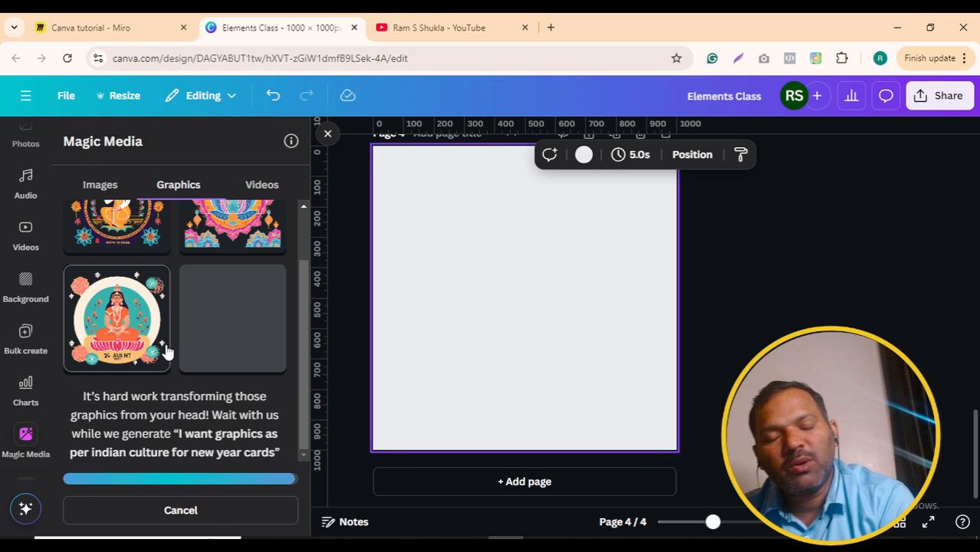
{"action": "scroll", "coordinate": [165, 350], "scroll_direction": "up", "scroll_amount": 2}
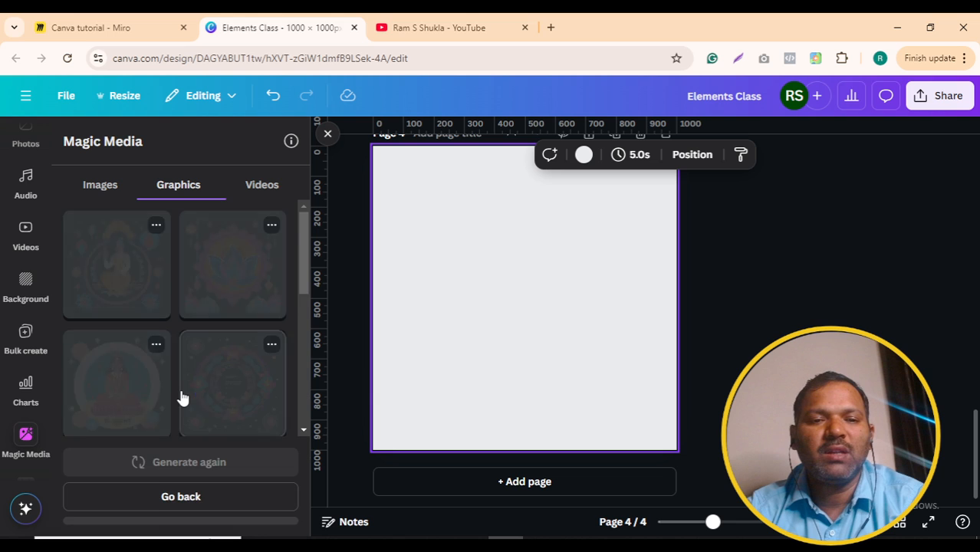
{"action": "scroll", "coordinate": [179, 397], "scroll_direction": "down", "scroll_amount": 3}
{"action": "scroll", "coordinate": [181, 396], "scroll_direction": "down", "scroll_amount": 3}
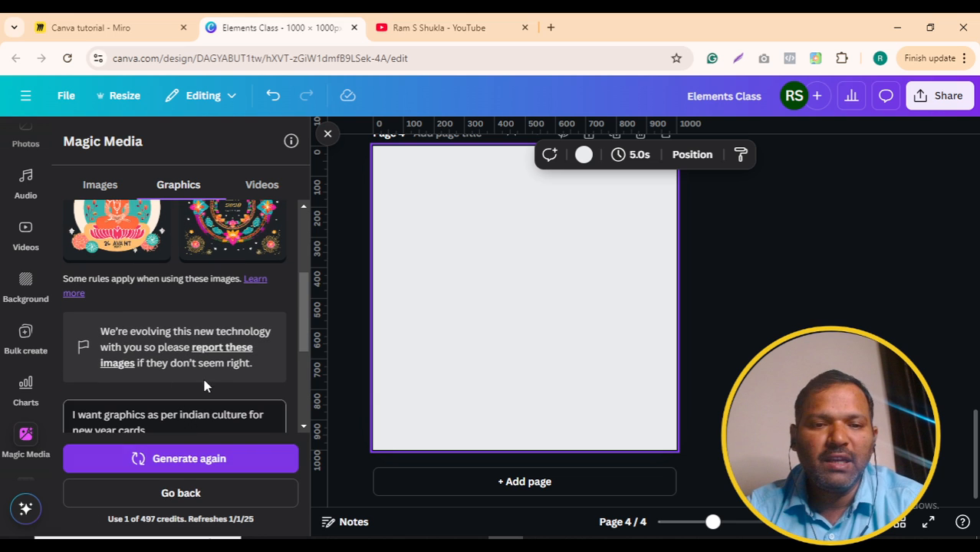
Step: Regenerate the New Year graphics, and generate a Magic Media video from the prompt "Please create an instagram 20 second reel with motivational quote"
{"action": "left_click", "coordinate": [207, 459]}
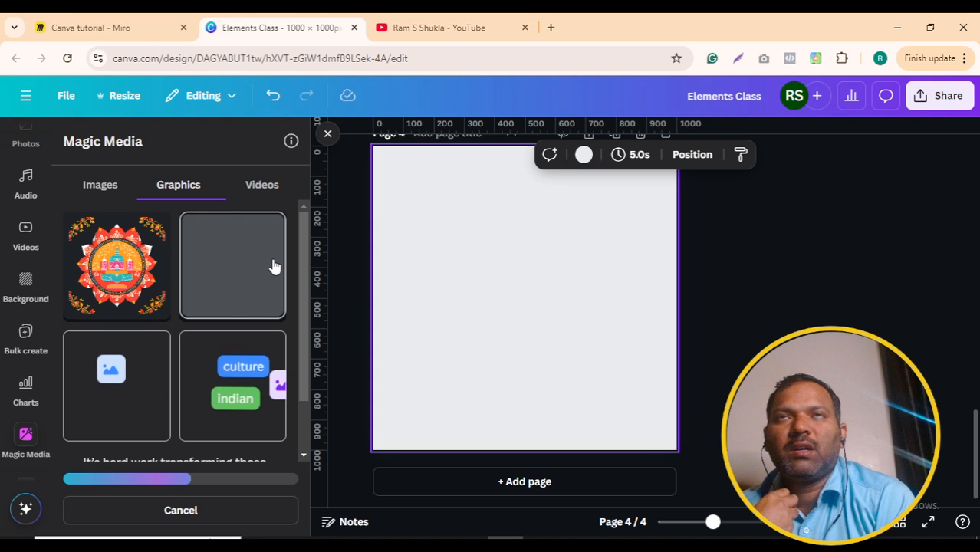
{"action": "left_click", "coordinate": [264, 188]}
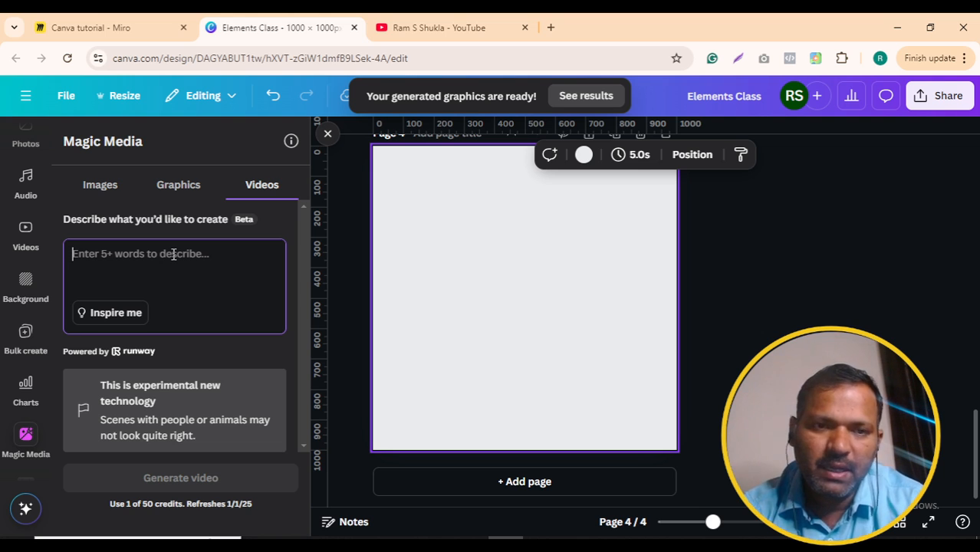
{"action": "type", "text": "Please cr"}
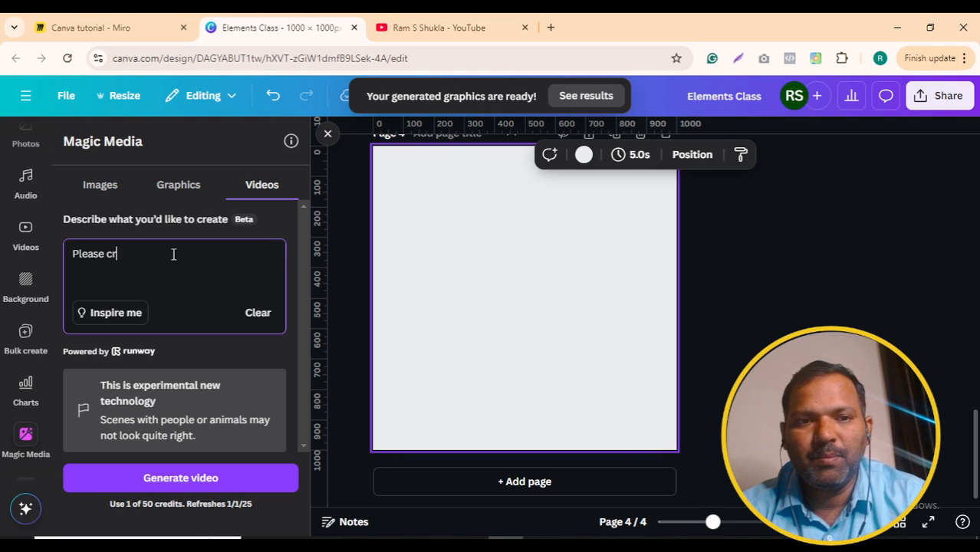
{"action": "type", "text": "eate an inst"}
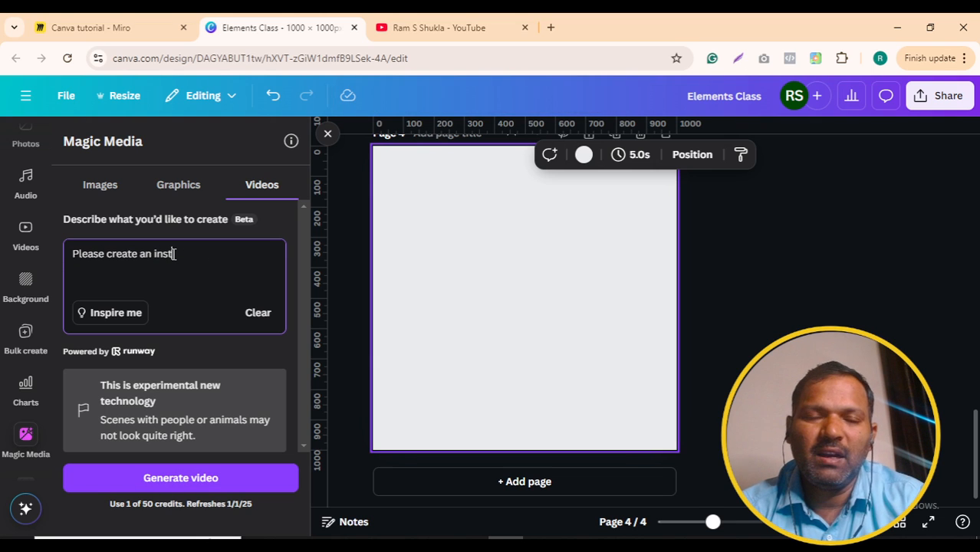
{"action": "type", "text": "agram 20 sec"}
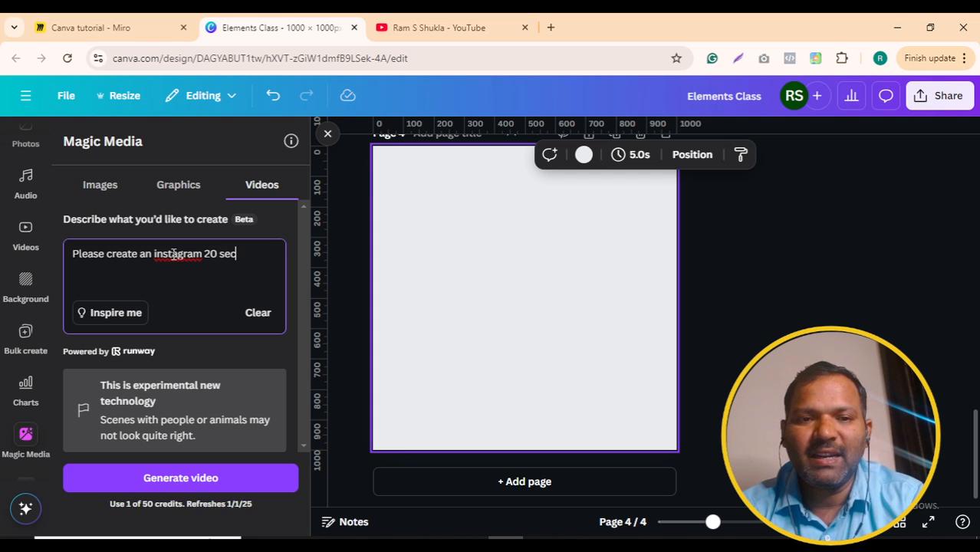
{"action": "type", "text": "ond rea"}
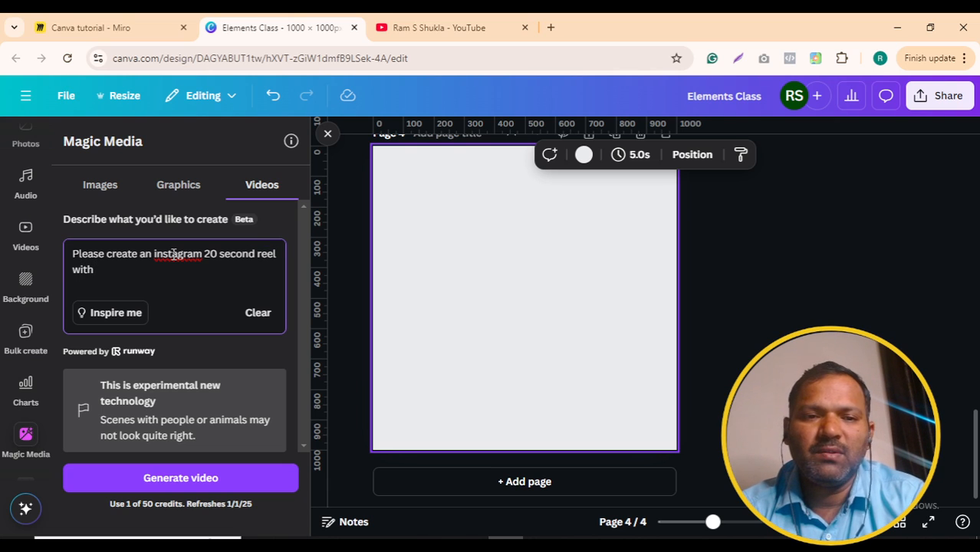
{"action": "type", "text": "l with motivational"}
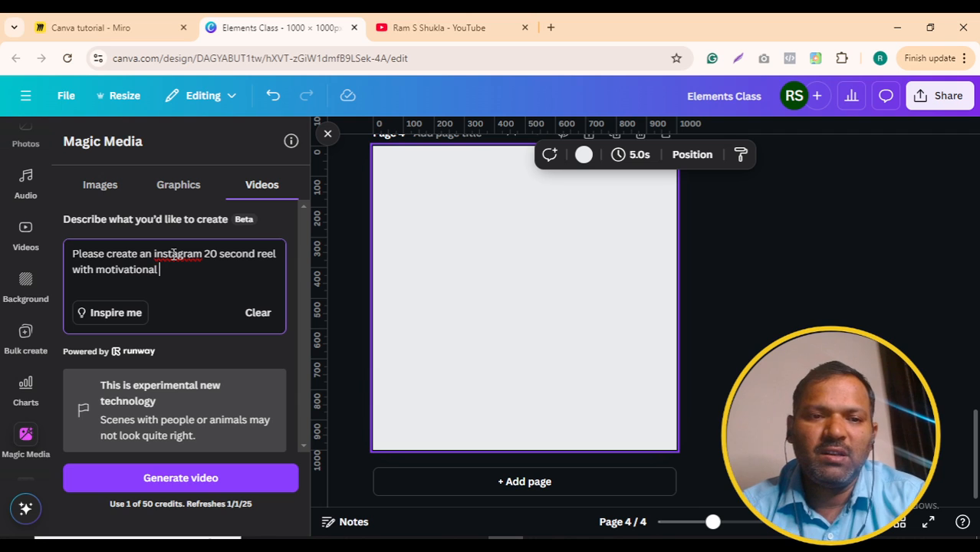
{"action": "type", "text": " quote"}
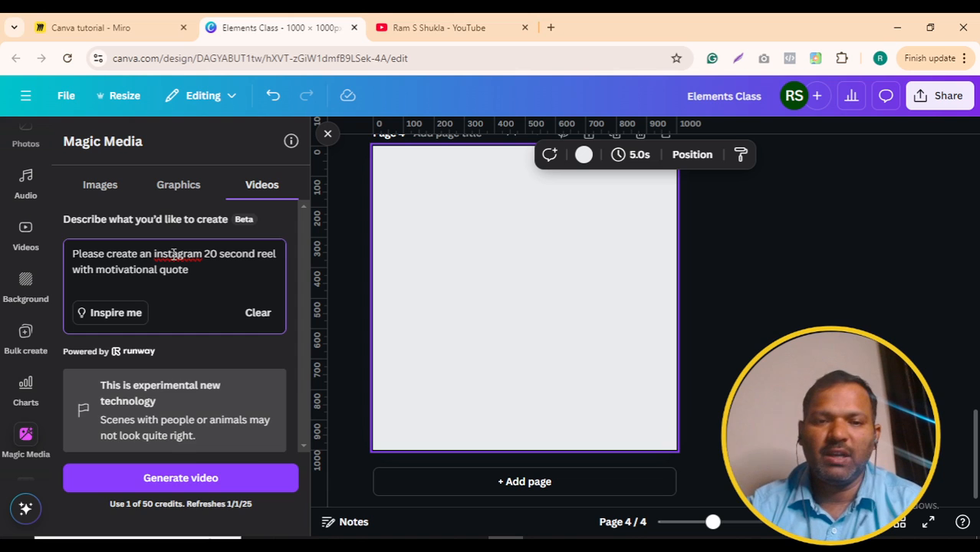
{"action": "key", "text": "Return"}
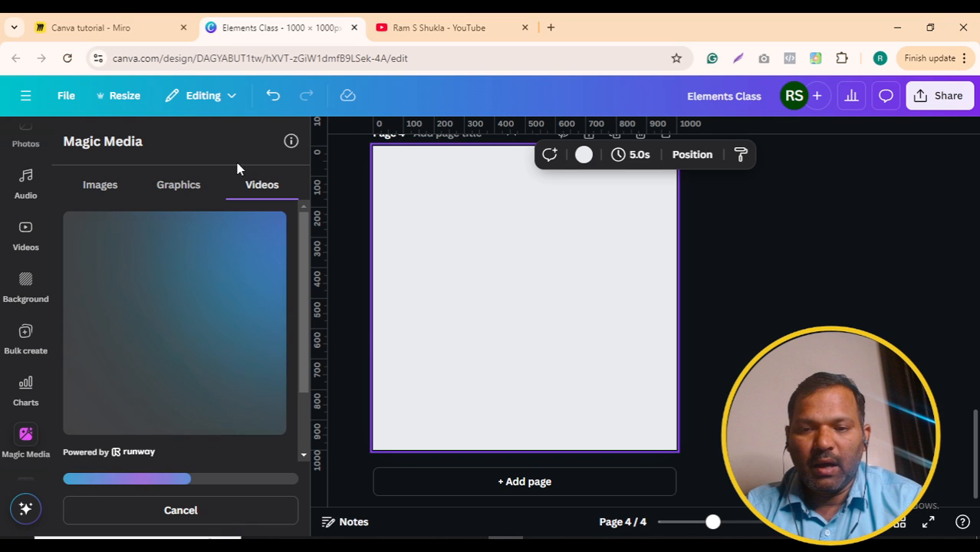
{"action": "left_click", "coordinate": [131, 31]}
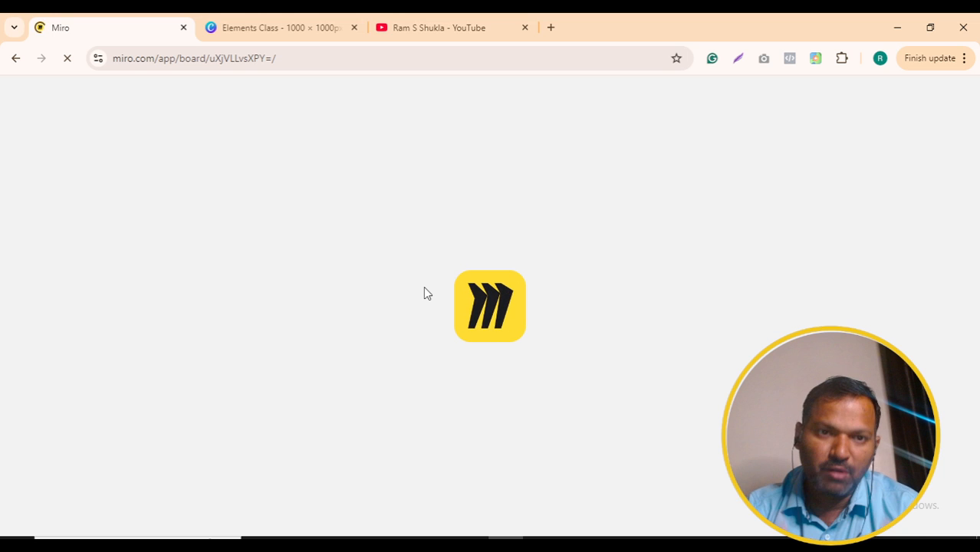
{"action": "left_click", "coordinate": [302, 34]}
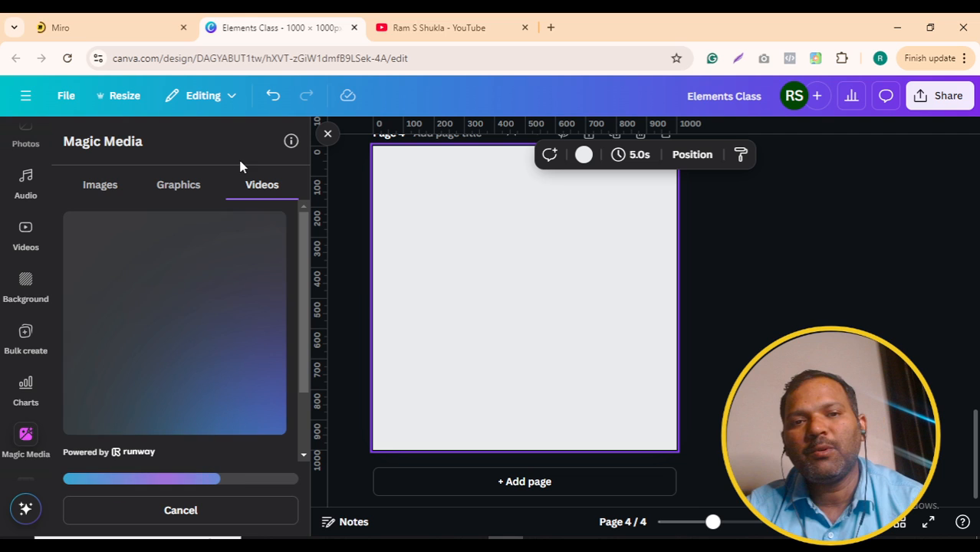
{"action": "left_click", "coordinate": [132, 33]}
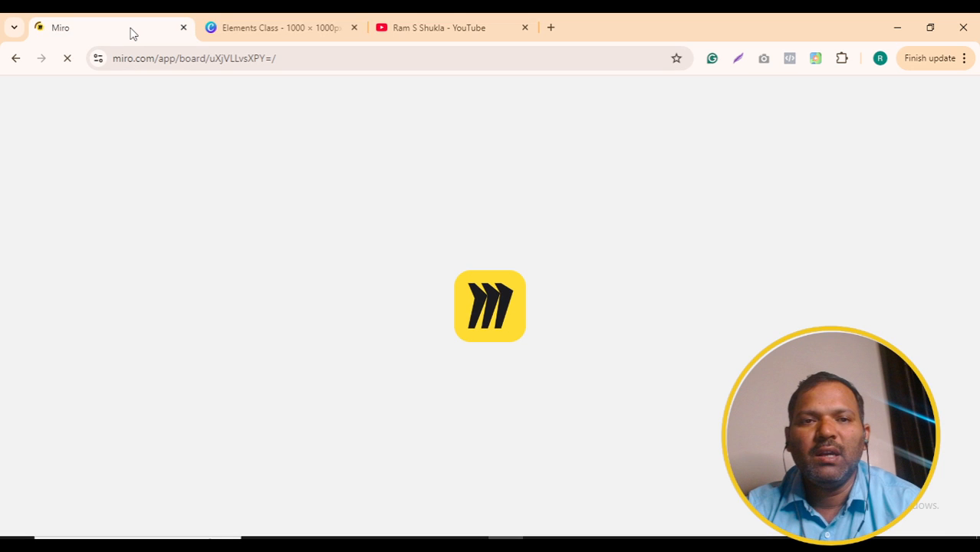
{"action": "left_click", "coordinate": [294, 30]}
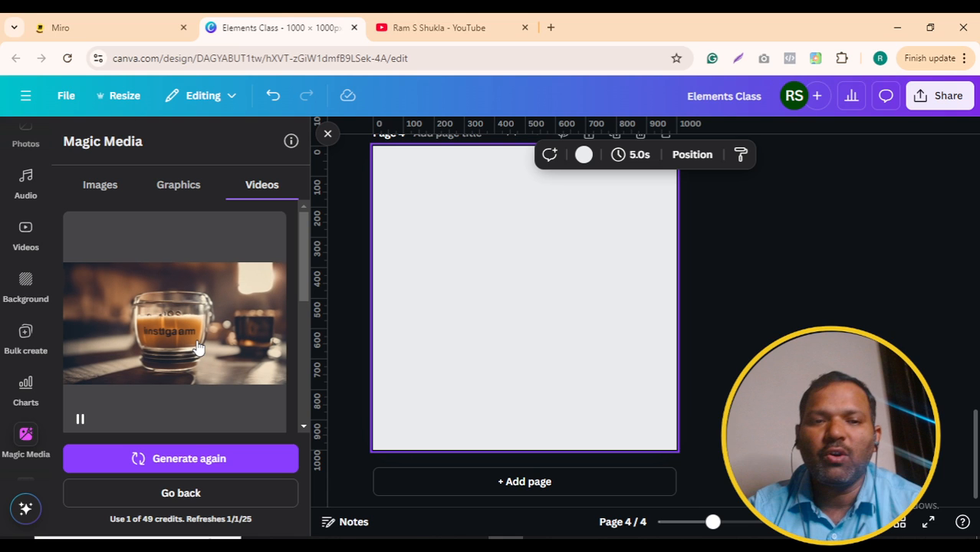
Step: Play the generated video and examine the rating option, usage notes and prompt below it
{"action": "left_click", "coordinate": [84, 418]}
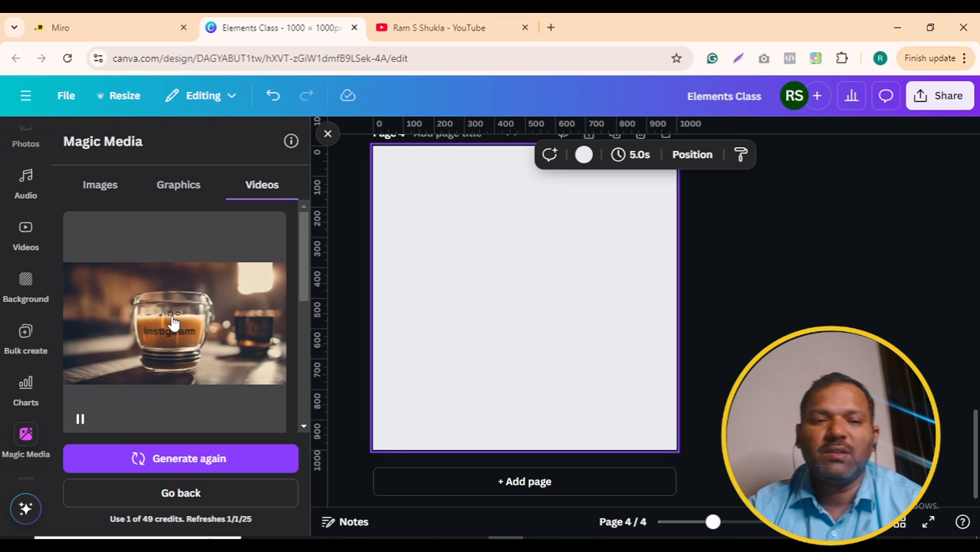
{"action": "scroll", "coordinate": [172, 323], "scroll_direction": "down", "scroll_amount": 1}
{"action": "scroll", "coordinate": [172, 323], "scroll_direction": "down", "scroll_amount": 4}
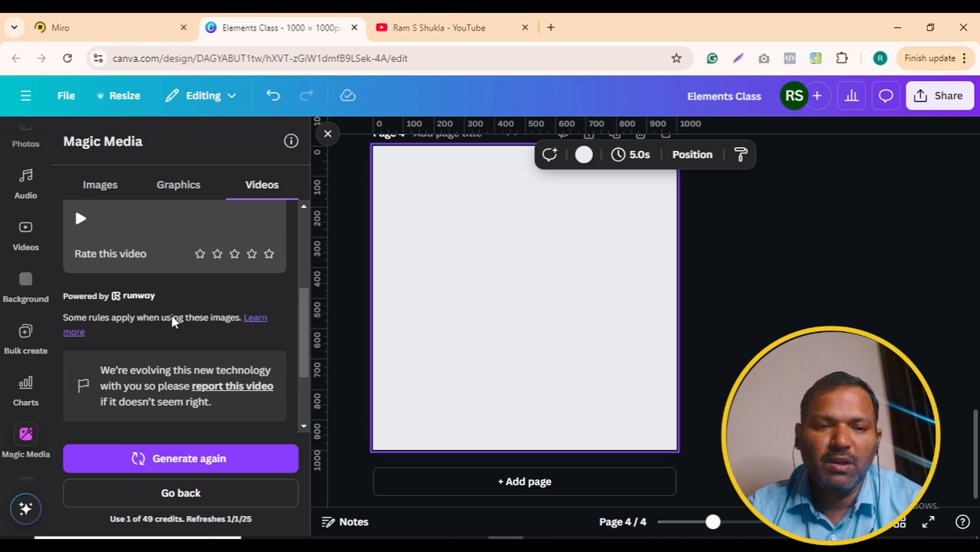
{"action": "scroll", "coordinate": [171, 323], "scroll_direction": "down", "scroll_amount": 2}
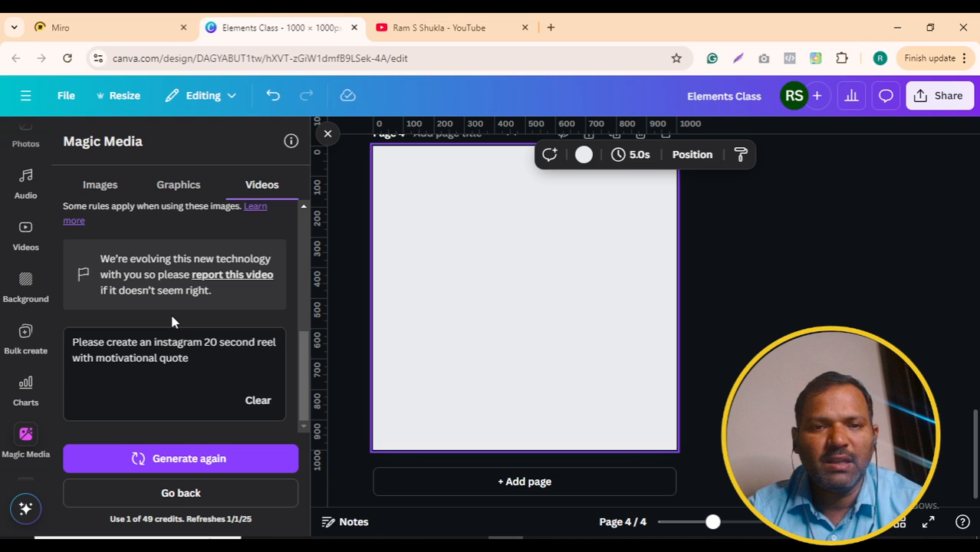
{"action": "scroll", "coordinate": [170, 311], "scroll_direction": "up", "scroll_amount": 7}
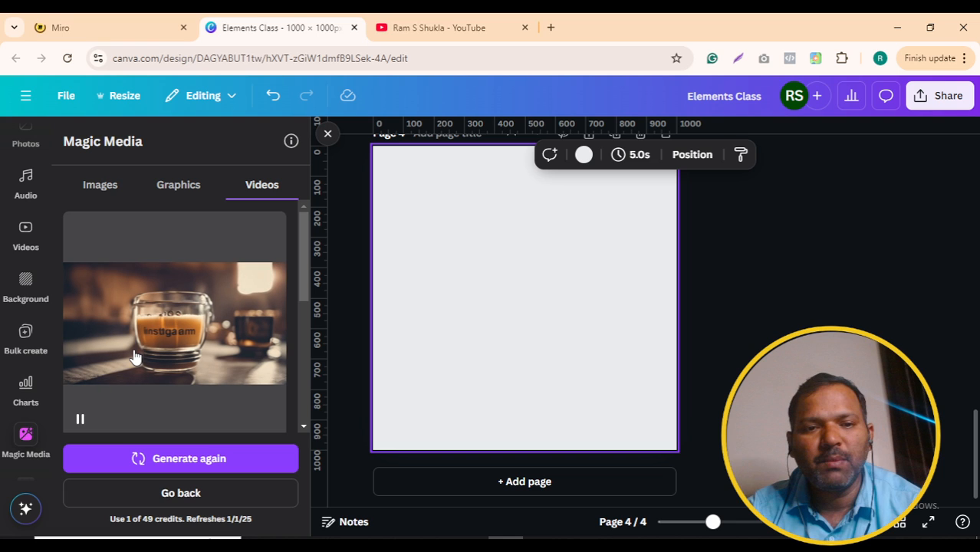
{"action": "scroll", "coordinate": [166, 334], "scroll_direction": "down", "scroll_amount": 3}
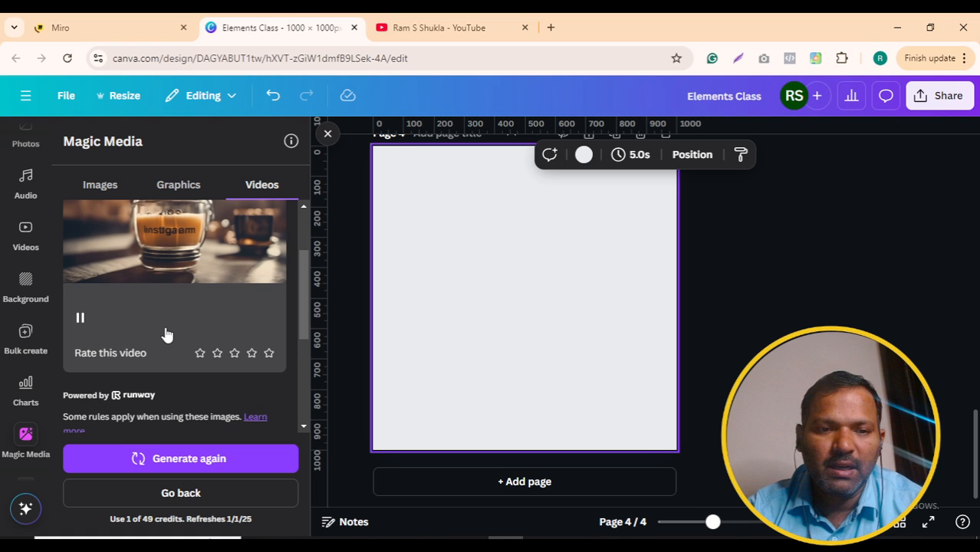
{"action": "scroll", "coordinate": [198, 380], "scroll_direction": "up", "scroll_amount": 3}
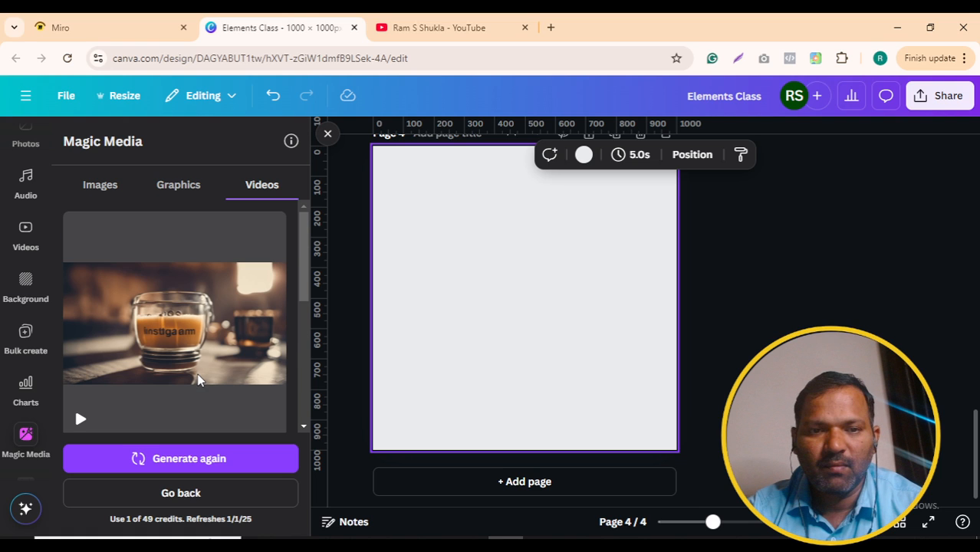
Step: Revisit the generated Christmas images, and browse the shapes, graphics, stickers, photos and videos in the elements library
{"action": "left_click", "coordinate": [100, 184]}
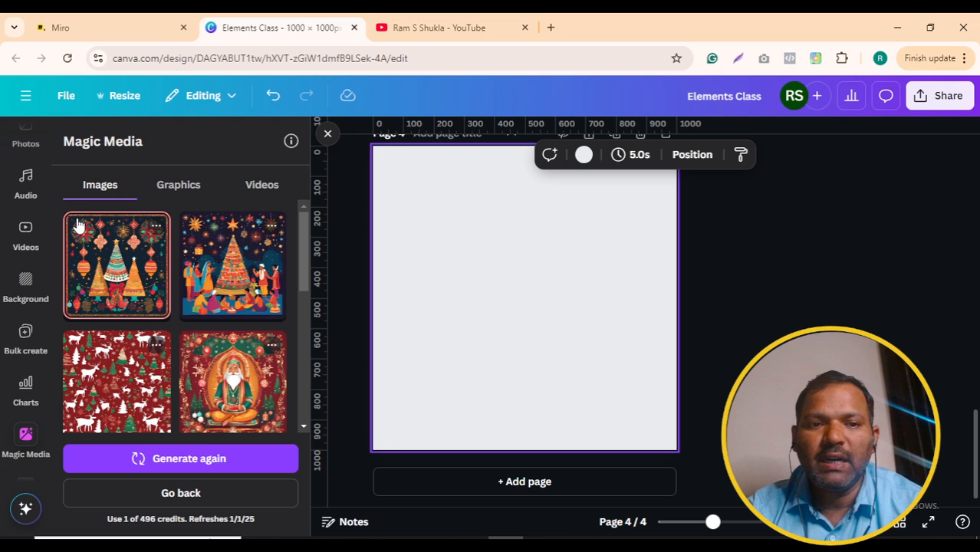
{"action": "scroll", "coordinate": [25, 233], "scroll_direction": "up", "scroll_amount": 2}
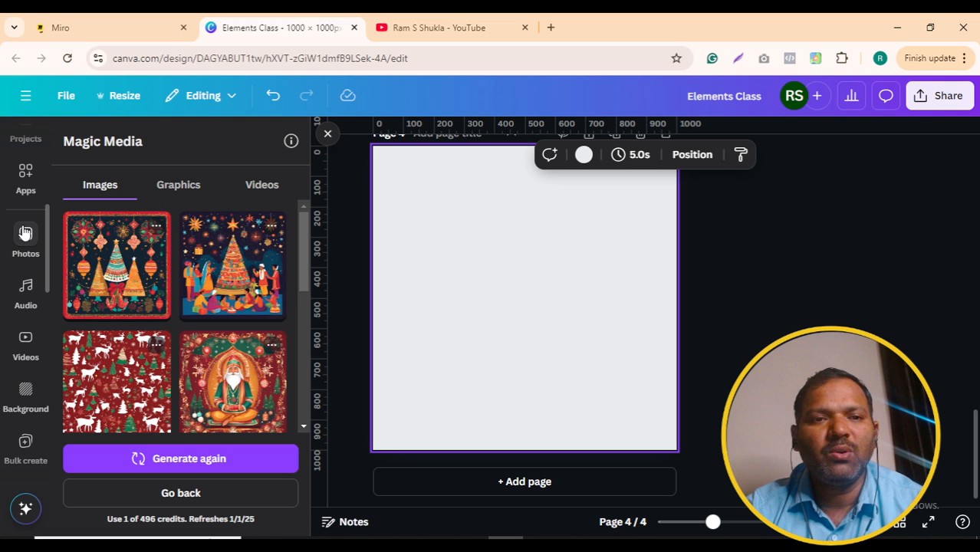
{"action": "scroll", "coordinate": [24, 233], "scroll_direction": "up", "scroll_amount": 5}
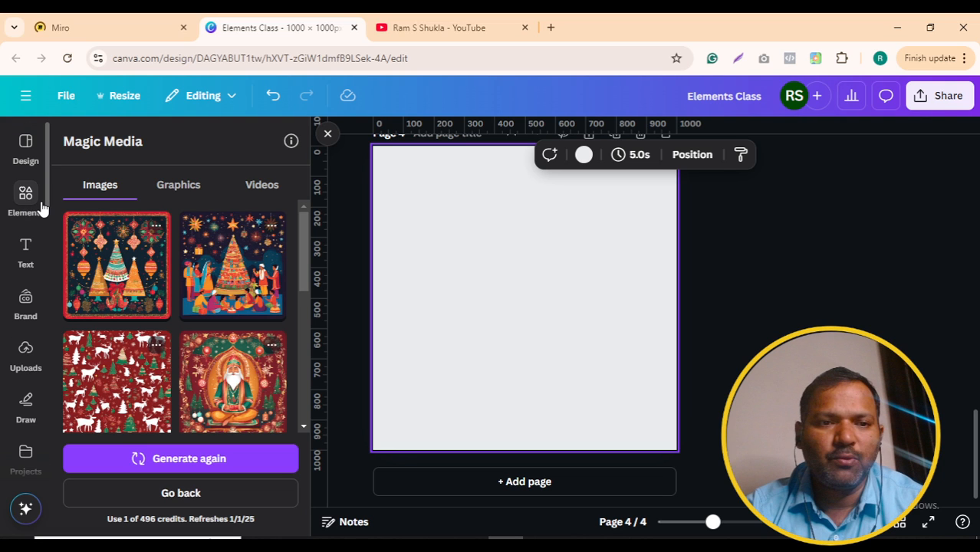
{"action": "left_click", "coordinate": [42, 207]}
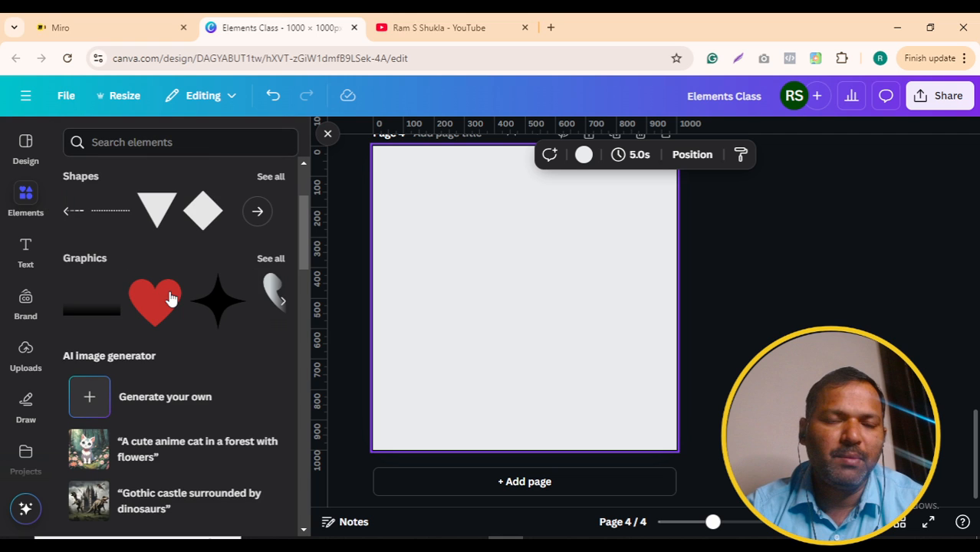
{"action": "scroll", "coordinate": [184, 365], "scroll_direction": "down", "scroll_amount": 3}
{"action": "scroll", "coordinate": [184, 367], "scroll_direction": "down", "scroll_amount": 3}
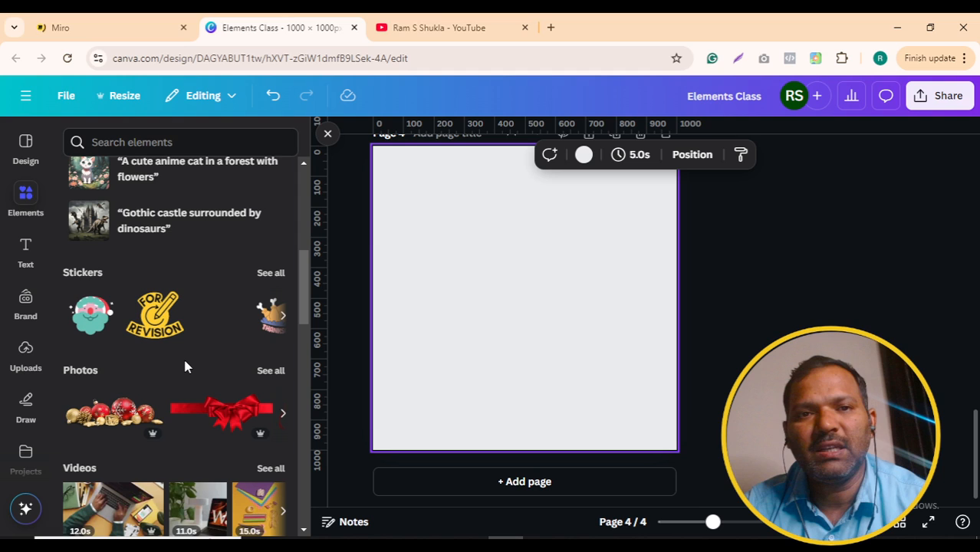
{"action": "scroll", "coordinate": [184, 366], "scroll_direction": "up", "scroll_amount": 6}
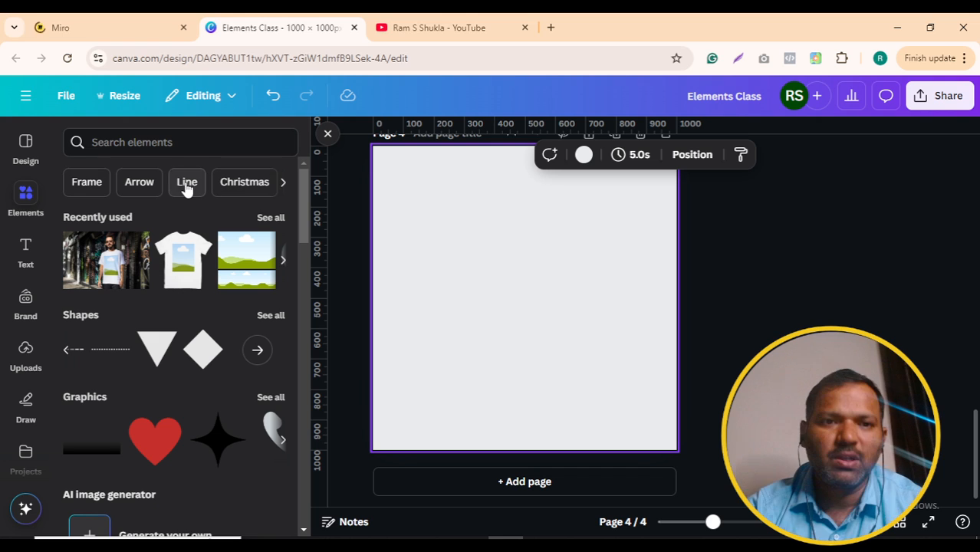
Step: Search the elements library with the suggested keyword "Logo" and look through all result categories
{"action": "left_click", "coordinate": [282, 184]}
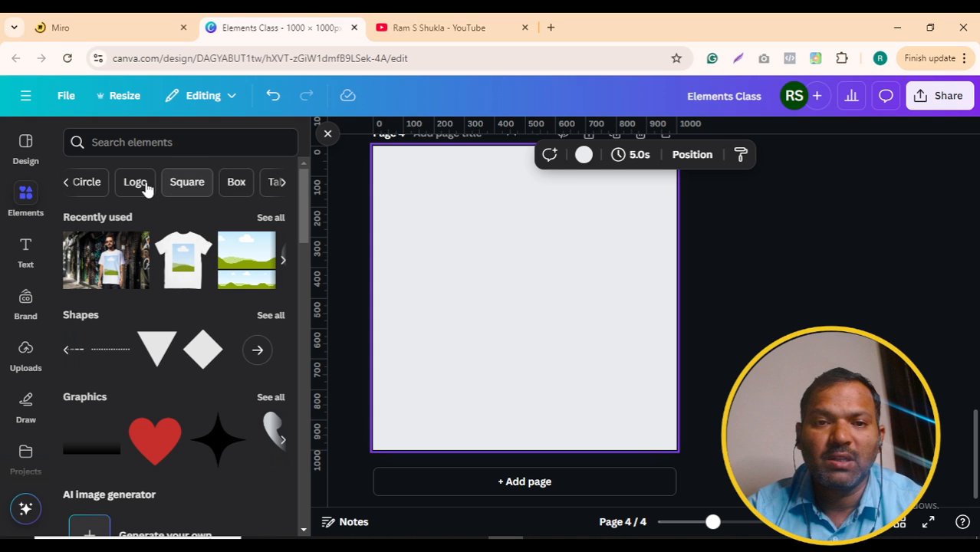
{"action": "left_click", "coordinate": [136, 184]}
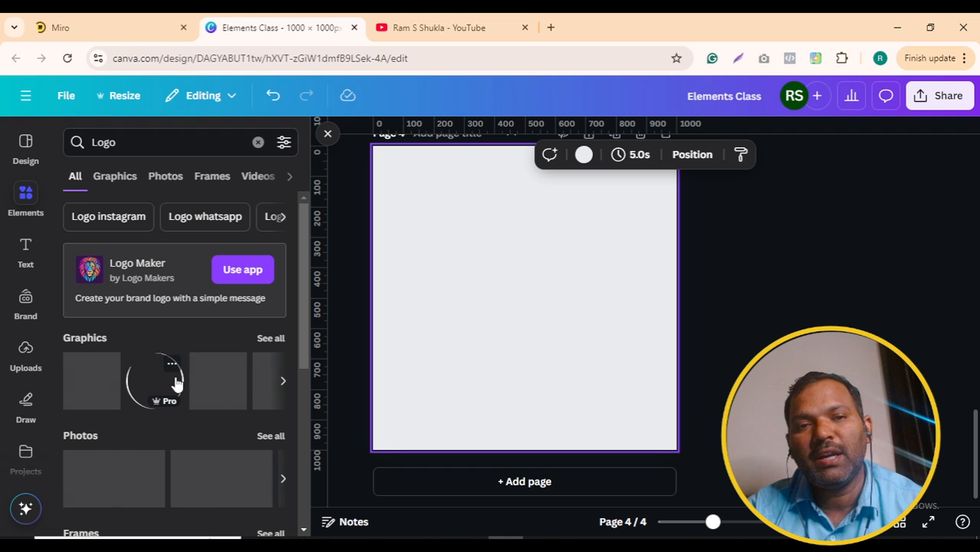
{"action": "scroll", "coordinate": [175, 384], "scroll_direction": "down", "scroll_amount": 1}
{"action": "scroll", "coordinate": [175, 384], "scroll_direction": "down", "scroll_amount": 5}
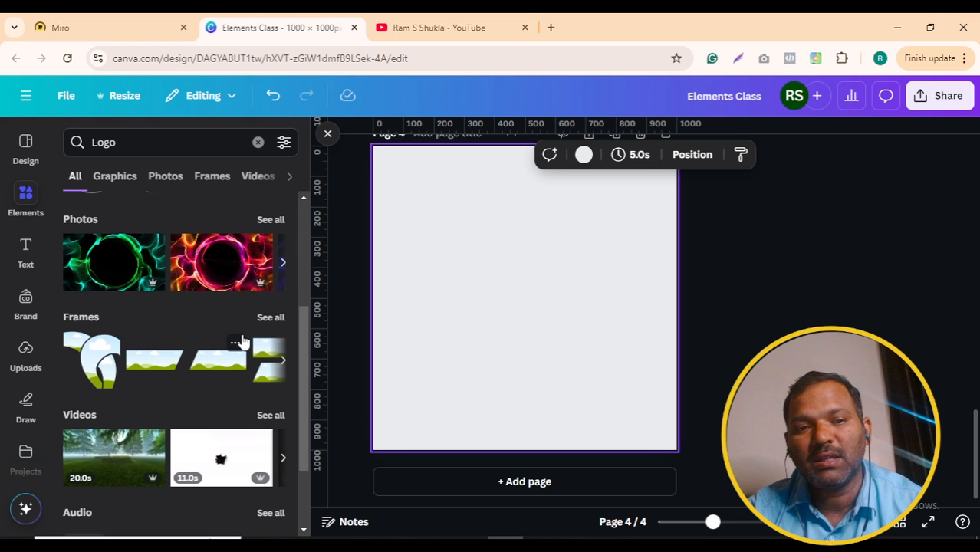
{"action": "scroll", "coordinate": [241, 342], "scroll_direction": "down", "scroll_amount": 3}
{"action": "scroll", "coordinate": [242, 342], "scroll_direction": "up", "scroll_amount": 8}
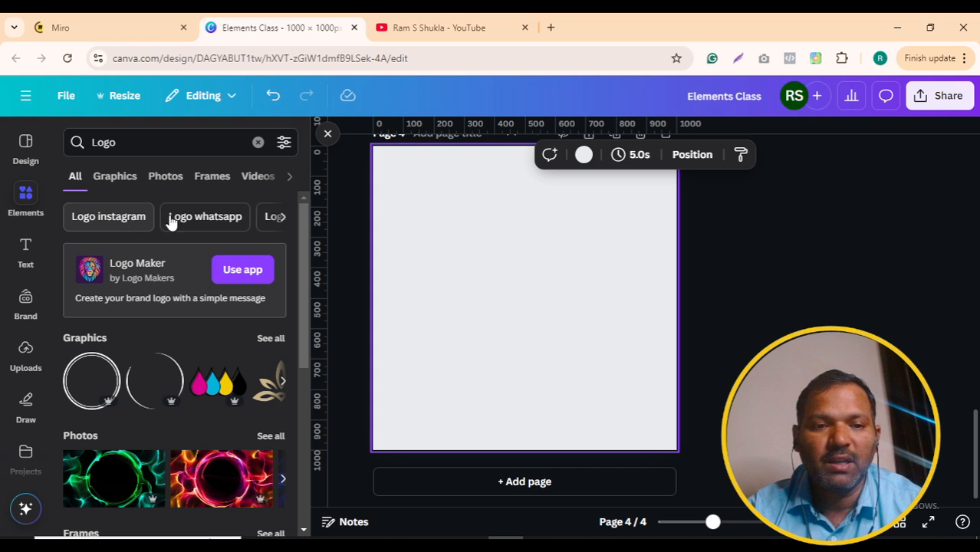
Step: Narrow the Logo results to frames and look through the remaining result categories up to Charts
{"action": "left_click", "coordinate": [166, 177]}
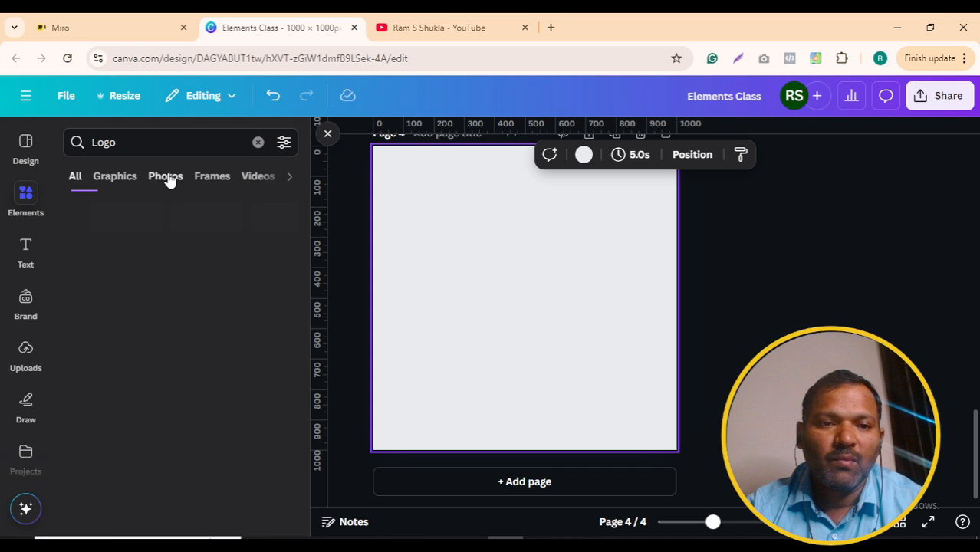
{"action": "left_click", "coordinate": [209, 178]}
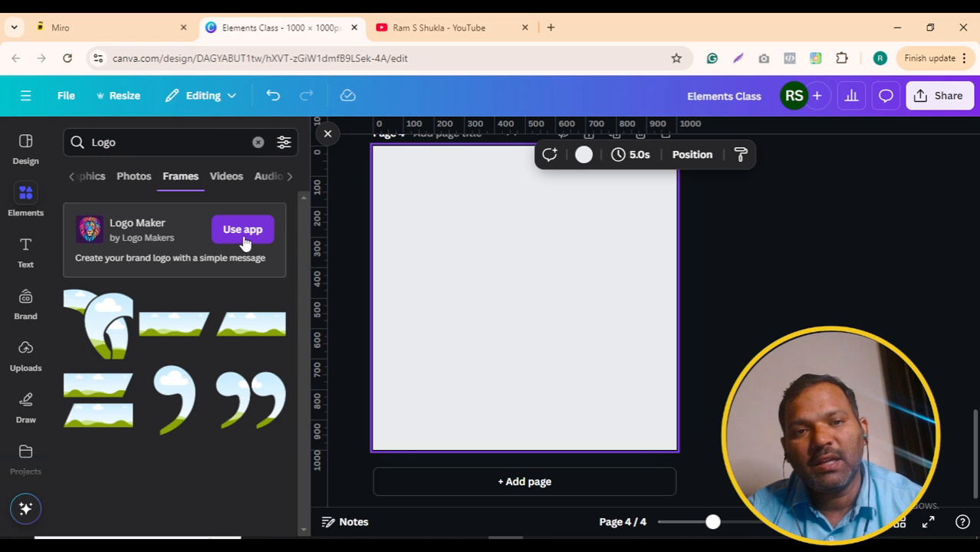
{"action": "left_click", "coordinate": [290, 179]}
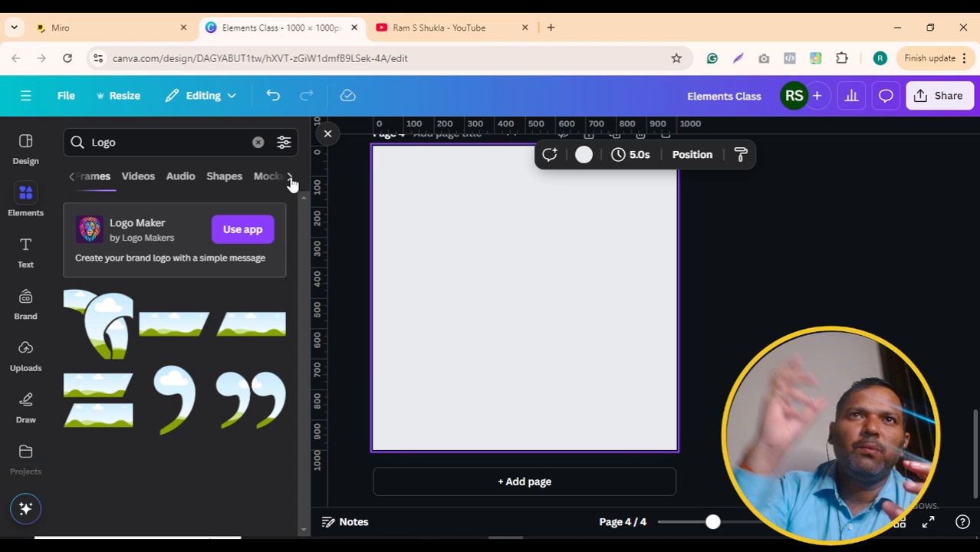
{"action": "left_click", "coordinate": [291, 181]}
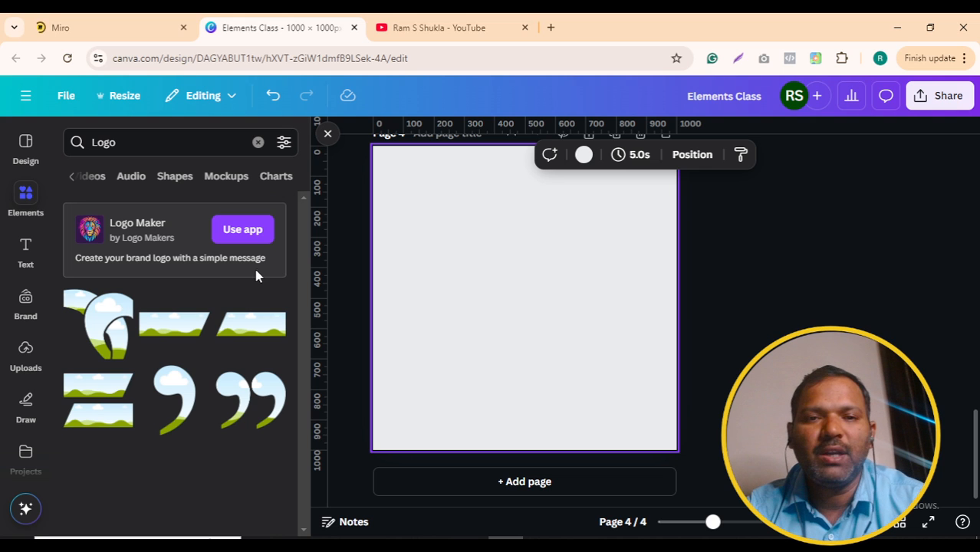
Step: Try to open the Miro lesson board, and return to the Canva design to look briefly at its text options
{"action": "left_click", "coordinate": [122, 27]}
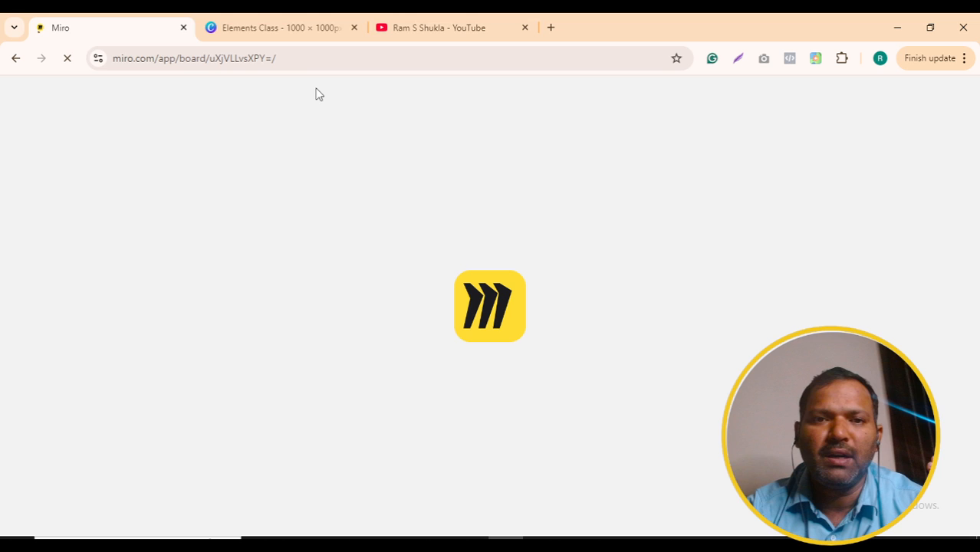
{"action": "left_click", "coordinate": [283, 60]}
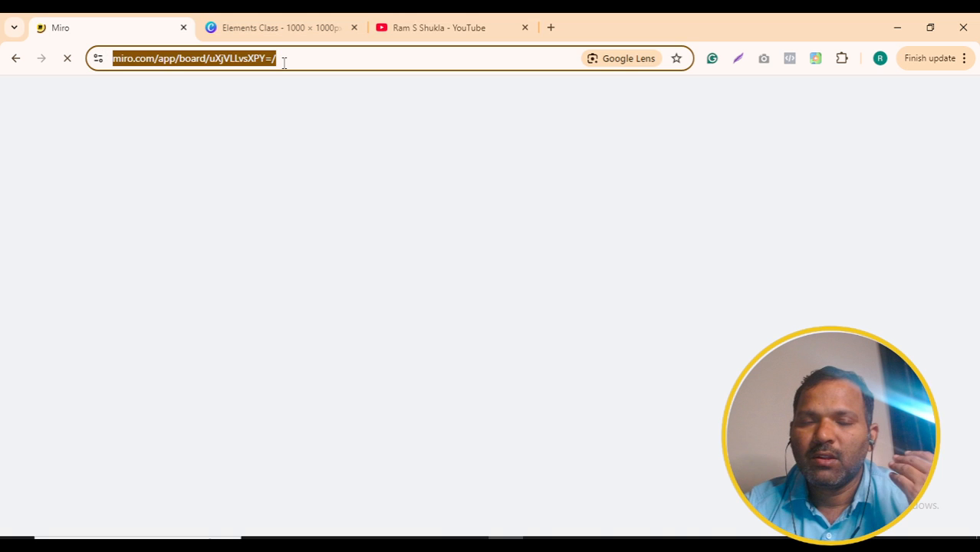
{"action": "left_click", "coordinate": [312, 24]}
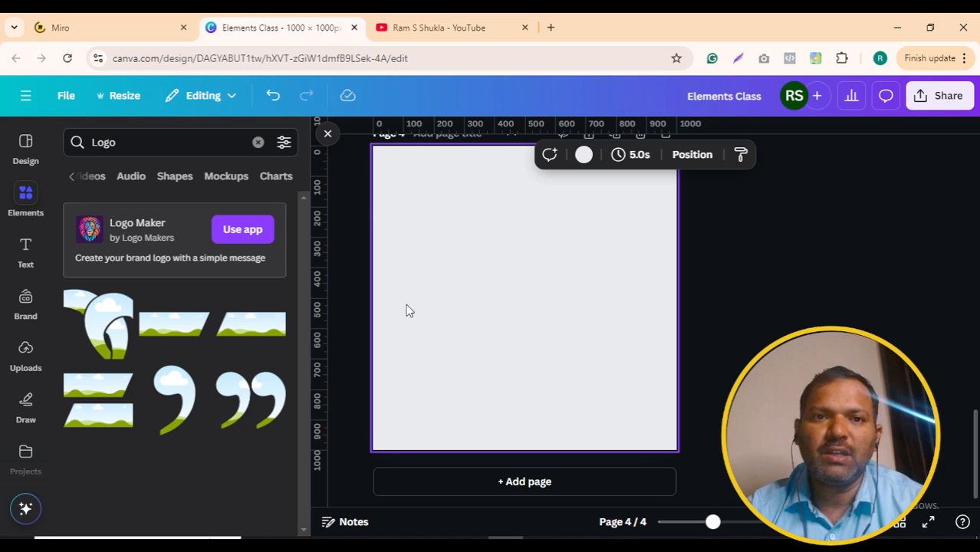
{"action": "left_click", "coordinate": [25, 253]}
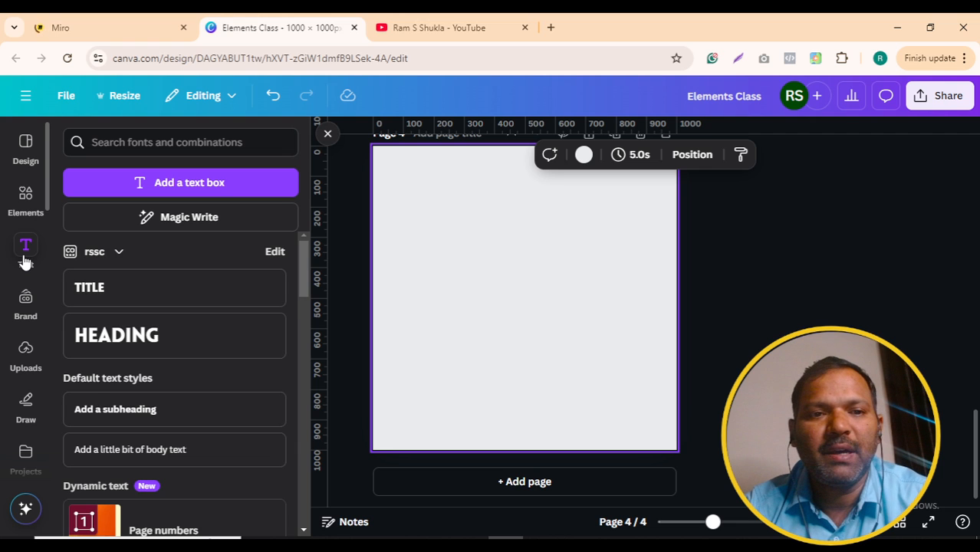
{"action": "left_click", "coordinate": [25, 198]}
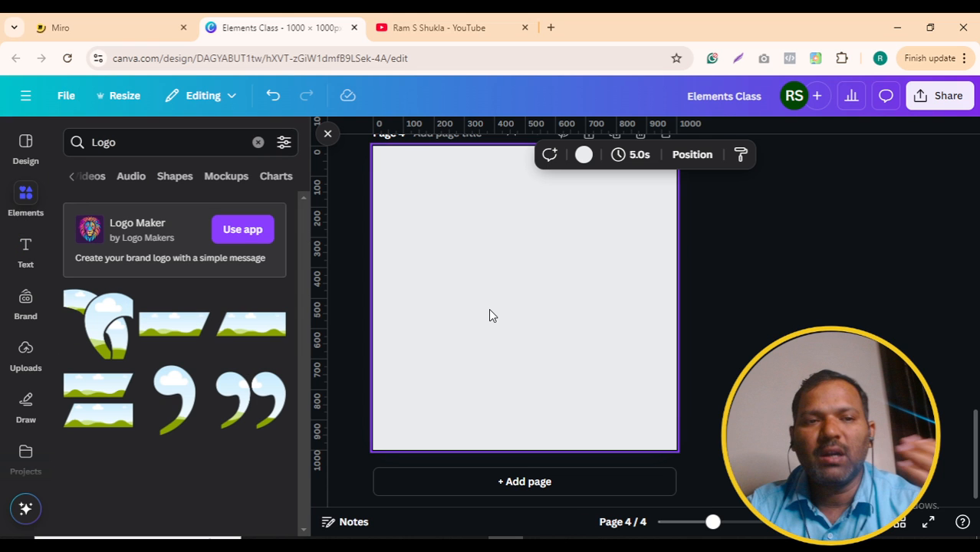
Step: Delete the Christmas tree illustration from page 3, leaving the page itself in the design
{"action": "scroll", "coordinate": [489, 310], "scroll_direction": "up", "scroll_amount": 2}
{"action": "scroll", "coordinate": [492, 314], "scroll_direction": "up", "scroll_amount": 3}
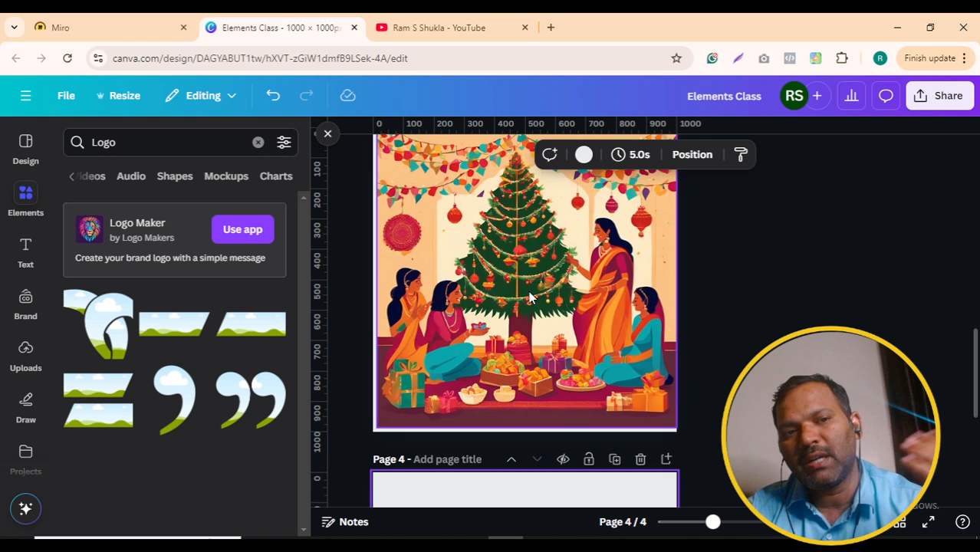
{"action": "left_click", "coordinate": [528, 302]}
{"action": "key", "text": "Delete"}
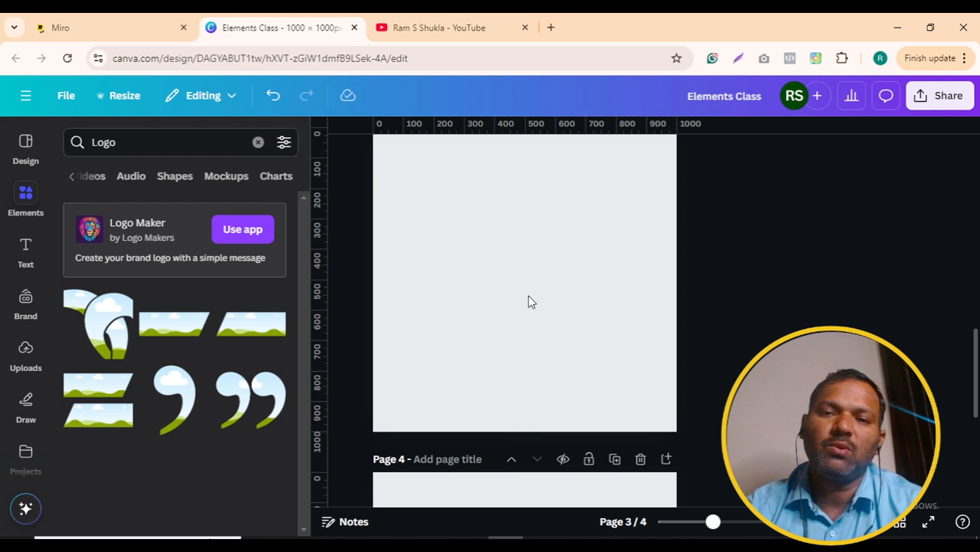
{"action": "scroll", "coordinate": [528, 302], "scroll_direction": "up", "scroll_amount": 1}
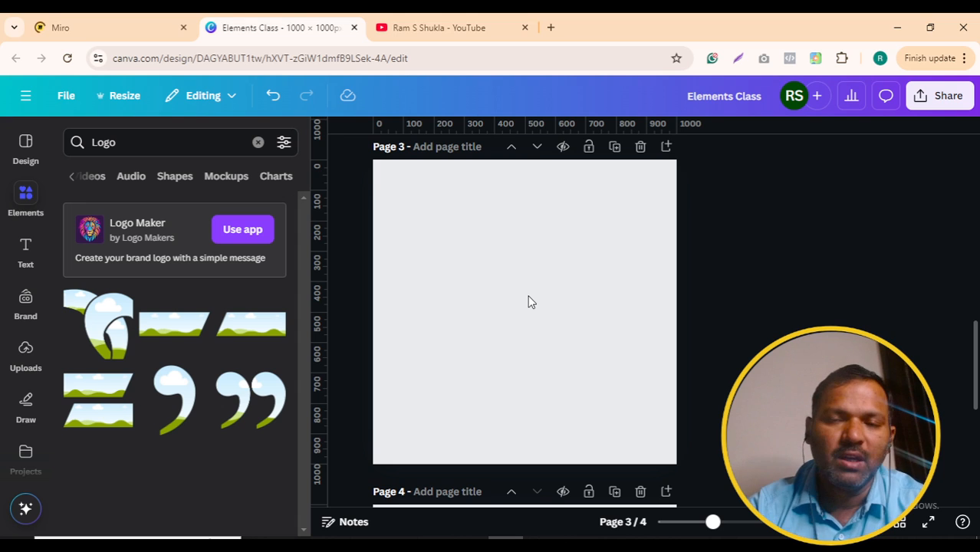